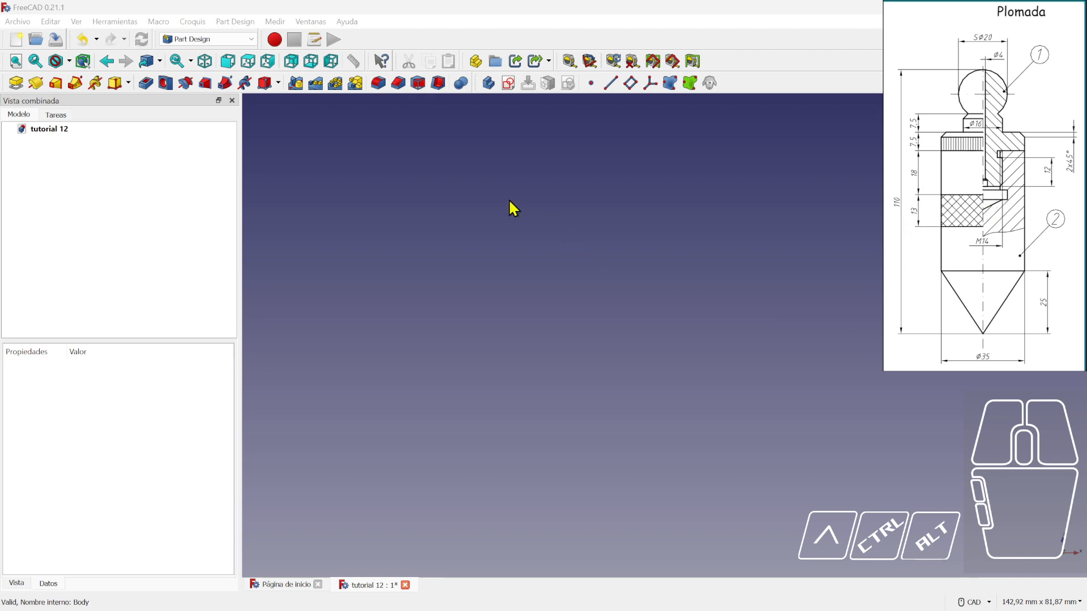
- Select the tutorial 12 document, add a Body to it and start a new sketch
left_click(50, 129)
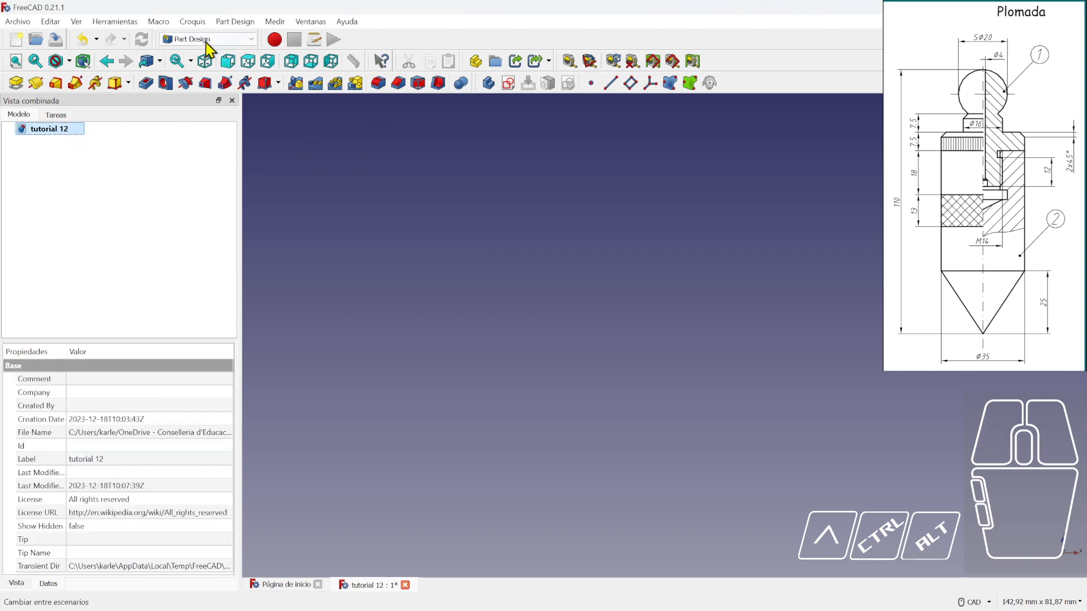
left_click(489, 83)
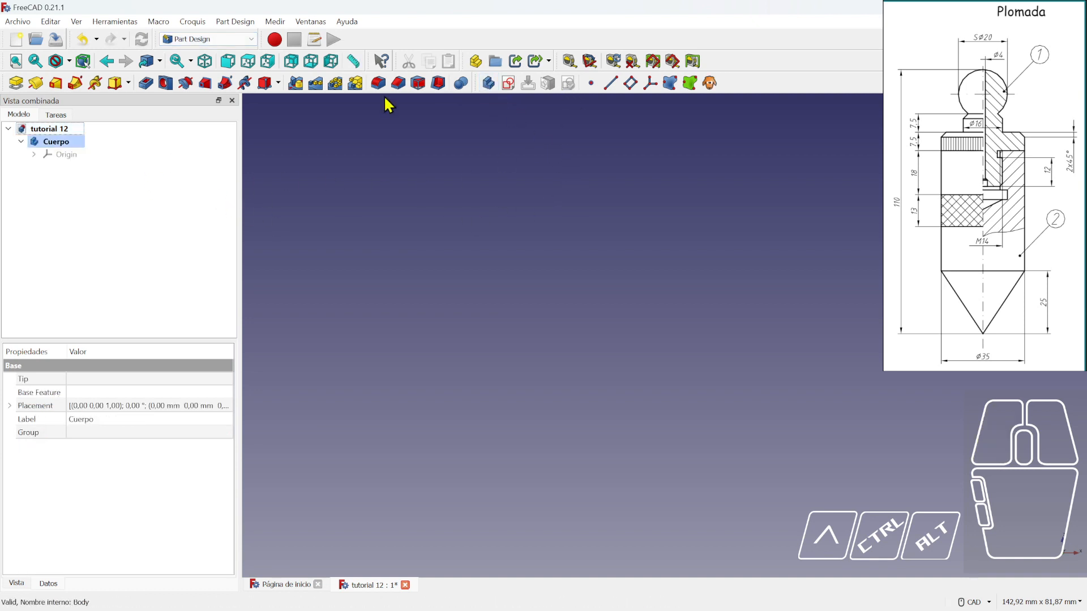
left_click(508, 84)
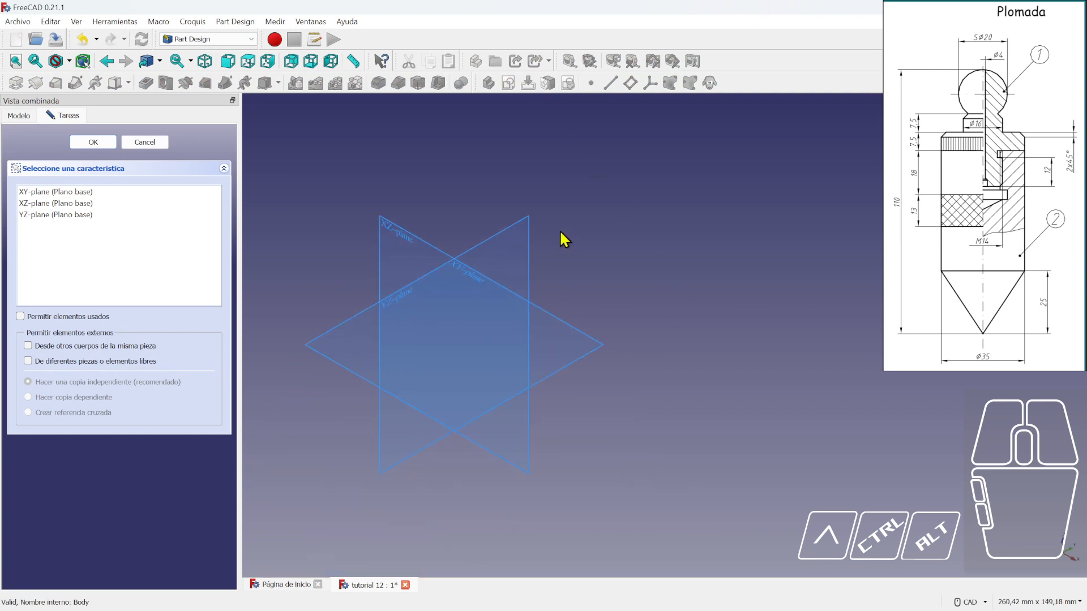
- Place the sketch on the XZ plane and draw a line from the origin rising up to the right
left_click(396, 236)
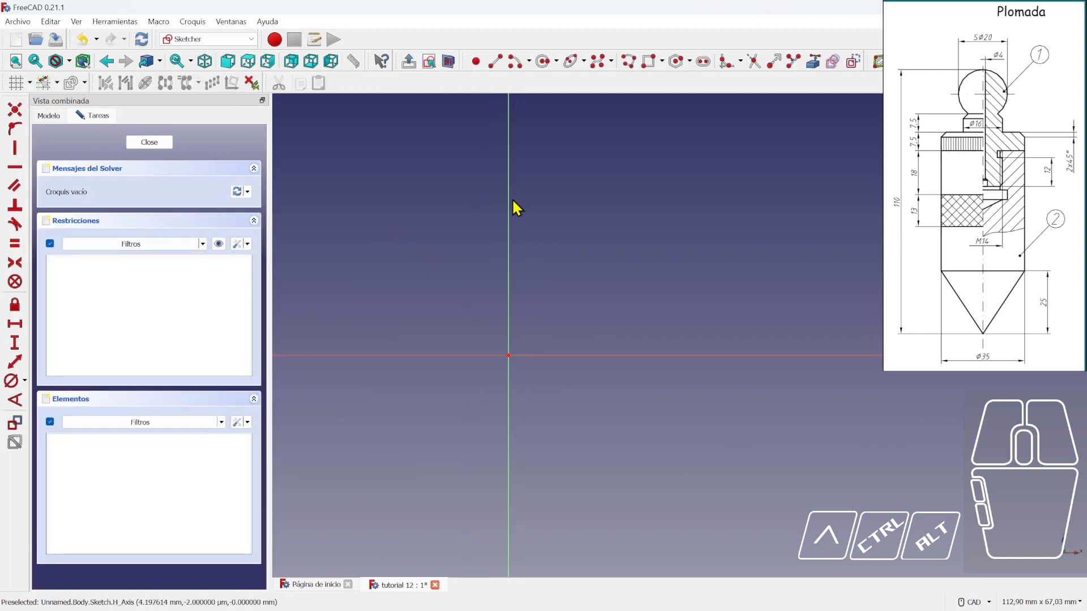
middle_click_drag(613, 199, 632, 222)
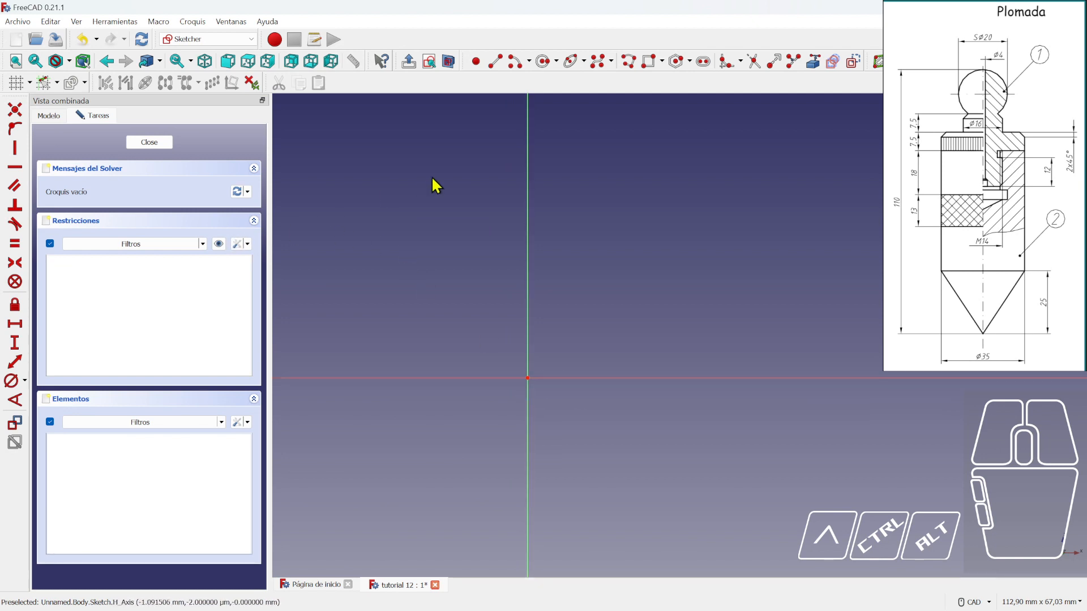
left_click(496, 61)
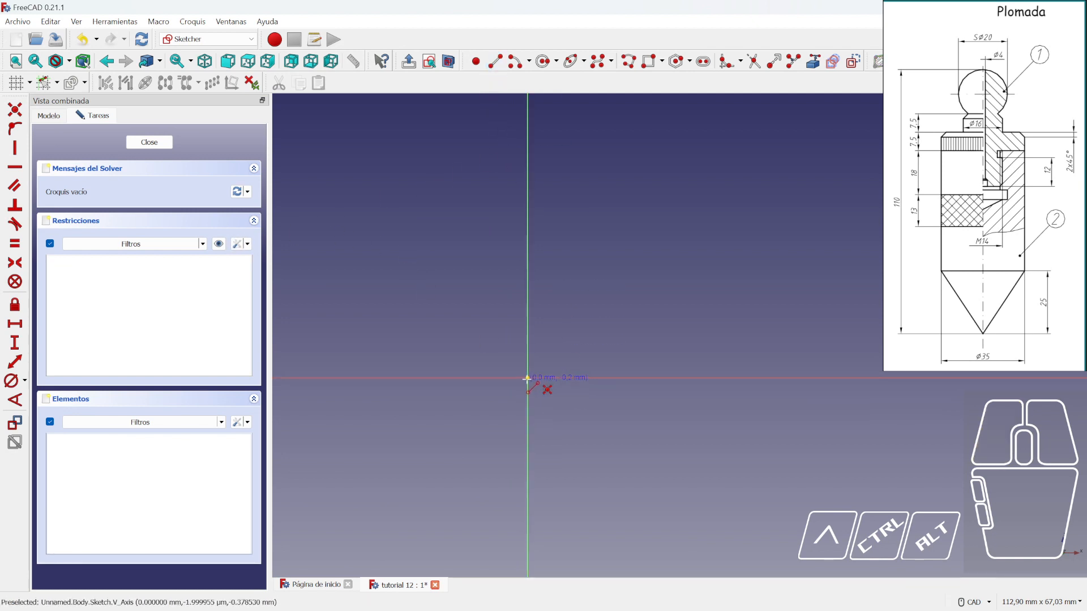
left_click(527, 377)
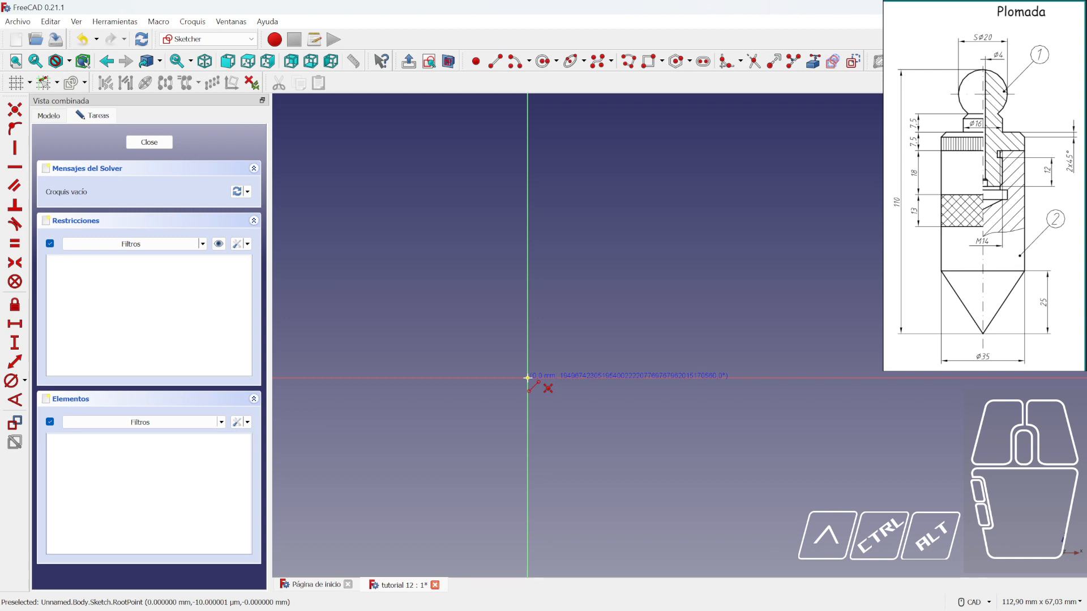
left_click(586, 300)
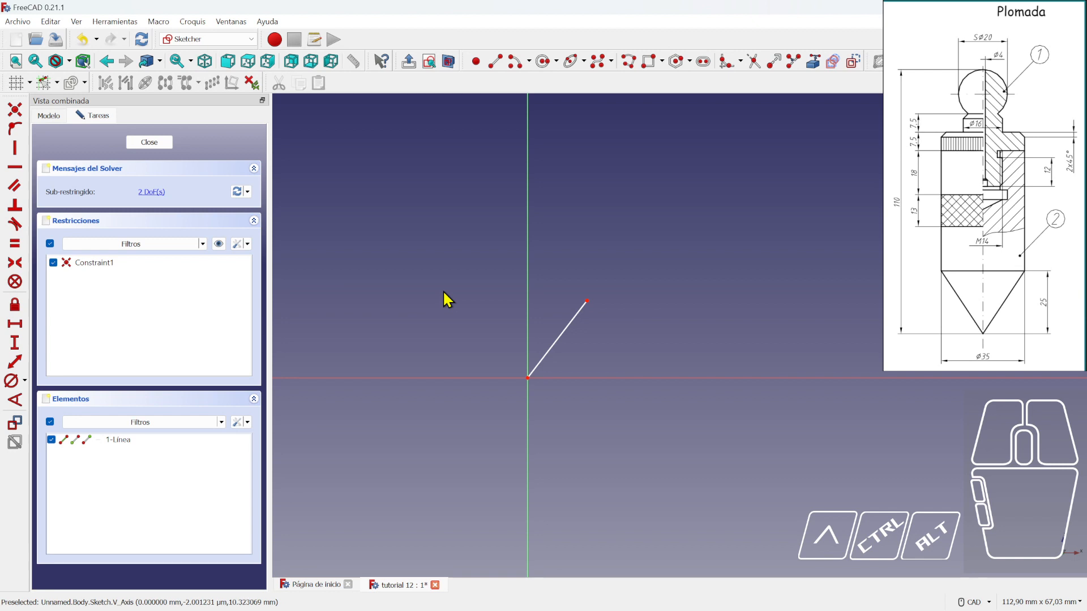
- Constrain the line's horizontal span to 35/2 (17.5 mm) from the origin, label below the sketch
left_click(15, 324)
left_click(587, 300)
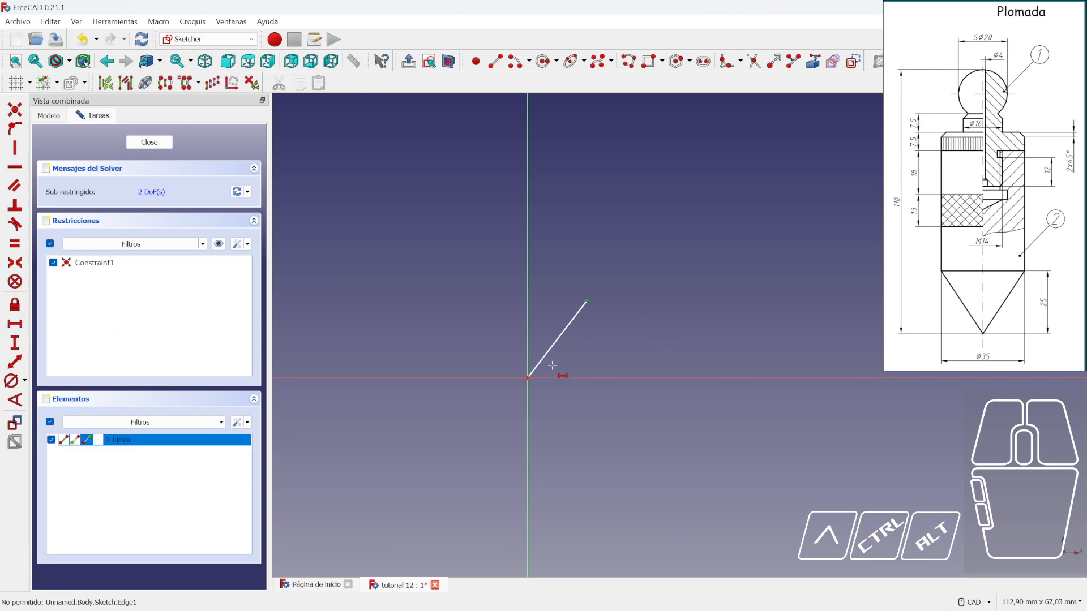
left_click(528, 378)
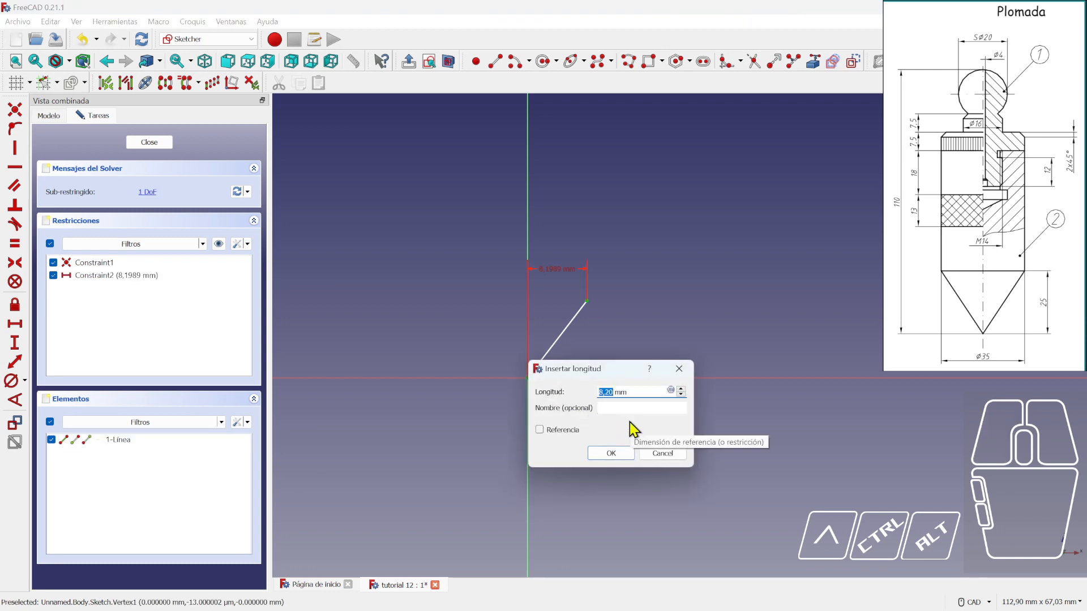
type("35/2")
key("Return")
left_click_drag(587, 267, 583, 425)
- Constrain the line's vertical rise to 25 mm and tidy the dimension labels
left_click(17, 149)
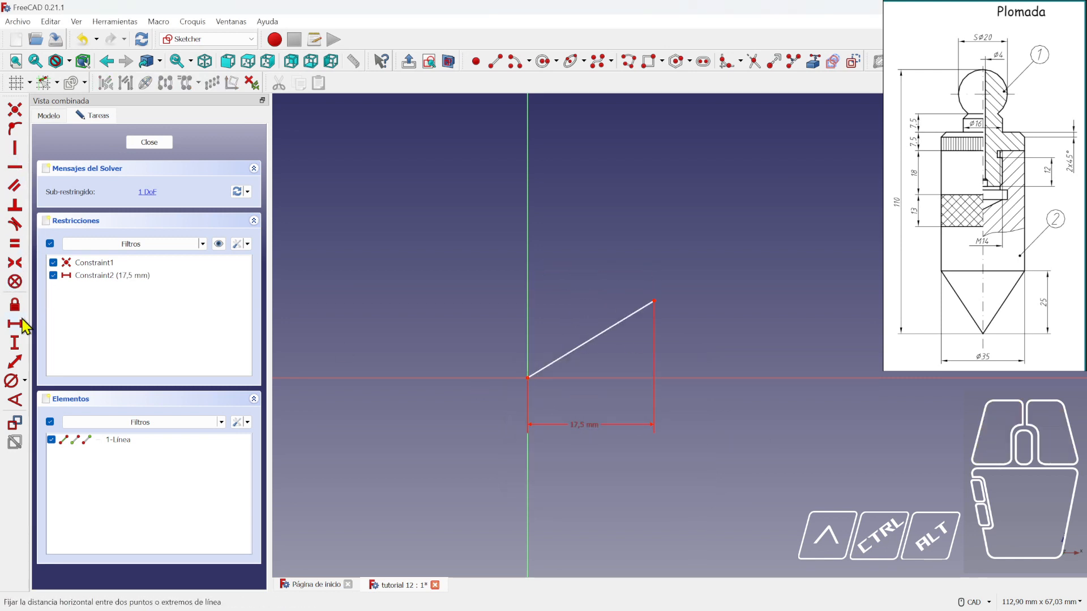
left_click(653, 300)
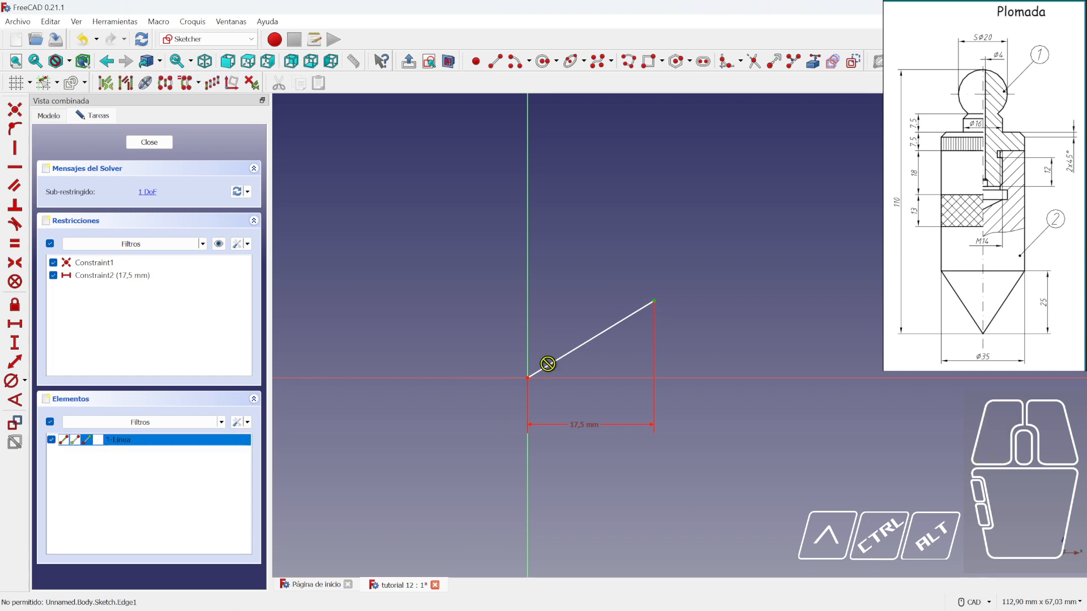
left_click(528, 378)
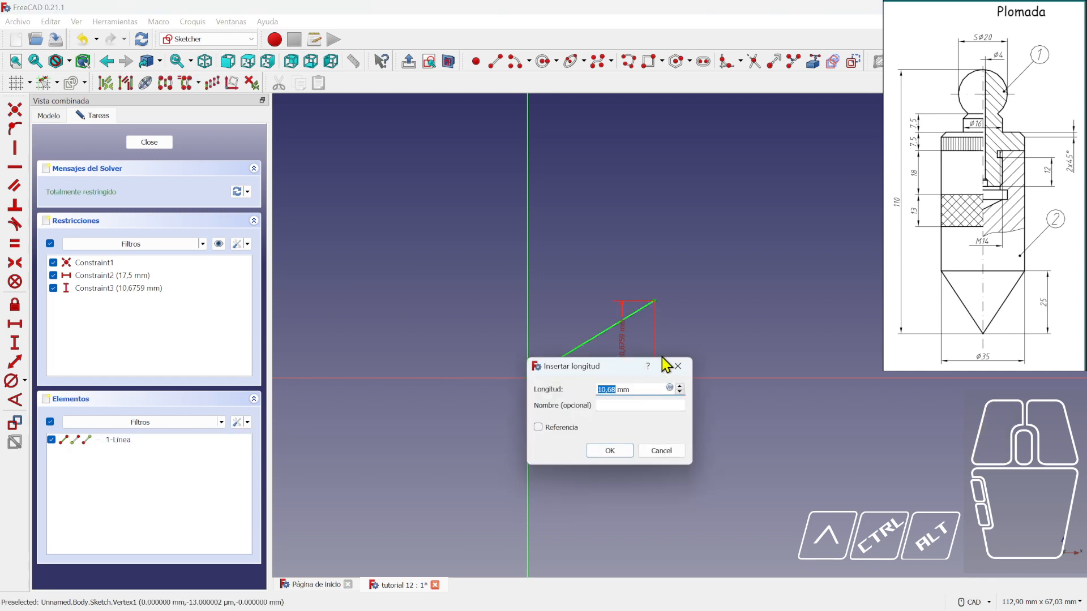
type("25")
key("Return")
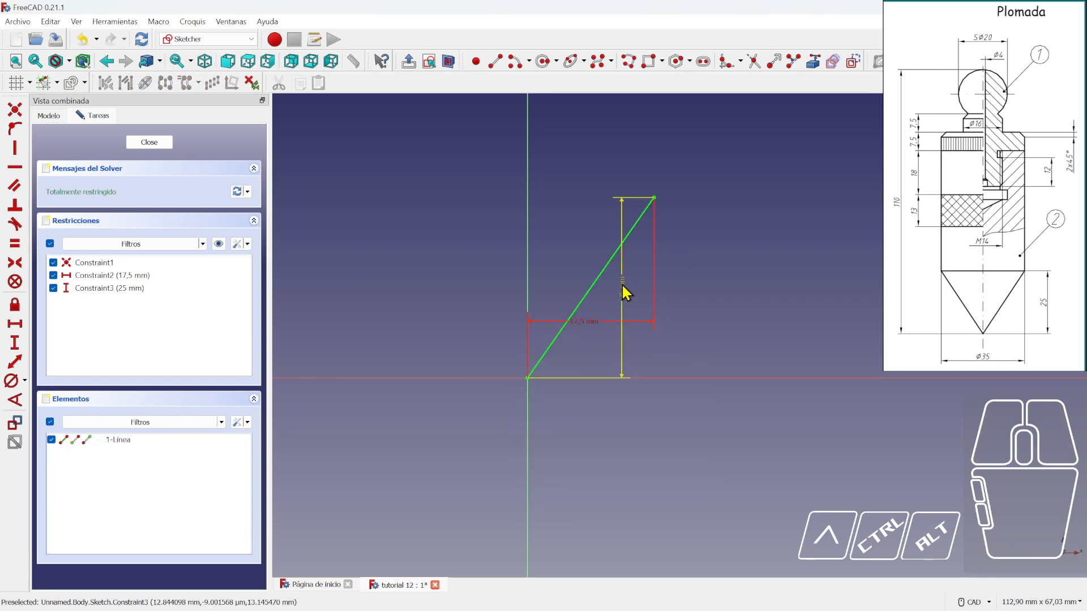
left_click_drag(622, 287, 692, 300)
left_click_drag(600, 320, 590, 418)
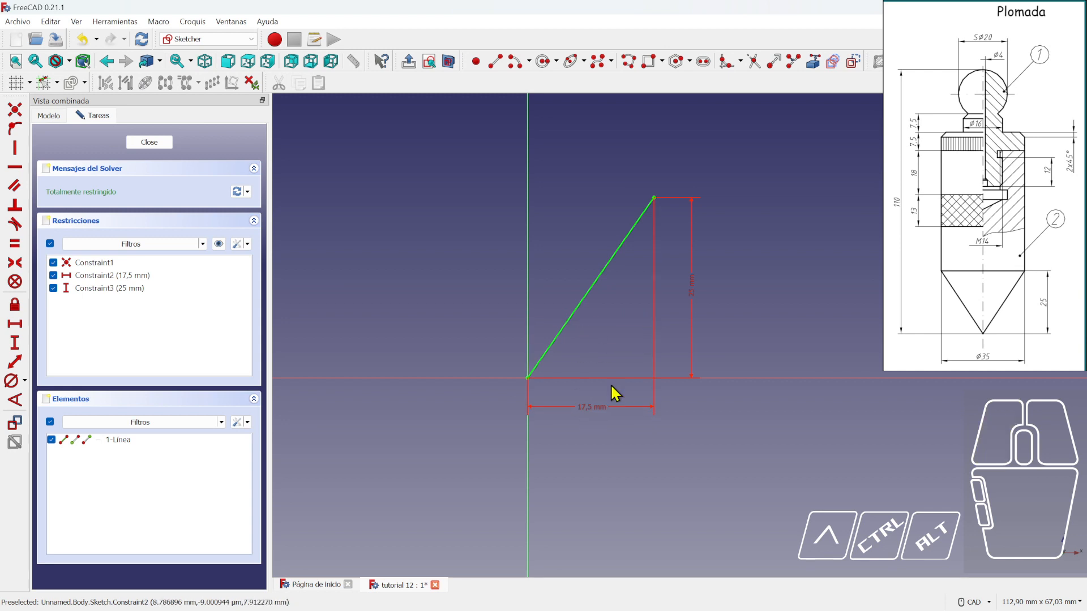
scroll(712, 271, "down", 3)
mouse_move(736, 248)
middle_mouse_down()
mouse_move(718, 314)
mouse_move(672, 287)
mouse_move(671, 311)
mouse_move(665, 303)
middle_mouse_up()
scroll(705, 301, "down", 2)
scroll(663, 300, "up", 1)
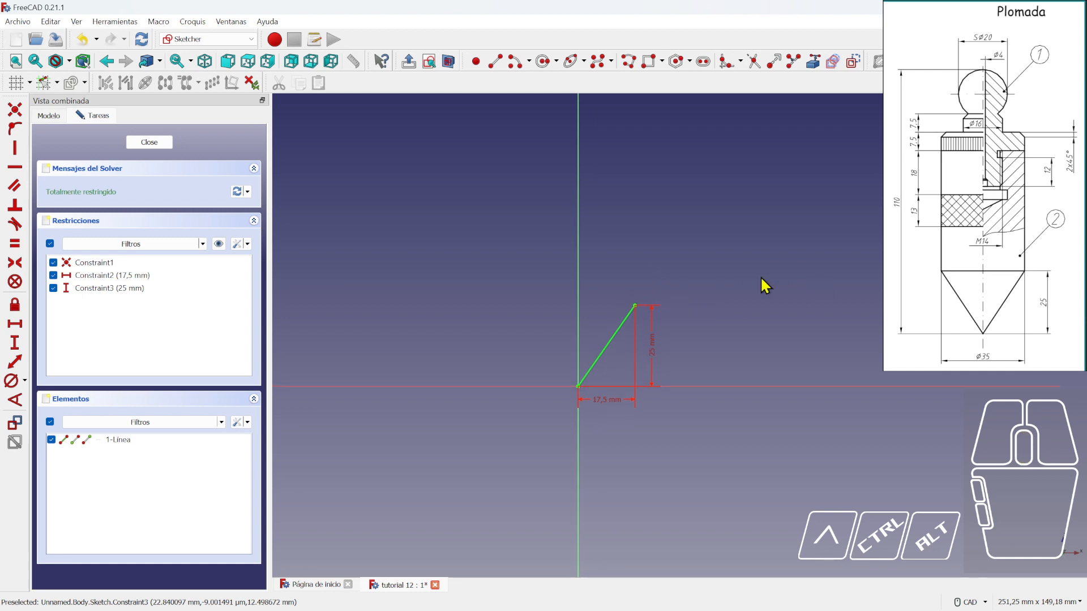
- Draw a polyline from the slanted line's top vertex through each step corner of the stepped, notched outline
left_click(628, 63)
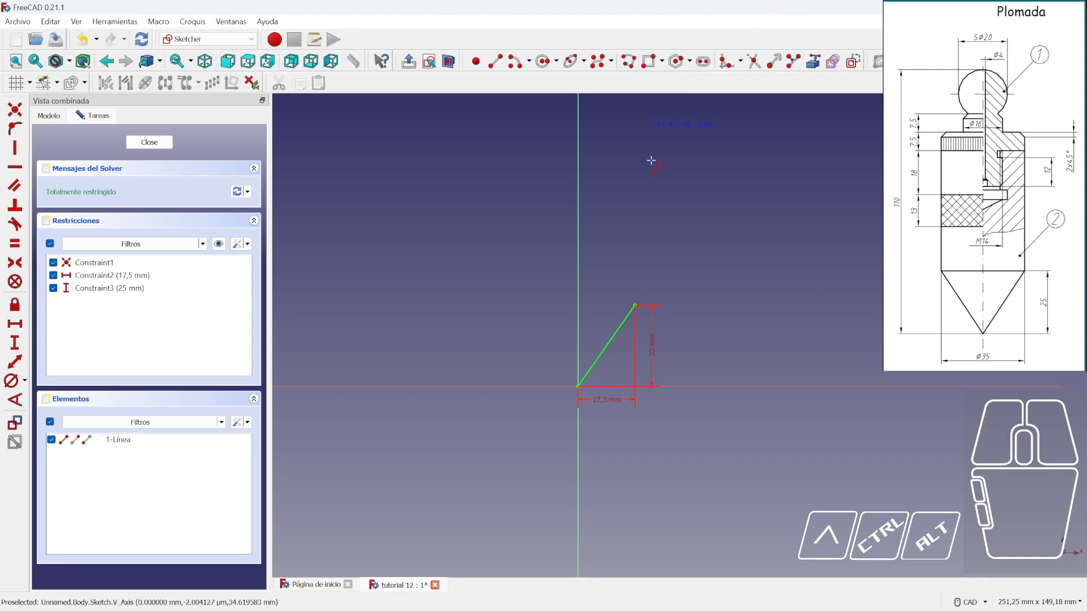
left_click(634, 305)
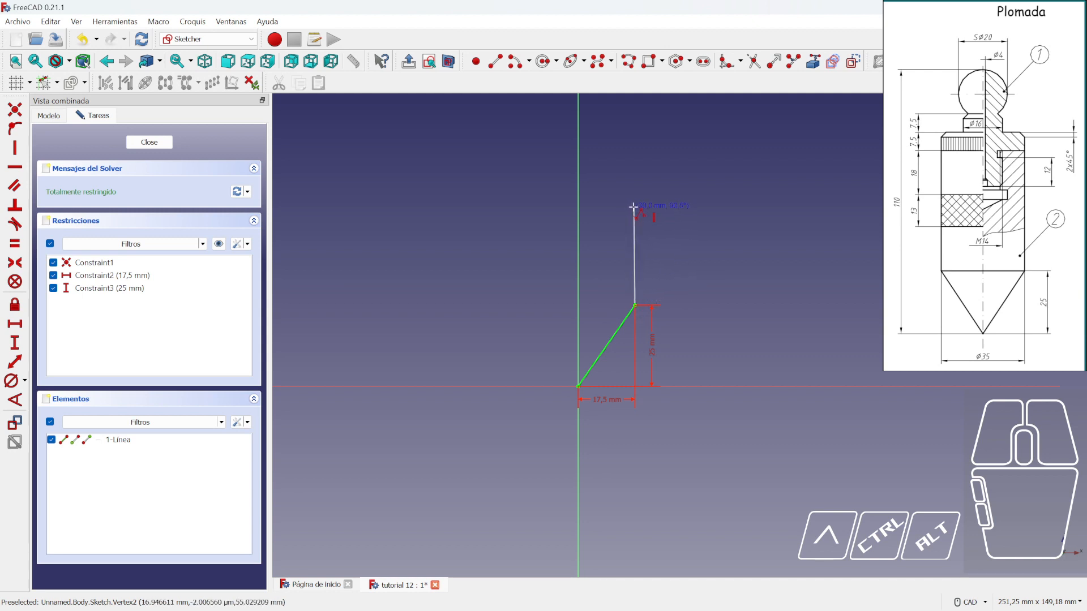
left_click(634, 158)
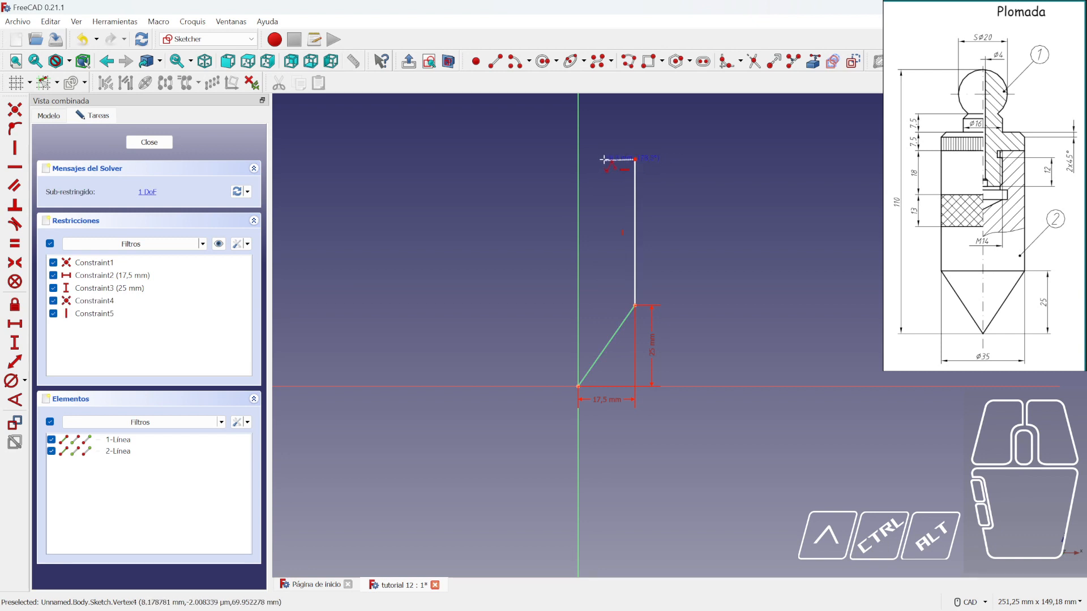
left_click(605, 159)
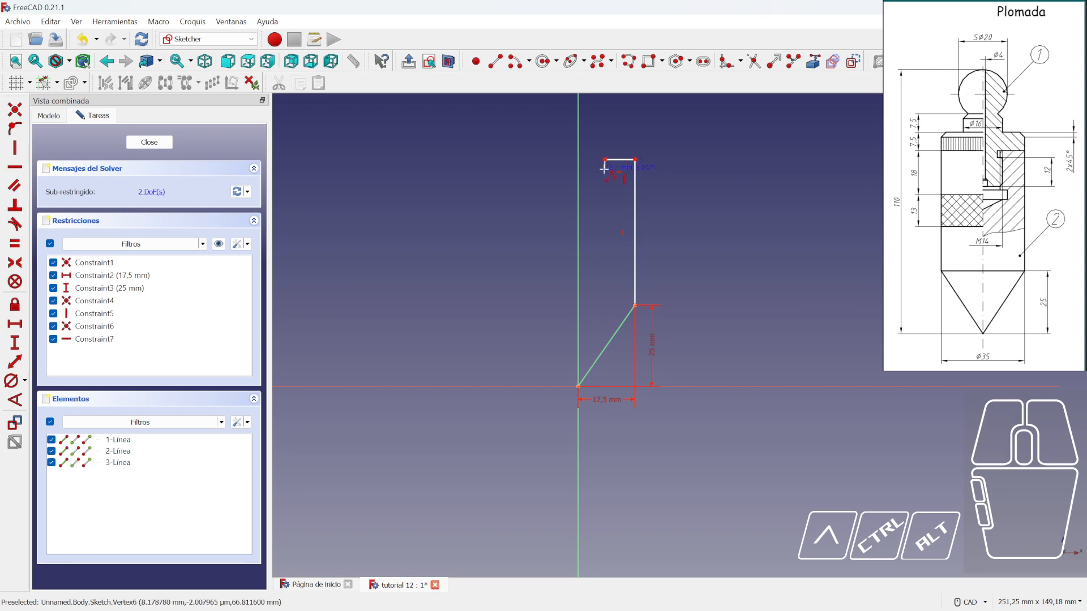
left_click(605, 168)
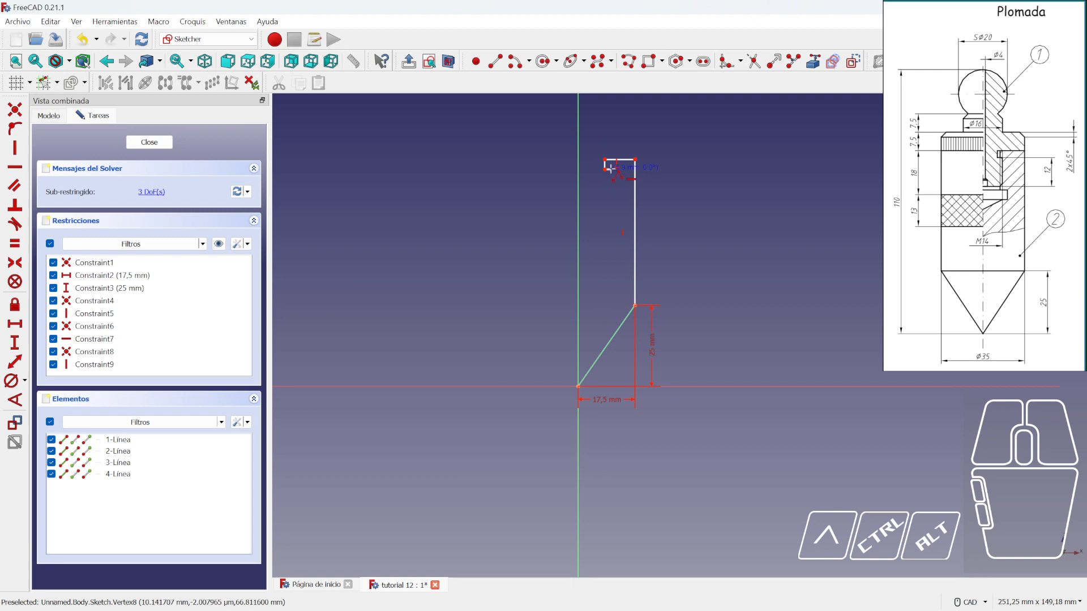
left_click(611, 170)
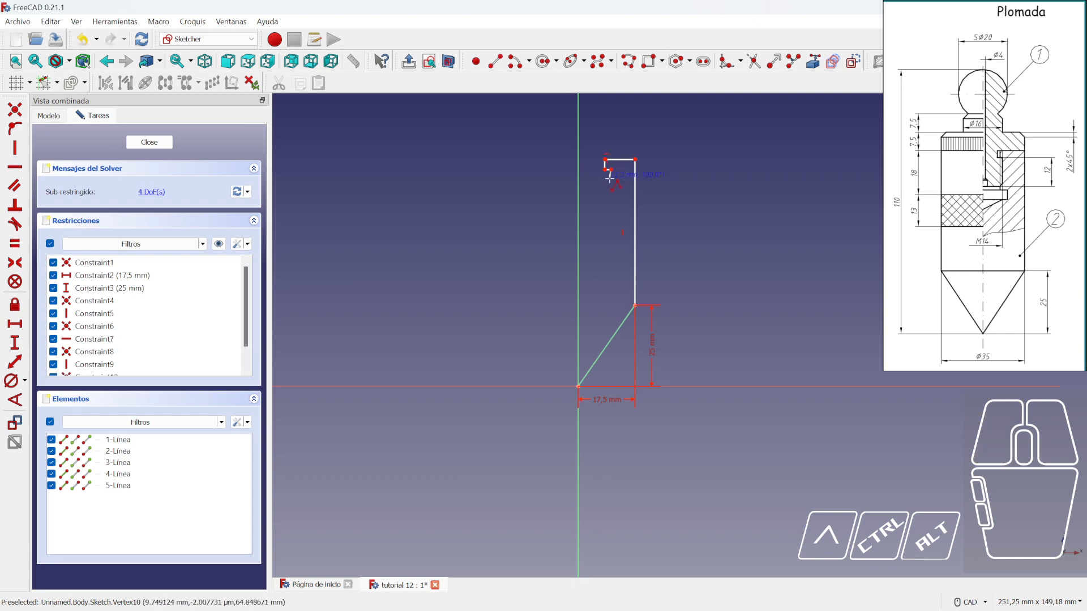
left_click(611, 208)
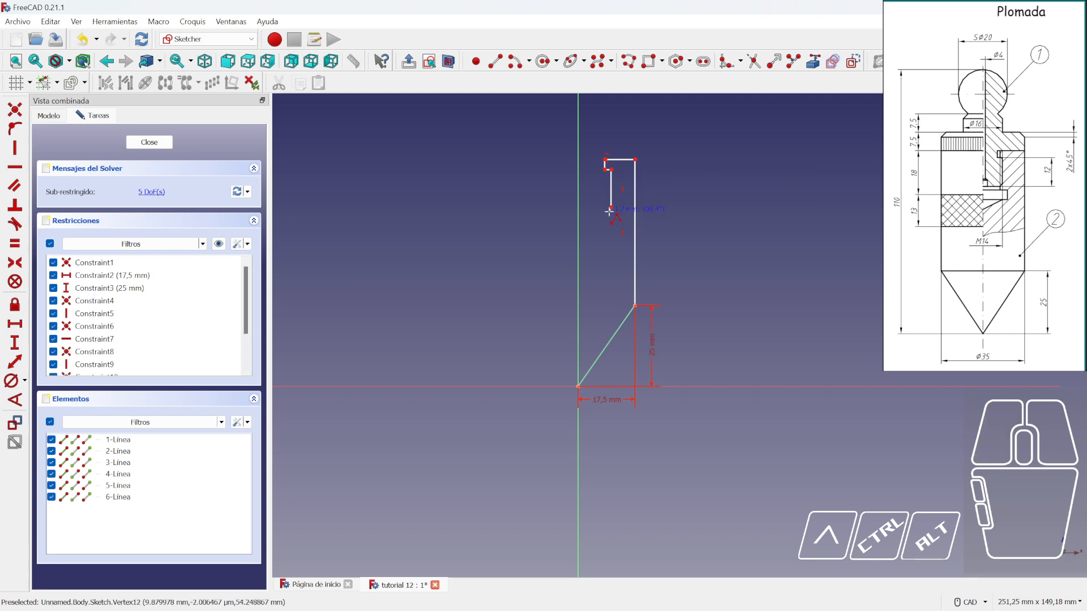
left_click(605, 215)
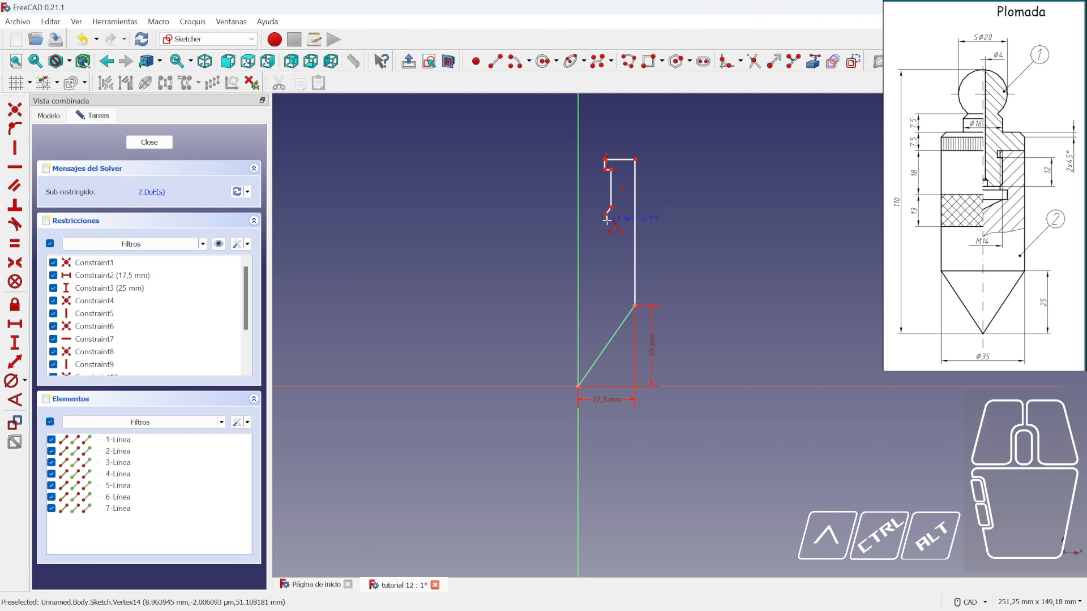
left_click(606, 222)
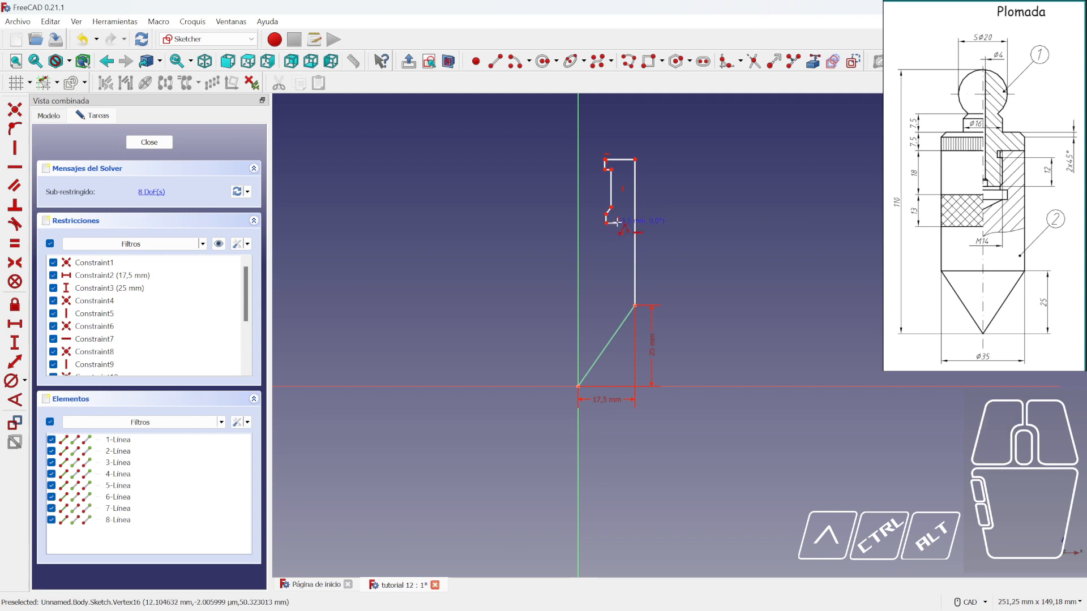
left_click(617, 223)
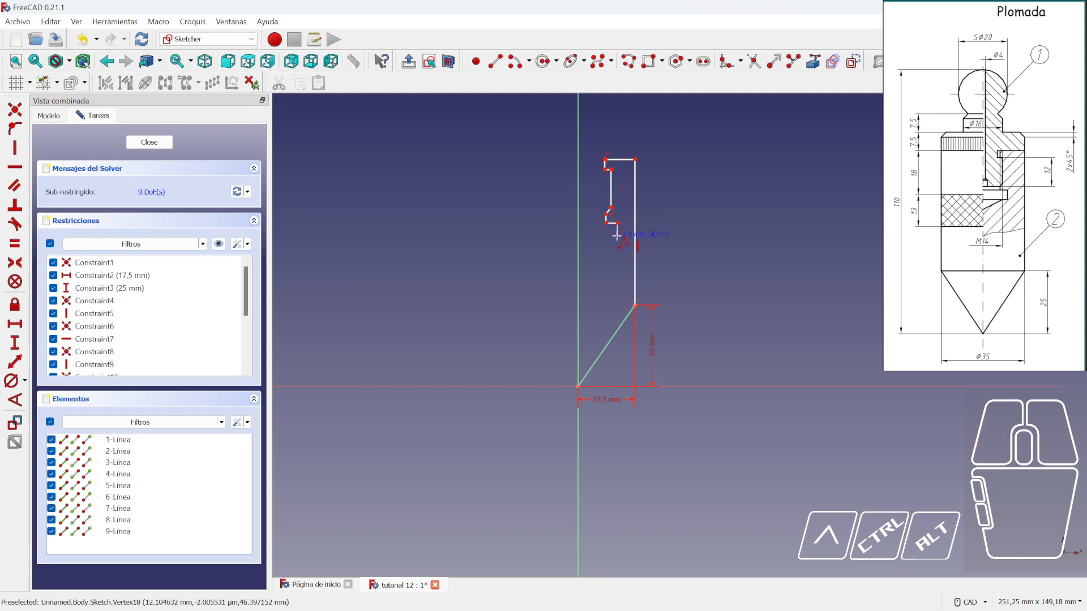
left_click(618, 240)
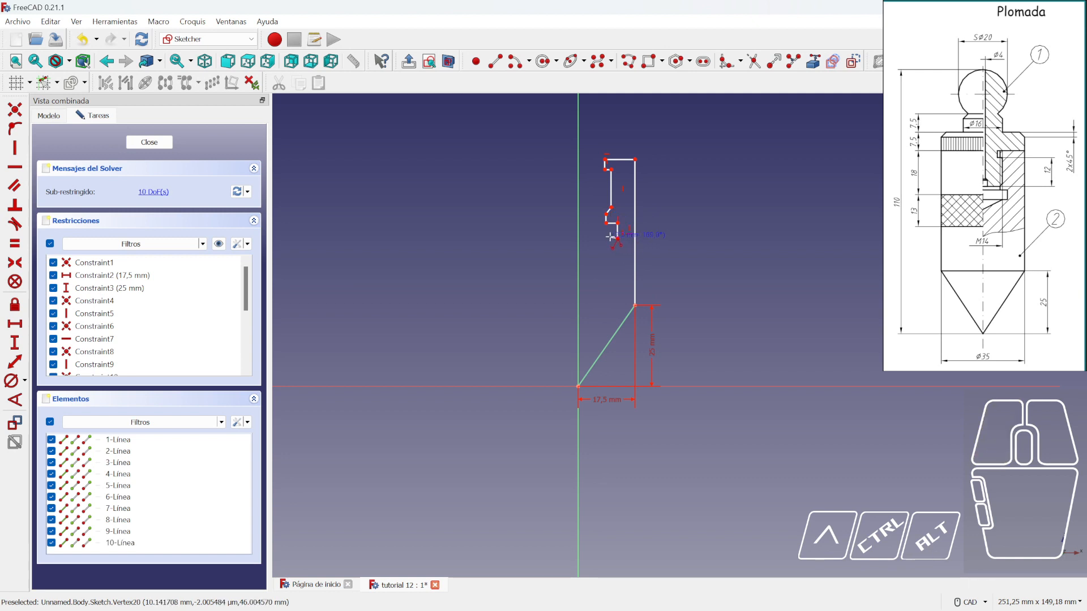
left_click(611, 239)
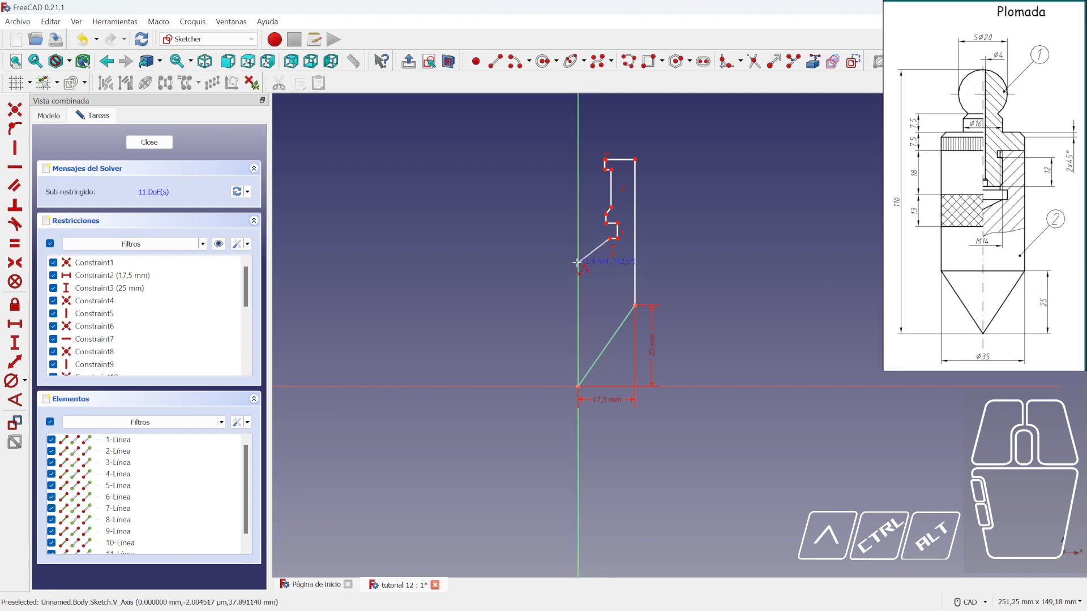
right_click(618, 287)
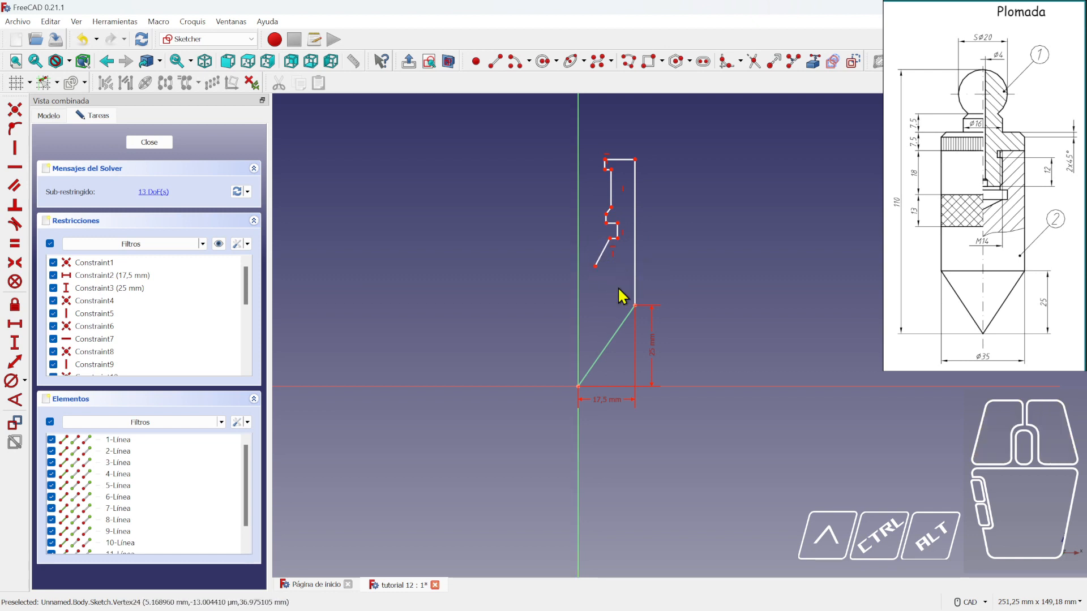
- Constrain the loose inner endpoint onto the vertical axis and check it slides along it
left_click(13, 130)
left_click(596, 267)
left_click(577, 204)
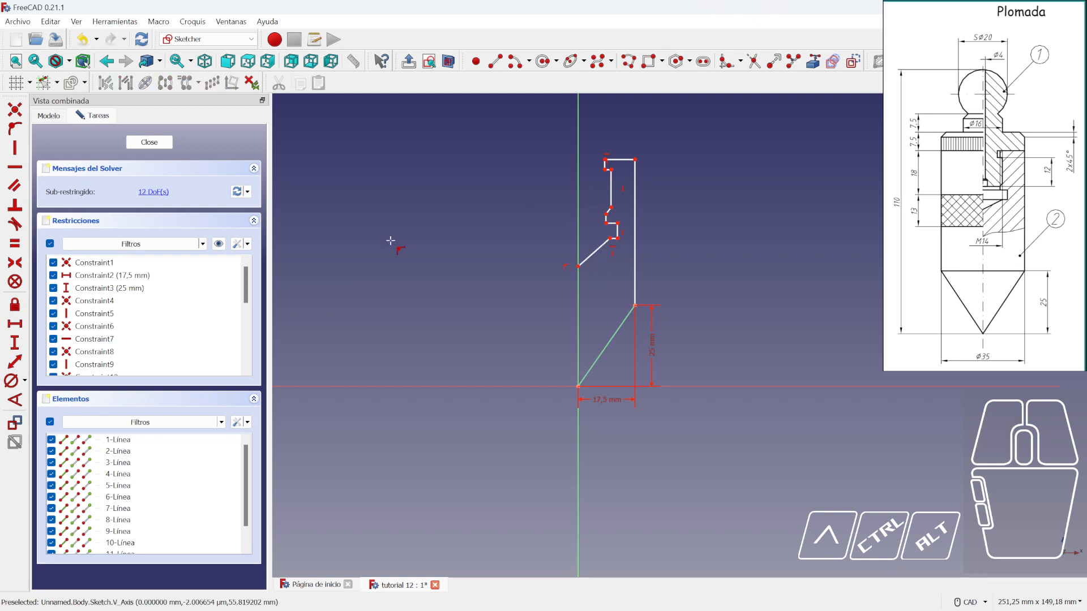
right_click(396, 245)
left_click(578, 273)
mouse_move(578, 270)
left_mouse_down()
mouse_move(582, 311)
mouse_move(586, 260)
left_mouse_up()
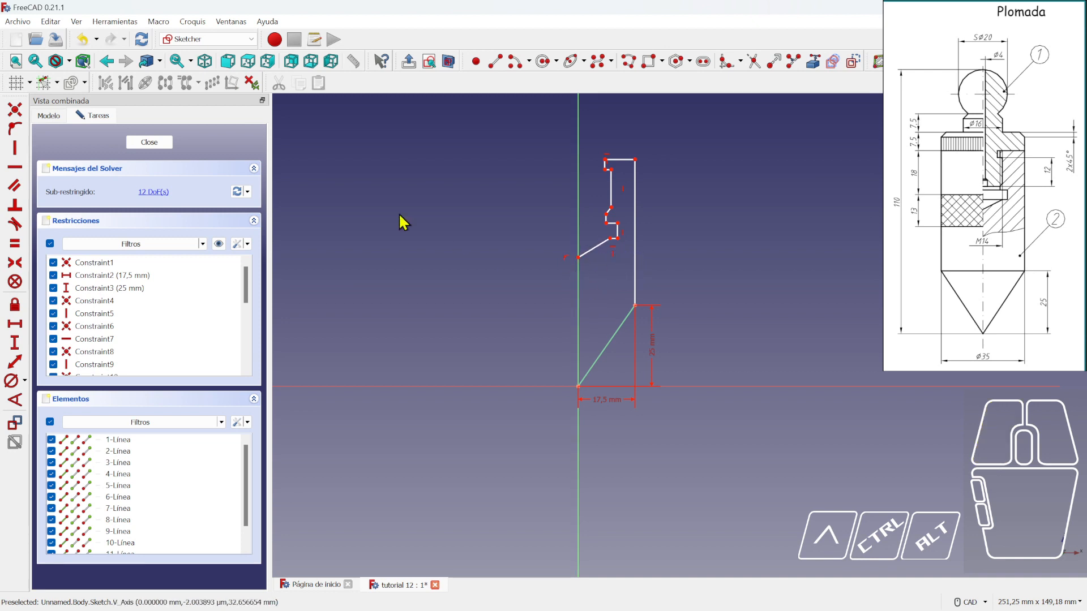
- Draw a line from that axis vertex down to the origin to close the profile
left_click(496, 63)
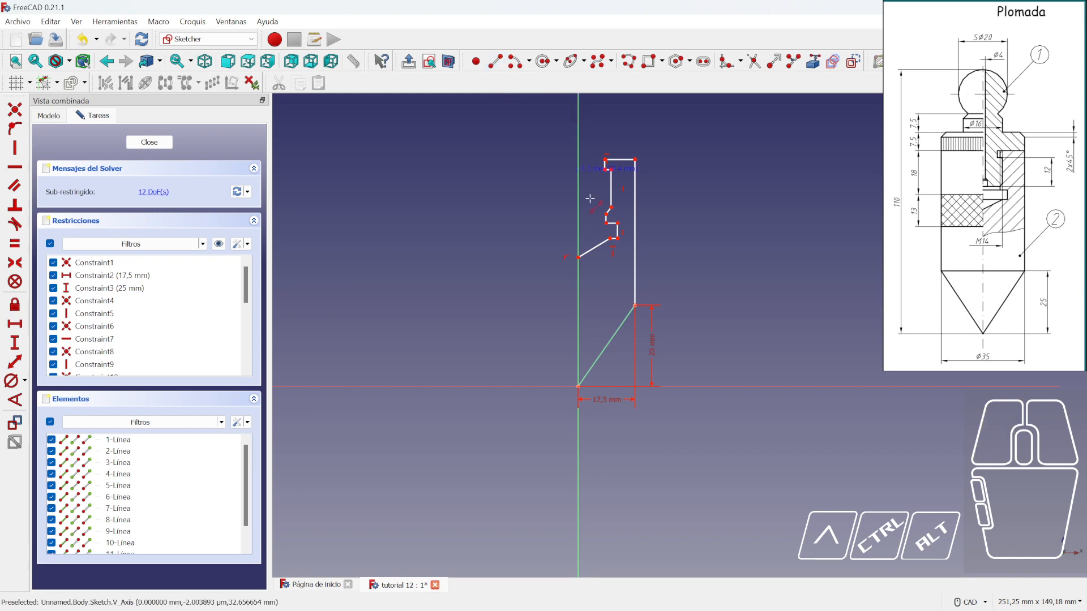
left_click(578, 257)
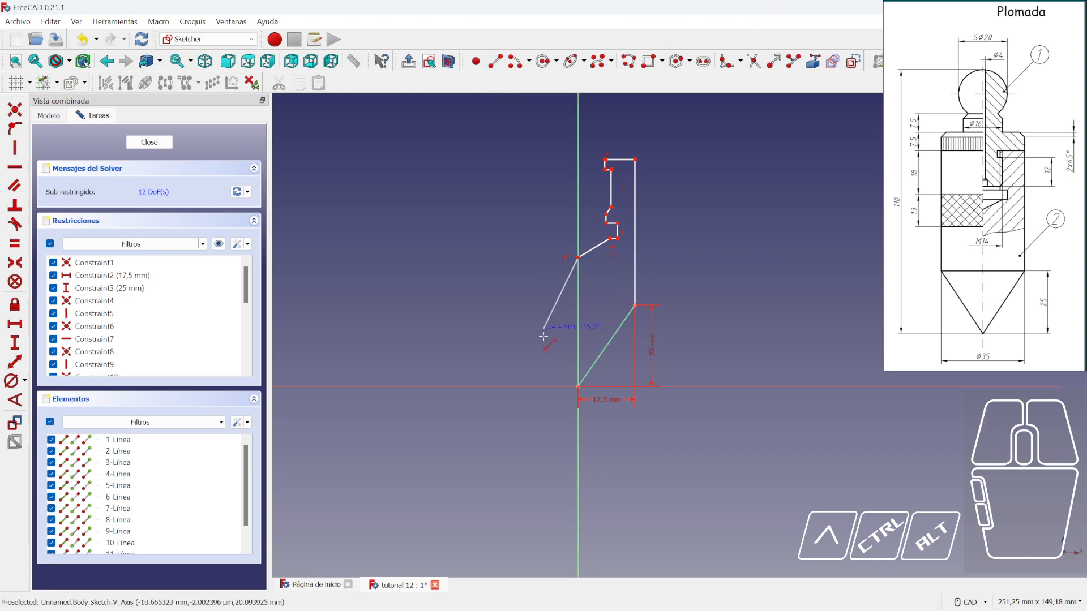
left_click(578, 387)
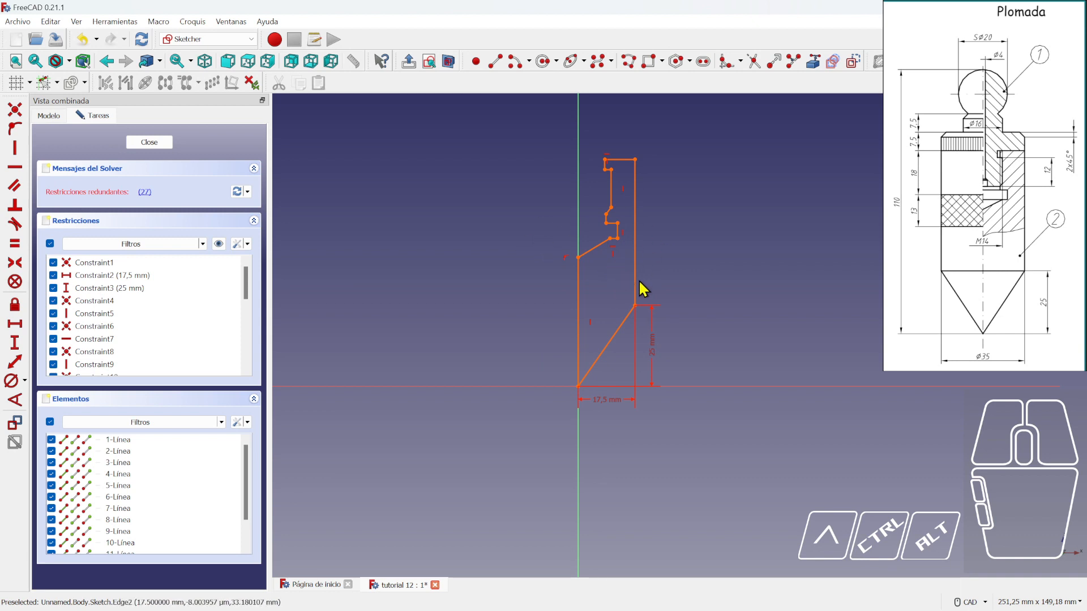
- Delete the redundant constraints flagged by the solver
left_click(145, 193)
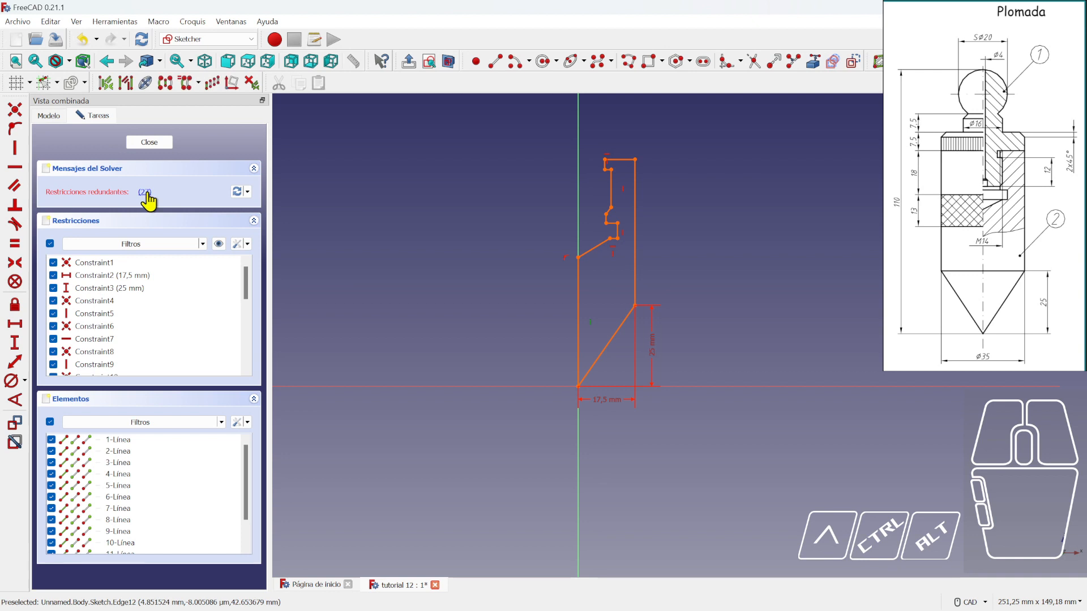
key("Delete")
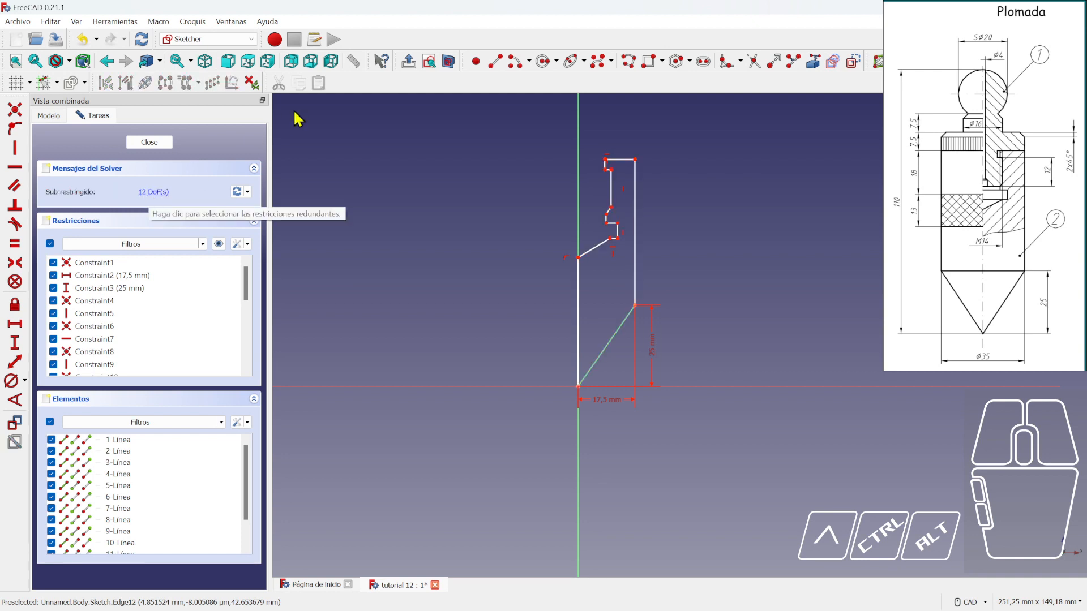
scroll(671, 284, "up", 2)
scroll(670, 288, "down", 2)
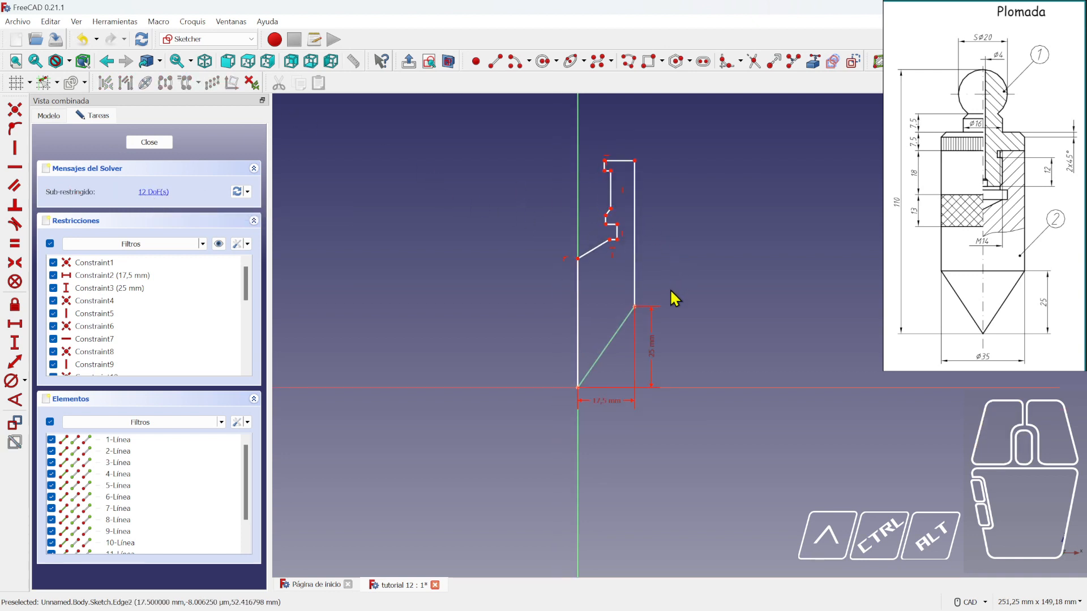
middle_click_drag(620, 258, 596, 250)
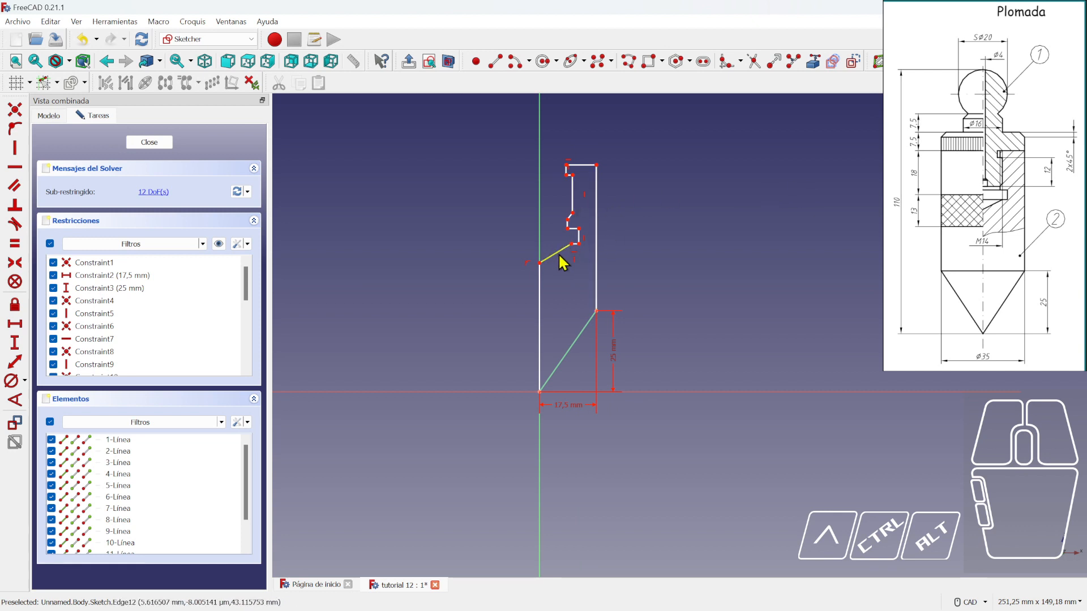
- Fix the inner slanted edge at 30° to the horizontal axis
left_click(14, 400)
scroll(535, 276, "up", 1)
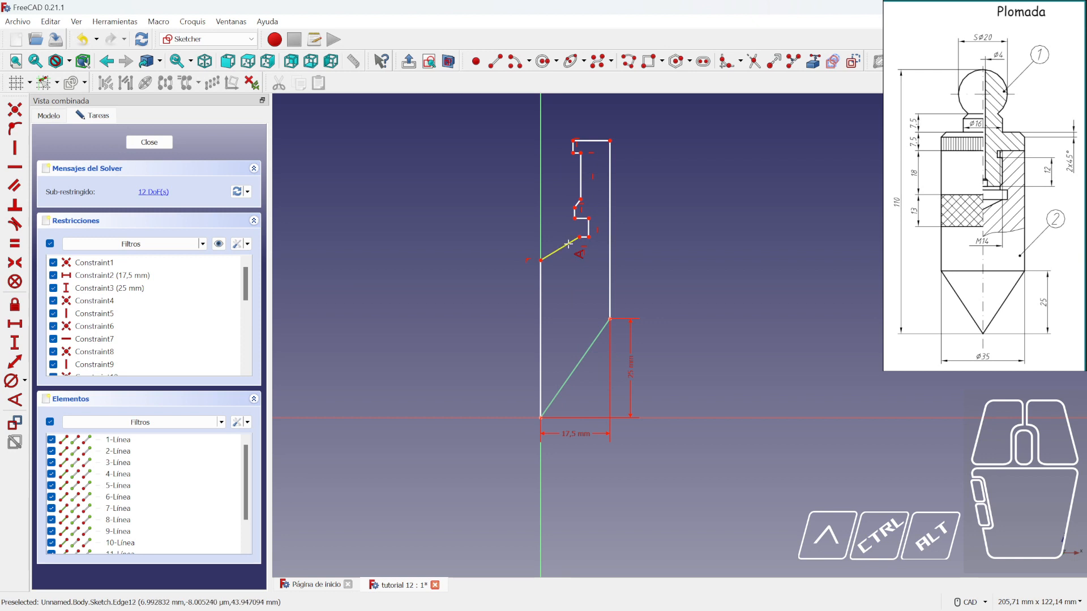
left_click(563, 247)
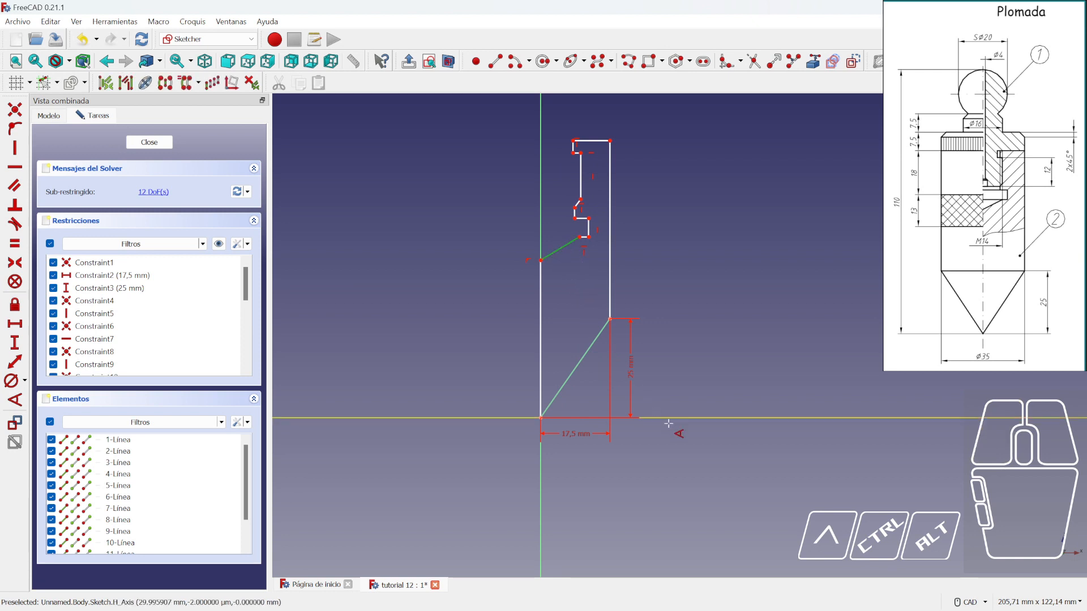
left_click(674, 418)
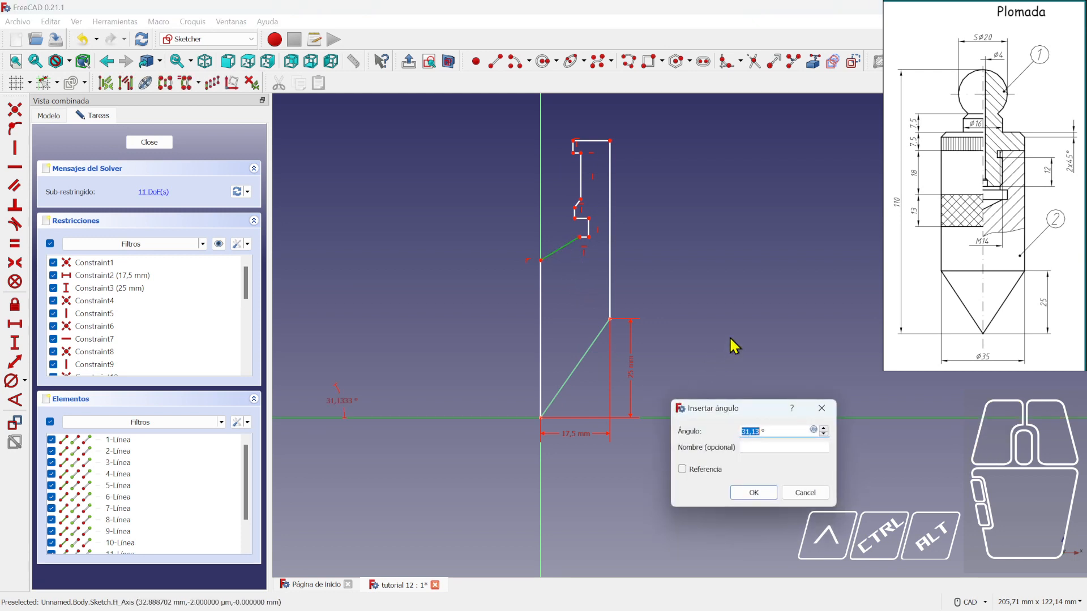
type("30")
key("Return")
- Fix the small step chamfer at 45° to the horizontal axis
scroll(577, 215, "up", 3)
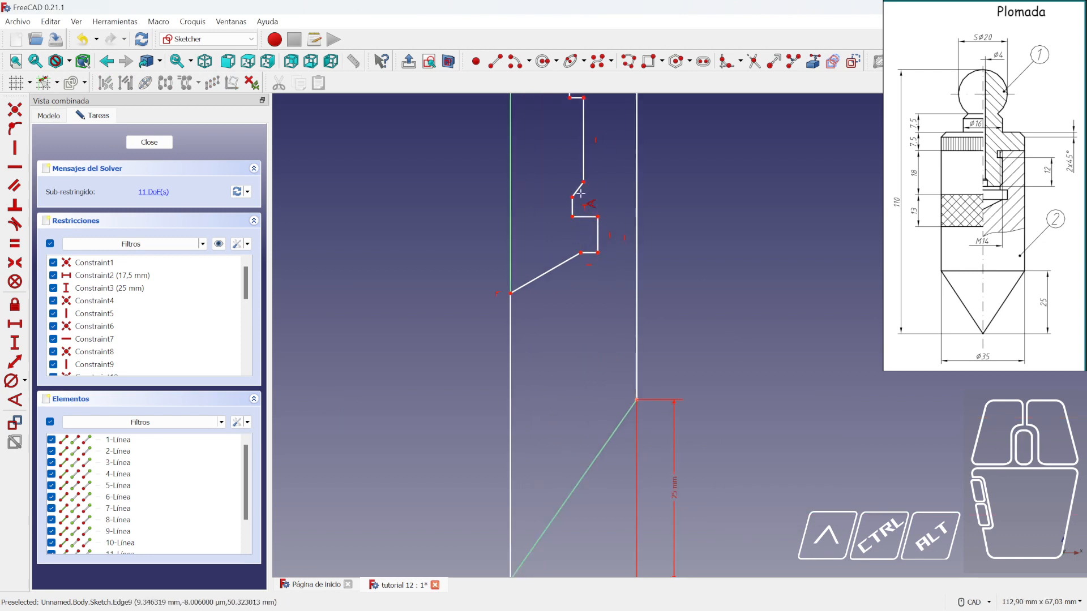
scroll(578, 187, "down", 3)
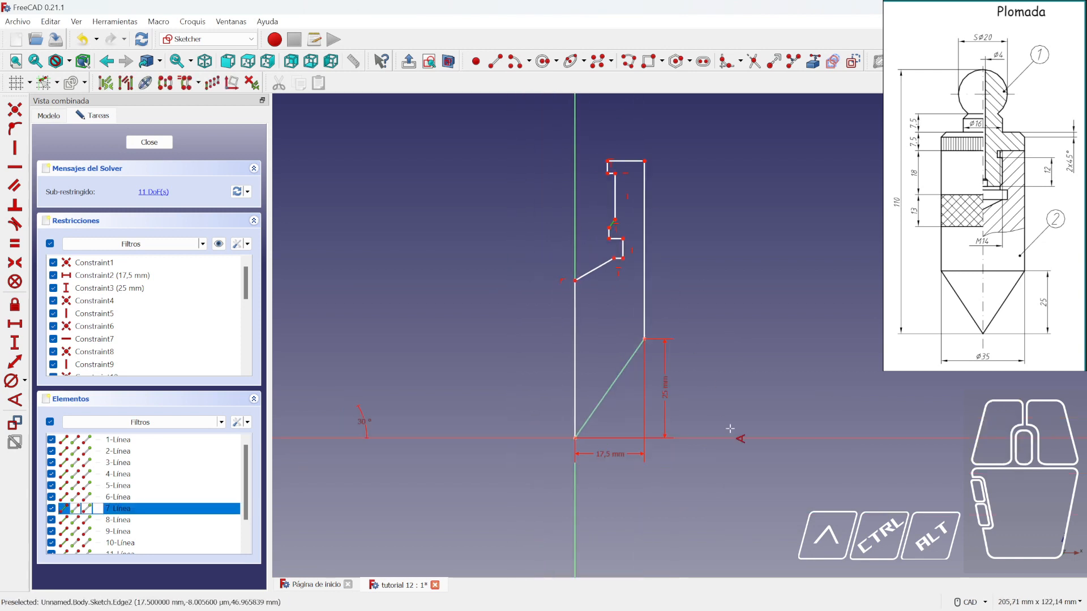
left_click(655, 333)
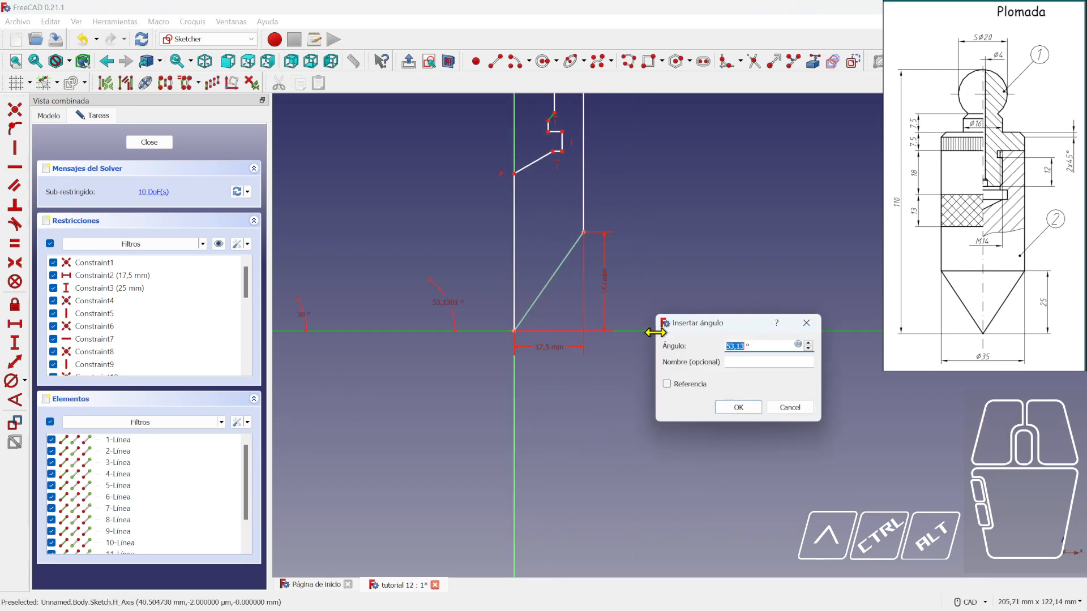
type("45")
key("Return")
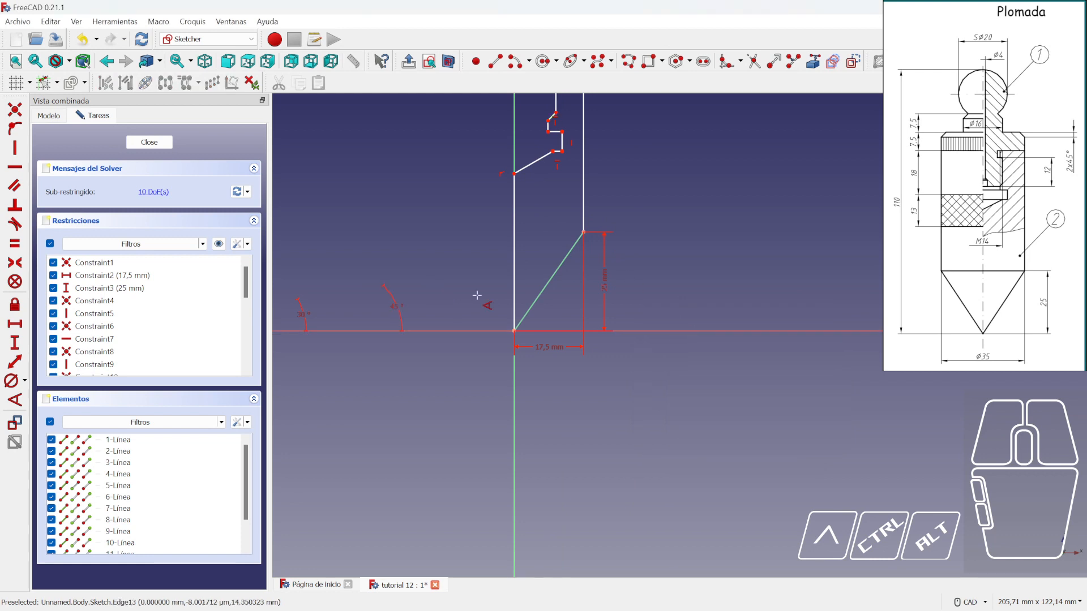
scroll(432, 310, "down", 2)
scroll(438, 345, "up", 2)
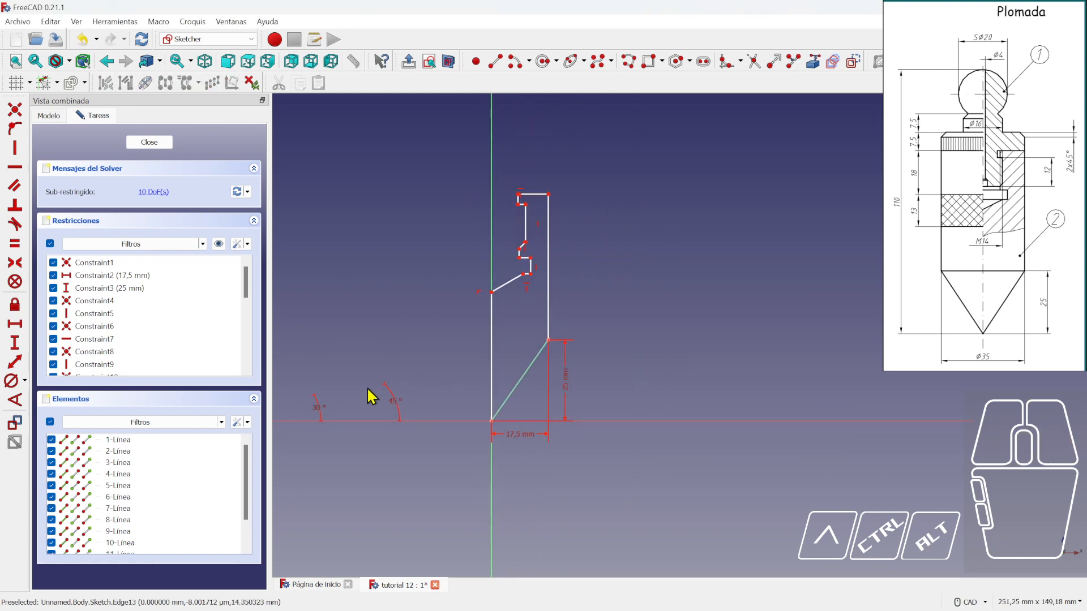
scroll(543, 200, "up", 3)
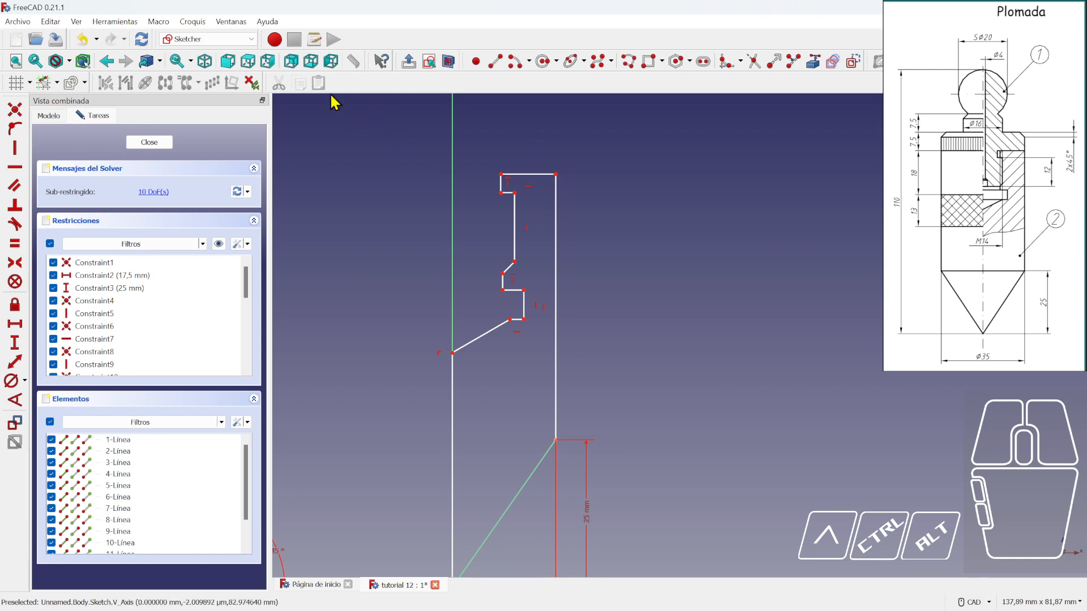
scroll(609, 342, "down", 2)
mouse_move(609, 342)
middle_mouse_down()
mouse_move(601, 365)
mouse_move(583, 355)
middle_mouse_up()
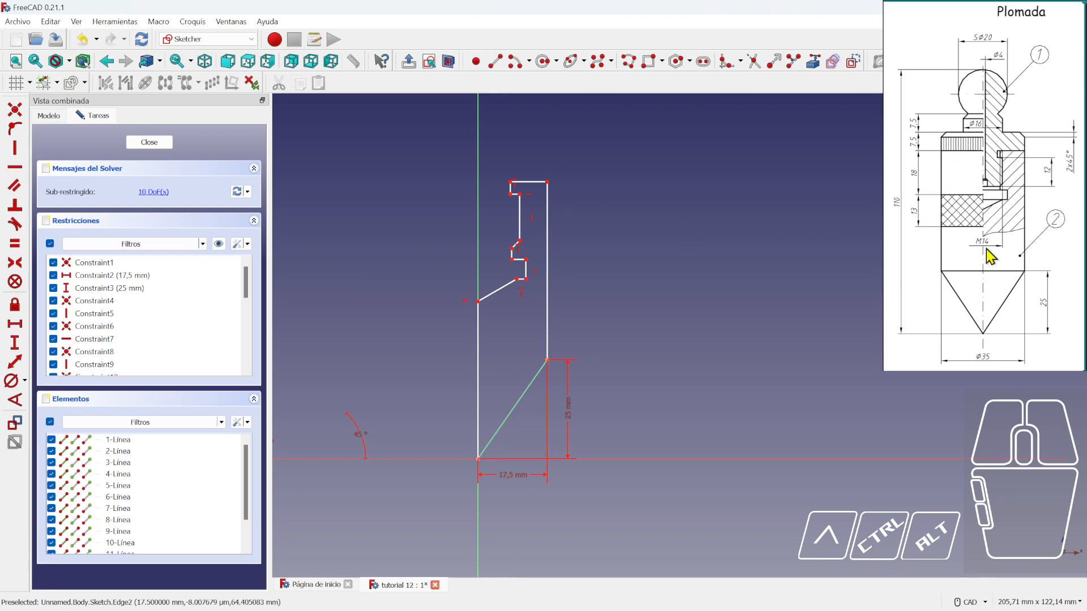
- Dimension the top inner corner 7 mm (14/2) horizontally from the origin and adjust the top-left vertex
left_click(15, 325)
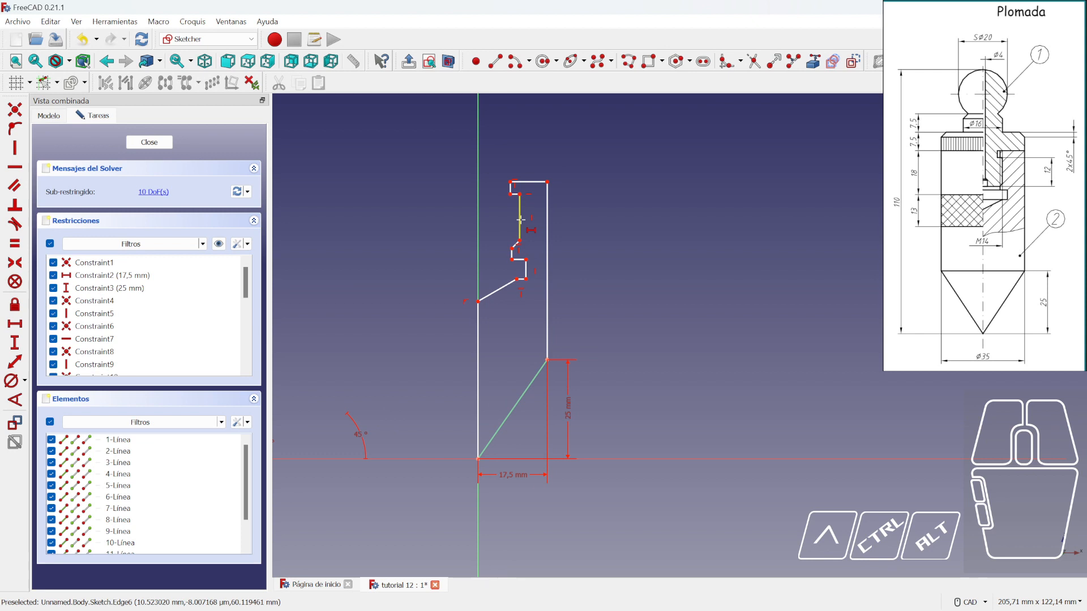
left_click(520, 219)
left_click(653, 295)
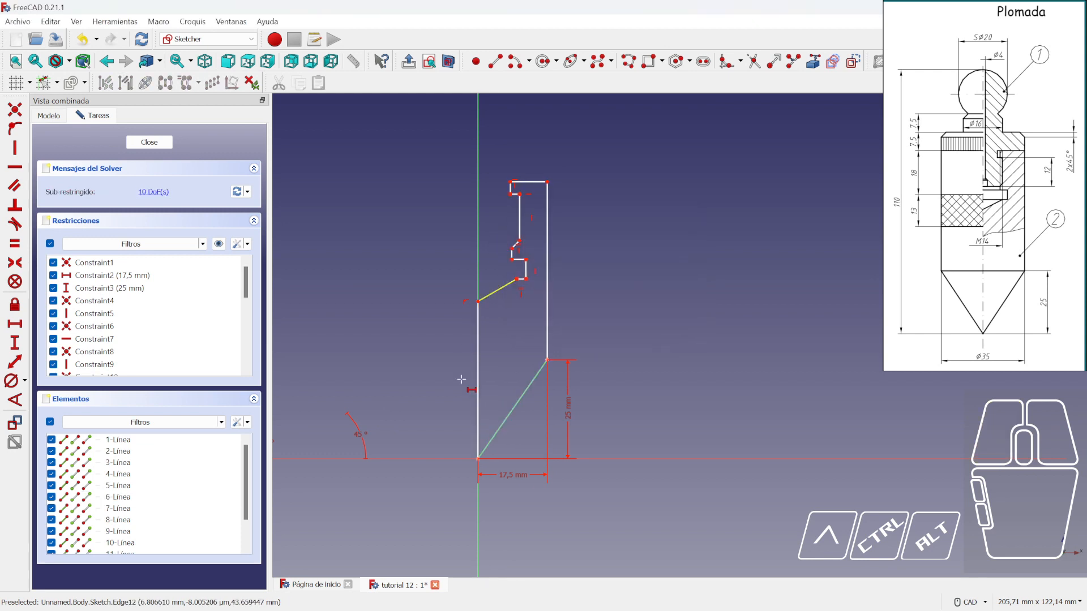
left_click(478, 459)
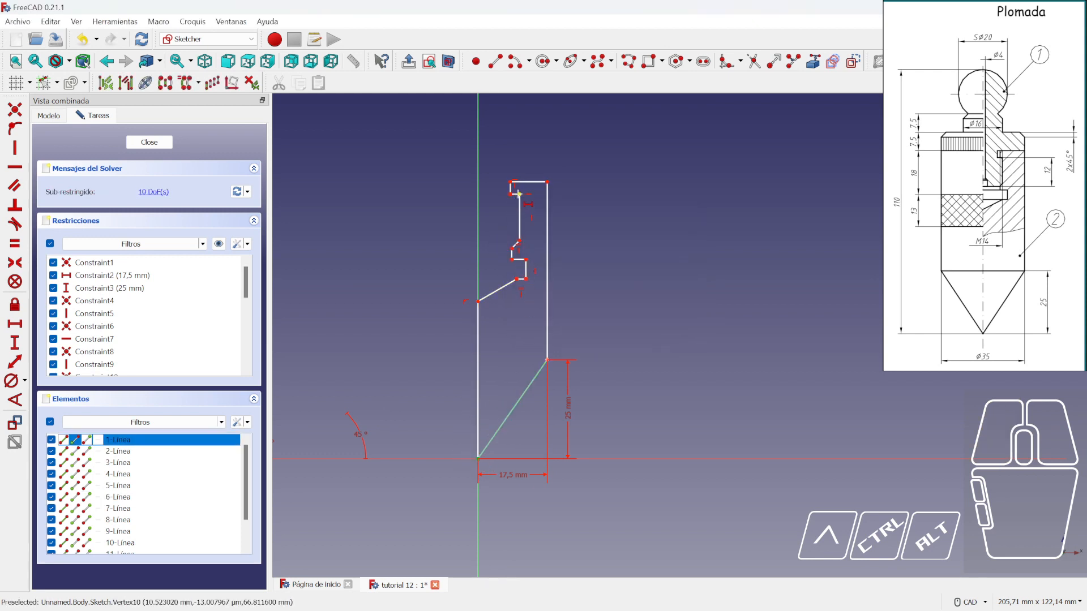
left_click(518, 194)
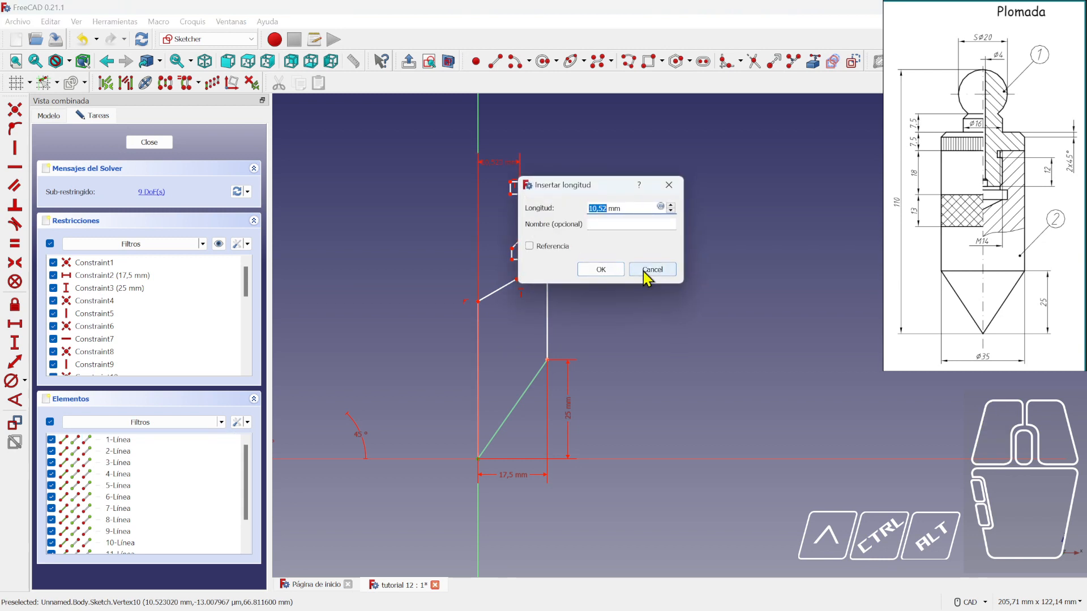
key("Return")
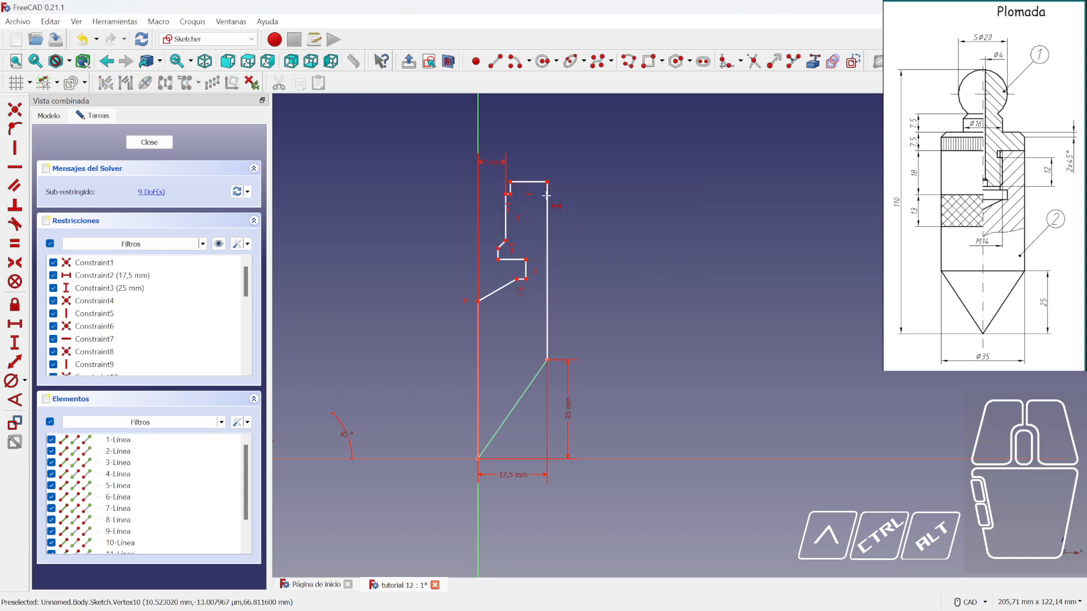
scroll(534, 187, "up", 4)
left_click(466, 179)
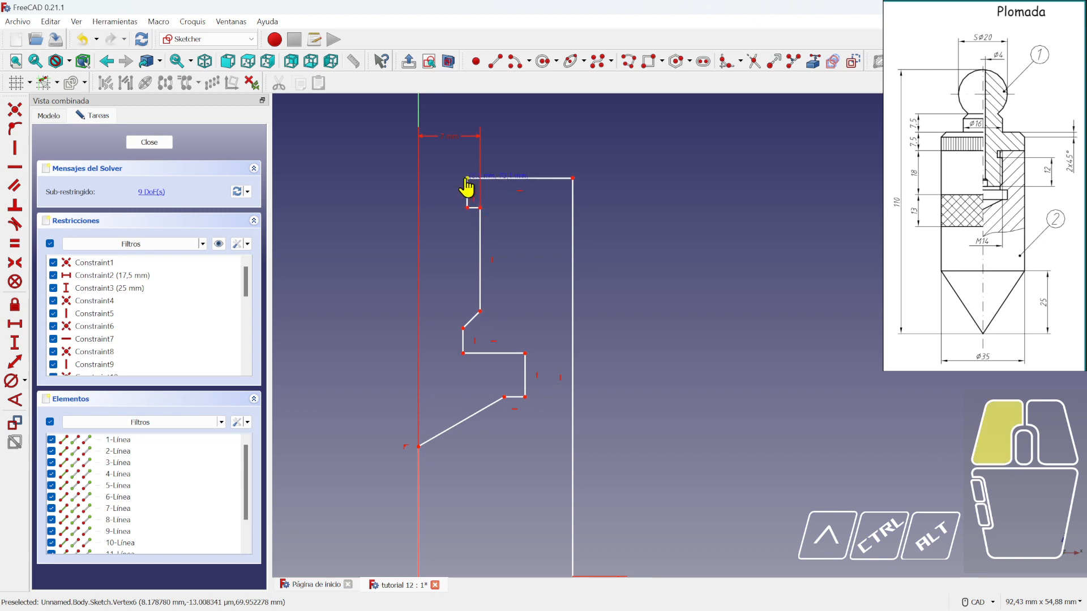
left_click_drag(466, 187, 467, 191)
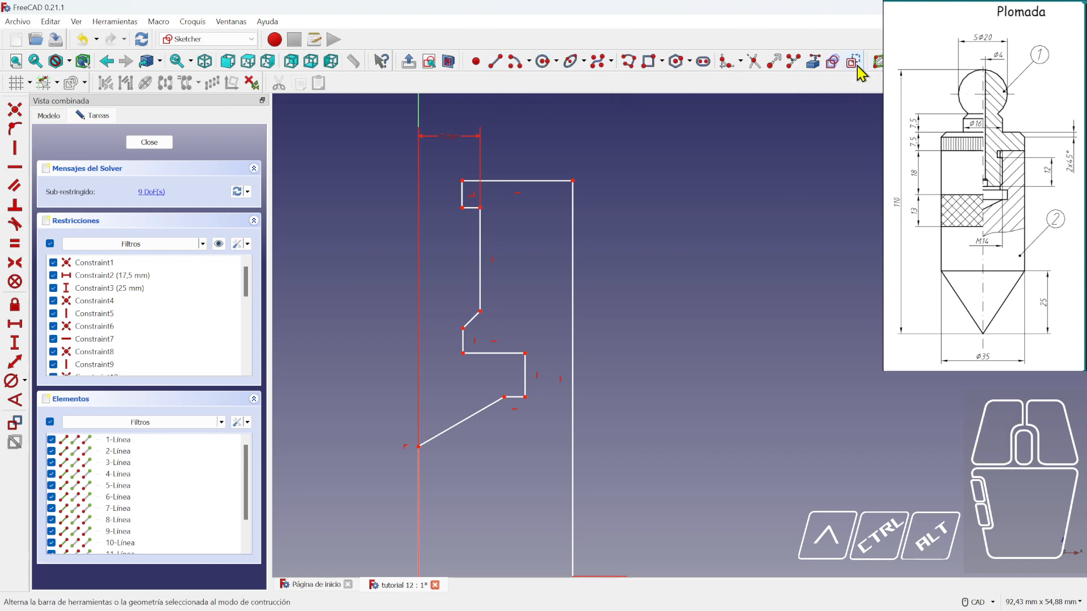
- Draw a vertical inner line from the top inner corner down to the lower step corner
left_click(495, 62)
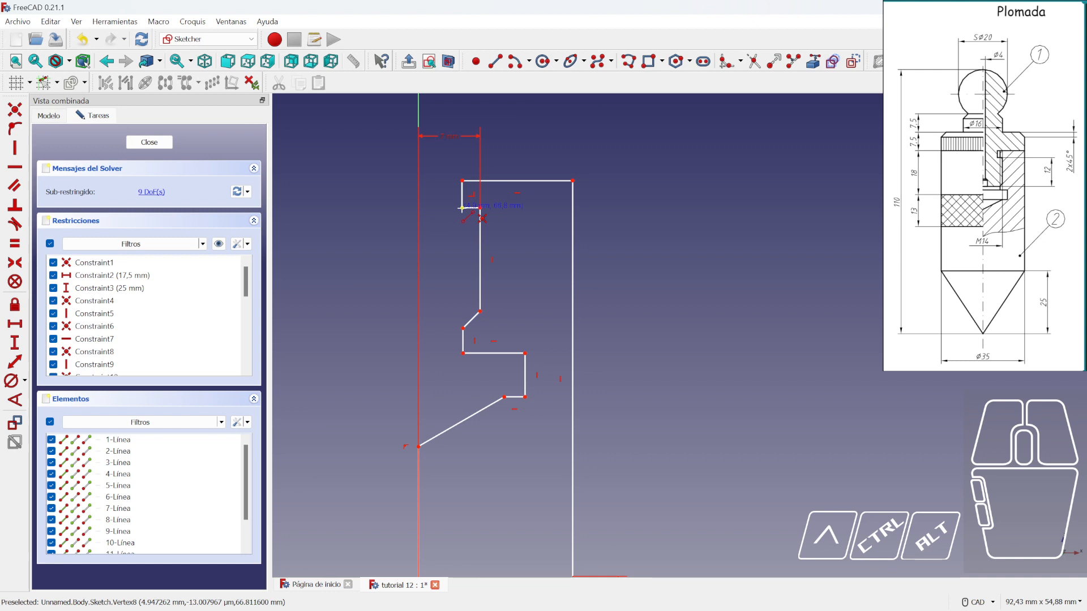
left_click(462, 208)
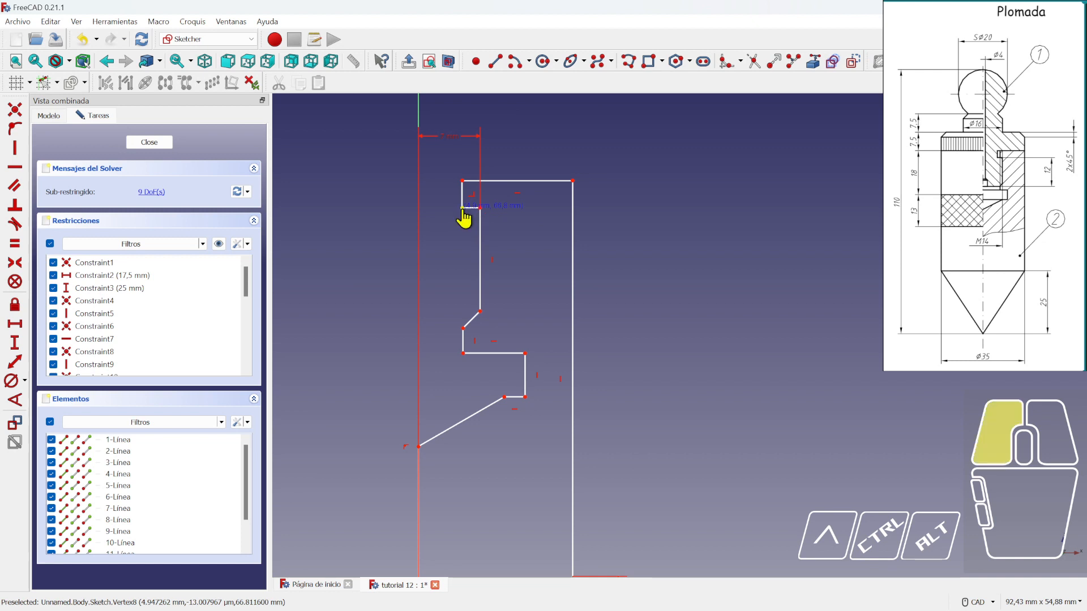
left_click(463, 328)
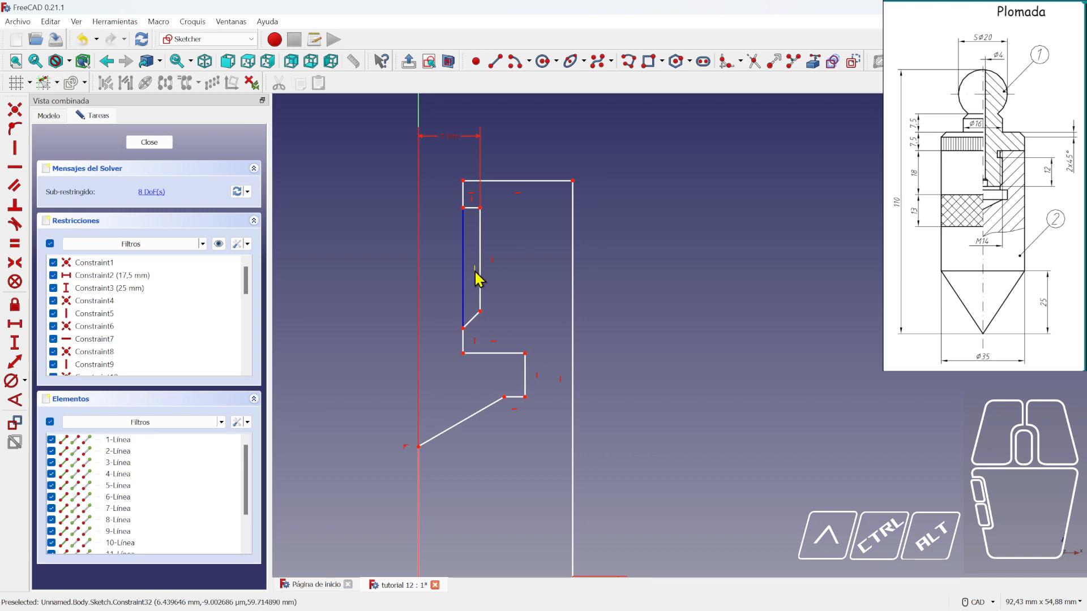
mouse_move(462, 207)
left_mouse_down()
mouse_move(444, 229)
mouse_move(467, 231)
mouse_move(449, 226)
mouse_move(469, 216)
mouse_move(439, 236)
mouse_move(448, 221)
left_mouse_up()
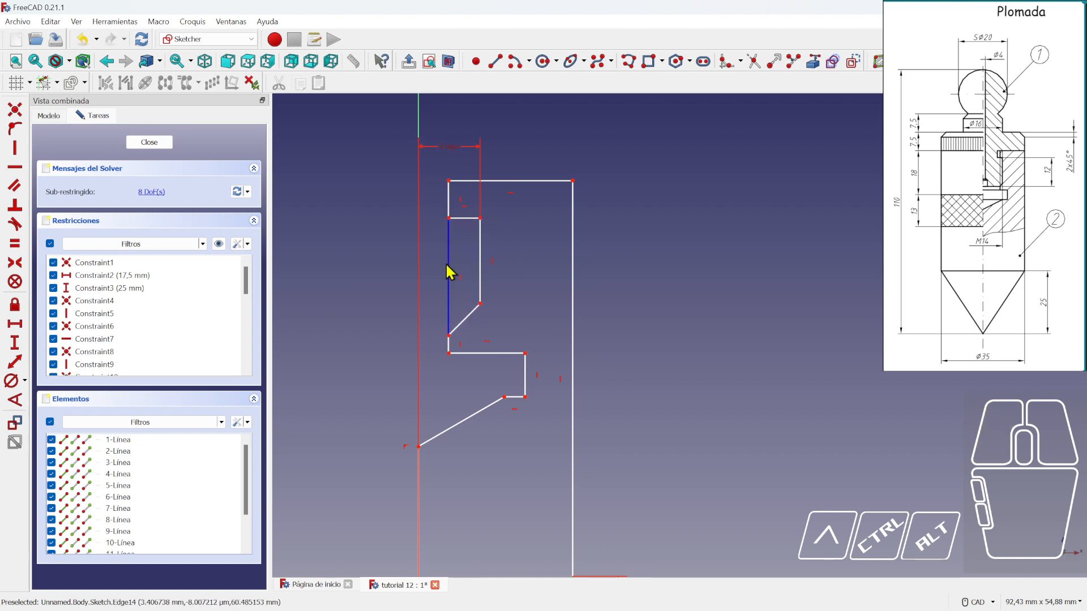
mouse_move(449, 272)
left_mouse_down()
mouse_move(459, 270)
mouse_move(448, 245)
mouse_move(463, 250)
left_mouse_up()
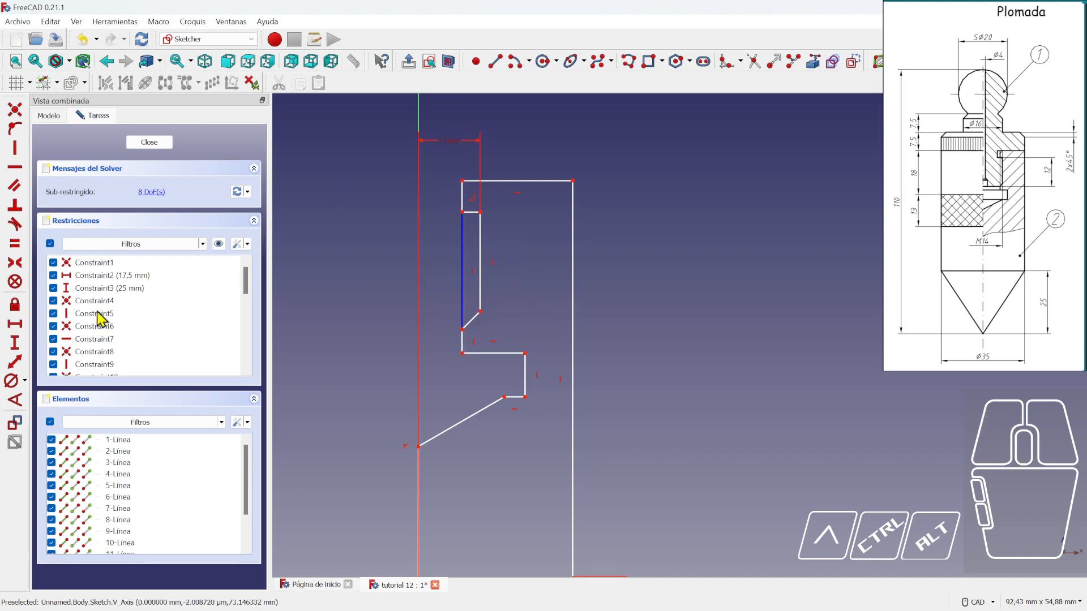
- Dimension the inner vertical edge 6 mm horizontally from the sketch origin
left_click(333, 299)
left_click(15, 323)
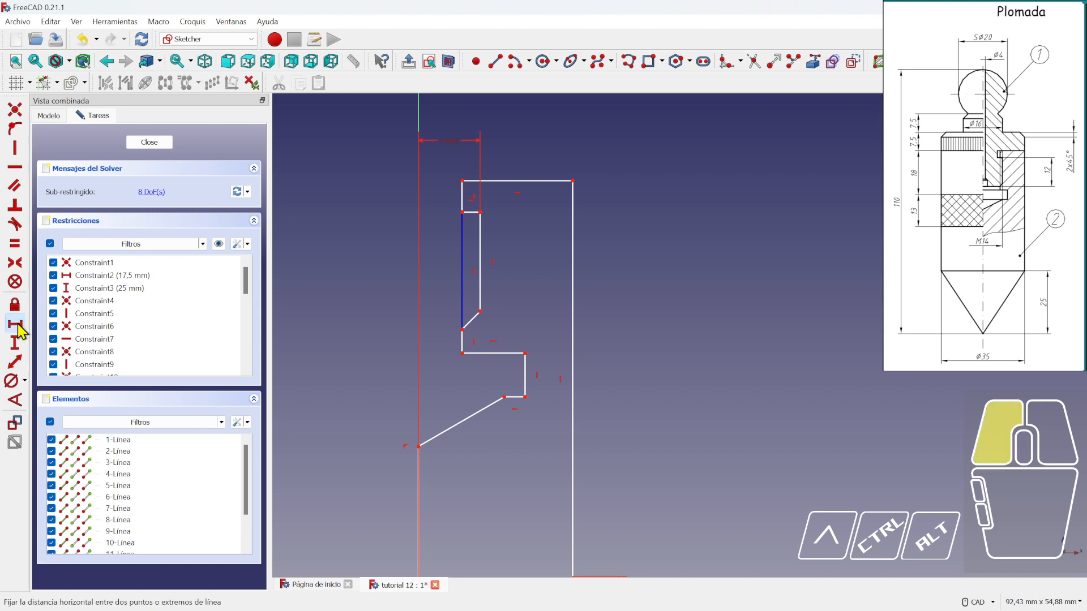
left_click(462, 205)
left_click(583, 284)
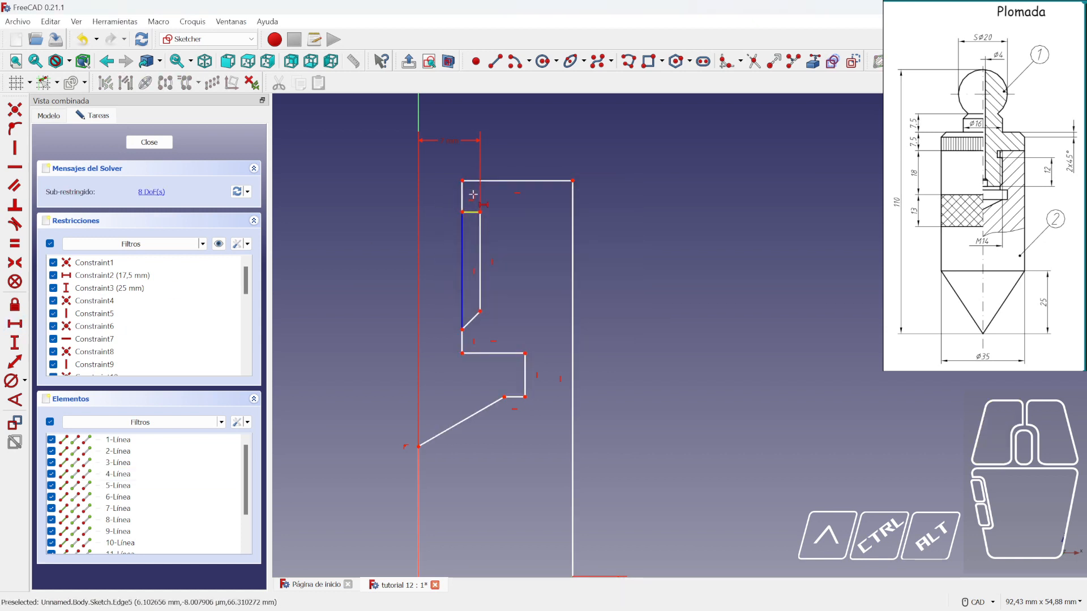
left_click(462, 180)
middle_click_drag(483, 438, 490, 345)
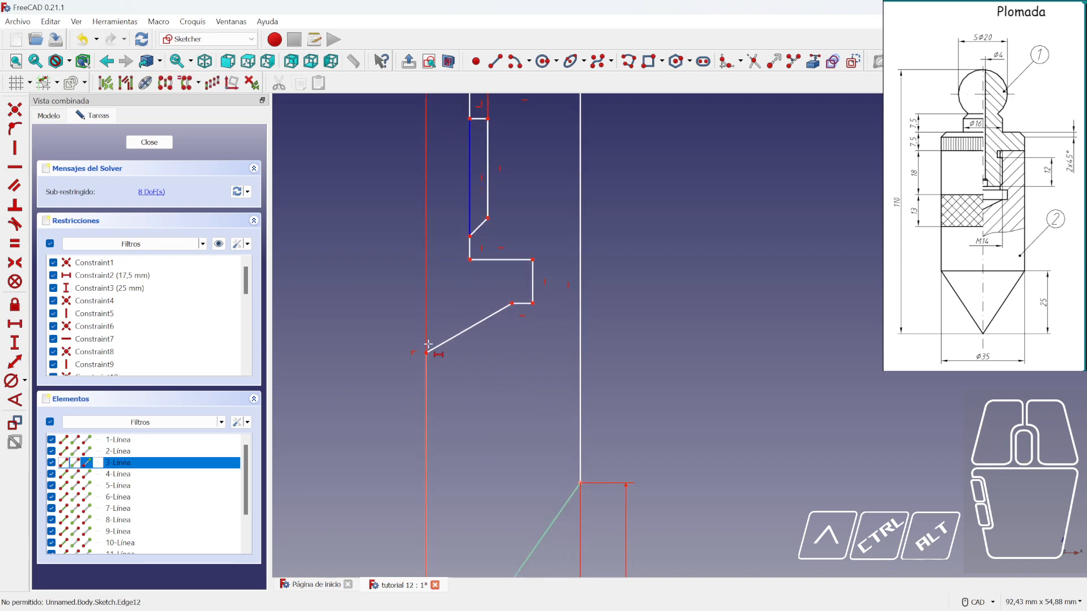
middle_click_drag(463, 458, 464, 259)
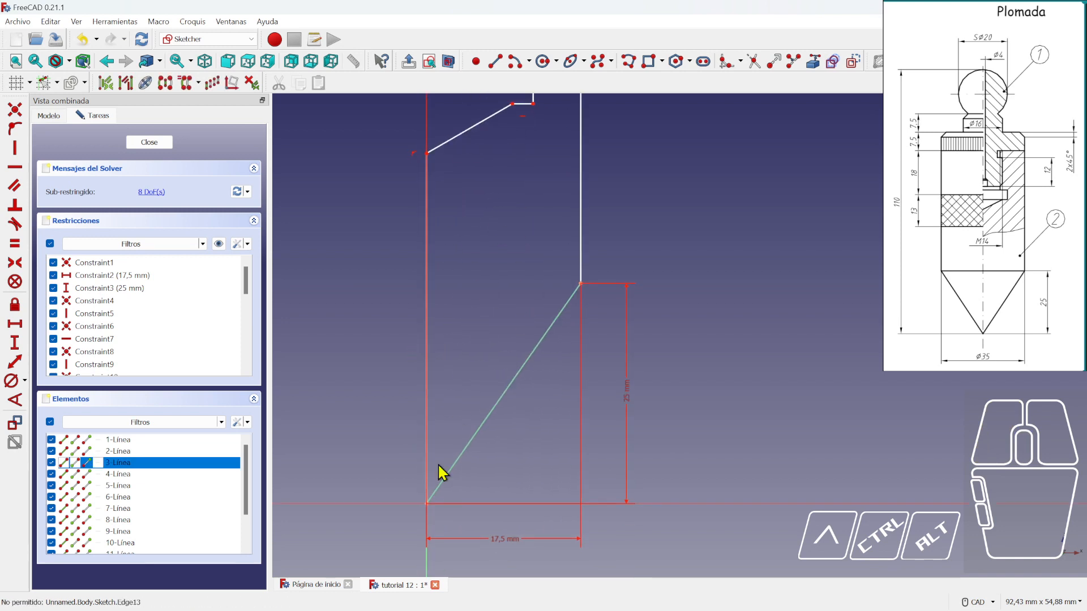
left_click(426, 503)
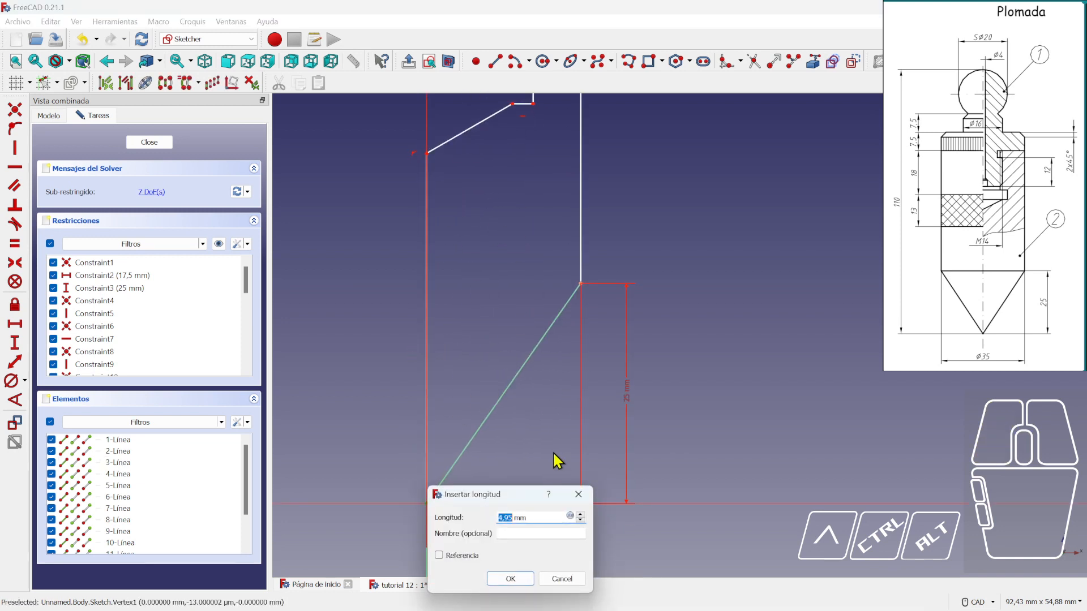
key("Return")
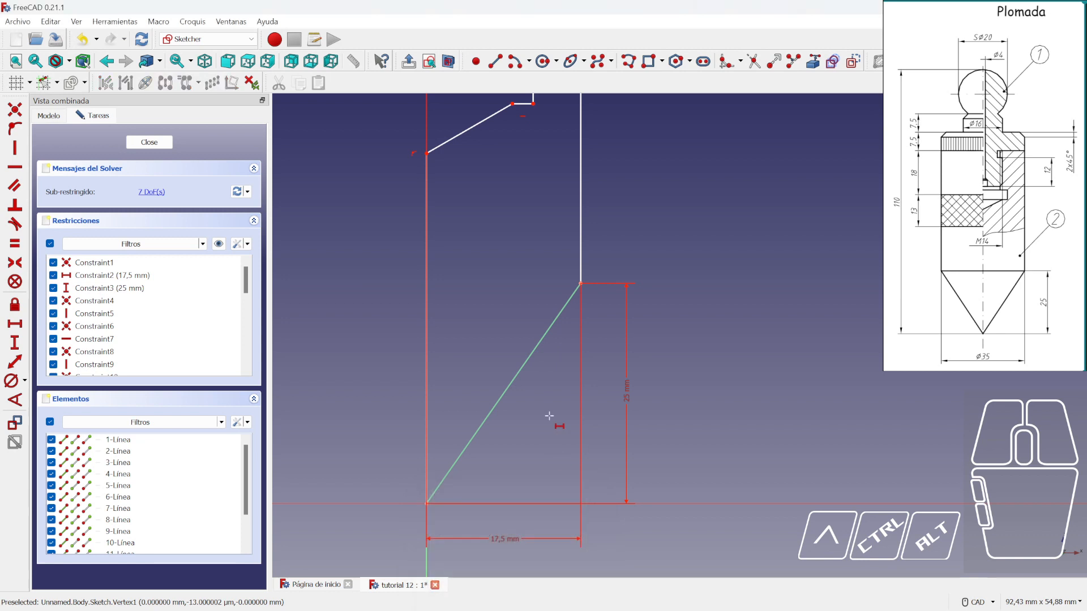
scroll(469, 346, "down", 4)
right_click(475, 297)
- Drag the 6 mm and 7 mm dimension labels apart so they no longer overlap
scroll(480, 180, "up", 4)
middle_click_drag(480, 181, 539, 417)
scroll(539, 417, "up", 2)
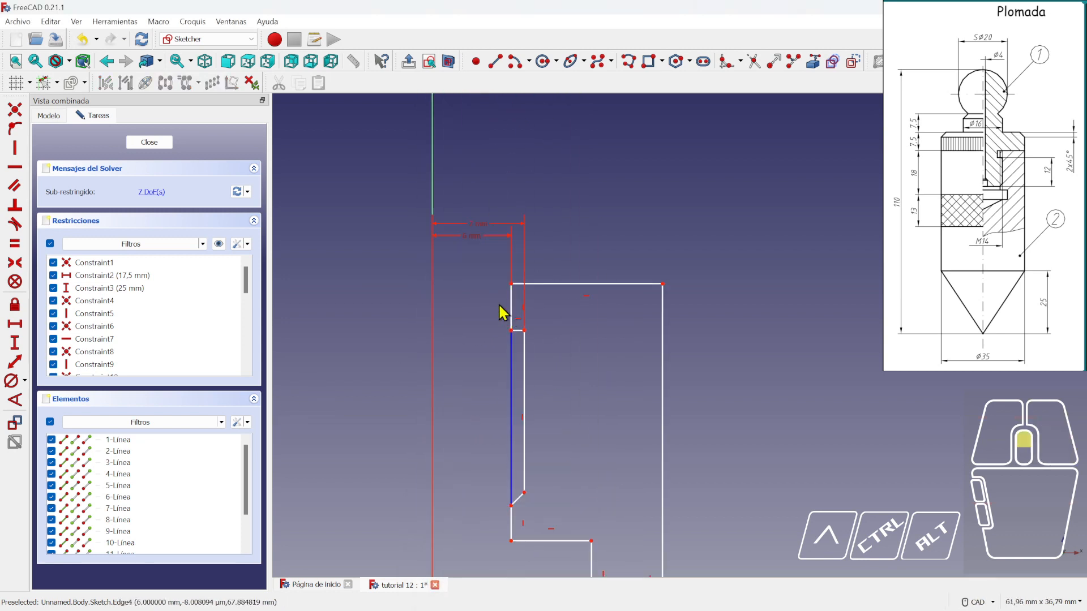
left_click_drag(469, 238, 380, 259)
left_click_drag(487, 236, 385, 226)
scroll(598, 301, "down", 2)
mouse_move(577, 419)
middle_mouse_down()
mouse_move(546, 352)
mouse_move(534, 369)
middle_mouse_up()
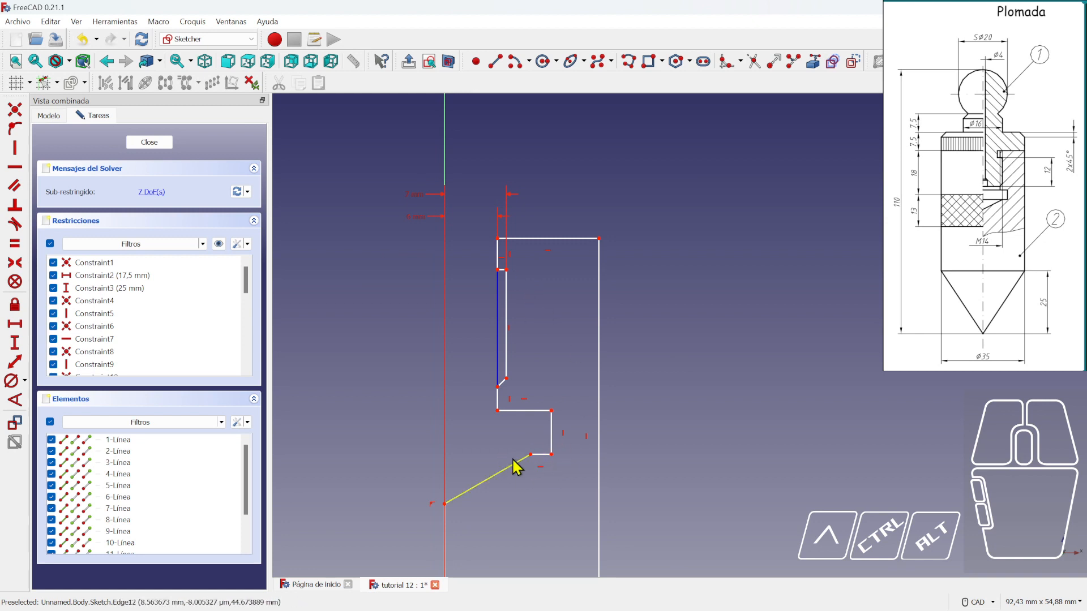
- Recentre the profile and zoom the reference drawing onto the inner step detail
scroll(583, 378, "down", 3)
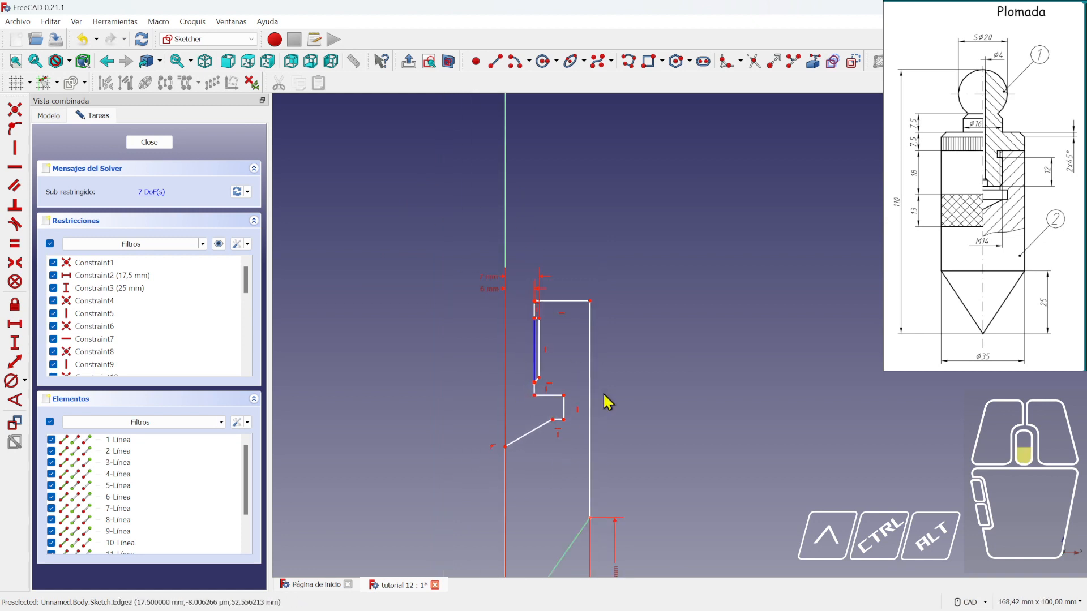
scroll(630, 437, "down", 3)
middle_click_drag(623, 485, 608, 400)
scroll(569, 401, "up", 1)
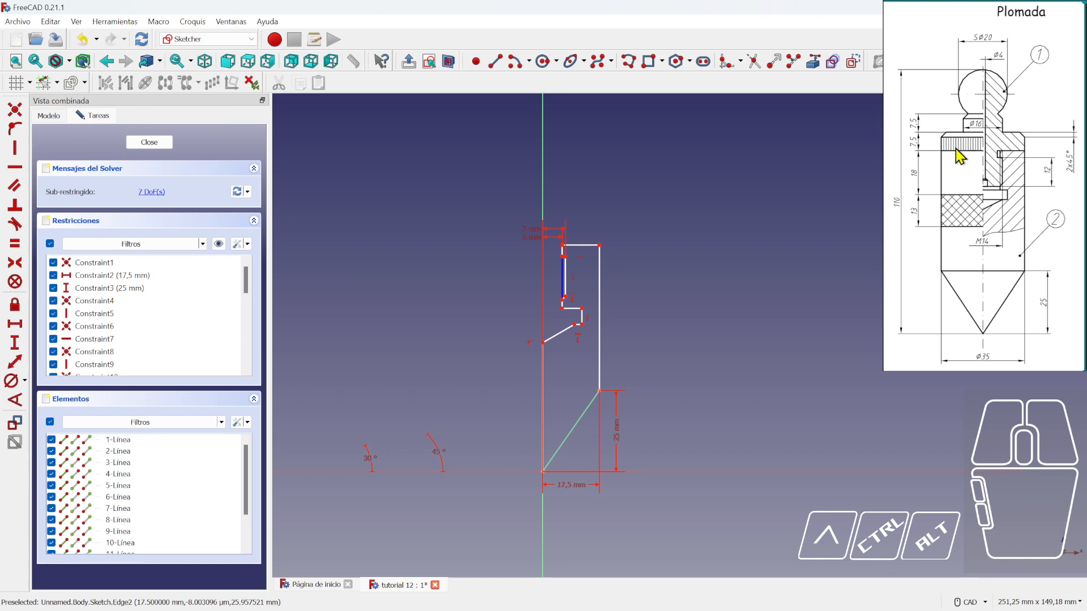
scroll(575, 296, "up", 4)
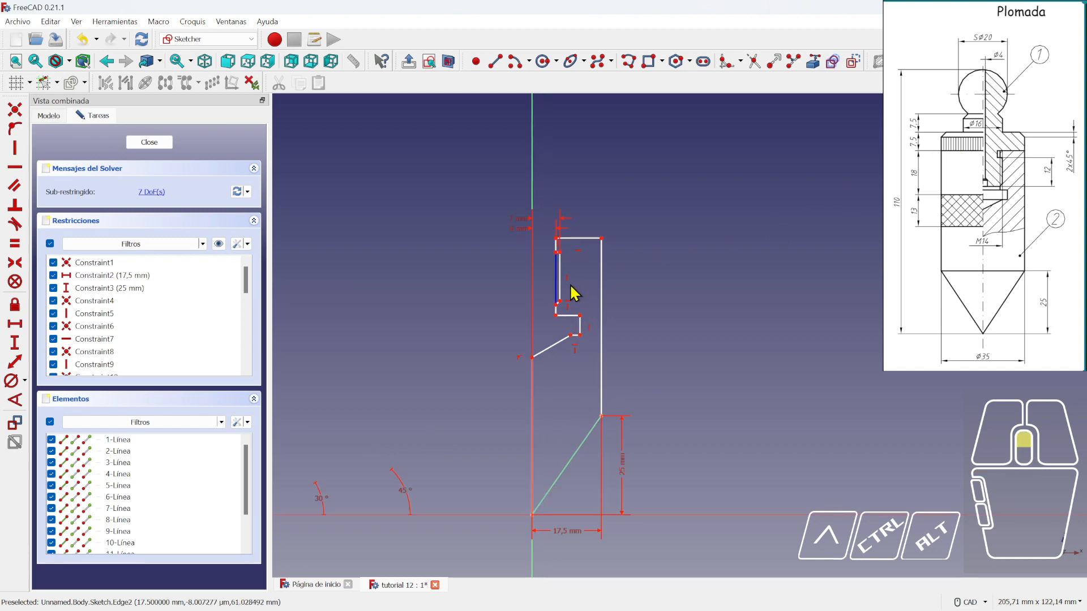
scroll(608, 304, "down", 1)
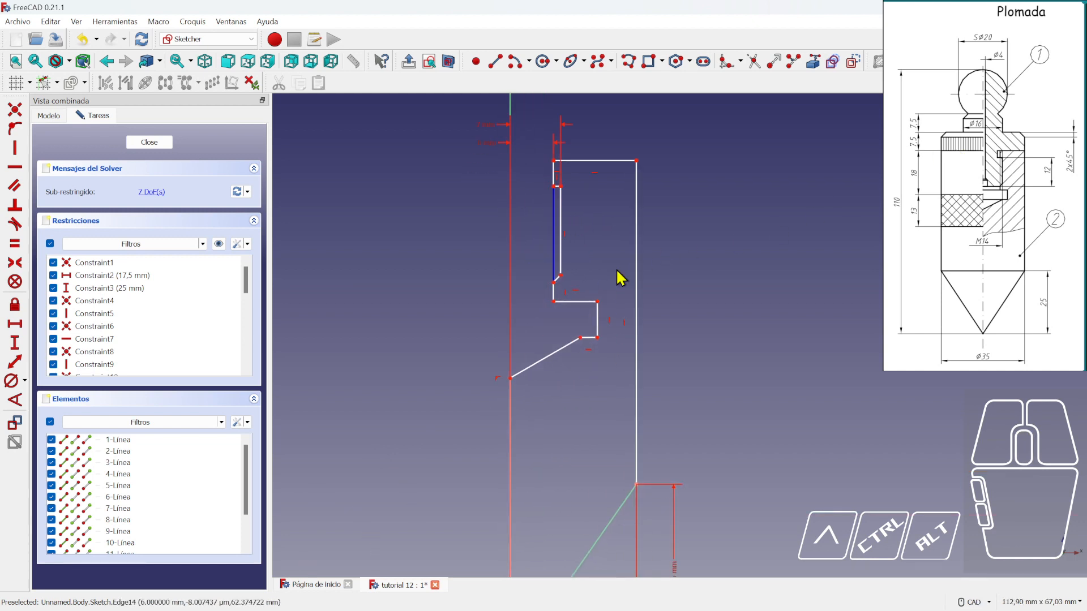
scroll(610, 266, "down", 1)
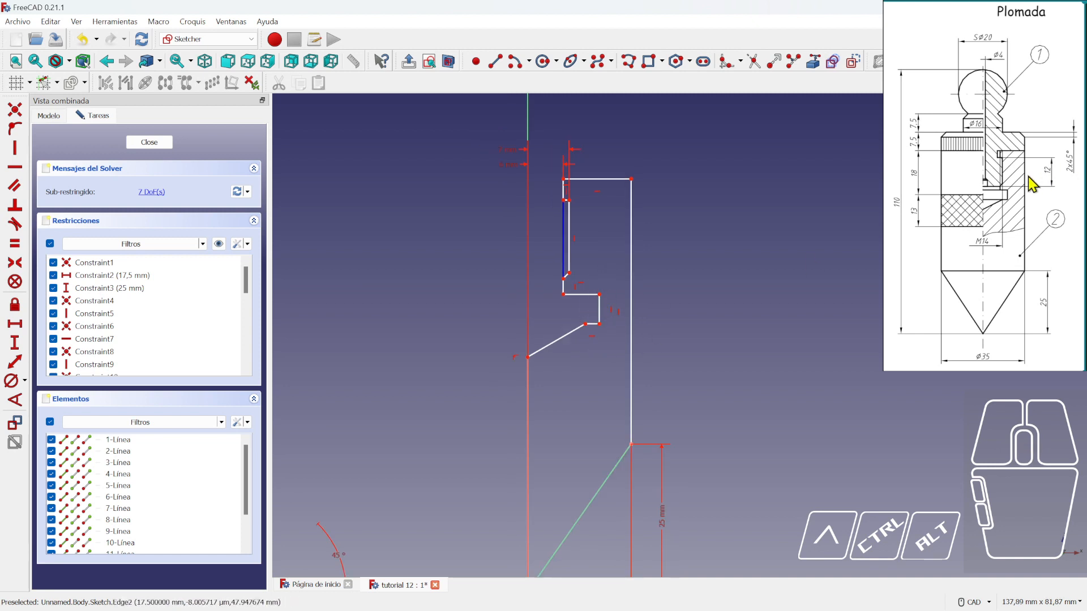
scroll(1019, 177, "up", 5)
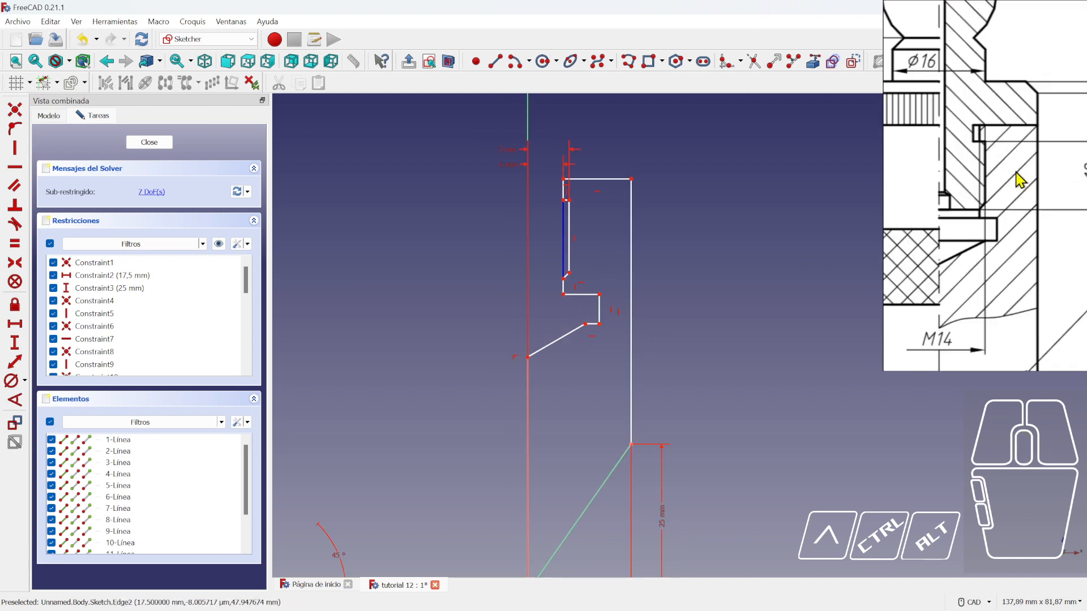
middle_click_drag(944, 179, 950, 176)
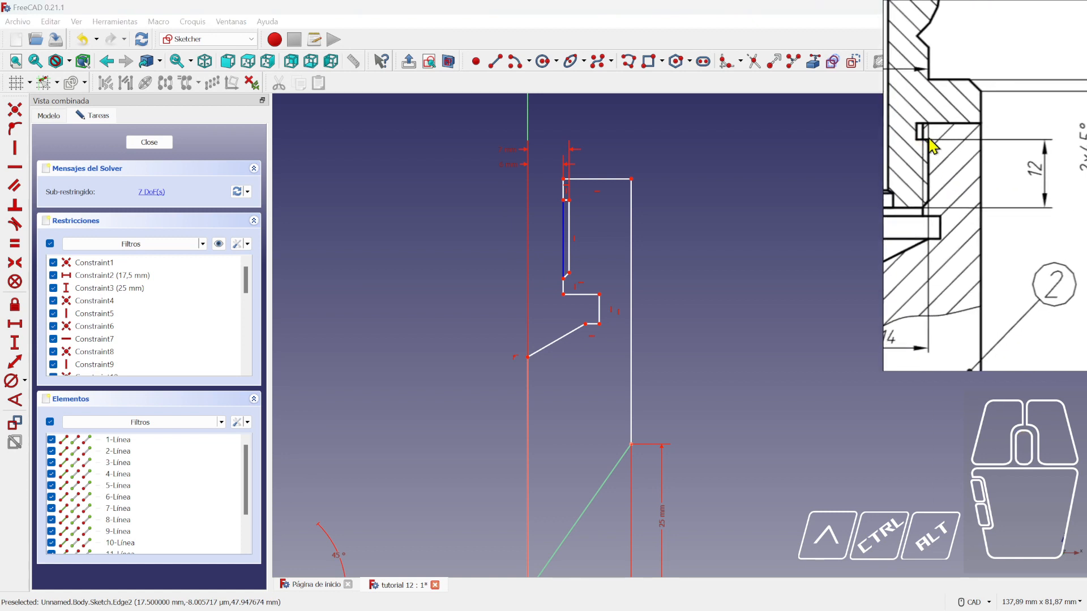
left_click_drag(568, 202, 578, 209)
scroll(597, 300, "up", 3)
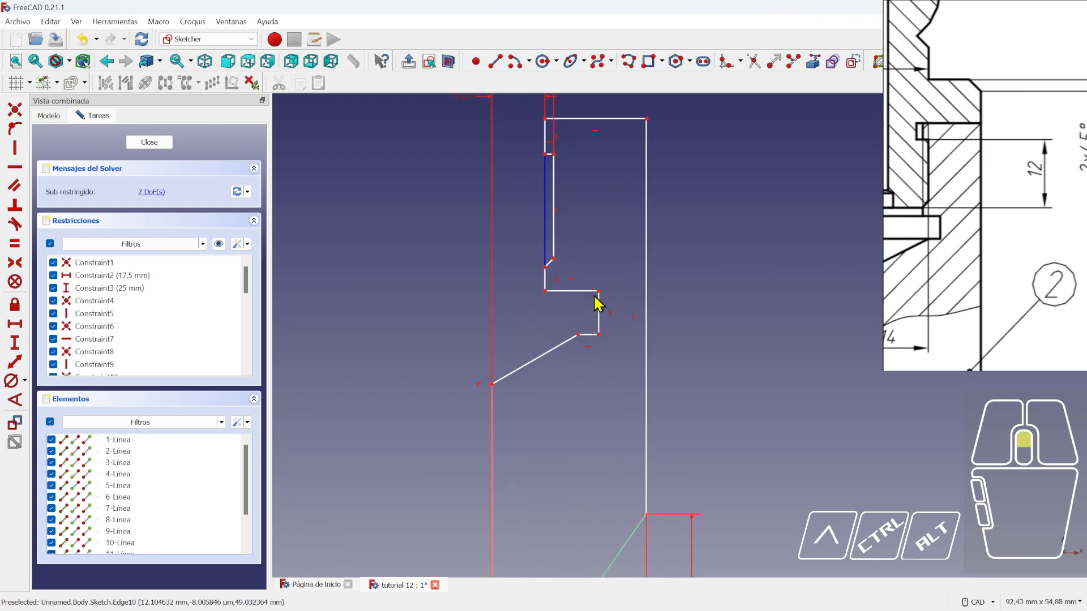
- Dimension the long inner vertical edge to 12 mm and move its label right of the profile
left_click(15, 344)
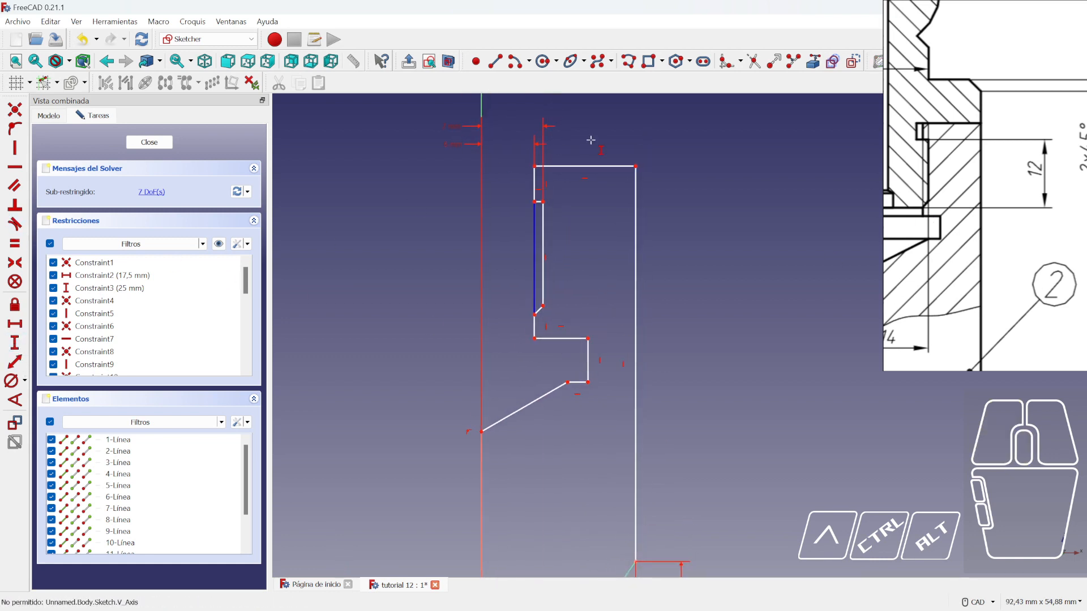
left_click(546, 214)
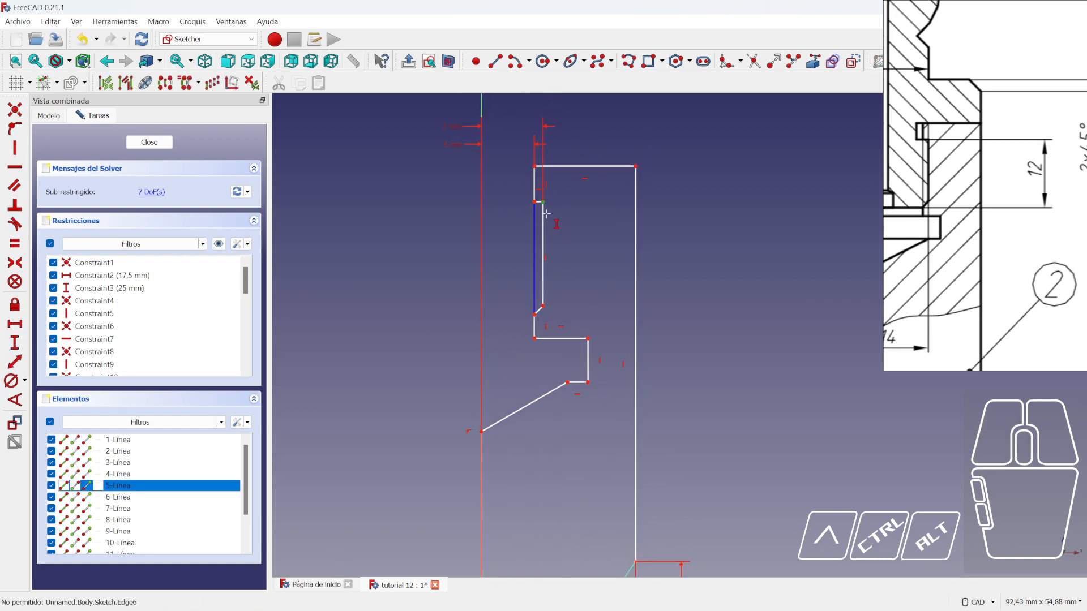
left_click(535, 315)
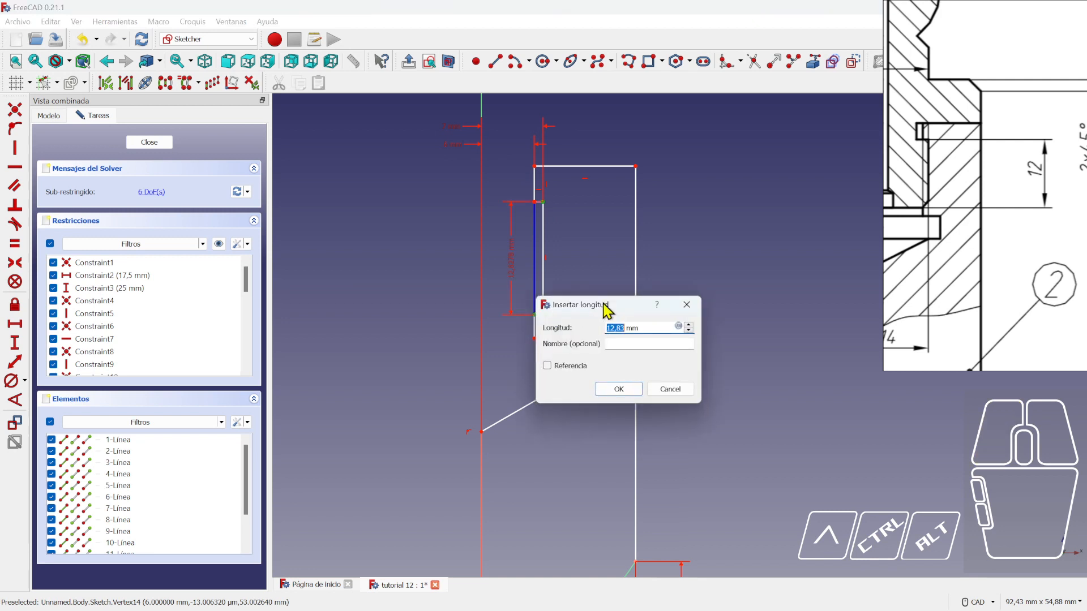
type("12")
key("Return")
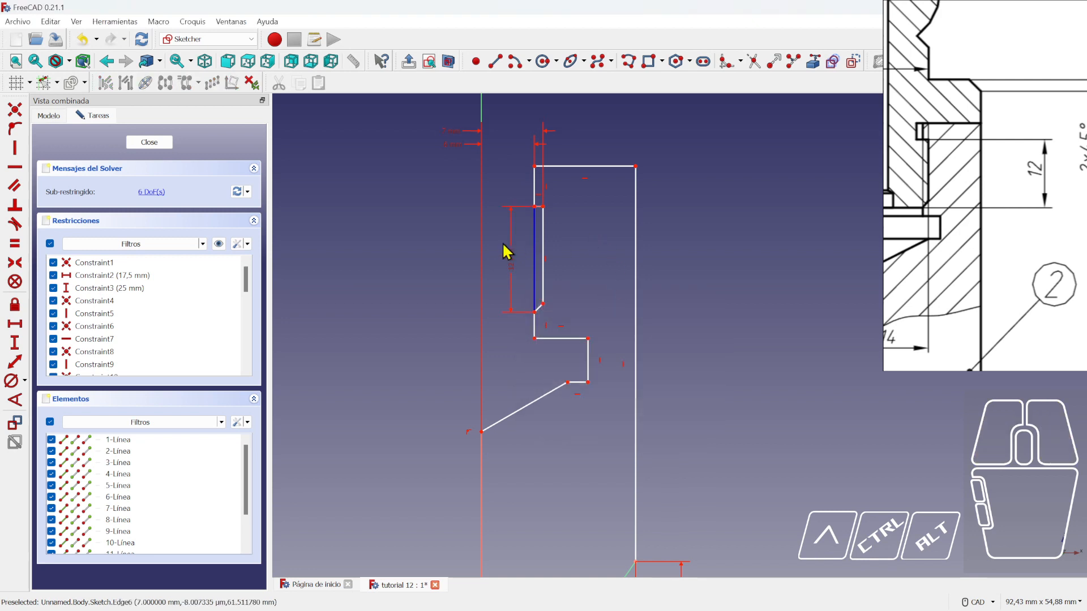
left_click_drag(513, 259, 660, 261)
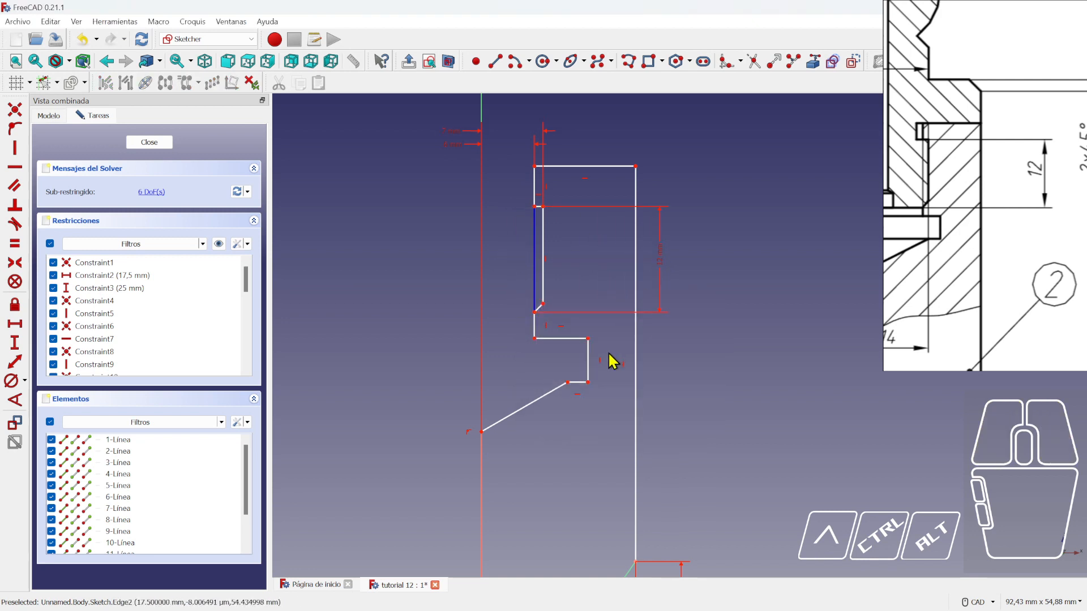
- Fix the inner step corner 10 mm horizontally from the origin, placing the label above the sketch
scroll(923, 298, "down", 4)
middle_click_drag(938, 283, 961, 283)
scroll(951, 265, "up", 4)
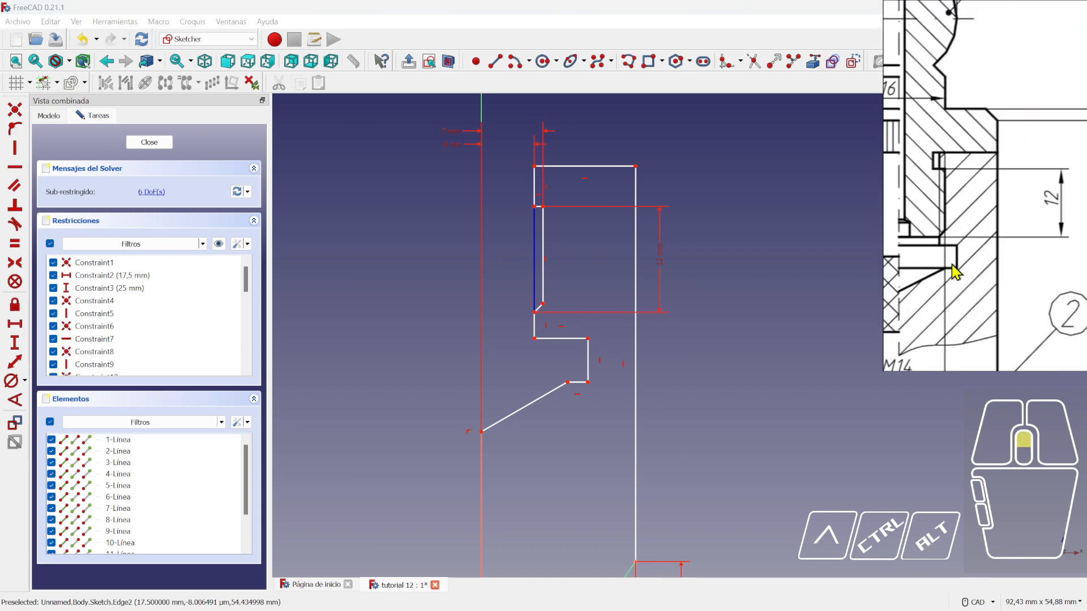
middle_click_drag(965, 191, 995, 205)
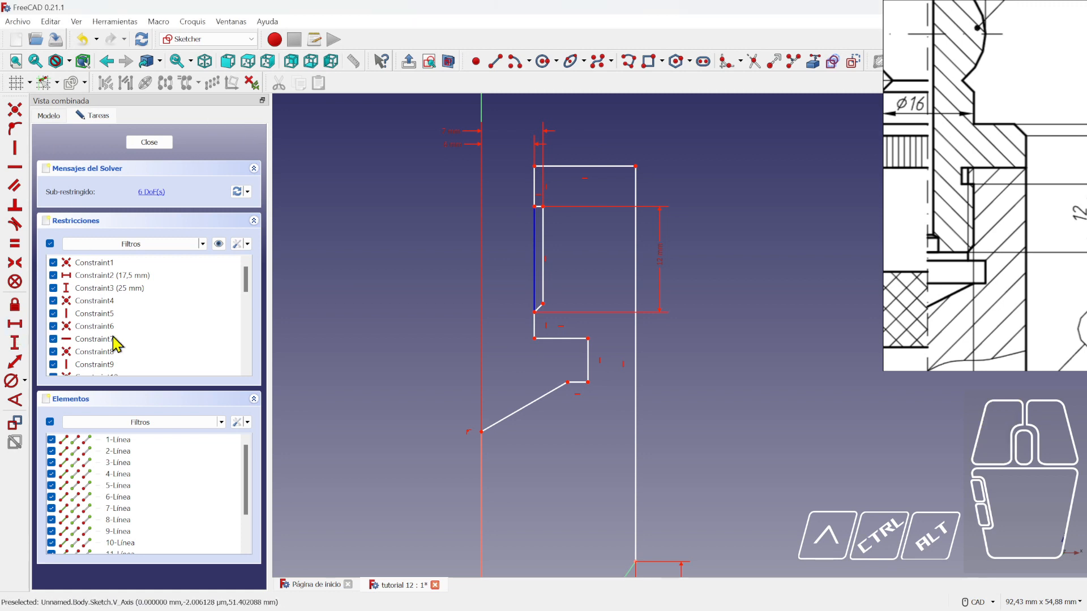
scroll(600, 390, "down", 3)
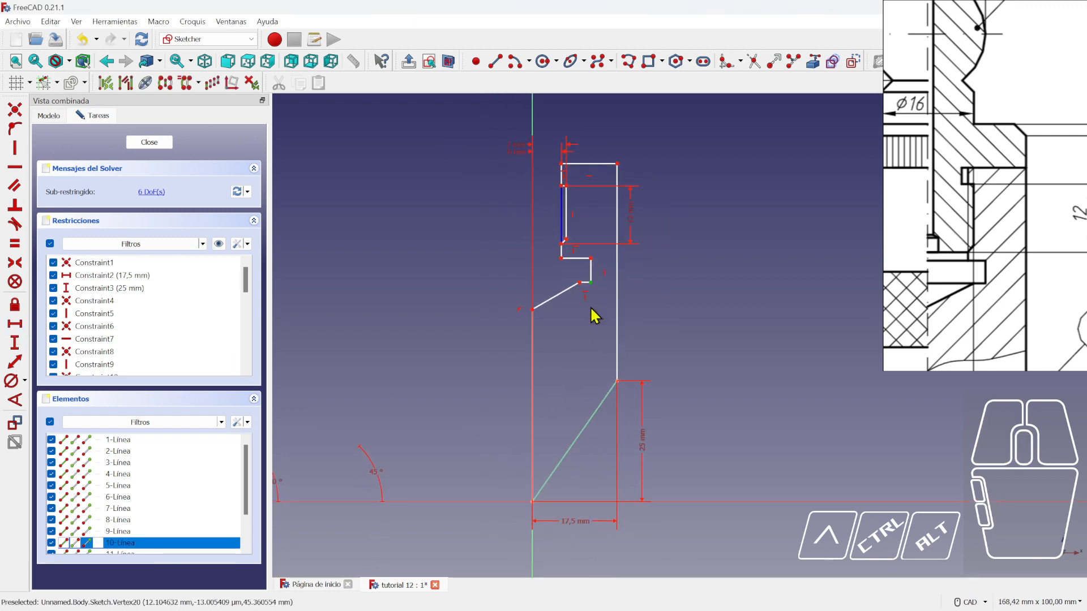
left_click(534, 502)
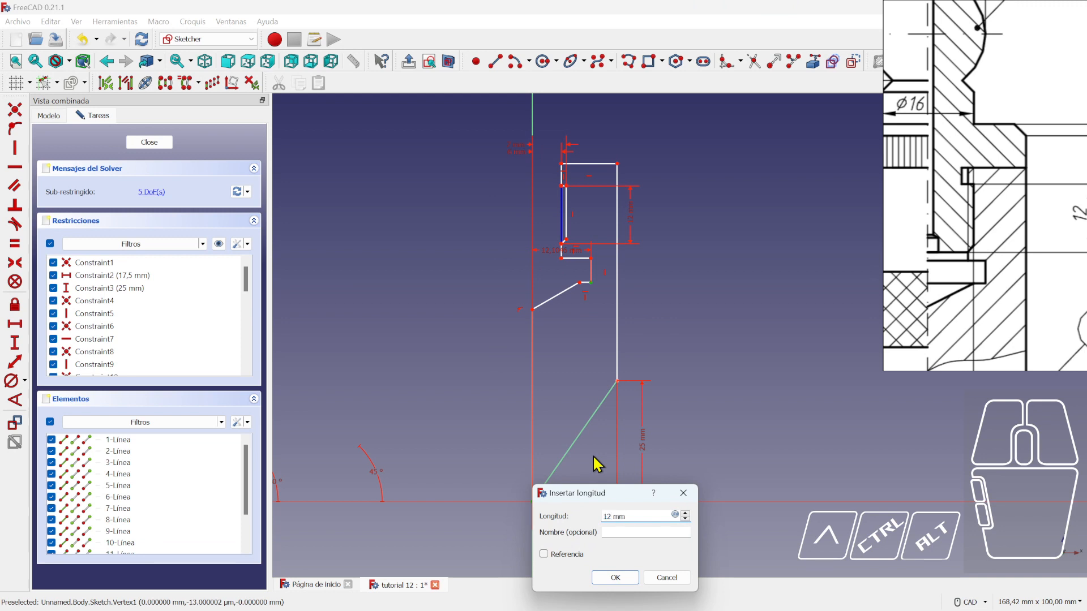
key("Return")
scroll(560, 220, "up", 3)
right_click(585, 227)
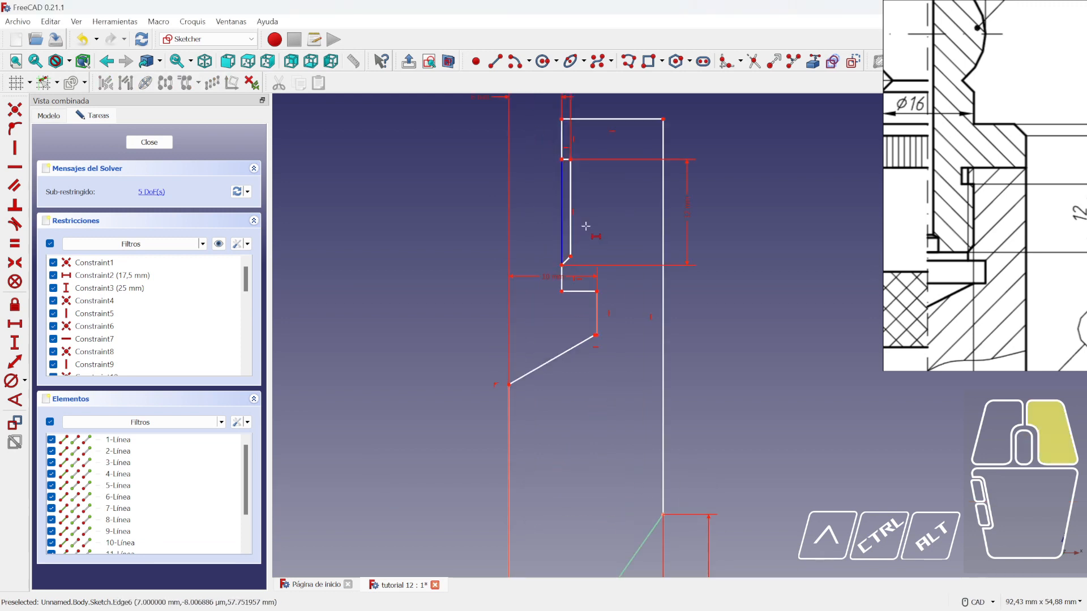
scroll(599, 279, "down", 3)
left_click_drag(577, 283, 568, 151)
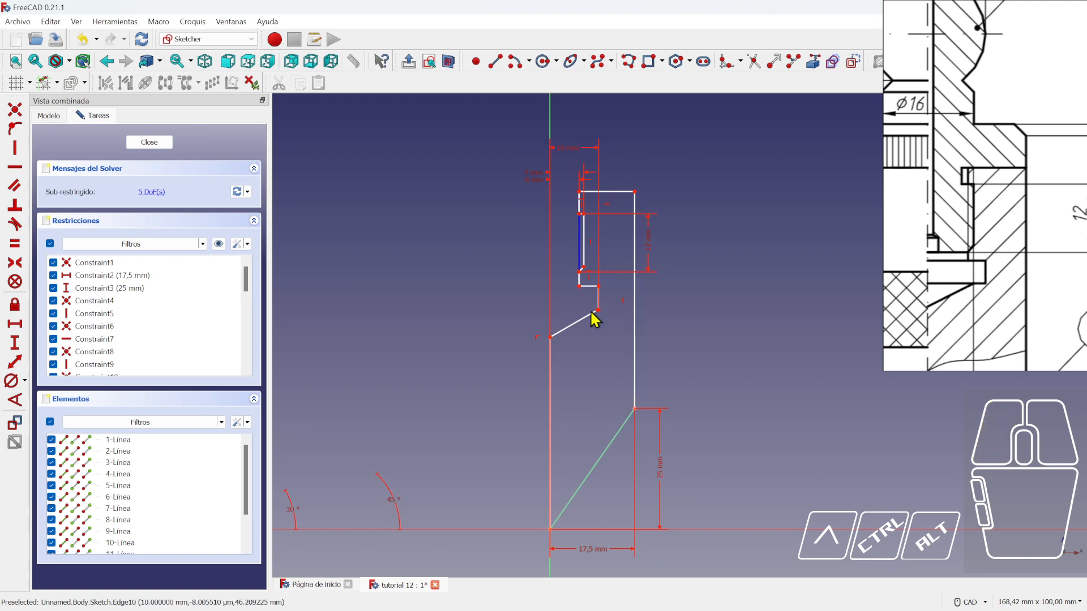
scroll(561, 323, "up", 3)
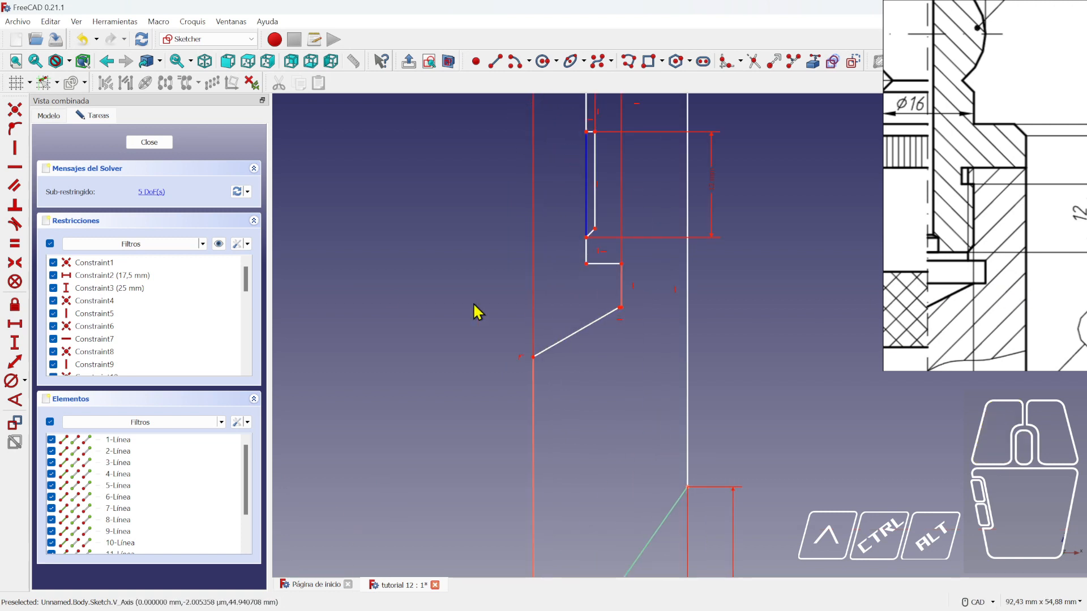
- Give the short vertical step edge a 4 mm height, then pull the slanted line's endpoint left
left_click(15, 342)
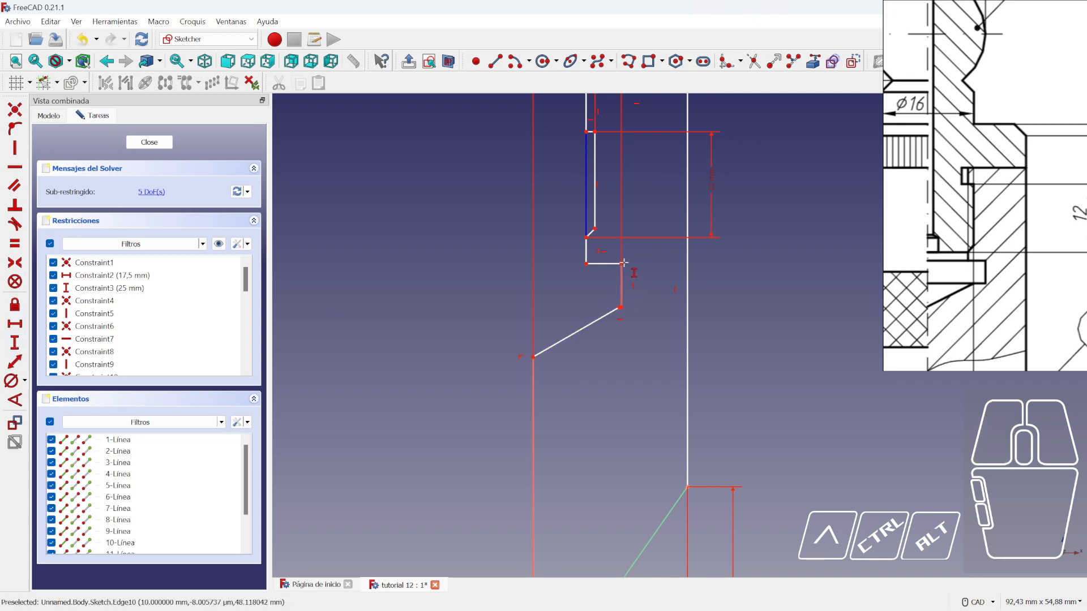
left_click(625, 301)
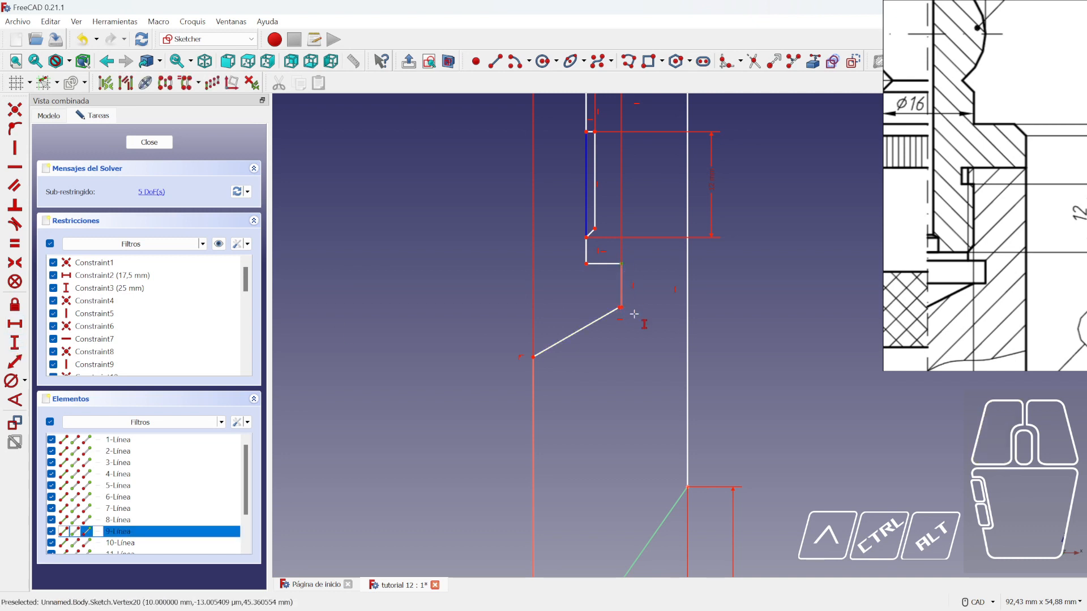
scroll(618, 315, "up", 4)
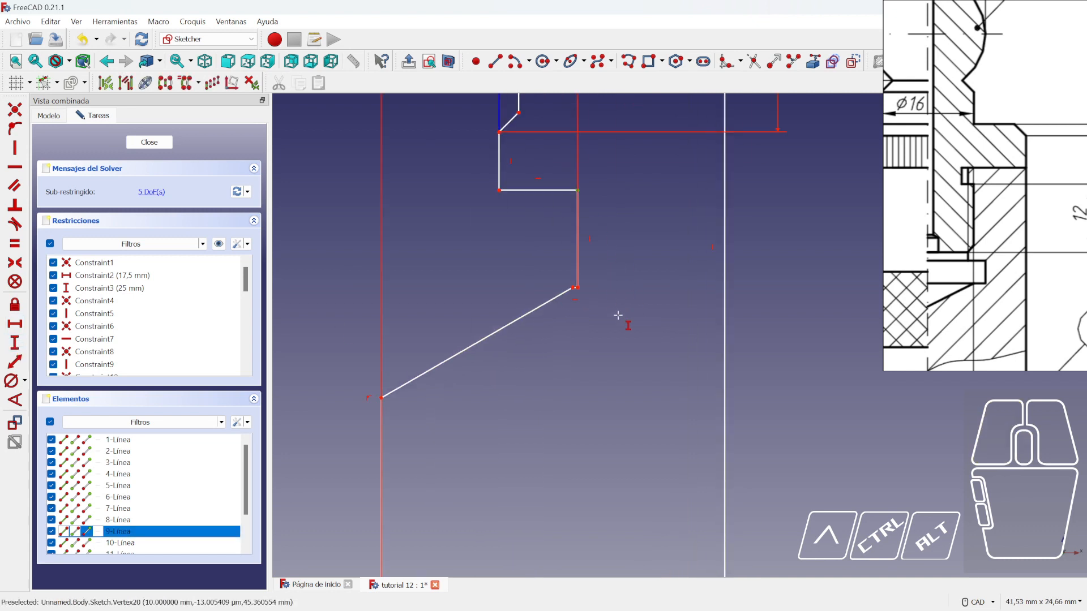
left_click(578, 288)
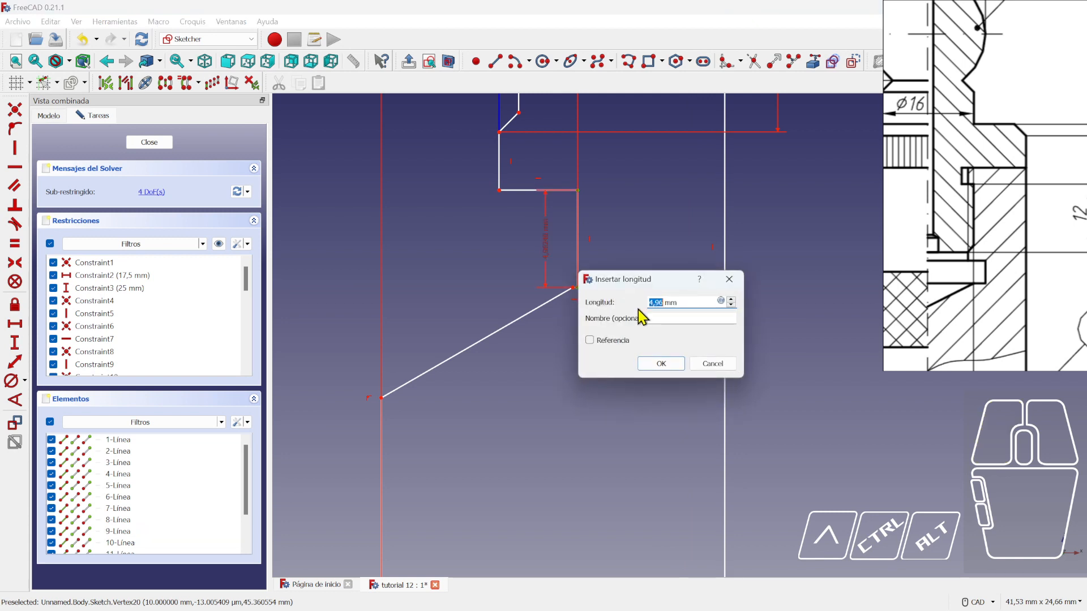
key("Return")
scroll(628, 260, "down", 3)
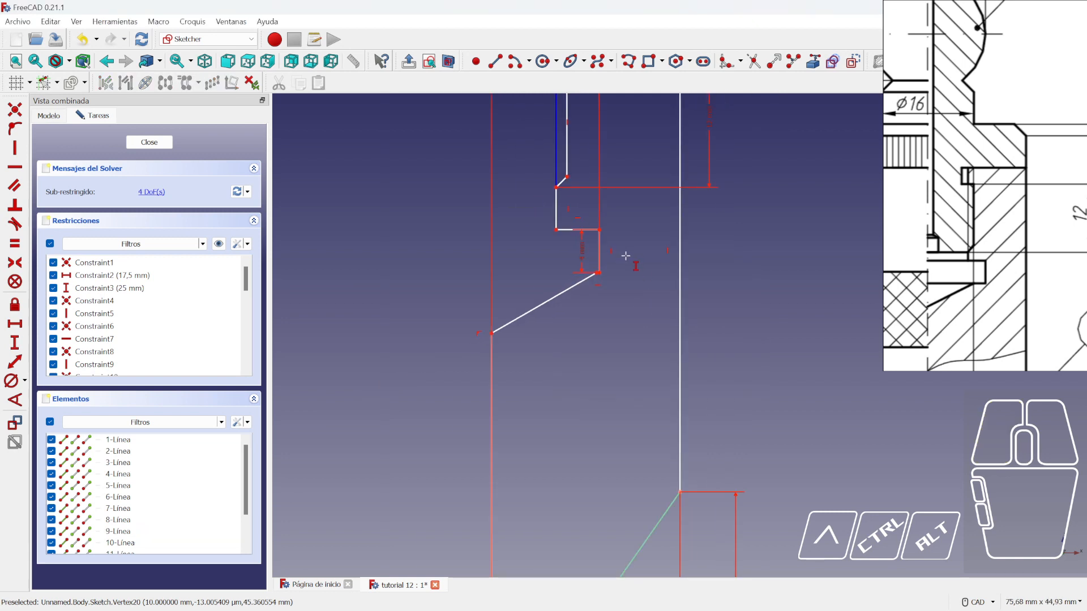
left_click(602, 261)
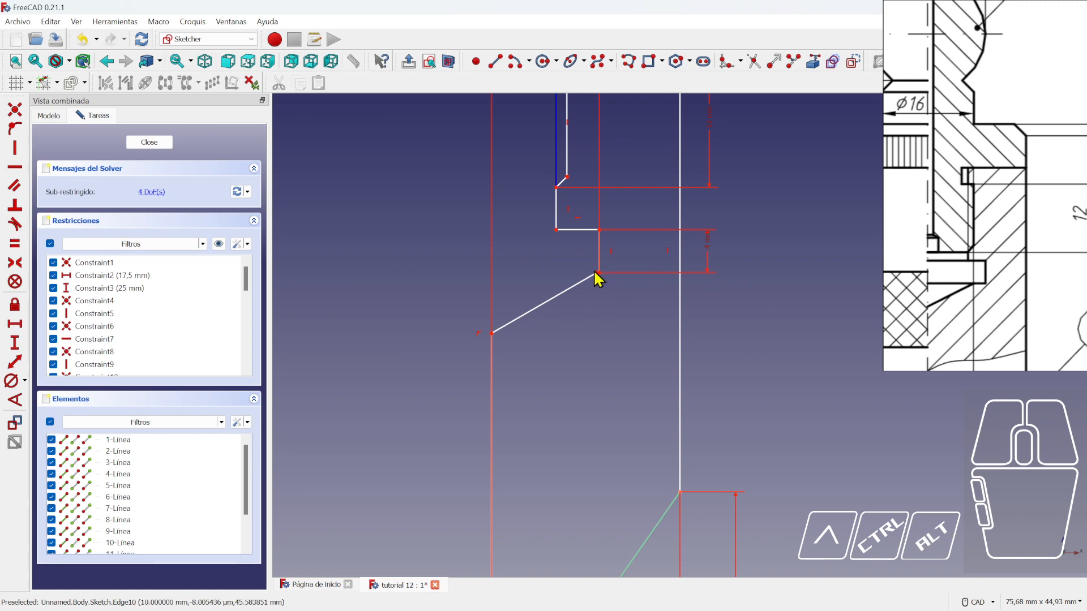
left_click_drag(598, 272, 586, 277)
- Pull the slanted line's upper endpoint left and highlight the still-unconstrained elements
scroll(975, 288, "up", 5)
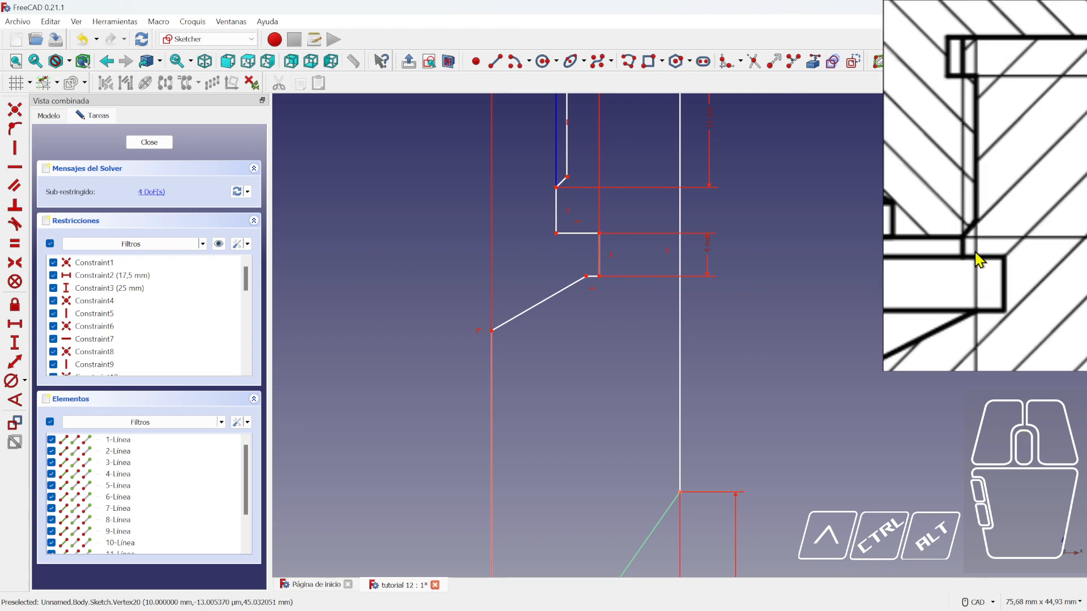
scroll(849, 304, "down", 3)
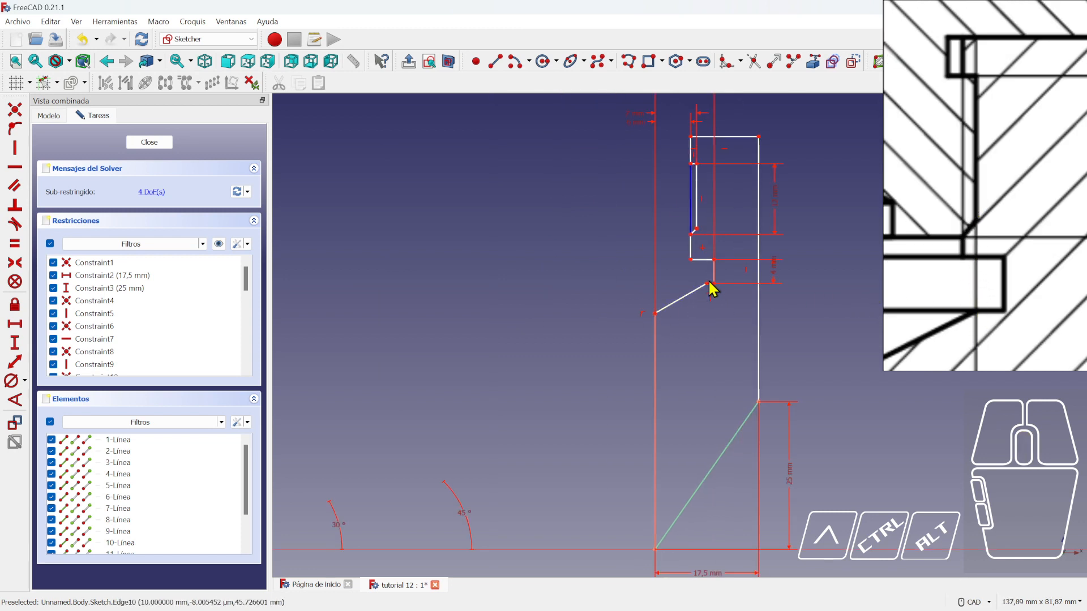
left_click(701, 285)
left_click(746, 319)
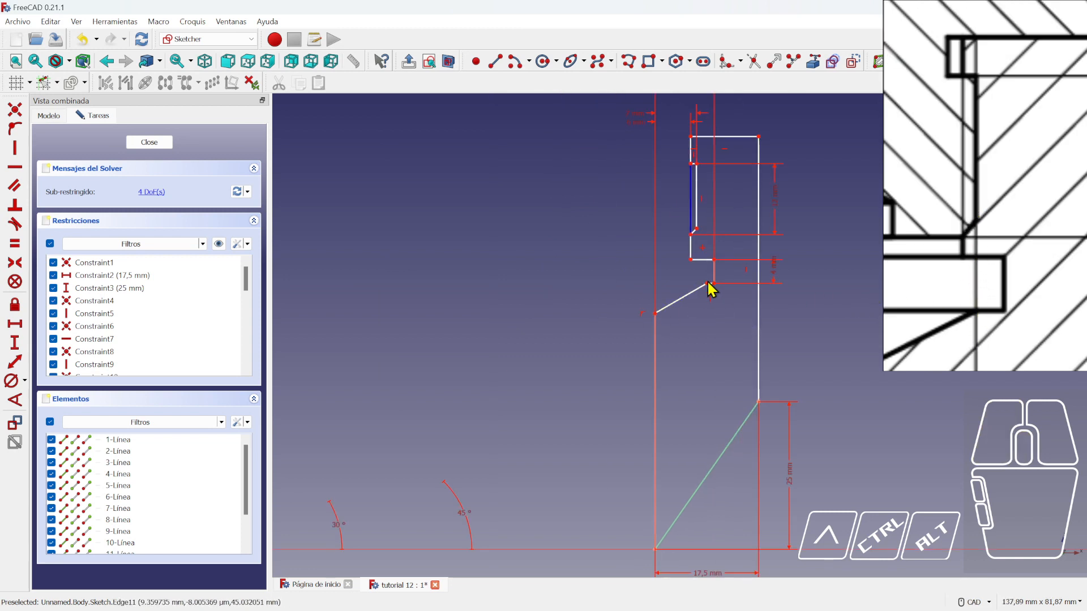
left_click_drag(708, 284, 702, 286)
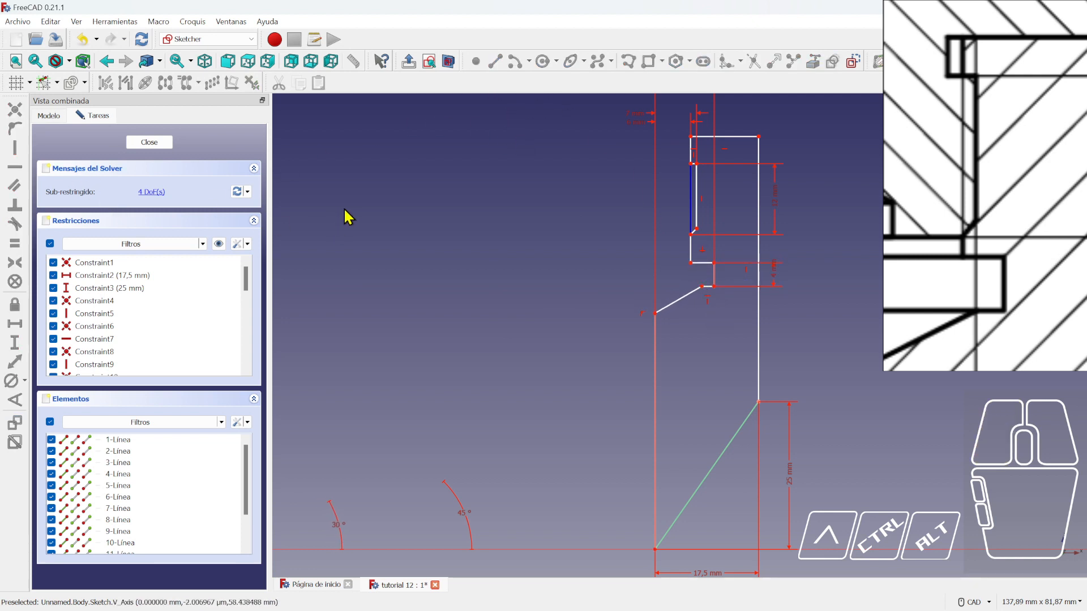
left_click(486, 173)
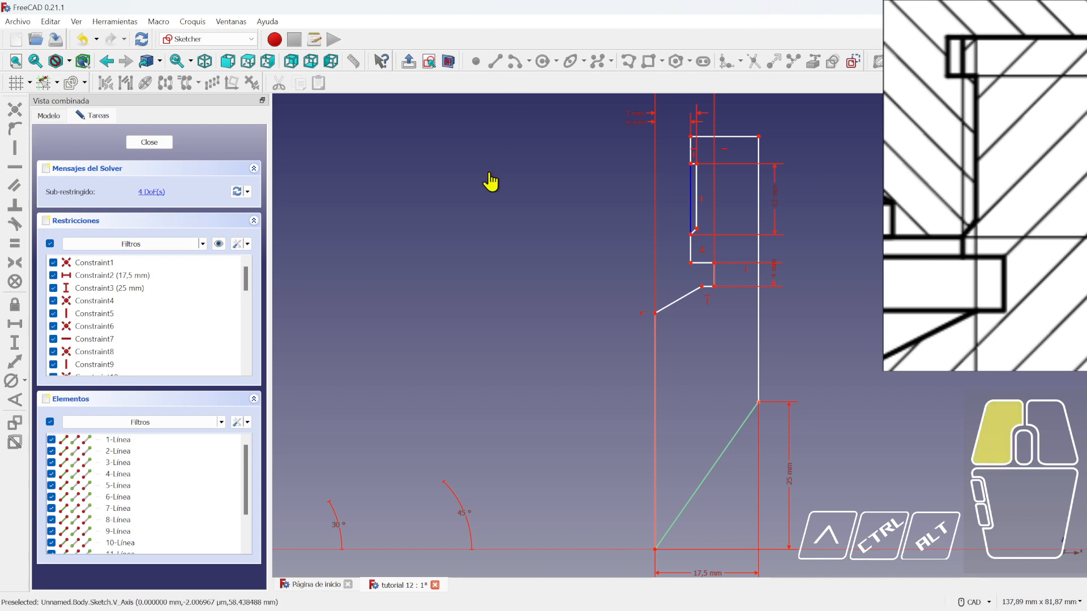
left_click(477, 254)
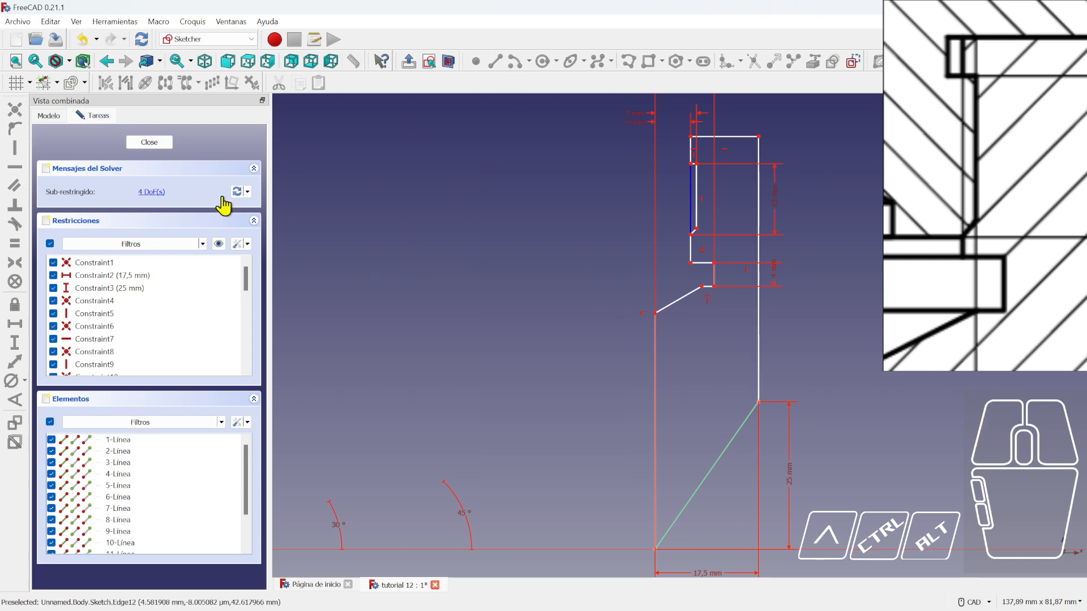
left_click(157, 194)
left_click(427, 209)
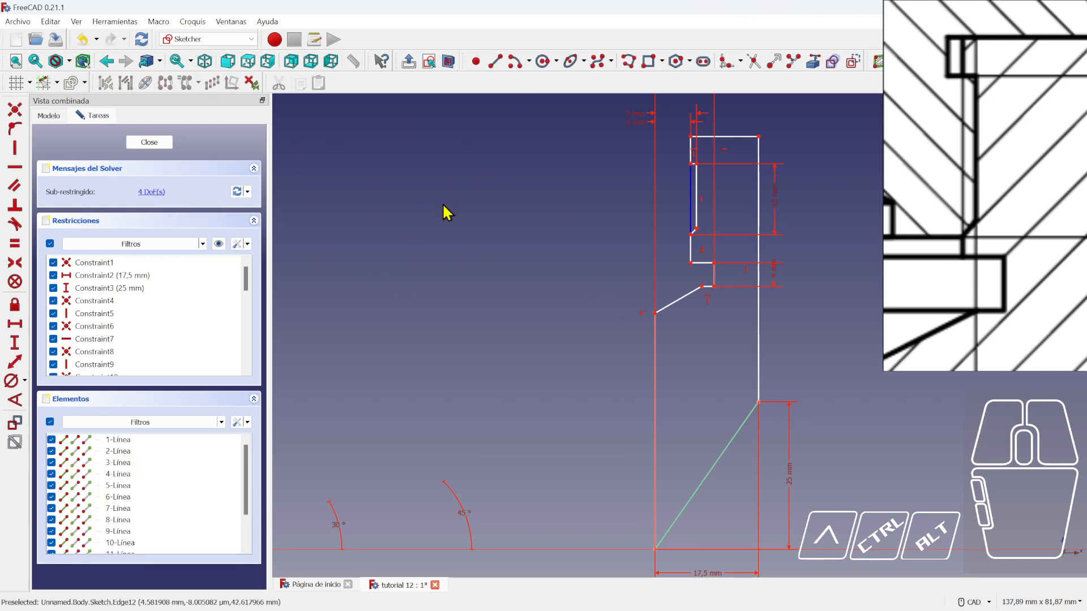
left_click(146, 192)
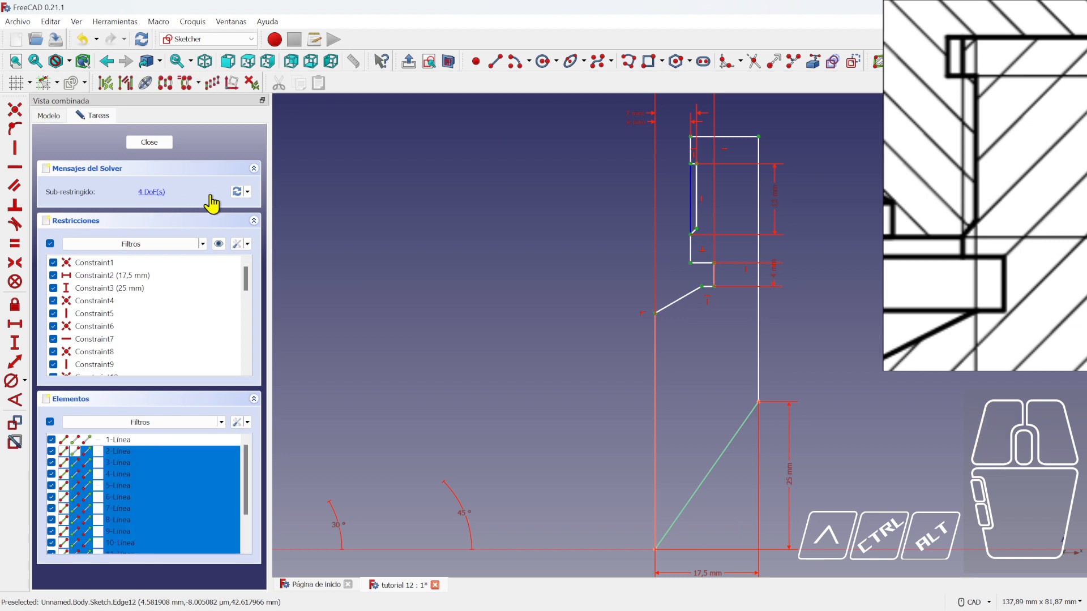
left_click(366, 212)
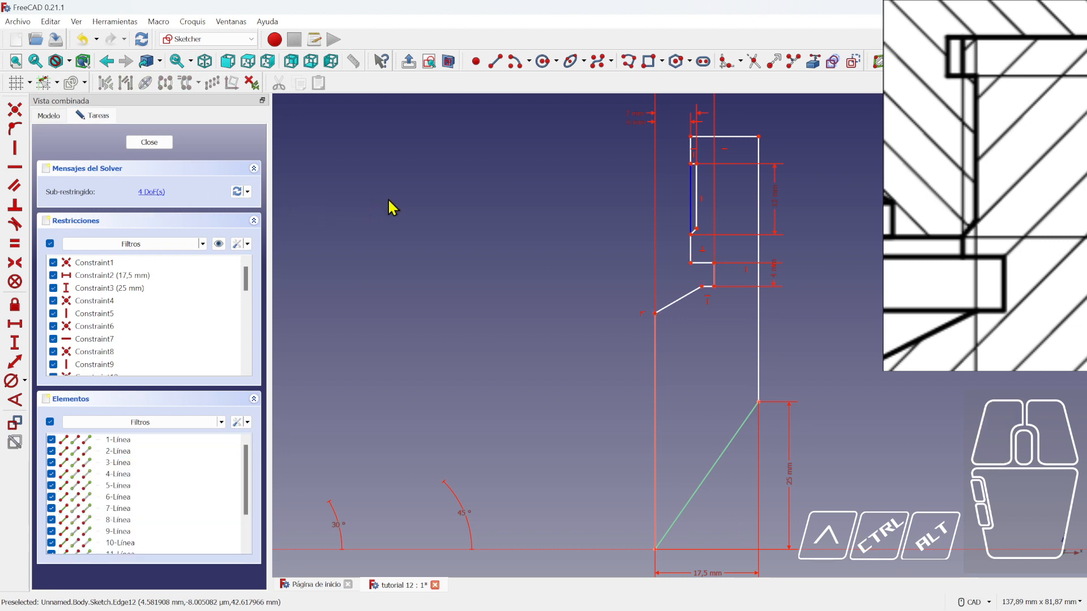
- Draw a new inner line ending on the lower vertex and constrain it vertical
left_click(490, 64)
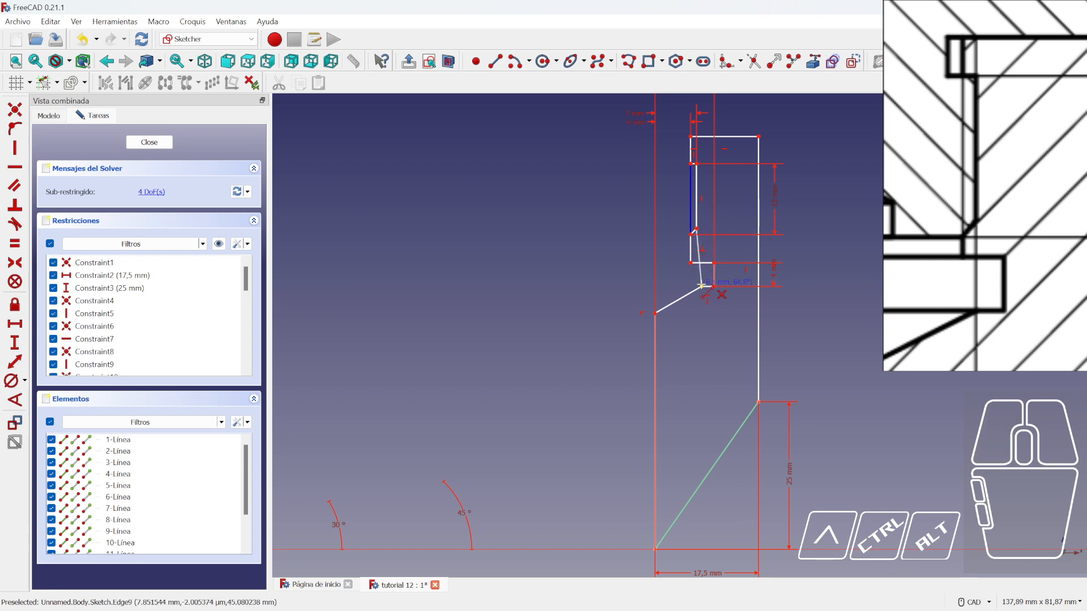
left_click(702, 286)
scroll(674, 291, "up", 4)
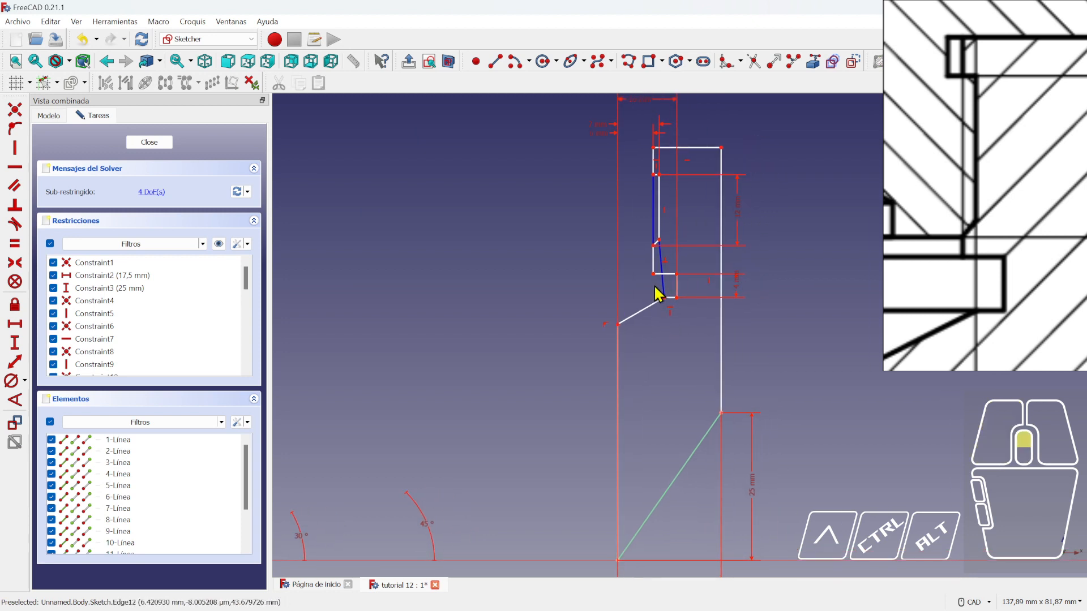
mouse_move(677, 312)
left_mouse_down()
mouse_move(657, 316)
mouse_move(674, 309)
left_mouse_up()
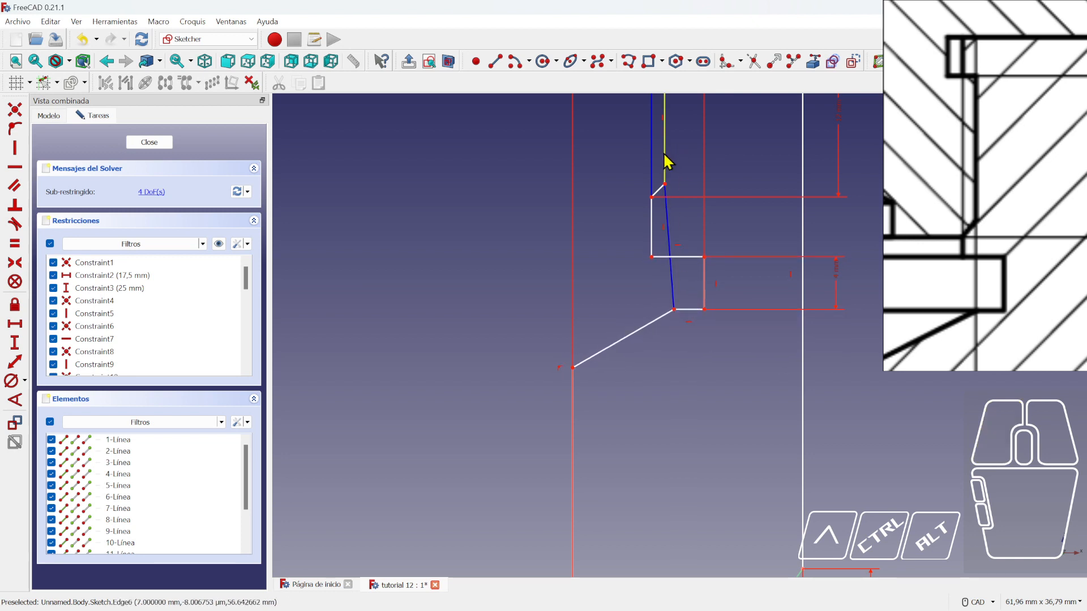
left_click(606, 270)
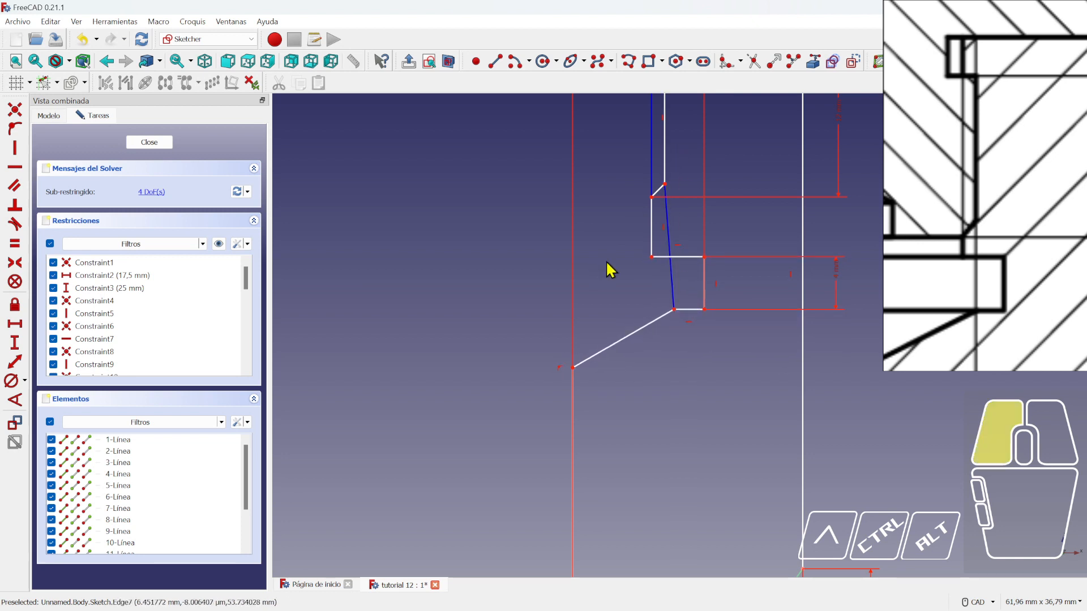
left_click(21, 149)
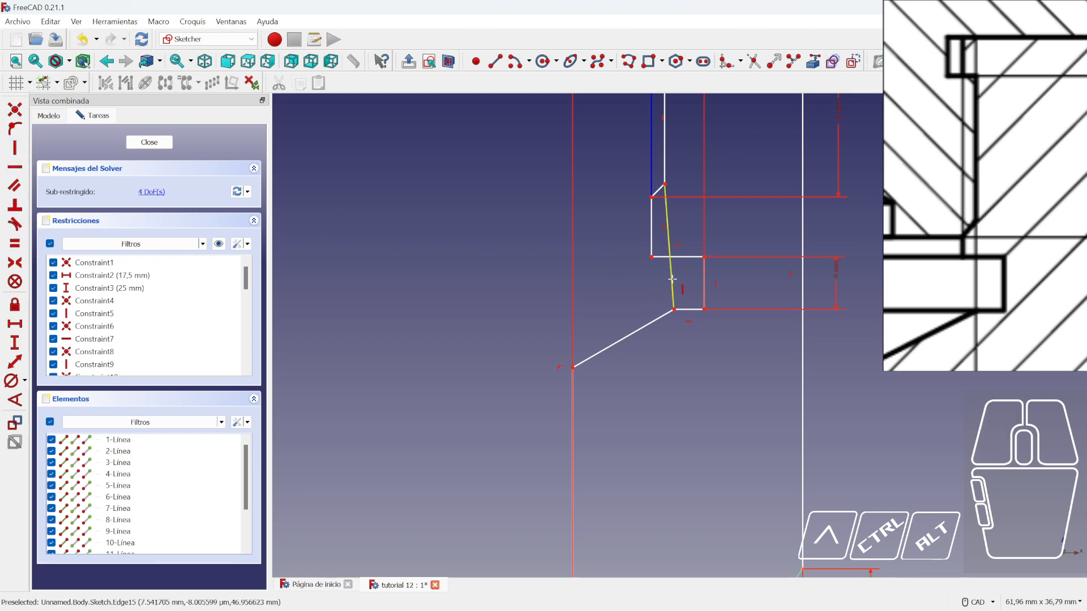
left_click(673, 283)
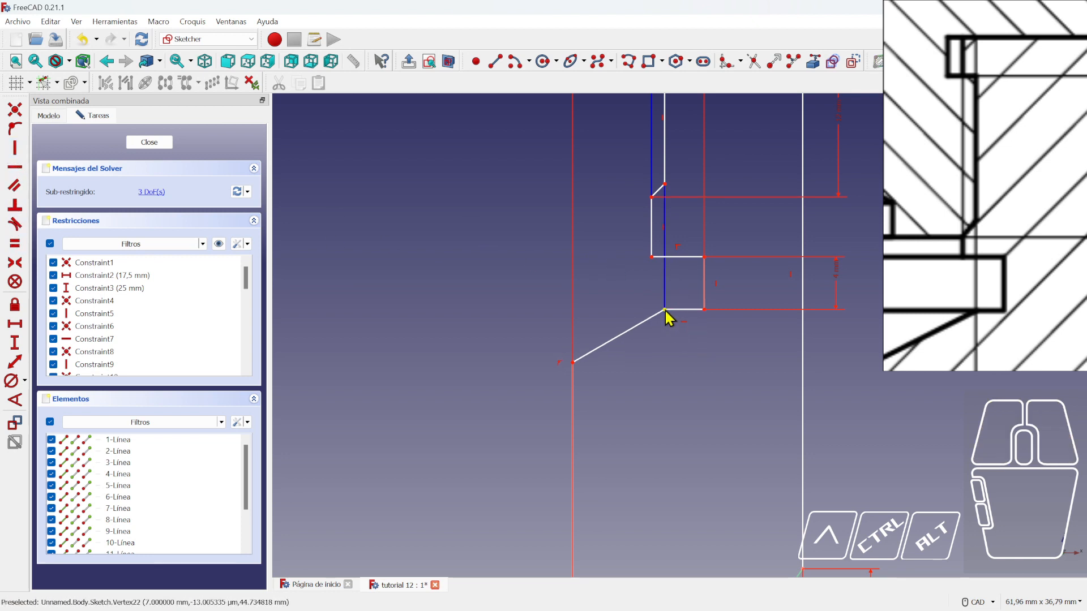
mouse_move(665, 311)
left_mouse_down()
mouse_move(669, 361)
mouse_move(670, 301)
mouse_move(668, 312)
left_mouse_up()
- Add a 4 mm vertical distance between the top-left corner vertex and the vertex below it
scroll(917, 293, "down", 2)
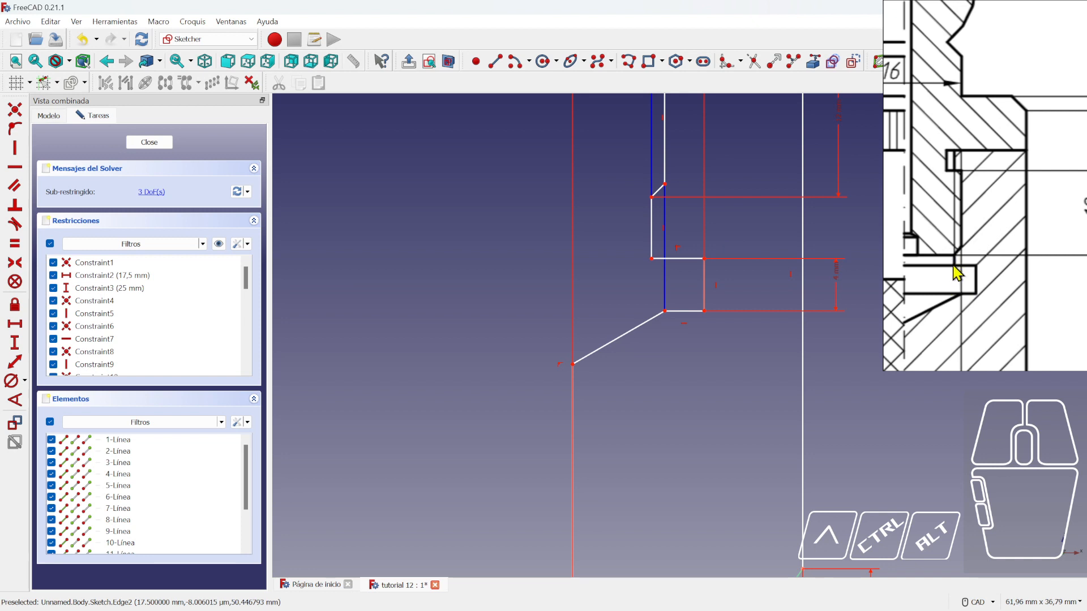
scroll(604, 268, "down", 2)
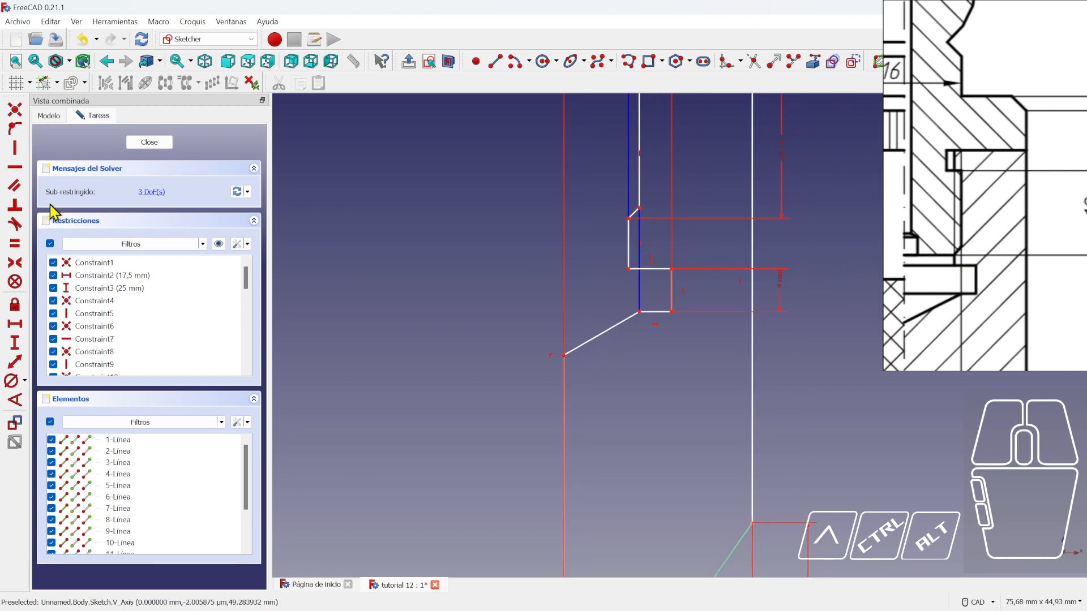
scroll(612, 235, "up", 2)
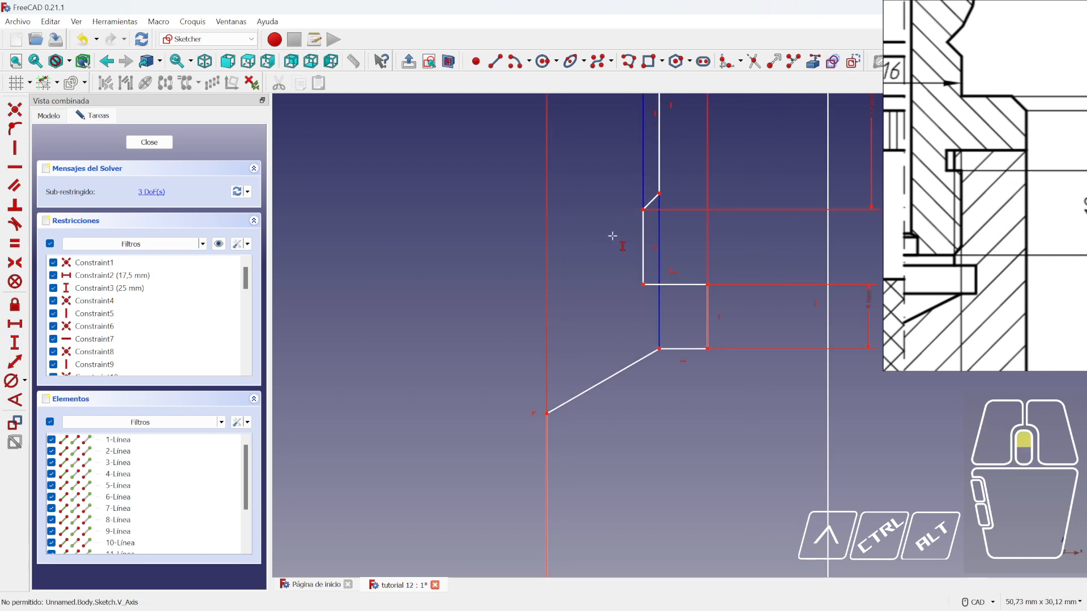
left_click(644, 210)
left_click(643, 284)
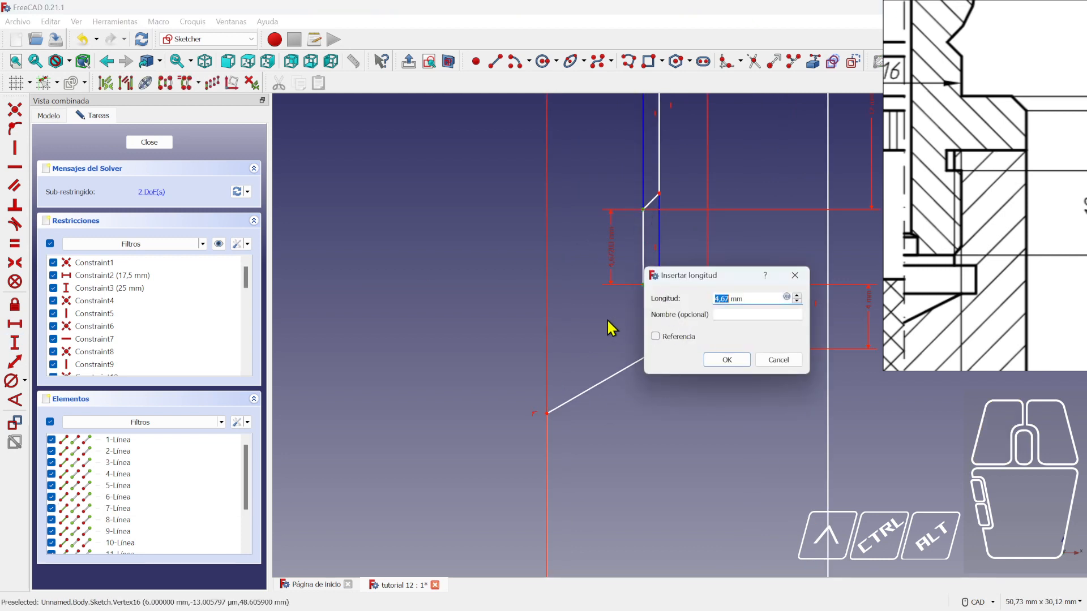
type("4")
key("Return")
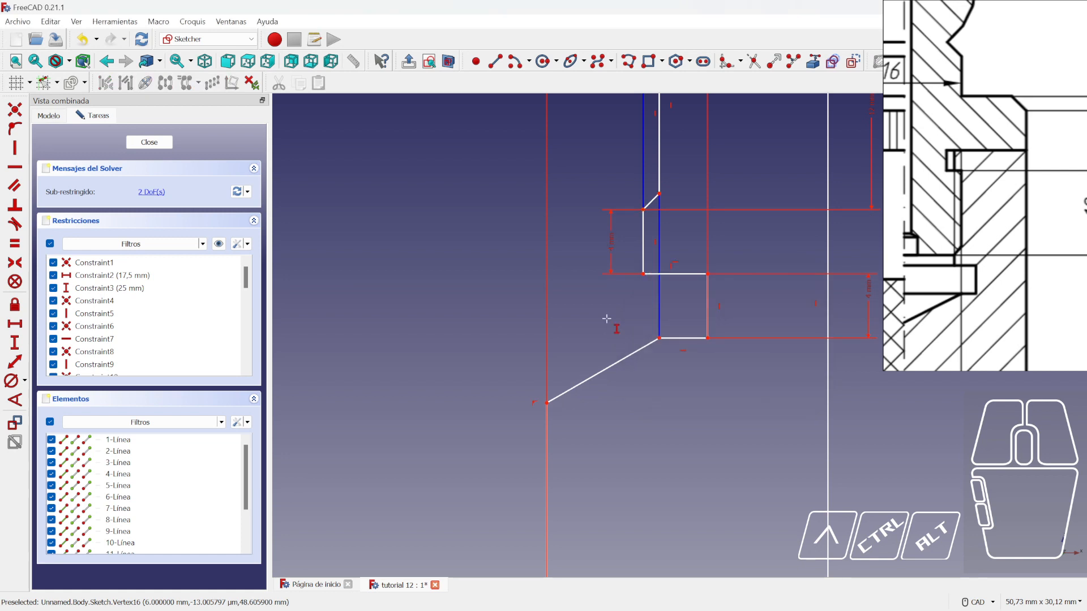
- Change that vertical distance to 2 mm, then 1,5 mm, and move its label right
double_click(613, 249)
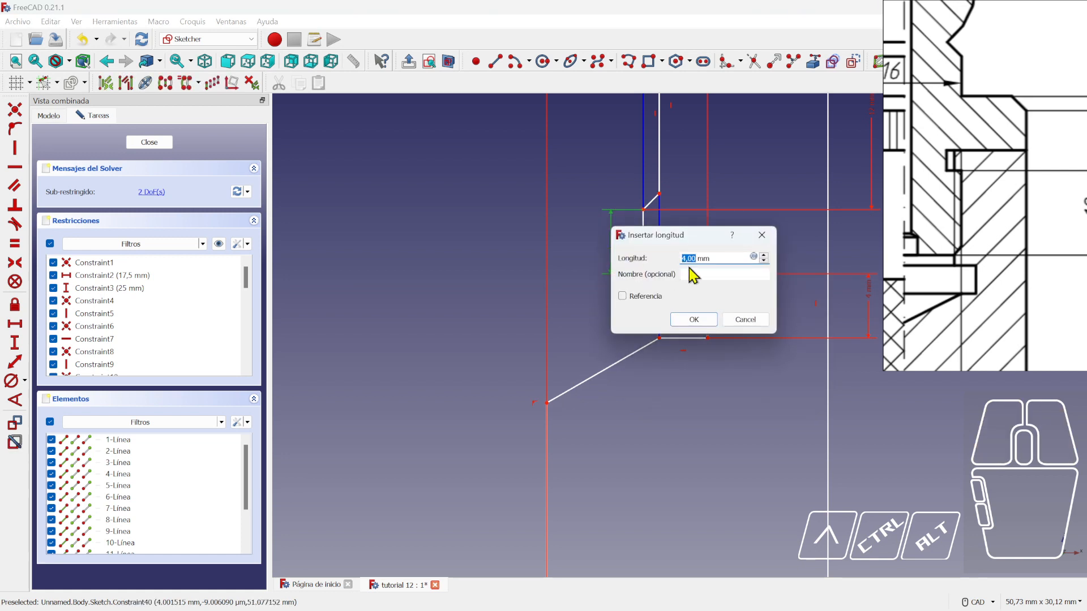
key("Return")
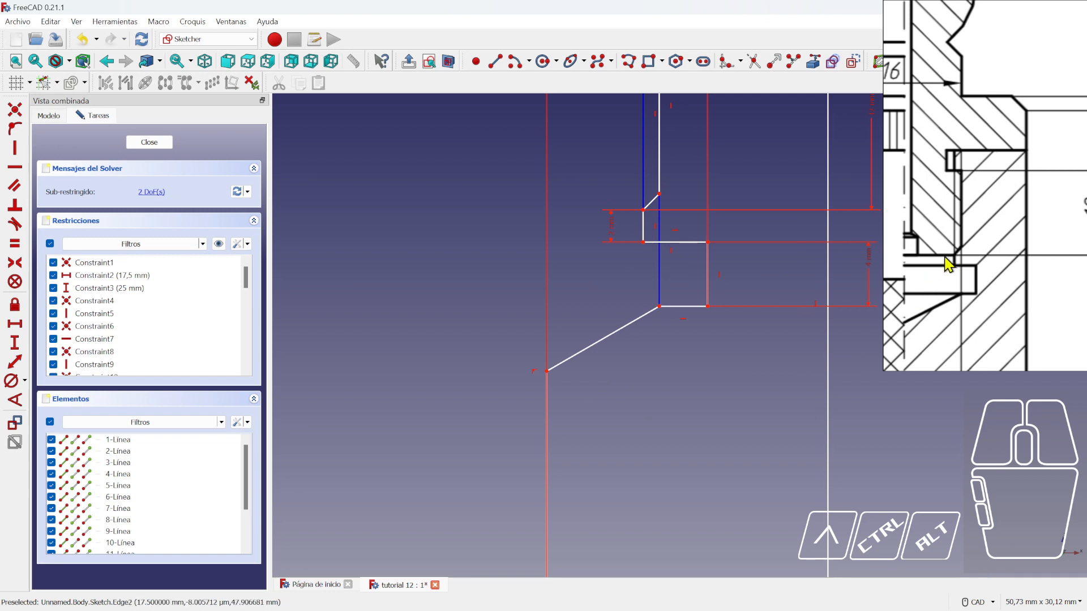
left_click(613, 234)
double_click(614, 232)
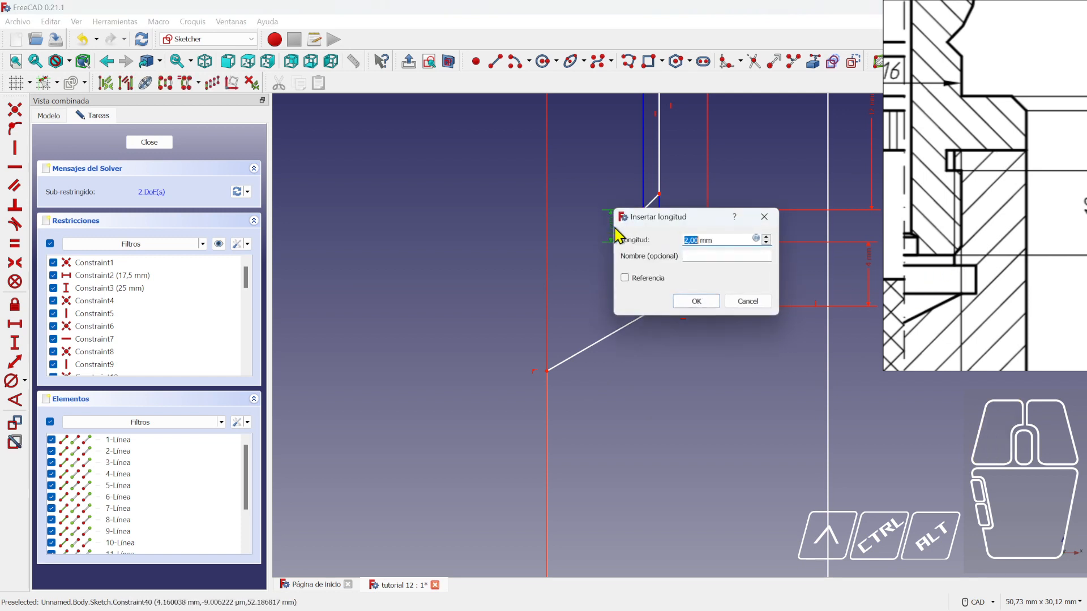
type("1,5")
key("Return")
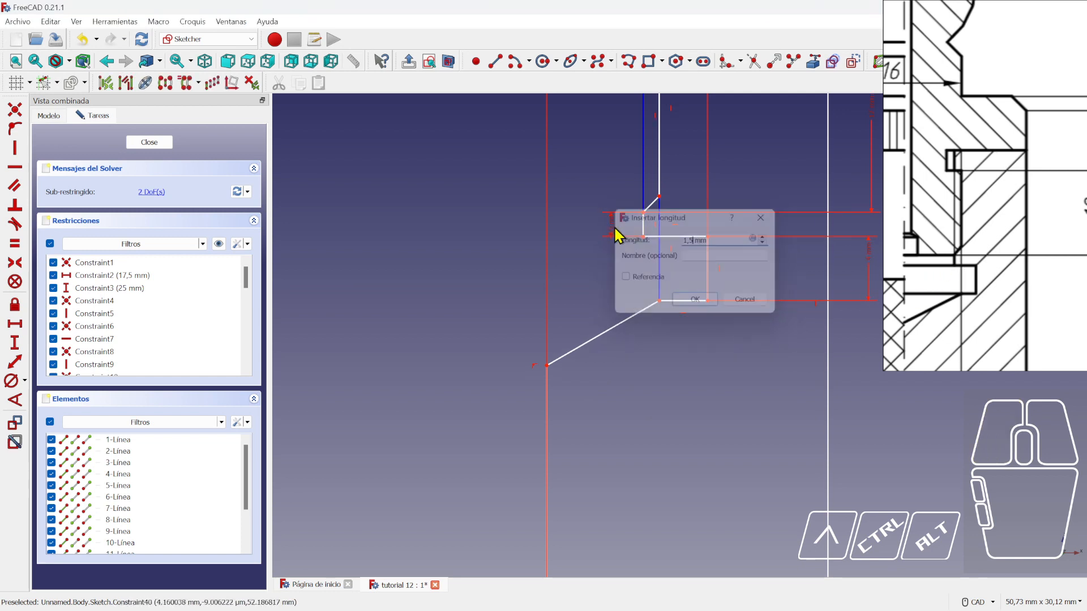
scroll(657, 208, "down", 3)
scroll(719, 328, "down", 2)
scroll(700, 277, "up", 4)
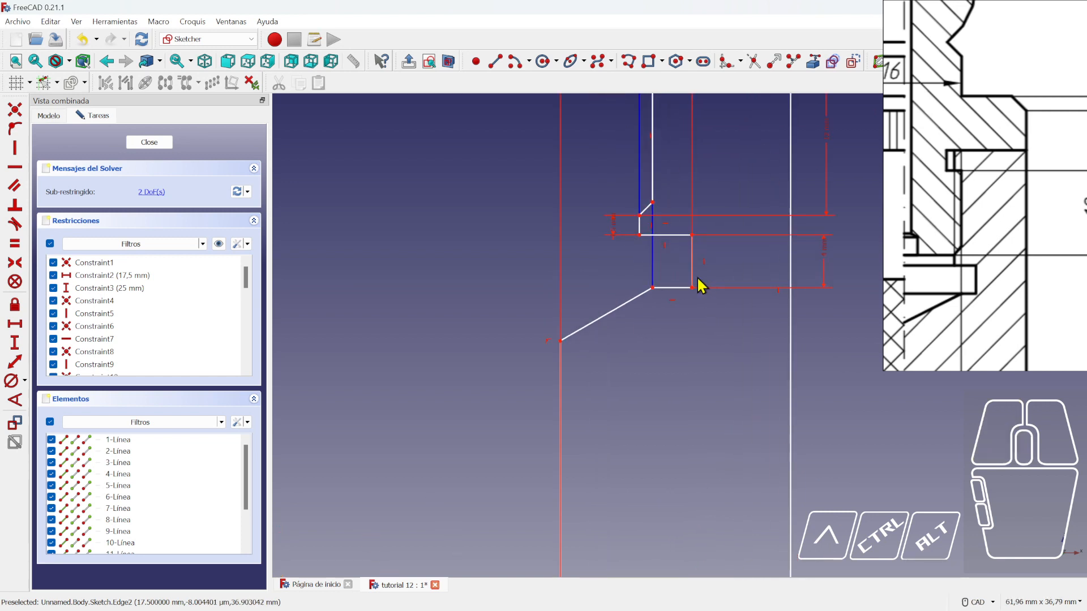
left_click_drag(613, 227, 840, 228)
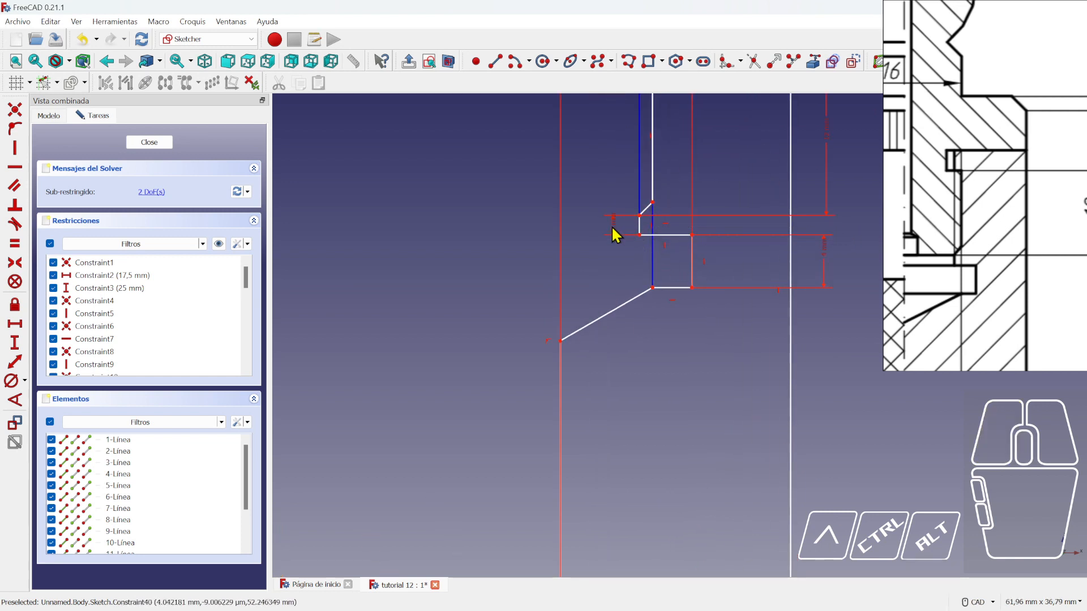
mouse_move(614, 235)
left_mouse_down()
mouse_move(857, 242)
mouse_move(857, 266)
left_mouse_up()
- Check which vertices remain free, reposition the inner bore step's lower corner, and save the document
scroll(731, 333, "down", 2)
scroll(711, 336, "down", 3)
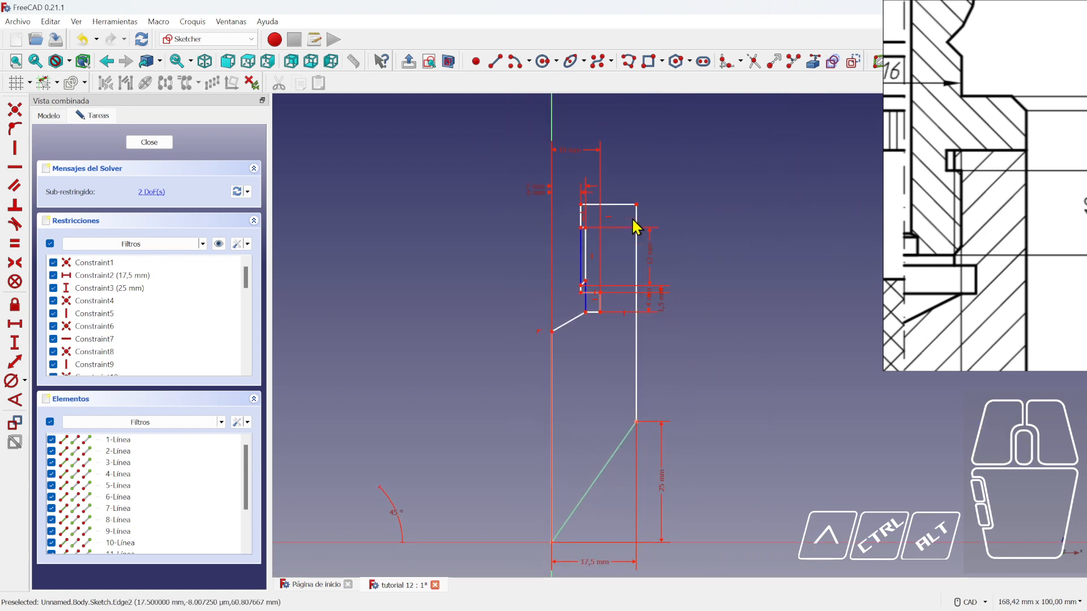
mouse_move(637, 204)
left_mouse_down()
mouse_move(636, 194)
mouse_move(642, 225)
mouse_move(640, 207)
left_mouse_up()
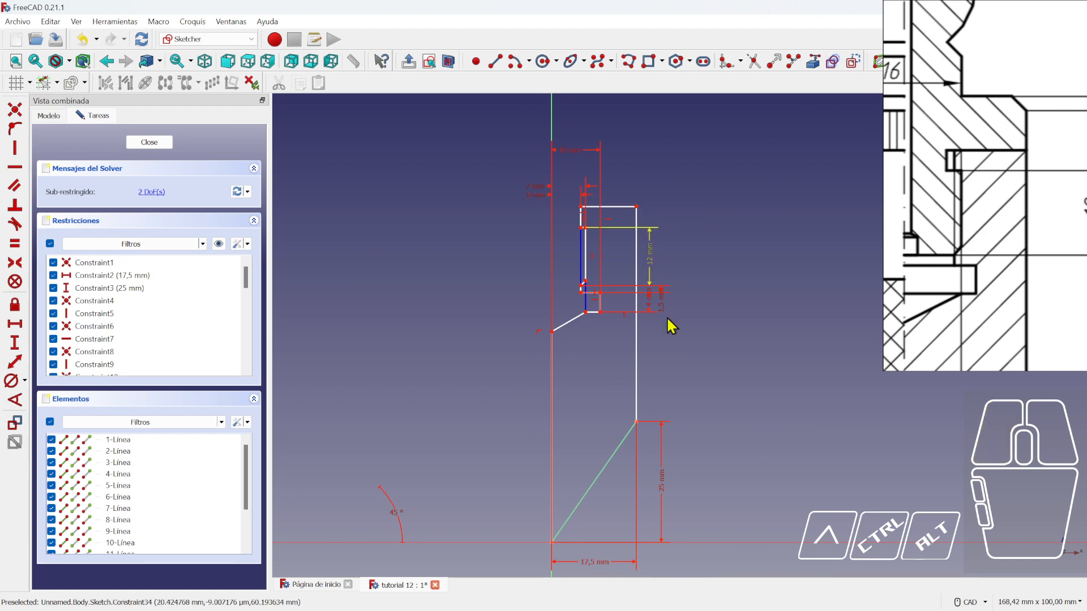
left_click_drag(636, 423, 659, 424)
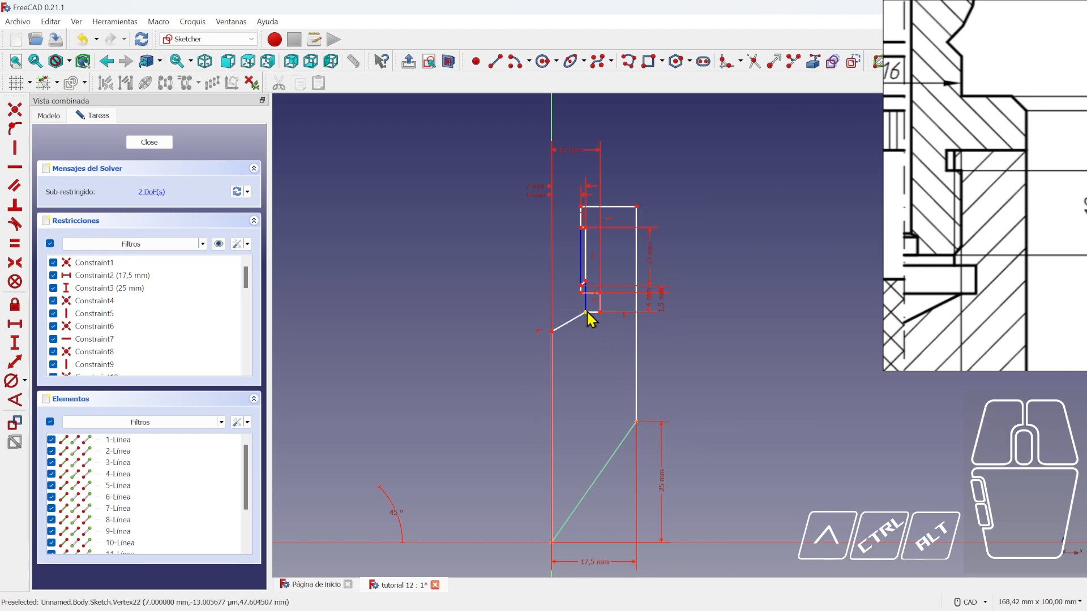
mouse_move(586, 312)
left_mouse_down()
mouse_move(589, 355)
mouse_move(586, 313)
left_mouse_up()
scroll(993, 152, "down", 4)
scroll(951, 202, "up", 3)
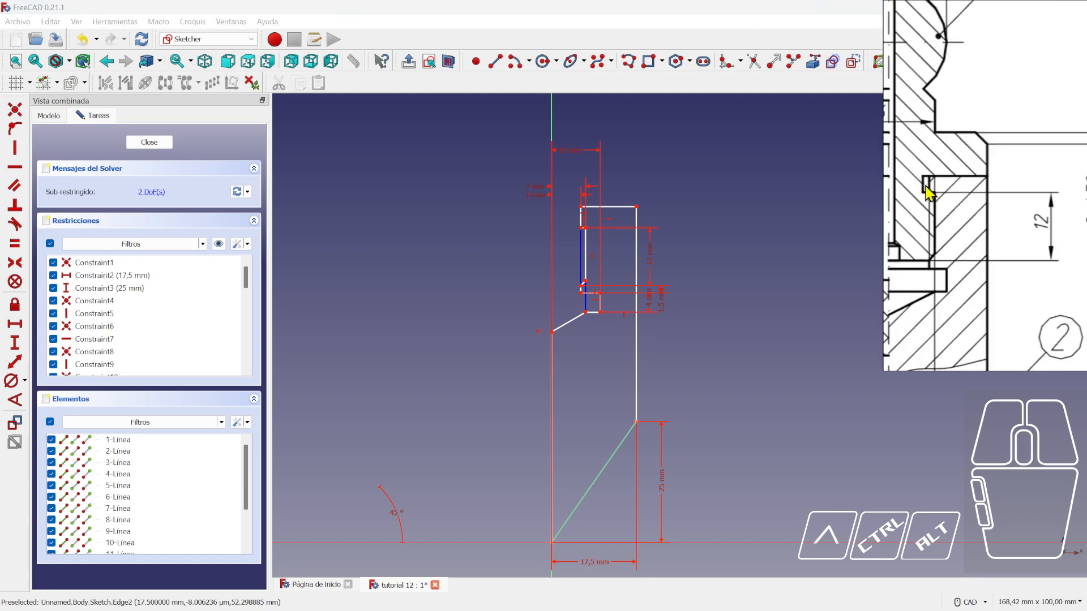
scroll(553, 236, "up", 2)
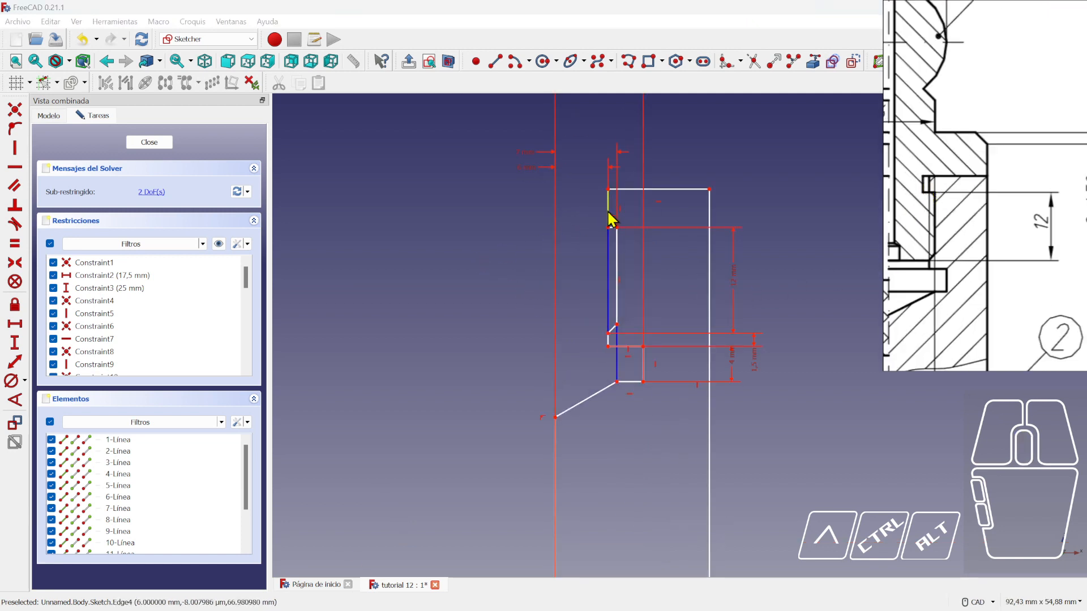
left_click(55, 40)
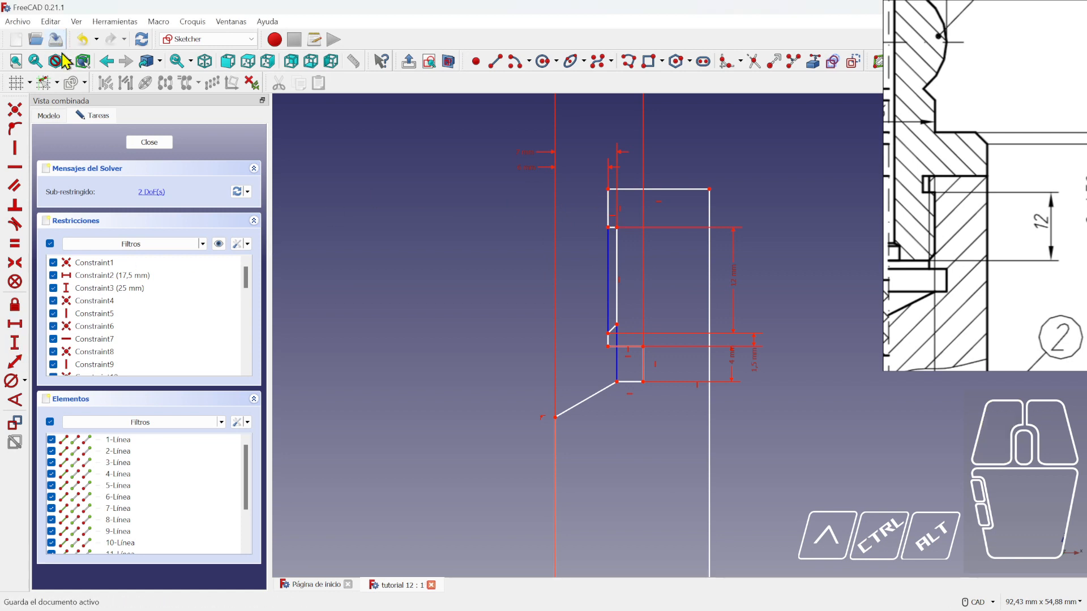
- Dimension the short vertical edge at the top to 4 mm, then change it to 3 mm
left_click(15, 343)
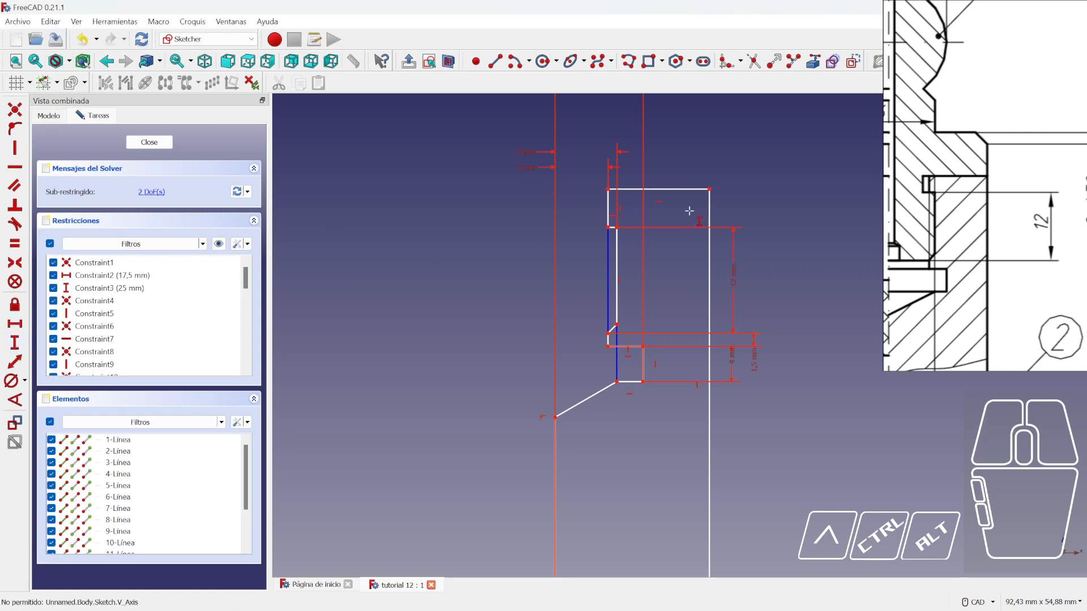
left_click(610, 205)
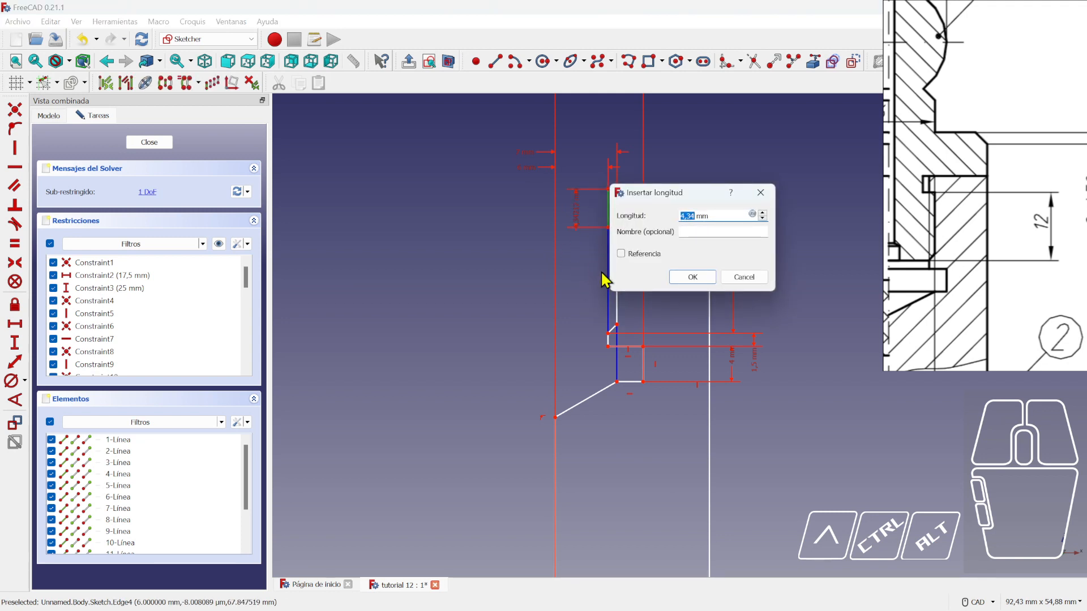
type("4")
key("Return")
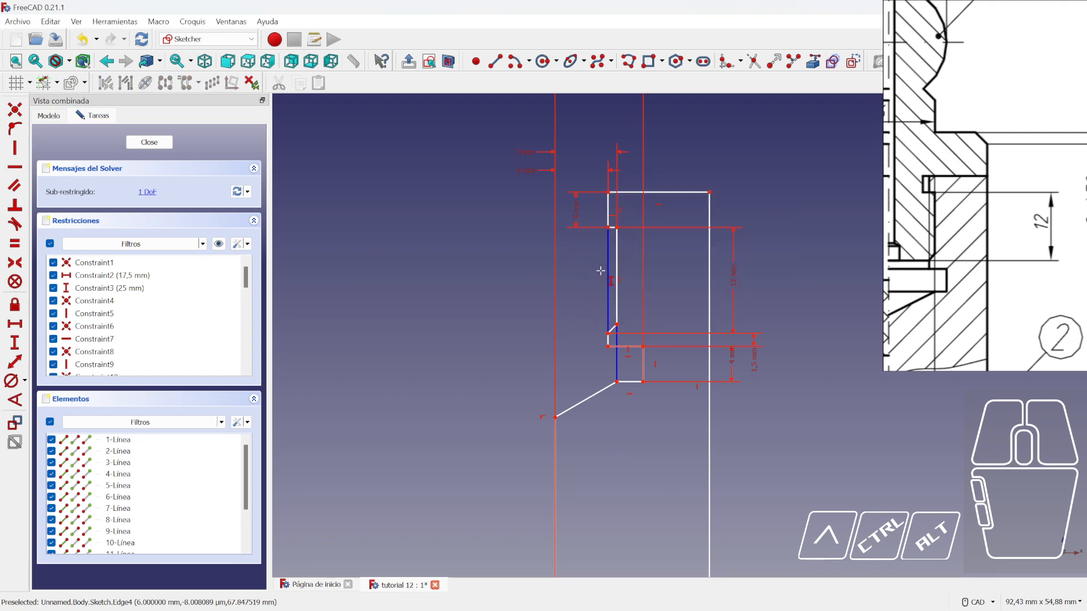
right_click(576, 221)
double_click(578, 215)
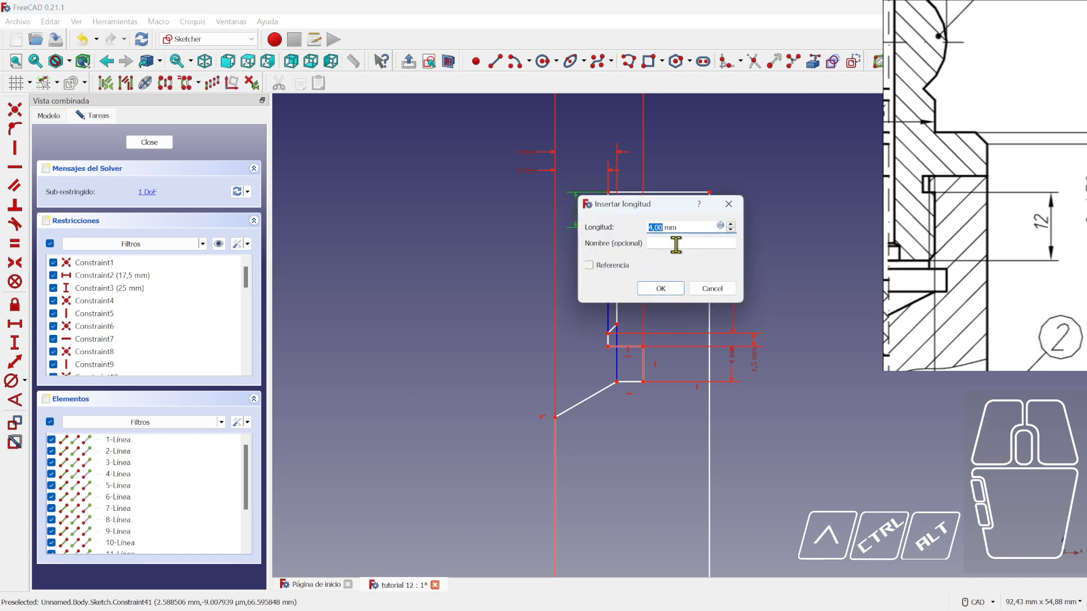
type("3")
key("Return")
scroll(623, 262, "down", 3)
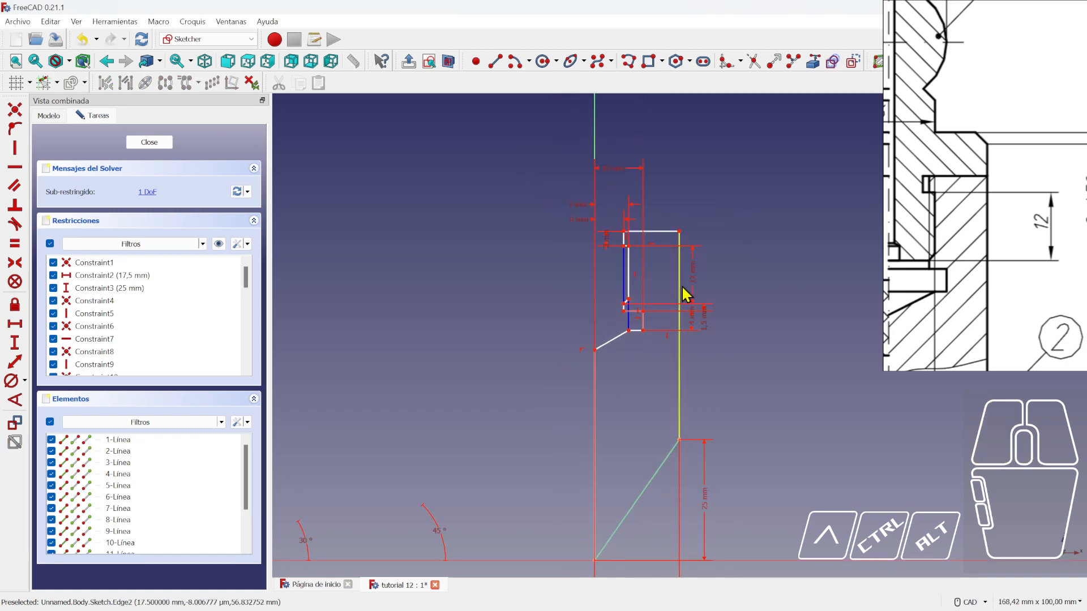
scroll(617, 258, "up", 2)
- Move the 3 mm label left and pull the profile's top and top-right corner down
mouse_move(567, 224)
left_mouse_down()
mouse_move(512, 226)
mouse_move(507, 248)
left_mouse_up()
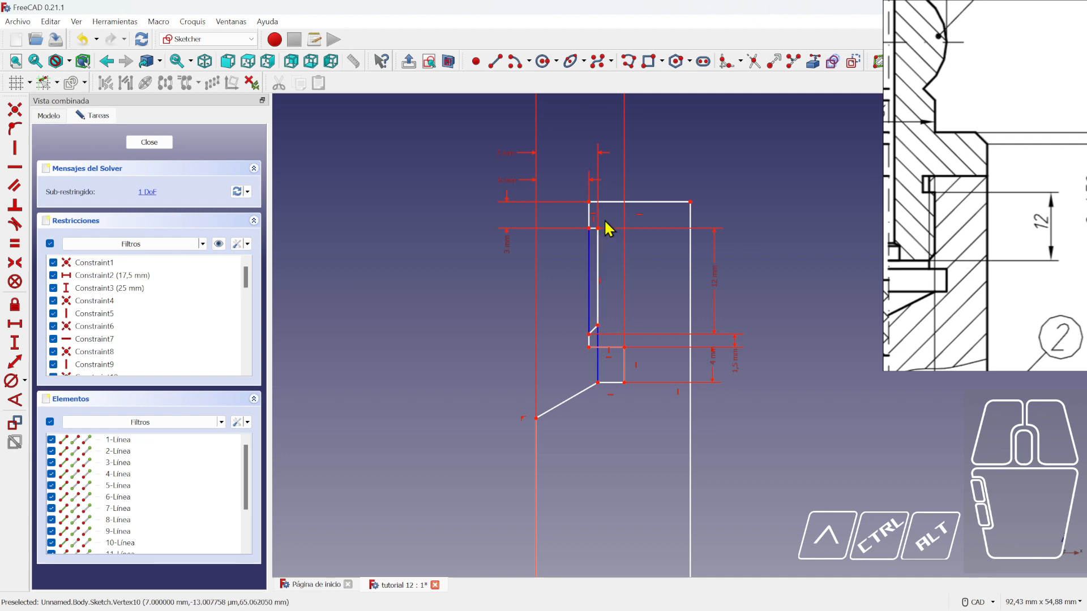
scroll(933, 193, "up", 3)
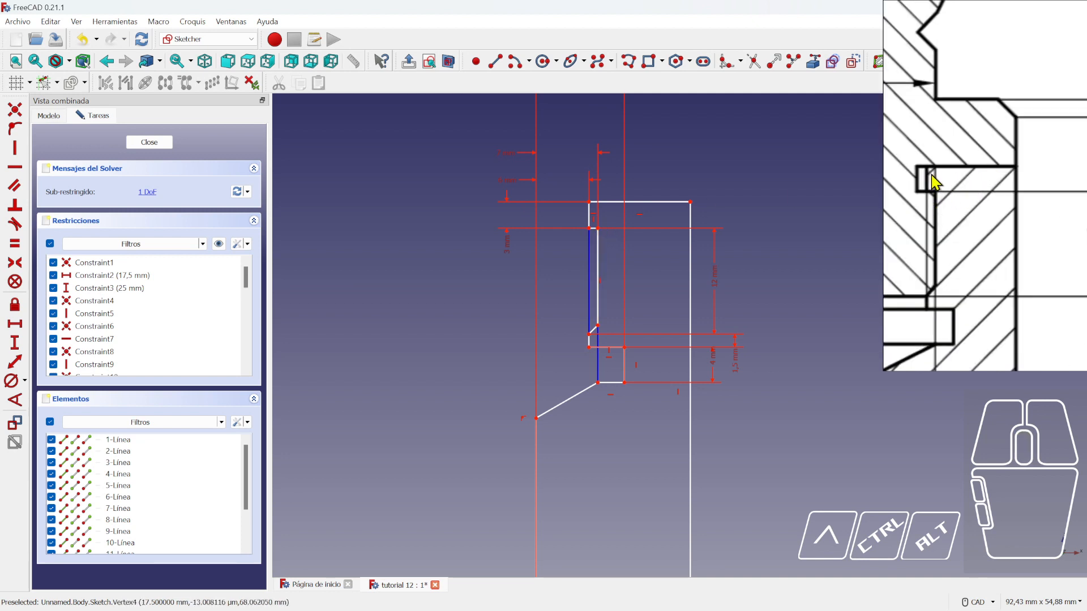
scroll(487, 292, "down", 4)
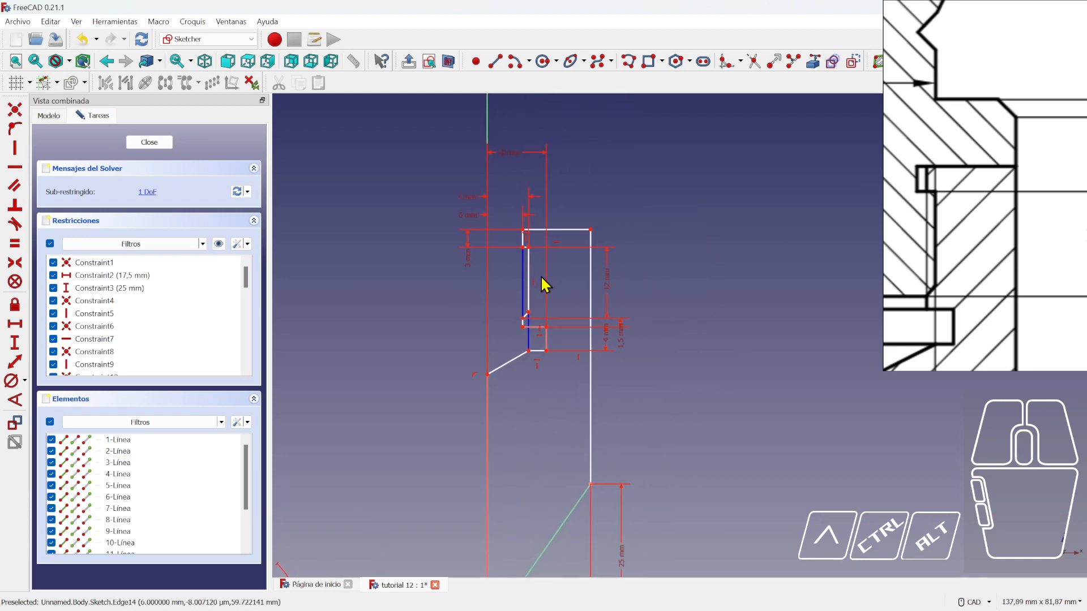
scroll(530, 269, "up", 2)
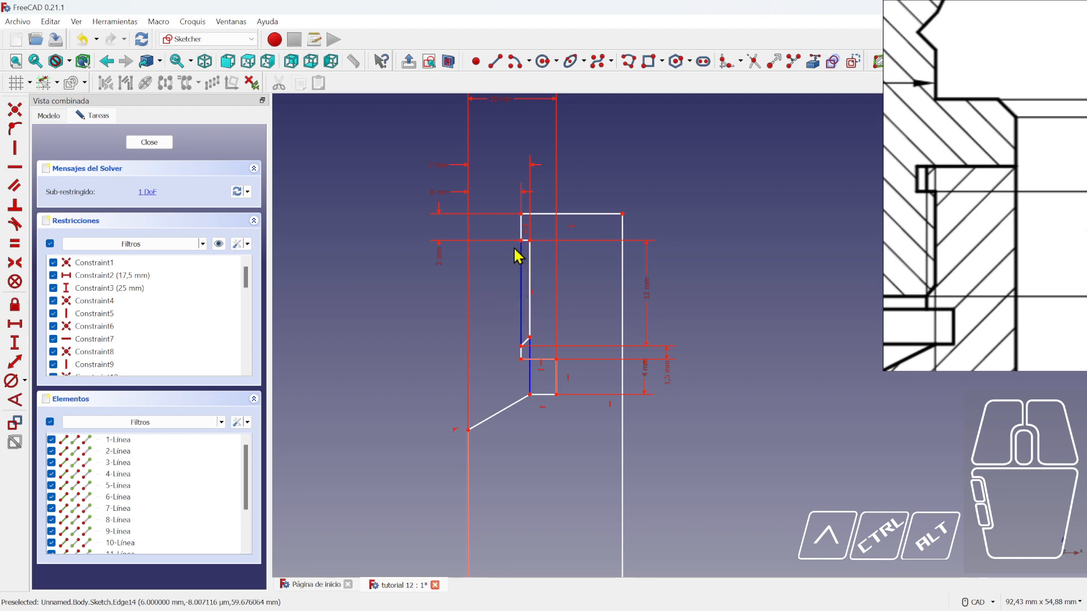
scroll(518, 256, "down", 3)
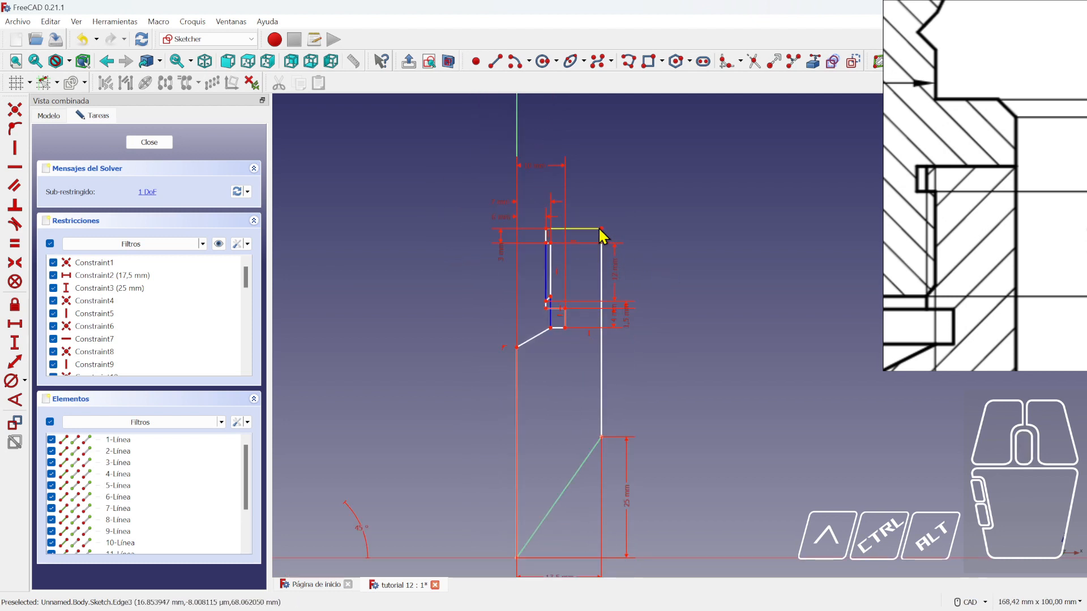
left_click_drag(600, 229, 600, 244)
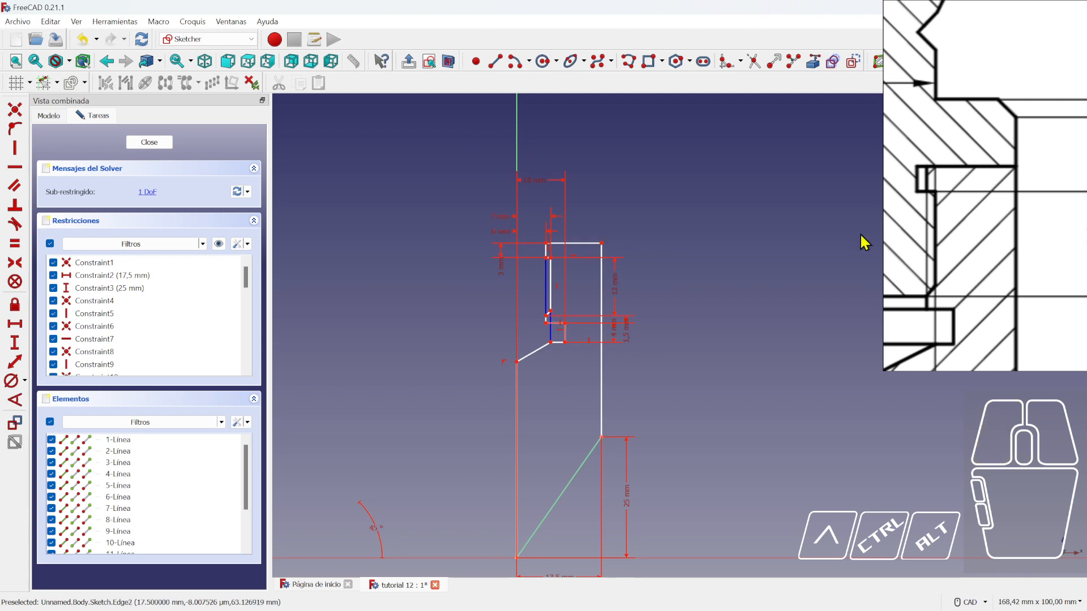
scroll(936, 204, "down", 5)
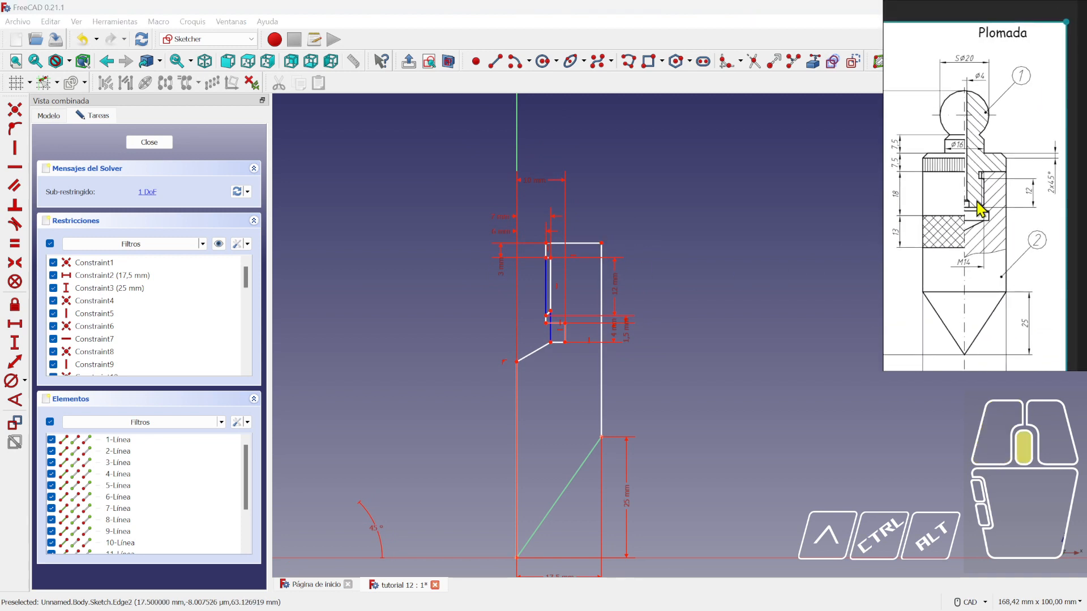
scroll(976, 208, "down", 3)
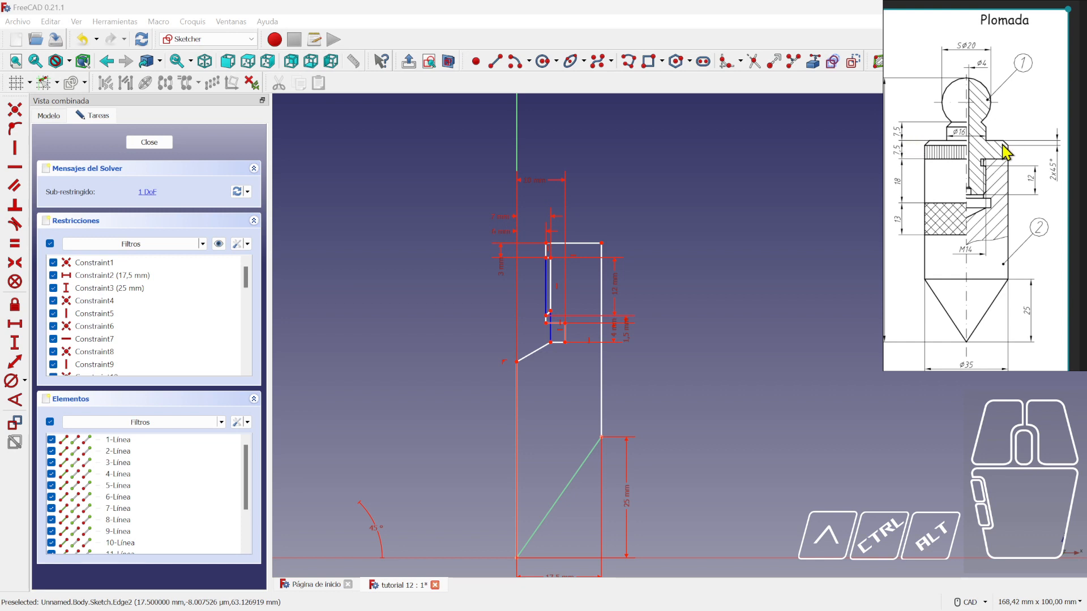
scroll(988, 187, "down", 2)
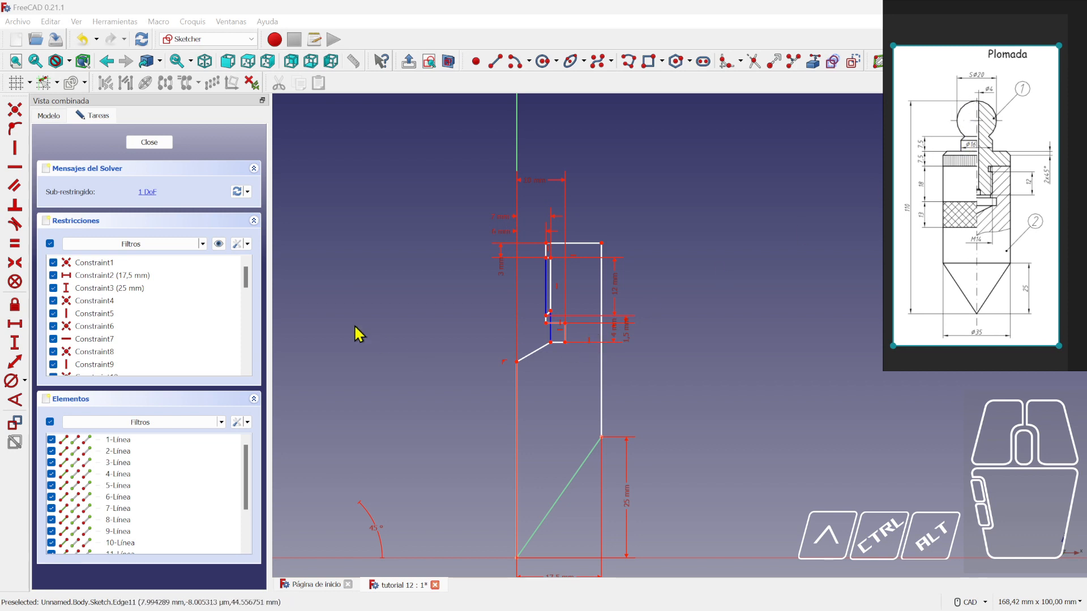
left_click_drag(605, 248, 599, 283)
- Adjust the inner step vertex, upper profile height and top-right corner, then close the sketch
scroll(552, 368, "up", 2)
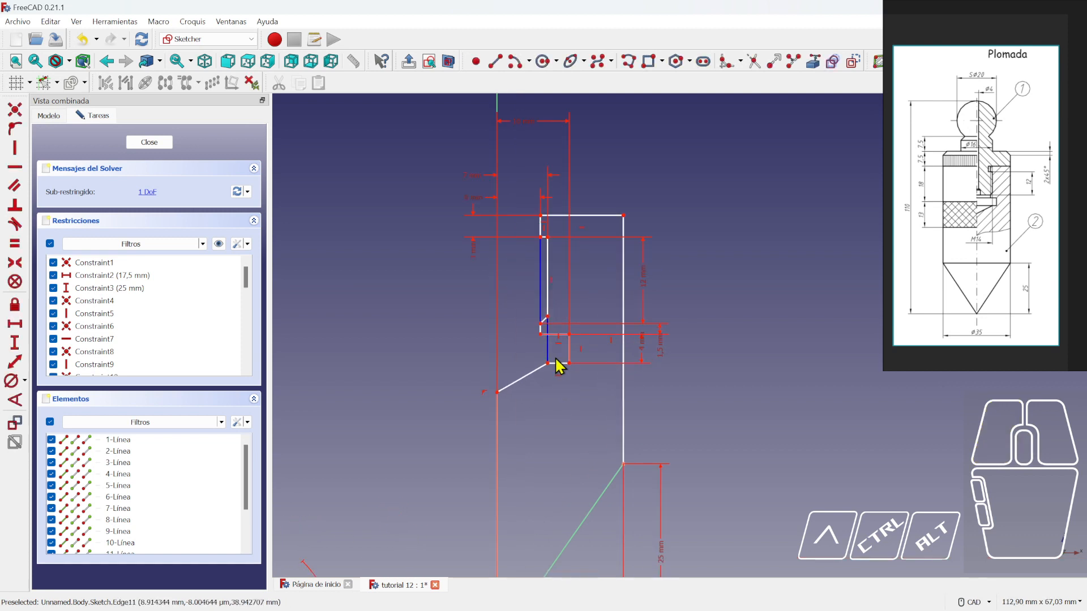
left_click_drag(551, 370, 556, 394)
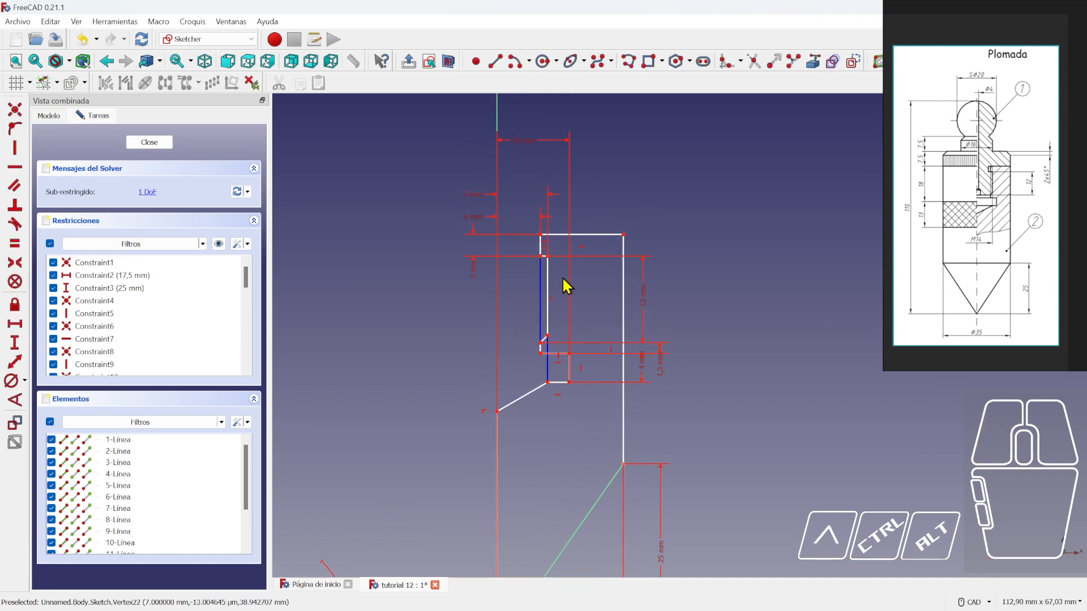
left_click_drag(548, 258, 567, 259)
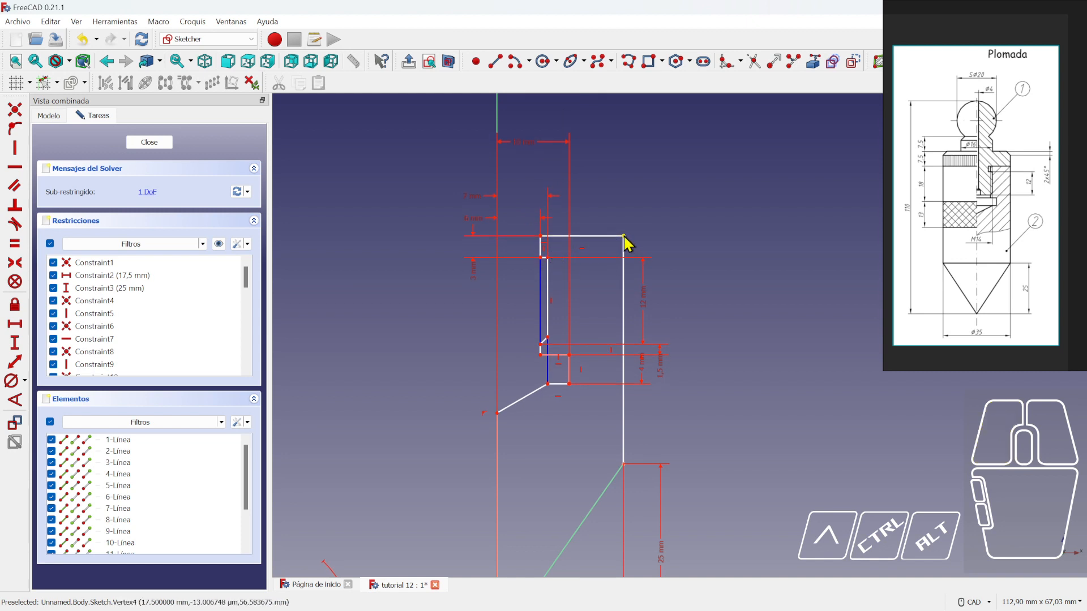
left_click_drag(626, 240, 629, 253)
scroll(724, 399, "down", 3)
middle_click_drag(724, 399, 692, 318)
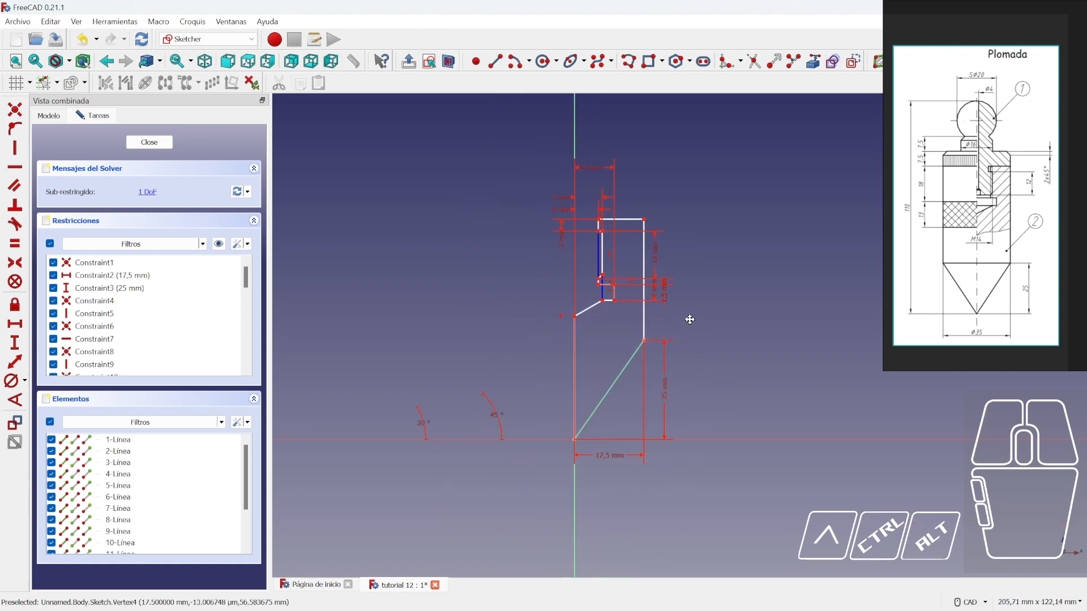
left_click_drag(644, 339, 653, 370)
scroll(737, 390, "down", 1)
left_click(149, 142)
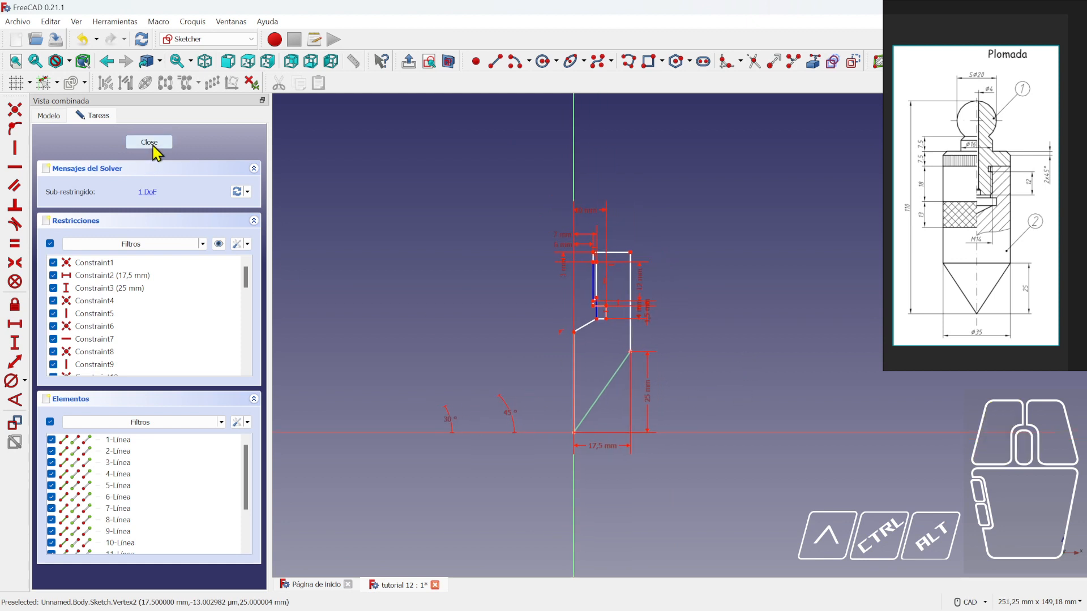
- Switch to the front view and reopen the sketch for editing
left_click(687, 242)
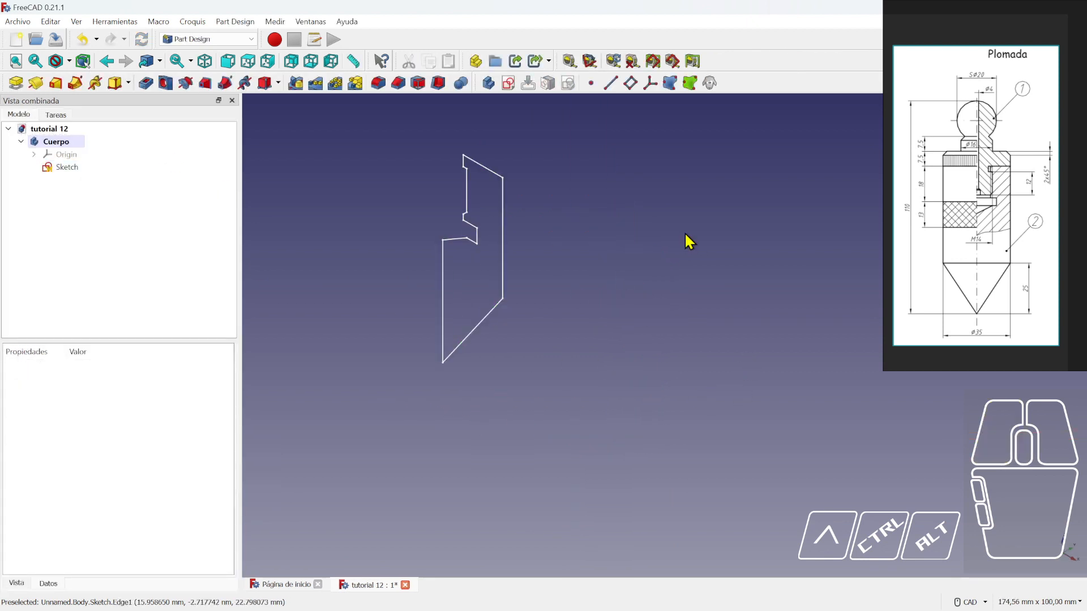
key("1")
middle_click_drag(686, 217, 675, 261)
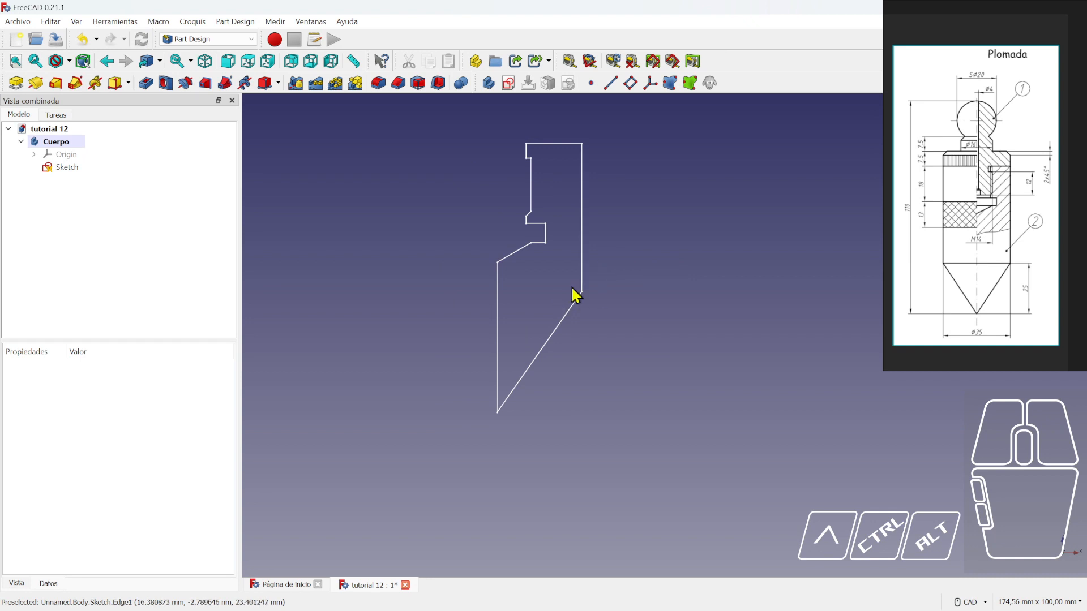
double_click(66, 168)
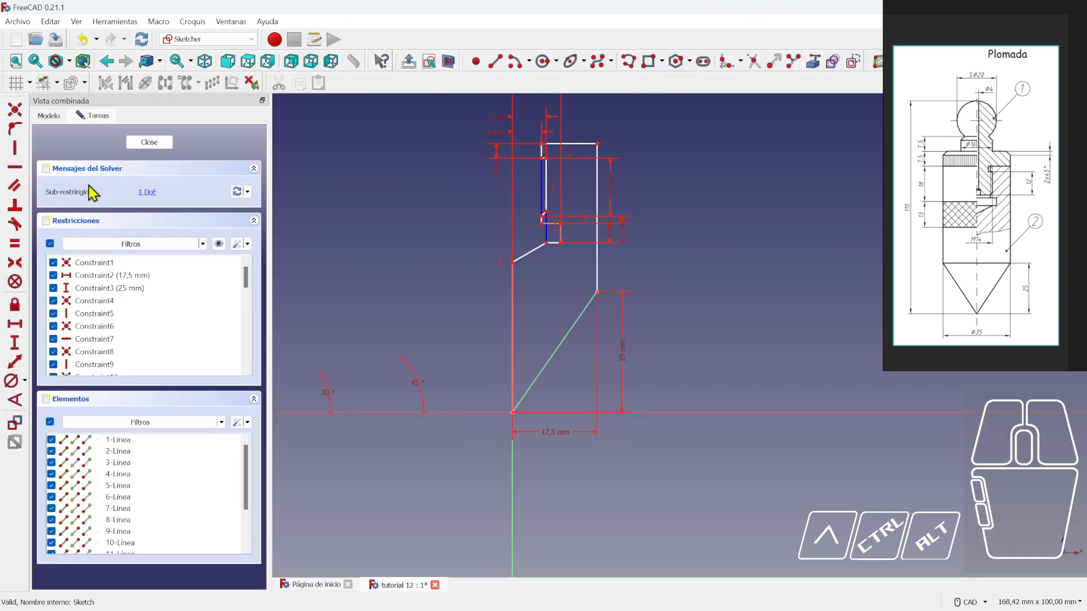
- Raise the upper profile's right edge and top-right corner, then close the sketch
mouse_move(599, 296)
left_mouse_down()
mouse_move(601, 314)
mouse_move(597, 252)
left_mouse_up()
scroll(640, 252, "down", 1)
middle_click_drag(655, 255, 645, 316)
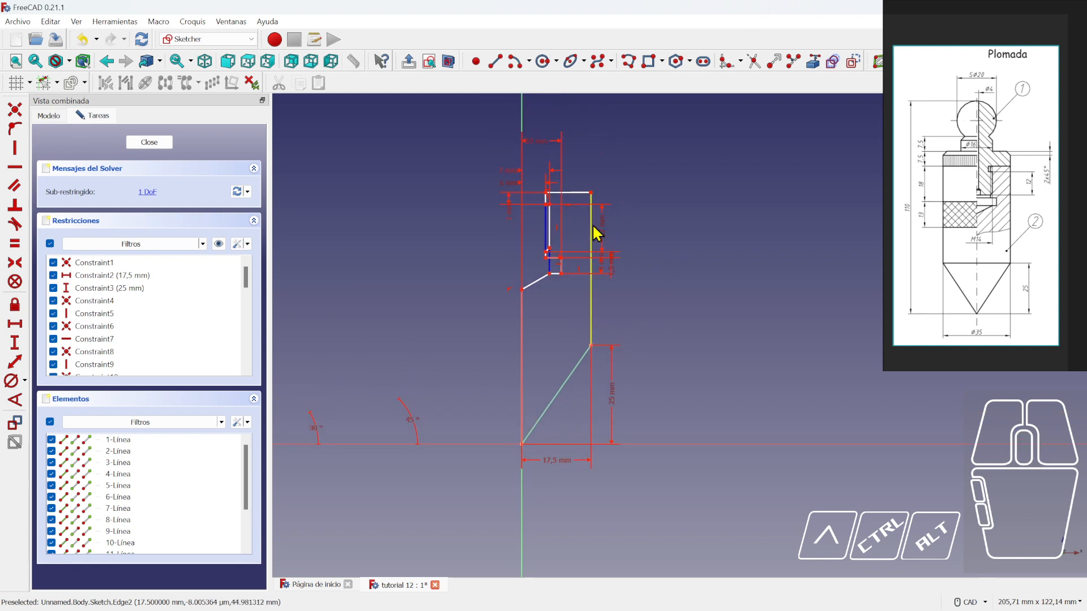
left_click_drag(592, 194, 596, 151)
scroll(644, 238, "down", 2)
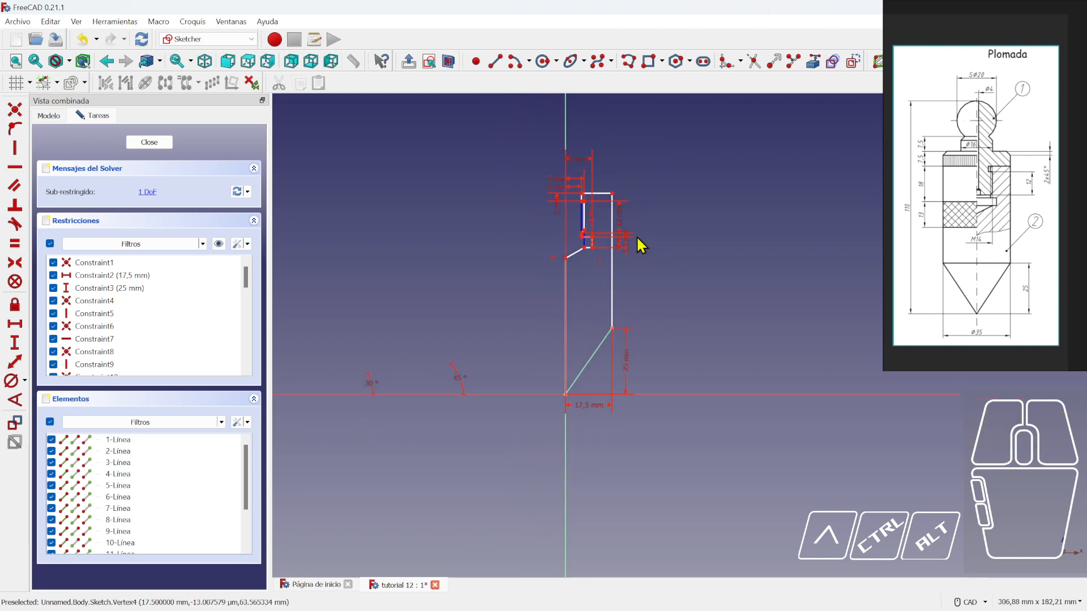
left_click_drag(613, 194, 614, 198)
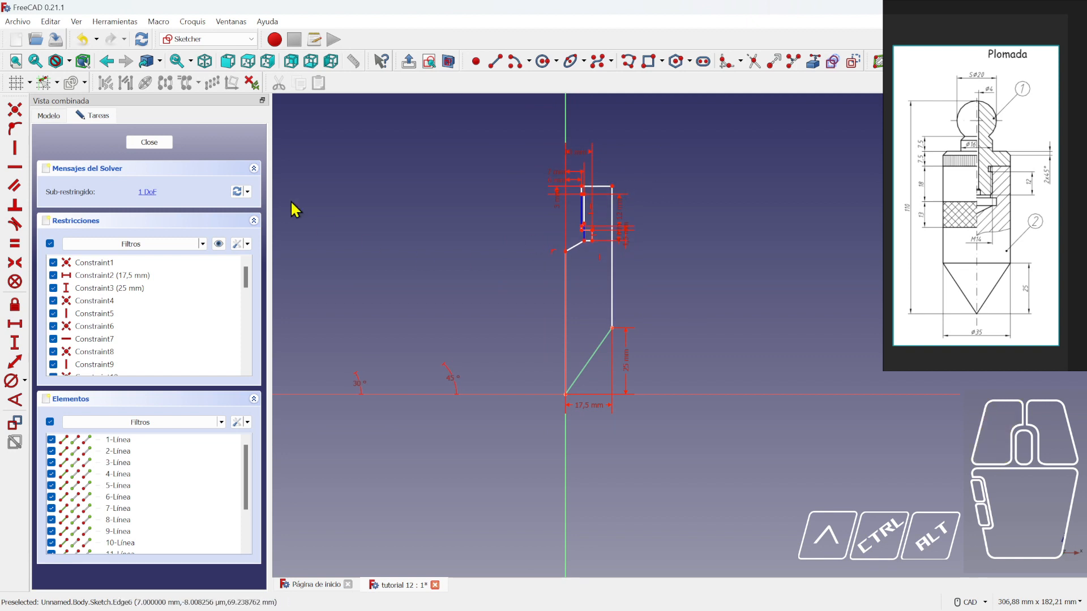
left_click(149, 143)
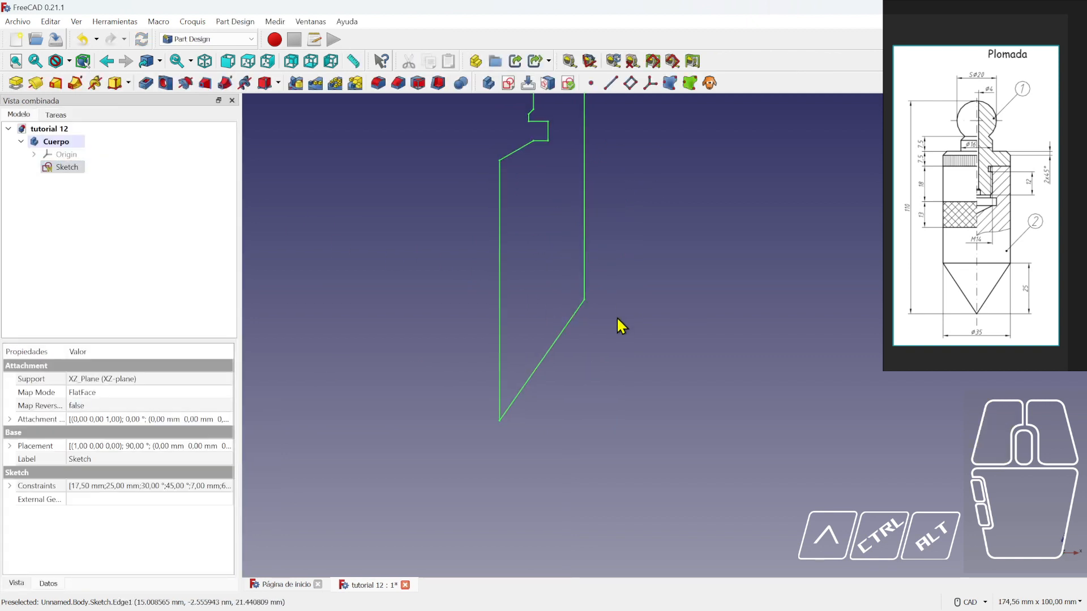
- Recenter the front view, then rename the Cuerpo body in the tree to plomada_2
key("3")
key("1")
scroll(621, 283, "down", 2)
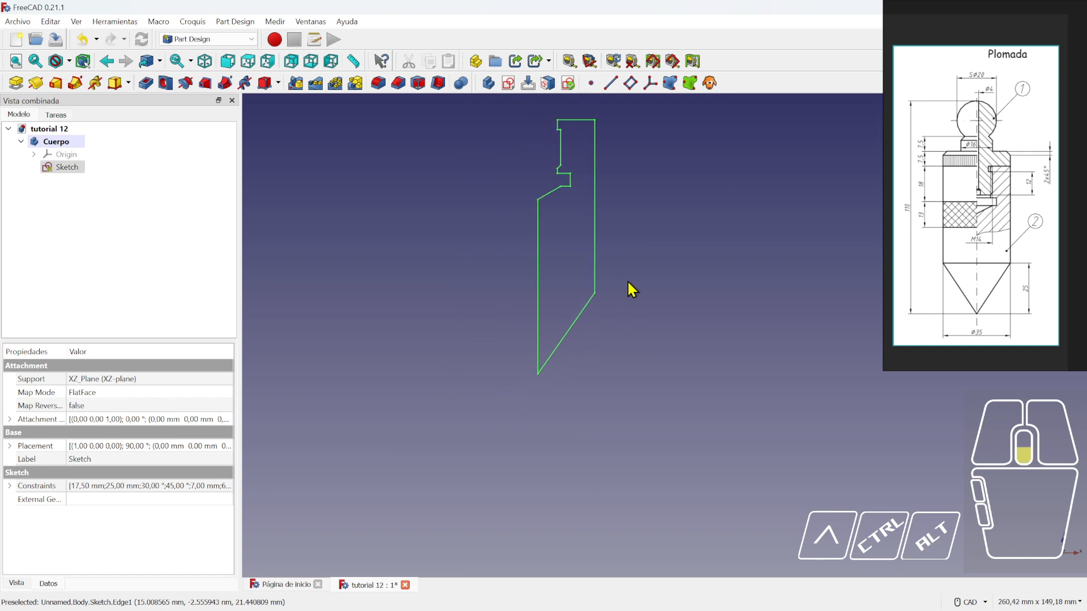
mouse_move(627, 280)
middle_mouse_down()
mouse_move(876, 292)
mouse_move(568, 335)
mouse_move(562, 325)
middle_mouse_up()
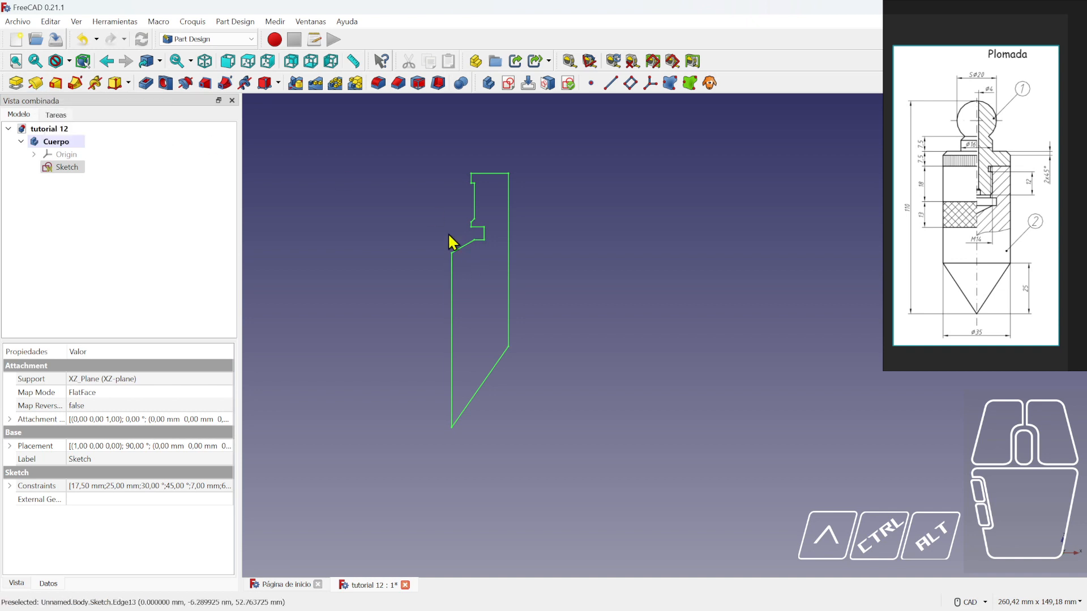
right_click(58, 143)
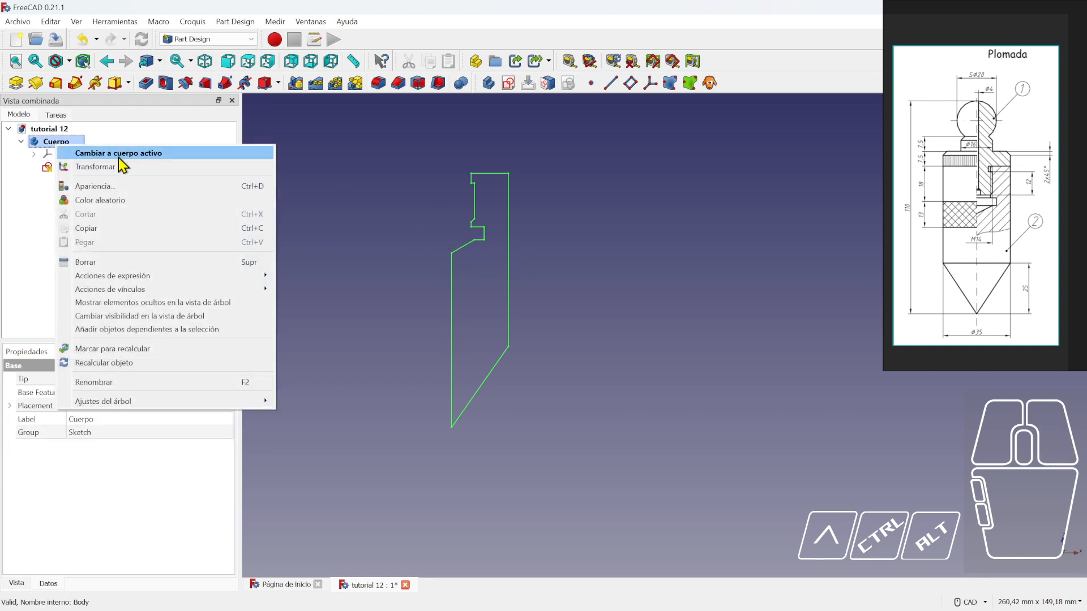
left_click(31, 233)
left_click(50, 147)
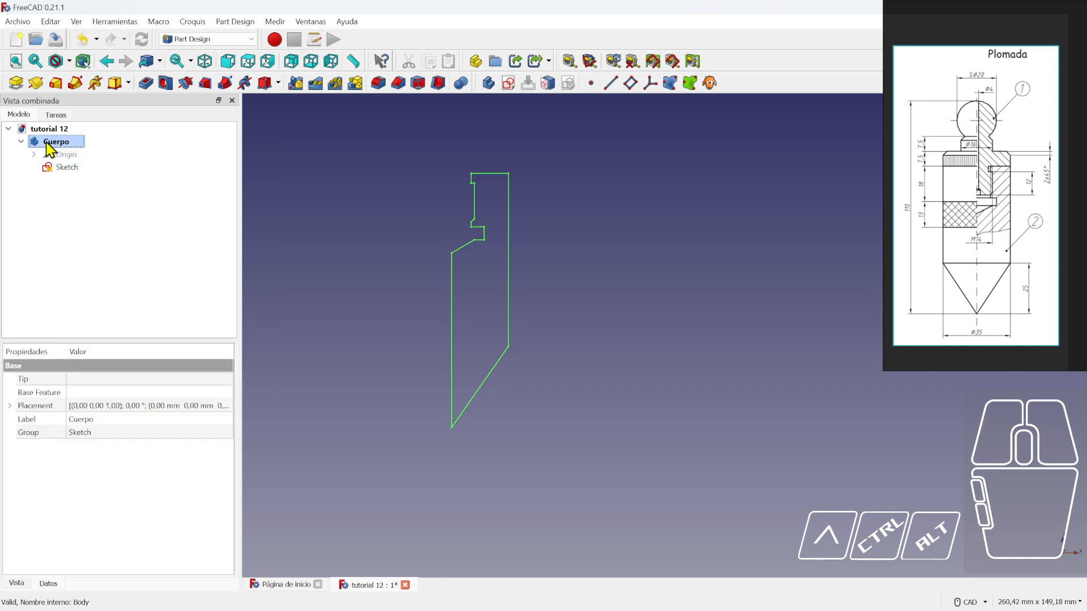
left_click(47, 142)
key("Return")
- Revolve the sketch 360° about its vertical axis and view the solid from the front
left_click(67, 168)
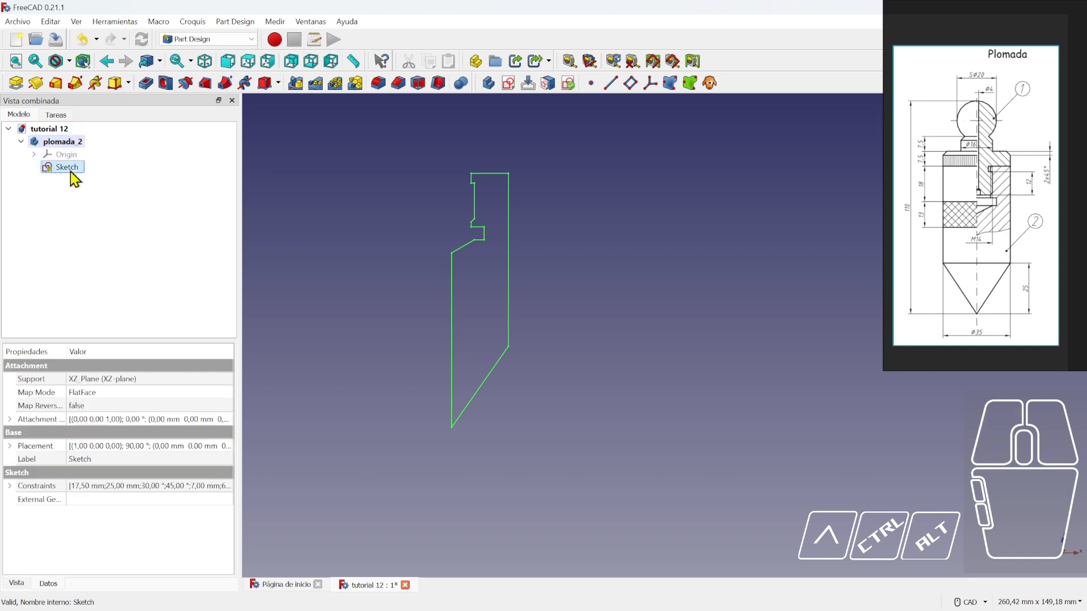
left_click(38, 85)
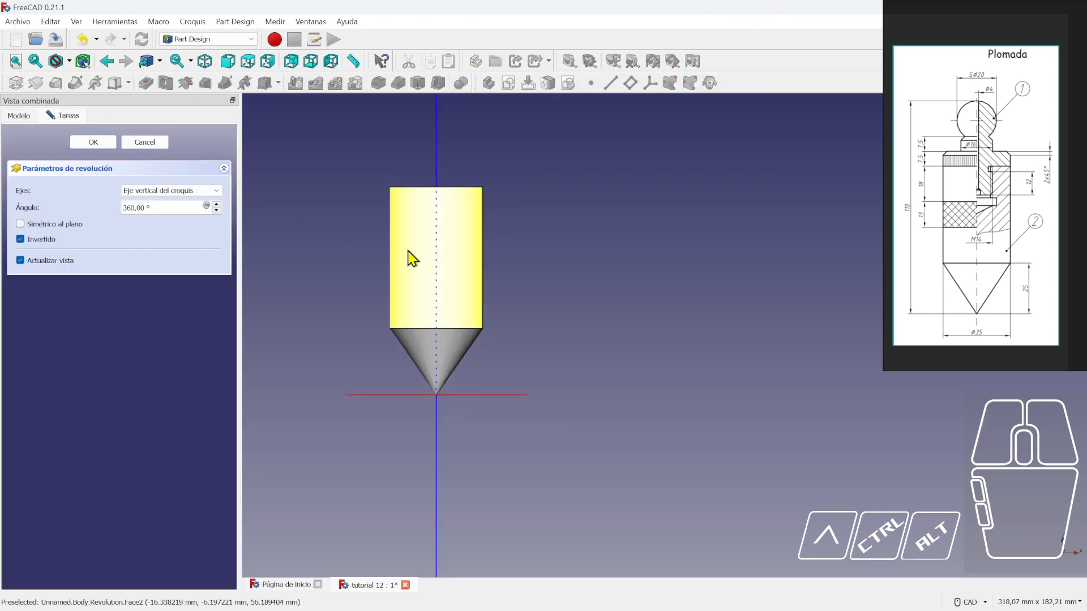
left_click(98, 143)
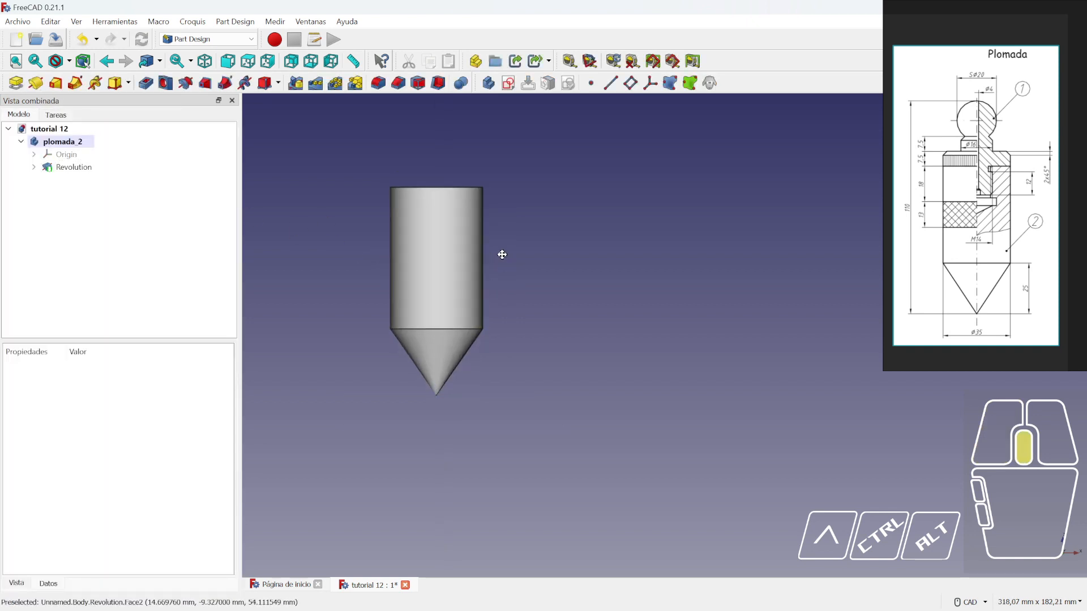
middle_click_drag(500, 252, 546, 336)
key("1")
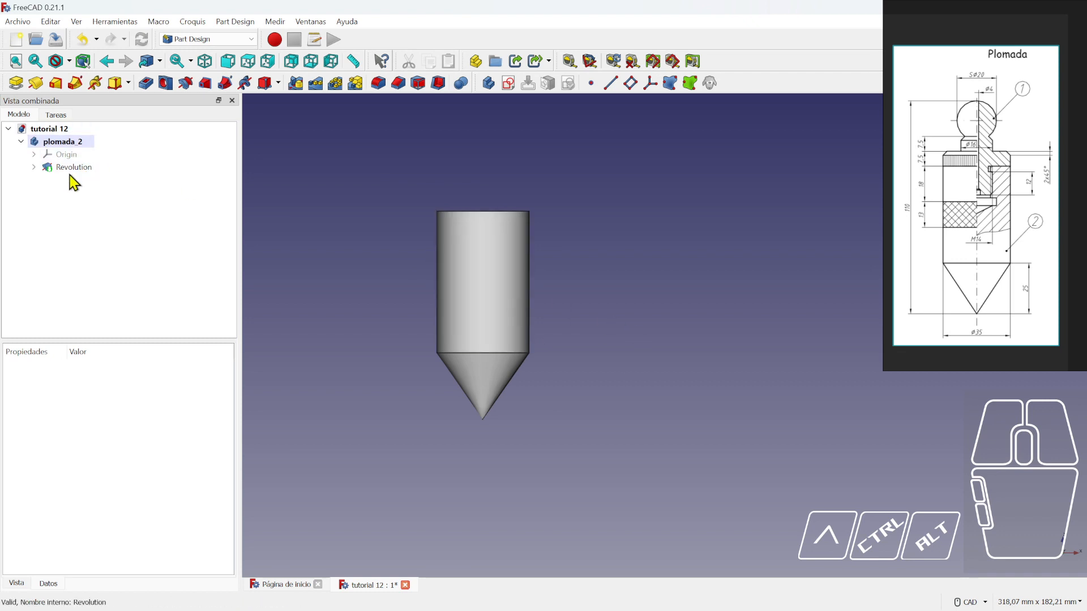
- Select the plomada_2 body in the tree and bring up its context menu
right_click(69, 142)
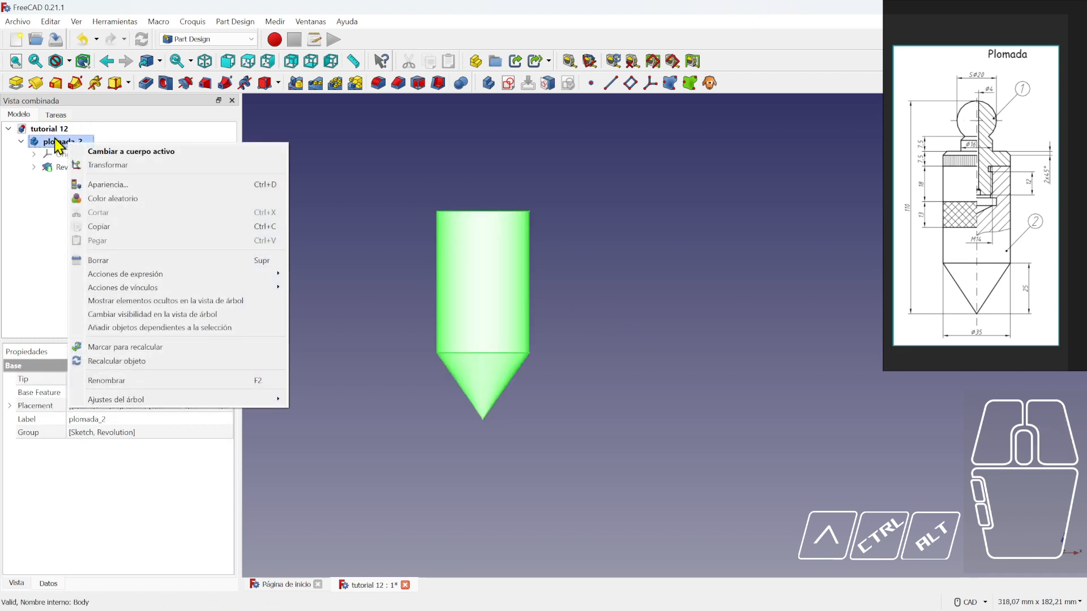
left_click(54, 138)
left_click(142, 193)
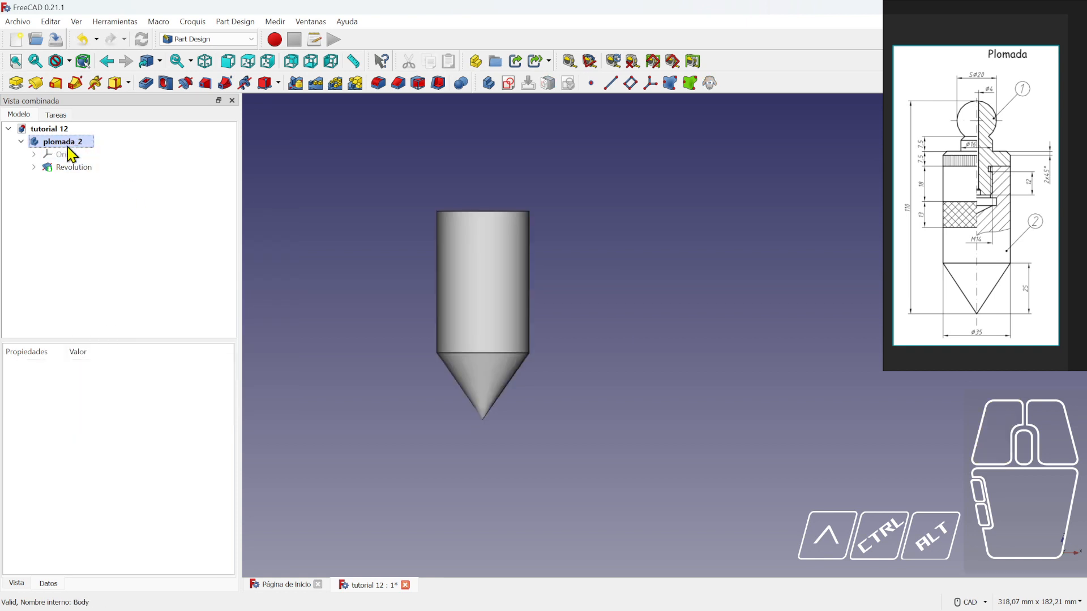
left_click(67, 148)
right_click(68, 148)
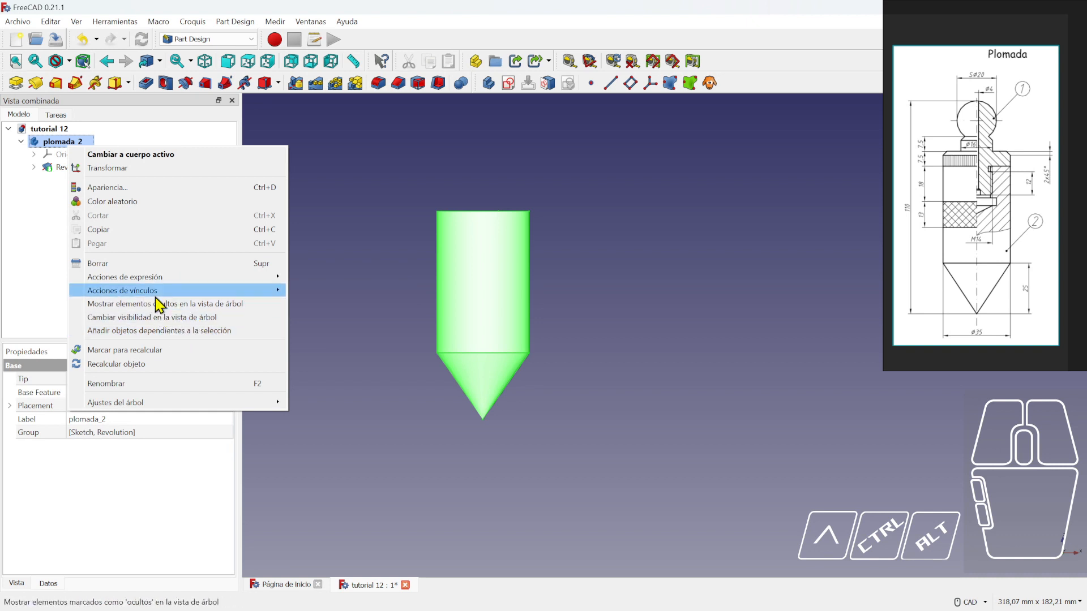
- Set plomada_2's Appearance transparency to about 50 and close the dialog
mouse_move(153, 278)
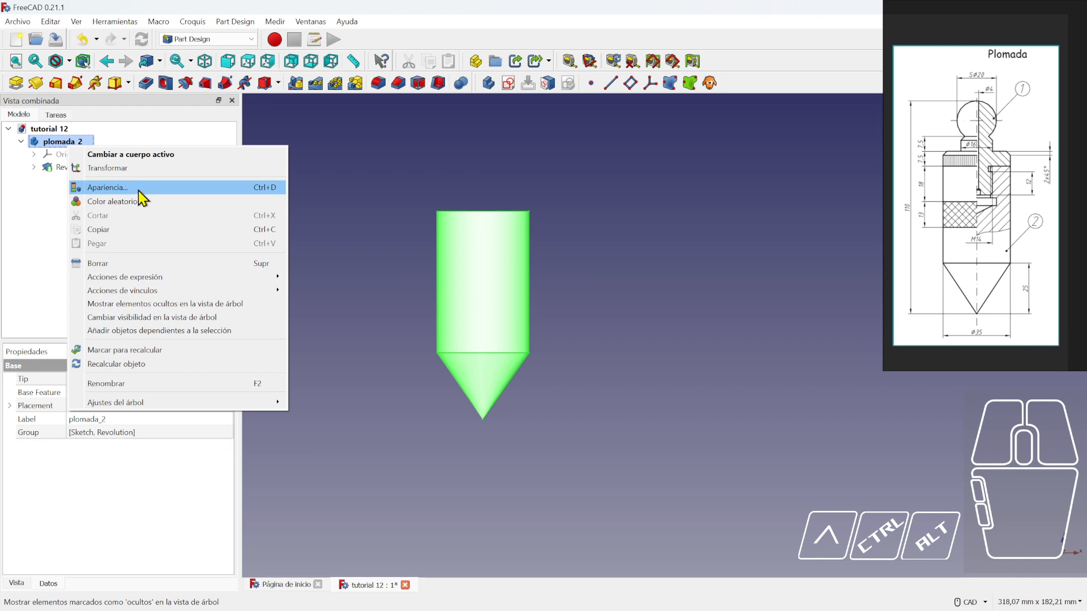
left_click(138, 190)
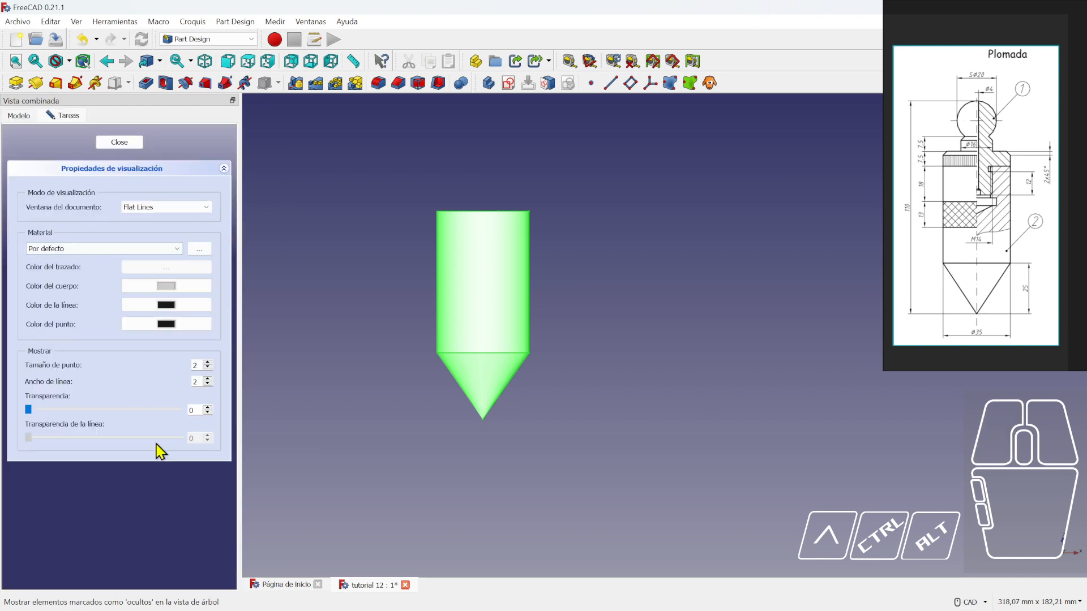
left_click_drag(28, 410, 128, 410)
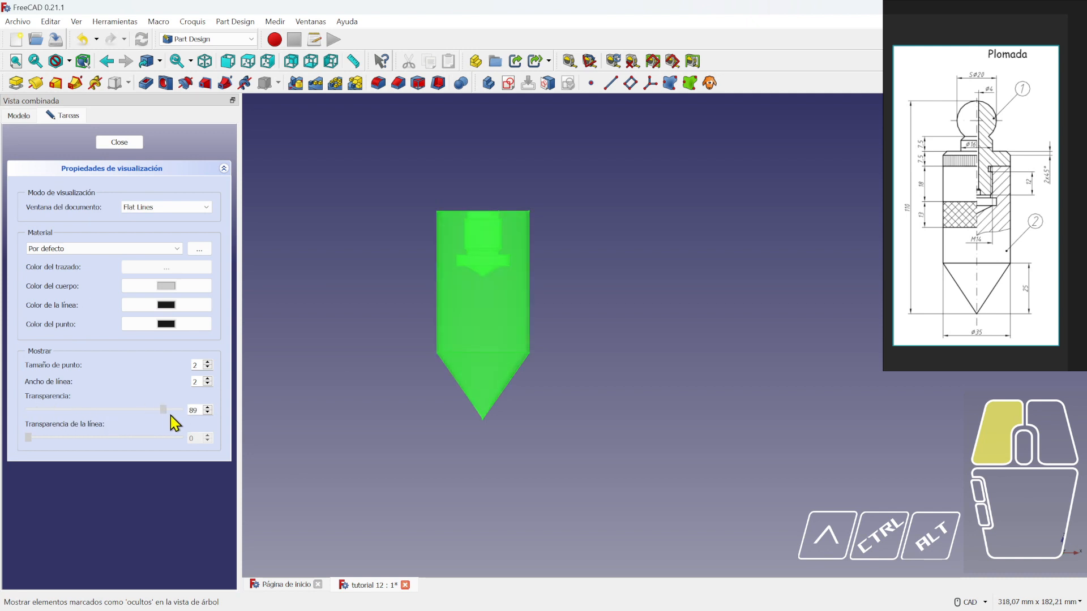
left_click_drag(99, 419, 109, 422)
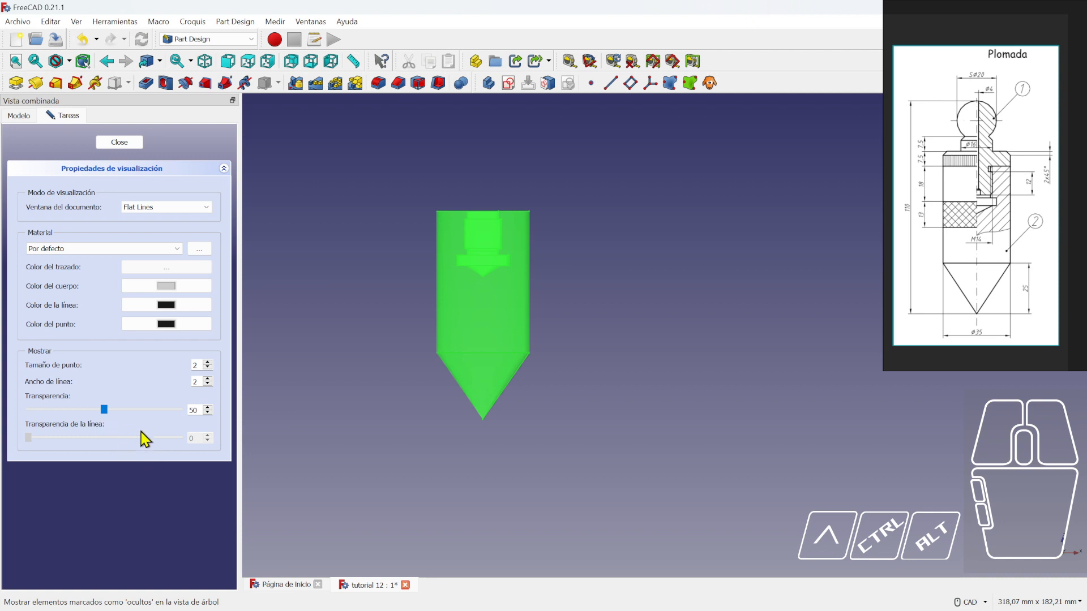
left_click(120, 143)
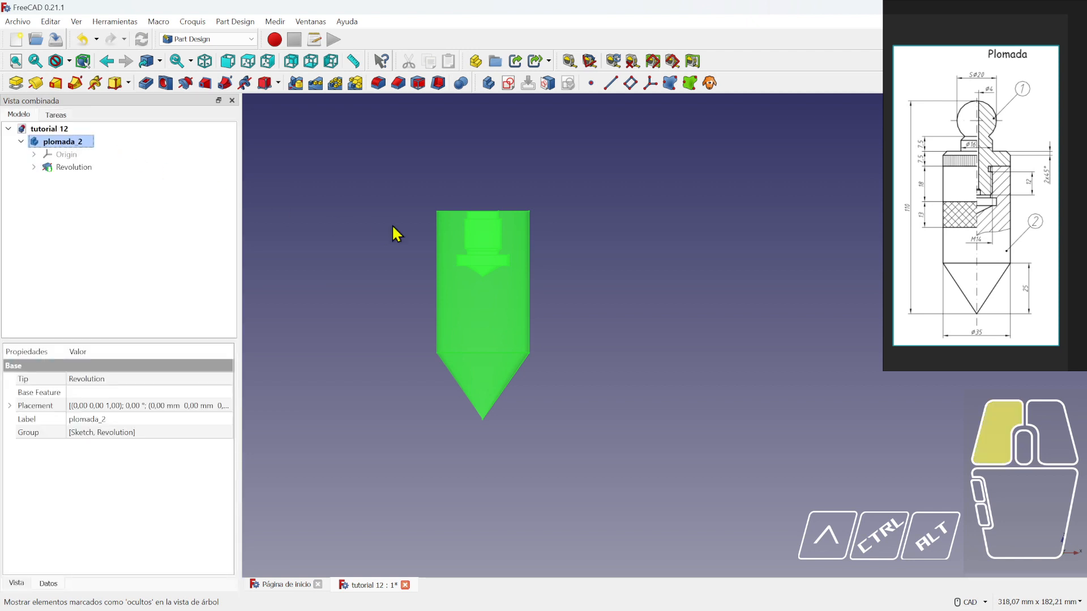
- Orbit to an oblique top view of the see-through plumb bob and collapse plomada_2 in the tree
scroll(572, 289, "up", 2)
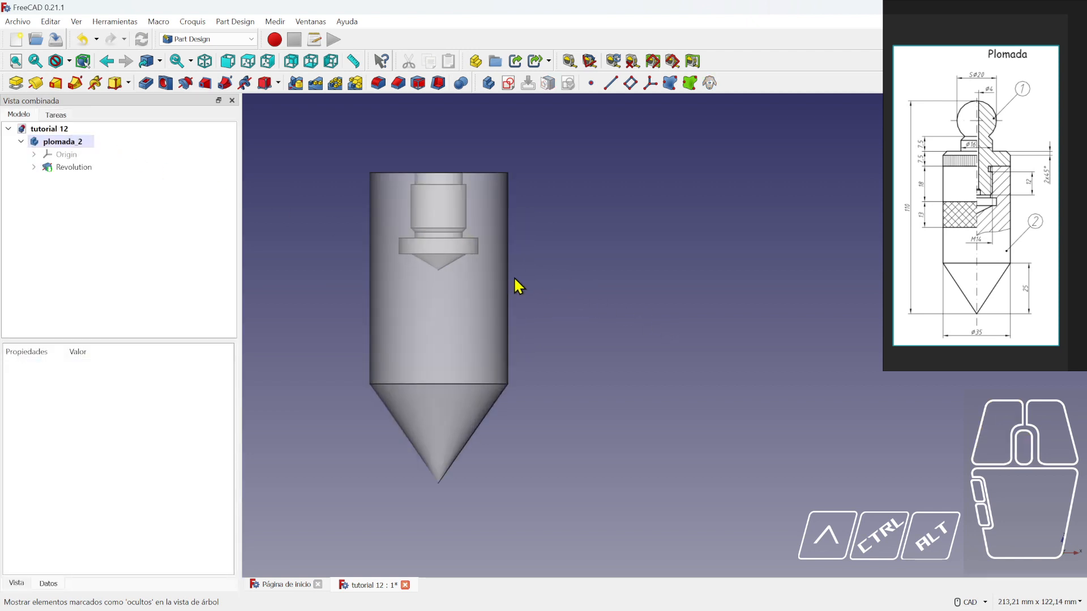
middle_click_drag(608, 256, 630, 277)
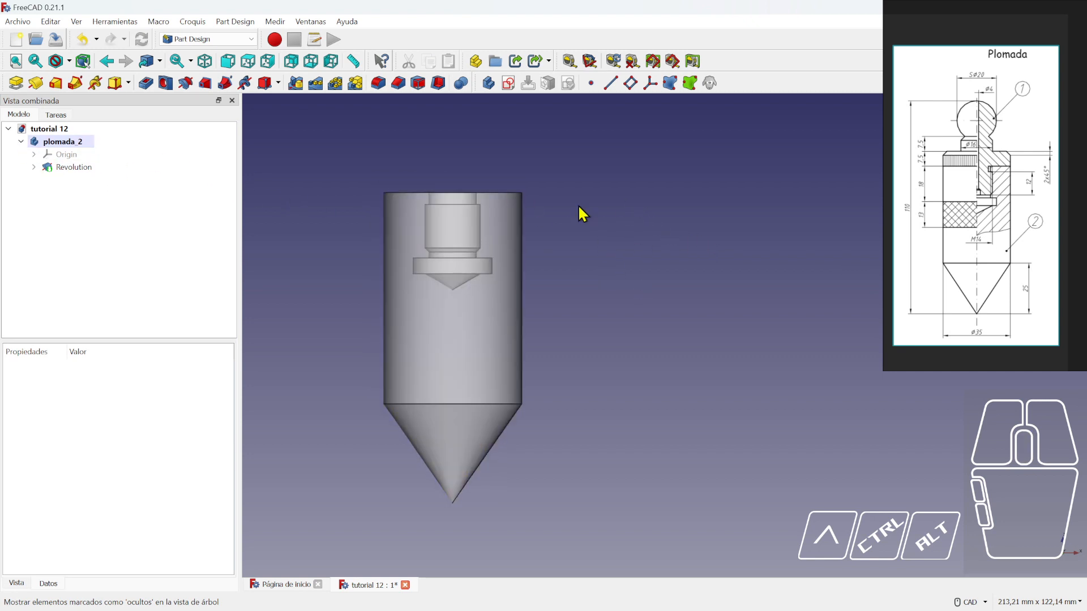
middle_click_drag(579, 204, 591, 226)
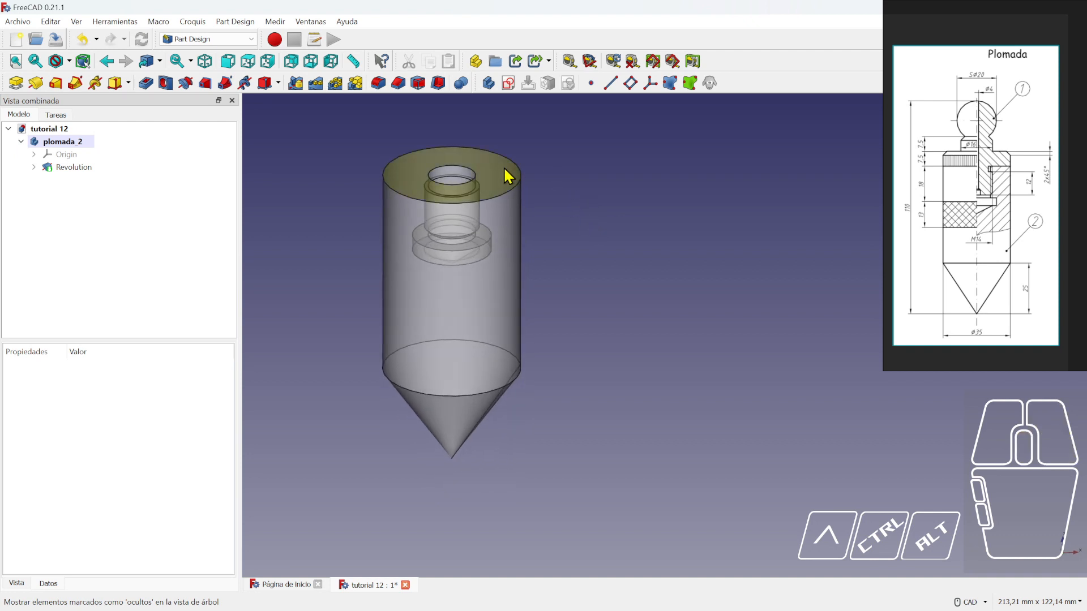
left_click(620, 174)
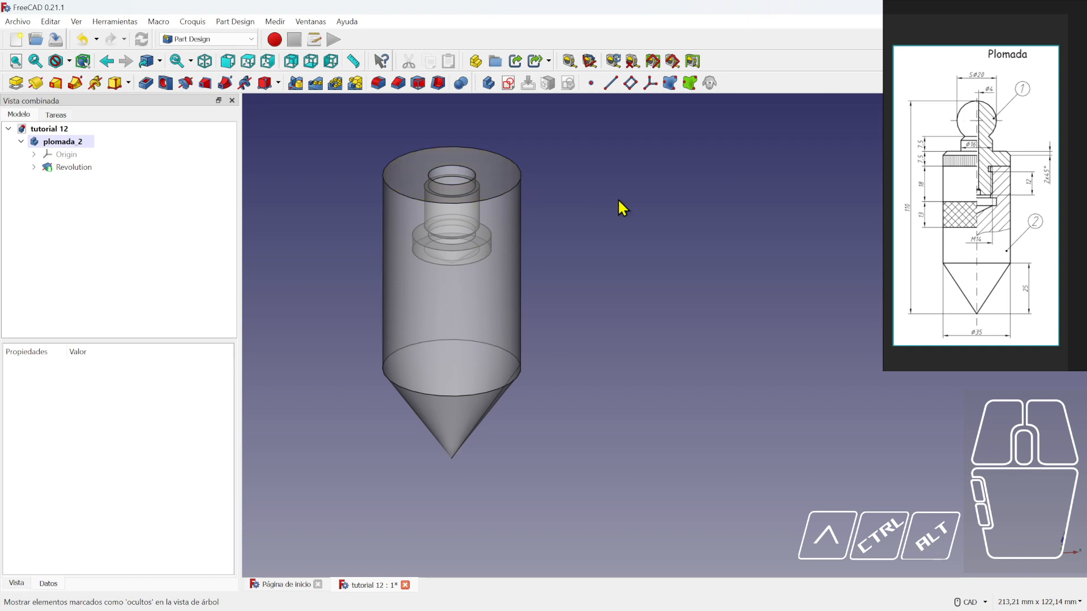
middle_click_drag(619, 203, 643, 244)
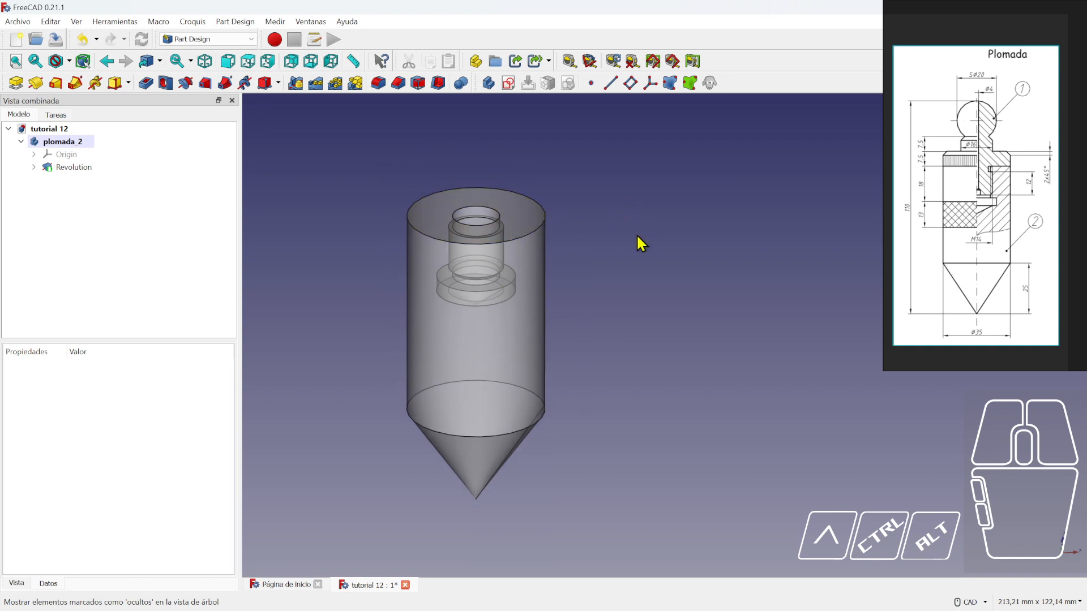
left_click(21, 142)
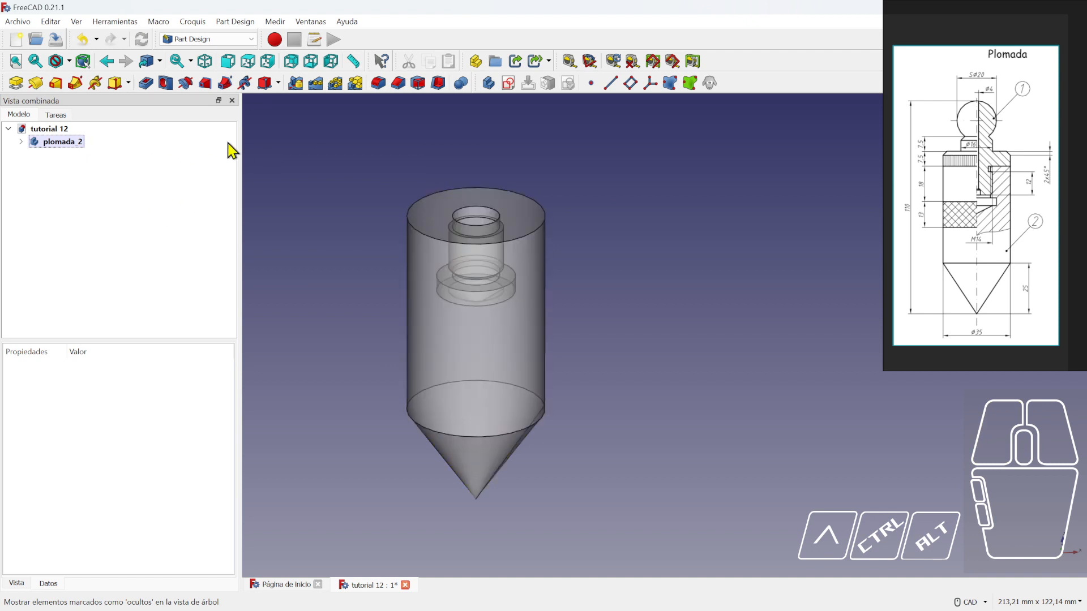
- Create a new empty body and rename it plomada_1
left_click(488, 84)
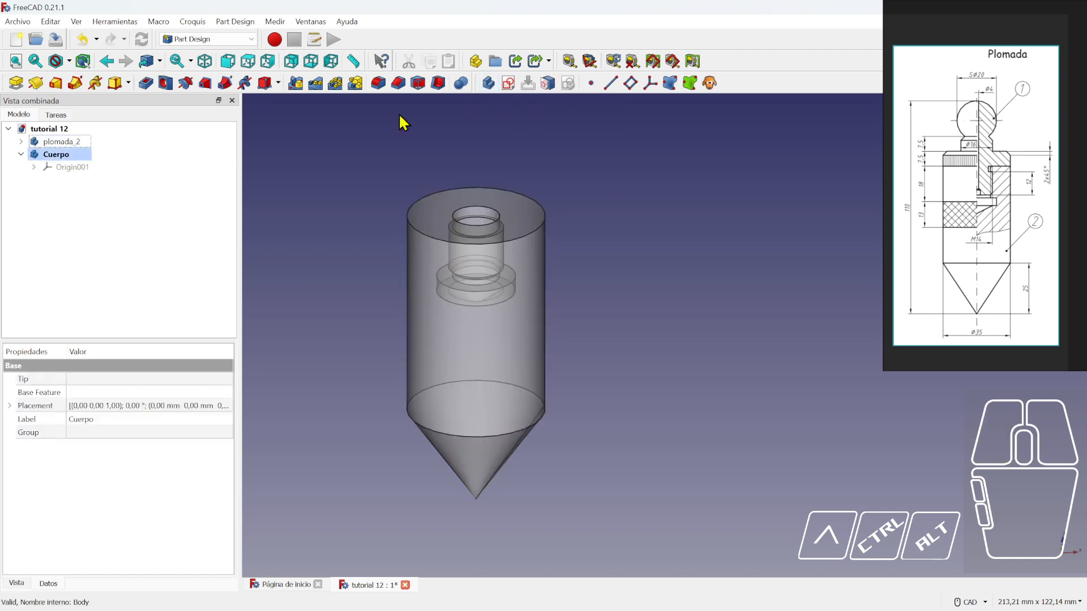
left_click(61, 155)
key("Return")
- Select the new plomada_1 body in the model tree
mouse_move(62, 158)
left_mouse_down()
mouse_move(67, 140)
mouse_move(65, 150)
left_mouse_up()
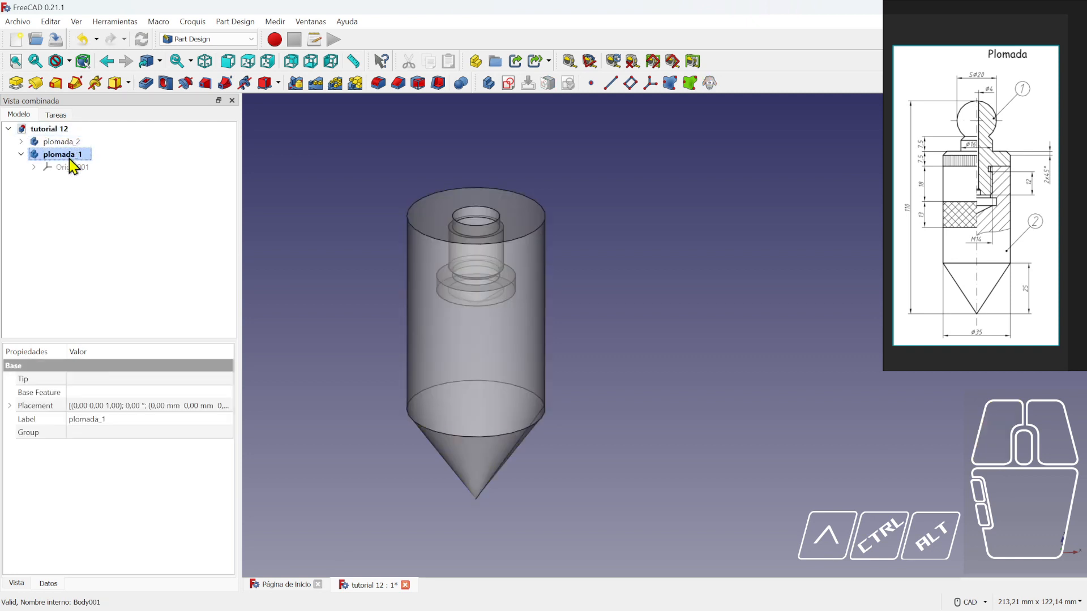
right_click(69, 159)
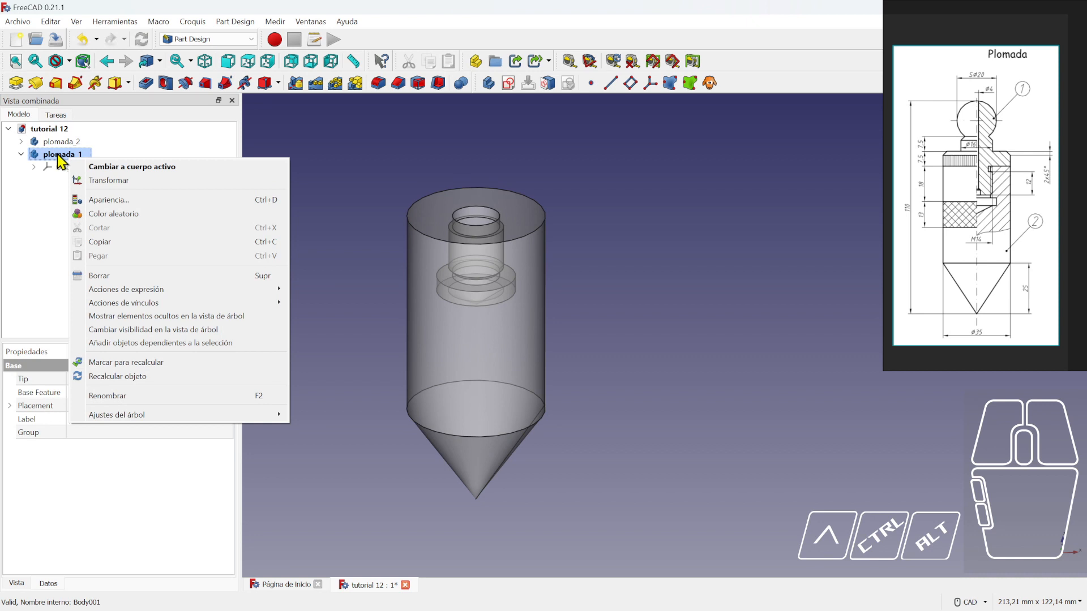
left_click(58, 154)
left_click(63, 197)
left_click(64, 165)
left_click(63, 159)
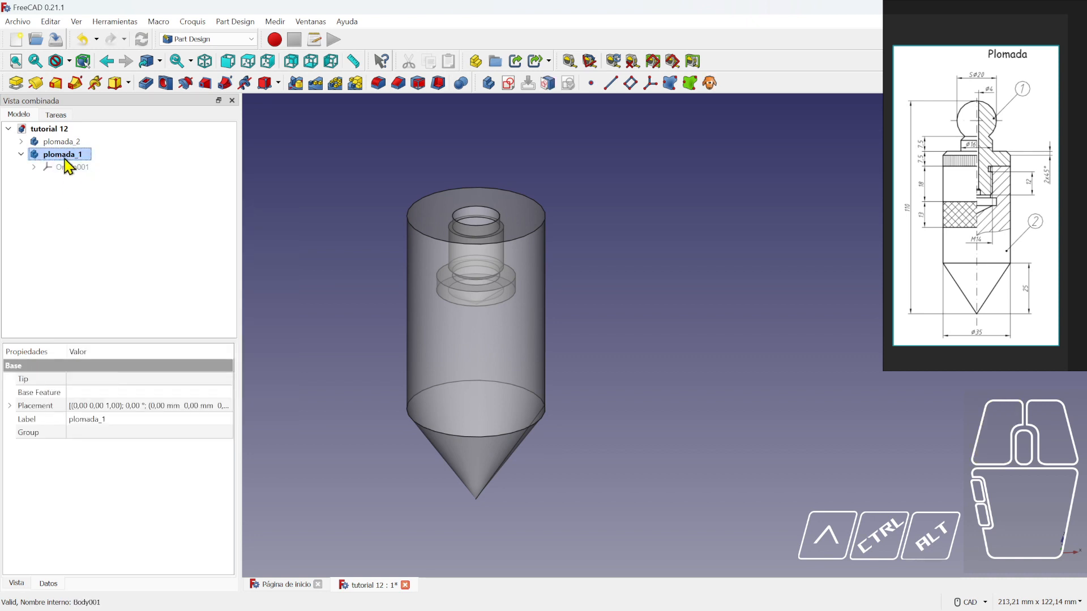
- Add a ShapeBinder to plomada_1 copying Face3, the top ring face of plomada_2's Revolution
left_click(669, 85)
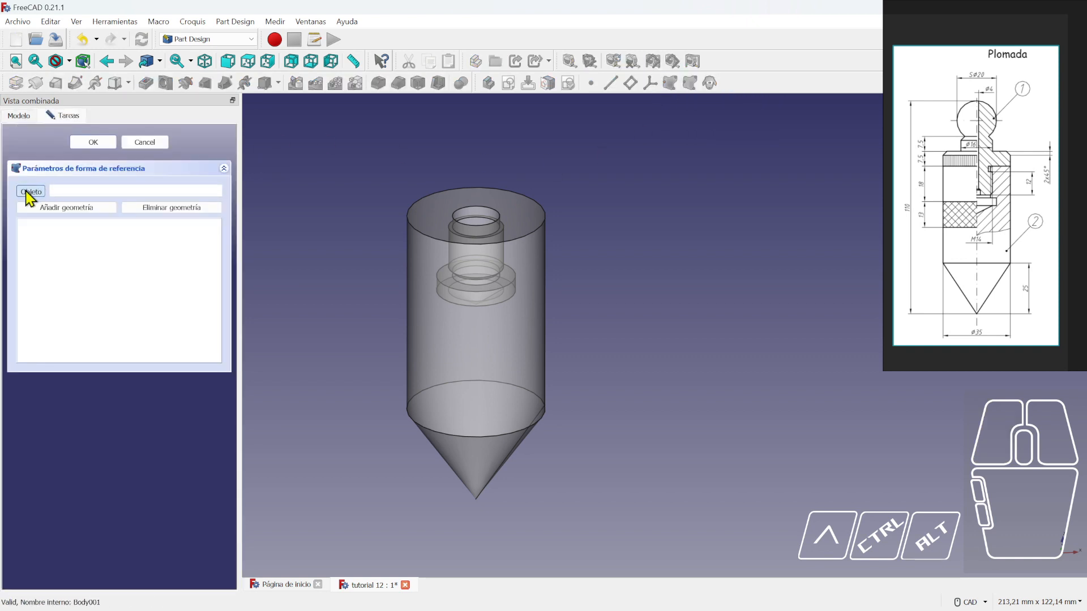
left_click(29, 192)
left_click(485, 353)
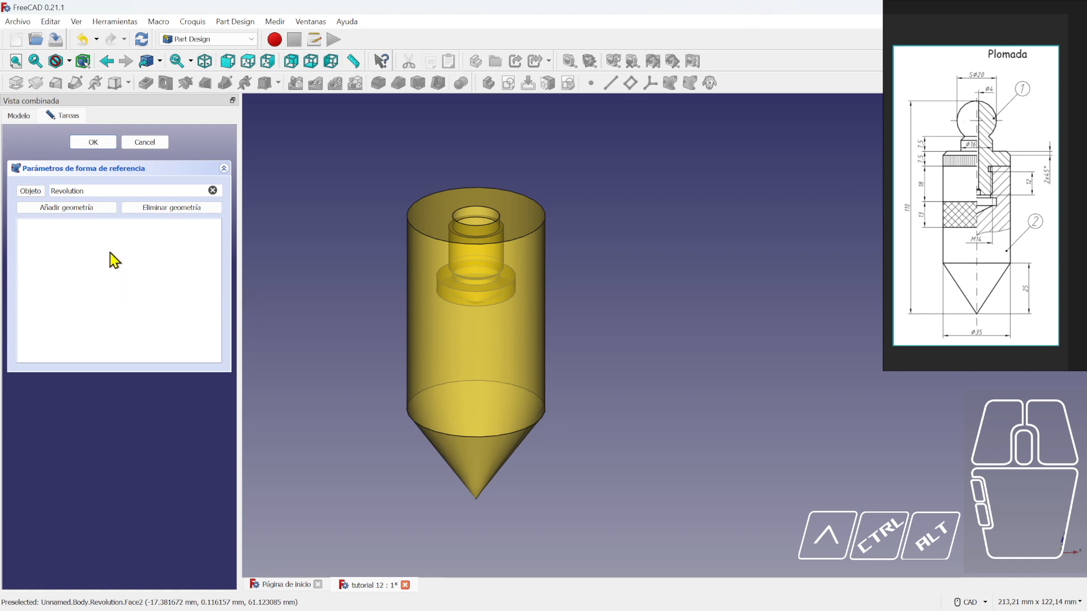
left_click(68, 209)
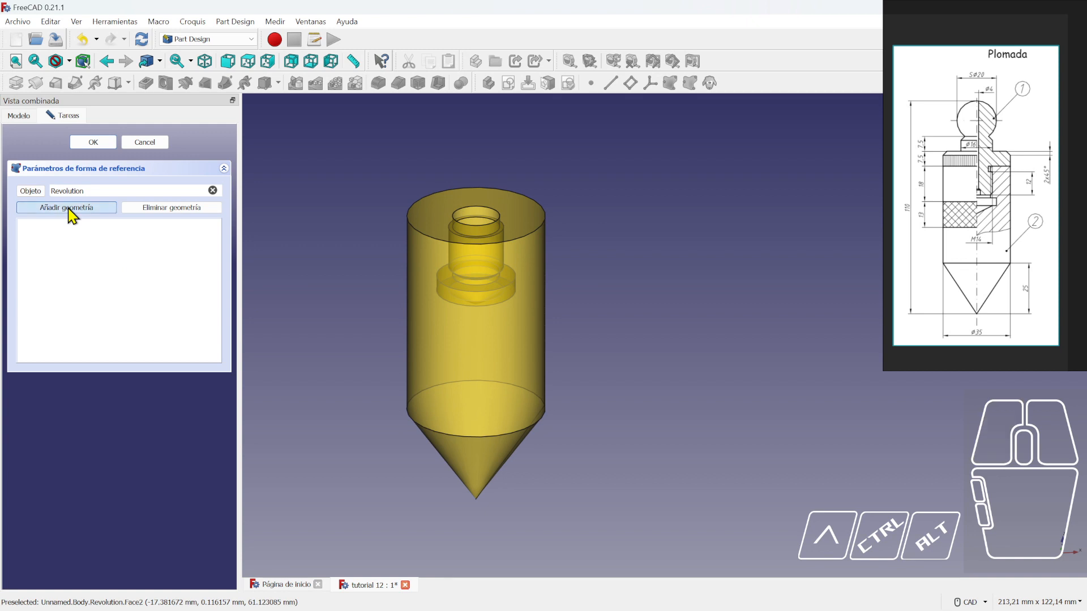
left_click(443, 211)
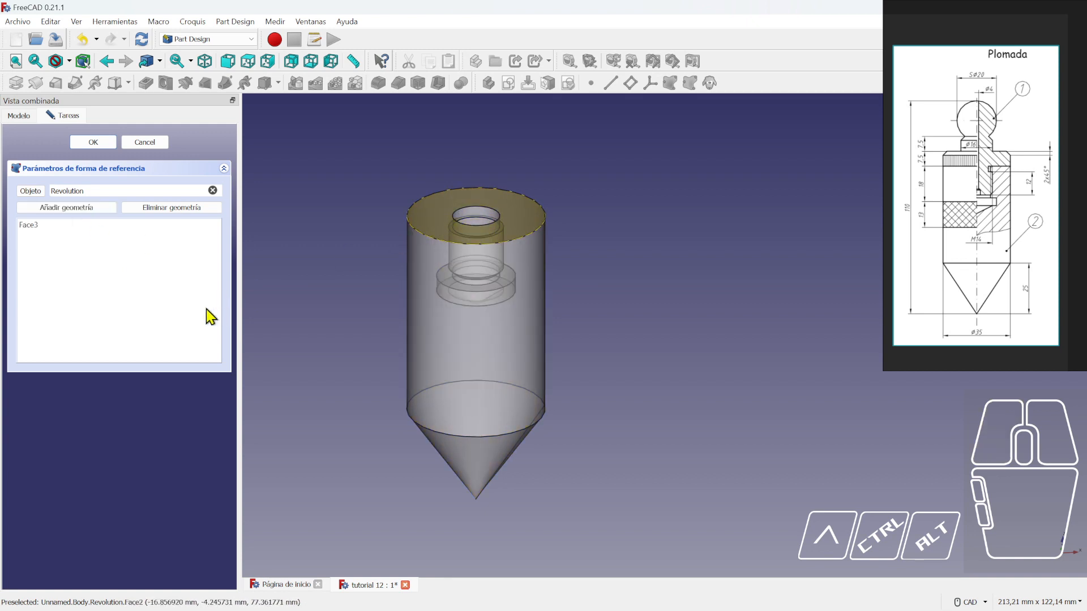
left_click(98, 144)
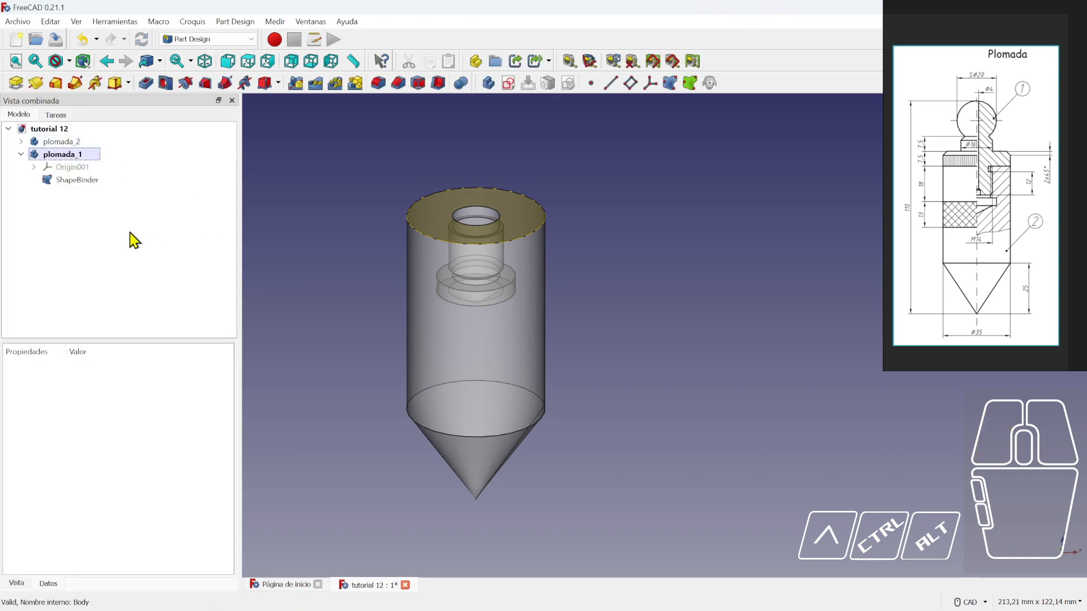
left_click(60, 145)
- Hide the plomada_2 body and switch to the front view
key("space")
left_click(453, 256)
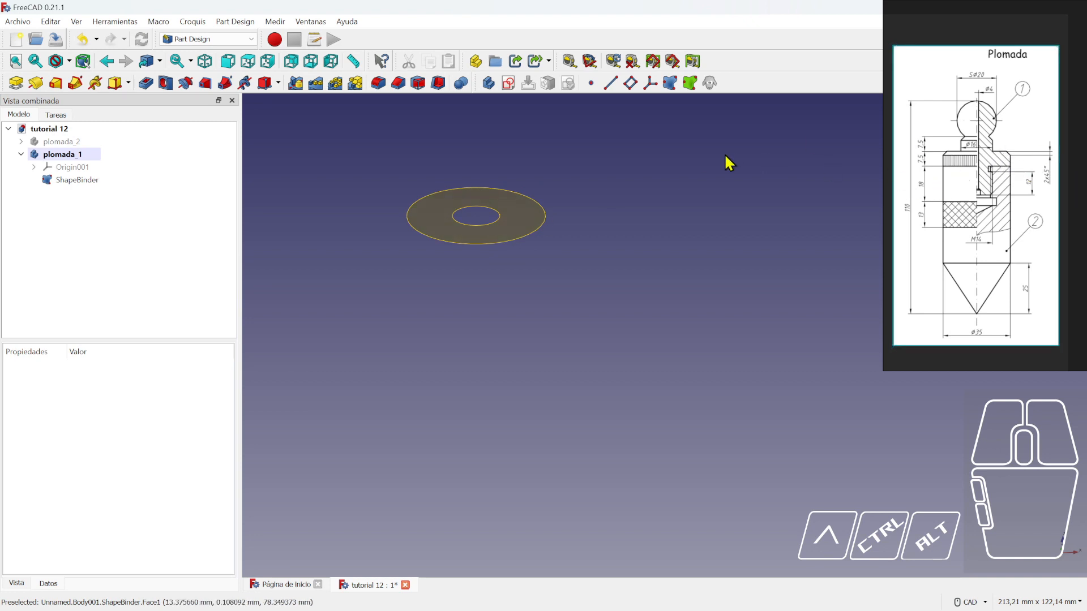
scroll(607, 201, "up", 1)
key("1")
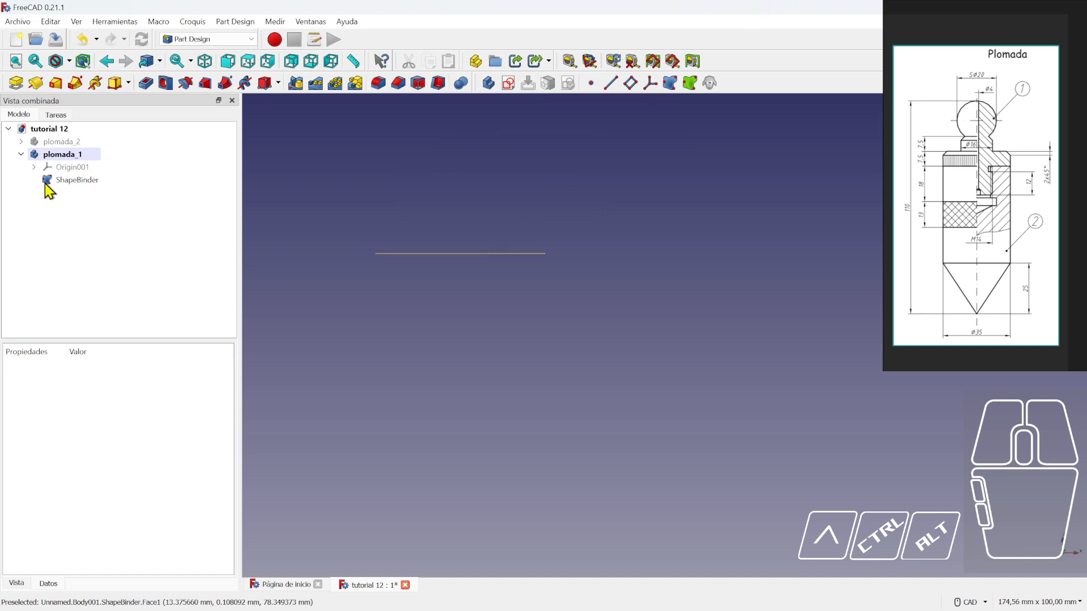
- Start a new sketch in the plomada_1 body
left_click(70, 153)
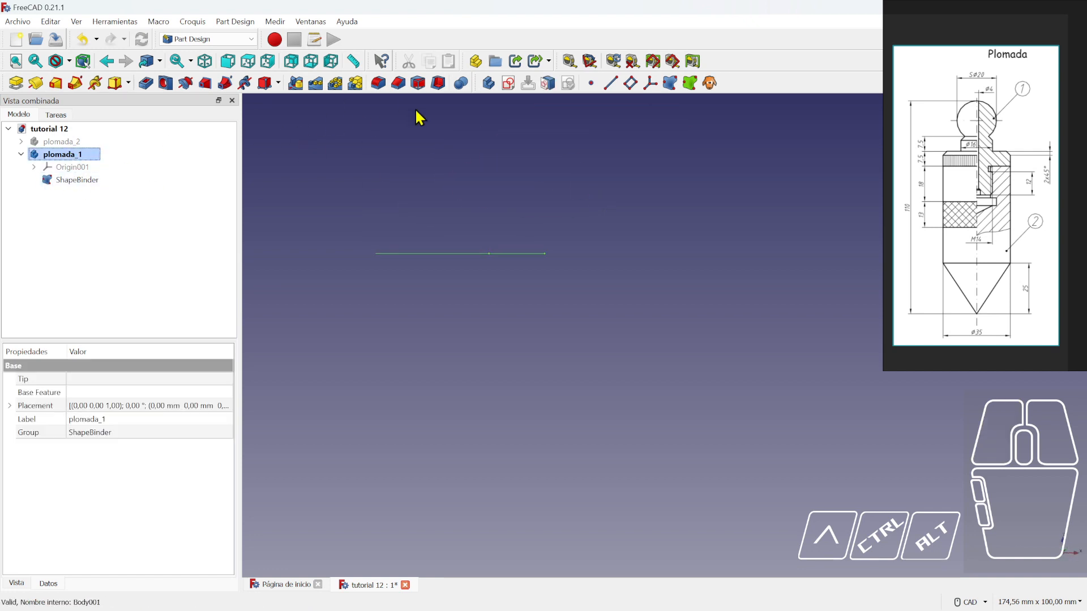
left_click(508, 83)
scroll(498, 204, "down", 3)
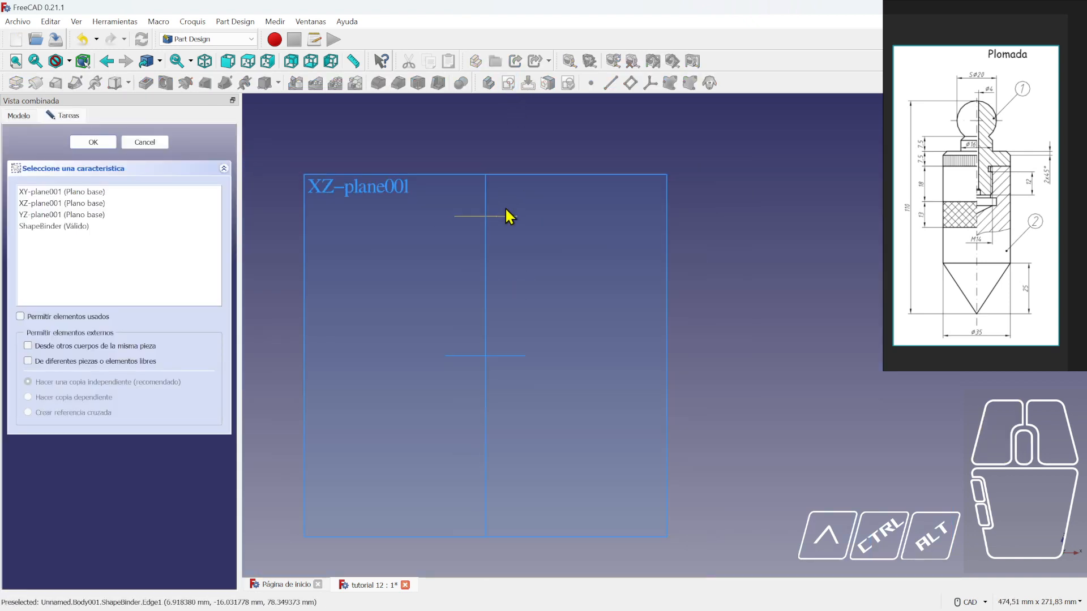
- Place the new sketch on plomada_1's XZ plane
left_click(376, 182)
scroll(487, 215, "up", 5)
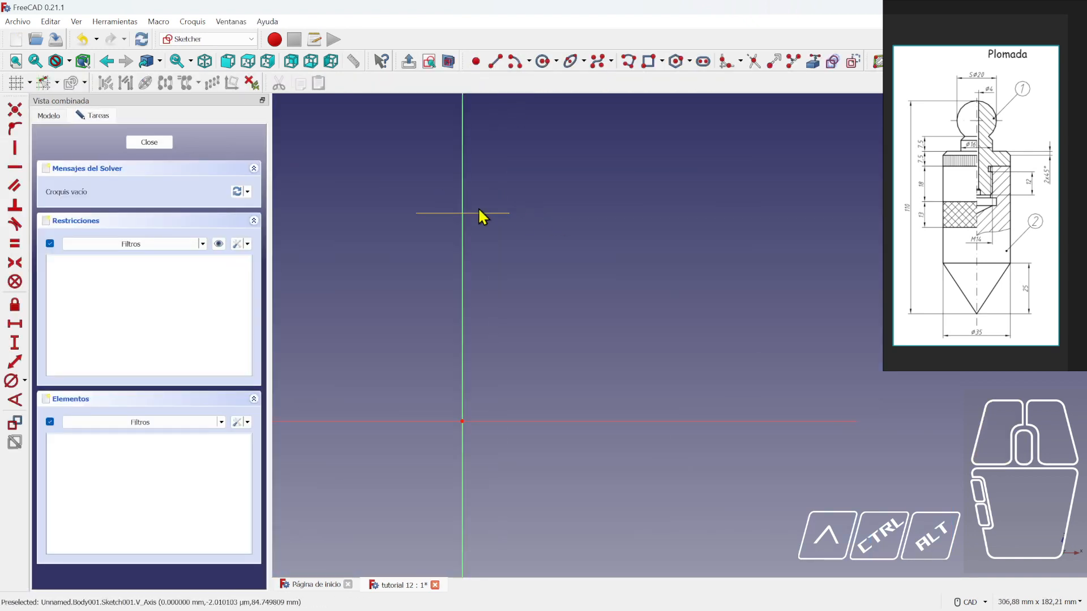
scroll(496, 216, "up", 2)
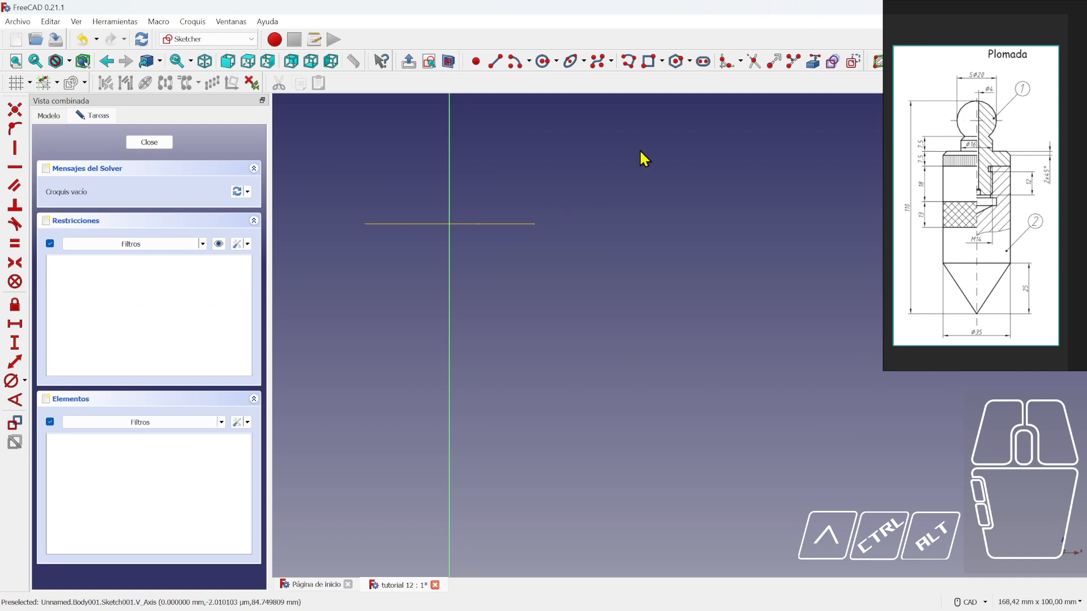
- Link the shape binder's horizontal edge into the sketch as external geometry
left_click(813, 61)
left_click(488, 223)
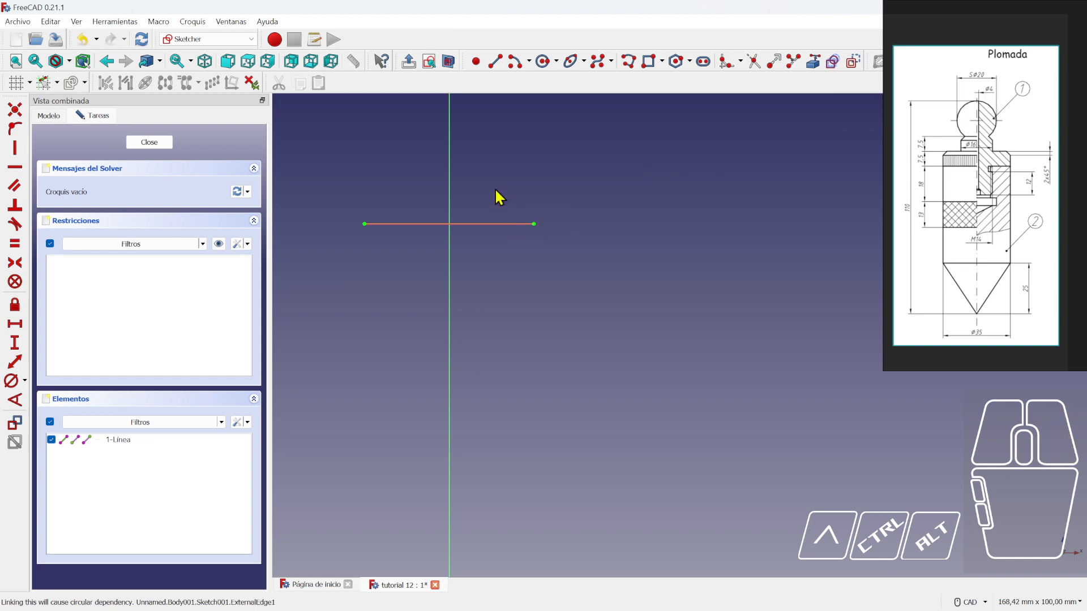
scroll(465, 244, "up", 1)
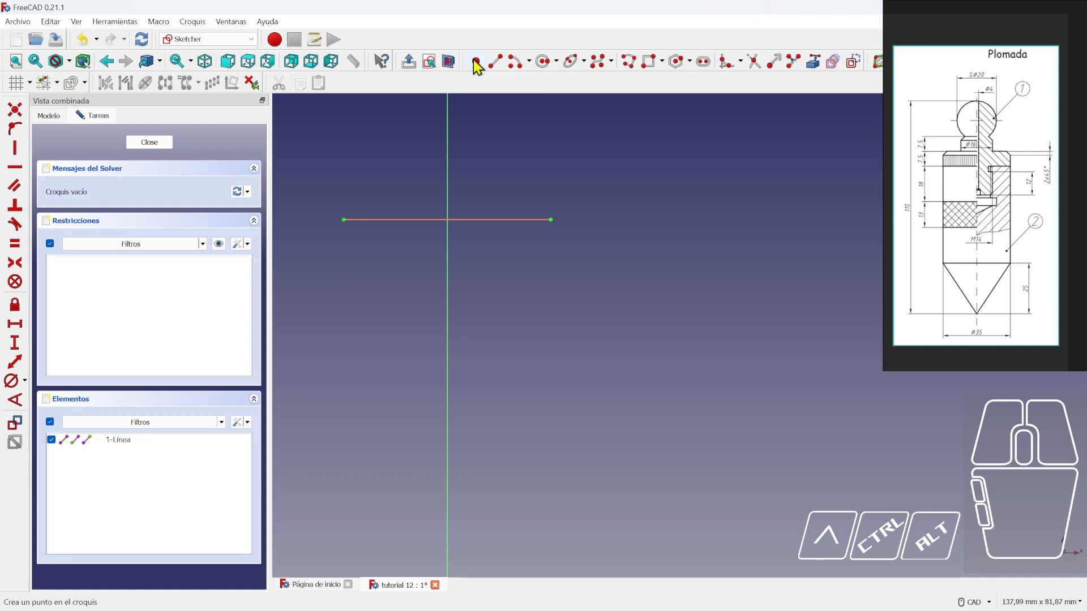
scroll(1011, 180, "up", 5)
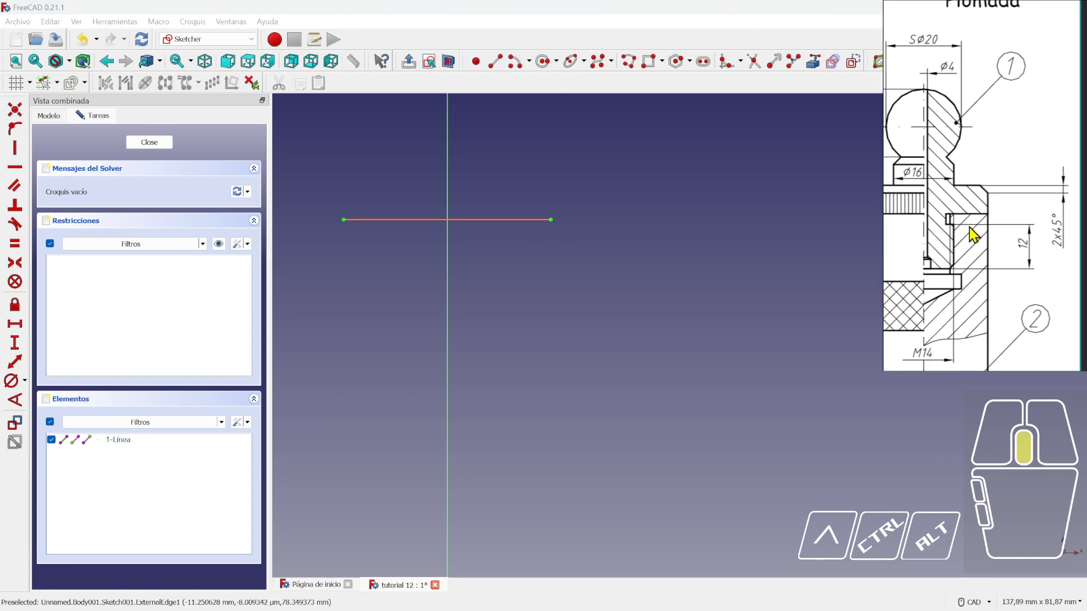
scroll(970, 234, "up", 3)
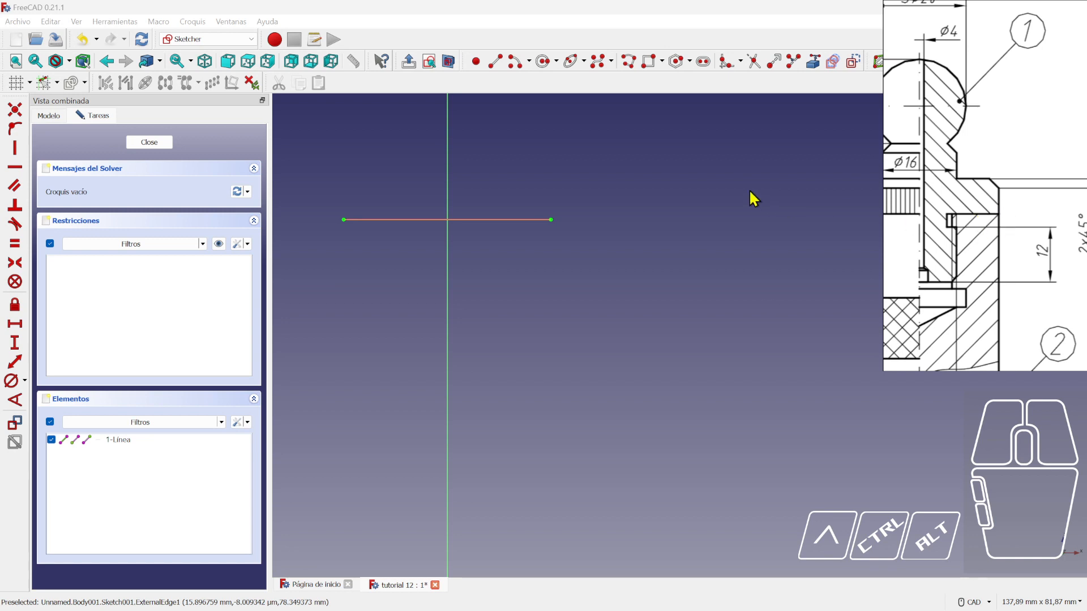
- Draw a polyline from the base line's right end: up, a leftward step, then up again
left_click(629, 62)
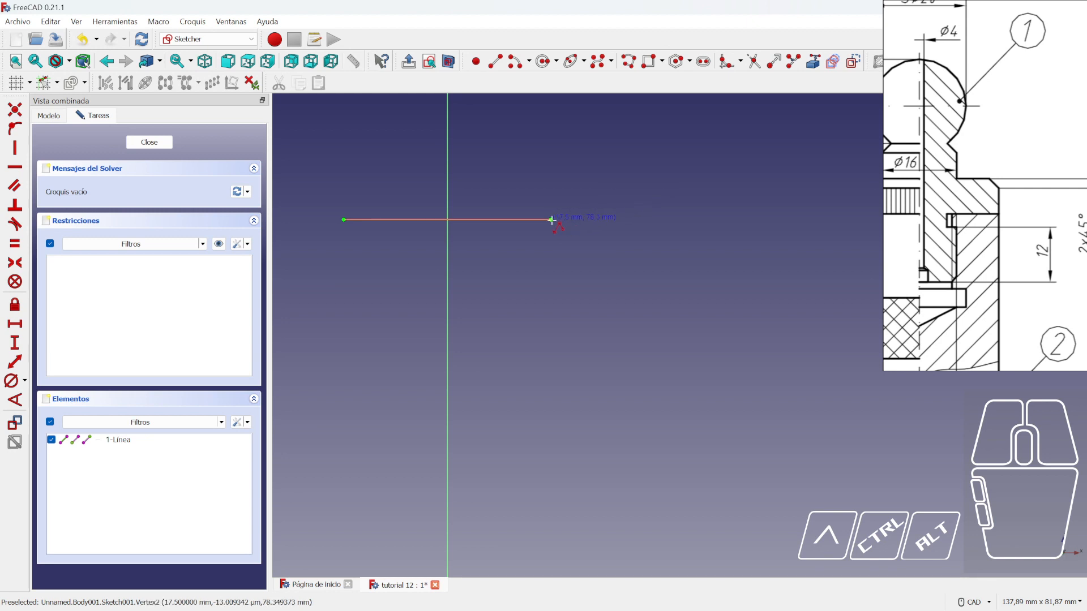
scroll(553, 216, "down", 1)
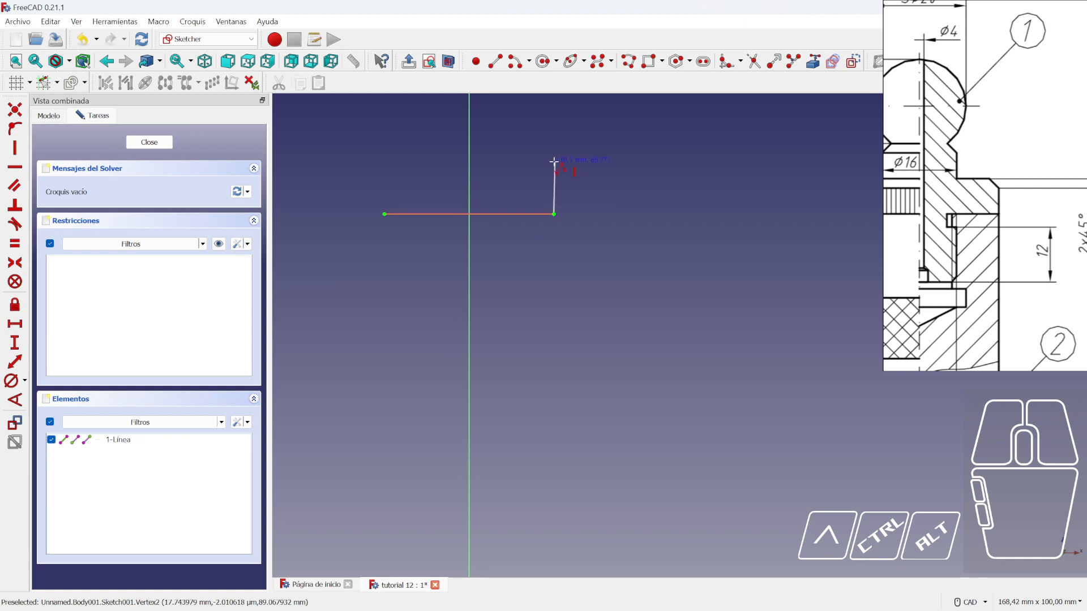
left_click(554, 163)
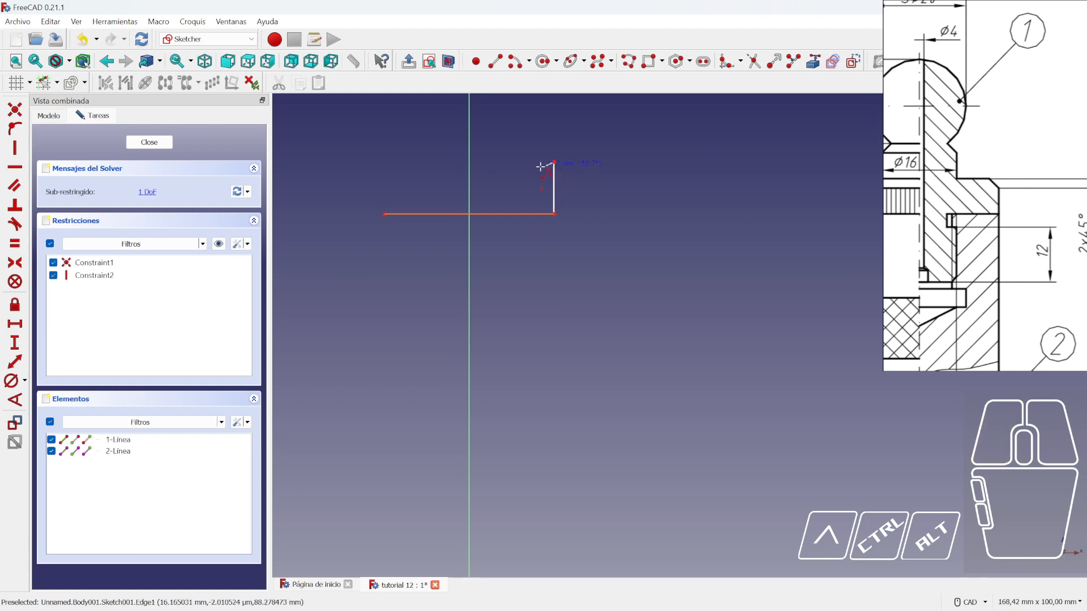
left_click(504, 163)
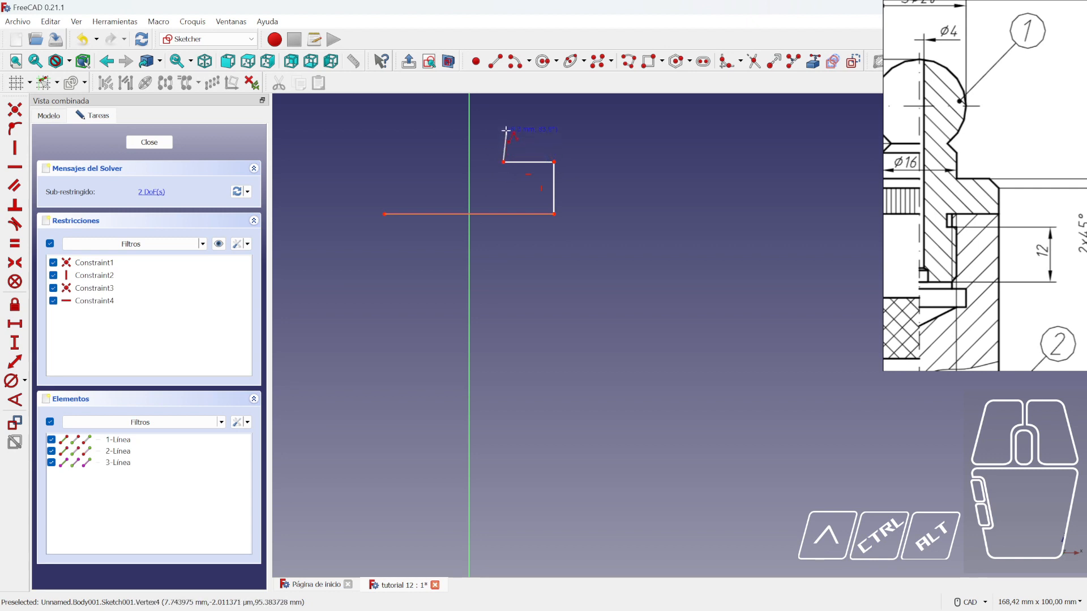
left_click(503, 133)
mouse_move(506, 136)
middle_mouse_down()
mouse_move(505, 340)
mouse_move(508, 199)
mouse_move(528, 343)
mouse_move(509, 290)
middle_mouse_up()
scroll(509, 291, "up", 3)
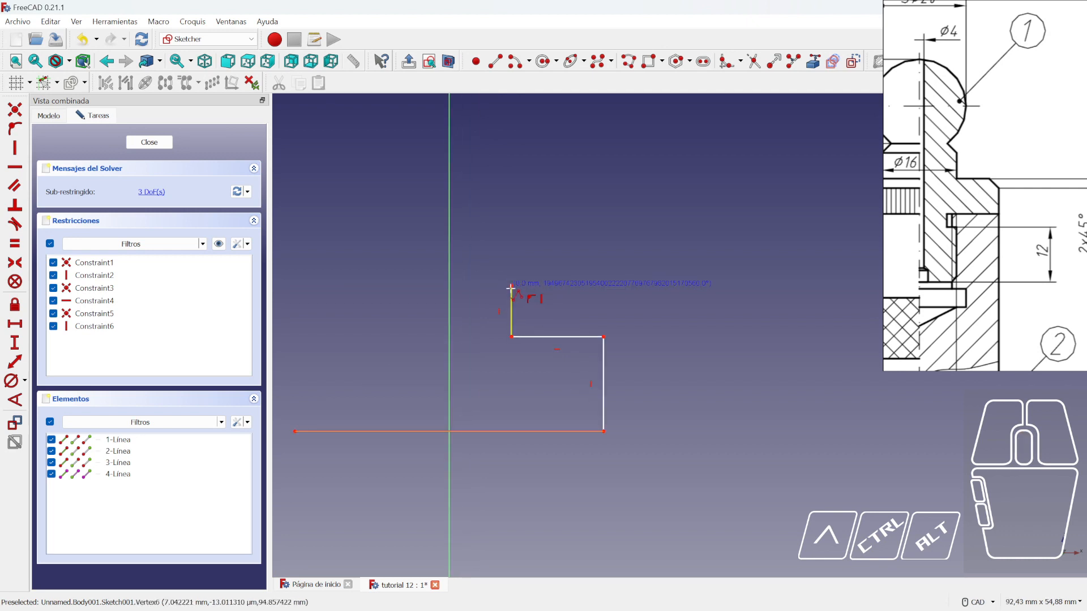
- Add a short diagonal segment and the ball-top arc ending on the vertical axis
left_click(498, 268)
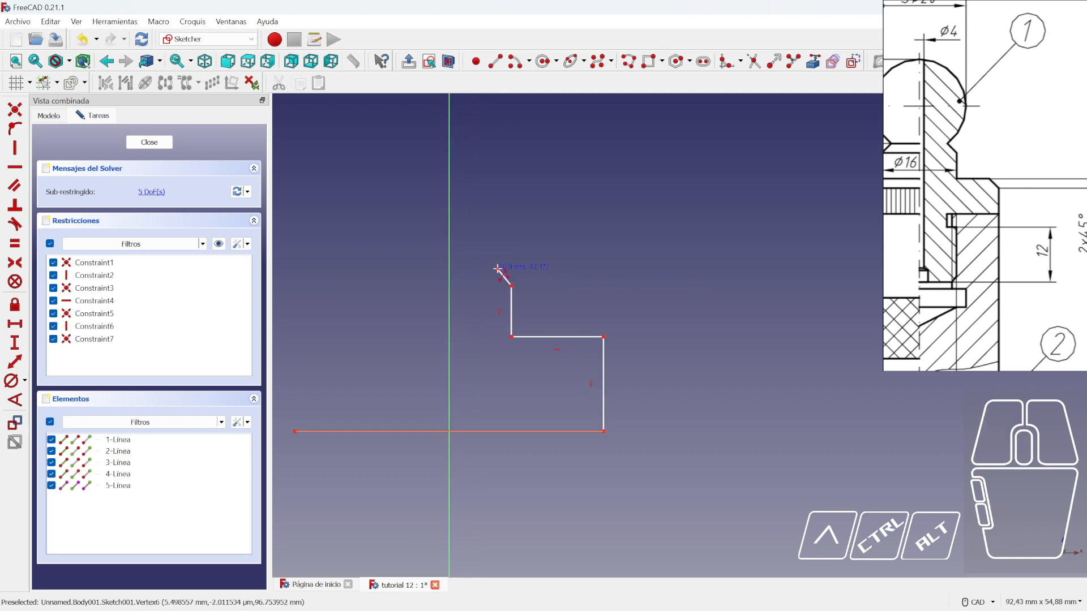
middle_click_drag(510, 215, 560, 268)
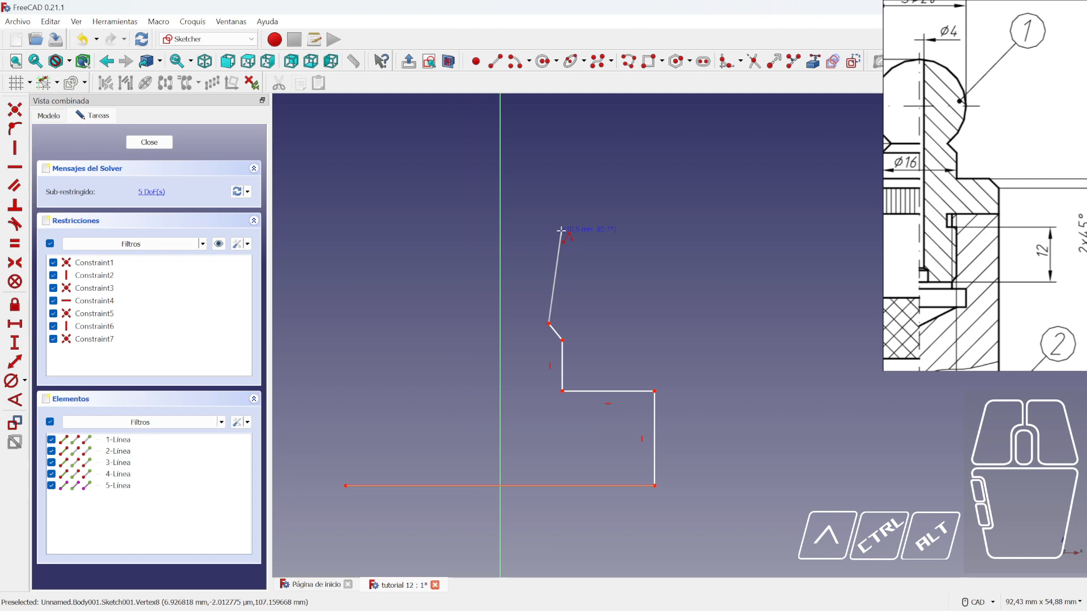
key("m")
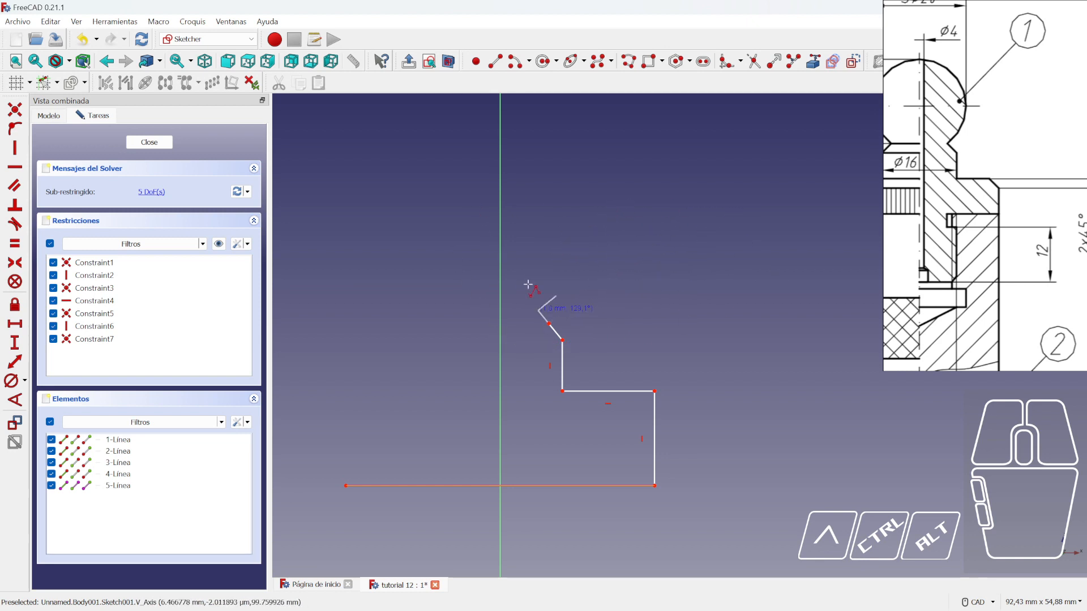
key("m")
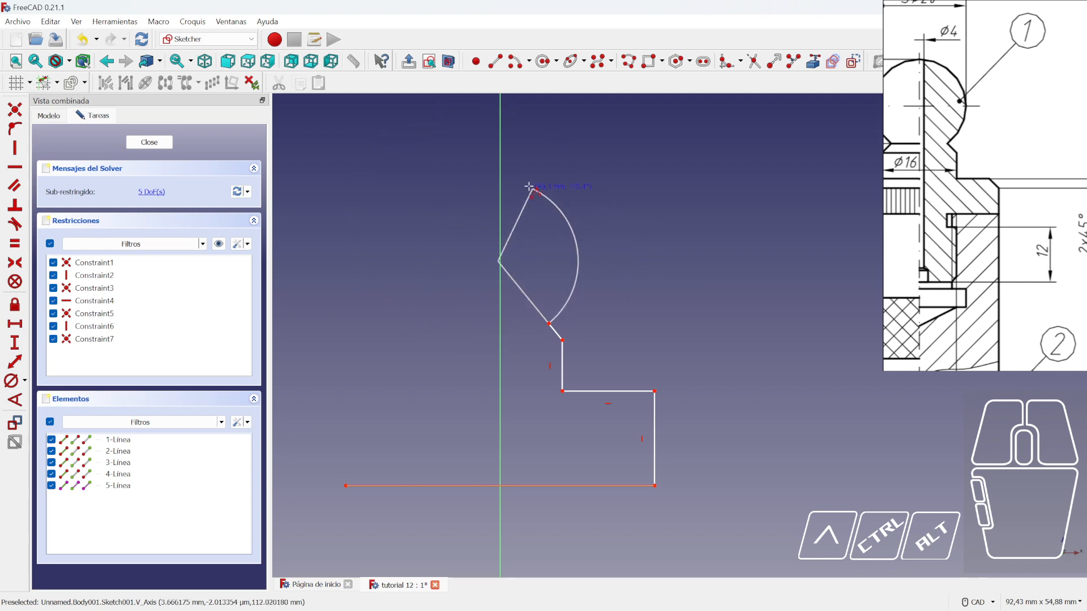
left_click(501, 175)
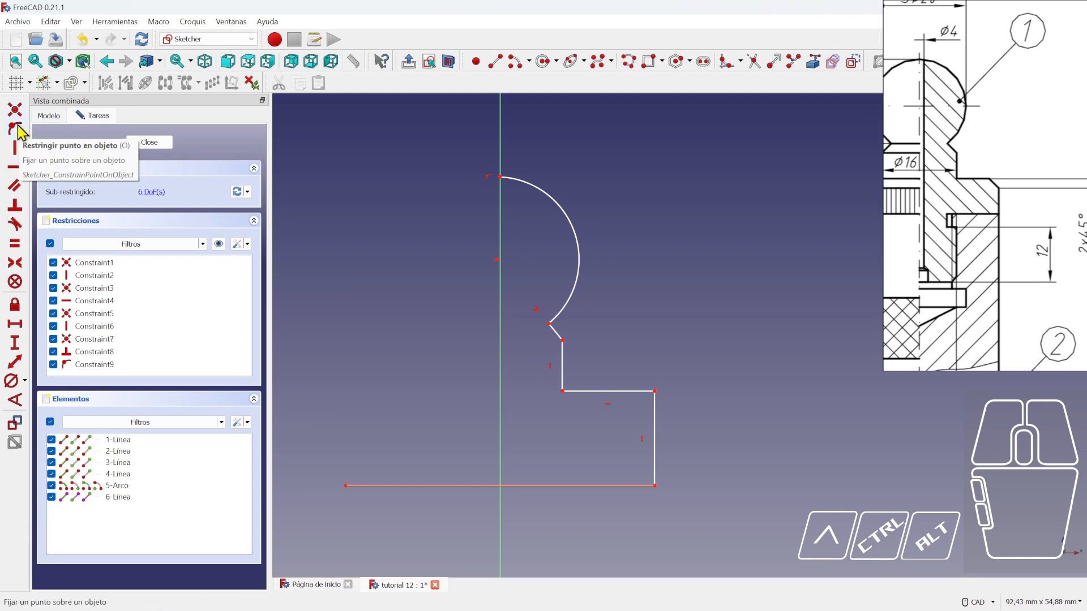
left_click(673, 220)
scroll(652, 231, "down", 2)
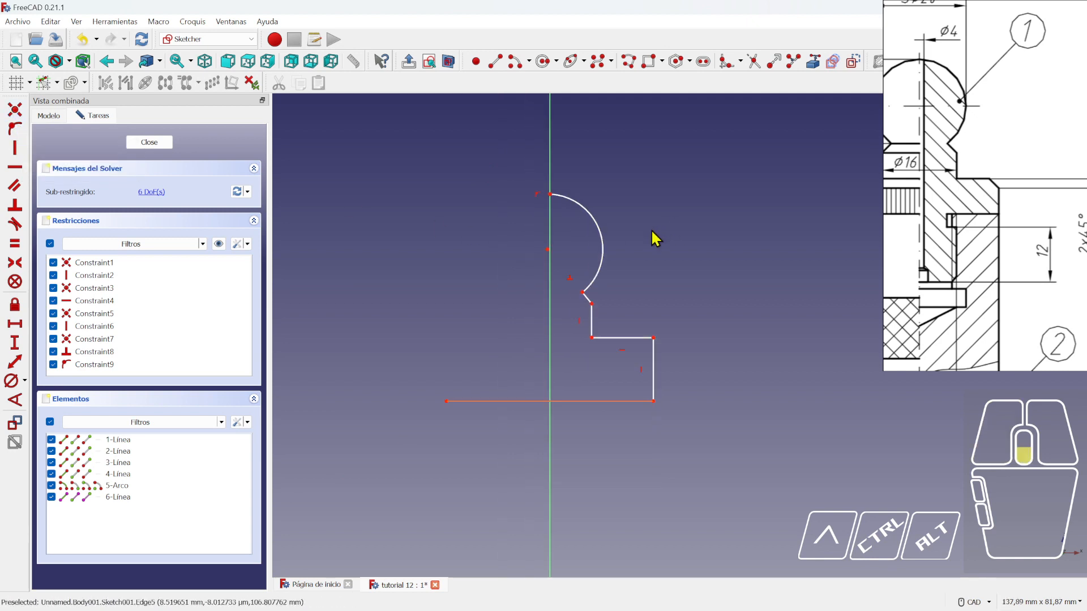
scroll(633, 288, "up", 2)
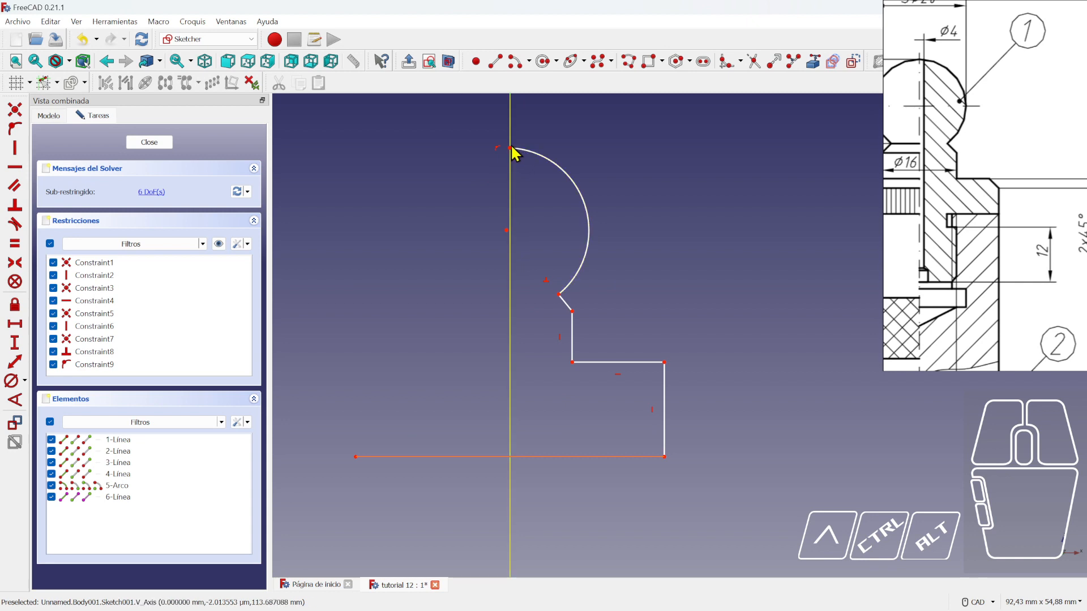
- Pull the ball-top arc's top endpoint lower along the vertical axis
mouse_move(511, 148)
left_mouse_down()
mouse_move(517, 190)
mouse_move(511, 157)
left_mouse_up()
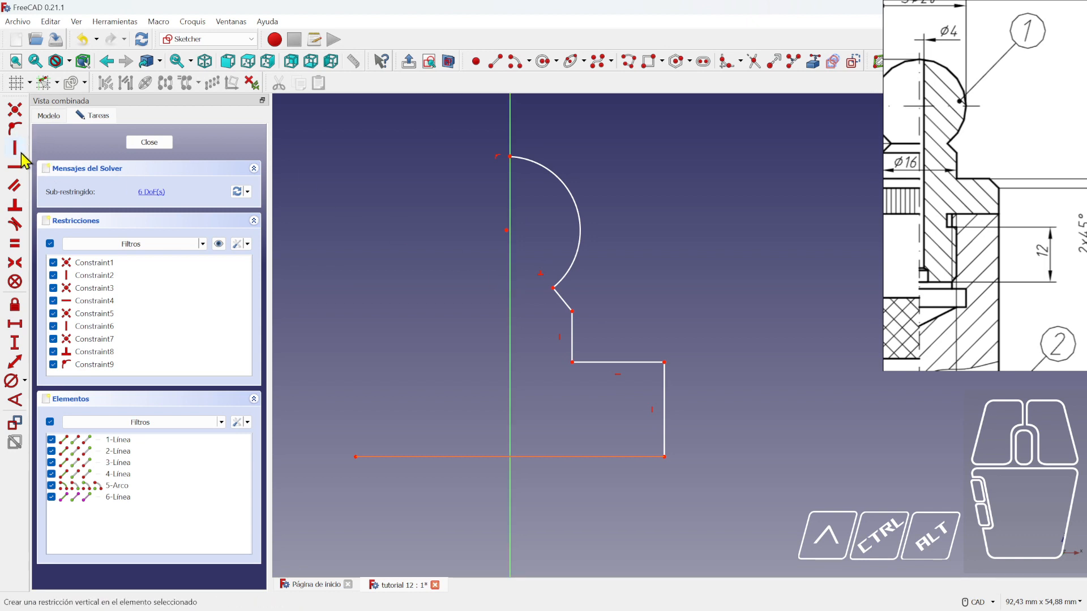
left_click(495, 61)
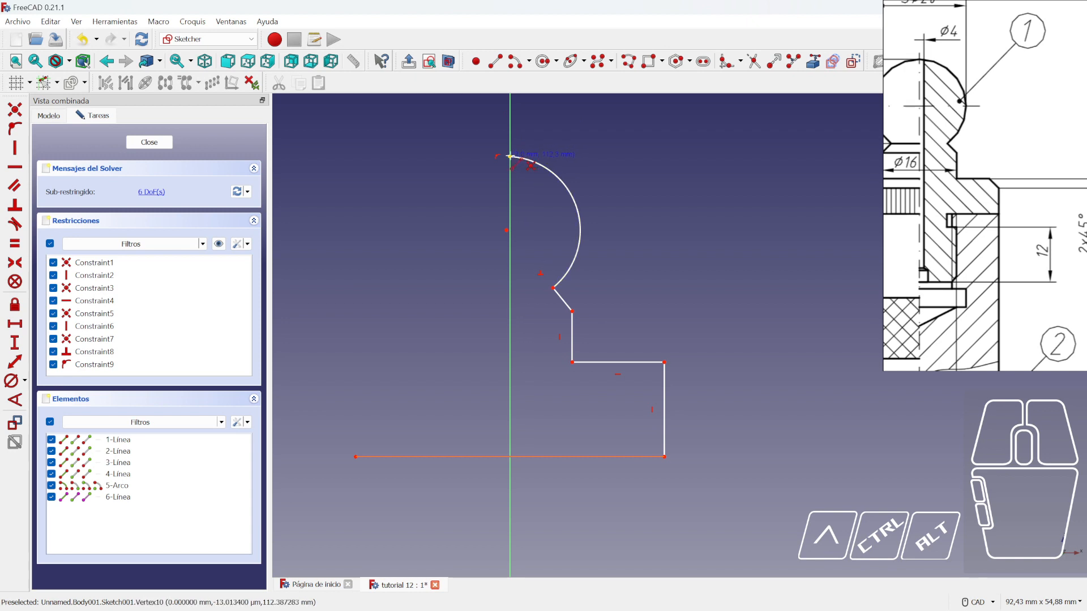
left_click(510, 157)
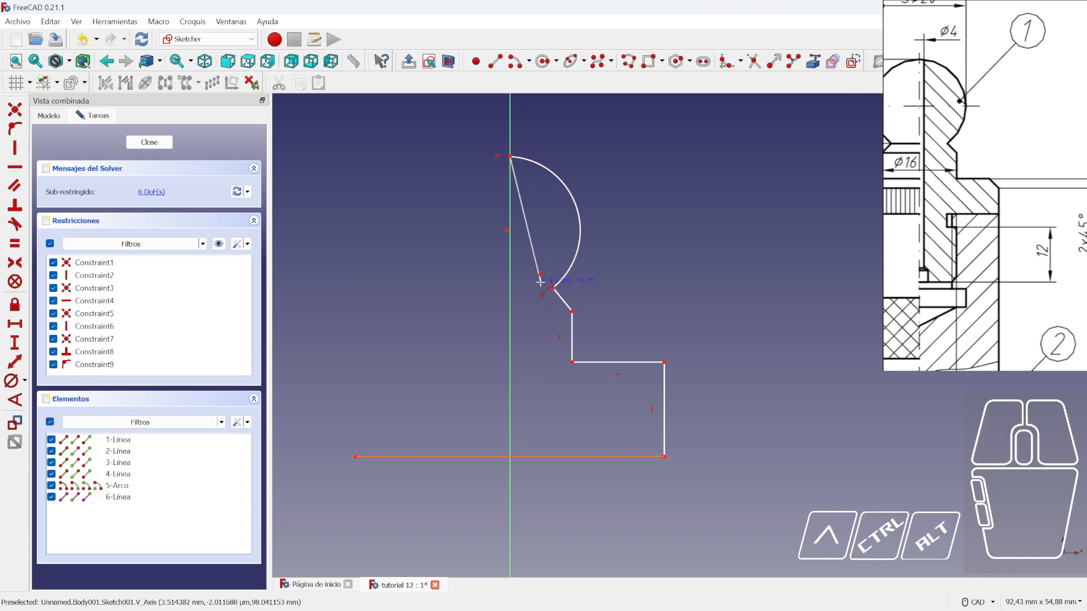
right_click(538, 290)
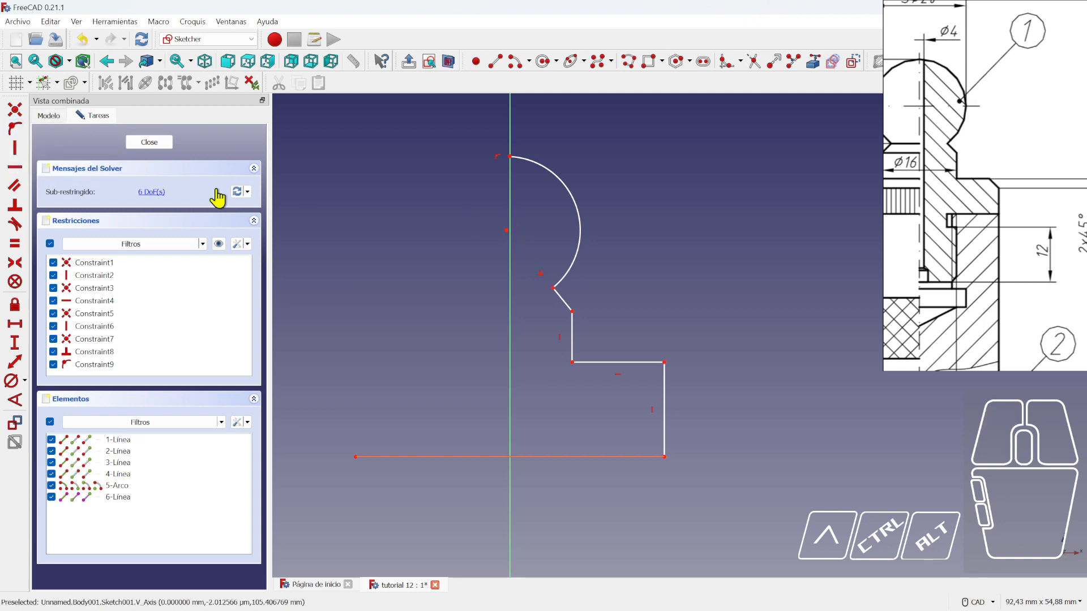
- Constrain the arc's centre point onto the vertical sketch axis
left_click(506, 231)
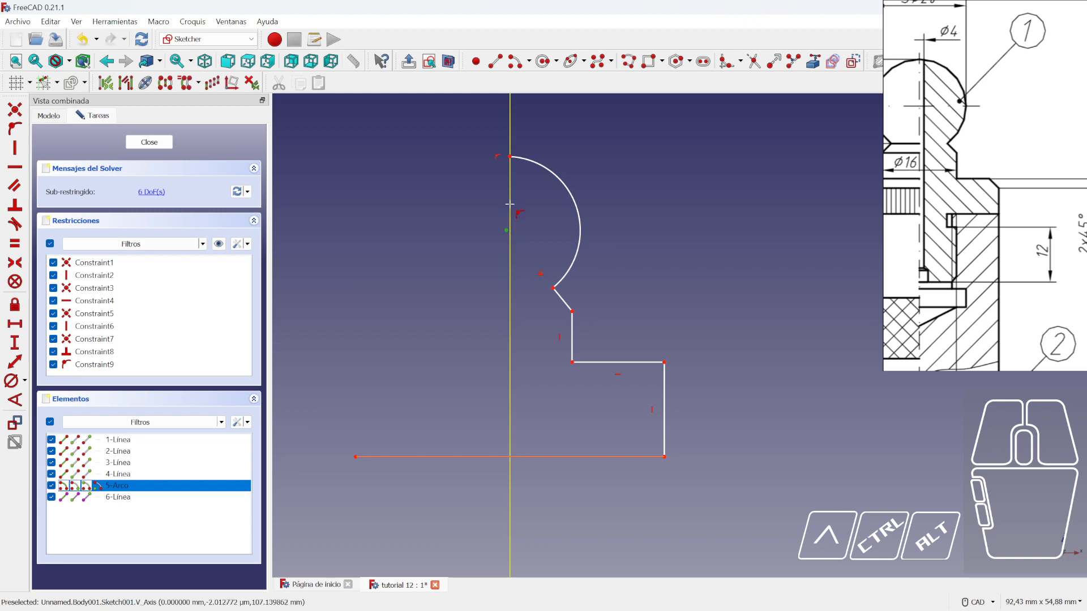
left_click(509, 204)
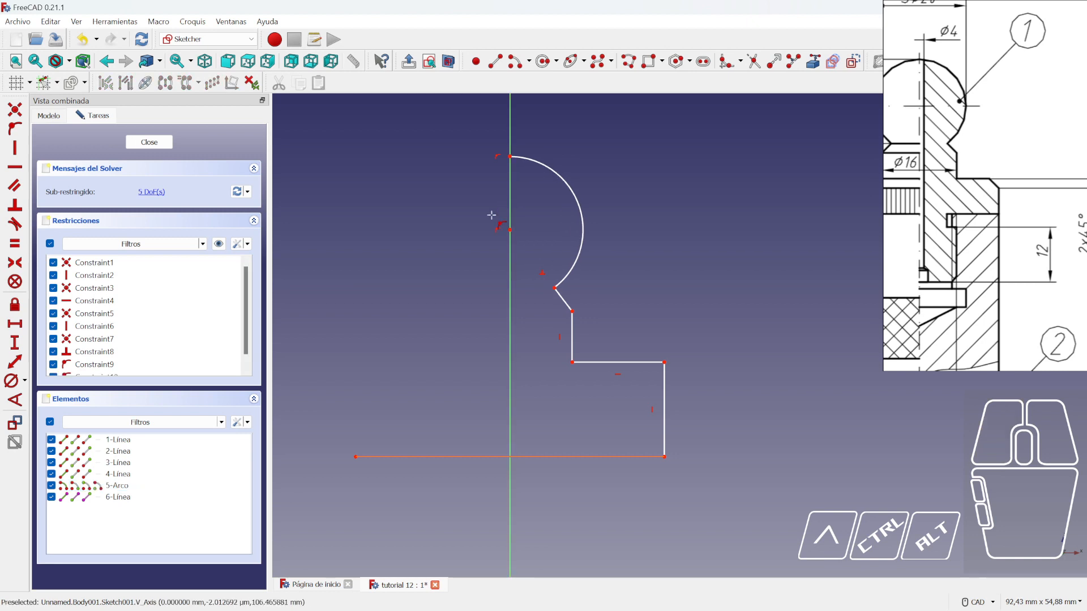
scroll(516, 241, "down", 1)
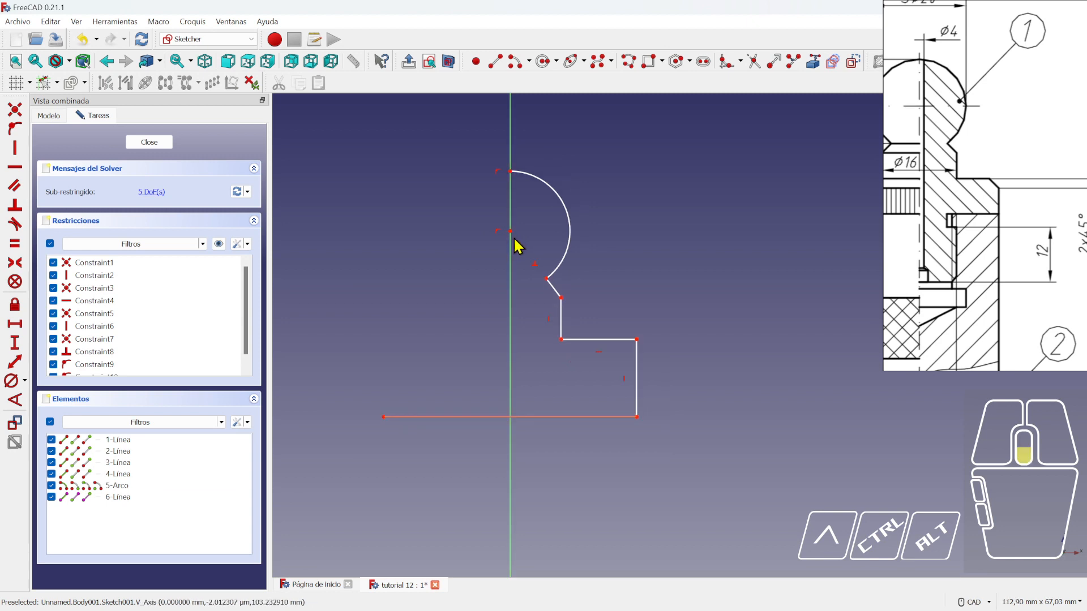
middle_click_drag(718, 440, 679, 393)
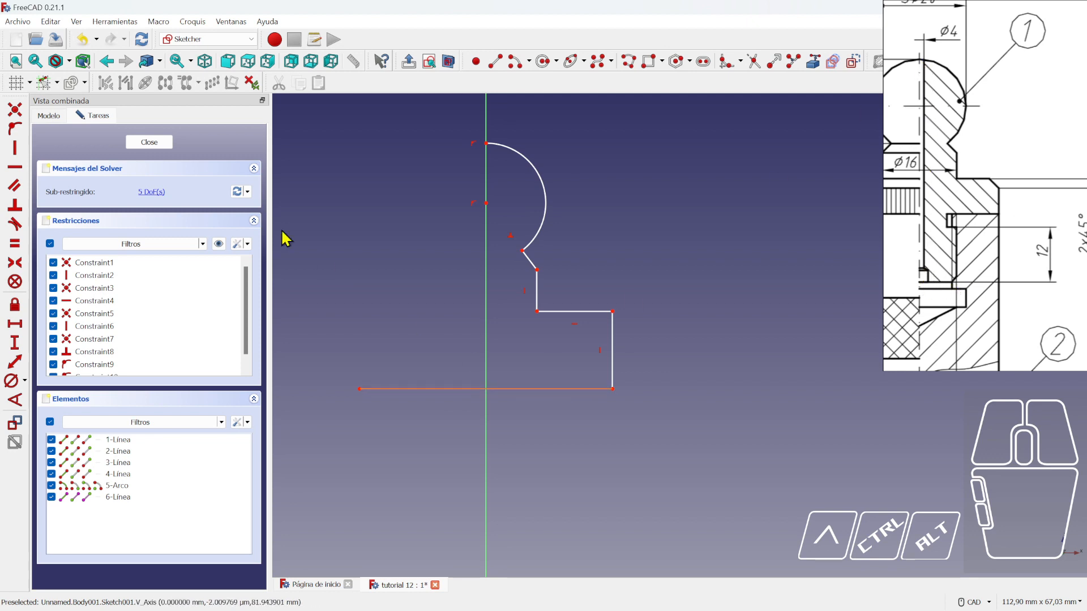
- Start a polyline at the base line's right end, running left, down, then a short step right
left_click(628, 60)
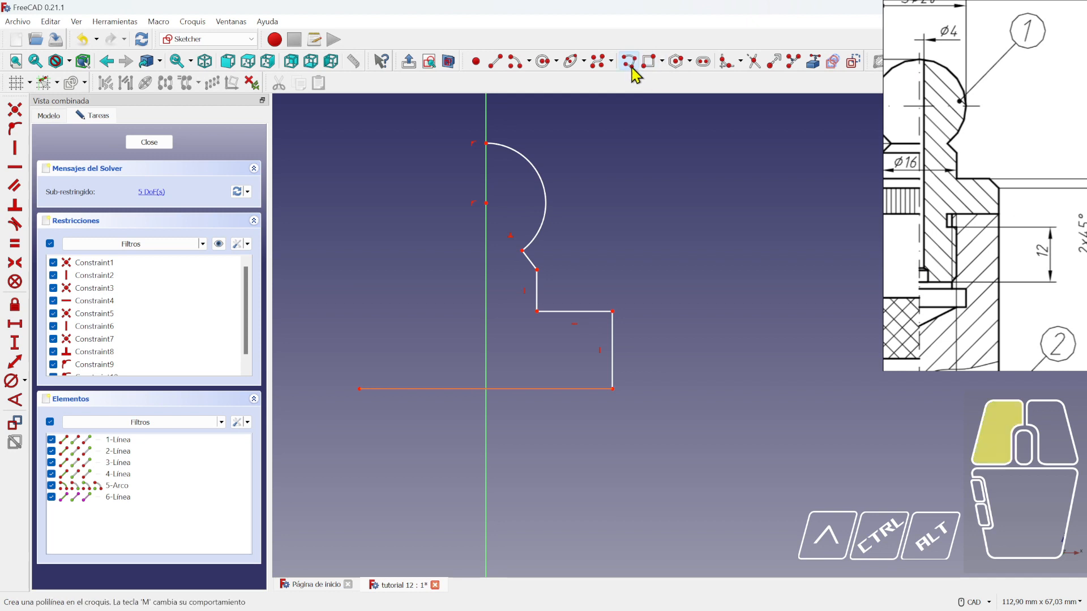
left_click(614, 390)
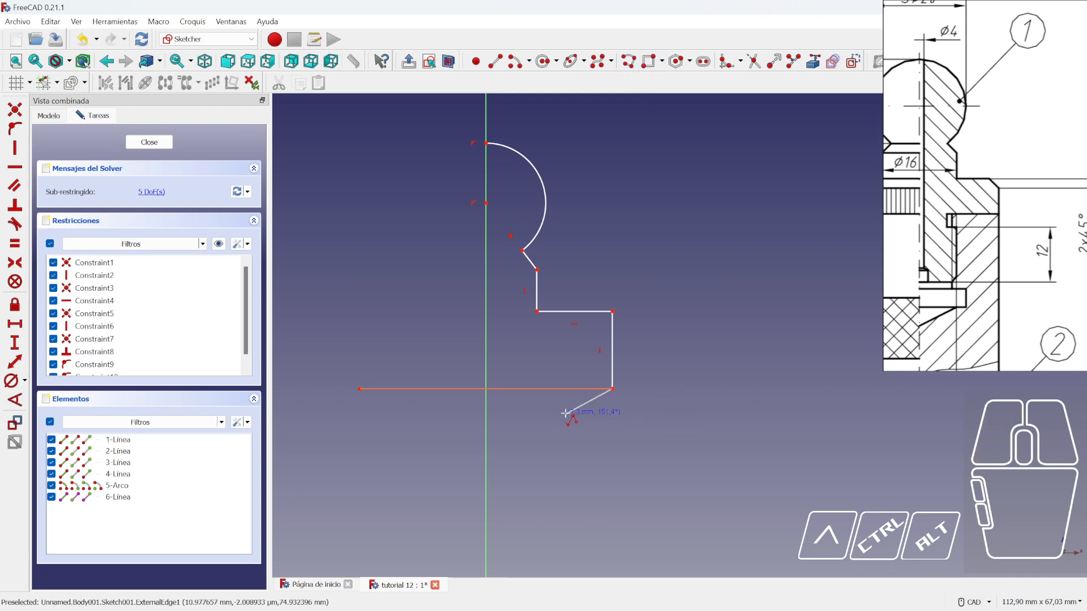
left_click(520, 390)
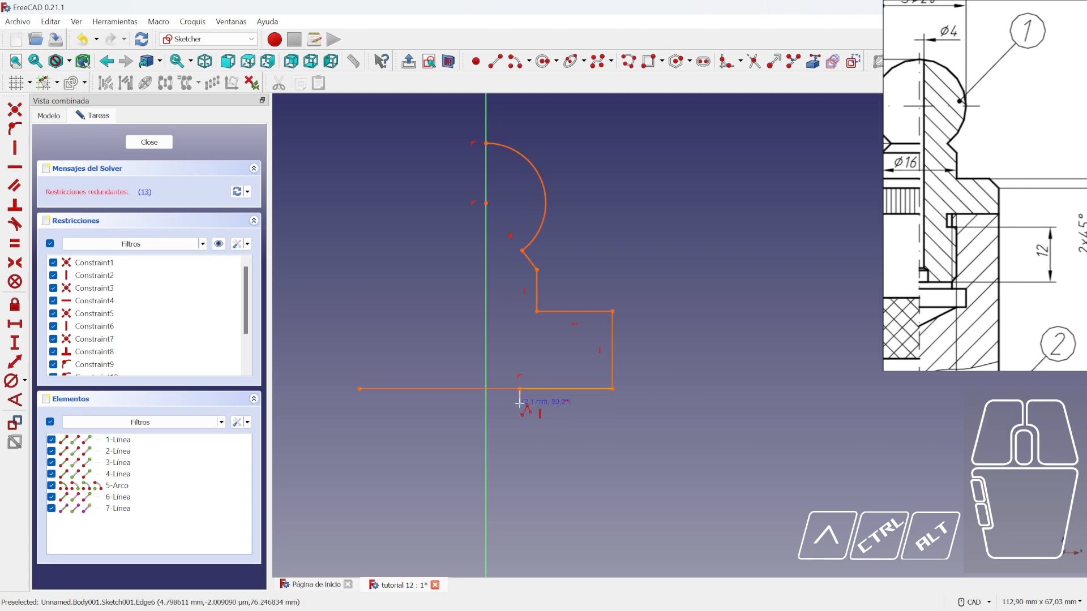
left_click(520, 404)
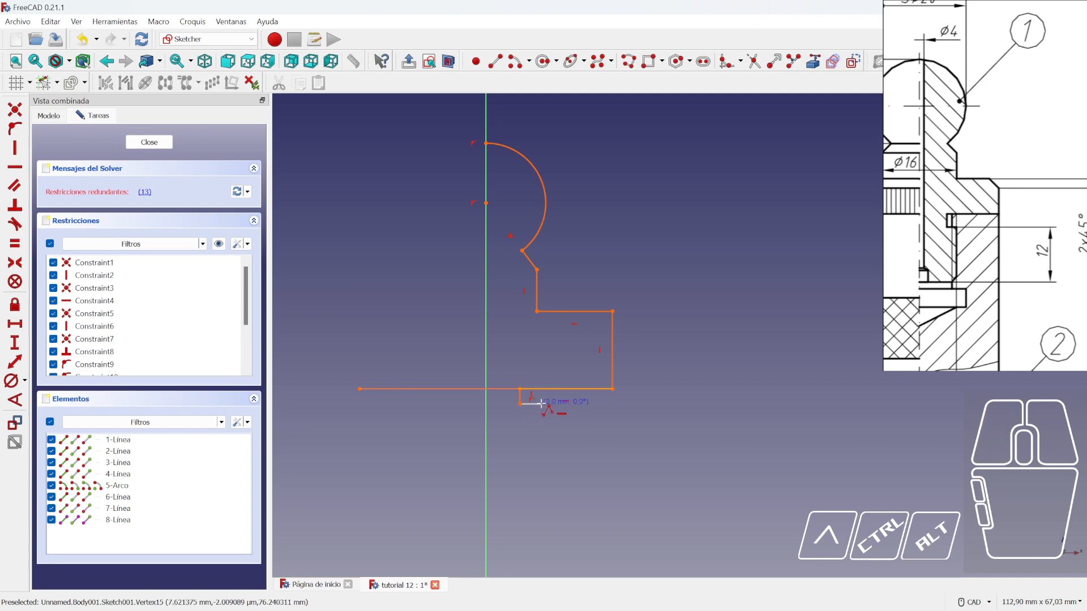
left_click(542, 403)
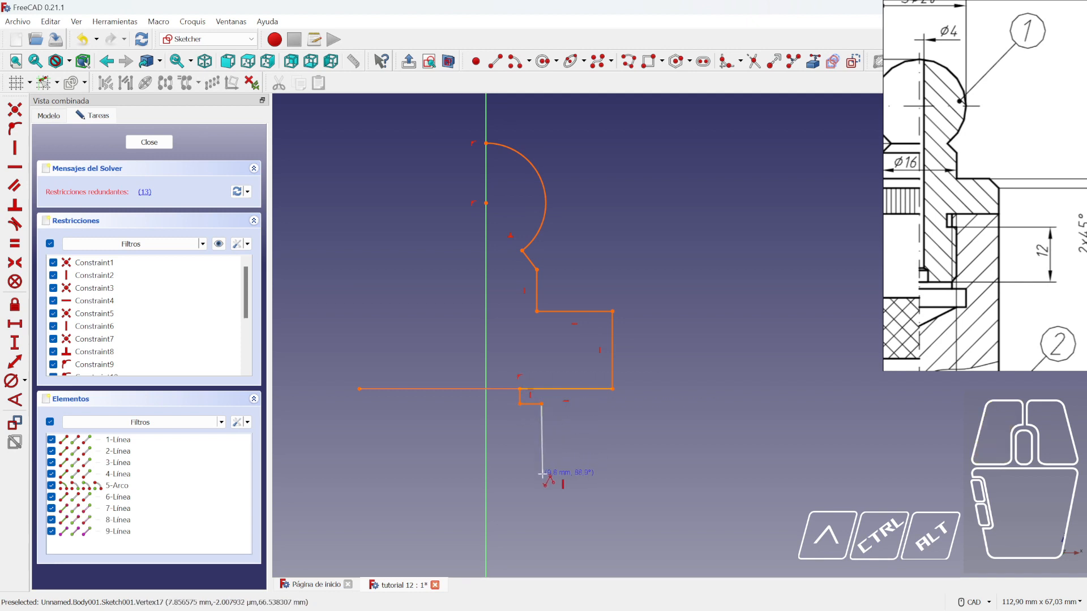
- Add the threaded section's drop, chamfered bottom edge, and a long vertical line to the ball top
left_click(543, 475)
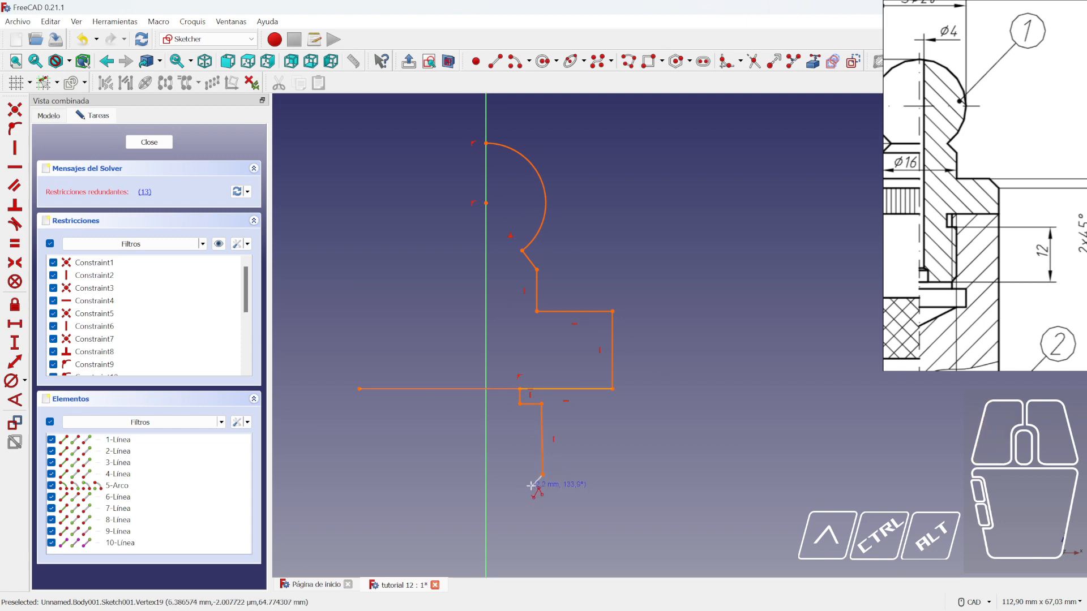
left_click(531, 485)
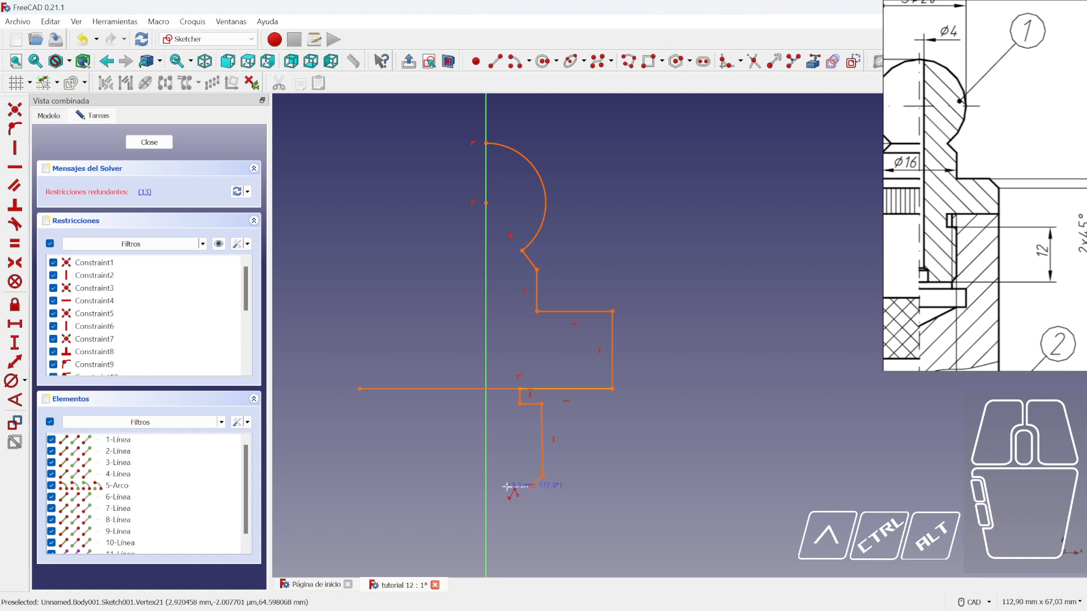
left_click(507, 486)
left_click(506, 469)
left_click(500, 459)
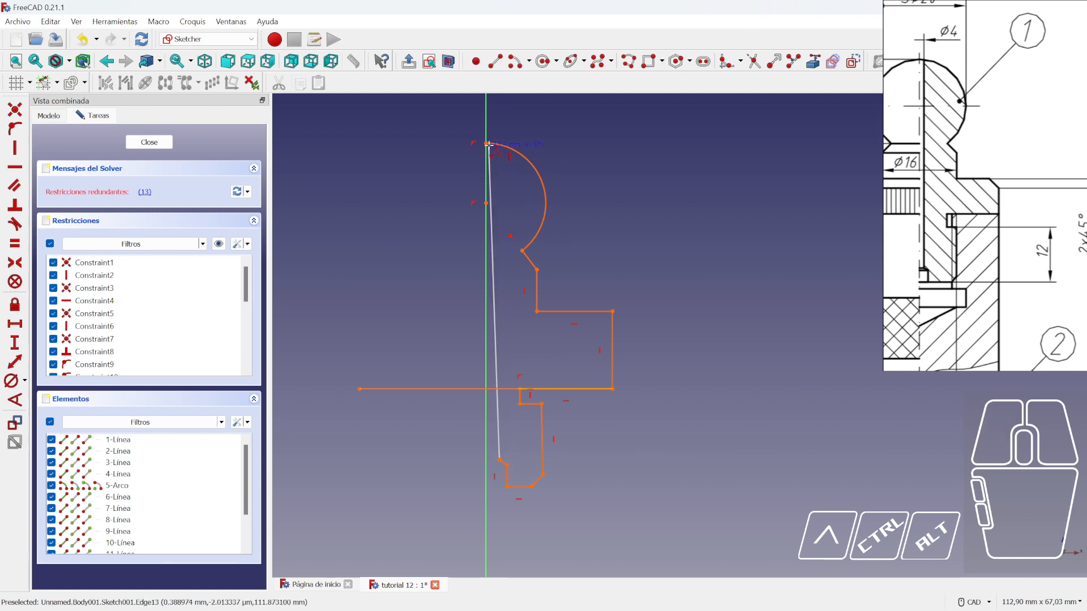
left_click(499, 150)
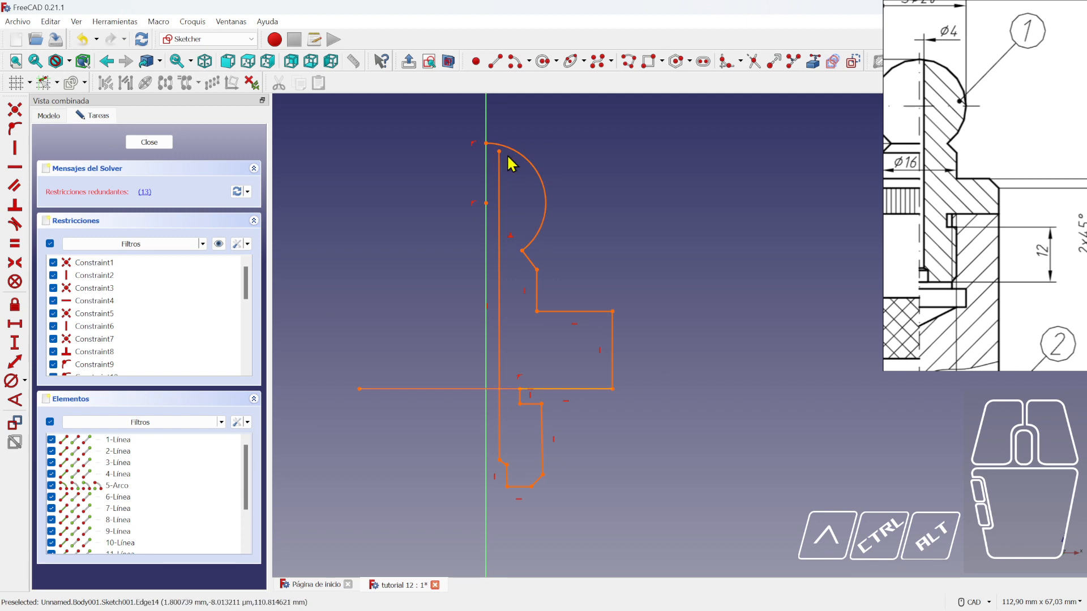
scroll(530, 229, "down", 1)
scroll(531, 314, "up", 1)
middle_click_drag(592, 336, 607, 326)
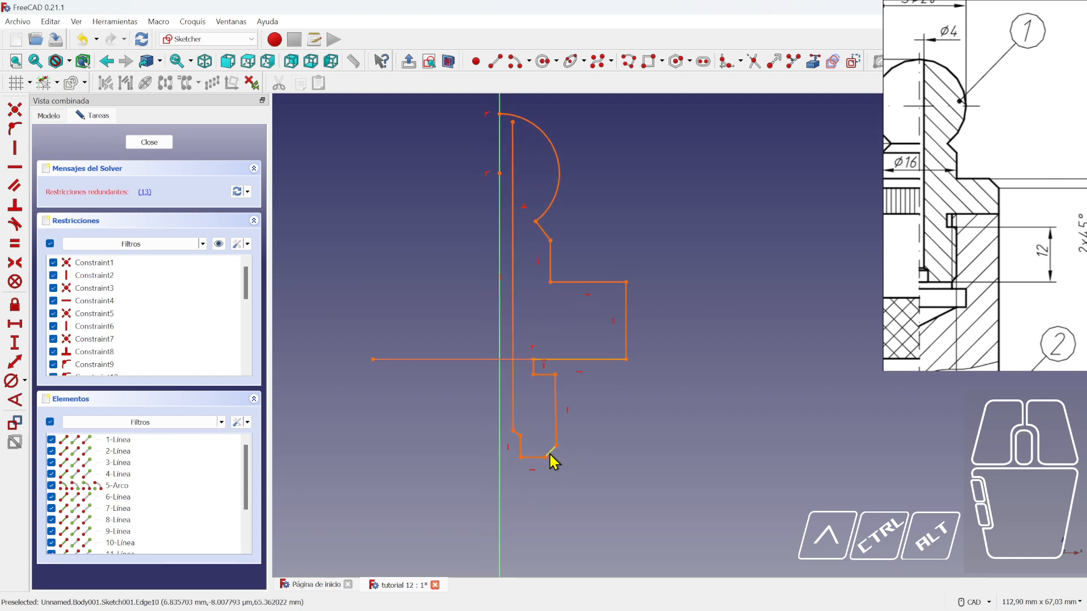
middle_click_drag(502, 227, 498, 325)
scroll(498, 314, "up", 1)
scroll(509, 213, "up", 3)
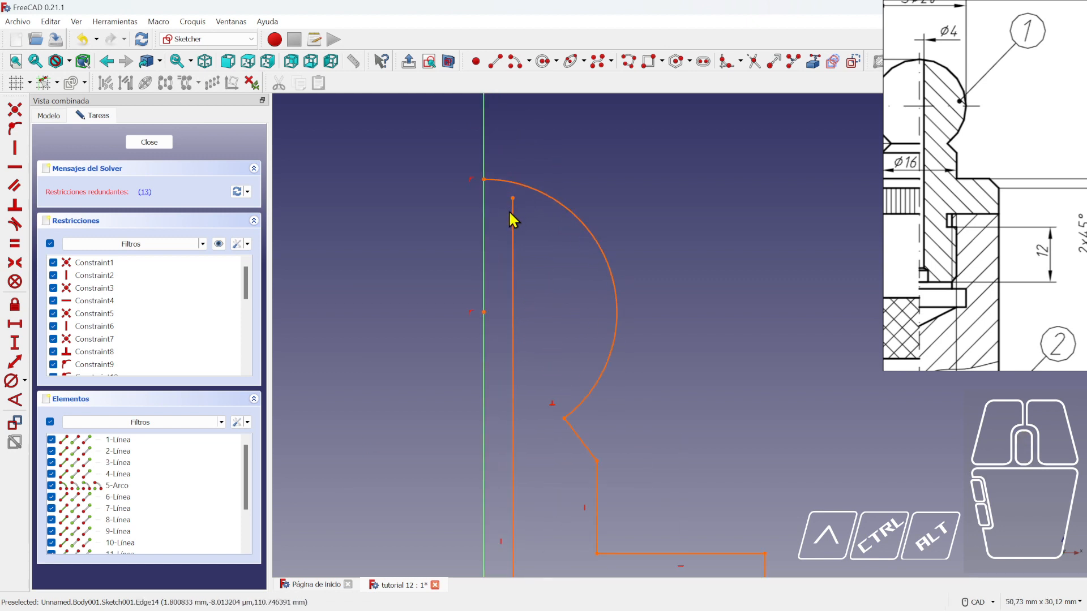
scroll(509, 219, "down", 3)
mouse_move(550, 437)
middle_mouse_down()
mouse_move(540, 349)
mouse_move(537, 468)
middle_mouse_up()
scroll(481, 250, "up", 1)
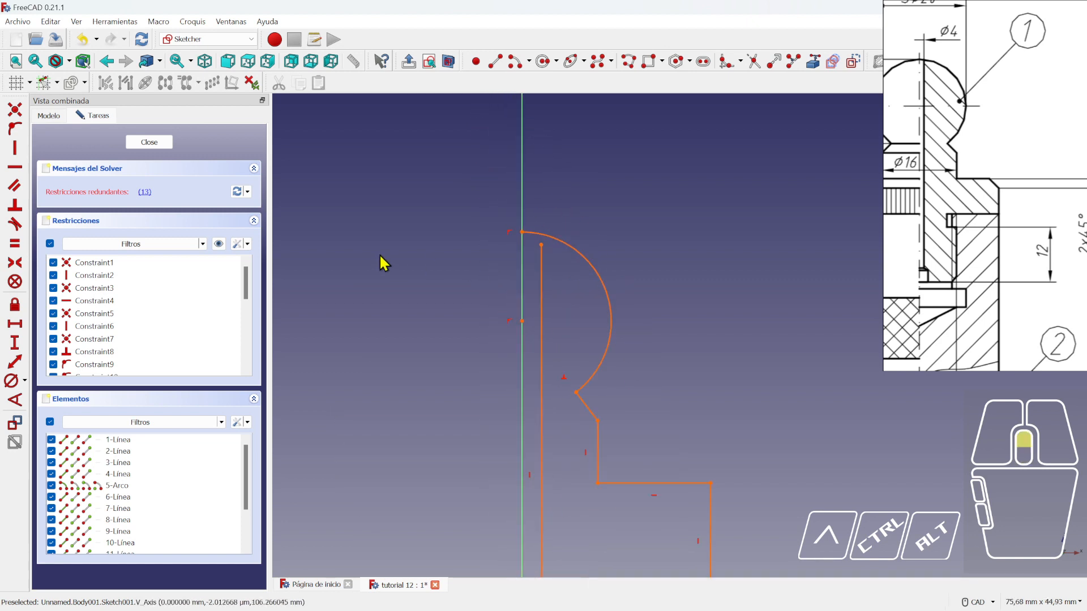
left_click(15, 130)
left_click(540, 245)
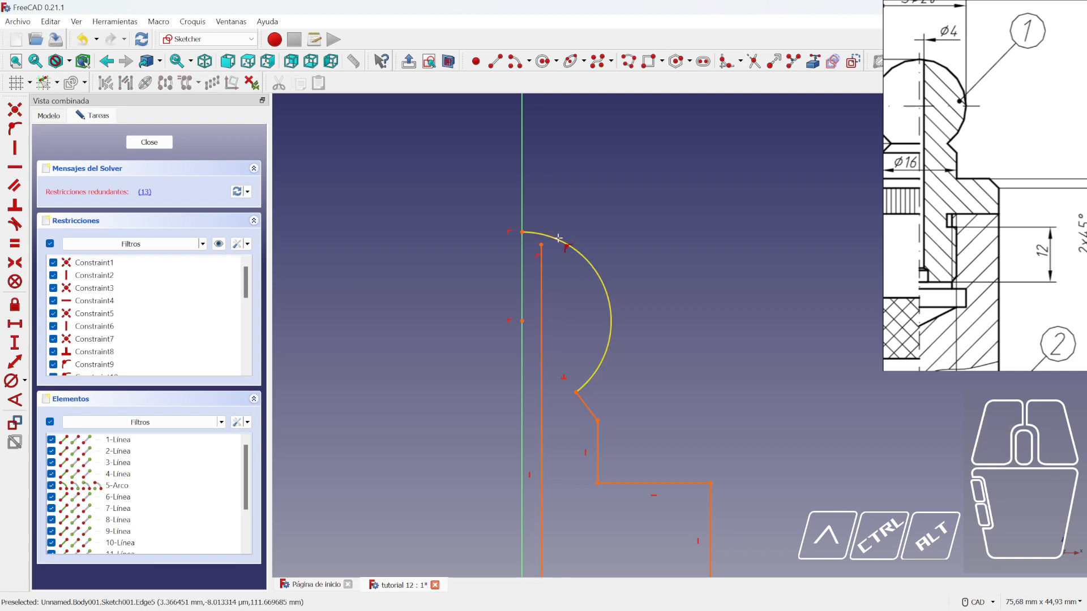
left_click(556, 245)
right_click(543, 252)
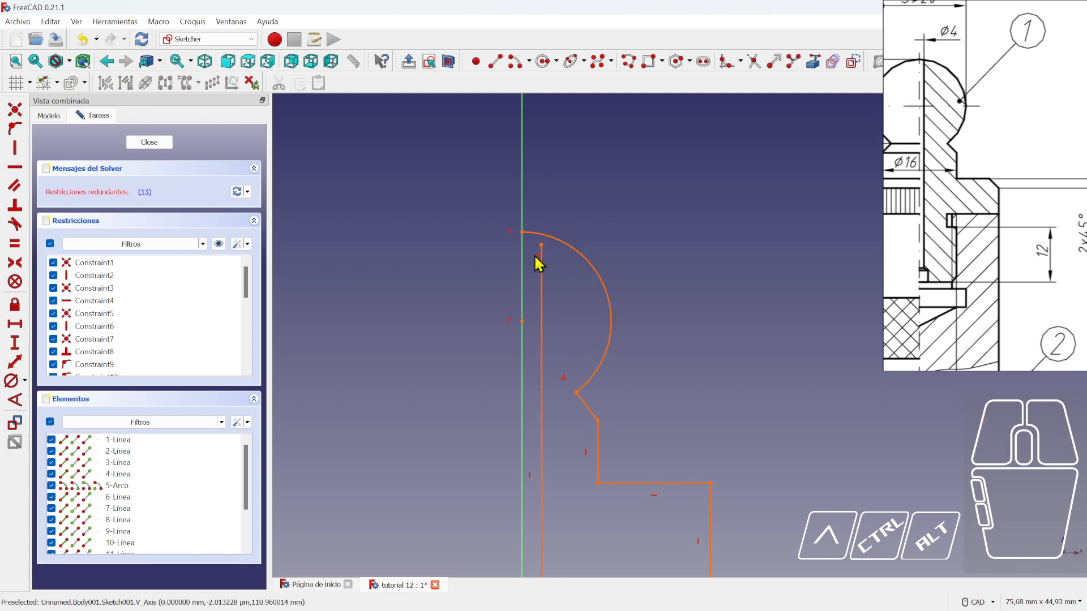
left_click(539, 260)
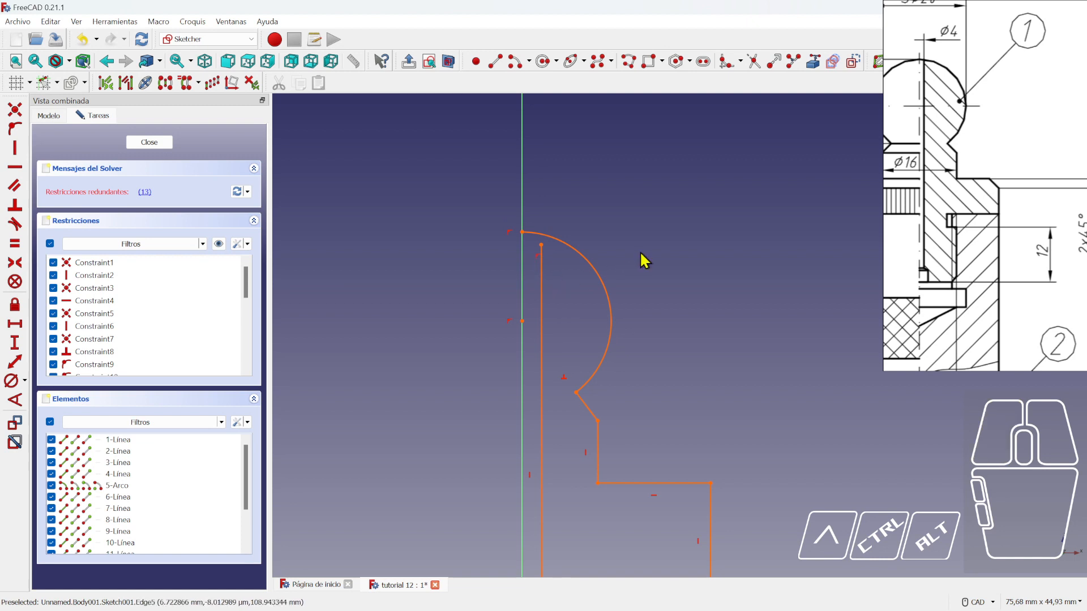
scroll(566, 258, "up", 1)
key("Delete")
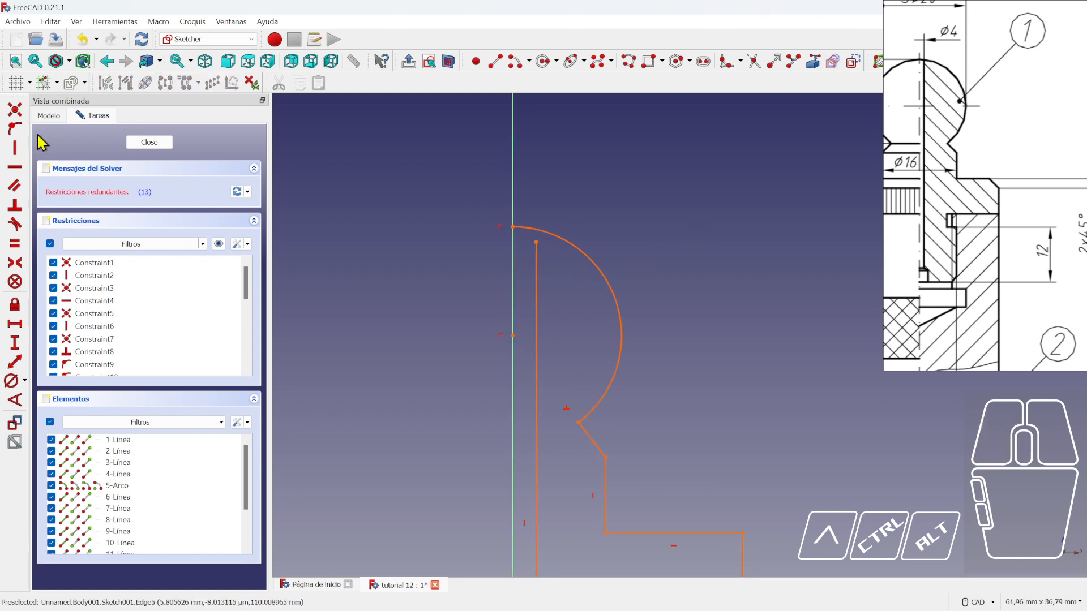
left_click(15, 109)
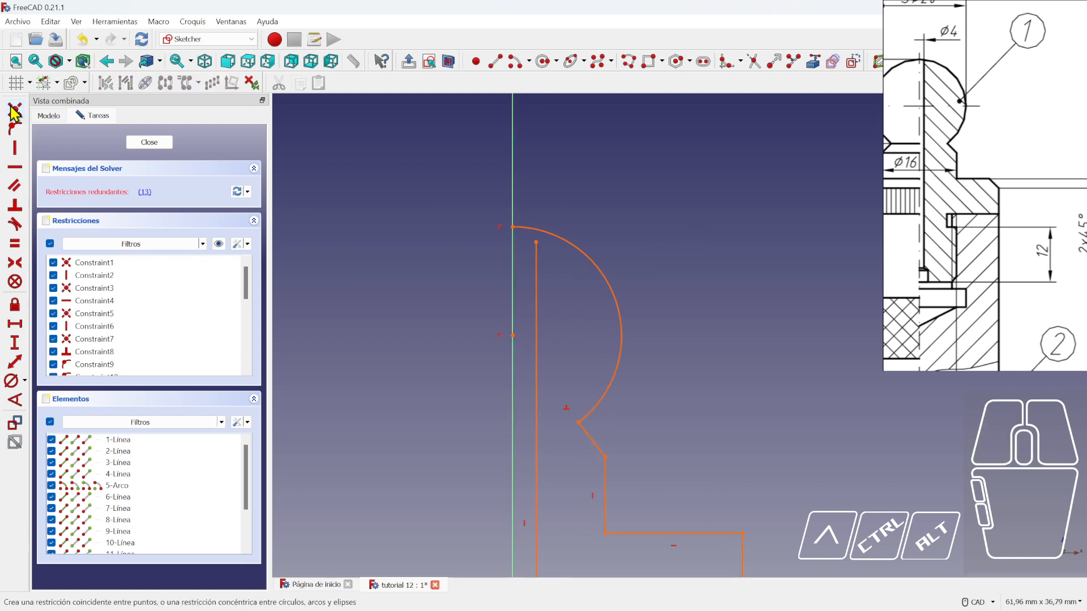
left_click(536, 243)
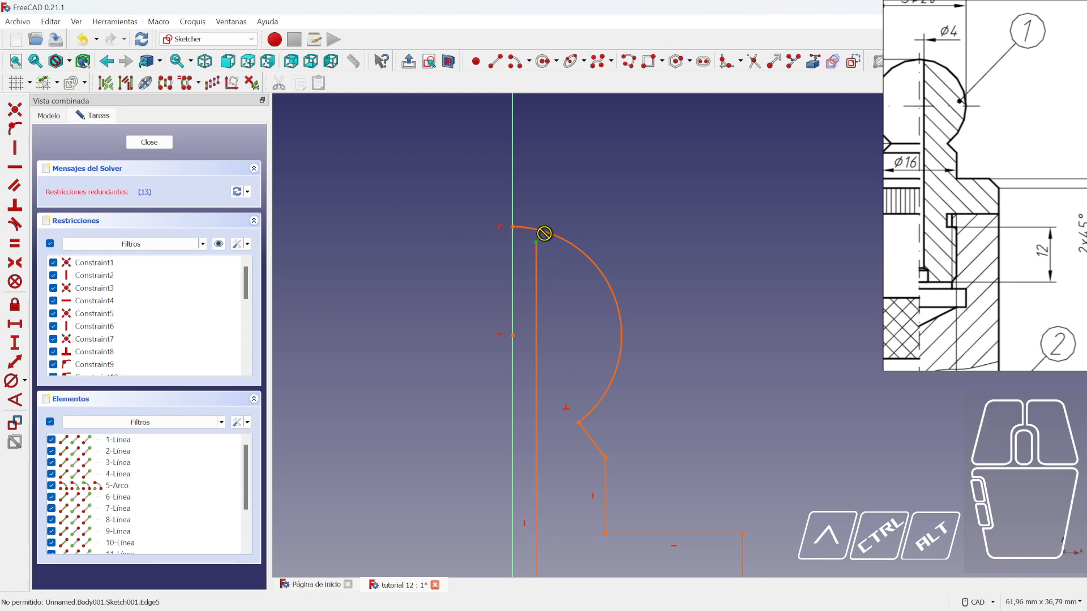
right_click(556, 256)
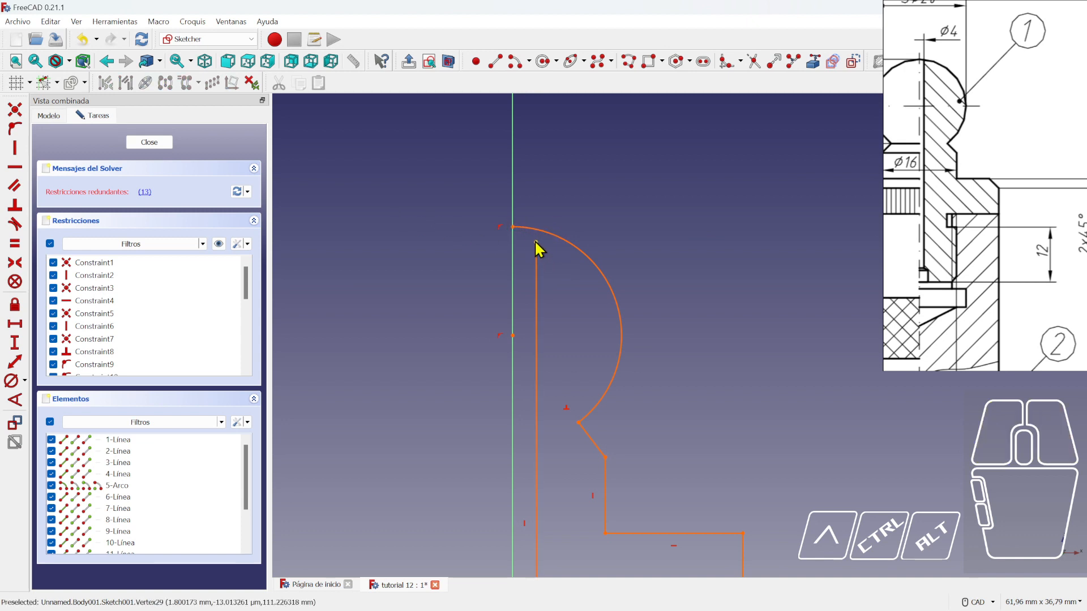
left_click(536, 242)
key("t")
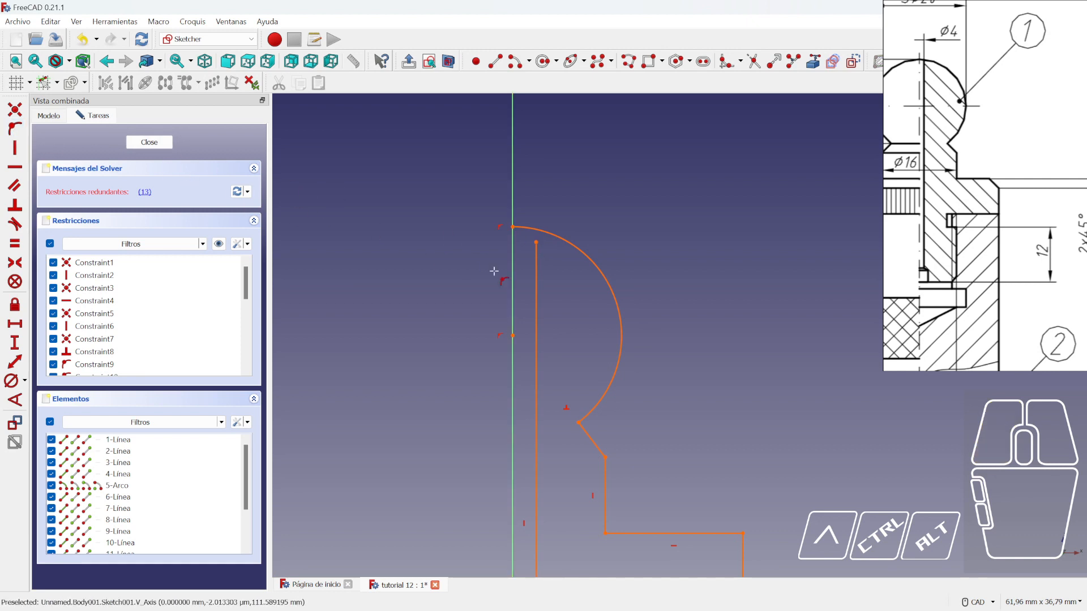
left_click(538, 241)
right_click(538, 244)
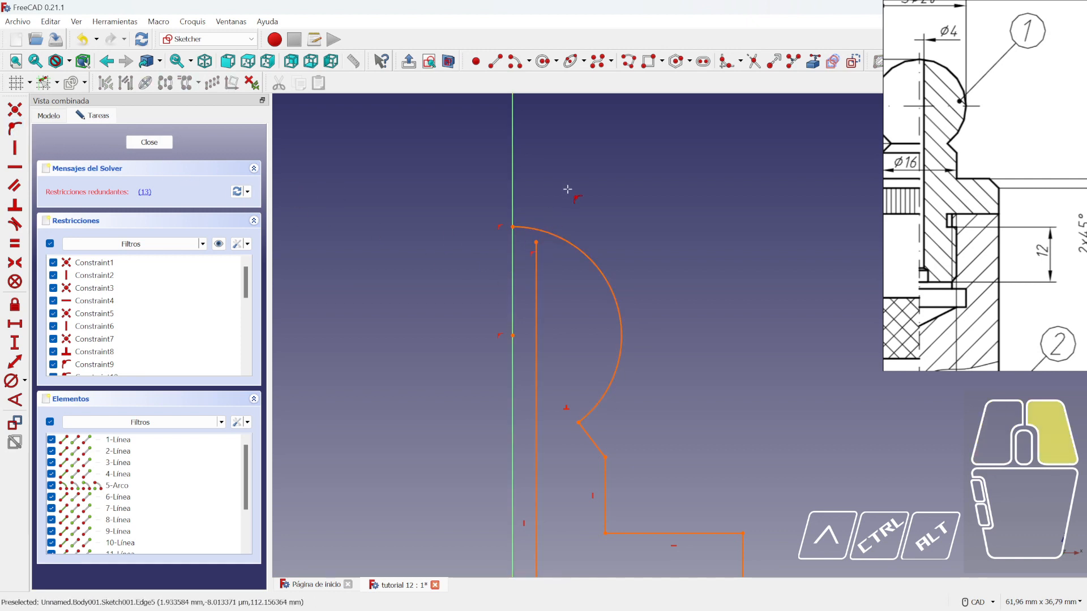
mouse_move(537, 242)
left_mouse_down()
mouse_move(550, 242)
mouse_move(526, 234)
mouse_move(533, 250)
mouse_move(527, 236)
left_mouse_up()
scroll(548, 243, "up", 2)
scroll(548, 244, "down", 1)
scroll(727, 297, "down", 1)
left_click(726, 299)
scroll(663, 266, "down", 3)
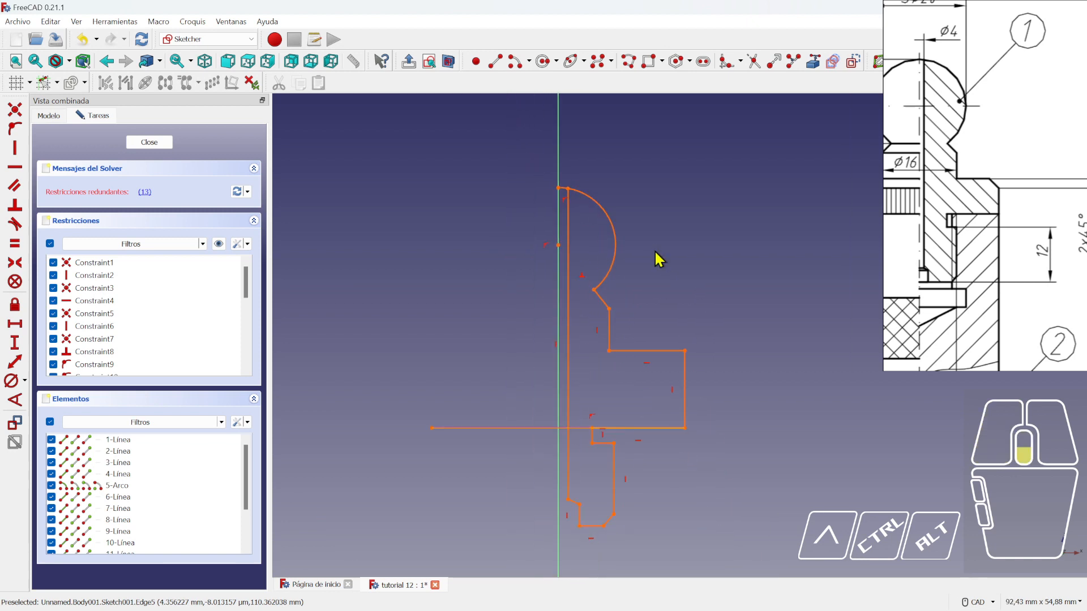
scroll(651, 266, "up", 1)
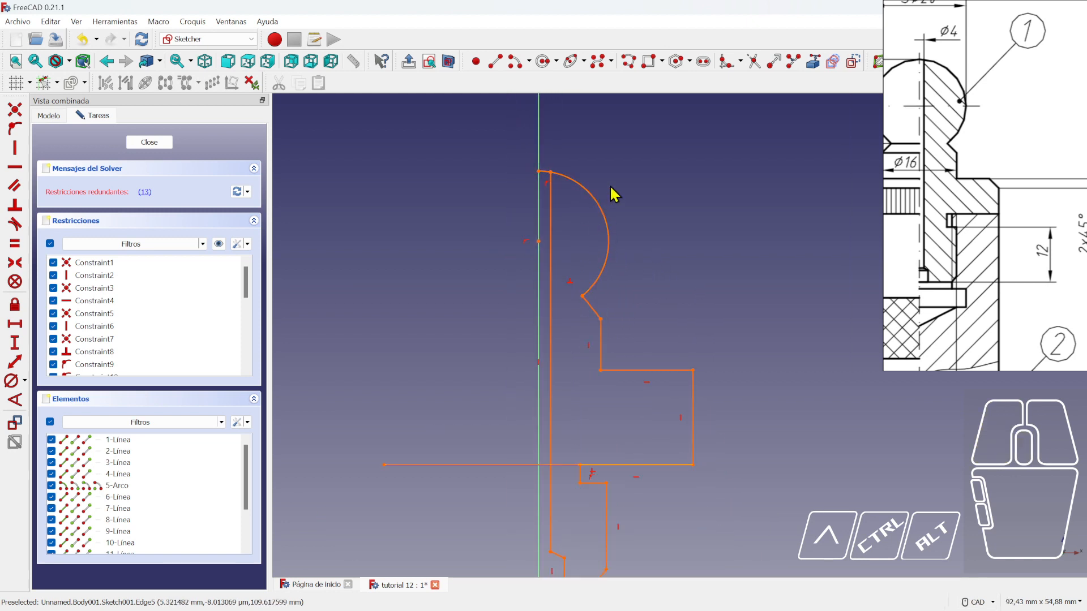
scroll(529, 165, "up", 4)
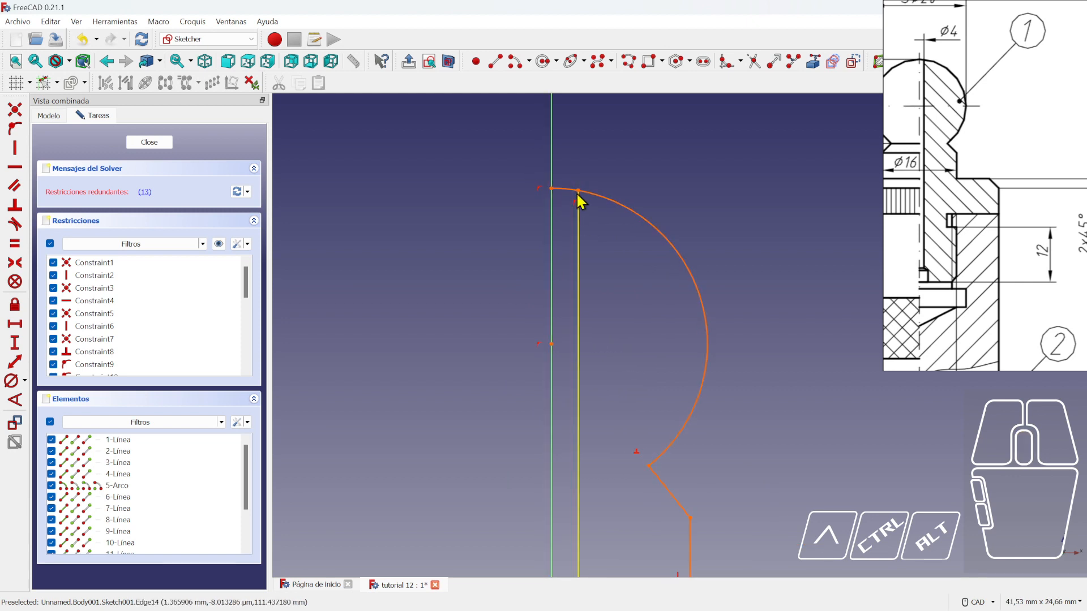
scroll(609, 213, "down", 3)
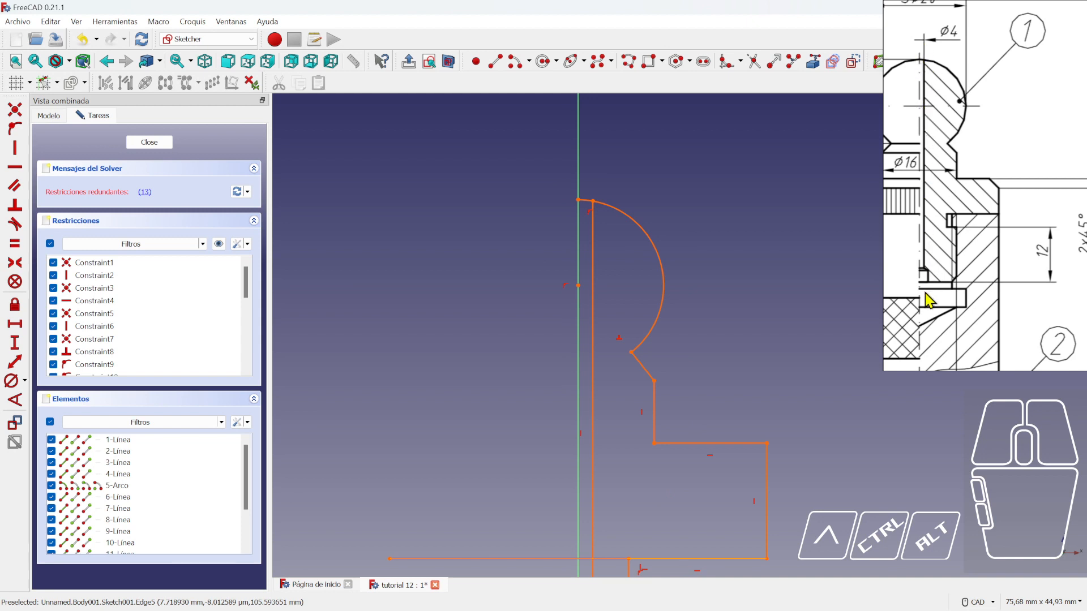
scroll(932, 288, "down", 2)
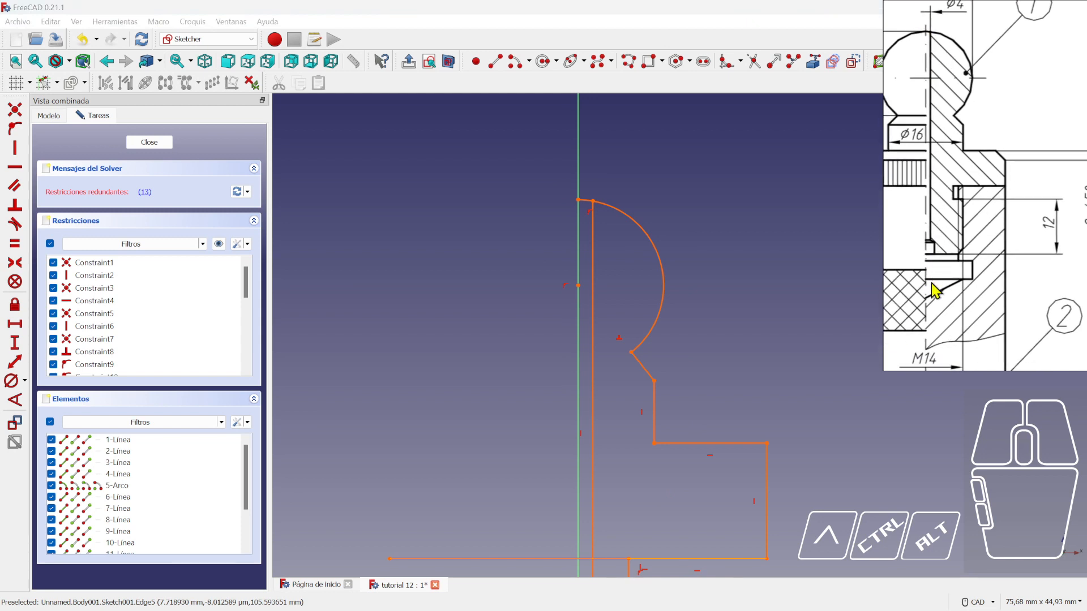
scroll(604, 291, "down", 1)
scroll(697, 262, "down", 1)
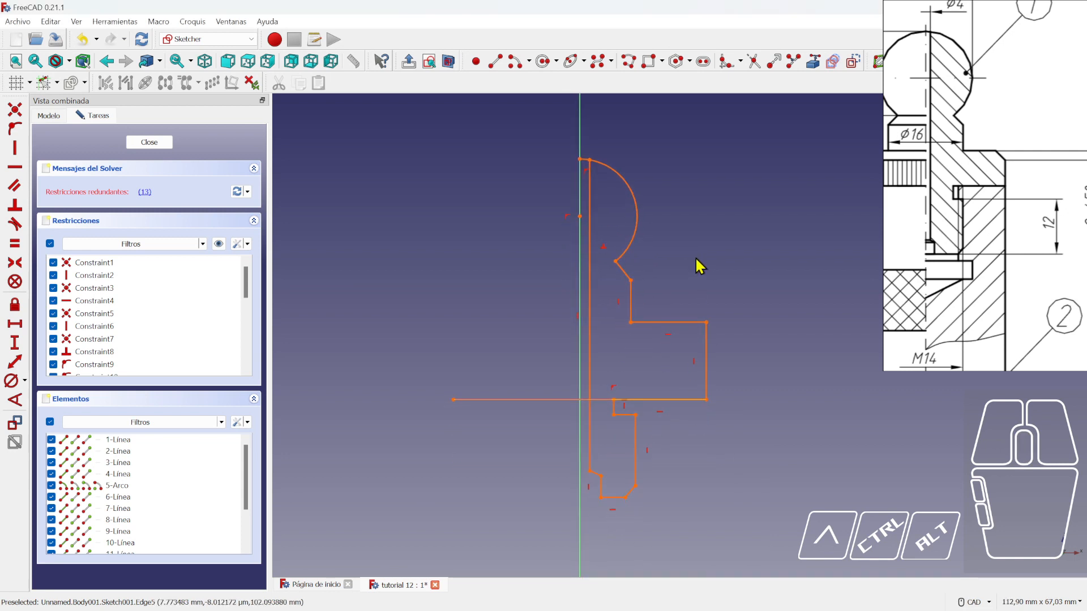
scroll(692, 254, "down", 1)
scroll(1002, 274, "down", 2)
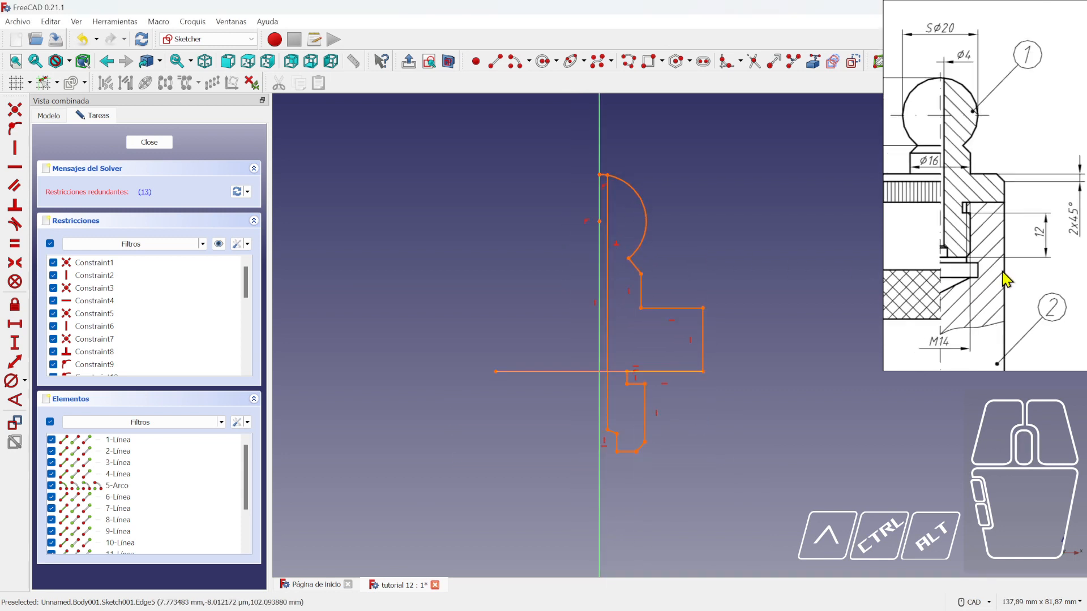
scroll(688, 391, "up", 1)
scroll(657, 408, "up", 1)
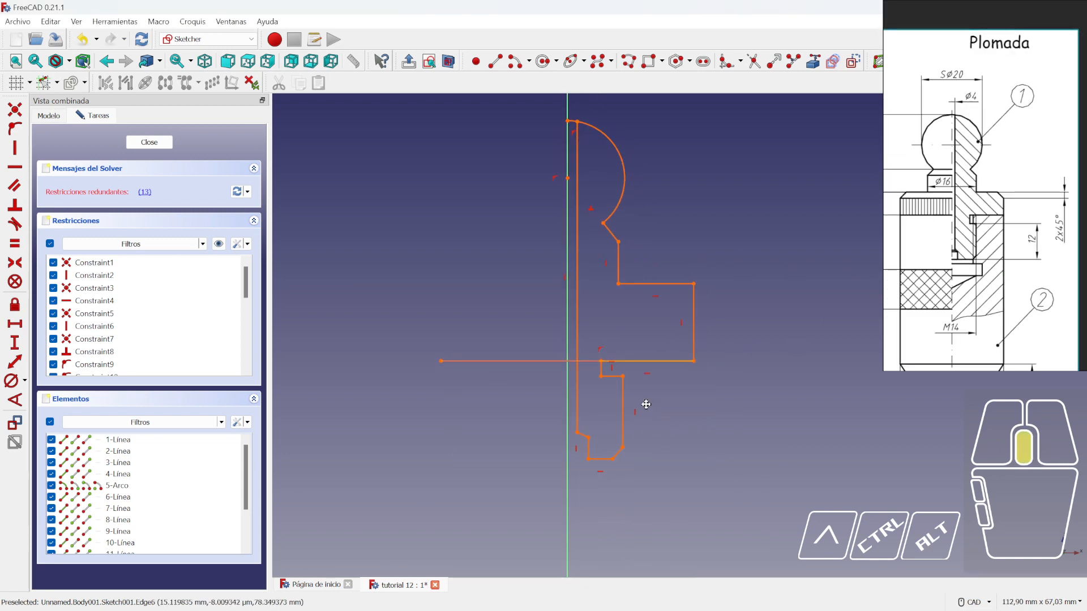
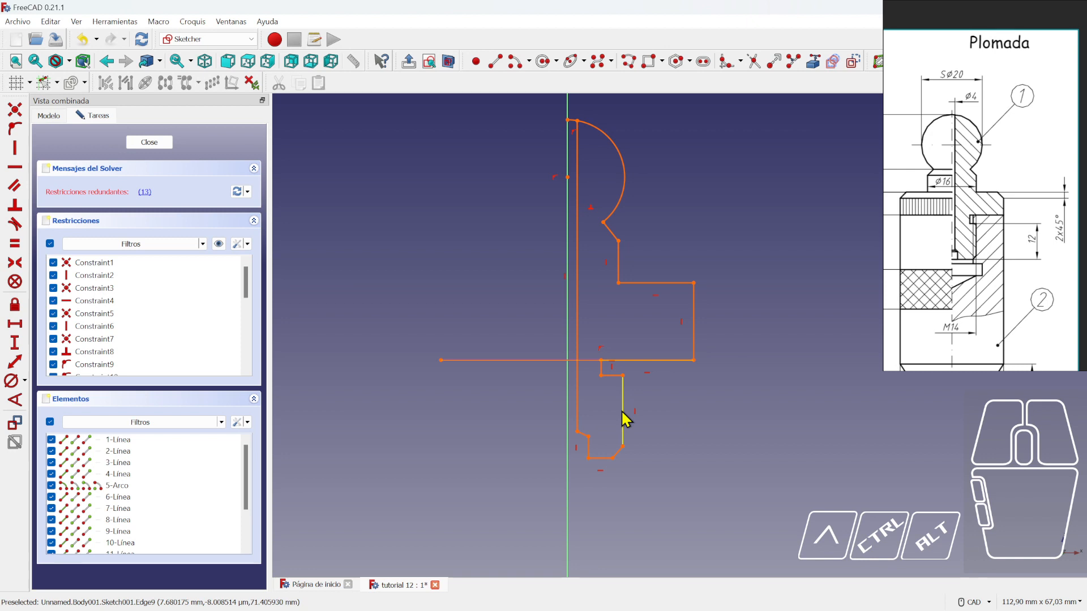
- Dimension the lower profile corner 7 mm horizontally from the sketch origin
left_click(14, 324)
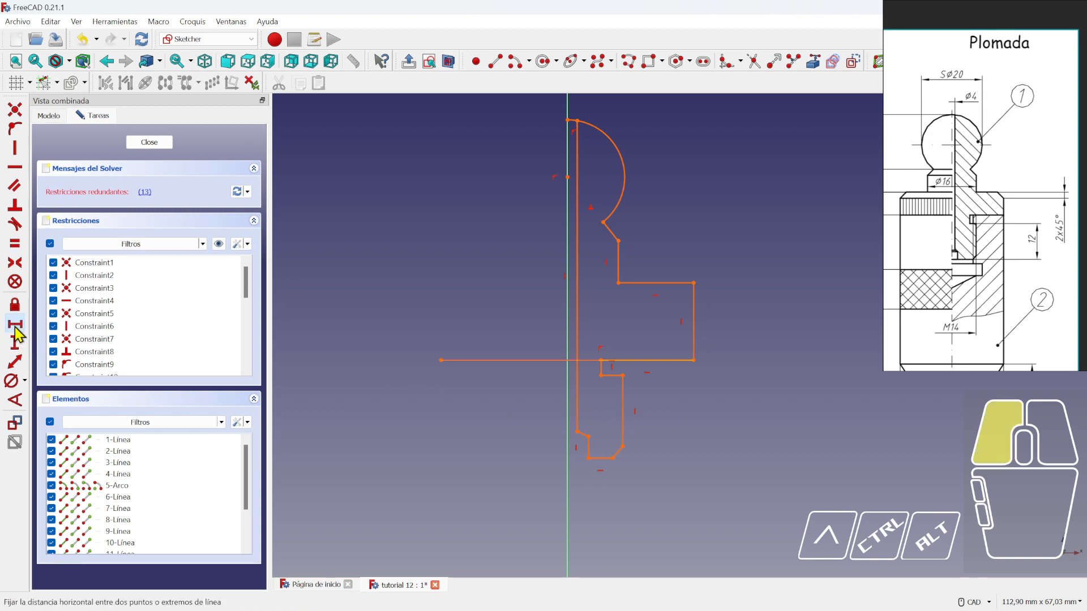
left_click(623, 447)
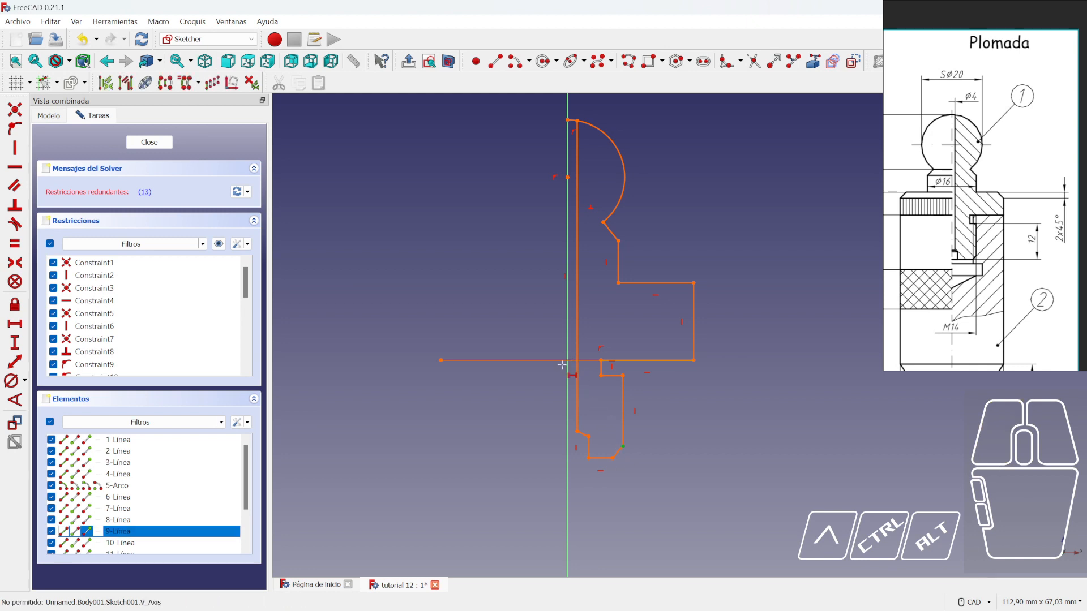
scroll(599, 432, "down", 5)
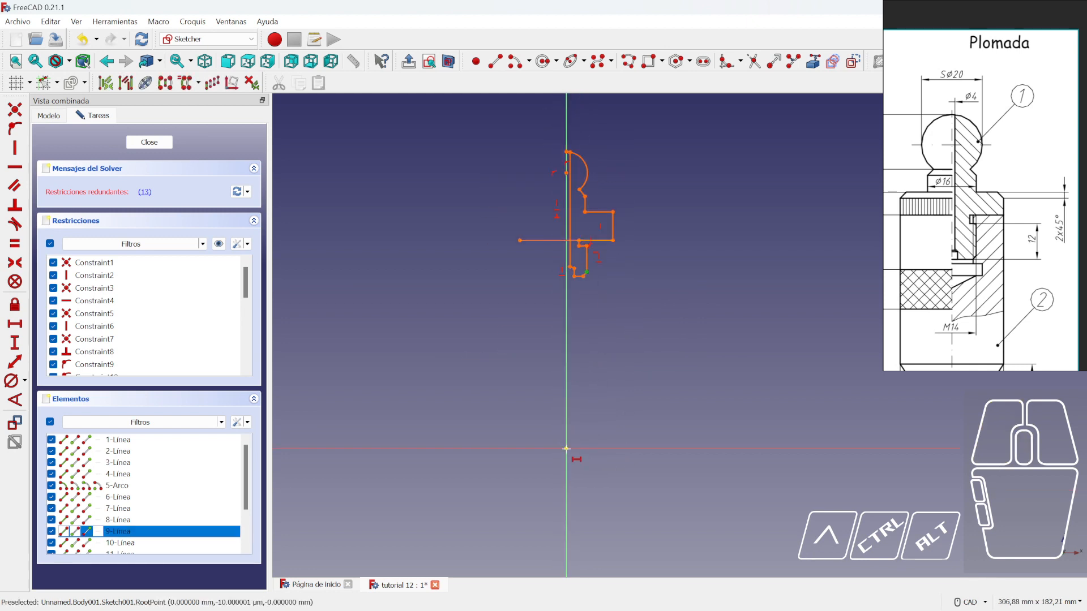
left_click(566, 451)
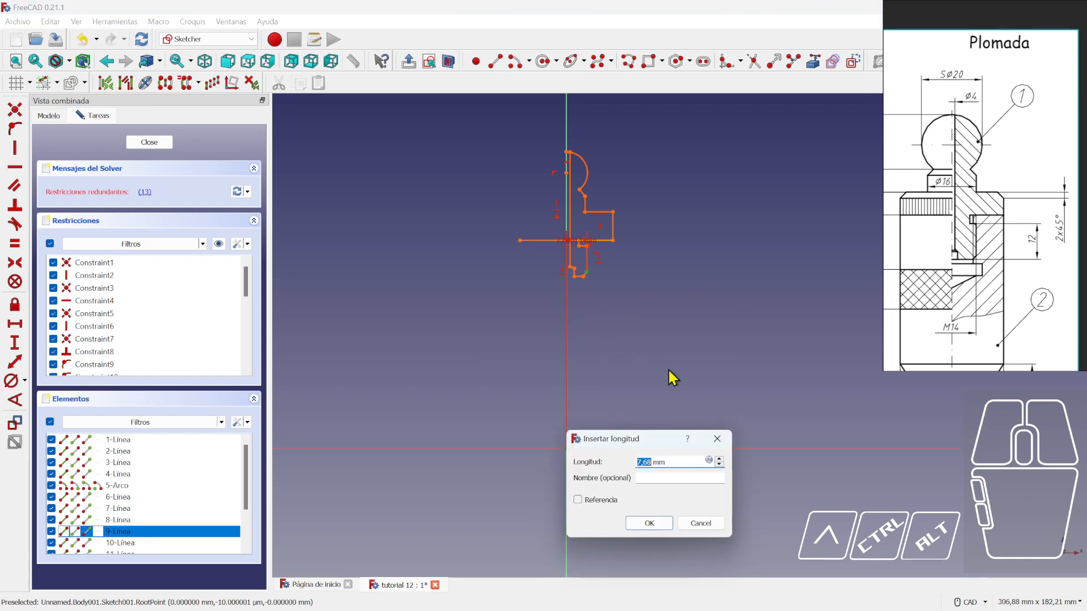
type("7")
key("Return")
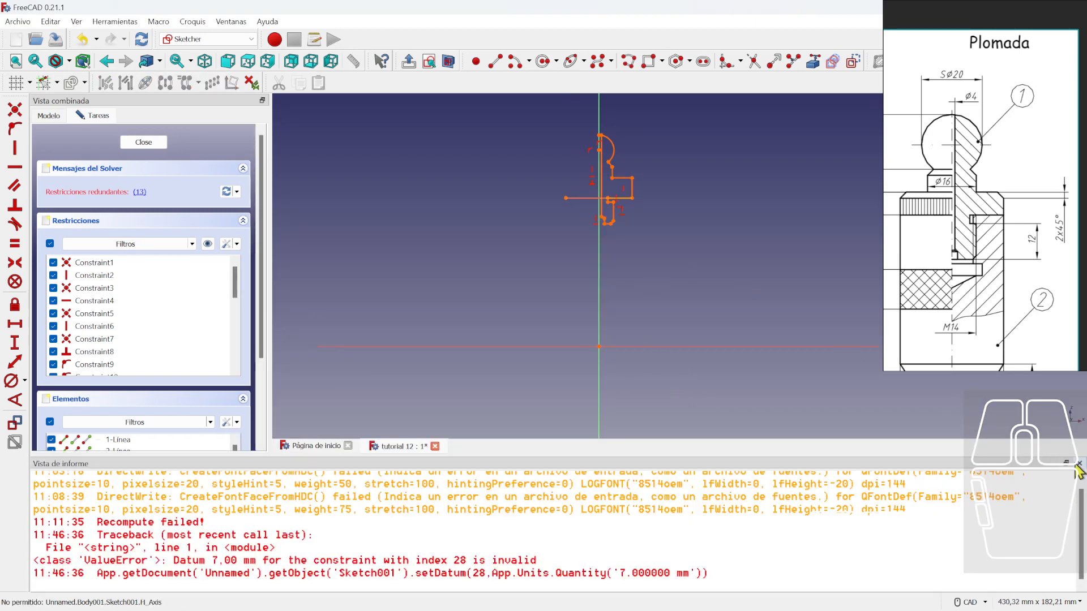
- Close the error report and delete the redundant constraints from the sketch
left_click(1079, 463)
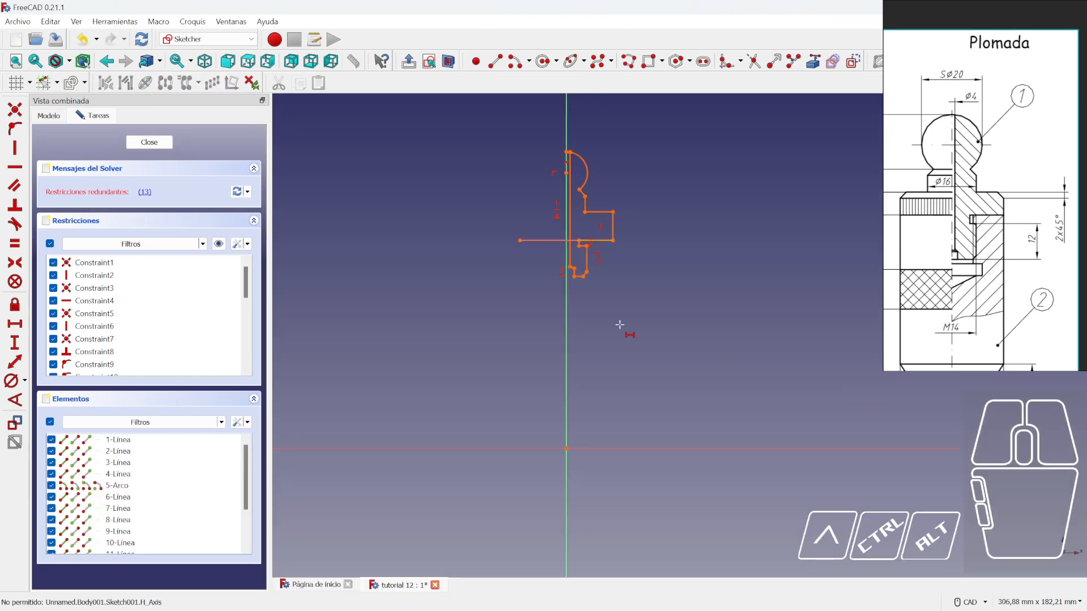
left_click(145, 193)
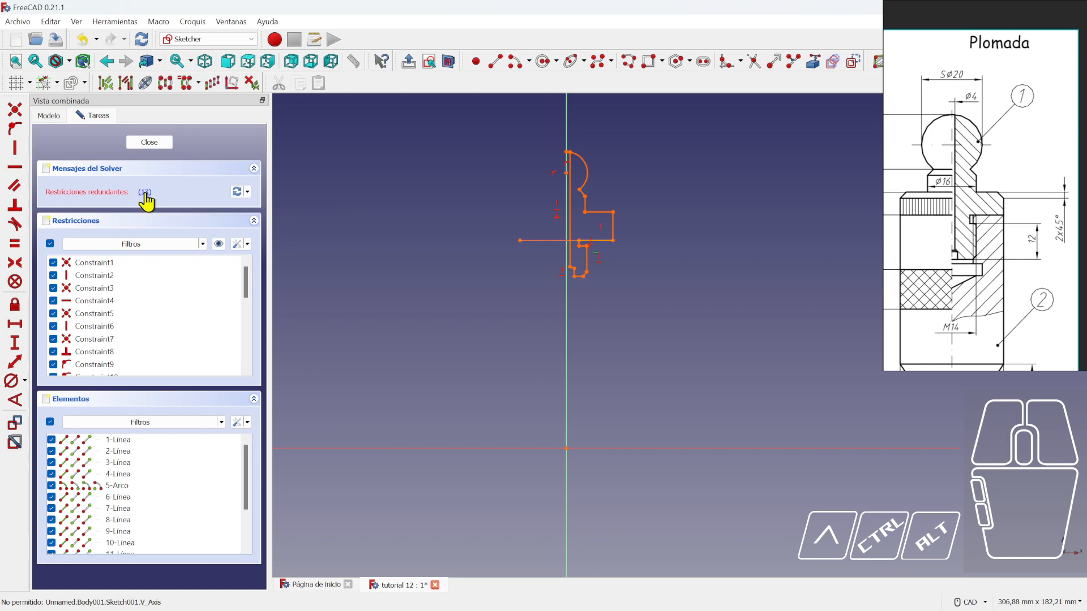
key("Delete")
scroll(588, 323, "up", 2)
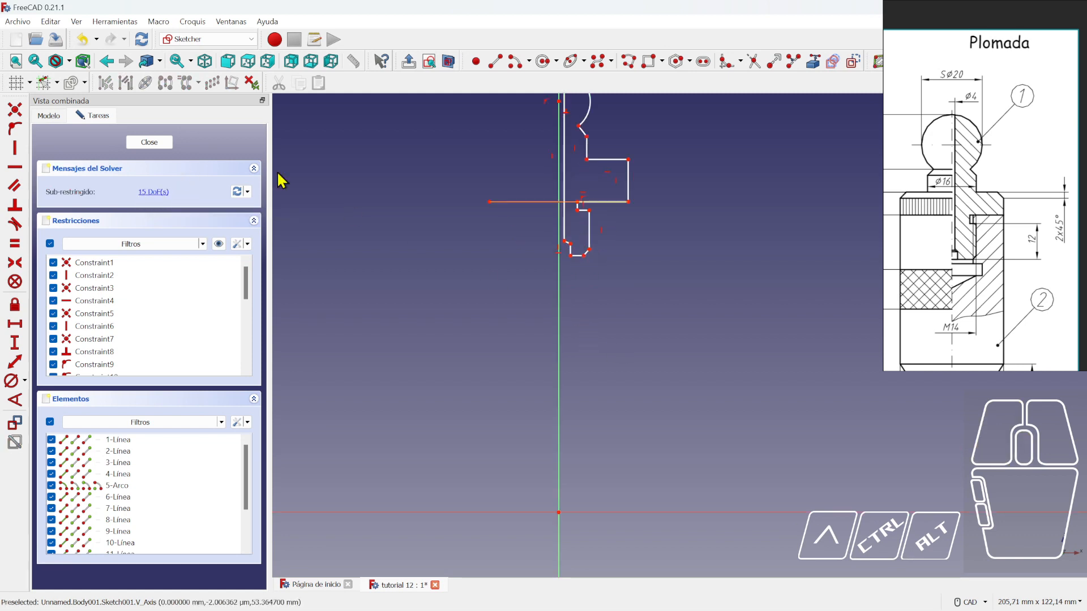
- Constrain the lower corner 7 mm horizontally from the origin and nudge the step corner left and down
left_click(11, 326)
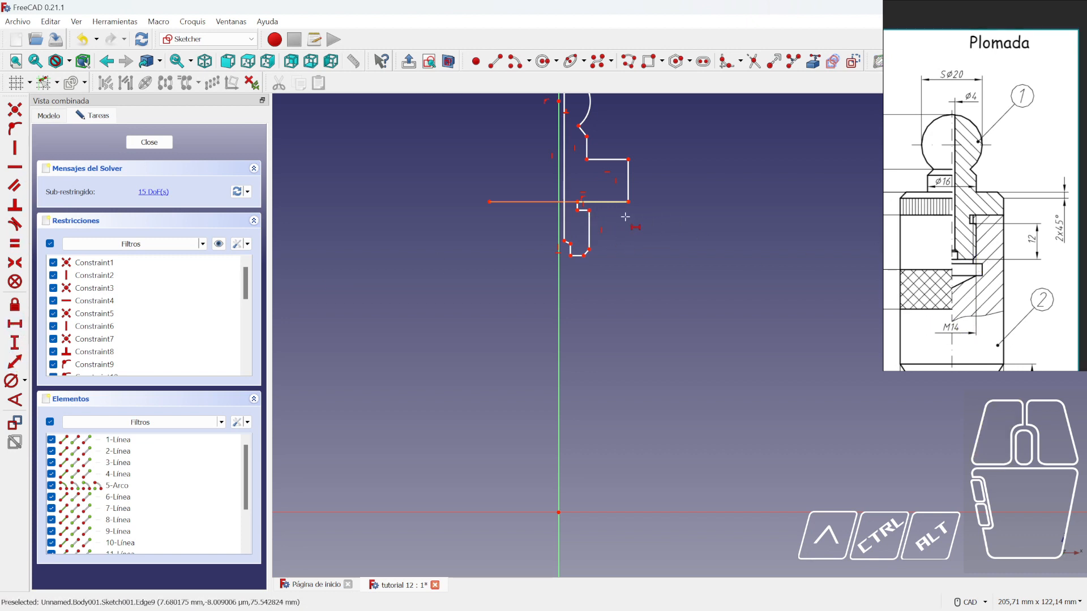
left_click(589, 249)
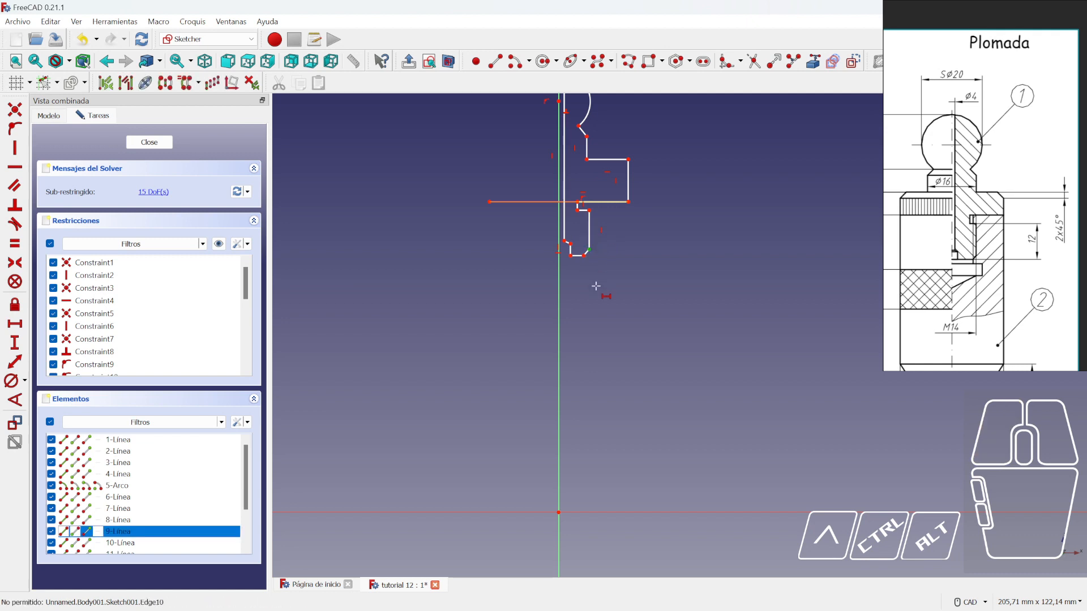
left_click(559, 512)
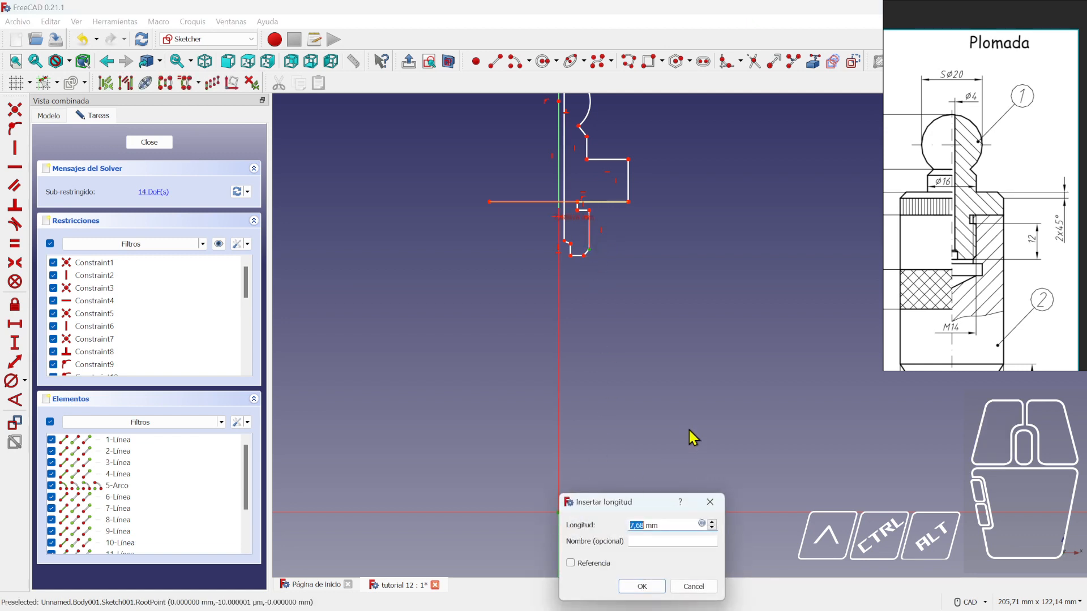
type("7")
key("Return")
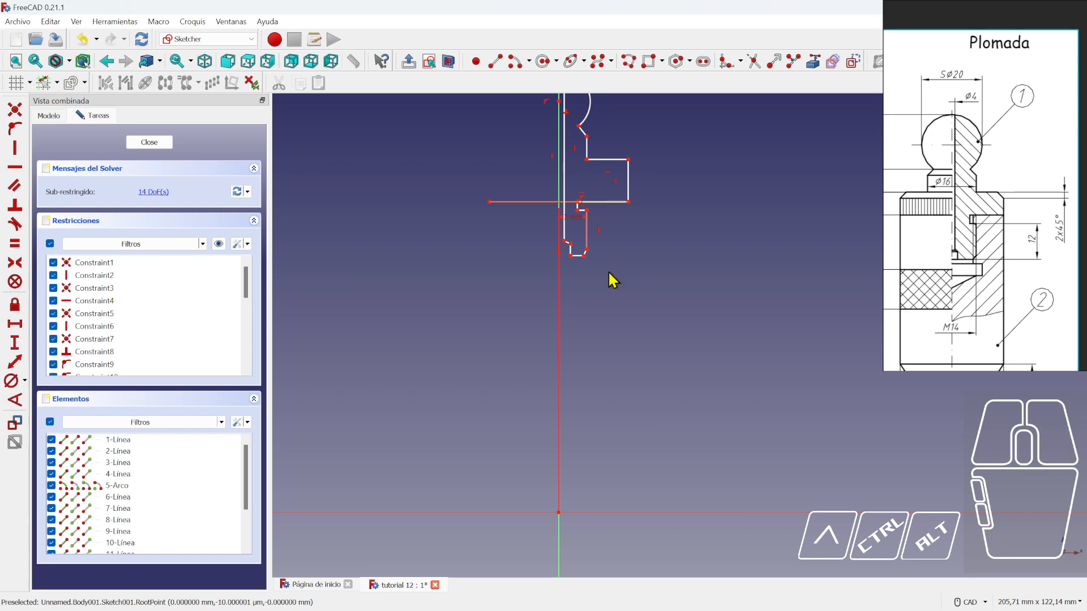
scroll(609, 272, "up", 3)
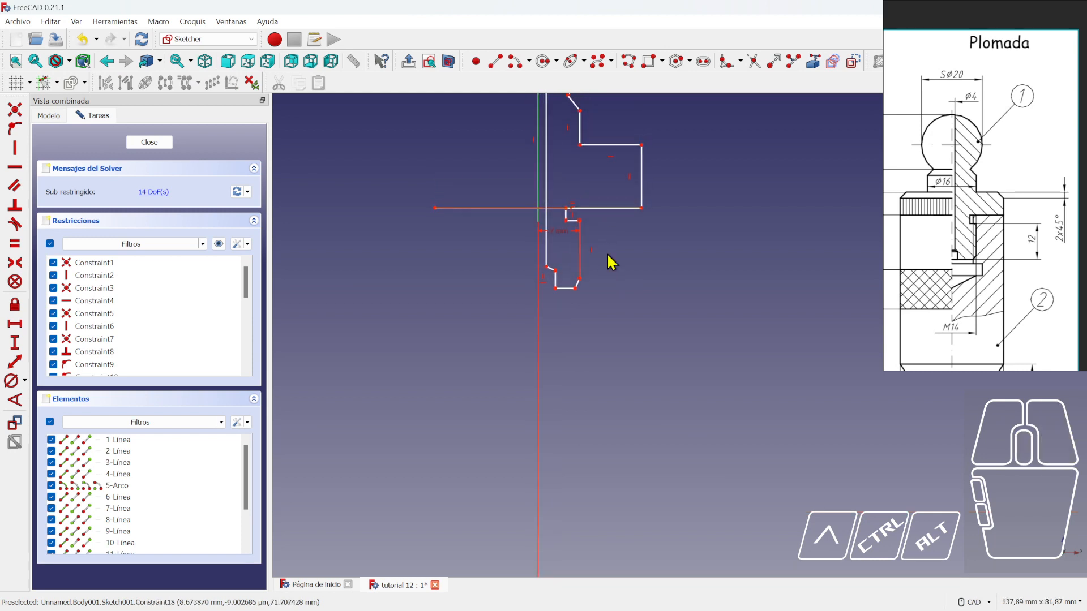
scroll(610, 249, "up", 3)
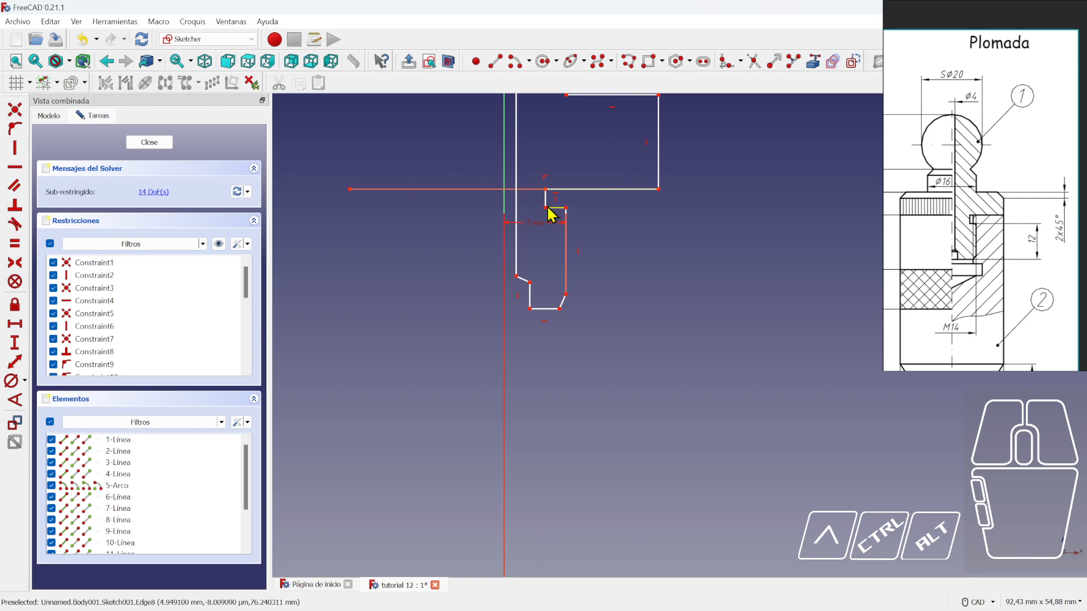
left_click_drag(546, 208, 548, 209)
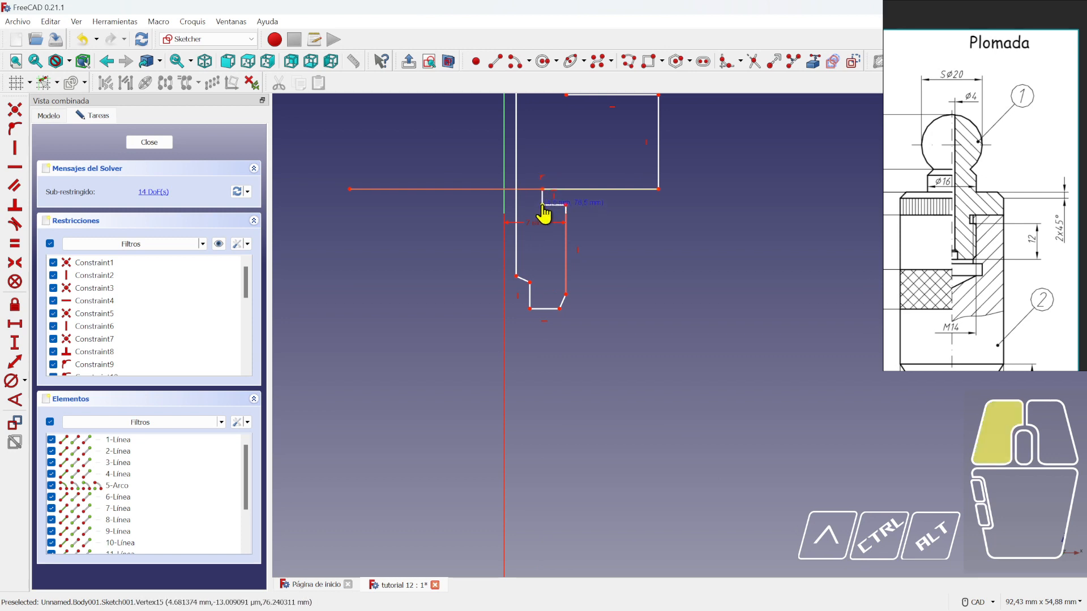
left_click_drag(543, 214, 536, 217)
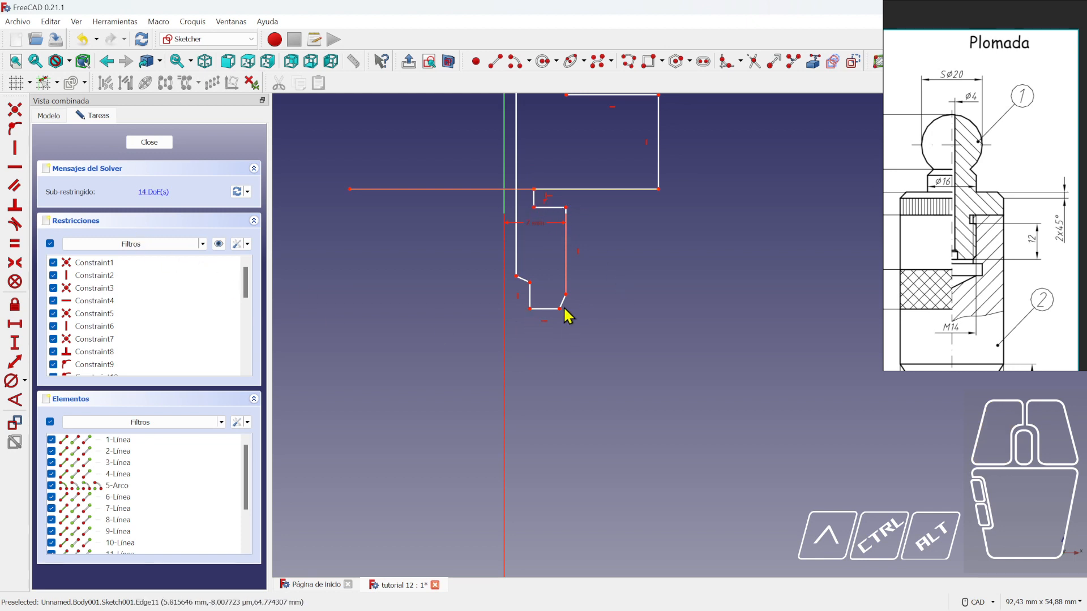
- Constrain the chamfer edge at 45° to the horizontal axis
left_click(16, 402)
left_click(562, 303)
scroll(597, 336, "down", 2)
middle_click_drag(630, 389, 626, 233)
scroll(623, 283, "down", 2)
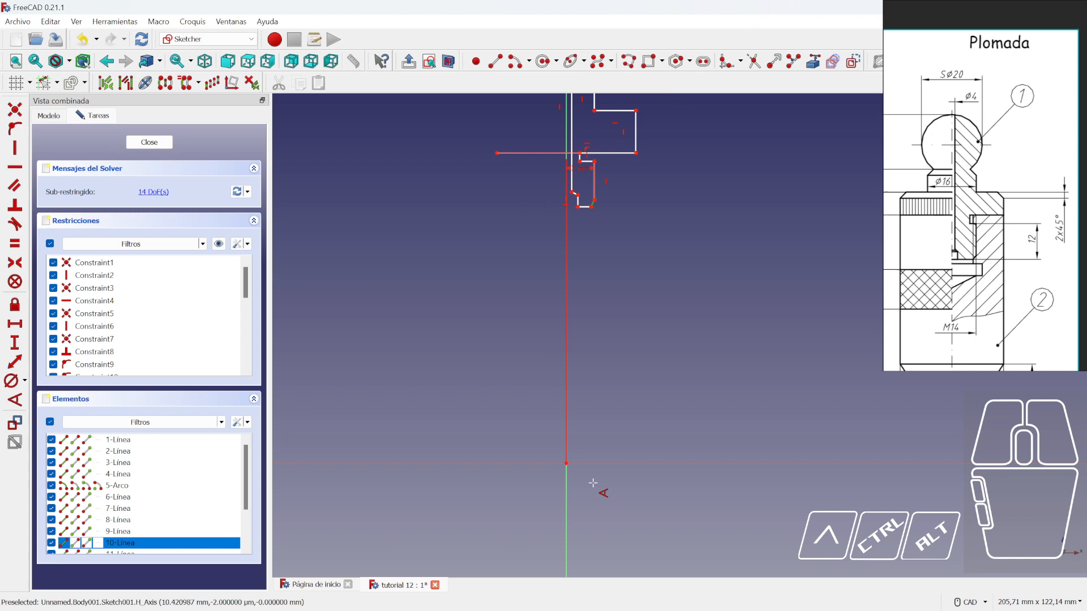
left_click(615, 464)
type("45")
key("Return")
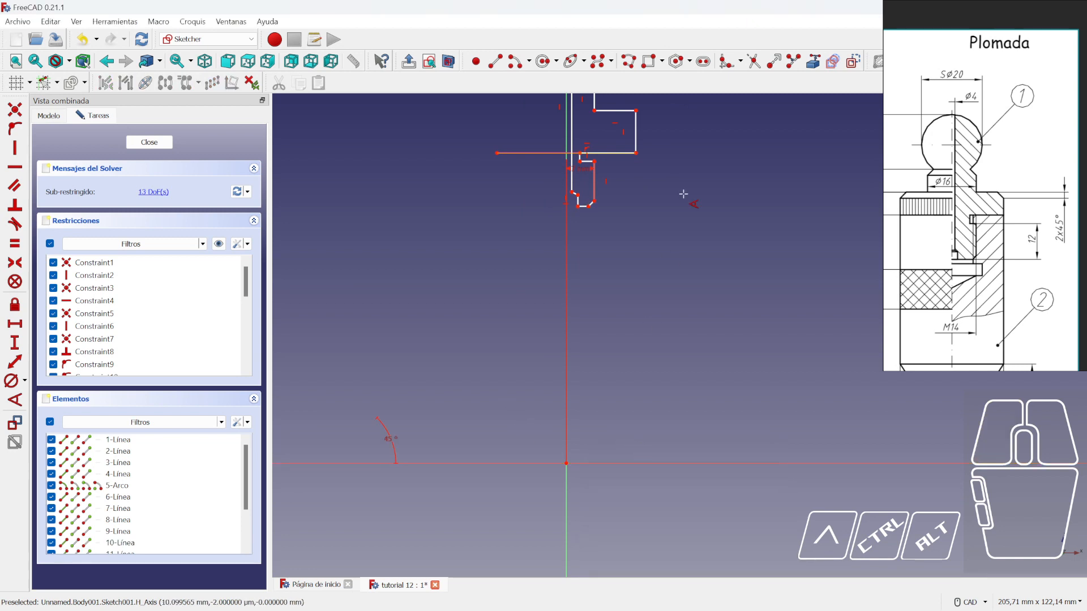
middle_click_drag(627, 210, 637, 232)
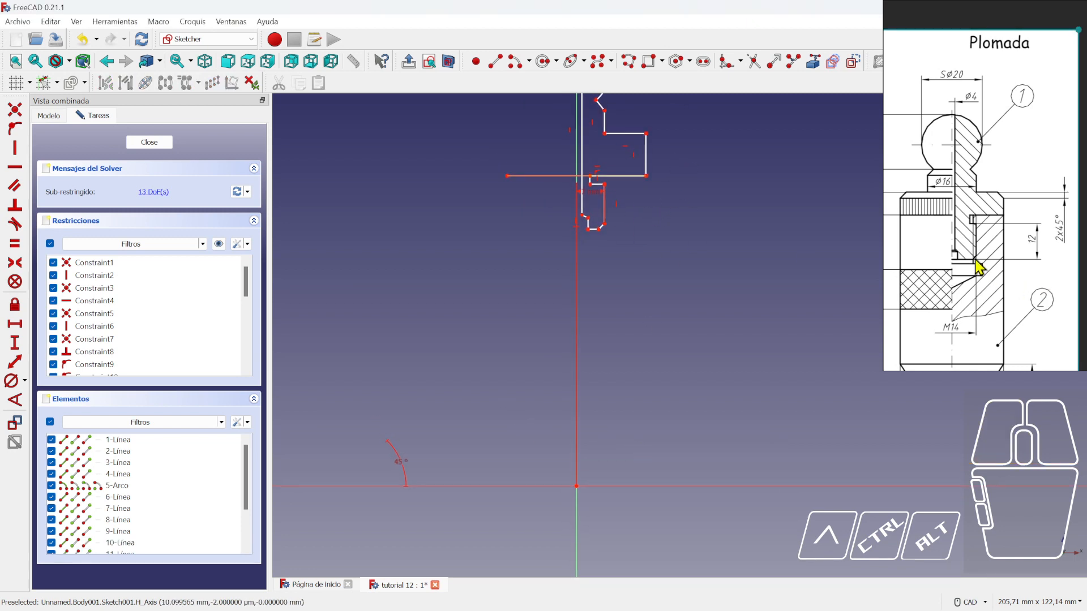
- Begin a vertical distance dimension between two profile vertices
left_click(15, 342)
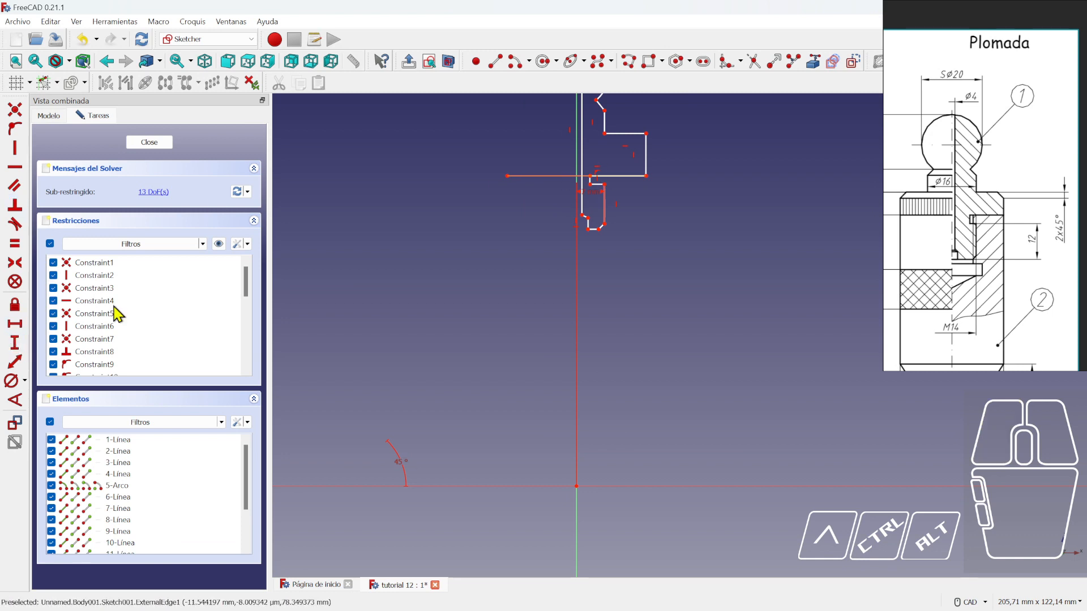
left_click(605, 184)
left_click(600, 229)
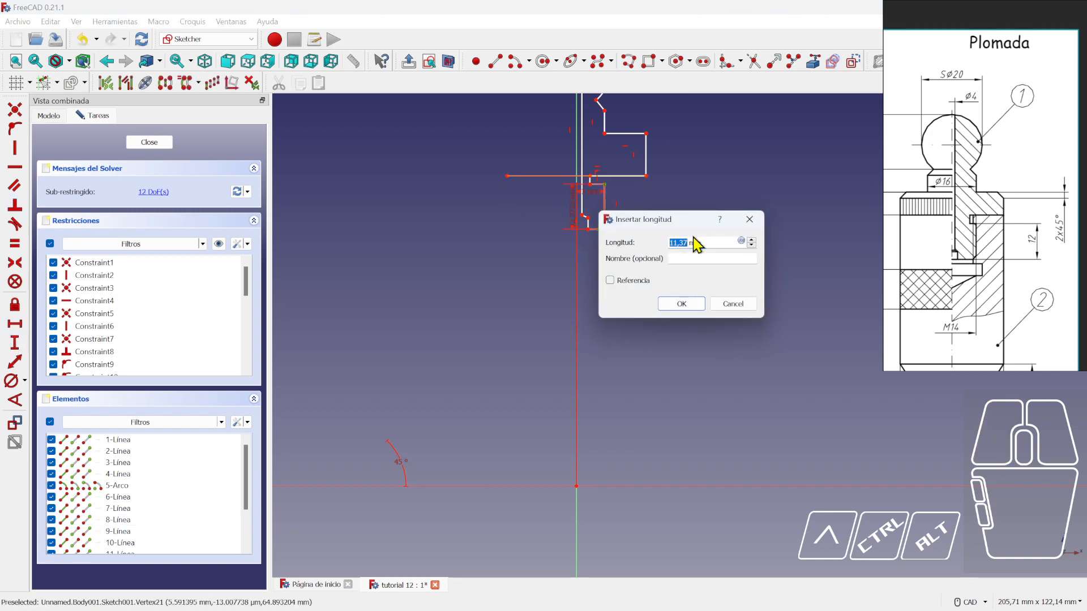
- Set the vertical length to 12 mm and move its label clear of the shape
type("12")
key("Return")
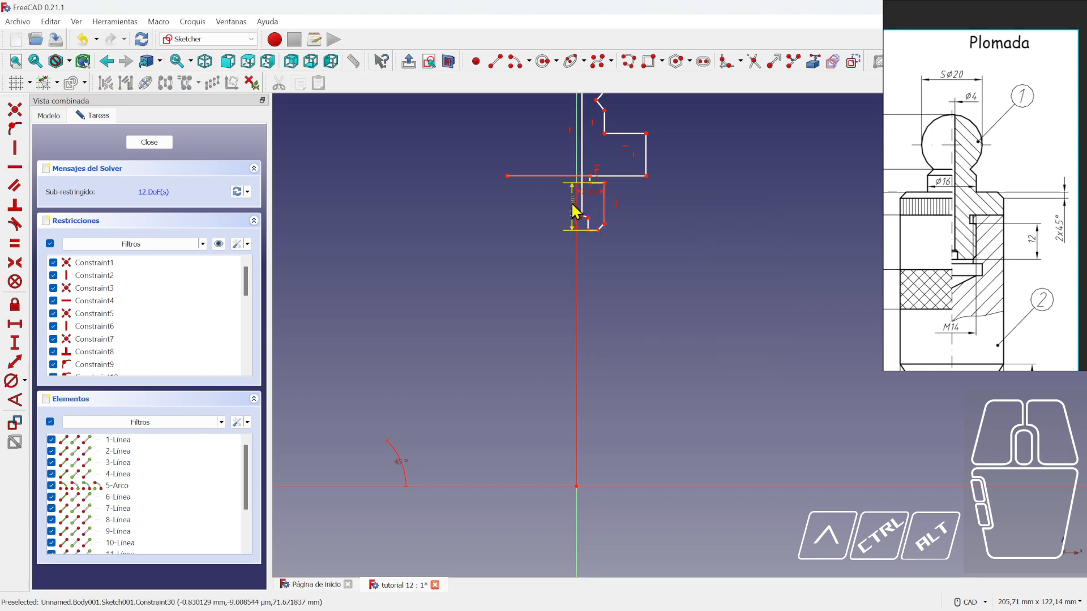
left_click_drag(573, 210, 678, 215)
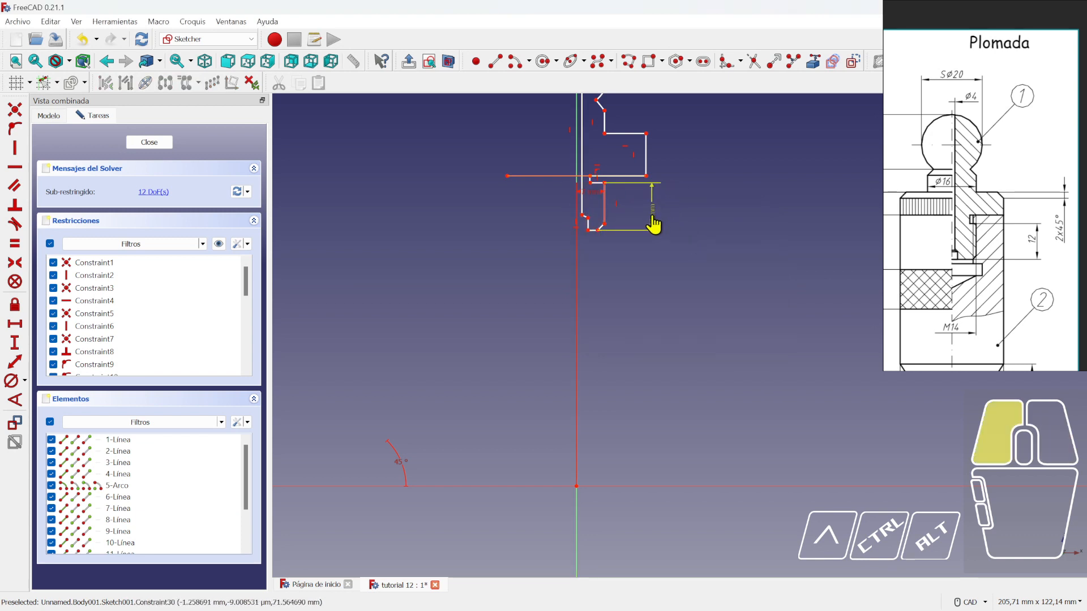
scroll(622, 239, "up", 2)
mouse_move(587, 201)
middle_mouse_down()
mouse_move(594, 219)
mouse_move(577, 216)
middle_mouse_up()
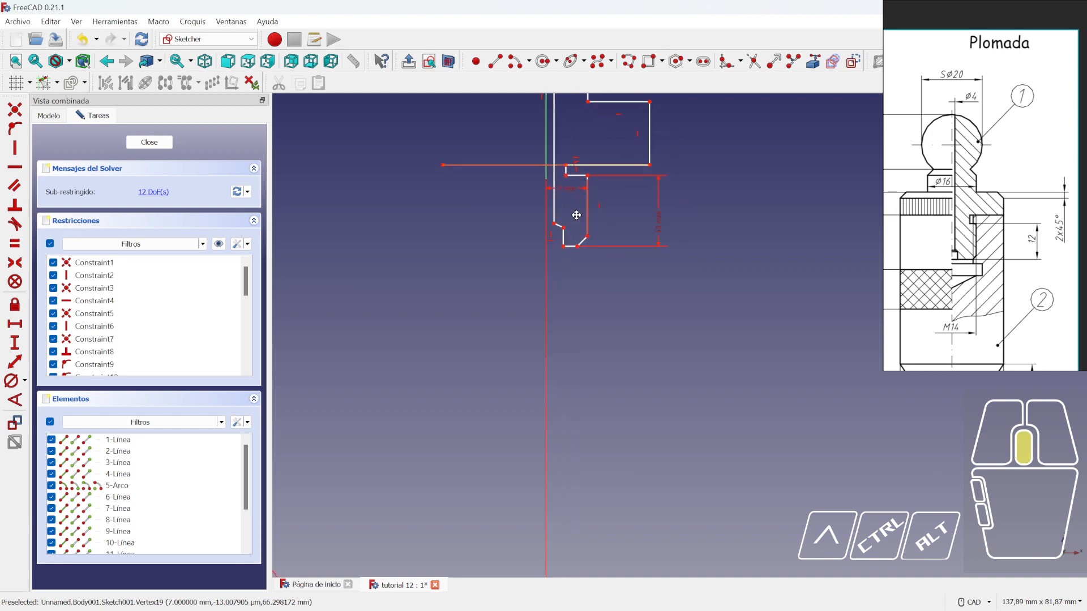
scroll(606, 263, "up", 1)
- Nudge the chamfer vertex slightly, leaving it nearly in place, and show the whole profile
left_click_drag(573, 240, 574, 242)
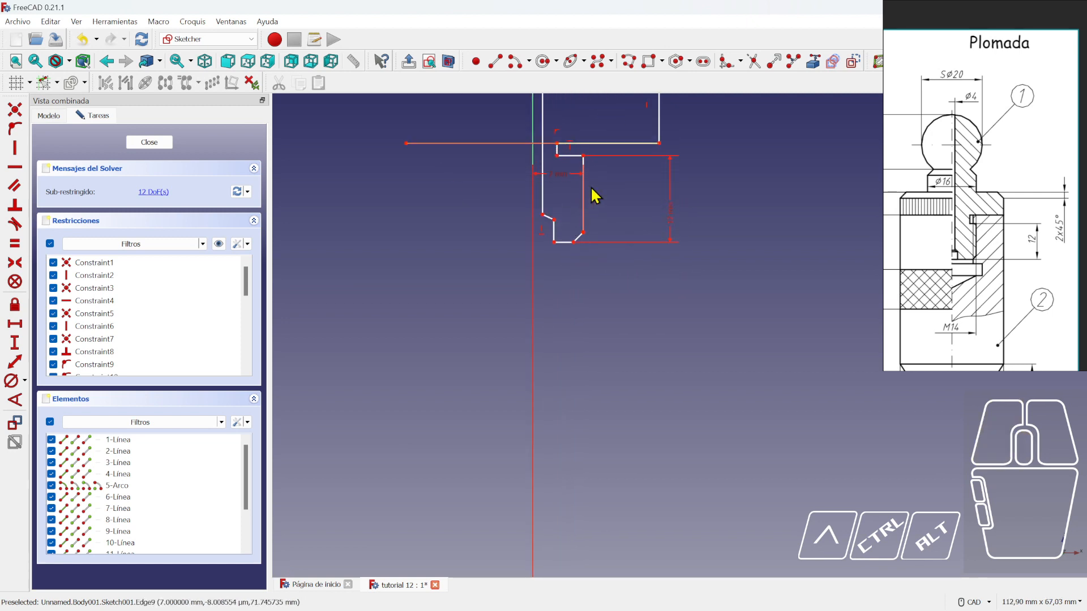
middle_click_drag(591, 188, 604, 250)
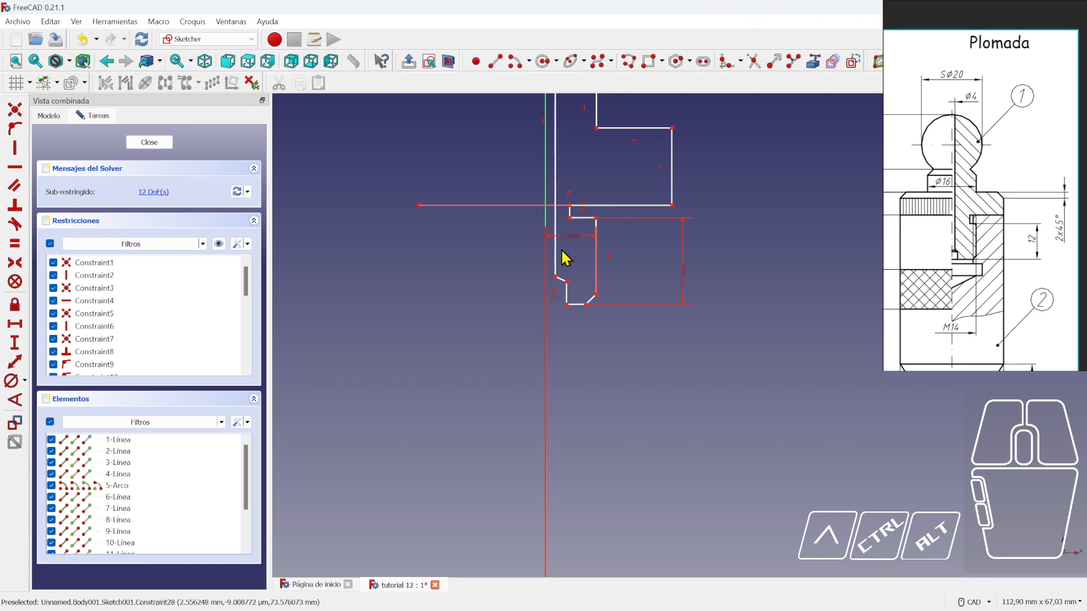
scroll(557, 306, "up", 1)
left_click_drag(568, 276, 569, 276)
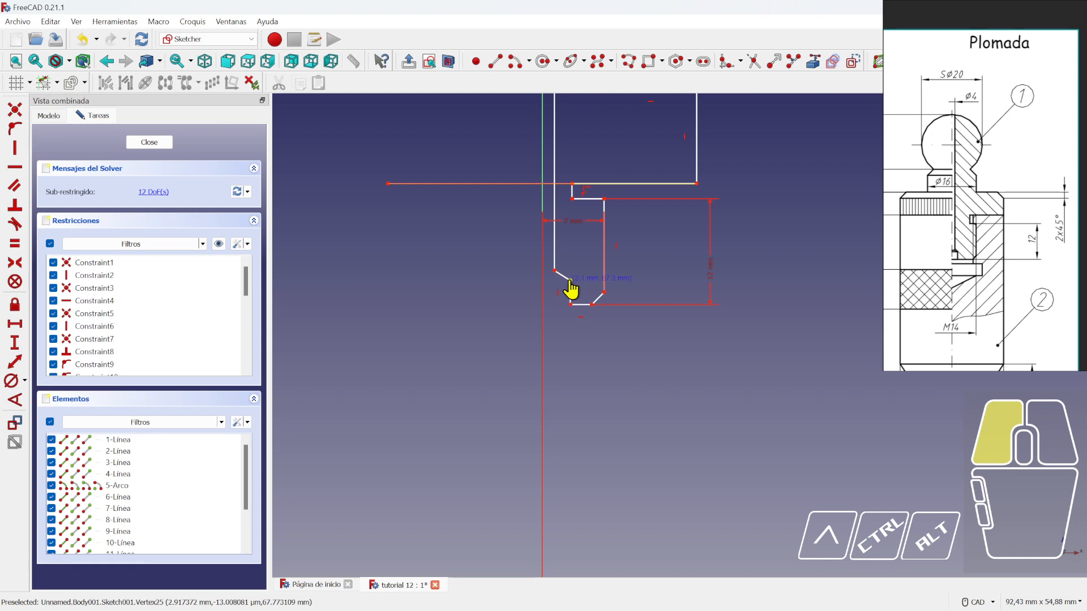
left_click_drag(568, 277, 567, 276)
scroll(747, 150, "down", 2)
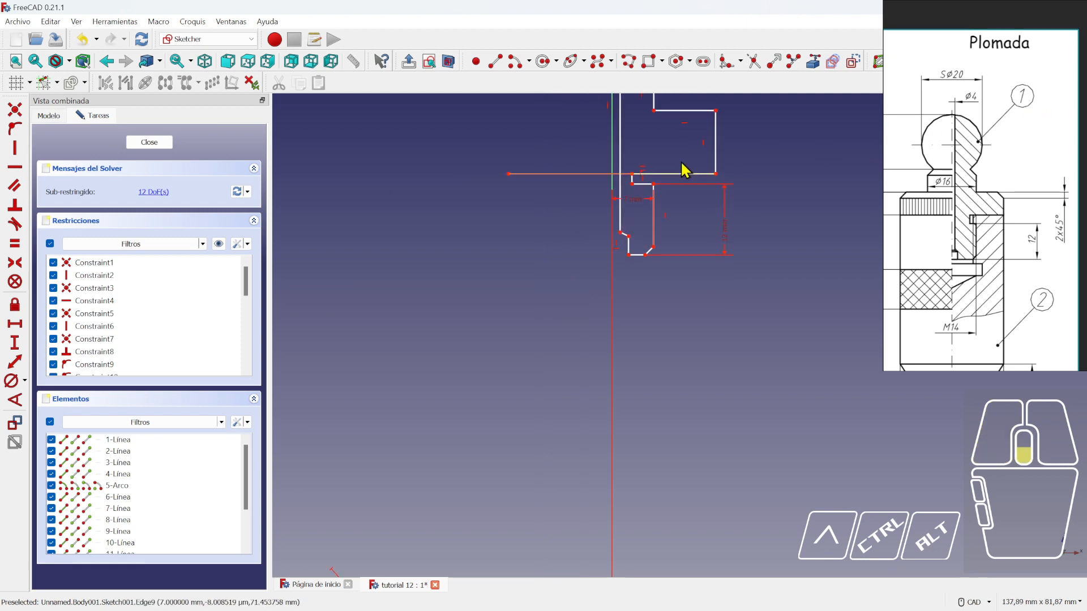
mouse_move(662, 171)
middle_mouse_down()
mouse_move(604, 319)
mouse_move(597, 384)
middle_mouse_up()
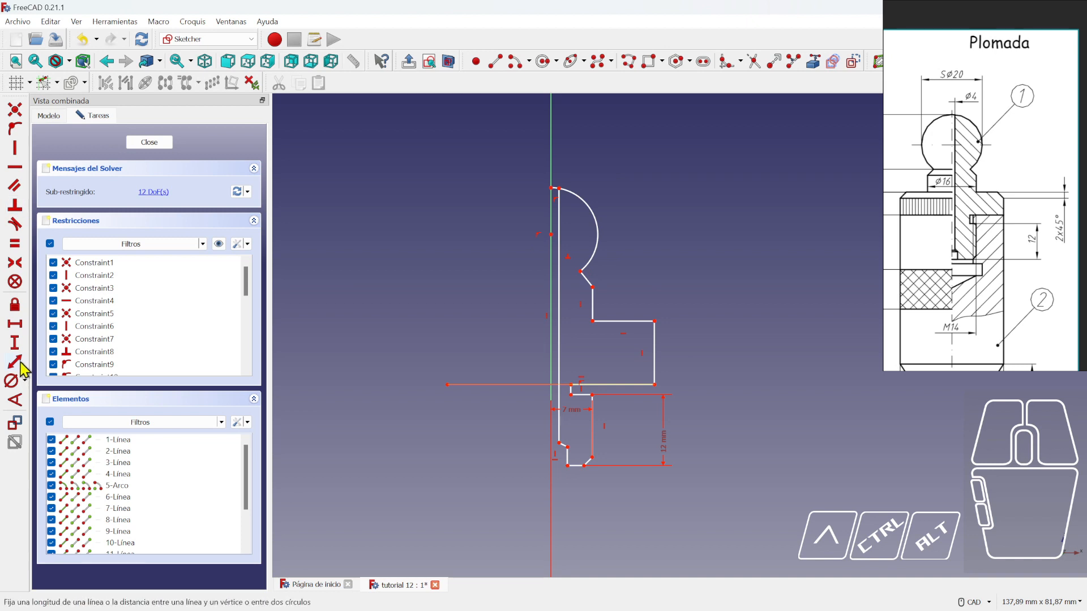
- Add a 2 mm horizontal distance from the origin and move it below the profile
left_click(14, 325)
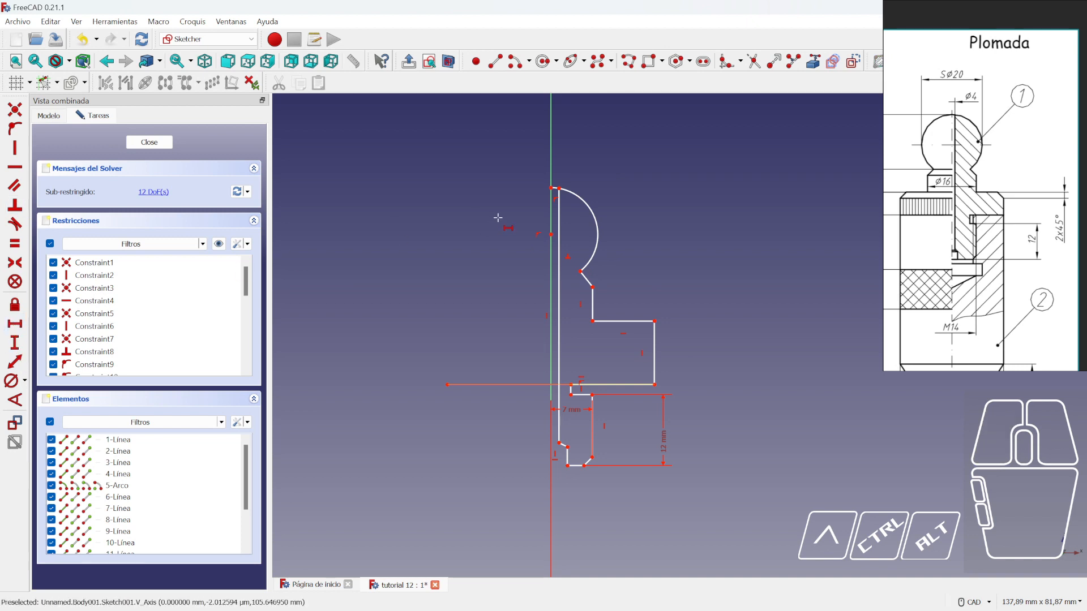
left_click(560, 206)
left_click(693, 278)
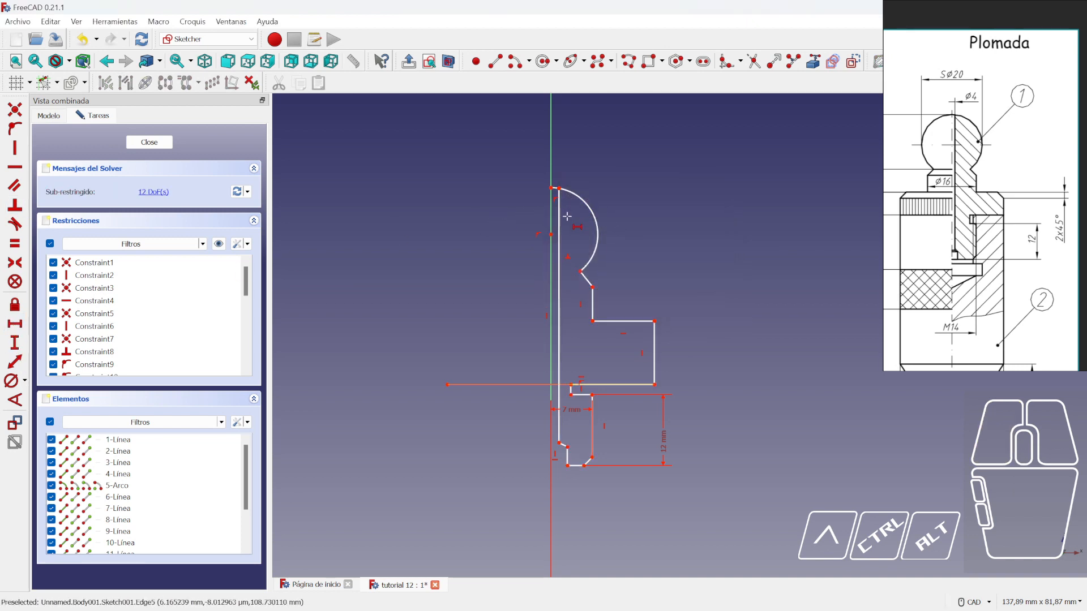
left_click(560, 445)
mouse_move(563, 451)
middle_mouse_down()
mouse_move(624, 371)
mouse_move(623, 438)
mouse_move(545, 432)
middle_mouse_up()
left_click(567, 423)
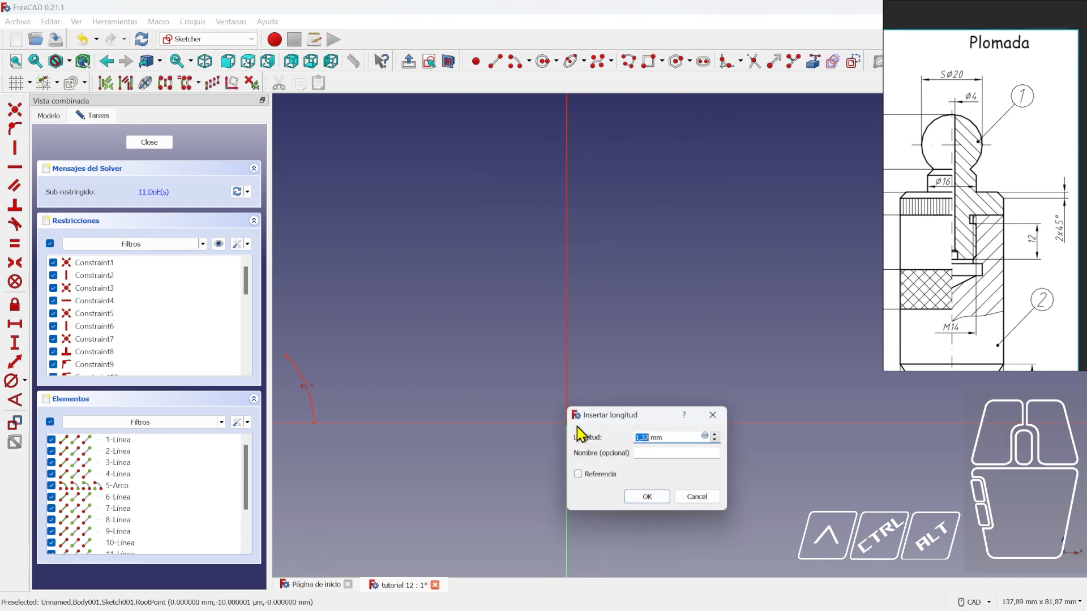
key("Return")
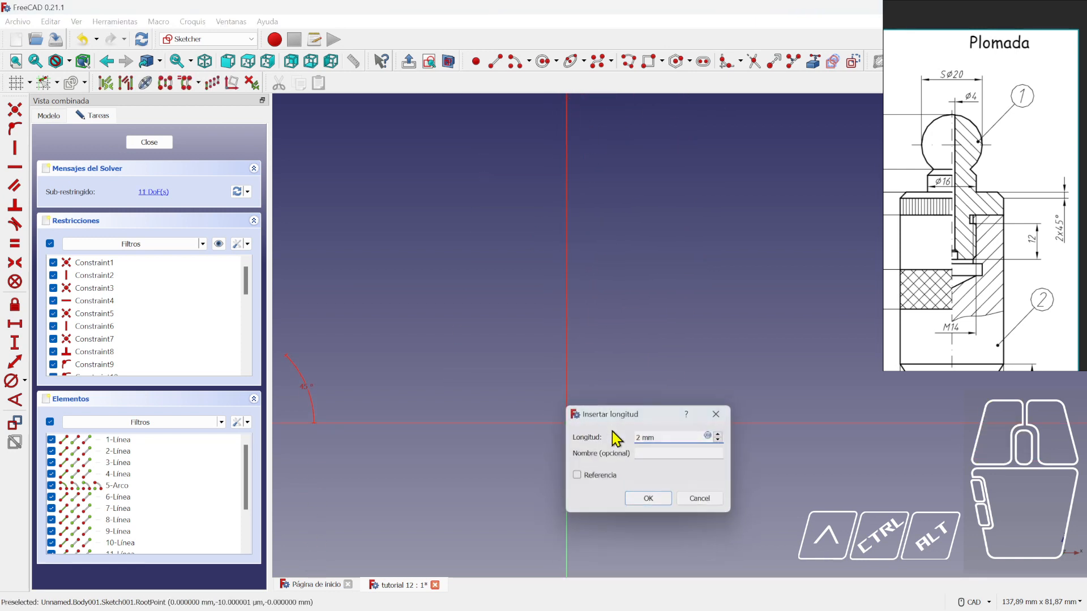
scroll(598, 417, "down", 2)
middle_click_drag(587, 258, 548, 410)
scroll(536, 274, "up", 5)
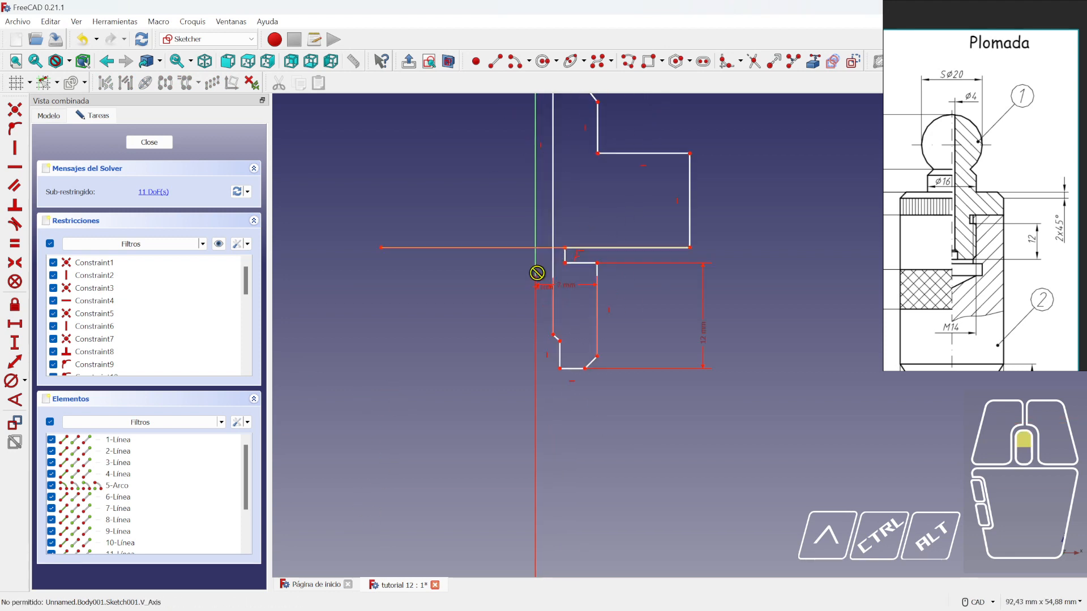
left_click(543, 323)
left_click_drag(546, 298, 492, 440)
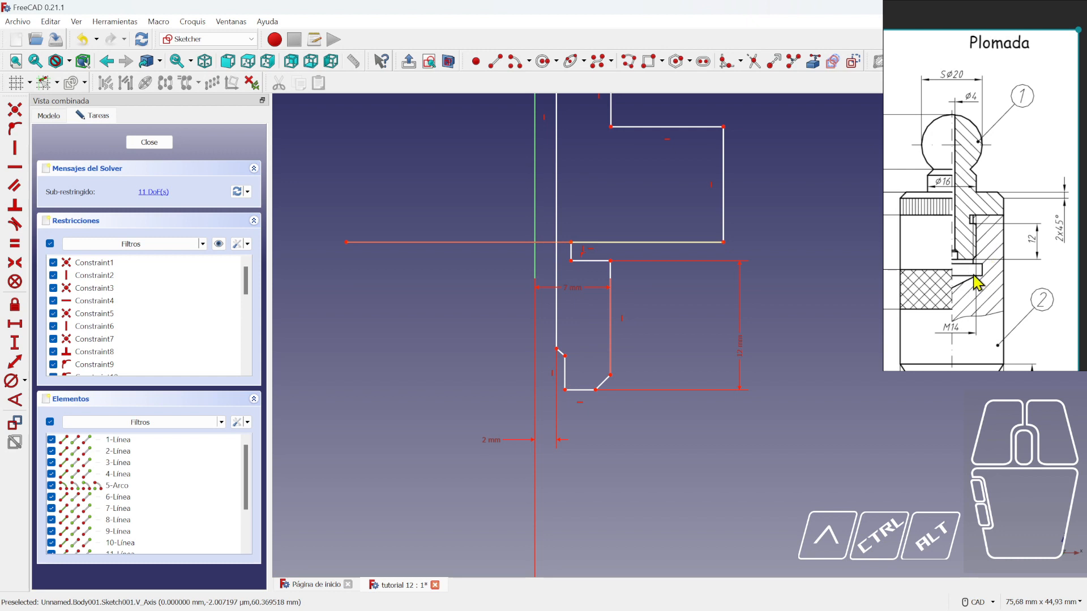
scroll(966, 264, "up", 3)
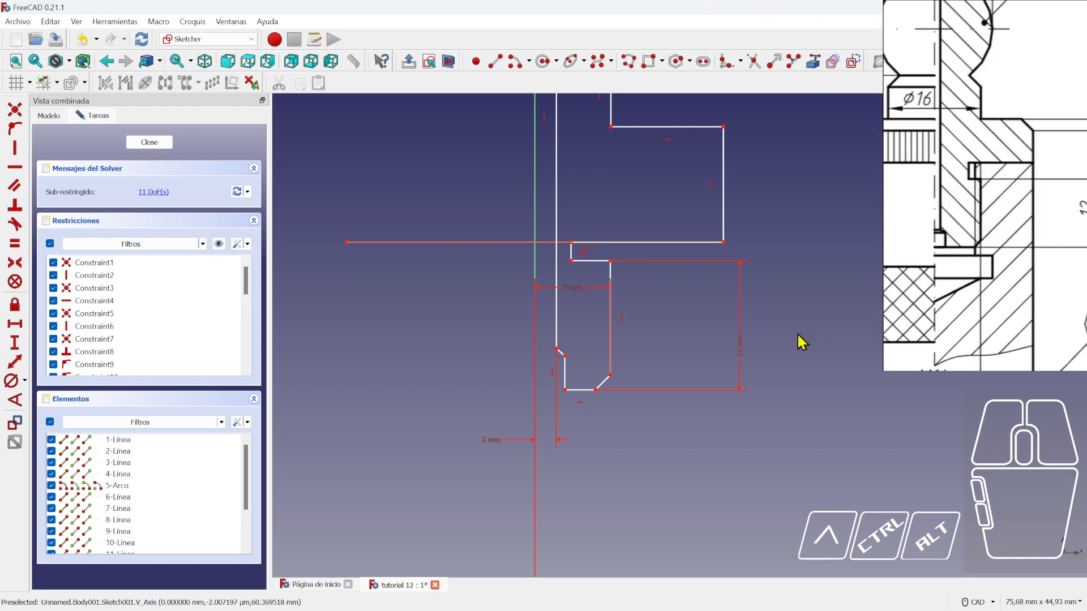
middle_click_drag(682, 442, 678, 417)
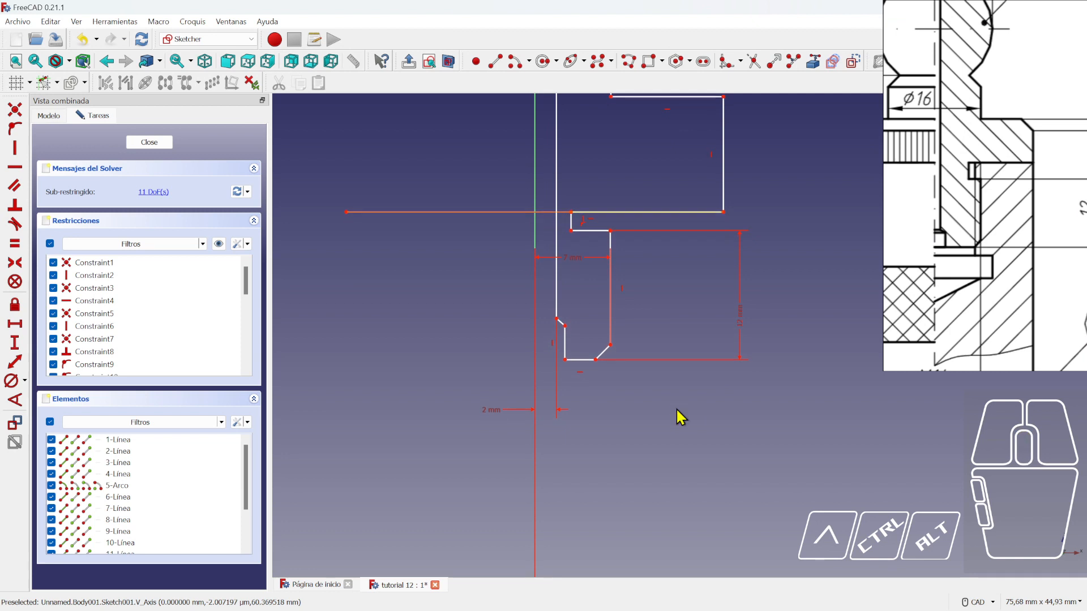
- Add a 4 mm horizontal dimension to the short edge at the groove
right_click(14, 324)
left_click(299, 302)
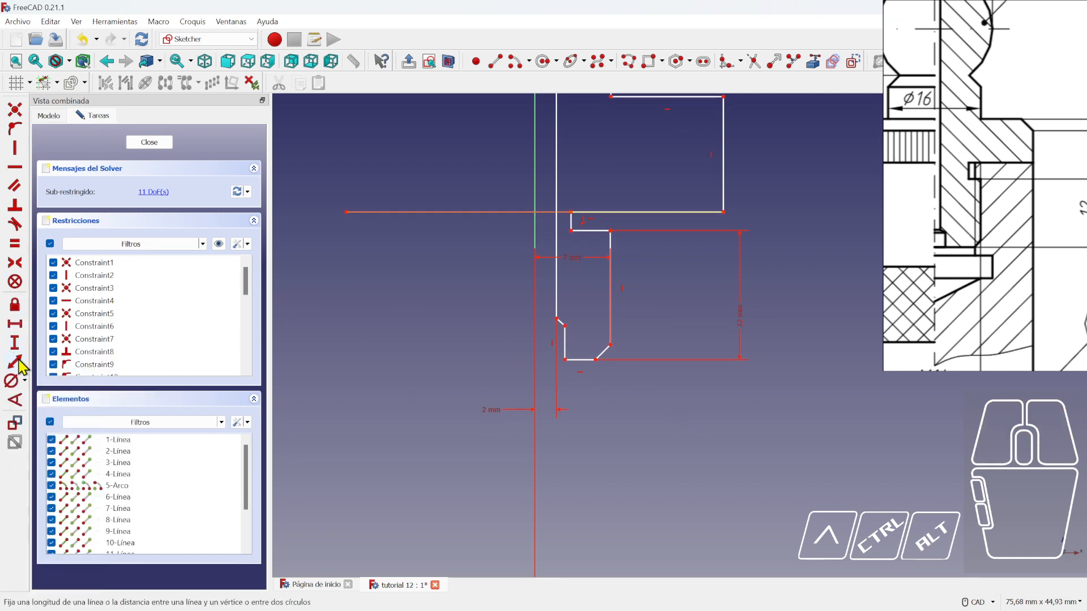
scroll(532, 381, "down", 6)
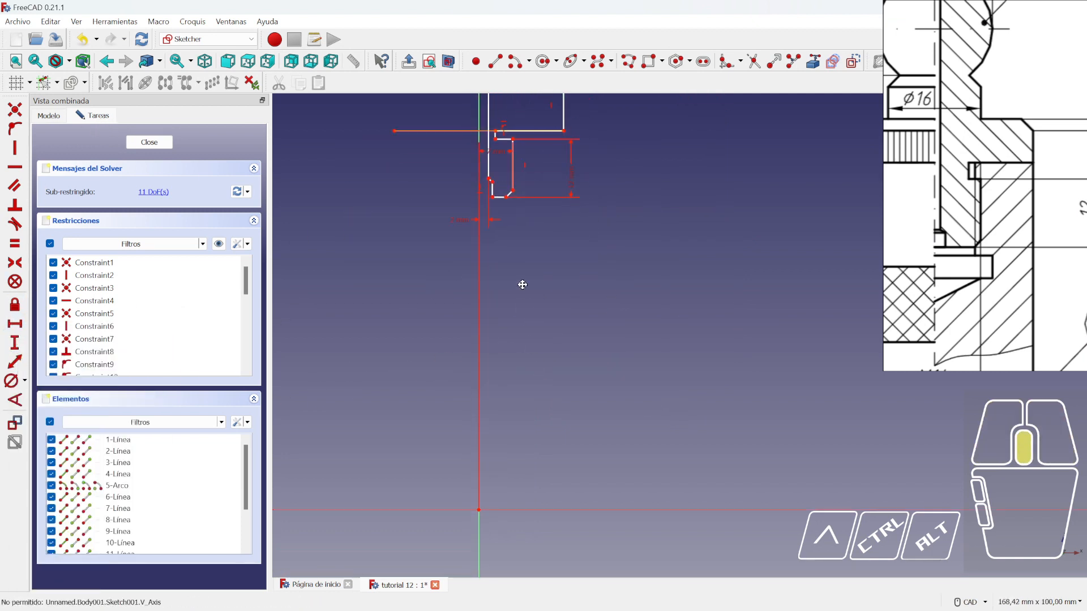
left_click(491, 432)
scroll(482, 299, "up", 5)
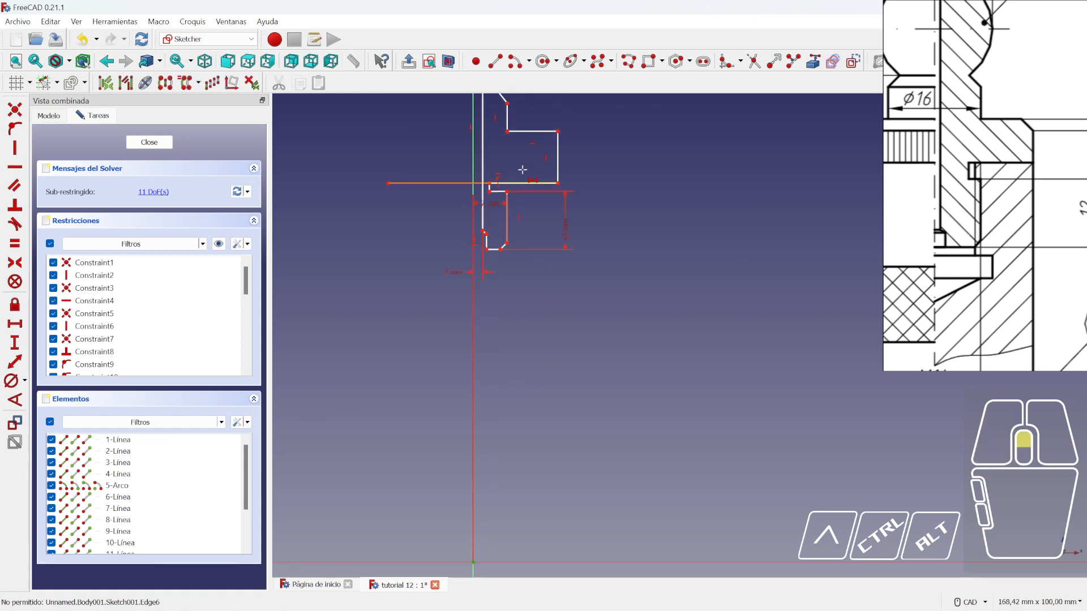
left_click(463, 270)
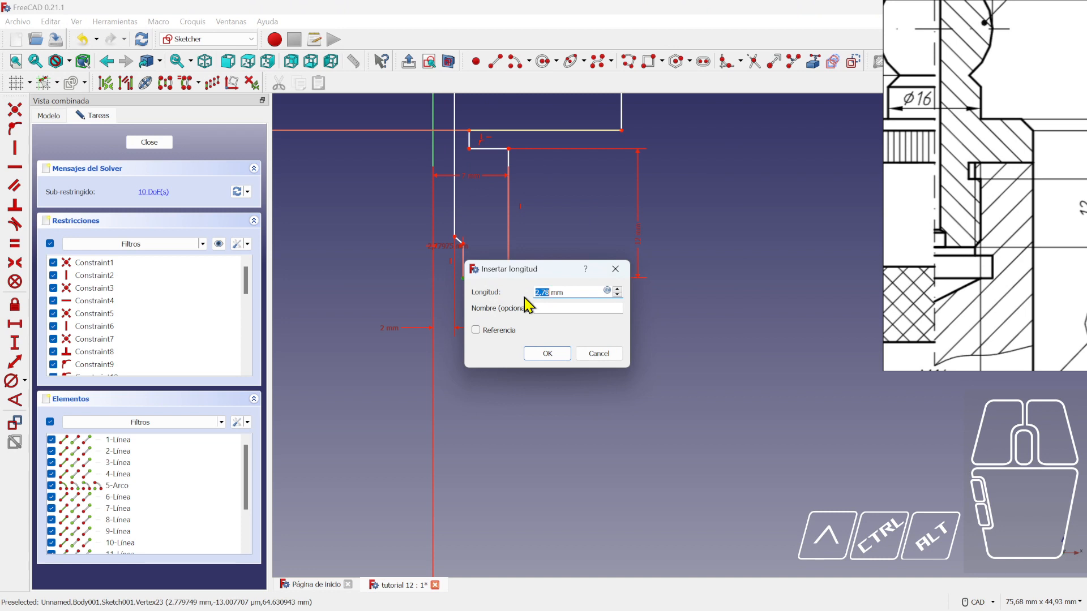
key("Return")
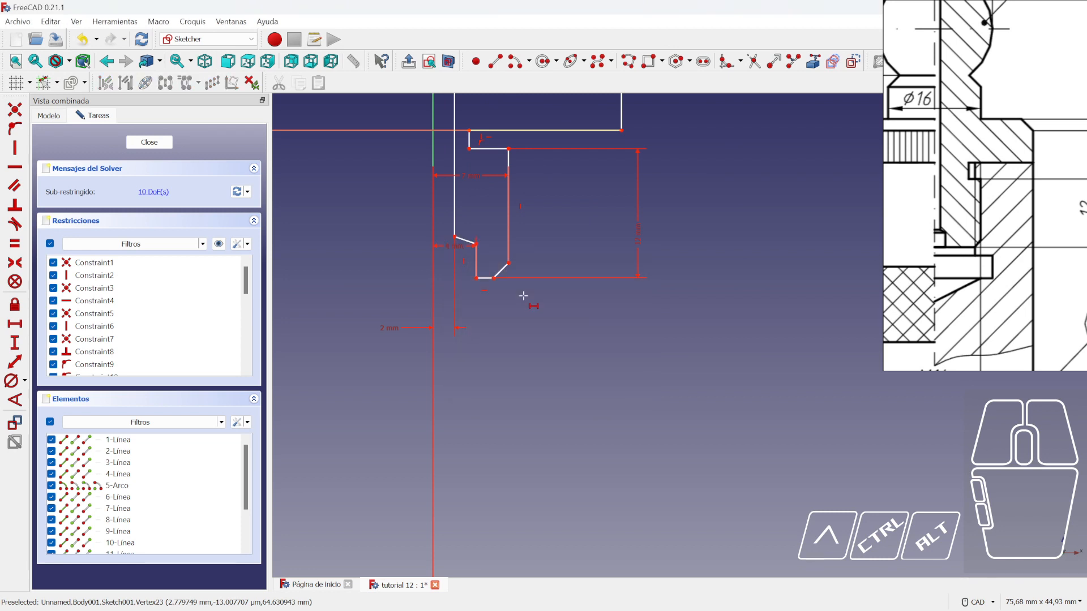
right_click(517, 292)
scroll(478, 235, "up", 1)
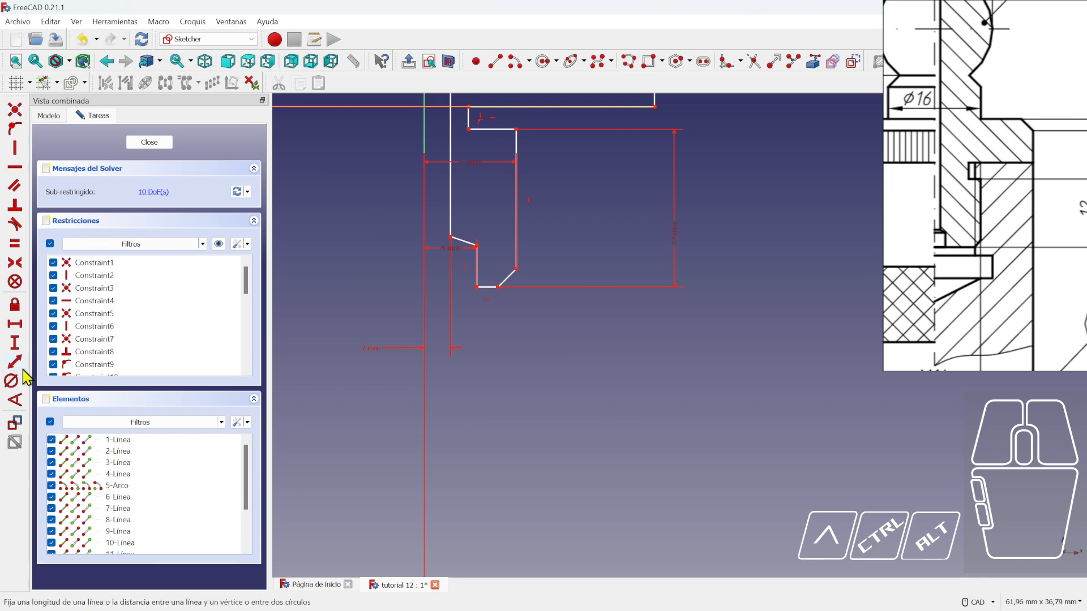
- Constrain the groove chamfer at 30° to the horizontal axis and reshape the groove
left_click(15, 400)
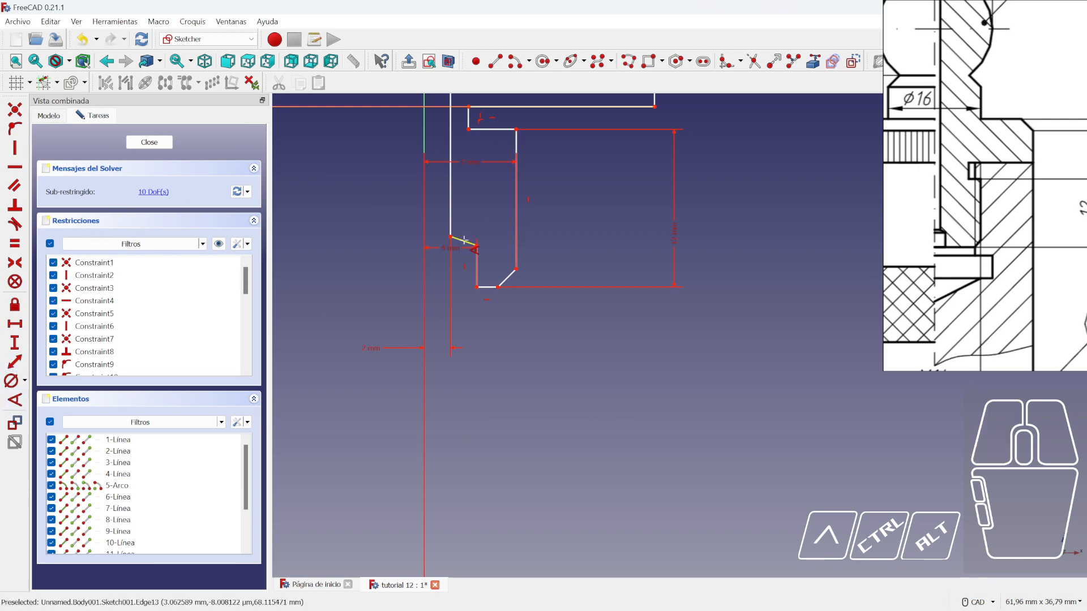
scroll(483, 337, "down", 5)
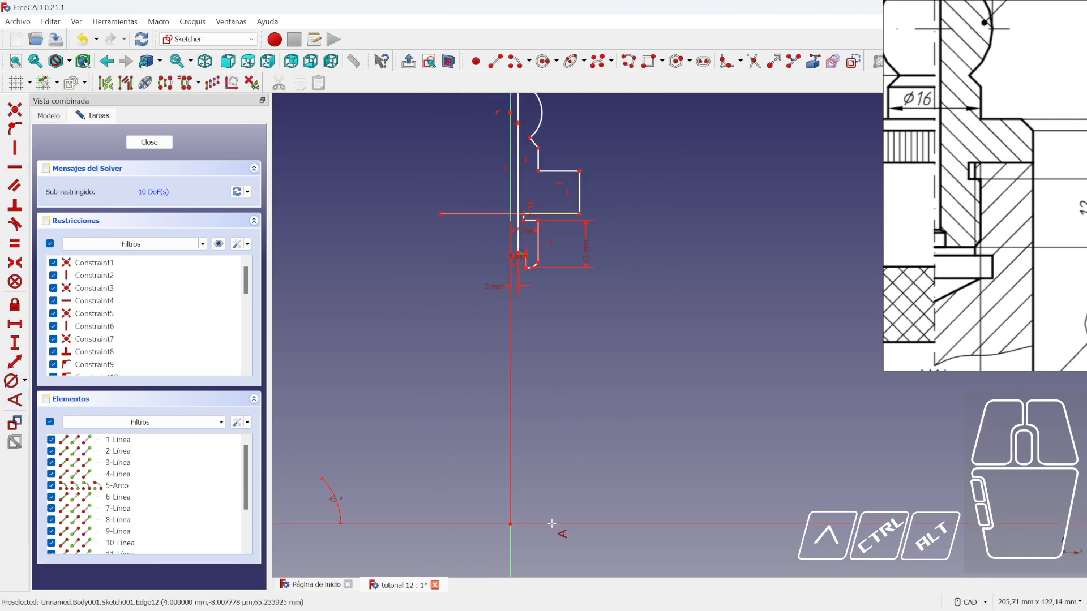
left_click(558, 524)
type("3")
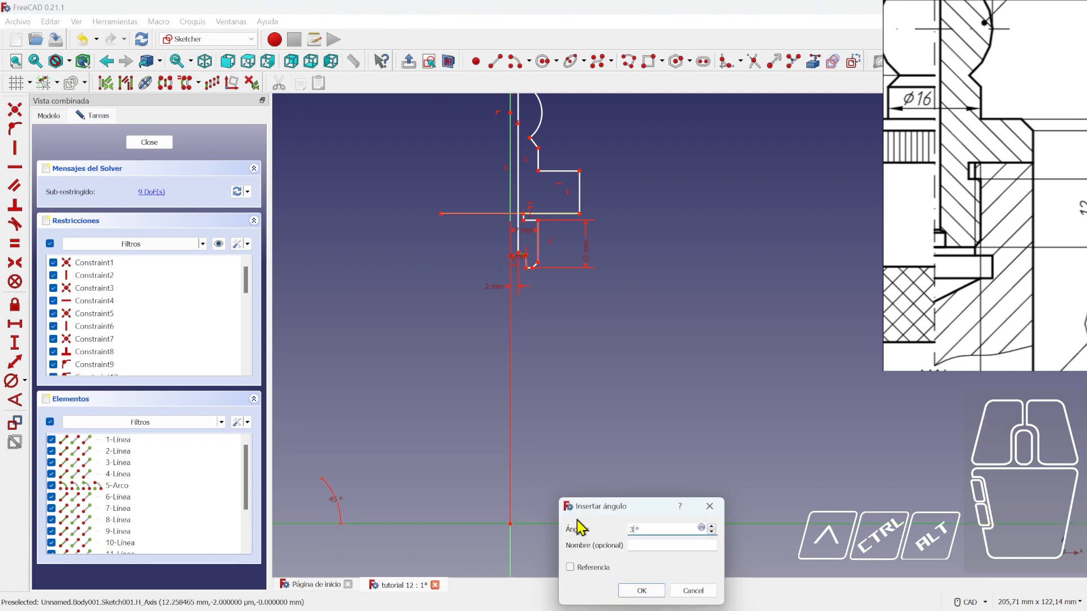
type("0")
key("Return")
scroll(530, 261, "up", 5)
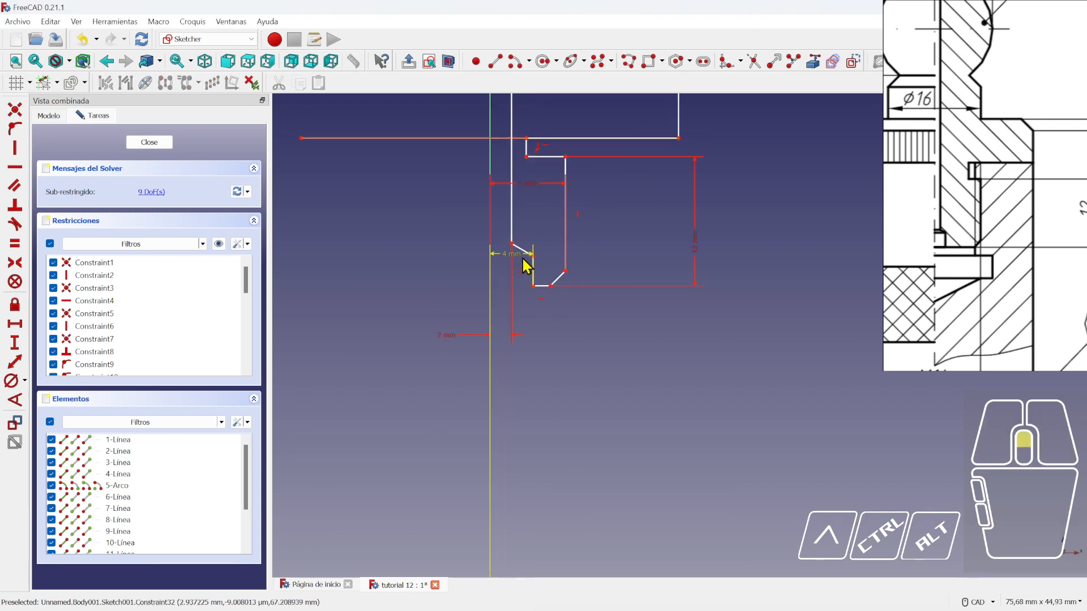
mouse_move(496, 234)
left_mouse_down()
mouse_move(502, 218)
mouse_move(501, 358)
mouse_move(413, 444)
mouse_move(374, 437)
mouse_move(372, 426)
left_mouse_up()
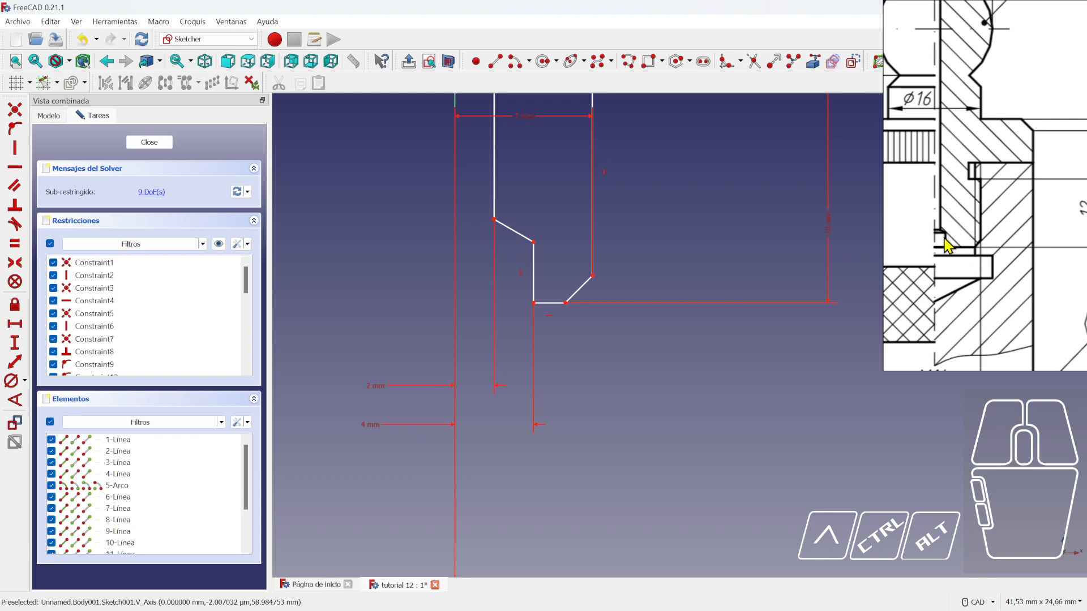
scroll(682, 371, "down", 2)
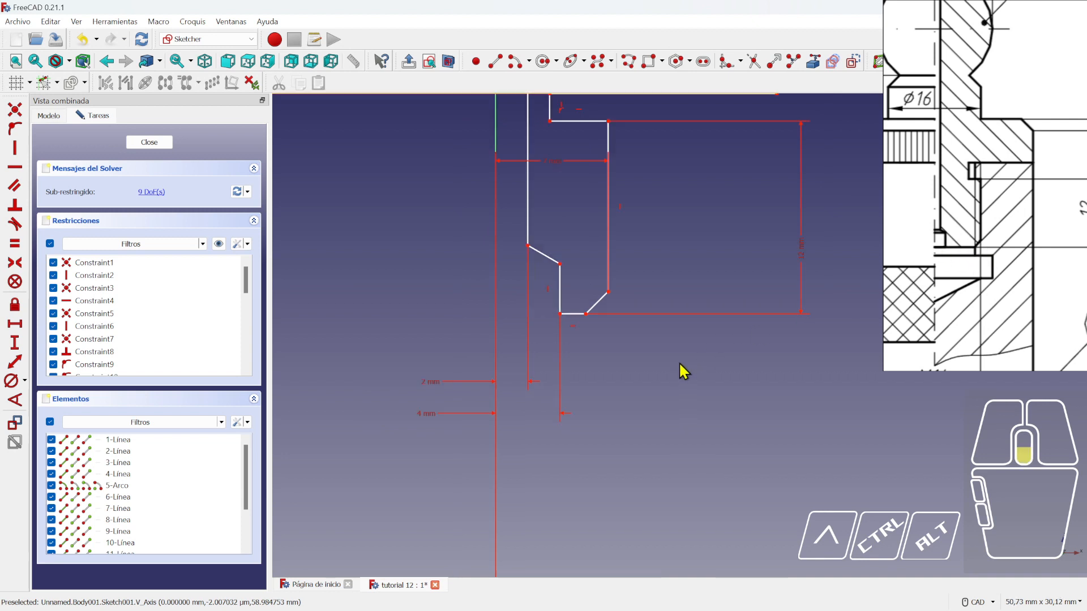
- Add a 3 mm vertical distance between the two groove vertices, placed left of the profile
left_click(16, 363)
left_click(582, 282)
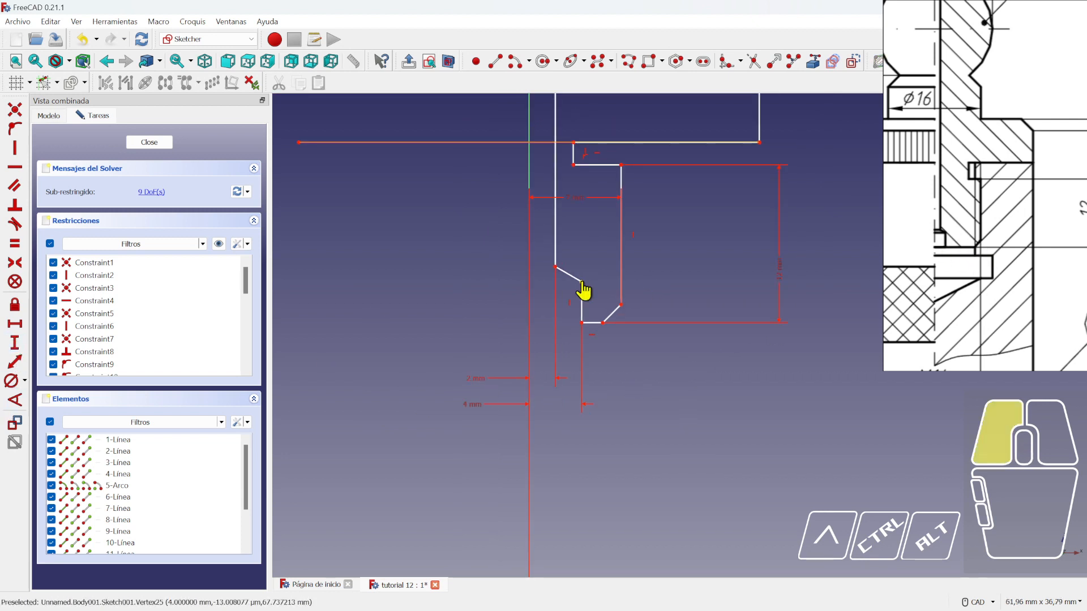
left_click(582, 323)
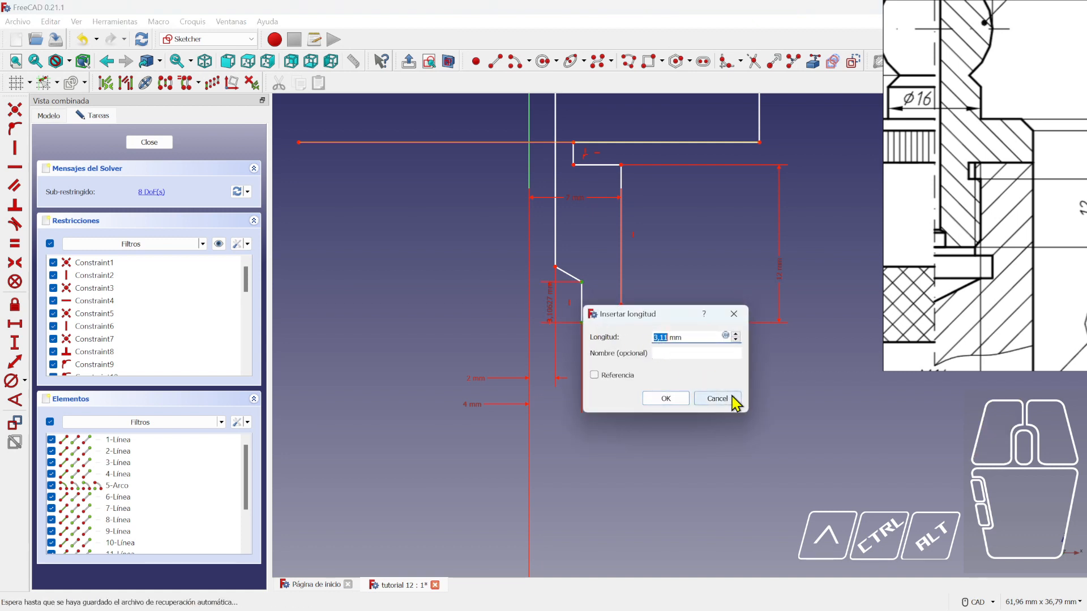
left_click(718, 398)
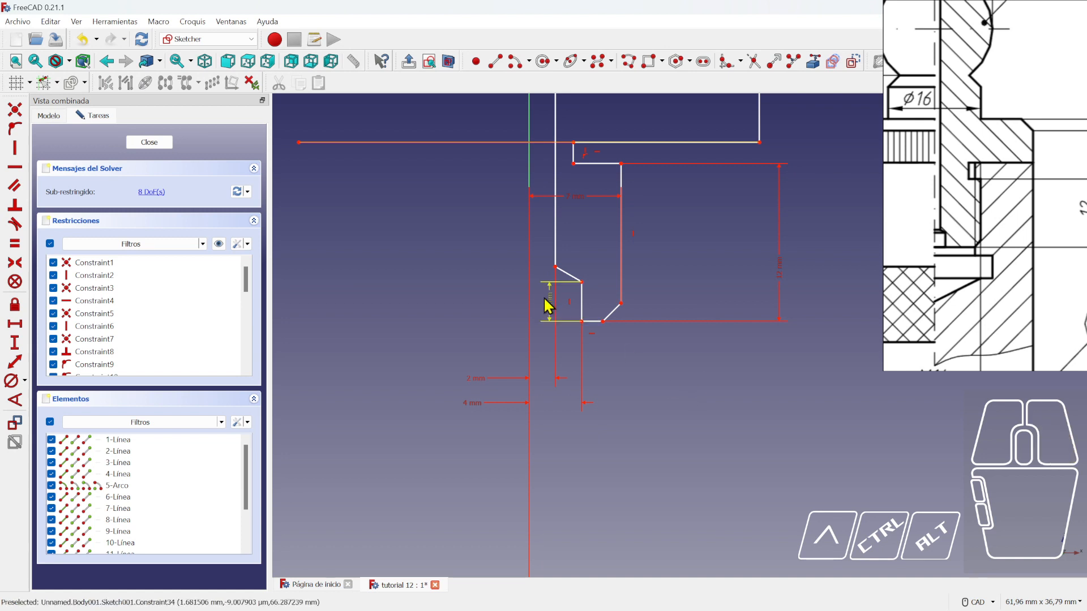
left_click_drag(553, 306, 494, 312)
mouse_move(705, 397)
middle_mouse_down()
mouse_move(644, 387)
mouse_move(619, 401)
middle_mouse_up()
- Lower the top edge by dragging its corner and pan the reference drawing
scroll(621, 396, "down", 2)
scroll(638, 350, "up", 2)
left_click_drag(644, 277, 637, 285)
scroll(970, 217, "down", 3)
mouse_move(970, 217)
middle_mouse_down()
mouse_move(961, 226)
mouse_move(1009, 220)
mouse_move(1014, 230)
middle_mouse_up()
scroll(1000, 189, "up", 2)
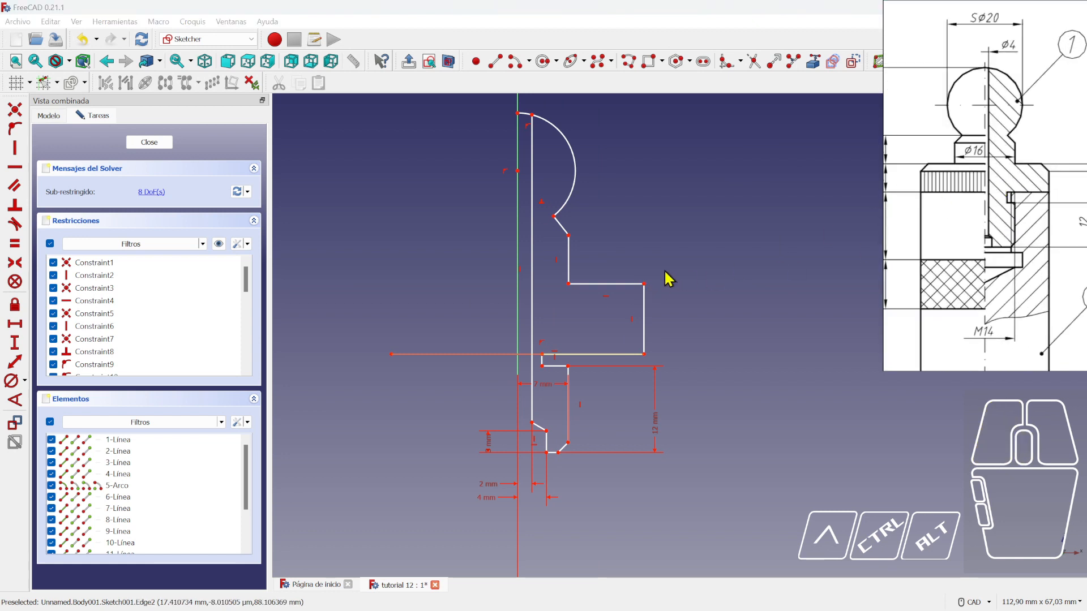
middle_click_drag(983, 197, 999, 201)
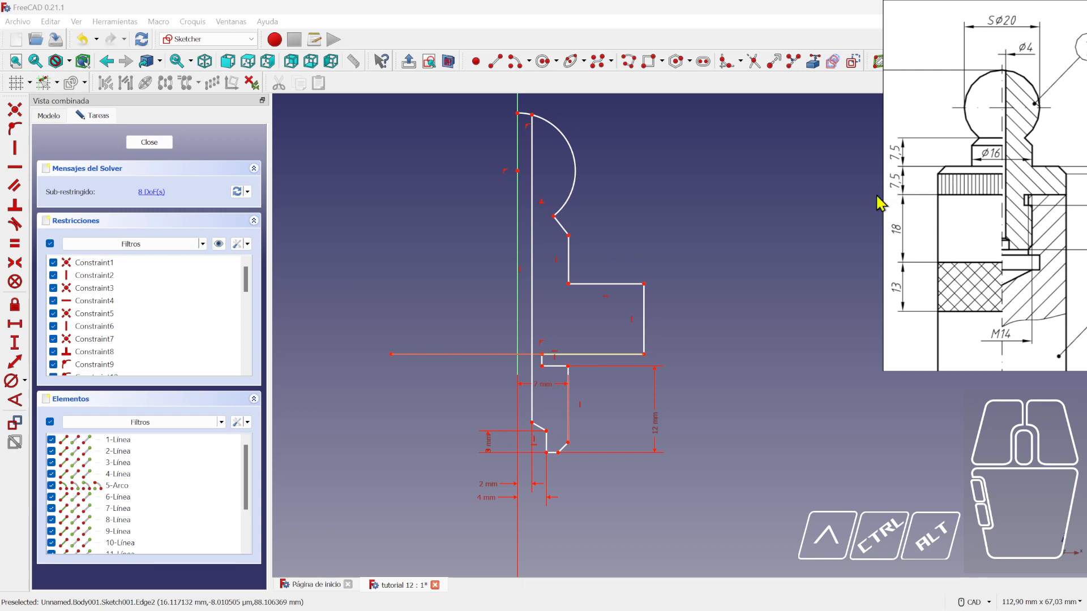
- Dimension the shoulder's right vertical edge, correcting the height from 75 to 7,5 mm
left_click(14, 343)
left_click(642, 306)
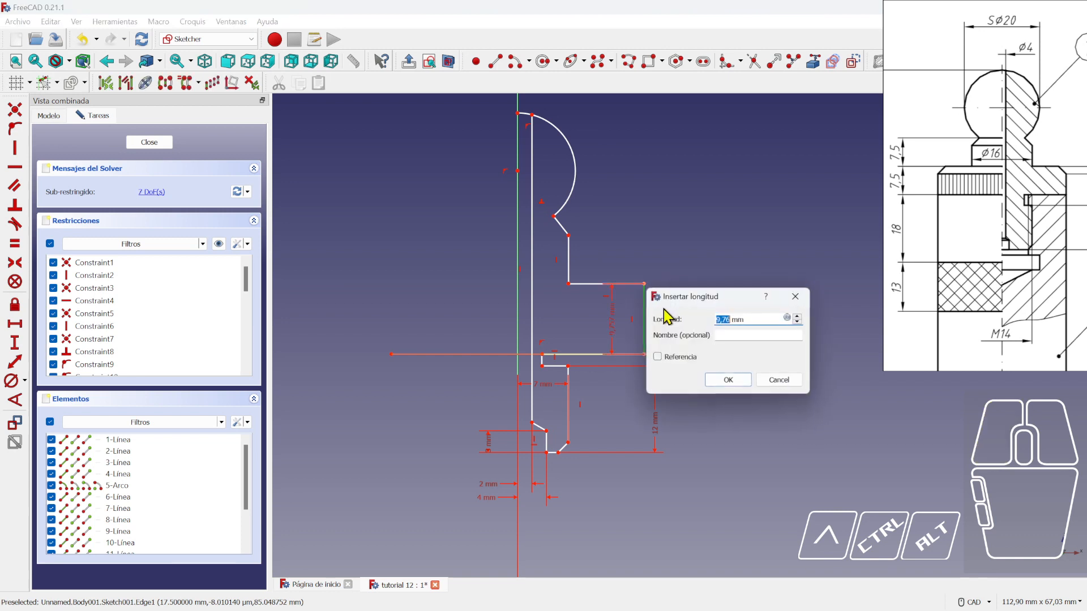
key("Return")
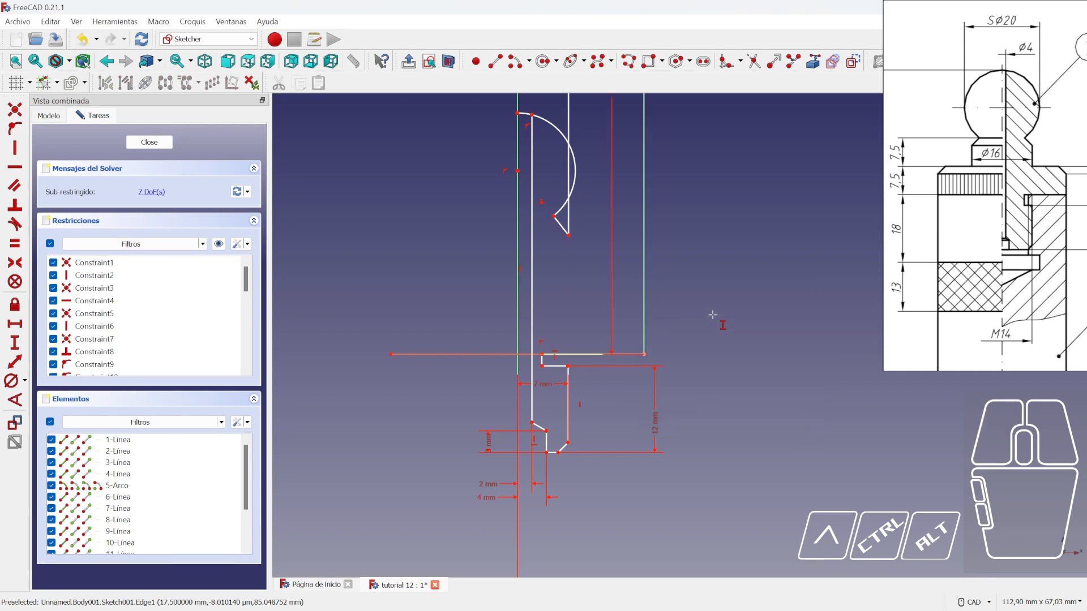
scroll(714, 322, "down", 4)
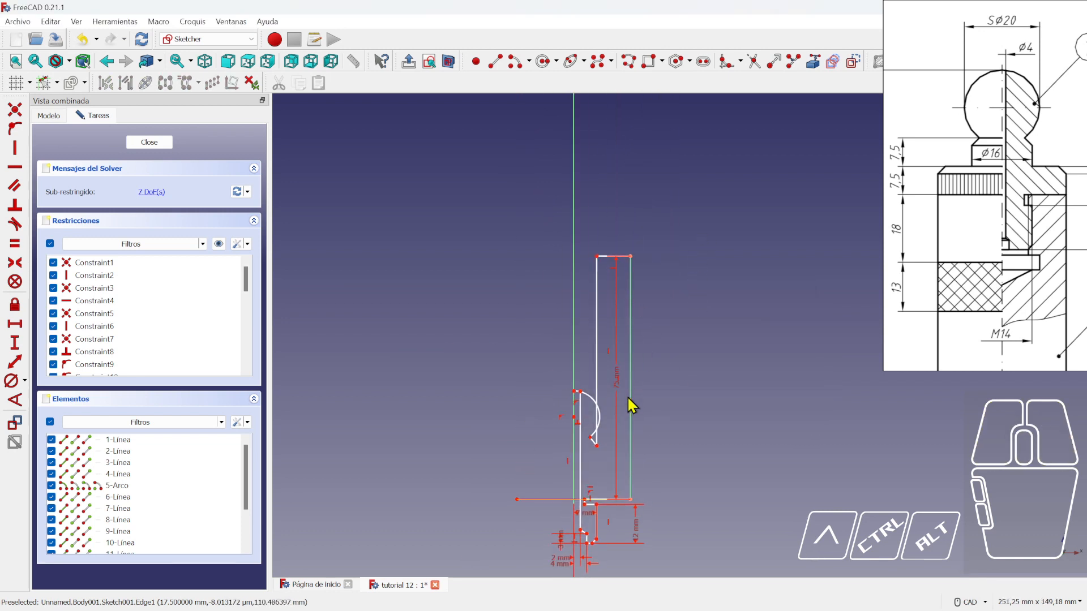
left_click_drag(617, 383, 676, 394)
double_click(676, 394)
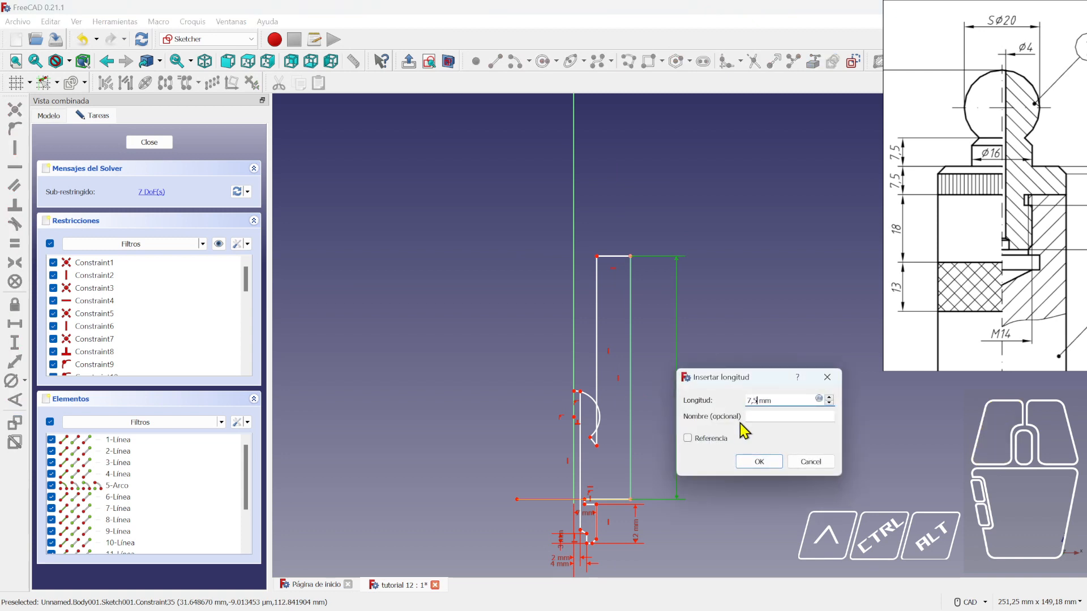
key("Return")
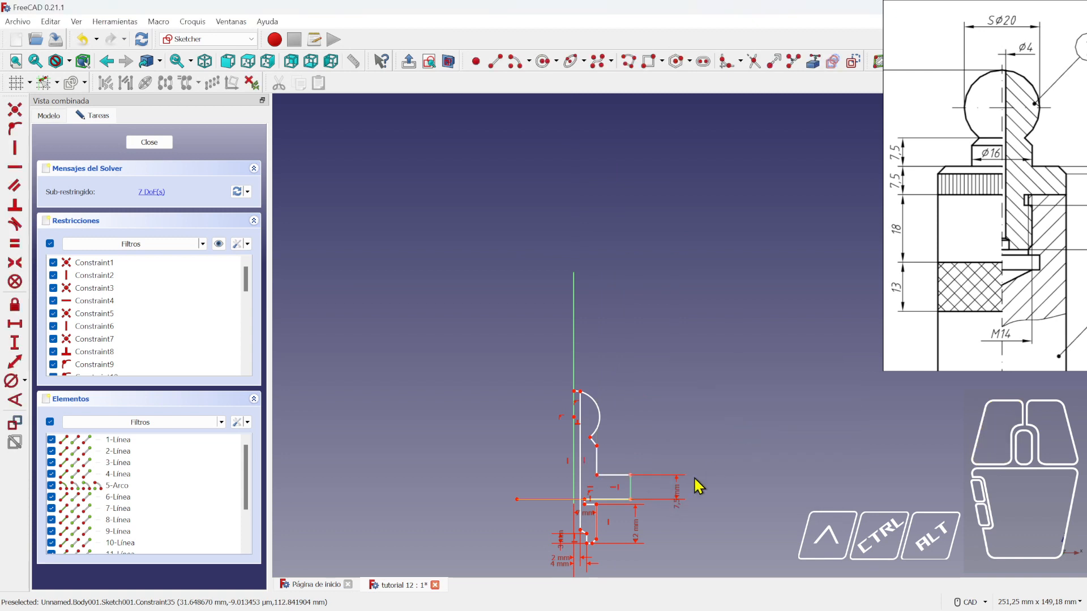
scroll(620, 525, "up", 5)
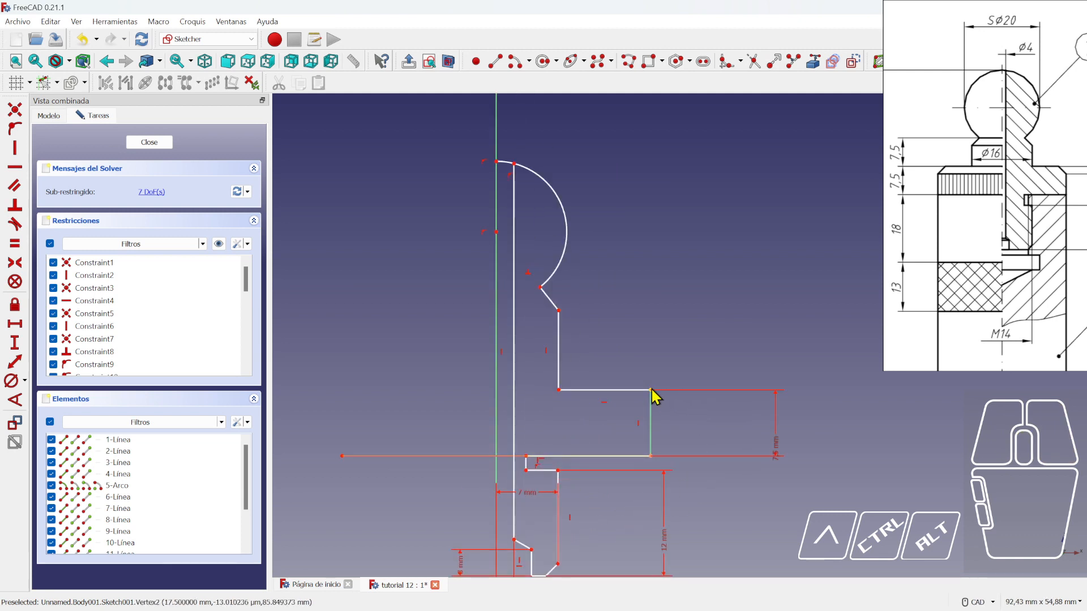
- Place the shoulder edge 16/2 (8 mm) from the origin and lift the 8 mm label clear
left_click(15, 324)
left_click(559, 390)
scroll(557, 453, "down", 6)
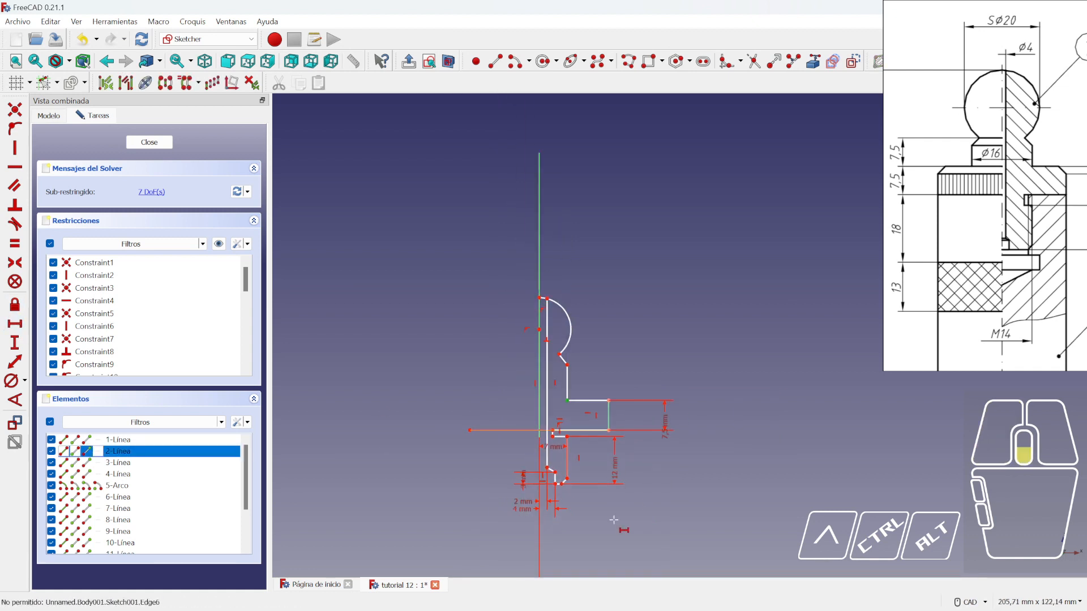
left_click(556, 464)
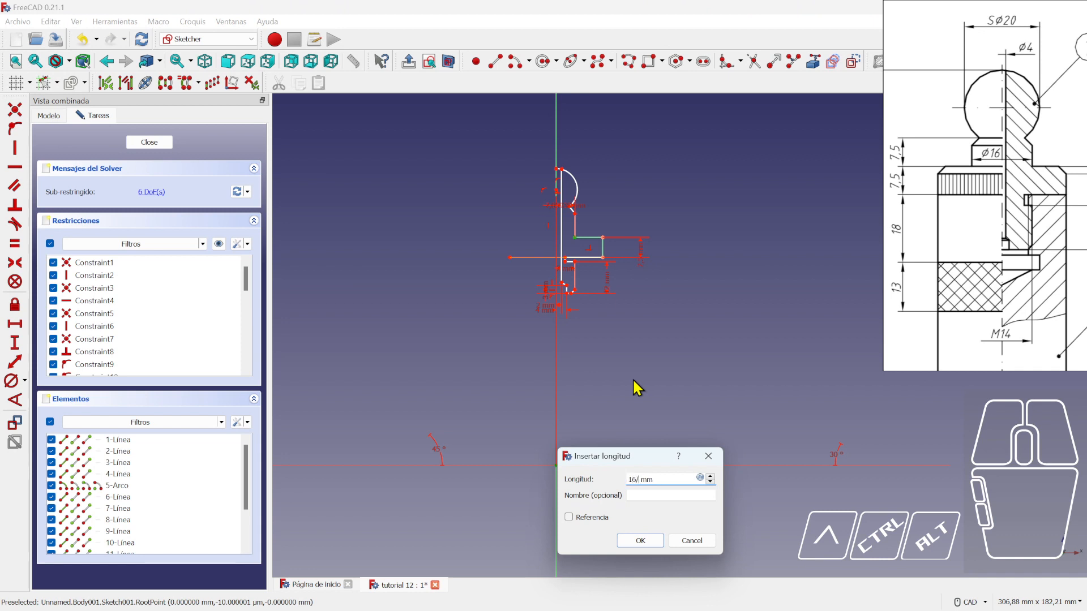
type("16/2")
key("Return")
scroll(612, 366, "up", 1)
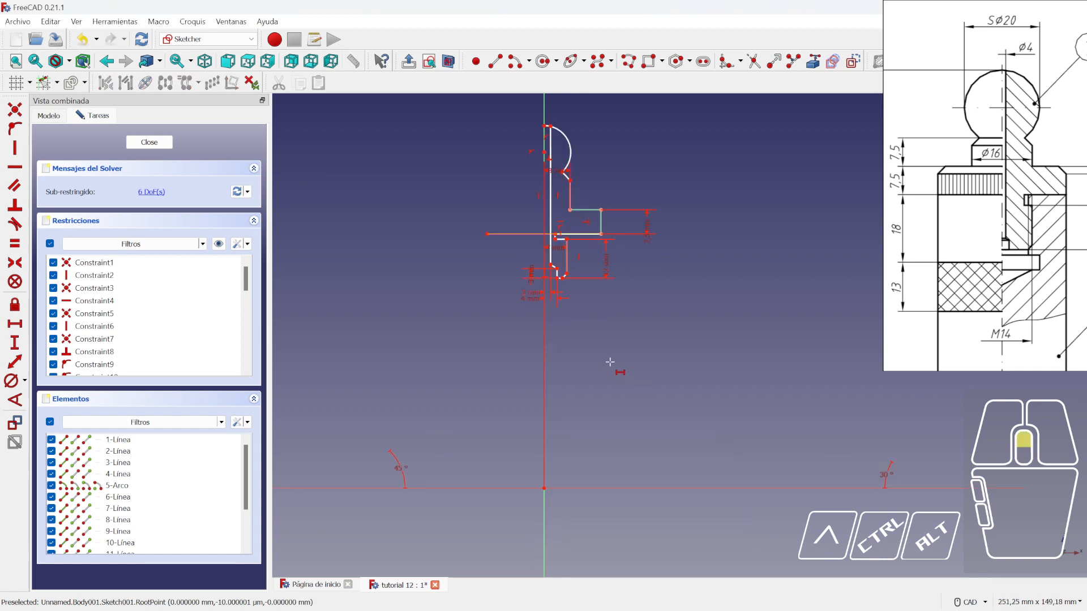
scroll(572, 320, "up", 3)
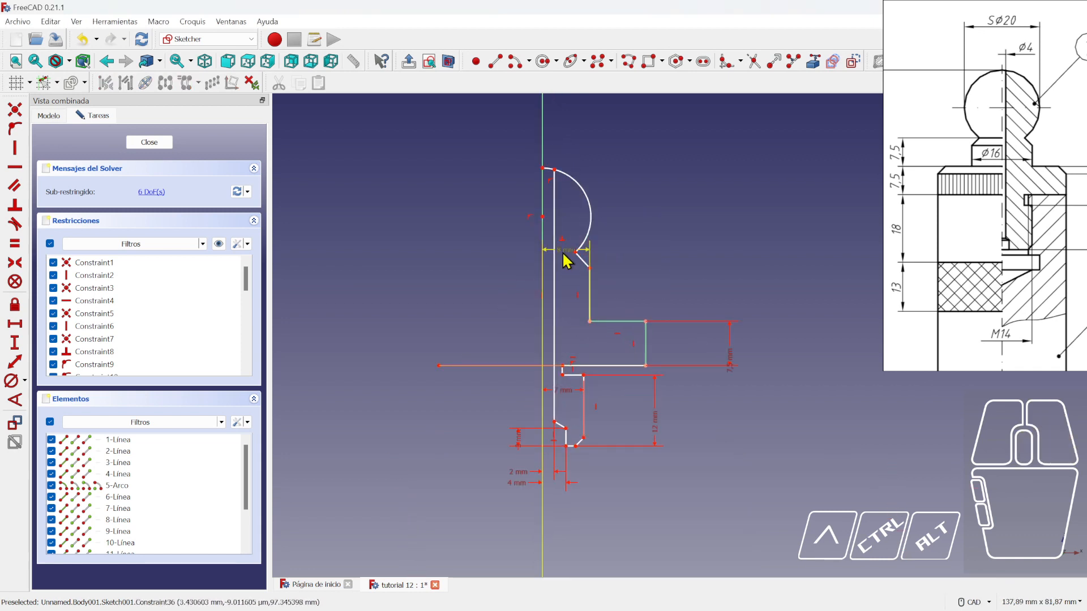
left_click_drag(561, 161, 565, 121)
middle_click_drag(647, 171, 631, 232)
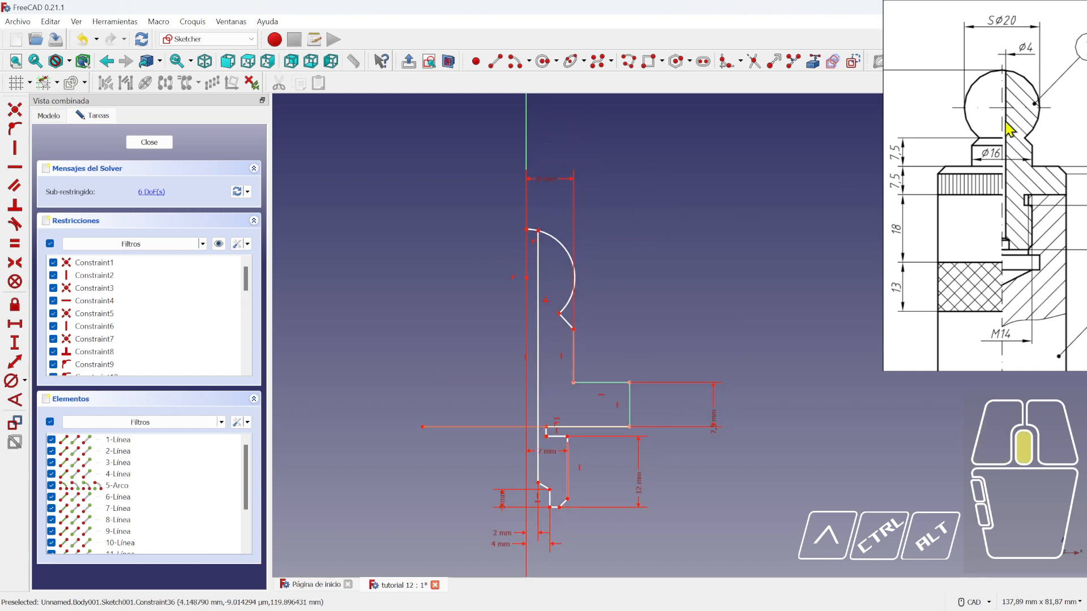
mouse_move(1005, 123)
middle_mouse_down()
mouse_move(979, 146)
mouse_move(986, 204)
middle_mouse_up()
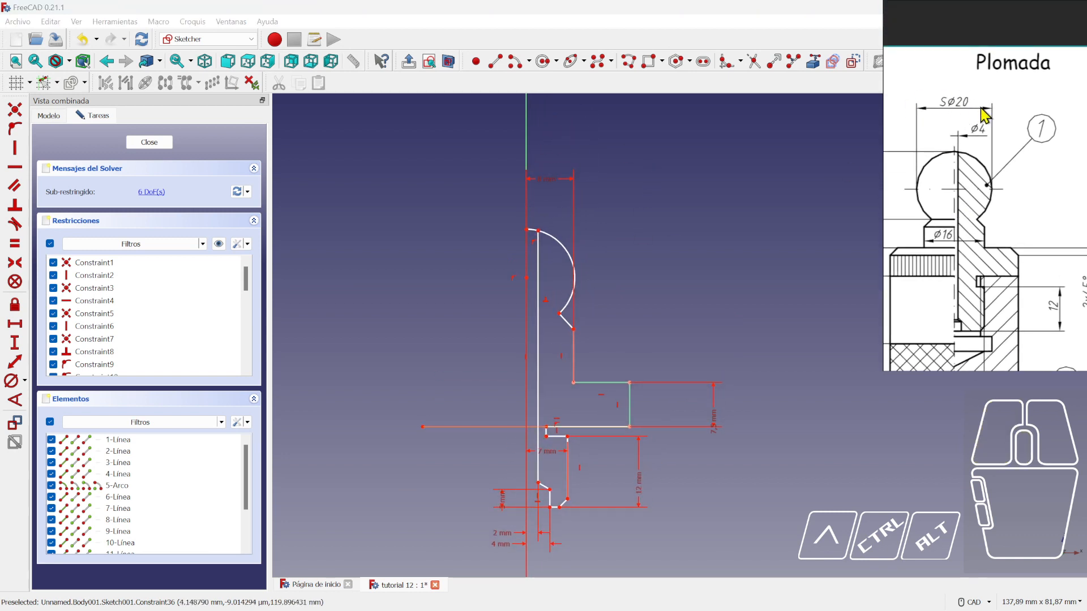
- Give the head arc a 20 mm diameter and reshape its lower end and short line
left_click(11, 380)
left_click(566, 254)
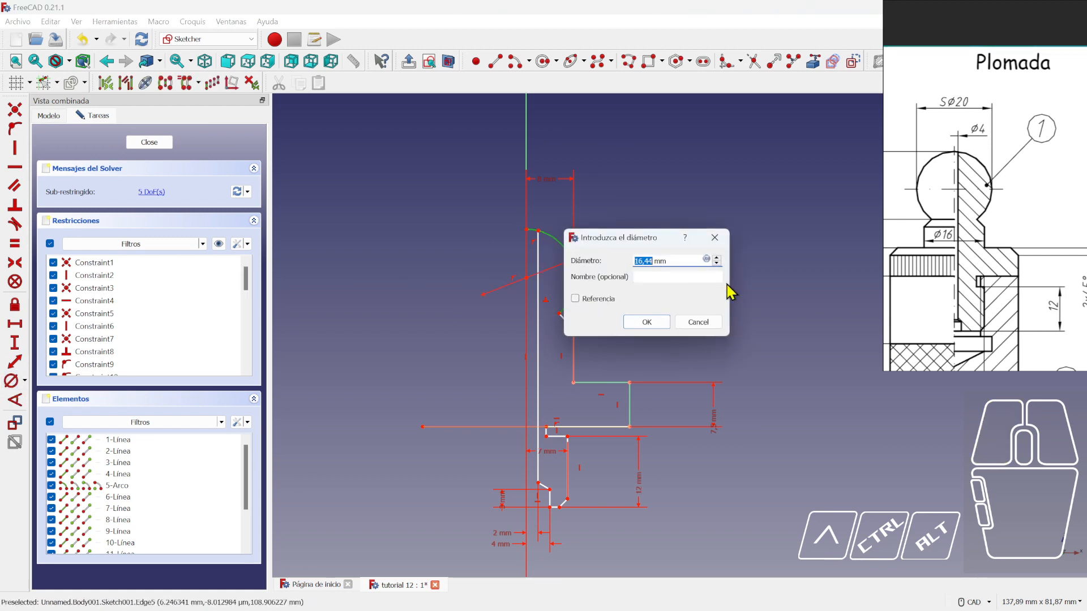
key("Return")
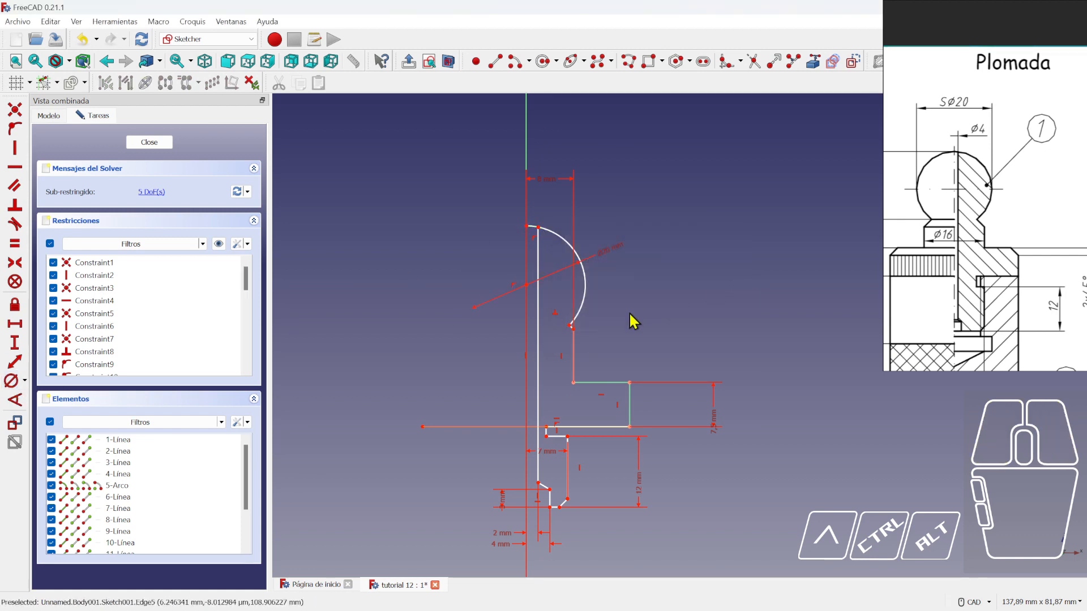
scroll(629, 324, "up", 4)
mouse_move(524, 318)
left_mouse_down()
mouse_move(533, 341)
mouse_move(546, 342)
left_mouse_up()
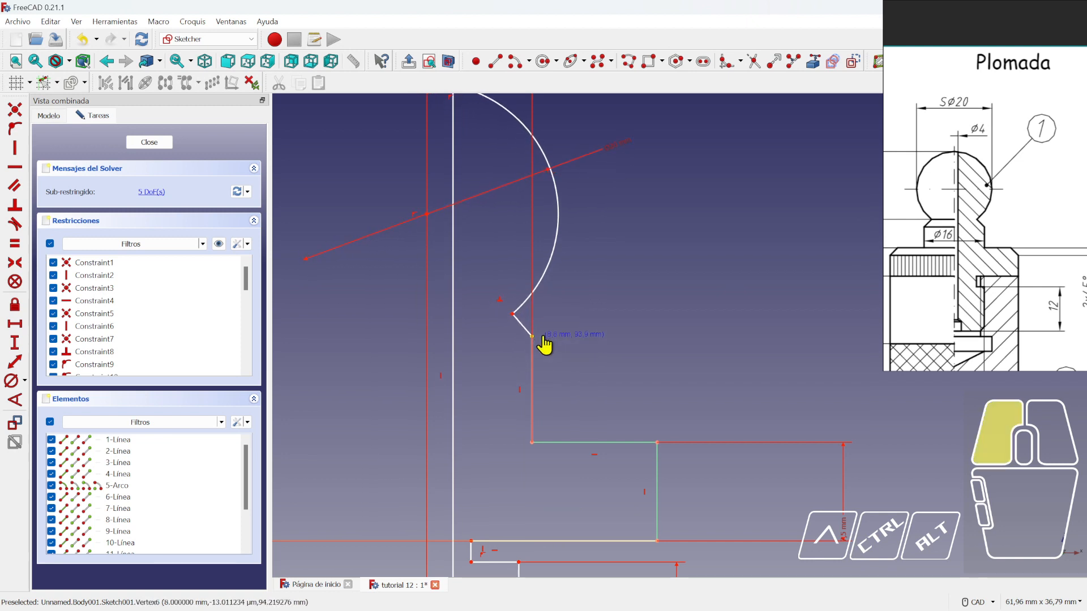
scroll(575, 366, "down", 9)
middle_click_drag(622, 328, 600, 361)
scroll(600, 361, "up", 1)
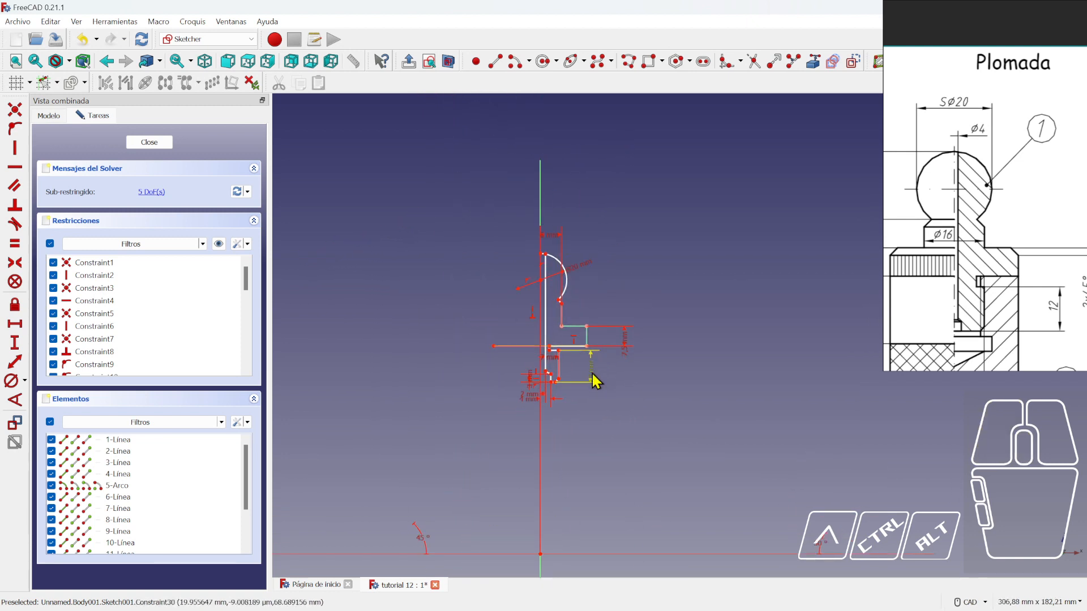
- Set the short diagonal chamfer line at 45° to the horizontal axis
left_click(15, 402)
scroll(601, 309, "up", 4)
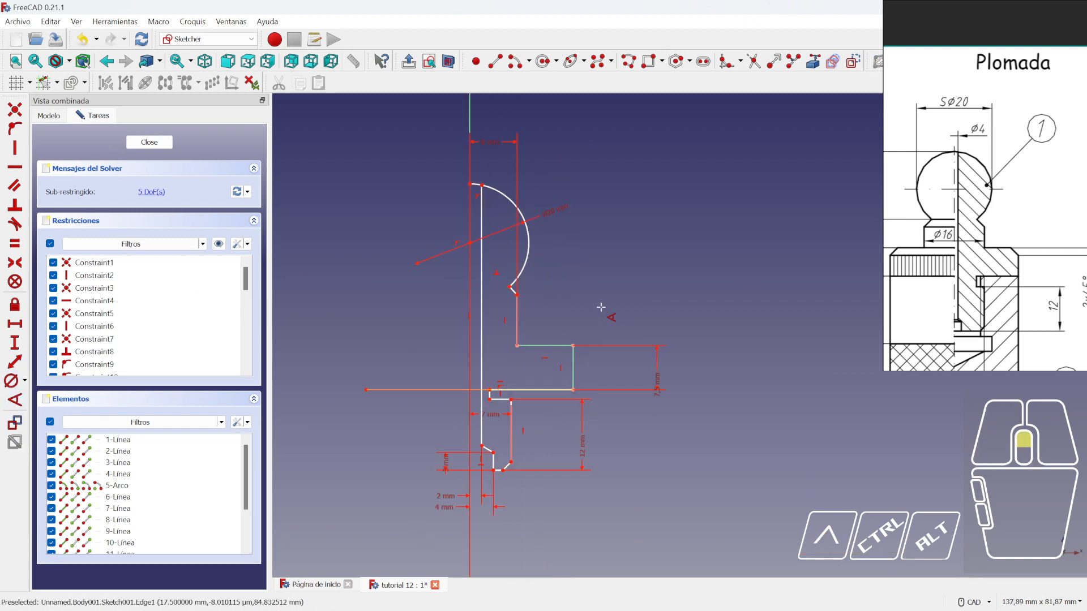
scroll(520, 298, "up", 2)
left_click(508, 285)
scroll(570, 365, "down", 3)
scroll(565, 490, "up", 3)
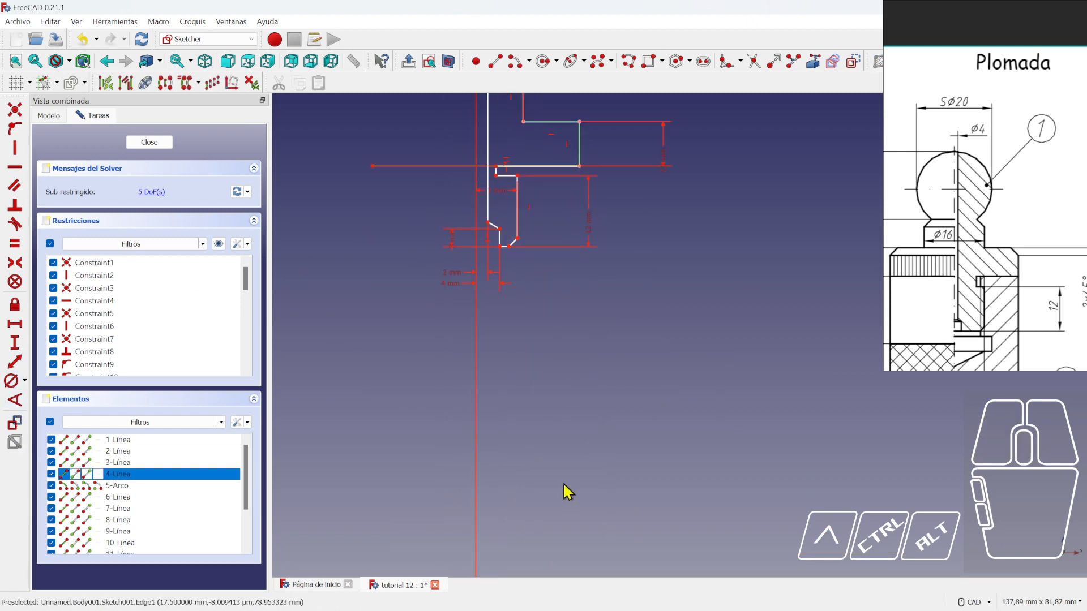
scroll(619, 517, "down", 5)
left_click(618, 539)
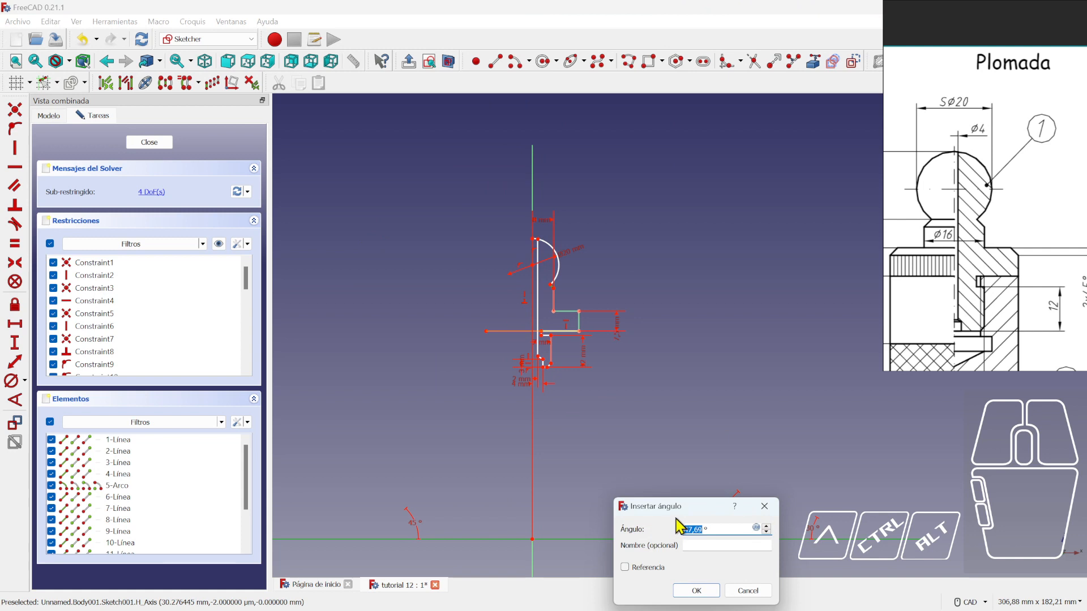
type("45")
key("Return")
scroll(622, 297, "up", 4)
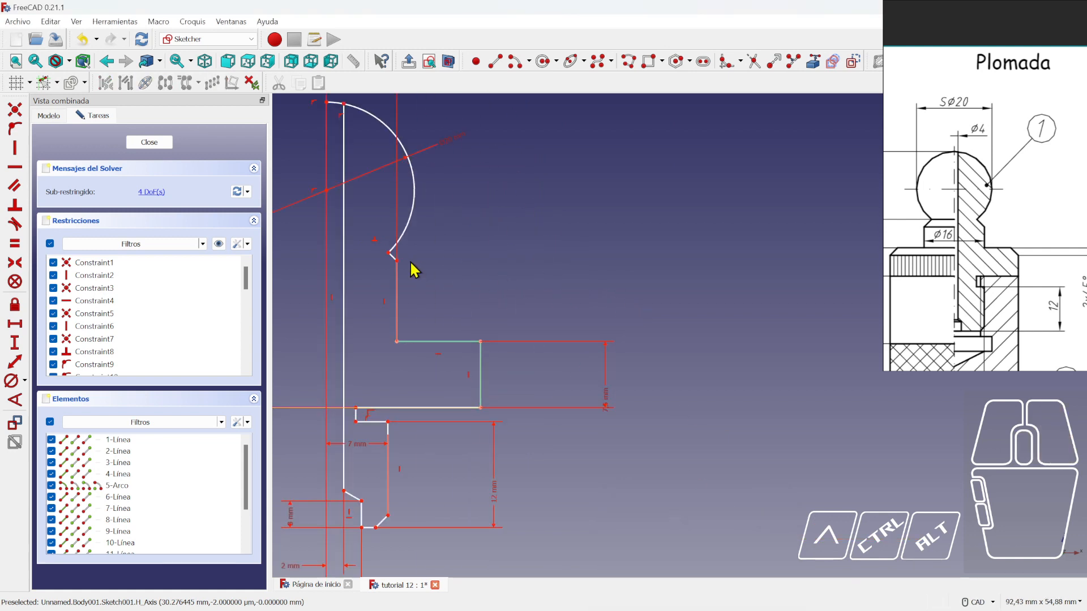
middle_click_drag(973, 252, 1038, 250)
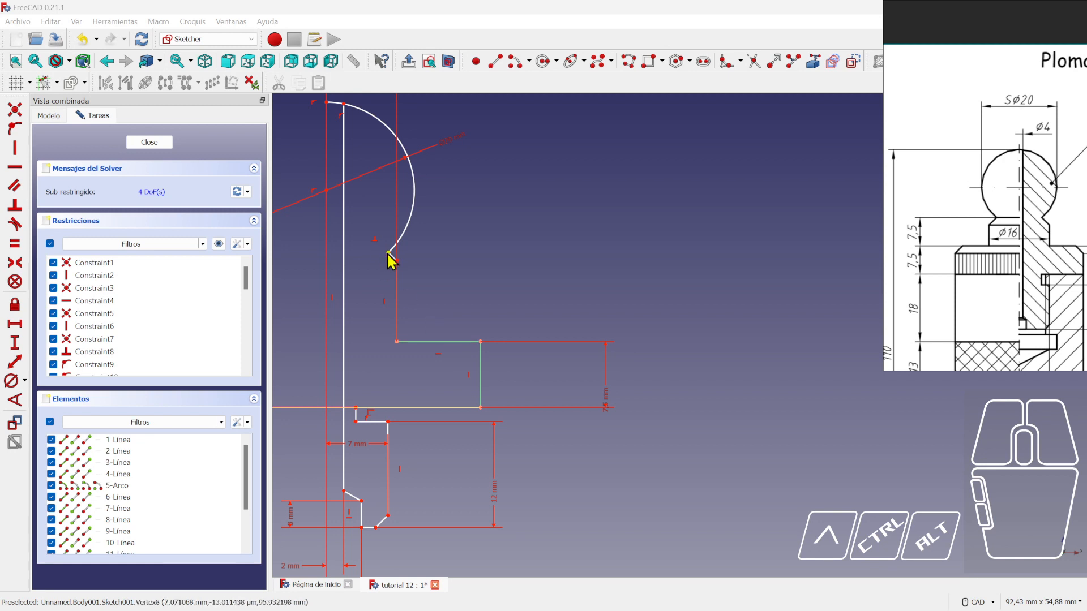
- Add a 7,5 mm vertical distance and correct the 75 mm length to 7,5 mm
left_click(10, 346)
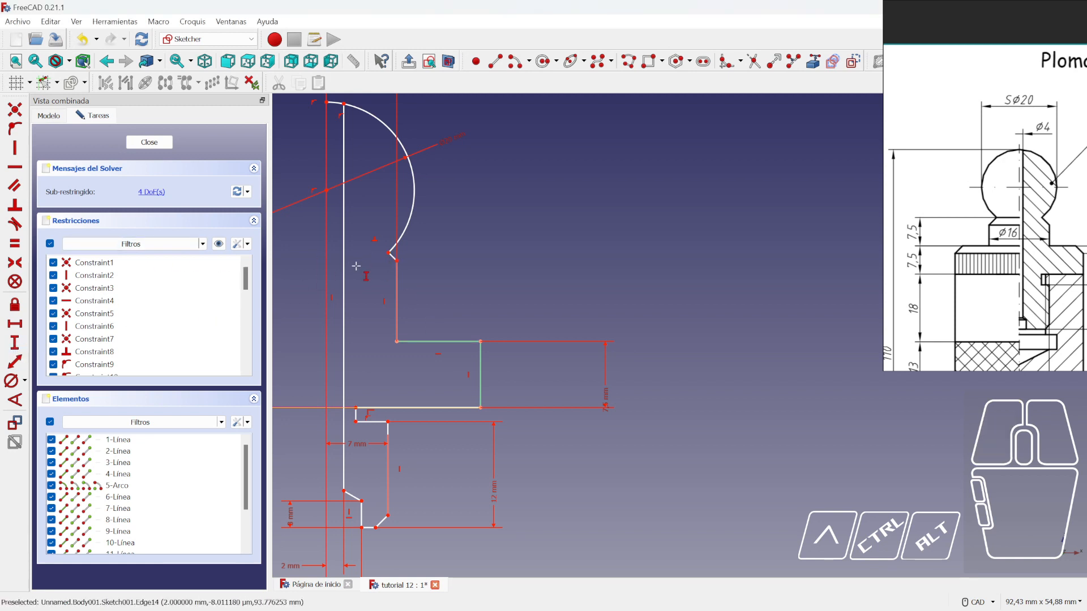
left_click(389, 256)
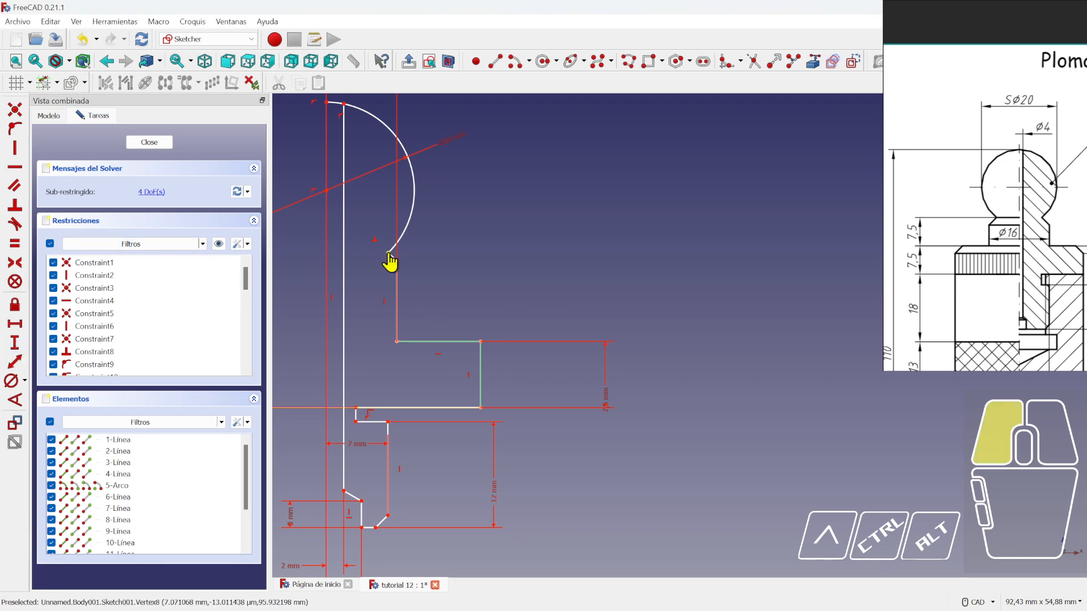
left_click(481, 341)
type("7,5")
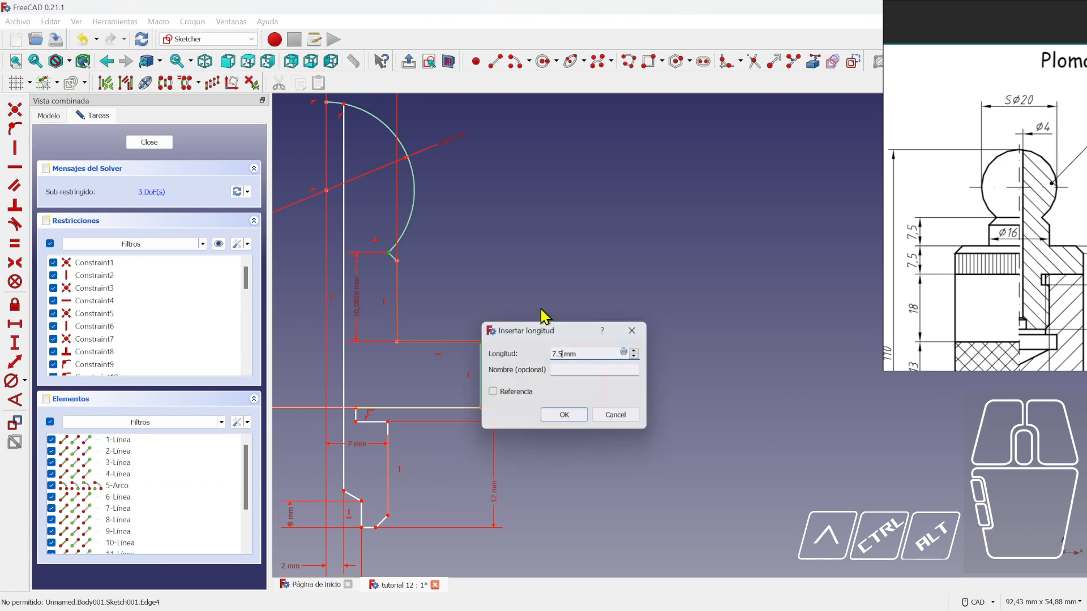
key("Return")
scroll(480, 307, "down", 5)
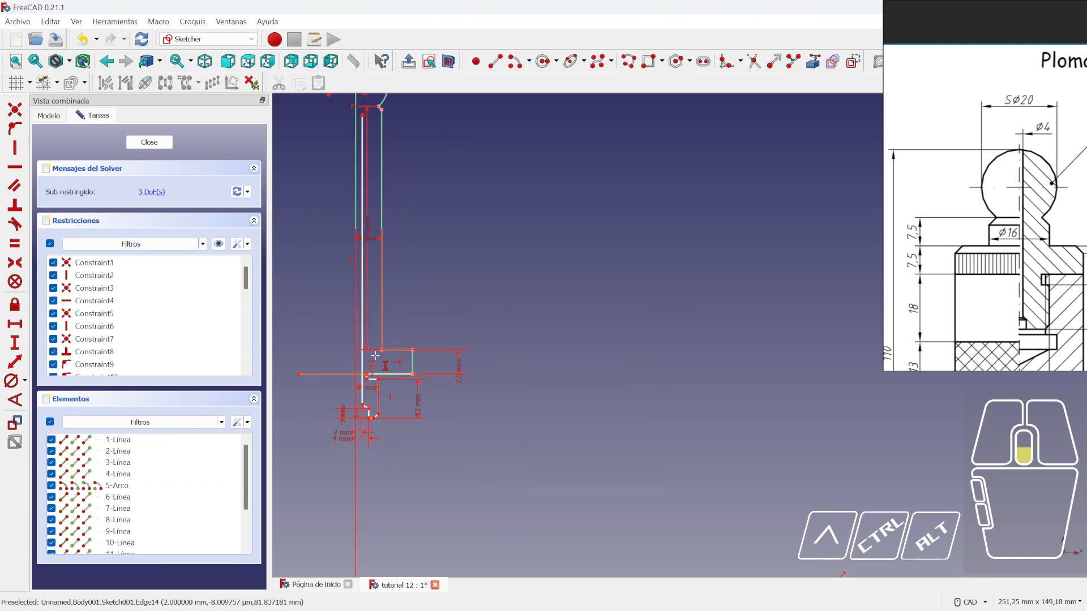
scroll(381, 303, "up", 2)
left_click(378, 277)
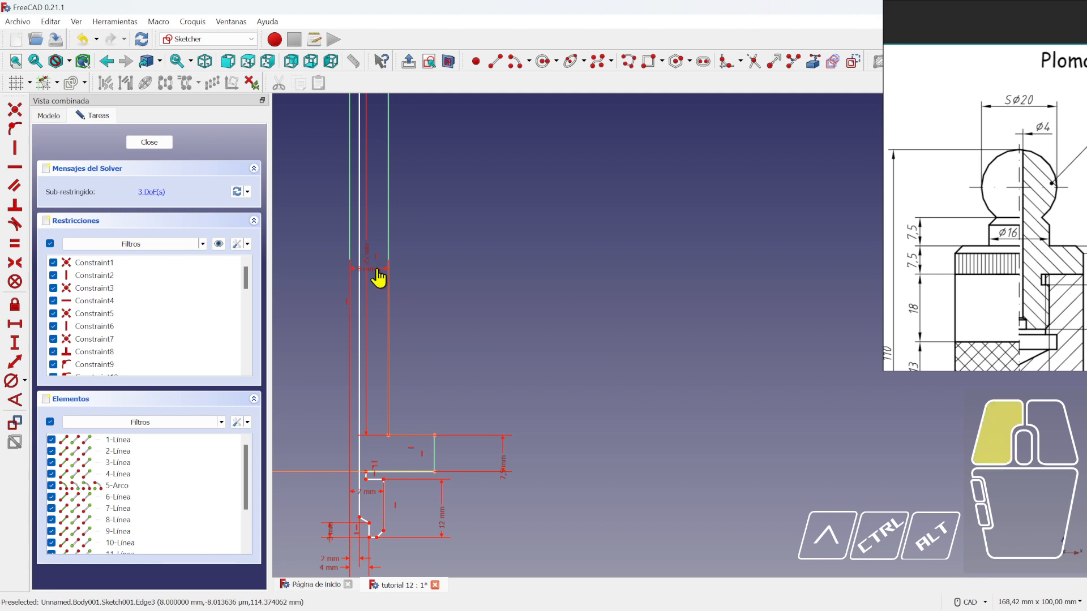
left_click_drag(367, 259, 476, 272)
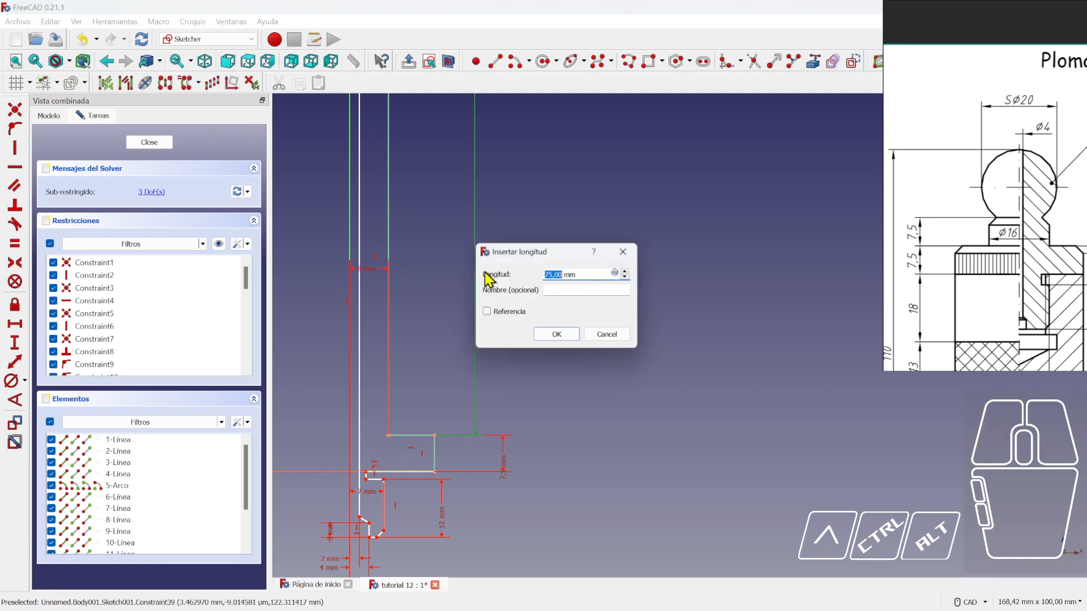
key("i")
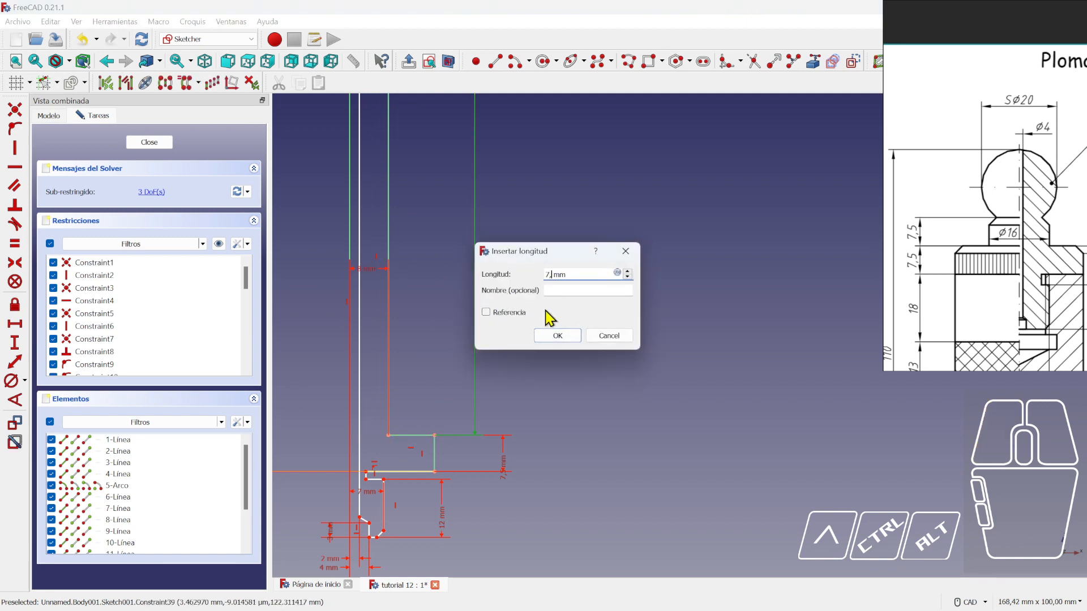
key("Return")
- Delete the constraint fixing the vertical line's top vertex and join that vertex to the arc's top
right_click(535, 313)
left_click(445, 363)
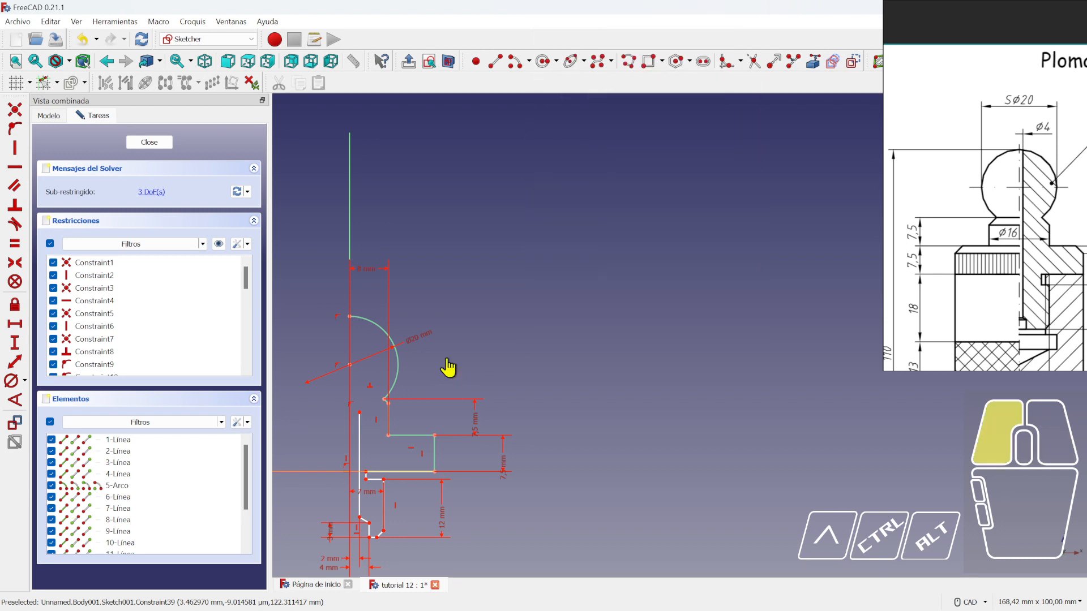
scroll(488, 388, "down", 2)
middle_click_drag(488, 388, 490, 386)
scroll(489, 387, "up", 3)
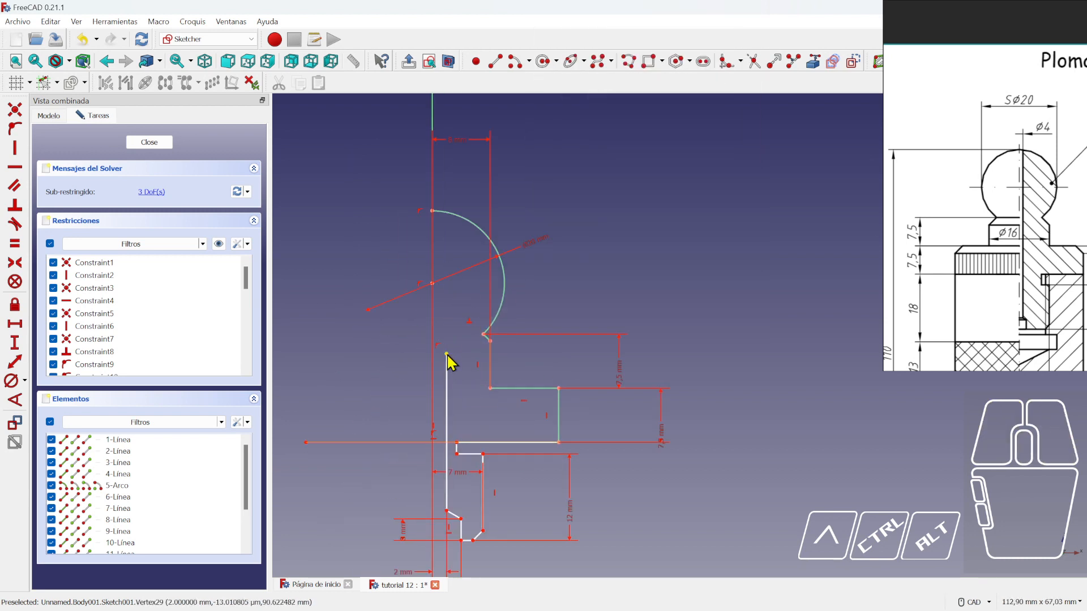
left_click(451, 354)
left_click_drag(445, 242, 469, 360)
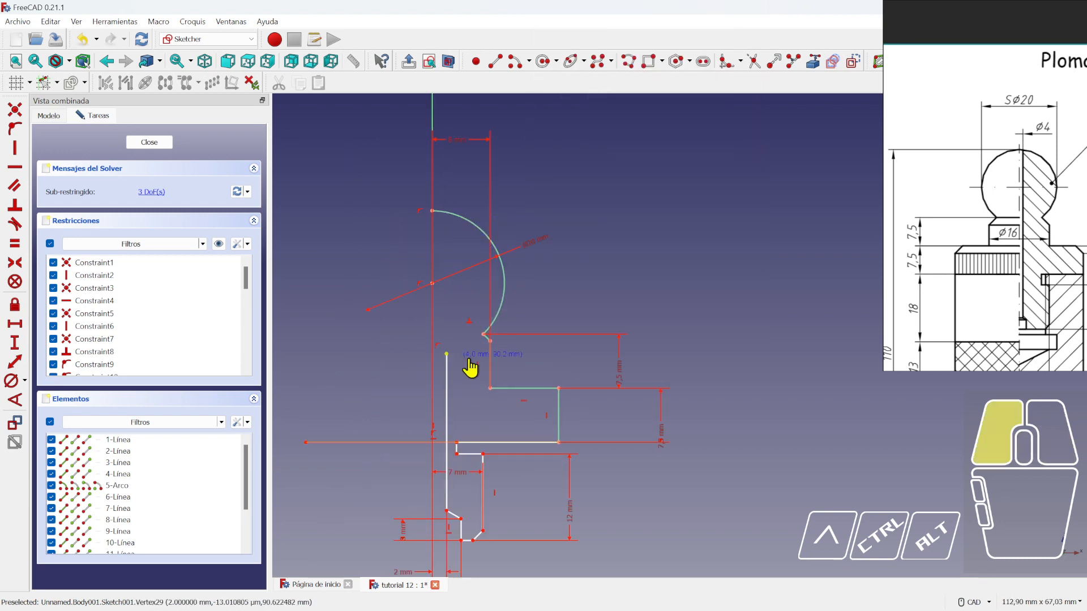
left_click_drag(458, 219, 451, 184)
left_click(437, 344)
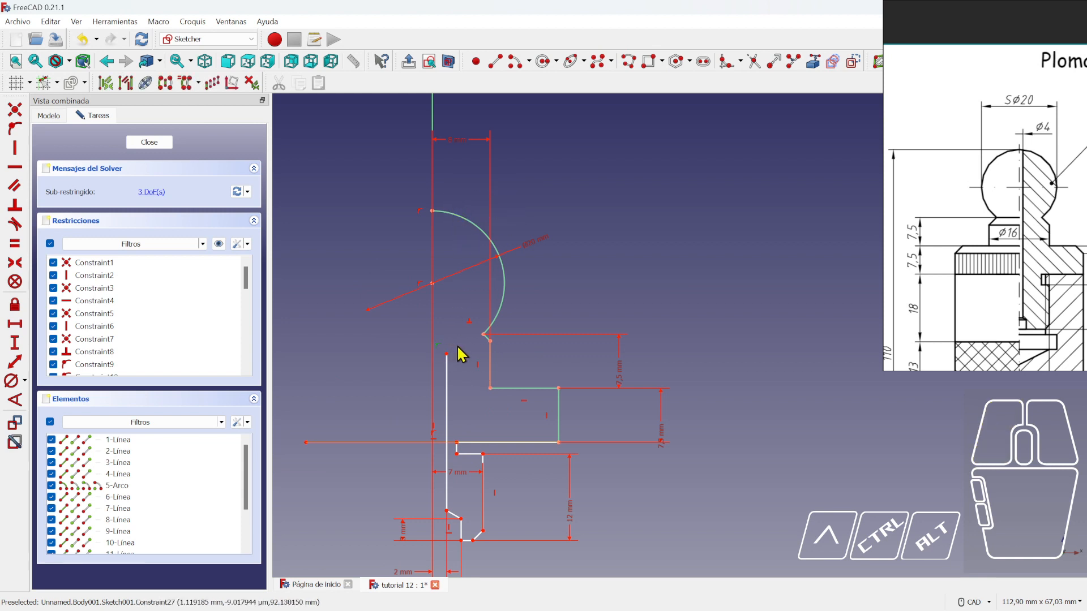
key("Delete")
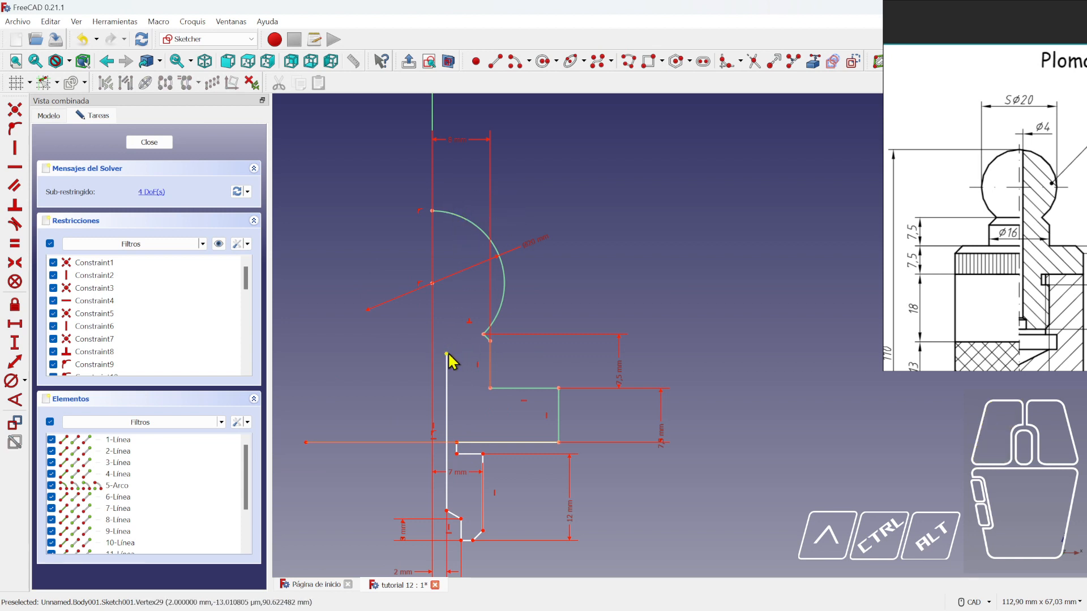
left_click_drag(448, 355, 450, 214)
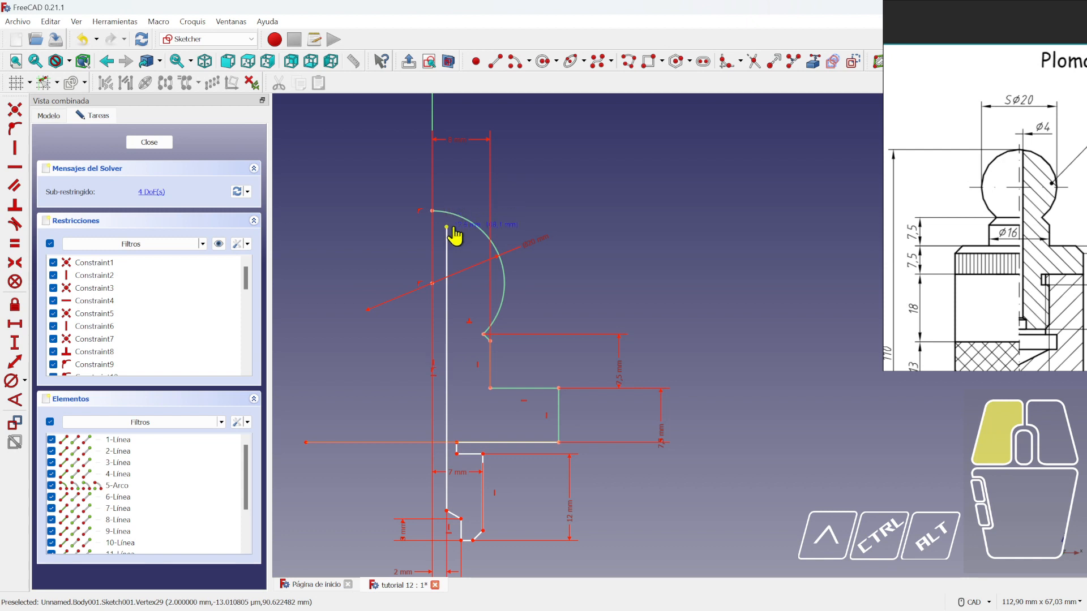
- Pull the chamfer vertex down to re-solve the profile, then close the sketch
scroll(510, 269, "down", 2)
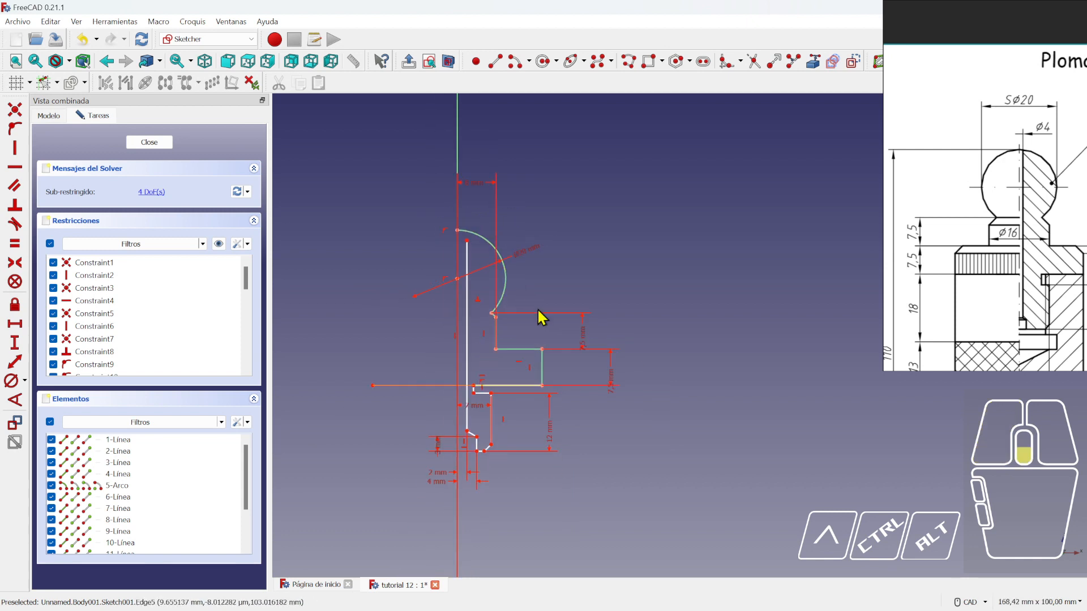
scroll(498, 431, "up", 5)
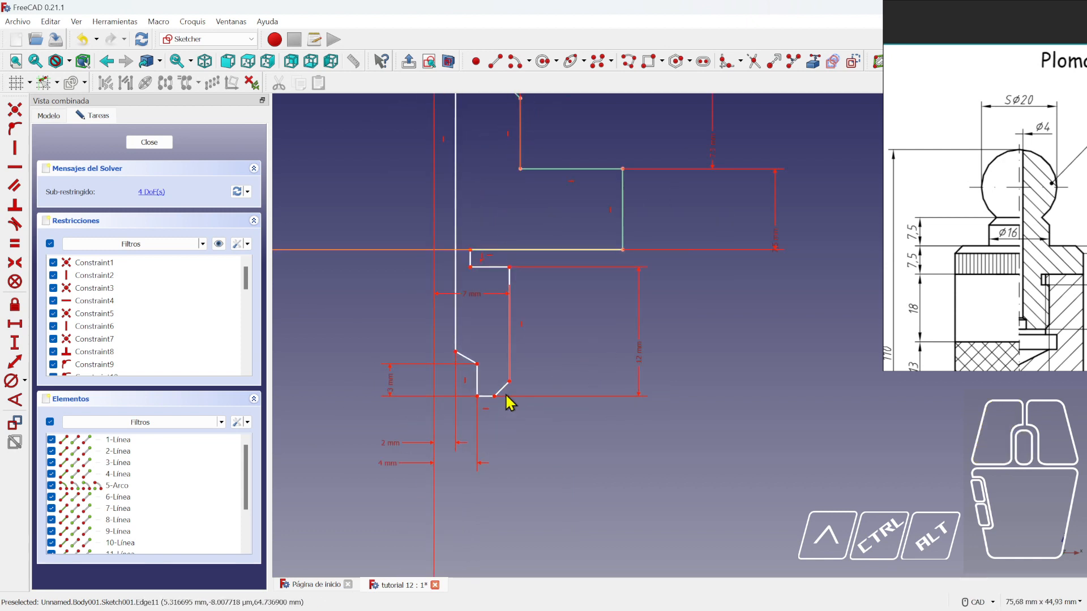
mouse_move(477, 365)
left_mouse_down()
mouse_move(477, 379)
mouse_move(478, 368)
left_mouse_up()
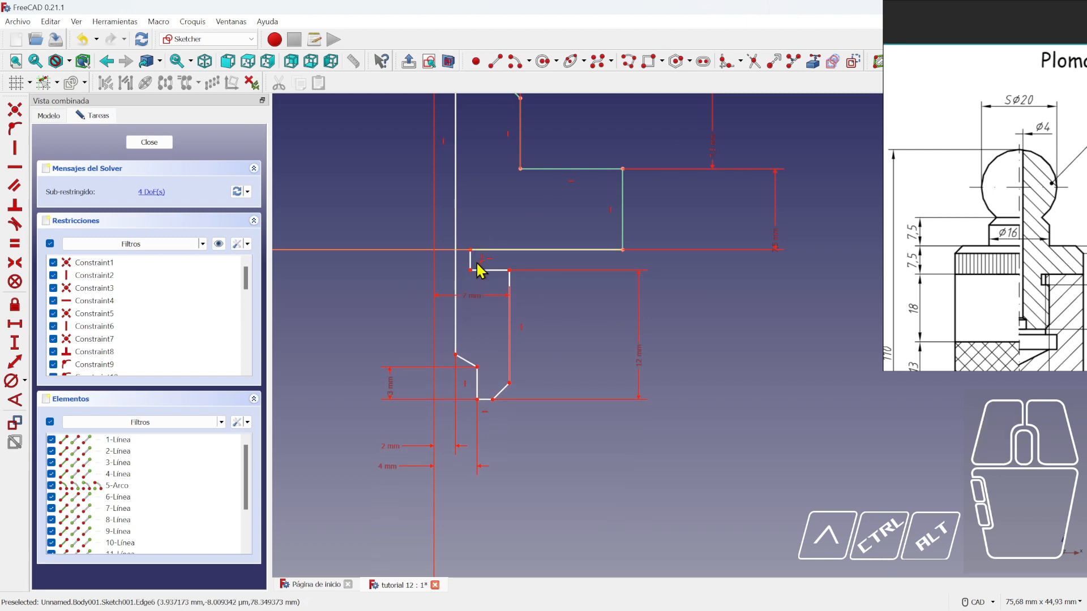
left_click(149, 142)
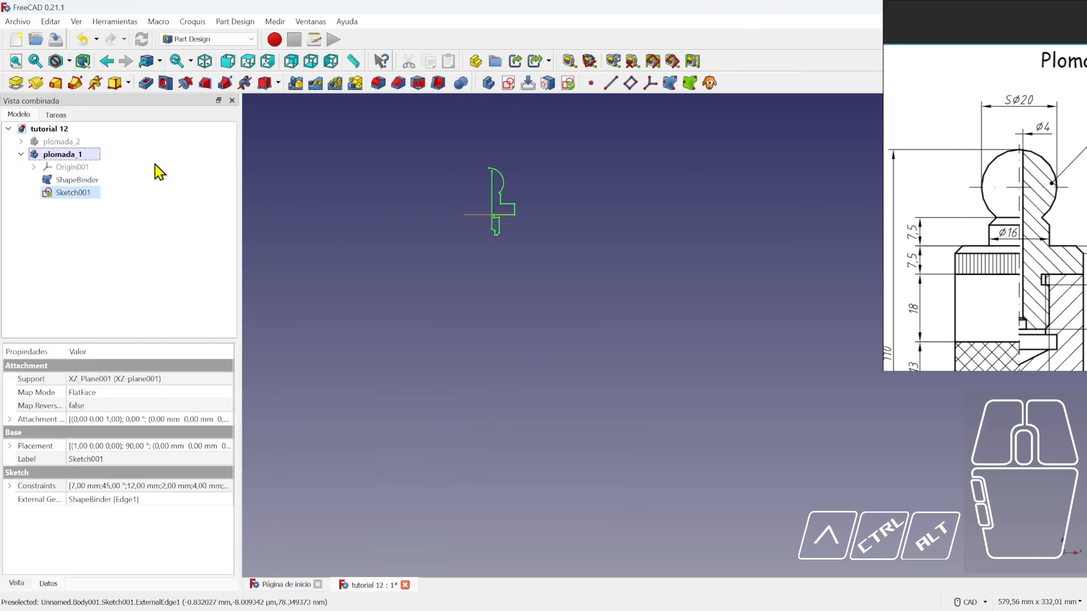
- Inspect the sketch under plomada_2's Revolution, then reopen Sketch001 for editing
left_click(22, 142)
left_click(38, 168)
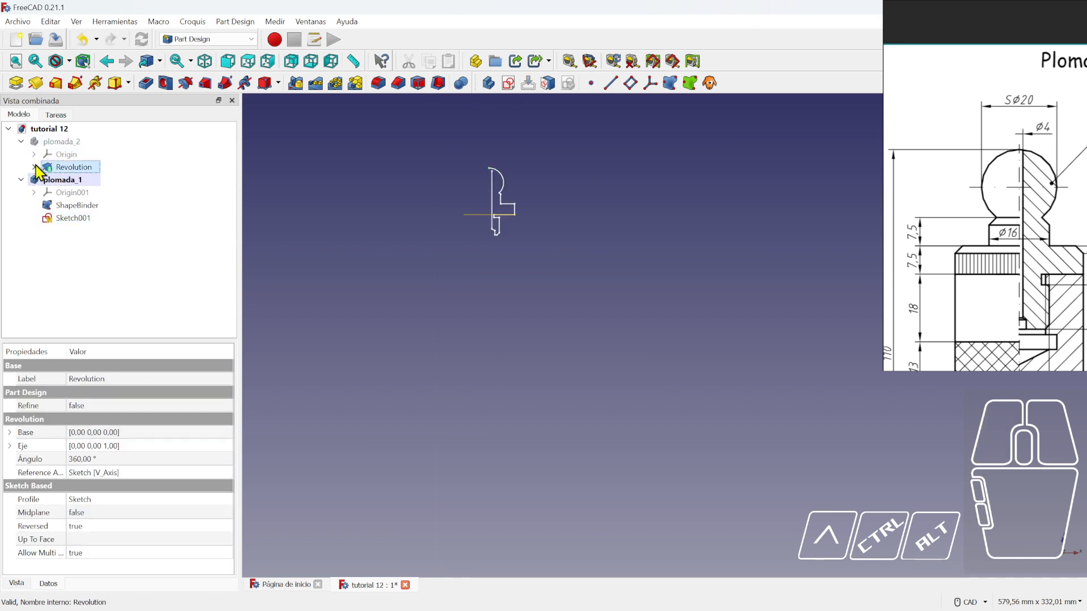
left_click(34, 168)
double_click(66, 180)
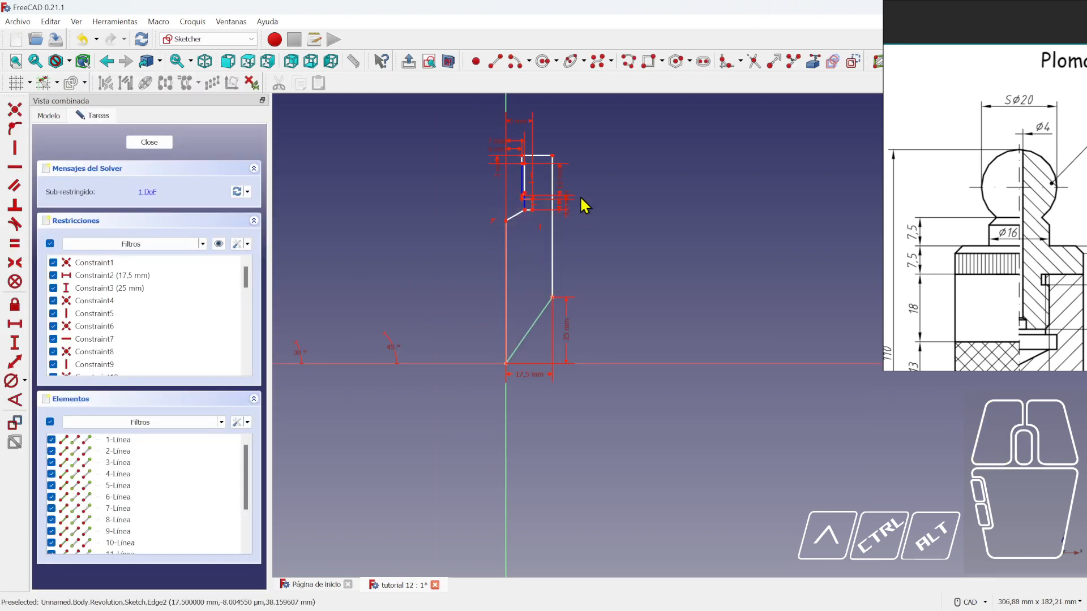
scroll(585, 205, "up", 8)
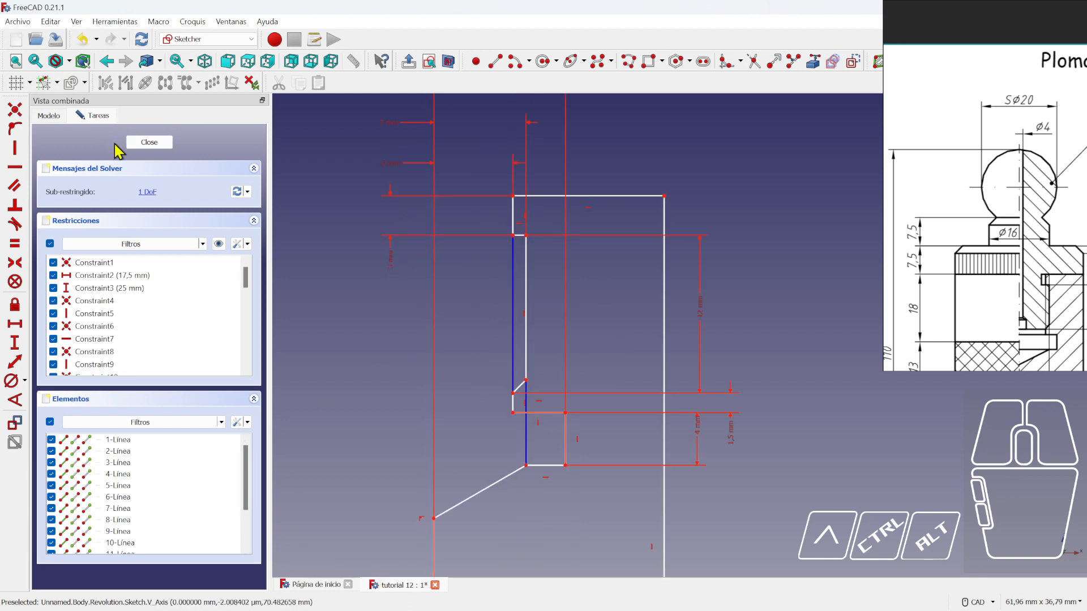
double_click(68, 236)
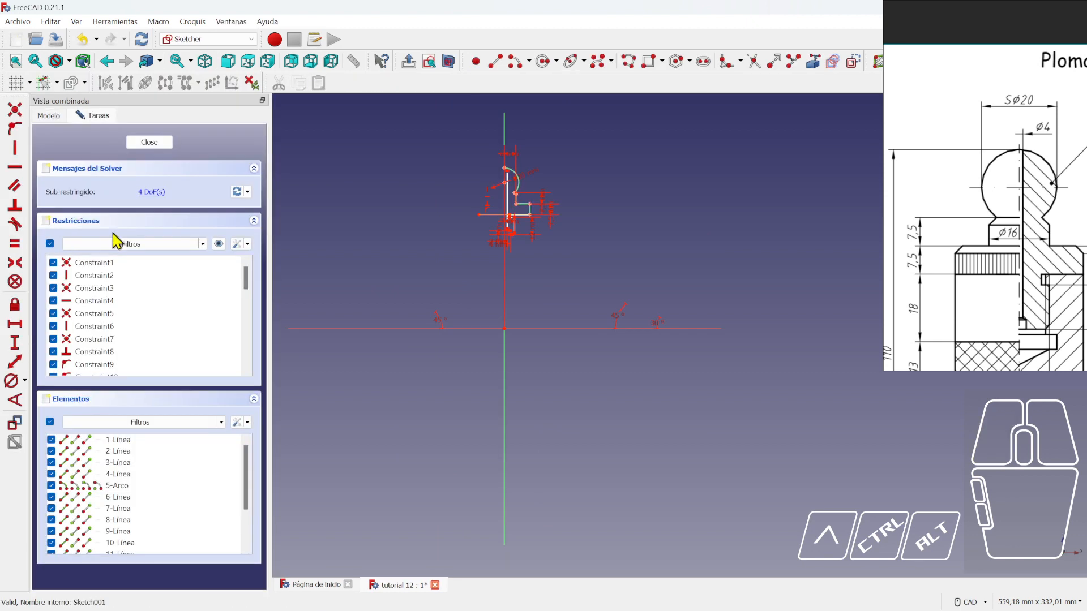
- Bring the lower step into view and try a distance dimension on its short vertical edge
scroll(550, 187, "up", 3)
scroll(550, 186, "up", 2)
scroll(500, 301, "up", 2)
scroll(495, 388, "up", 3)
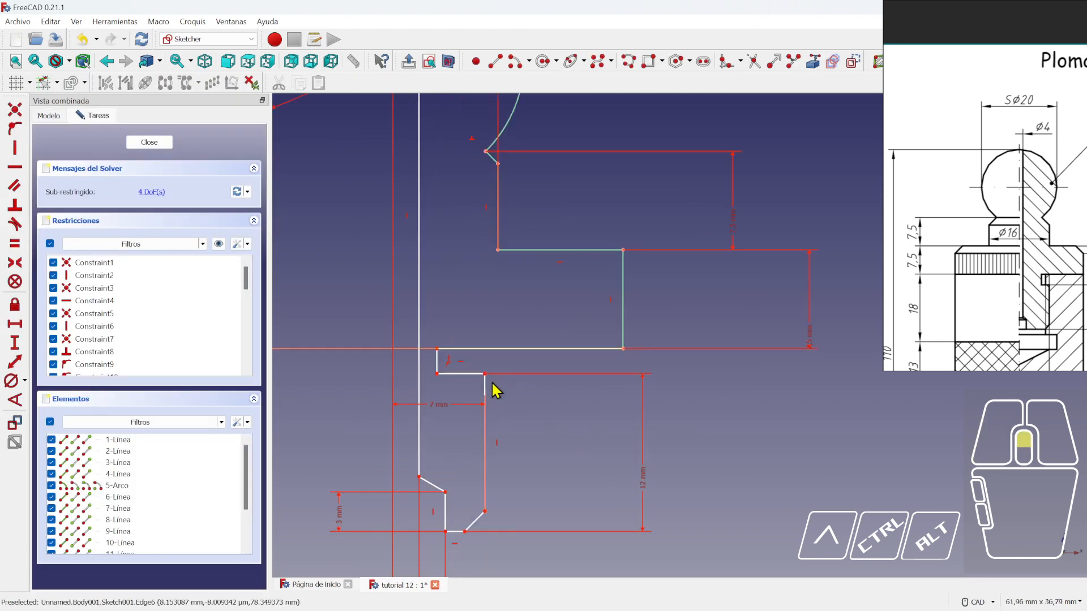
scroll(449, 381, "down", 2)
mouse_move(449, 381)
middle_mouse_down()
mouse_move(555, 364)
mouse_move(572, 352)
middle_mouse_up()
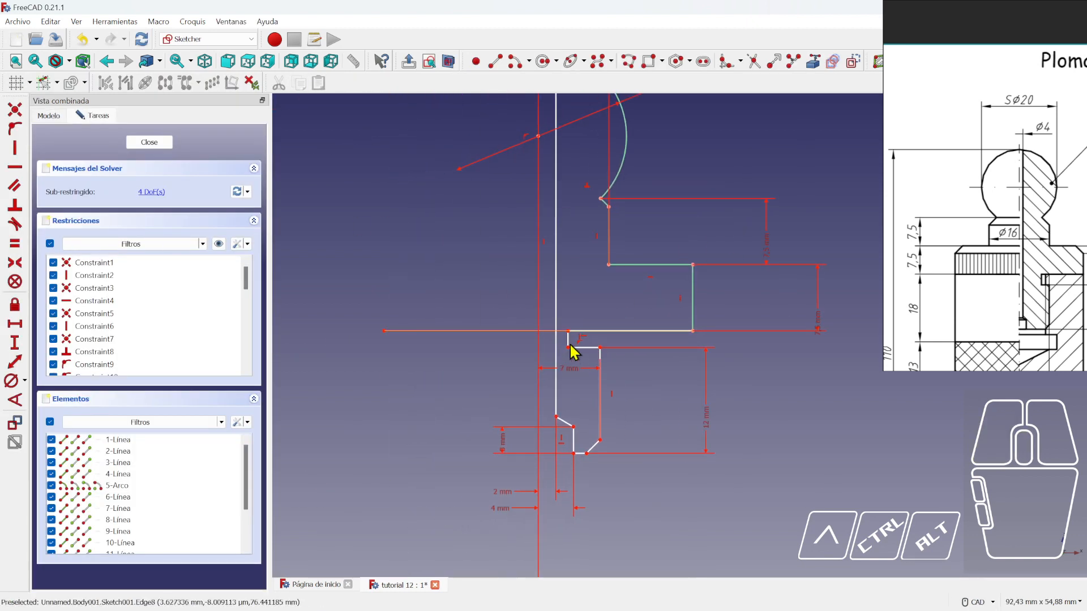
left_click(16, 361)
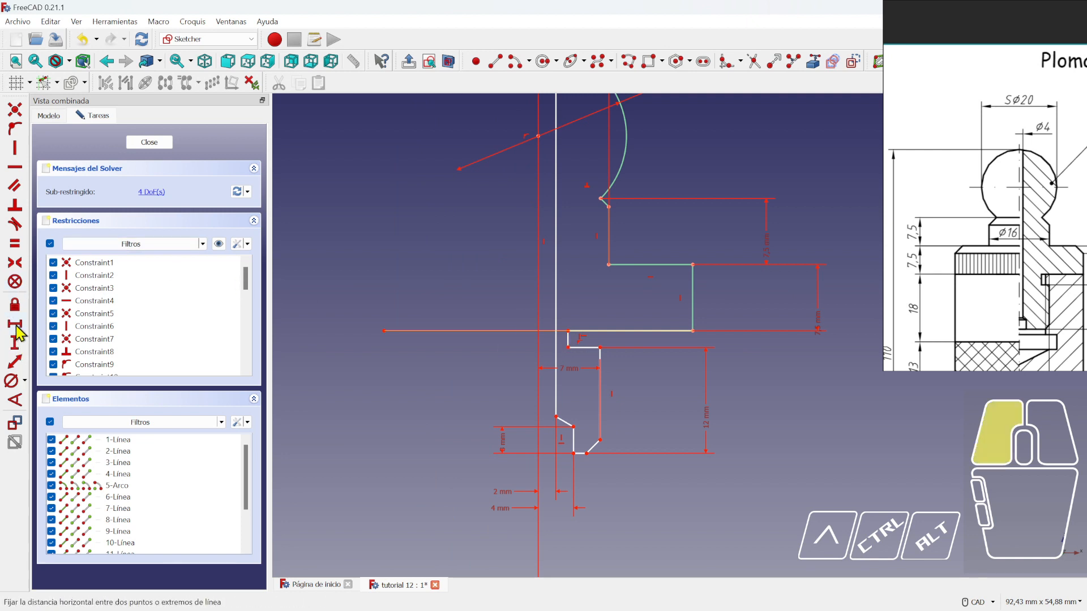
left_click(569, 339)
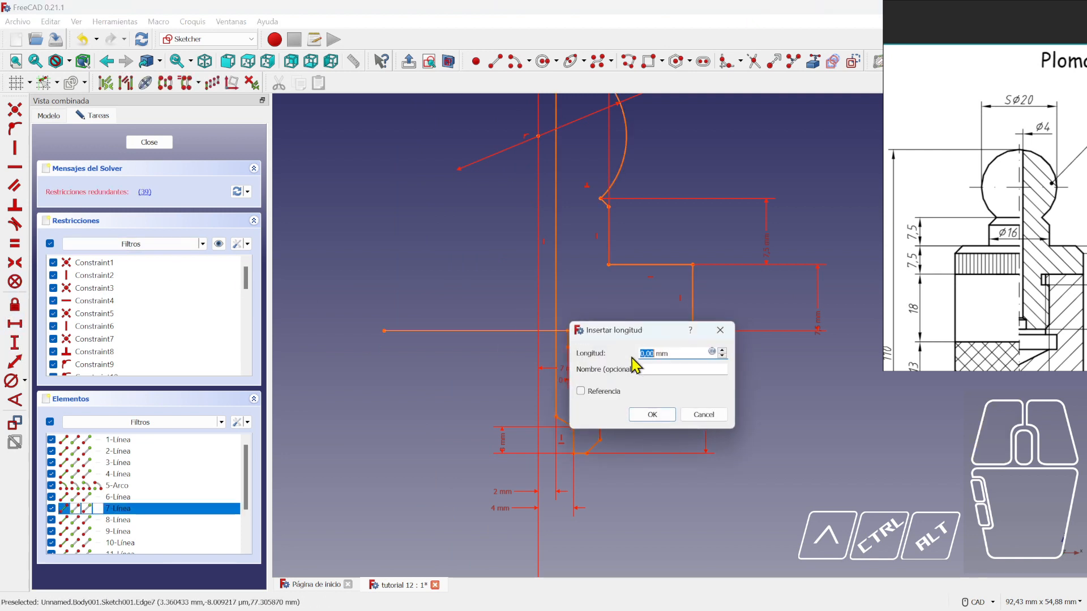
left_click(721, 330)
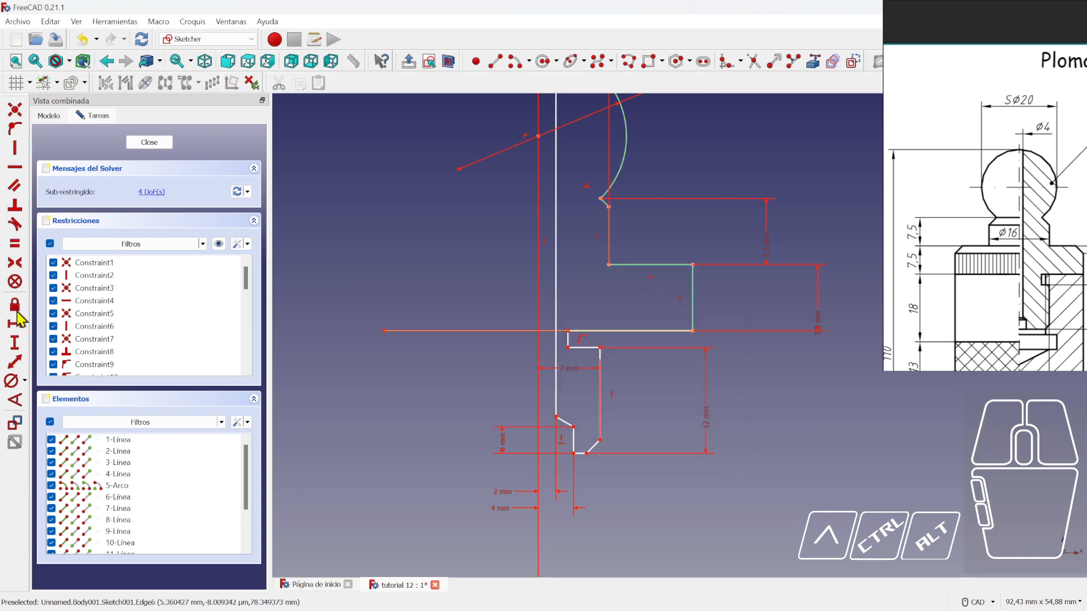
- Constrain the short vertical edge to 3 mm and nudge the lower chamfer corner
left_click(14, 343)
left_click(568, 339)
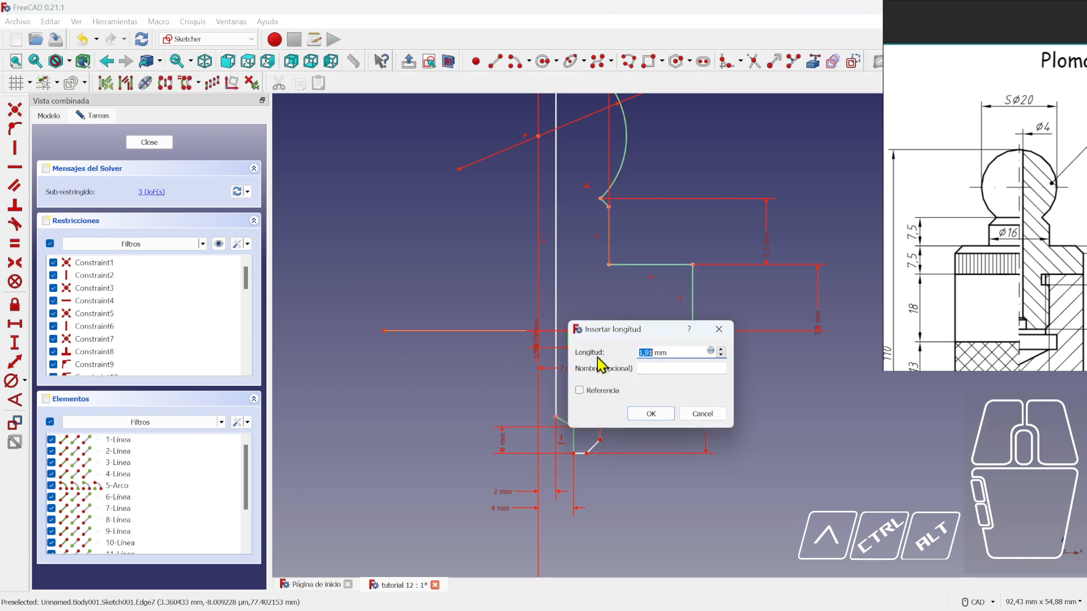
type("3")
key("Return")
right_click(660, 451)
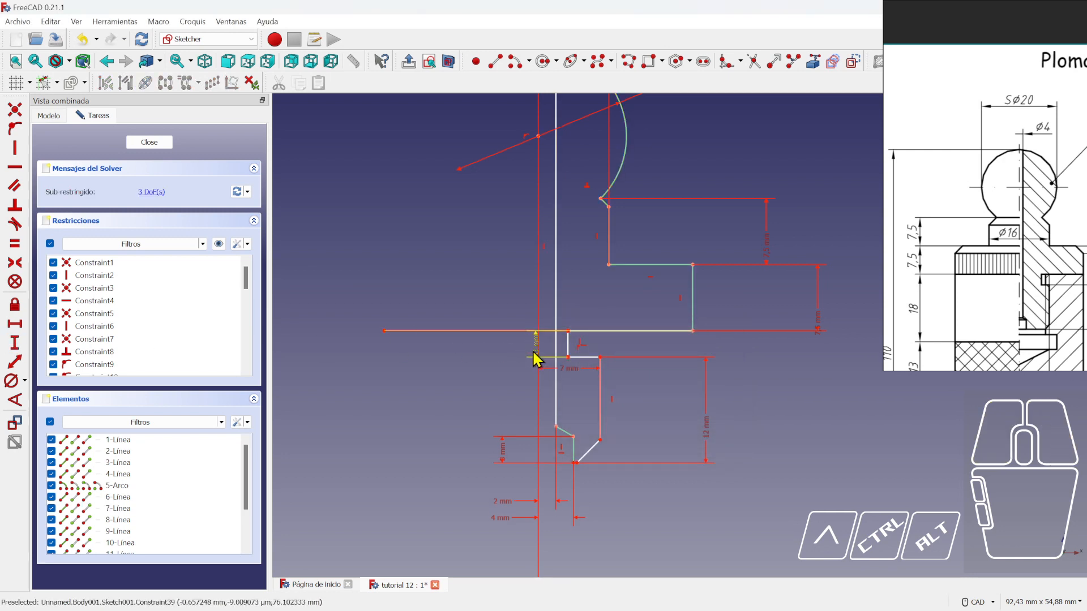
left_click_drag(507, 356, 507, 354)
left_click_drag(582, 465, 588, 470)
scroll(643, 450, "down", 3)
scroll(621, 396, "down", 5)
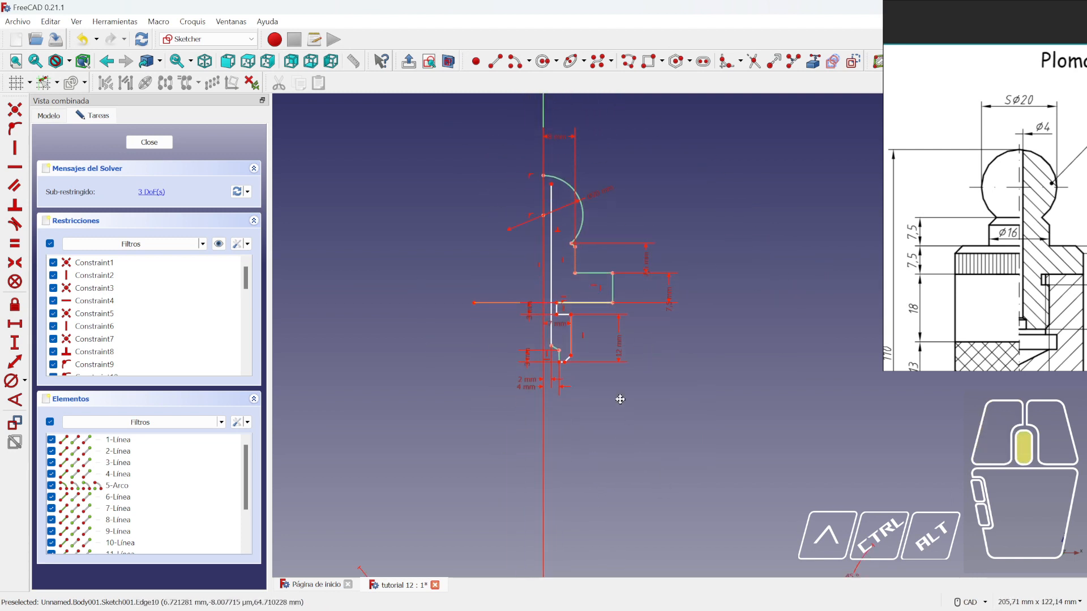
- Try an angle constraint between the diagonal edge and the horizontal axis, then cancel it
left_click(14, 400)
left_click(569, 247)
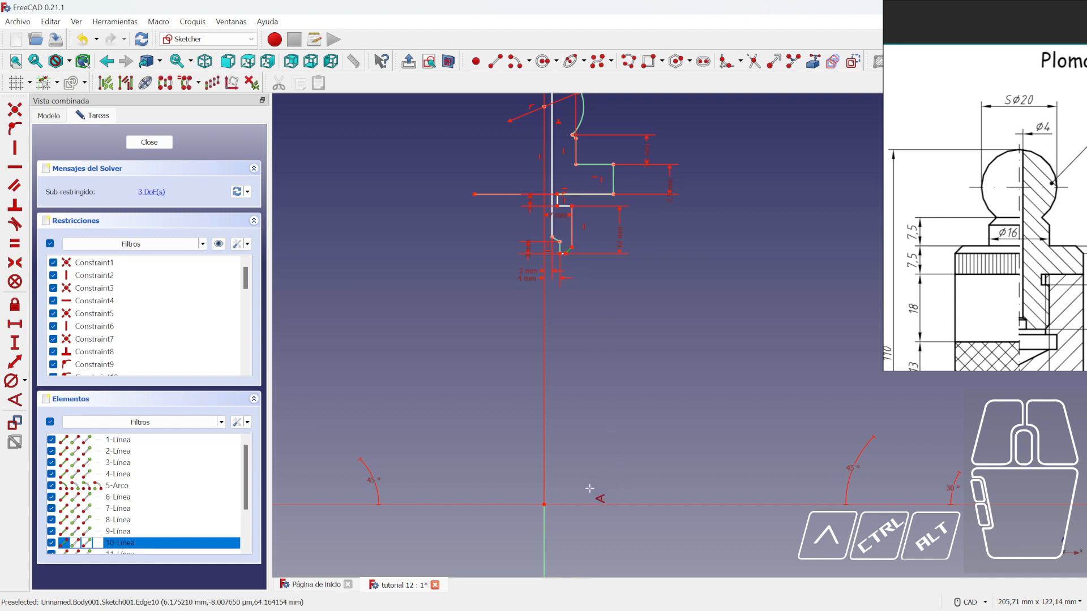
left_click(589, 504)
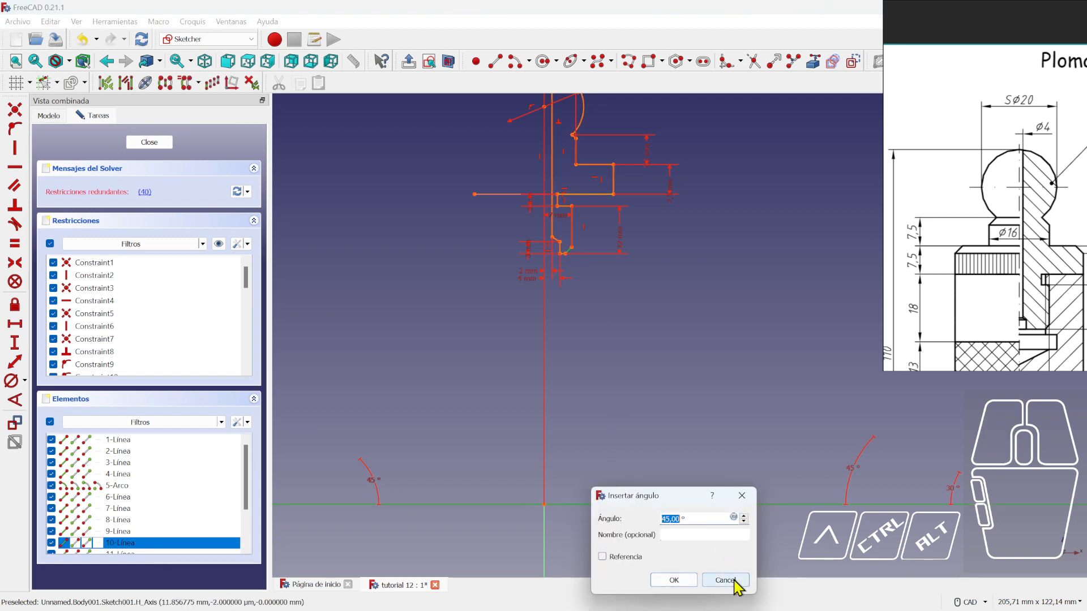
left_click(726, 580)
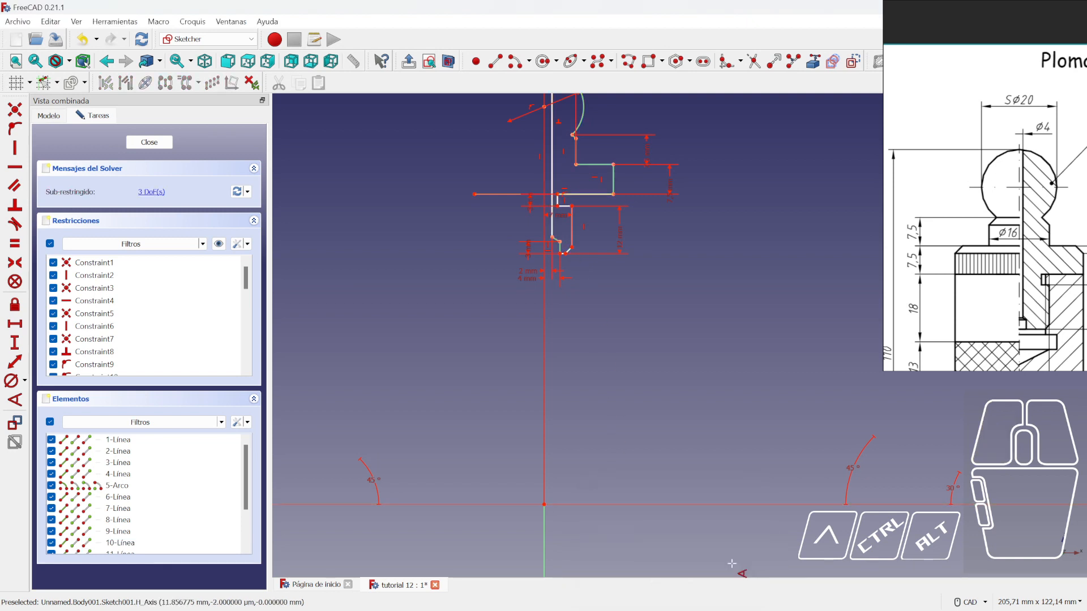
- Drag the chamfer's corner vertex slightly right and close Sketch001
scroll(575, 296, "up", 2)
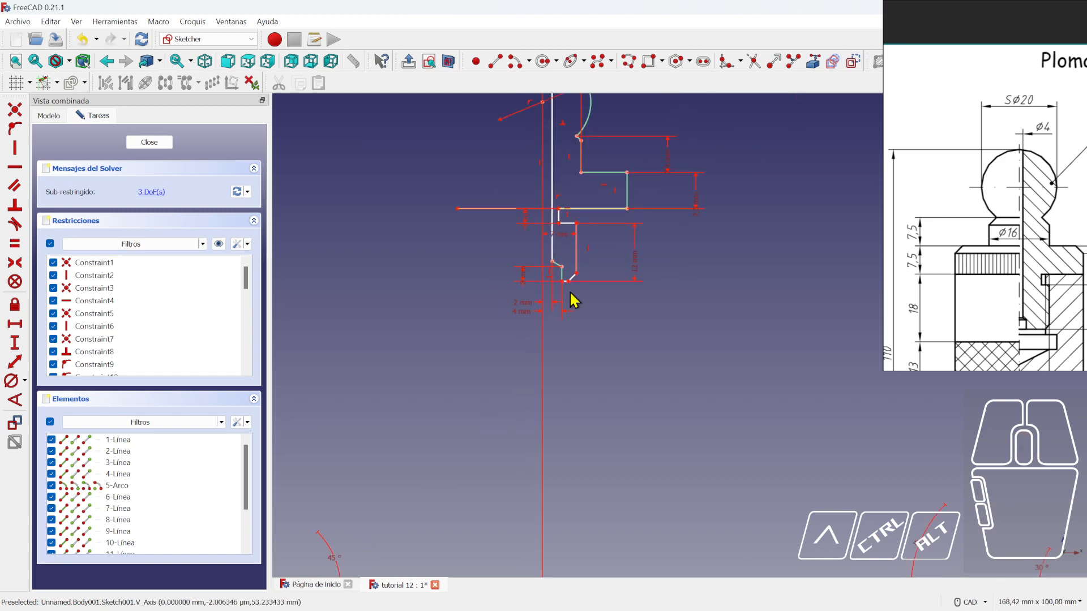
scroll(574, 301, "up", 3)
left_click_drag(546, 328, 549, 327)
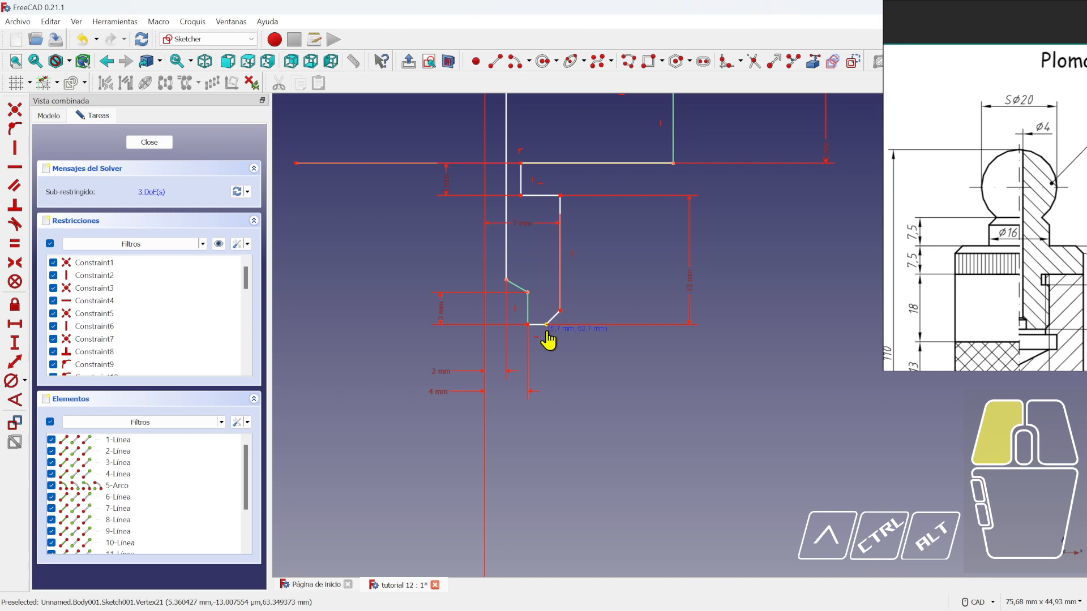
left_click_drag(548, 334, 552, 332)
left_click(148, 142)
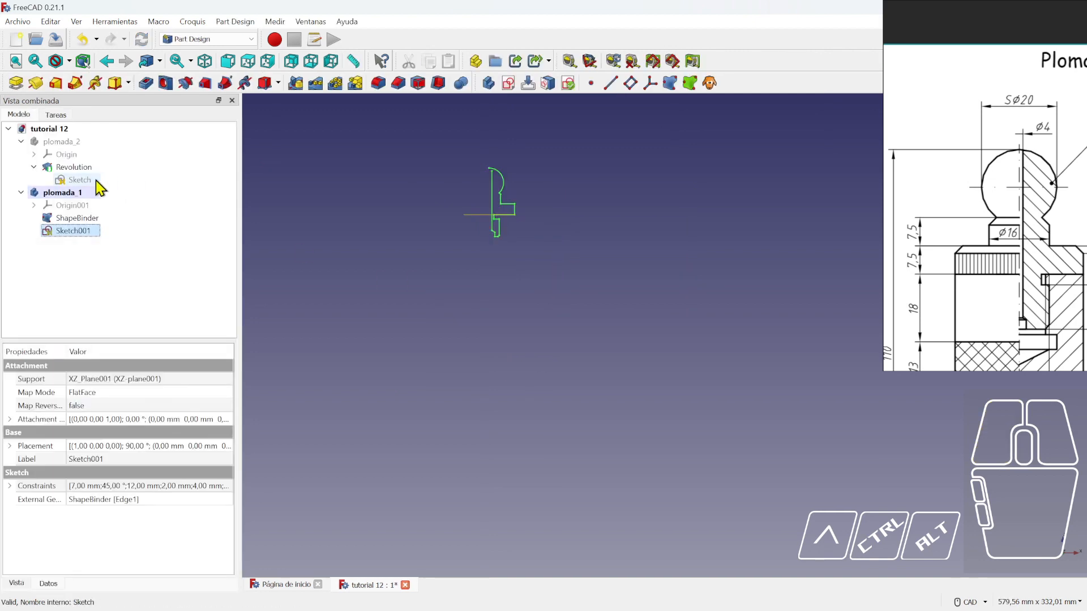
double_click(85, 187)
scroll(453, 256, "up", 9)
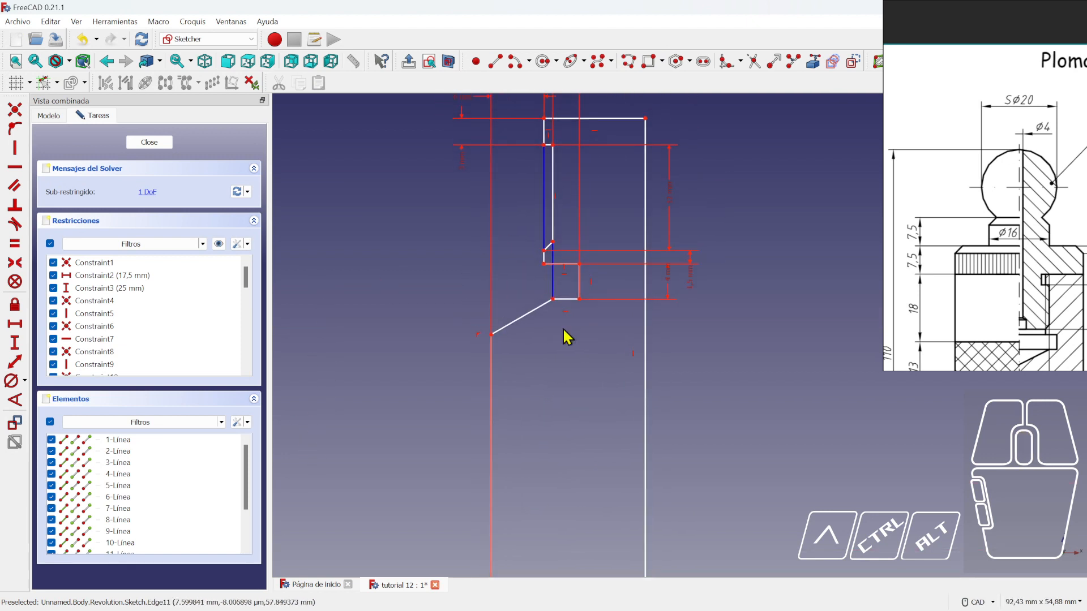
scroll(543, 253, "up", 3)
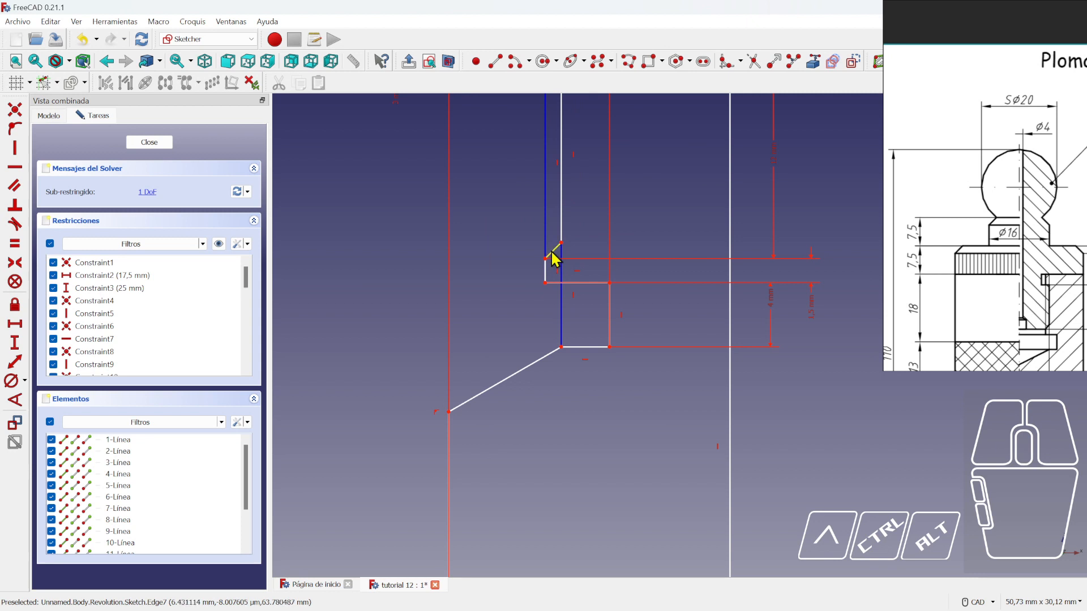
scroll(1047, 351, "up", 5)
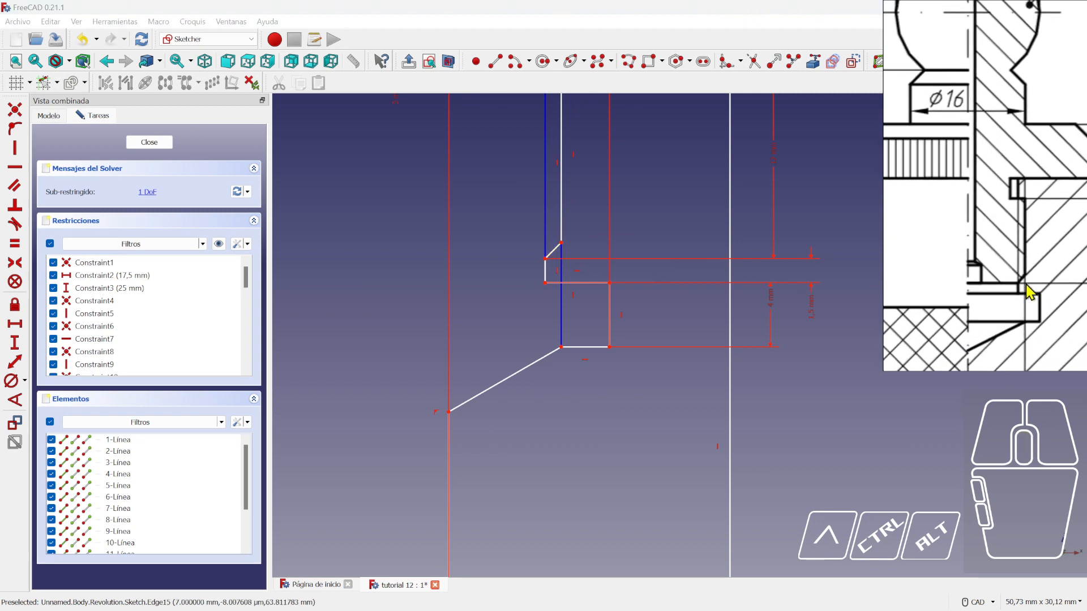
scroll(575, 265, "down", 4)
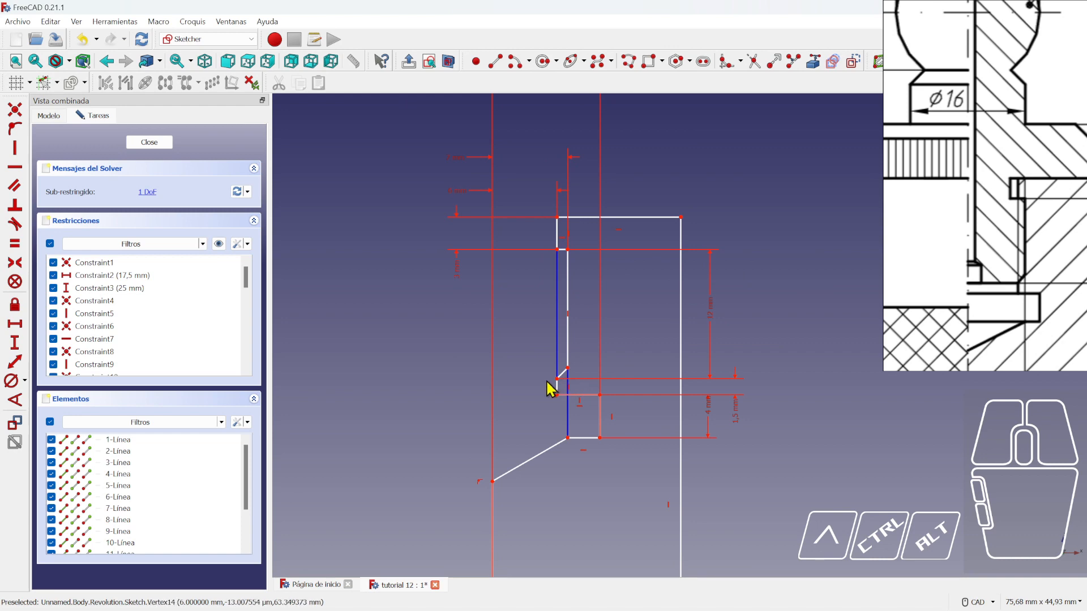
left_click(149, 142)
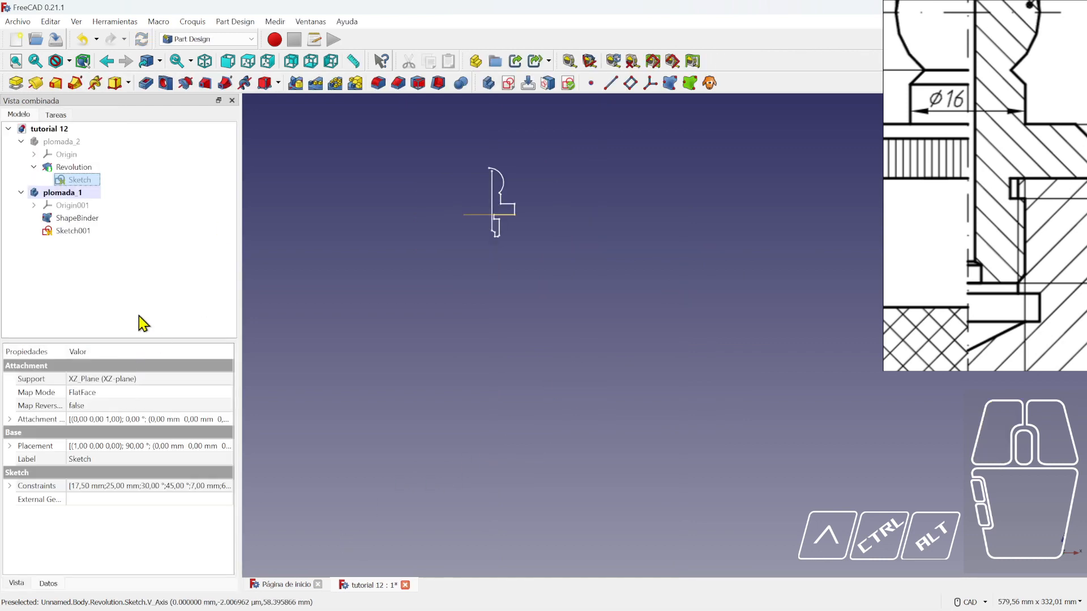
- Reopen Sketch001 and give the bottom chamfer a 2 mm horizontal width
double_click(74, 231)
scroll(543, 262, "up", 8)
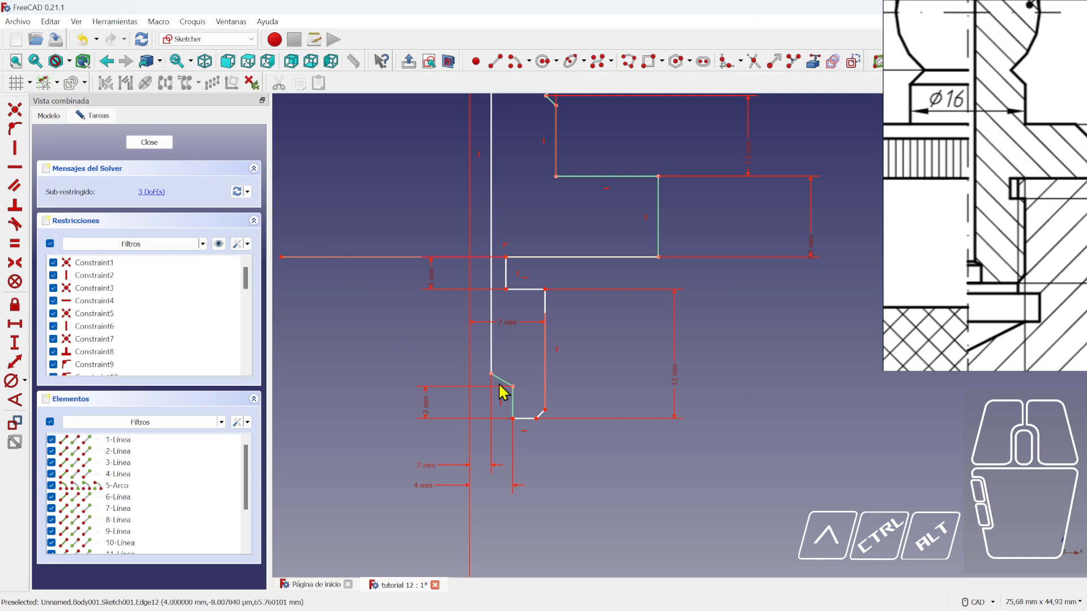
left_click_drag(538, 427, 526, 433)
left_click(14, 323)
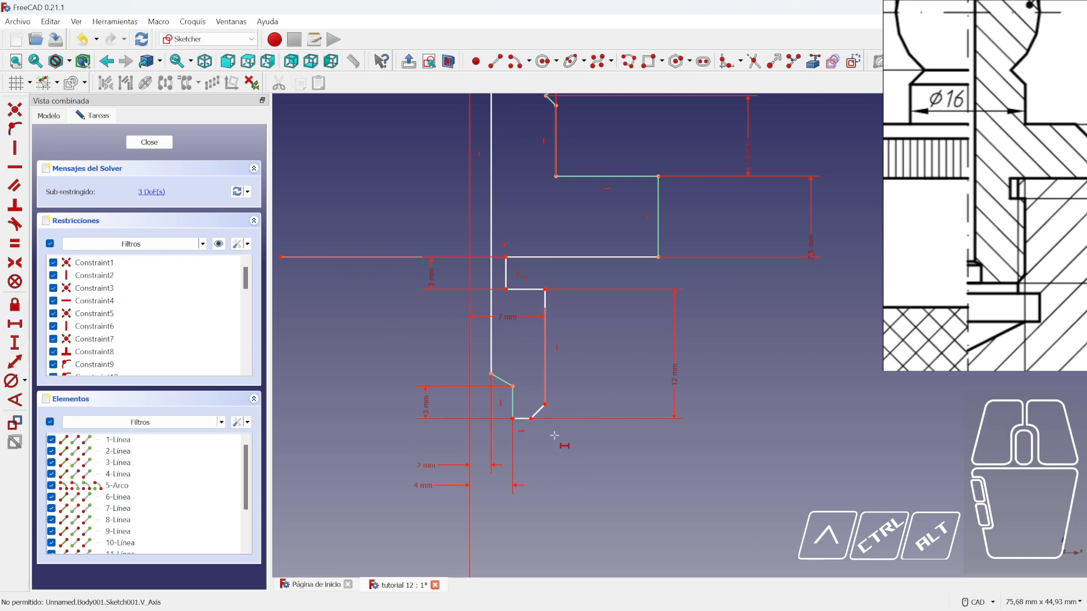
left_click(544, 405)
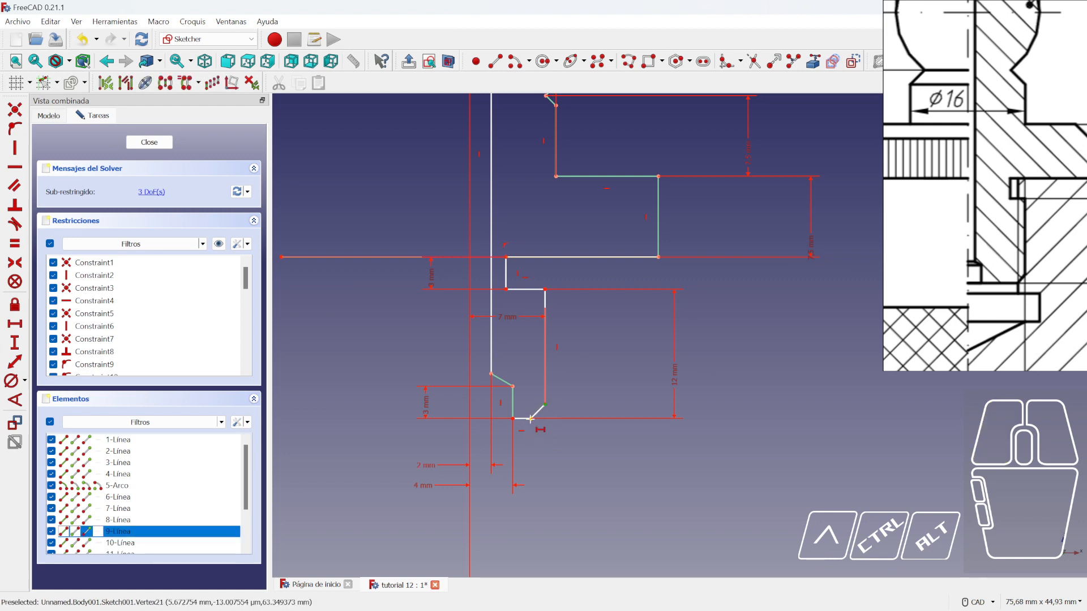
left_click(530, 419)
key("Return")
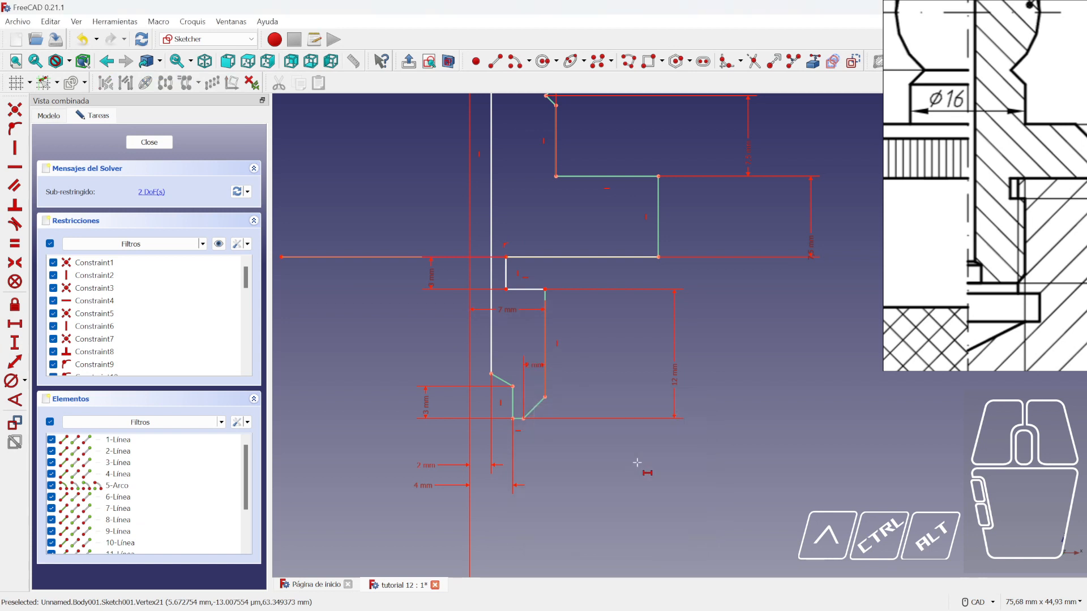
- Tidy the profile by dragging the step and bottom-left vertices into place
scroll(594, 392, "down", 3)
scroll(545, 428, "up", 3)
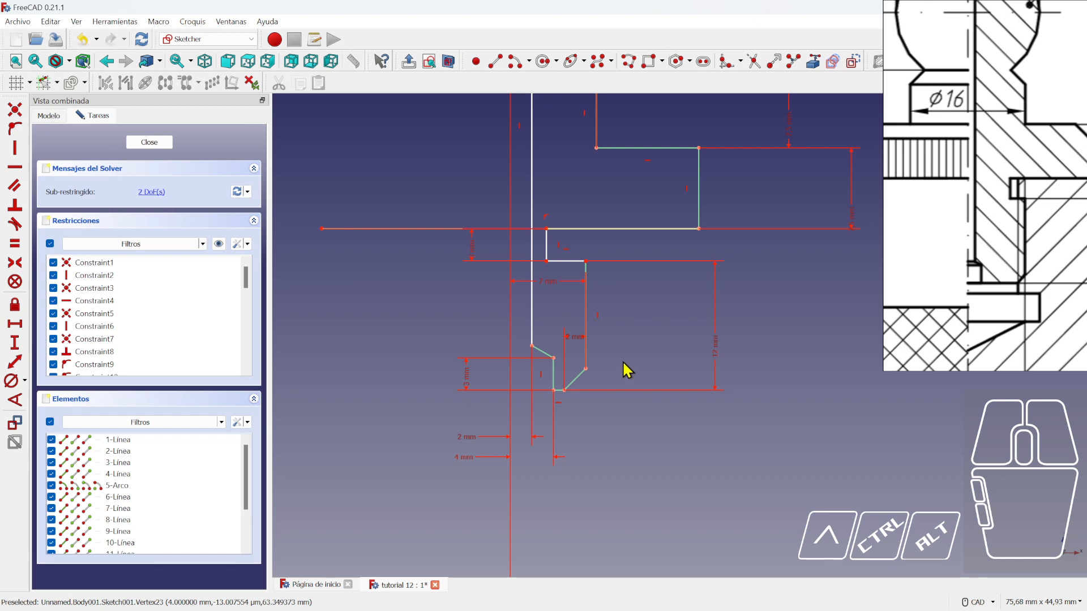
scroll(627, 371, "down", 2)
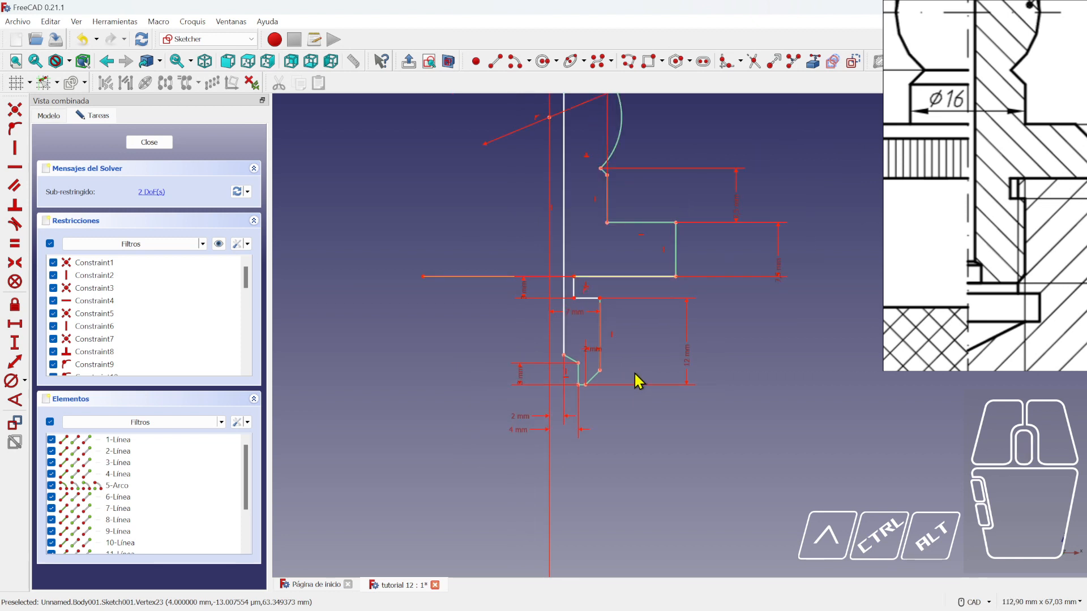
left_click_drag(599, 298, 622, 302)
left_click_drag(600, 371, 637, 369)
mouse_move(575, 299)
left_mouse_down()
mouse_move(553, 304)
mouse_move(587, 305)
mouse_move(593, 333)
left_mouse_up()
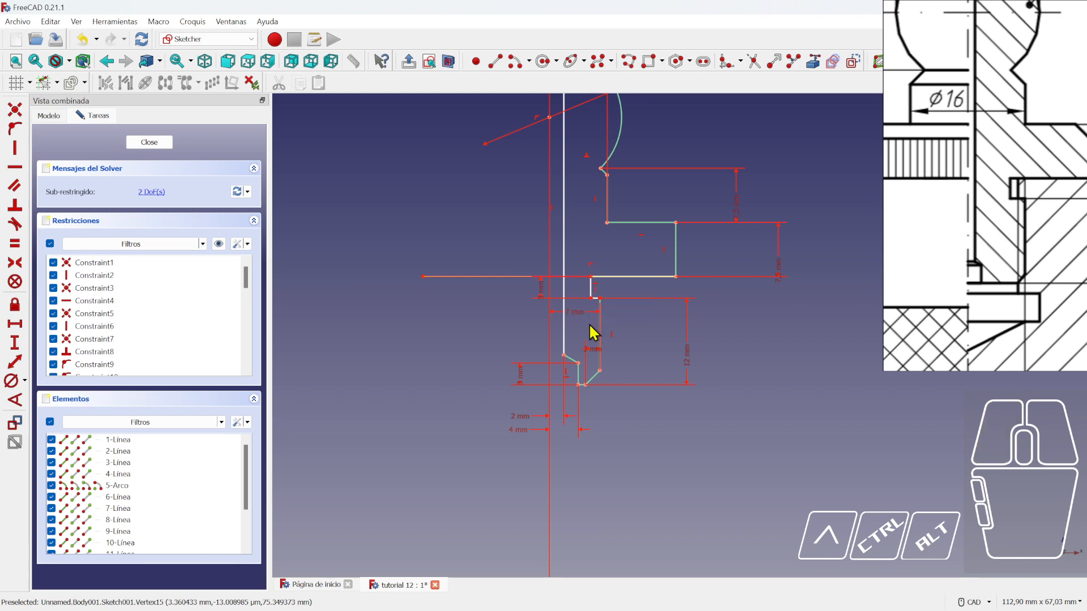
left_click_drag(578, 385, 571, 386)
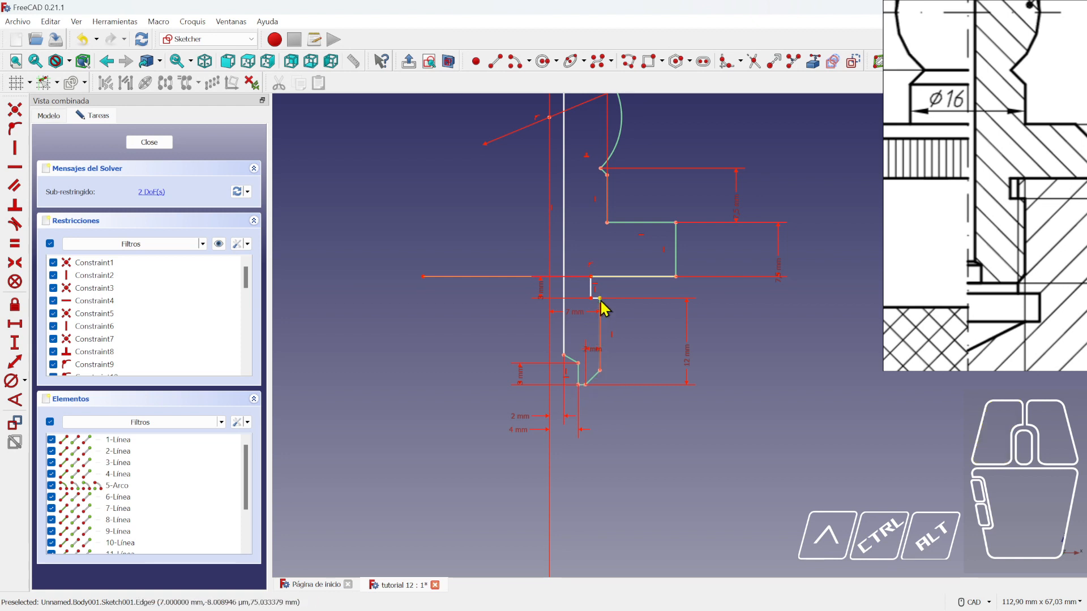
left_click_drag(599, 299, 589, 303)
scroll(589, 315, "up", 3)
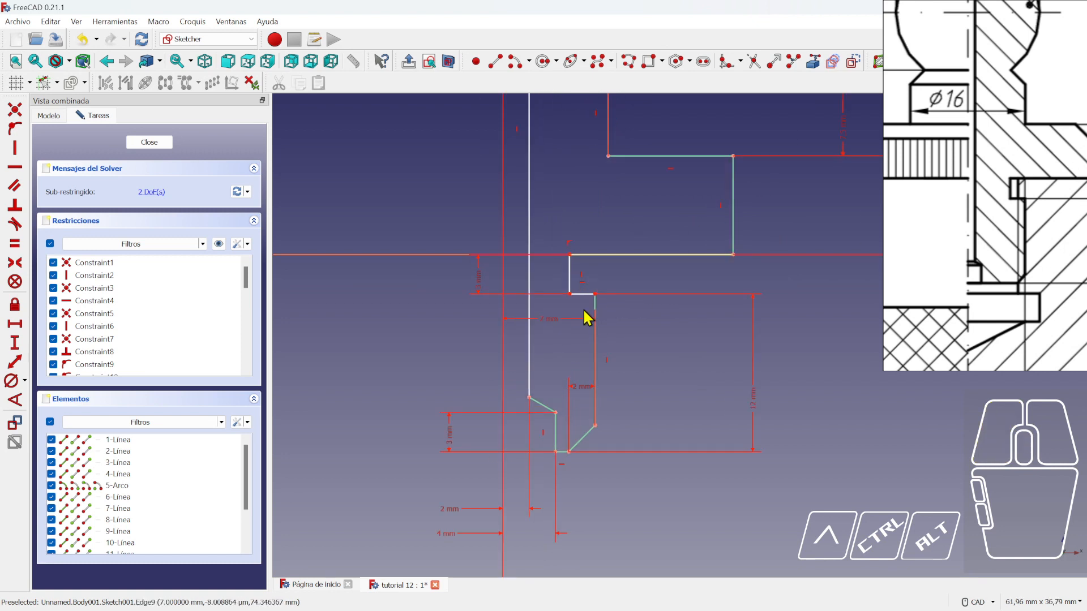
- Set the short horizontal step edge to 1 mm
left_click(15, 325)
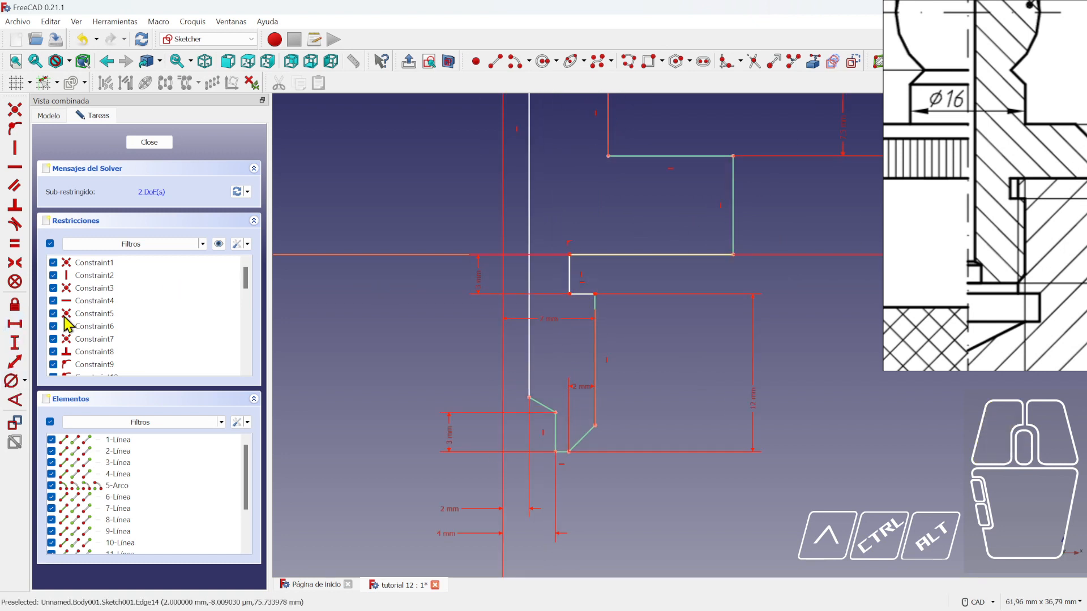
left_click(583, 295)
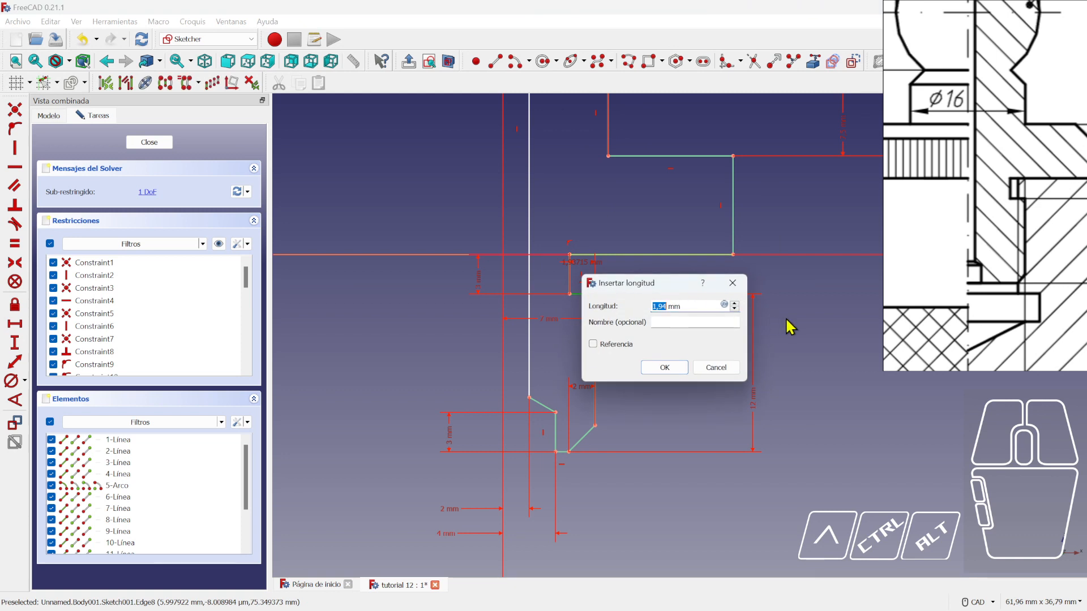
type("1")
key("Return")
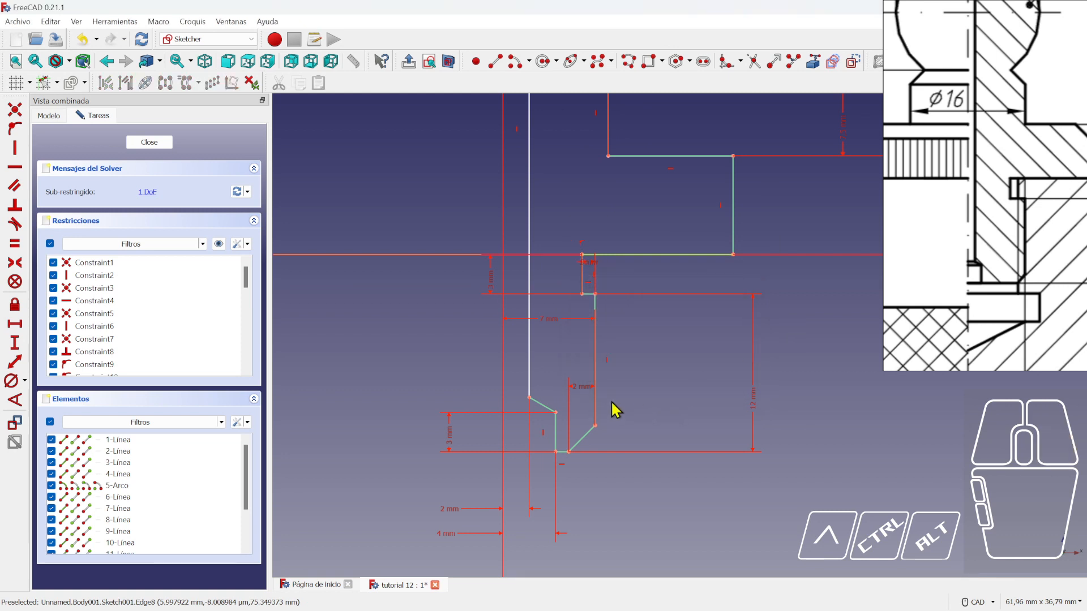
left_click_drag(579, 393, 587, 483)
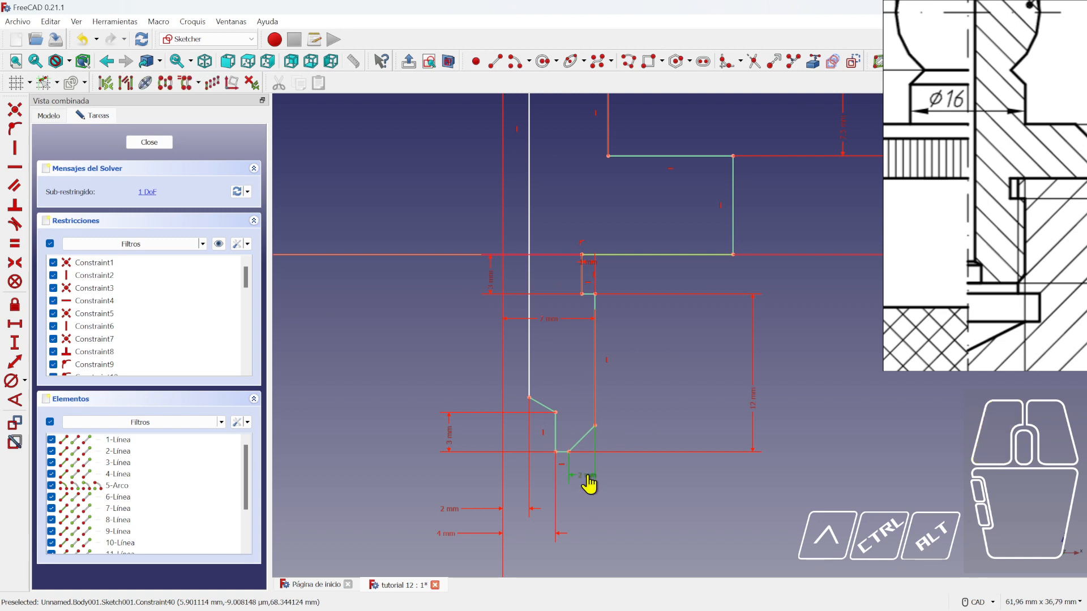
type("1")
key("Return")
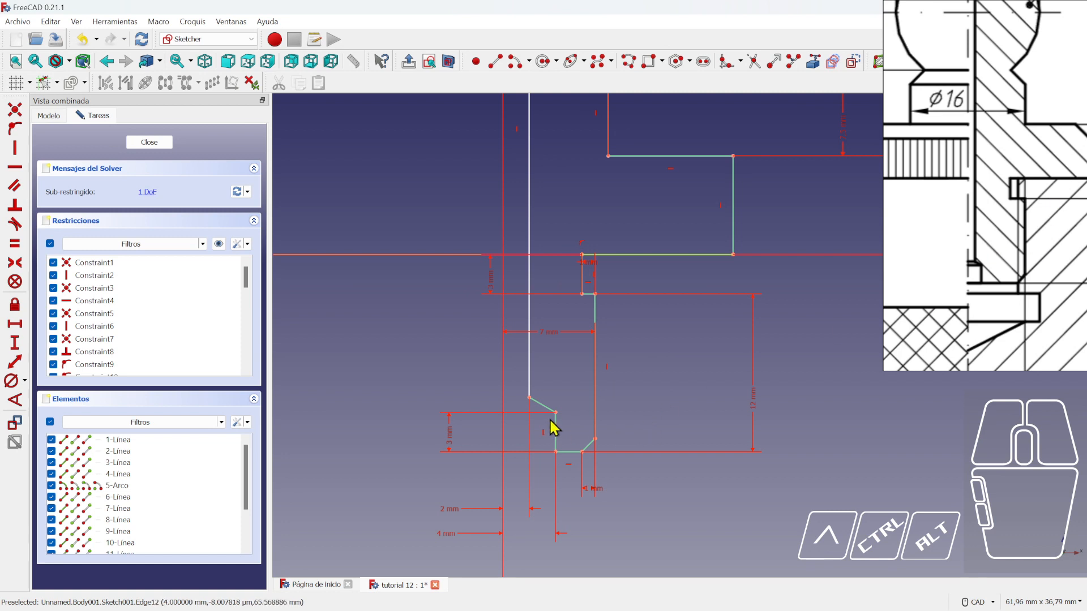
- Check the reference drawing and change the 4 mm dimension to 3 mm
scroll(546, 473, "down", 4)
scroll(545, 490, "up", 4)
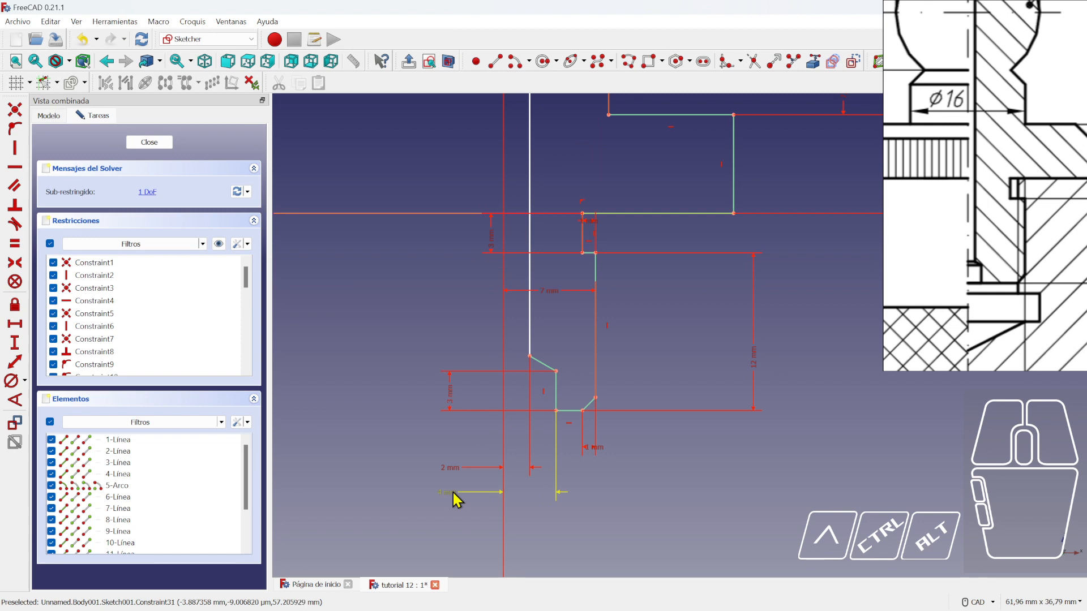
mouse_move(1016, 68)
left_mouse_down()
mouse_move(990, 219)
mouse_move(1000, 230)
mouse_move(1000, 164)
left_mouse_up()
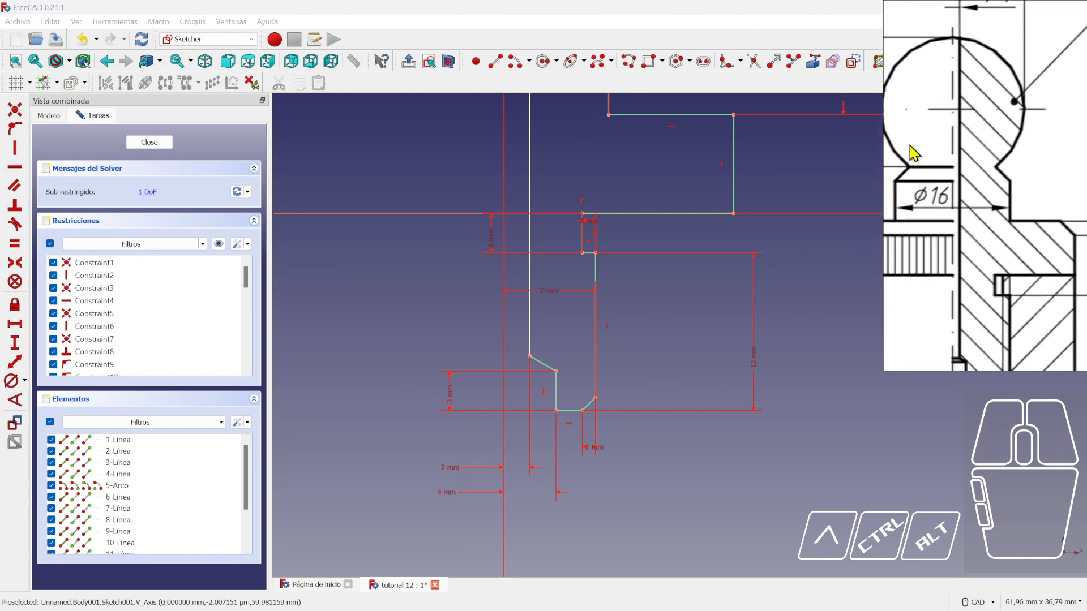
left_click_drag(910, 145, 932, 194)
left_click_drag(971, 242, 972, 217)
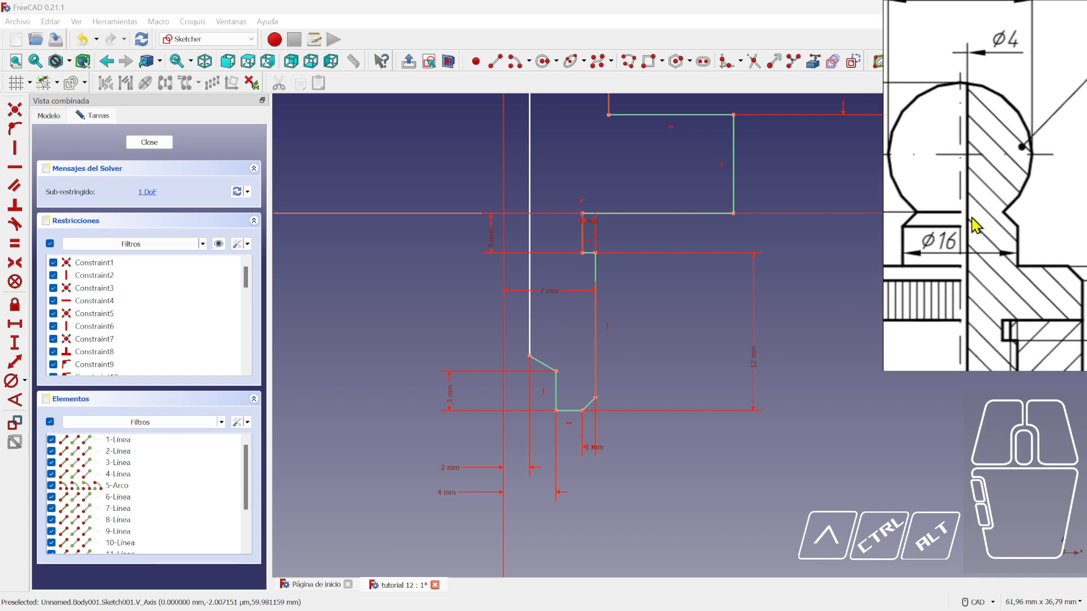
double_click(447, 493)
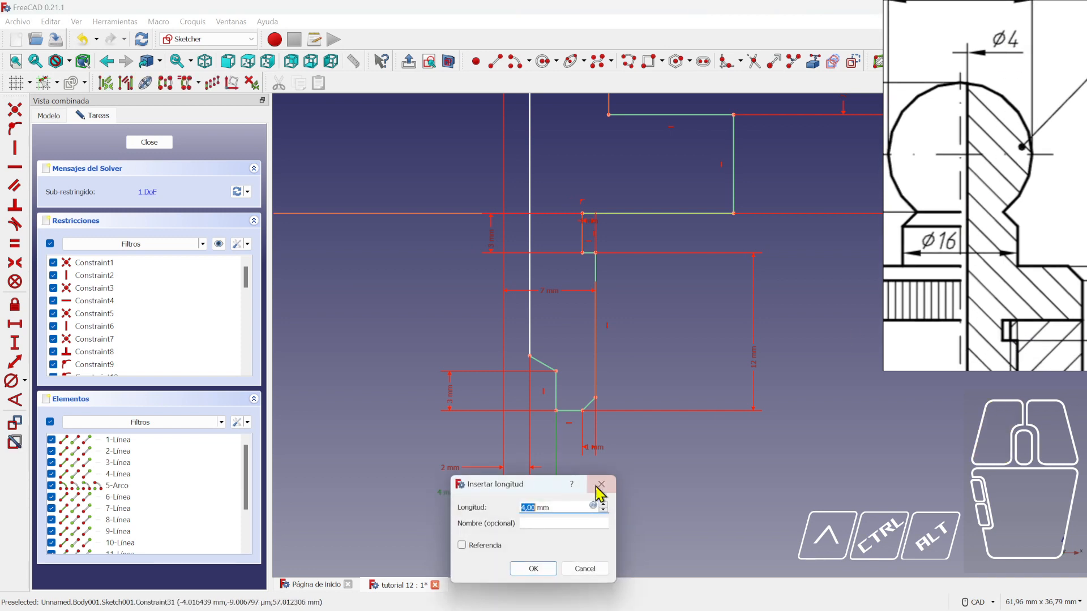
type("3")
key("Return")
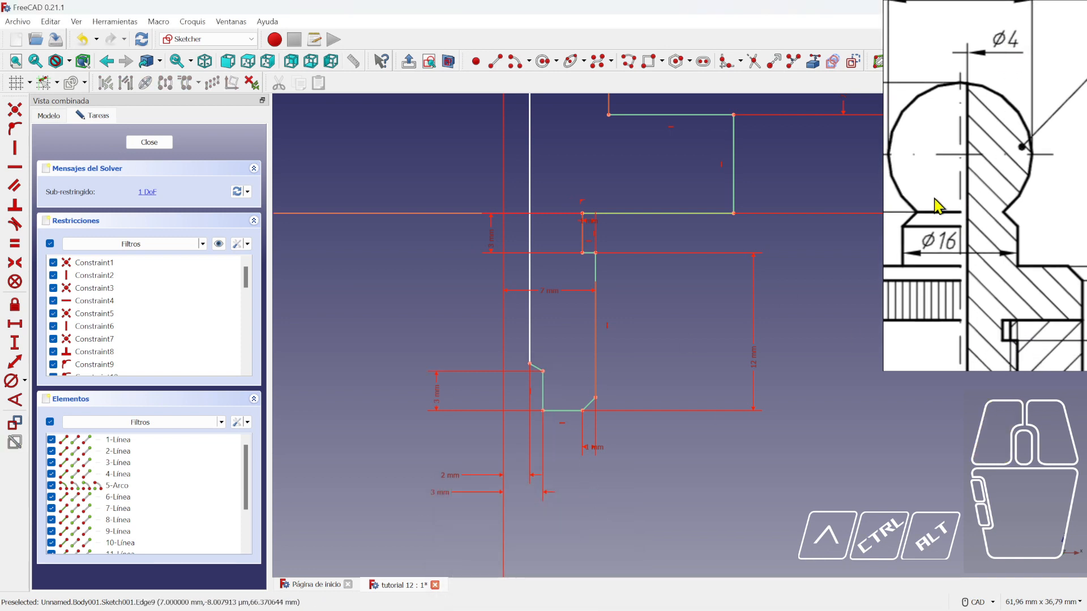
- Attach the central line's top endpoint onto the head arc
mouse_move(973, 266)
left_mouse_down()
mouse_move(990, 263)
mouse_move(985, 225)
left_mouse_up()
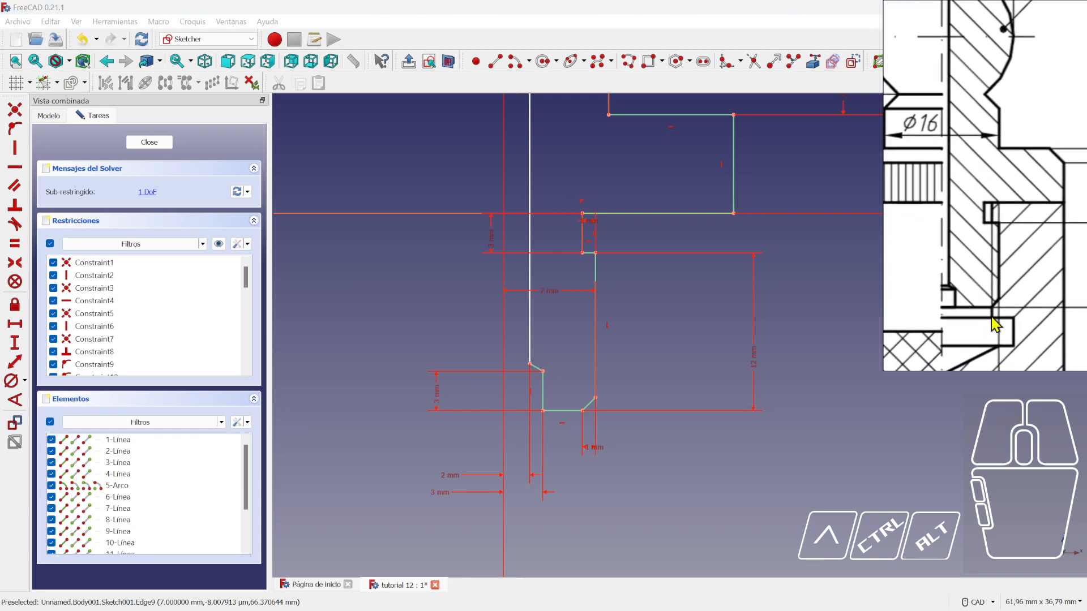
scroll(735, 395, "down", 3)
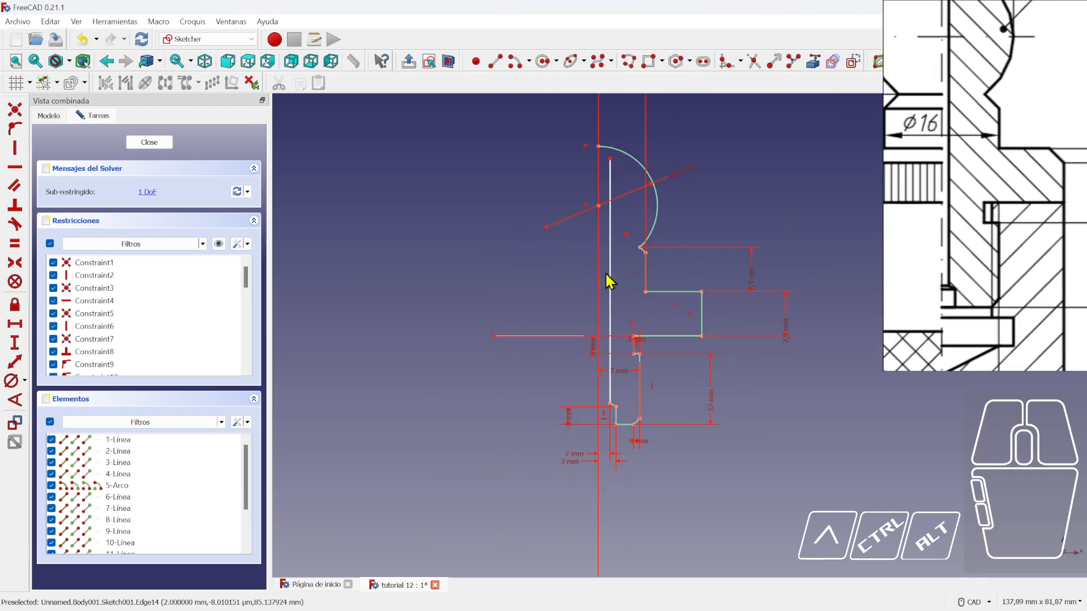
scroll(651, 183, "up", 2)
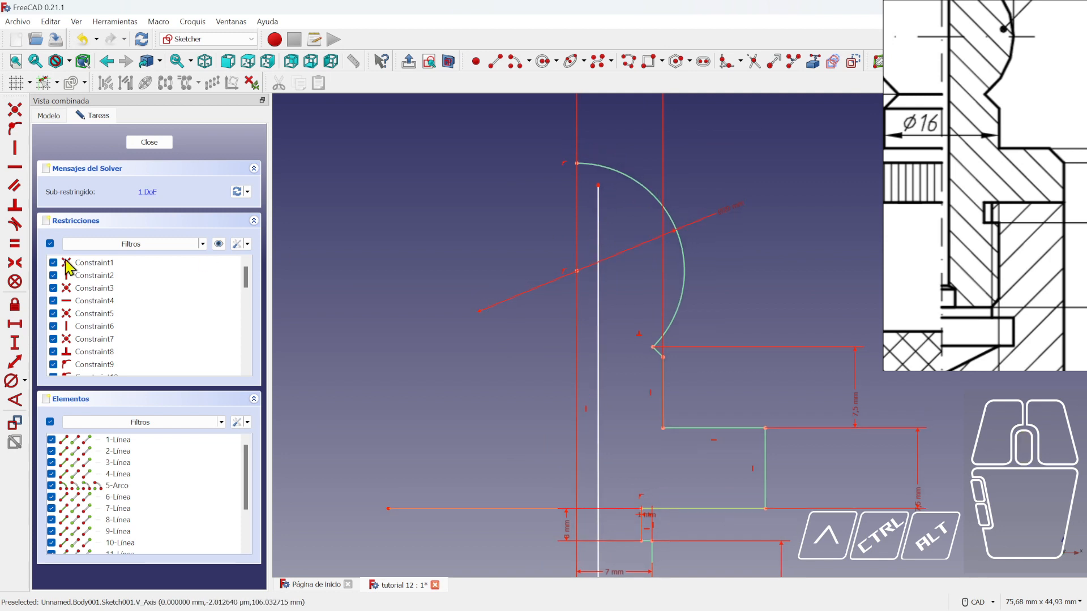
left_click(15, 129)
left_click(597, 182)
left_click(601, 166)
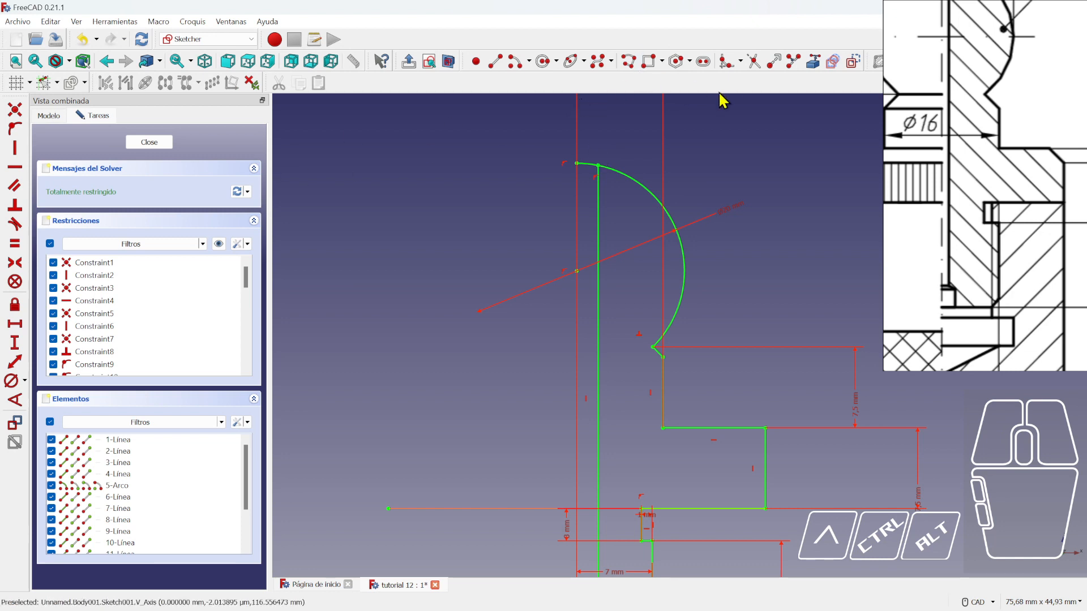
left_click(754, 62)
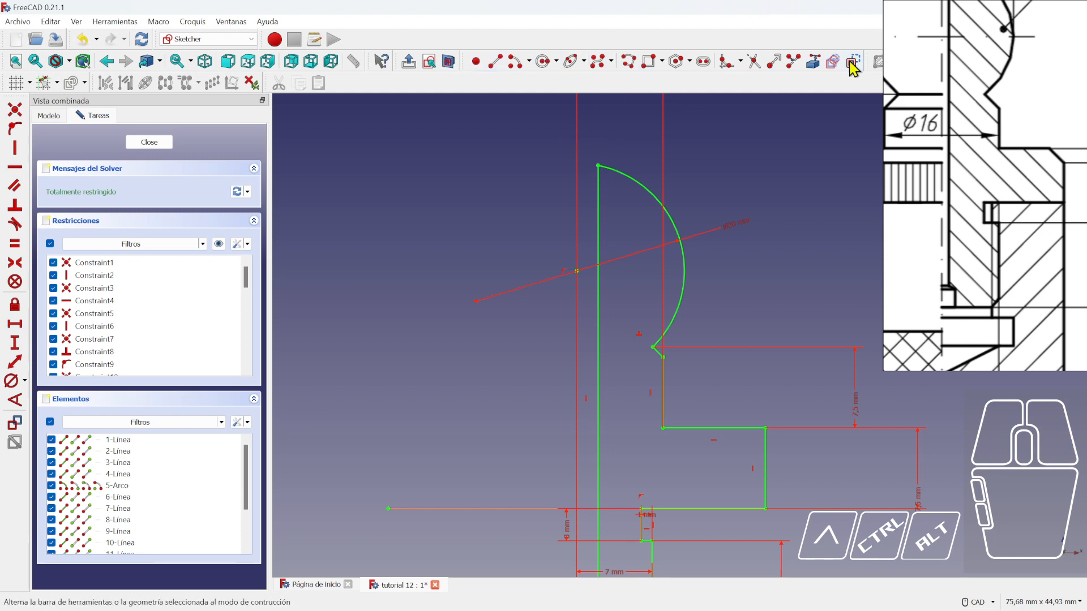
- Draw a horizontal line from the arc's top point with its left end on the vertical axis
left_click(495, 63)
left_click(598, 164)
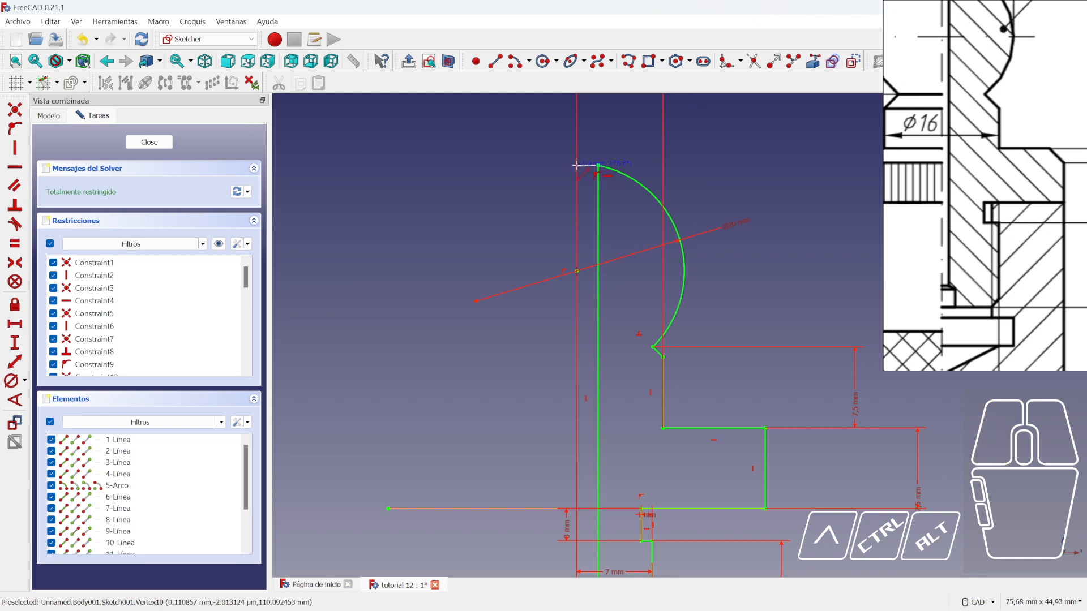
left_click(584, 156)
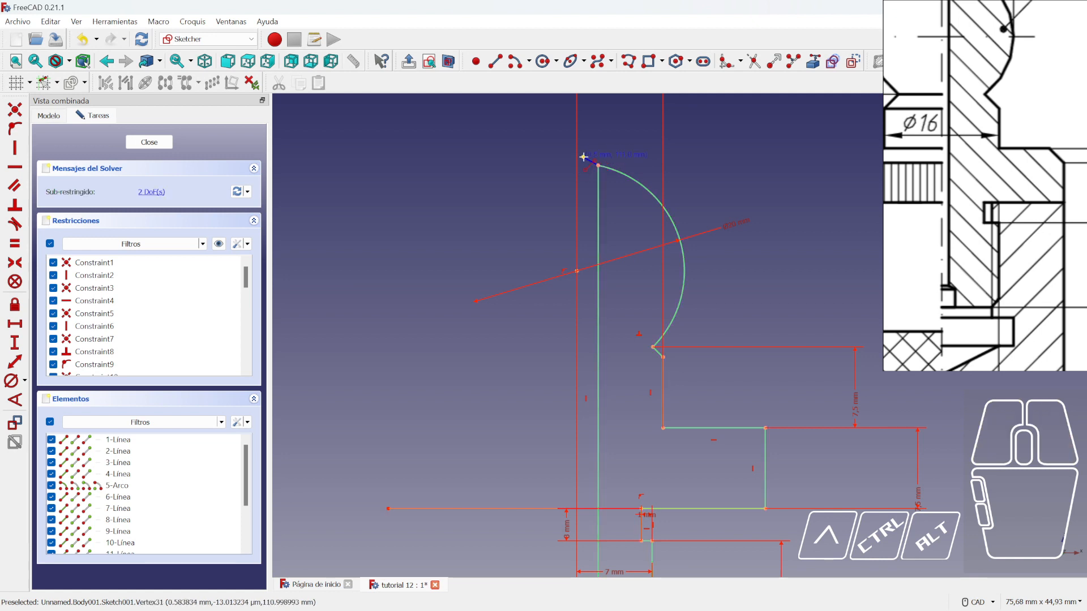
scroll(604, 210, "up", 3)
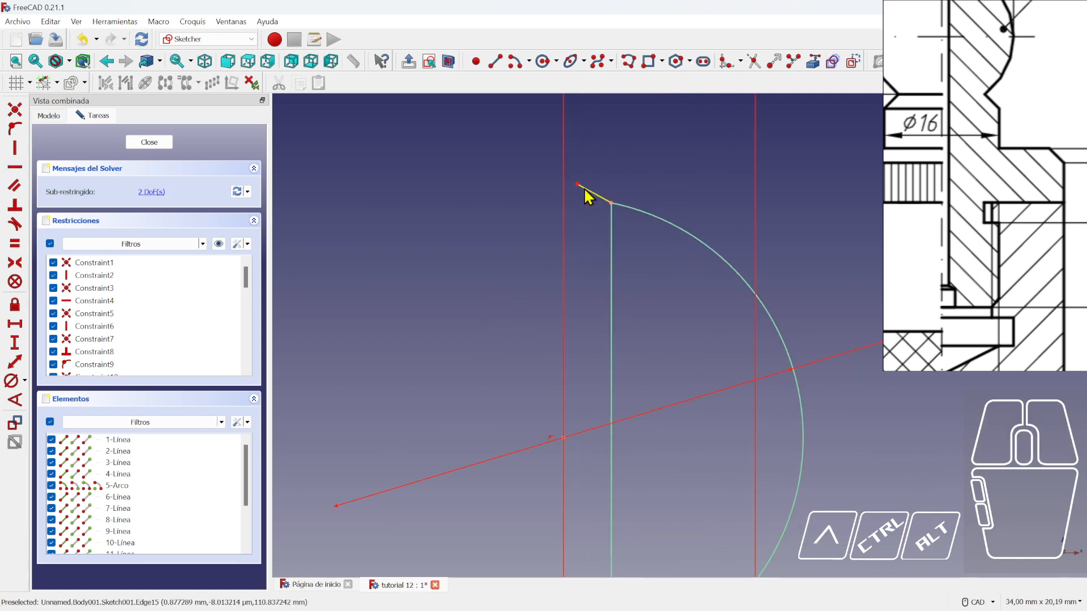
left_click(588, 195)
left_click(14, 167)
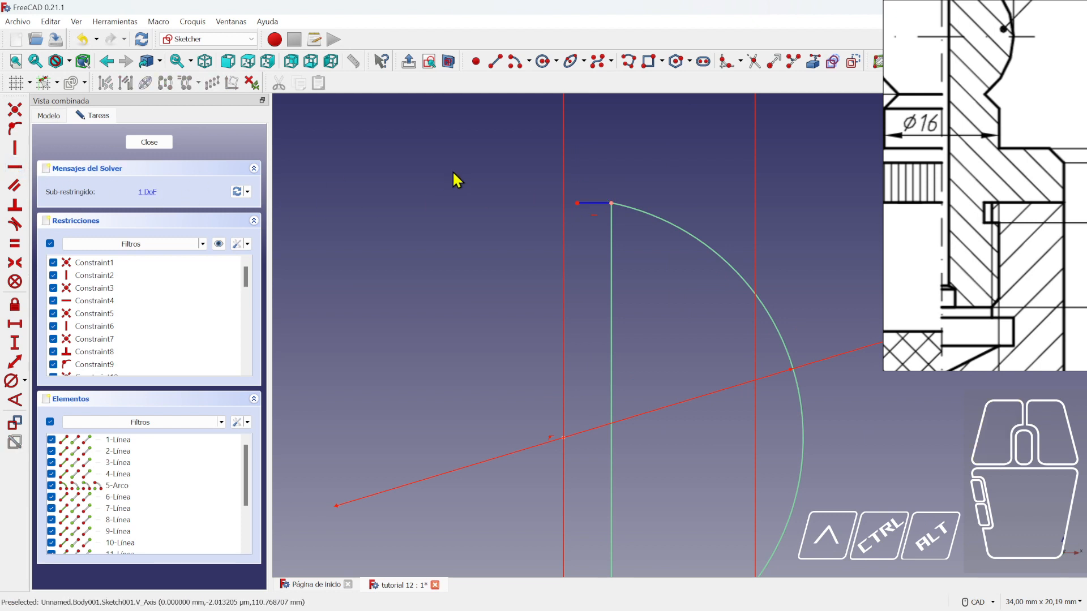
left_click(11, 130)
left_click(577, 202)
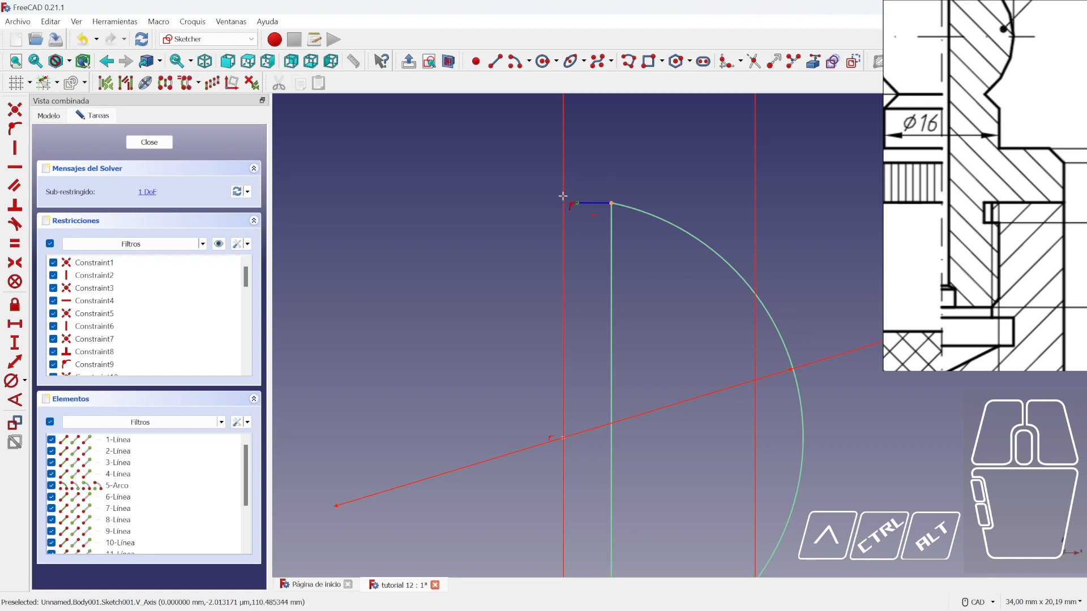
left_click(579, 225)
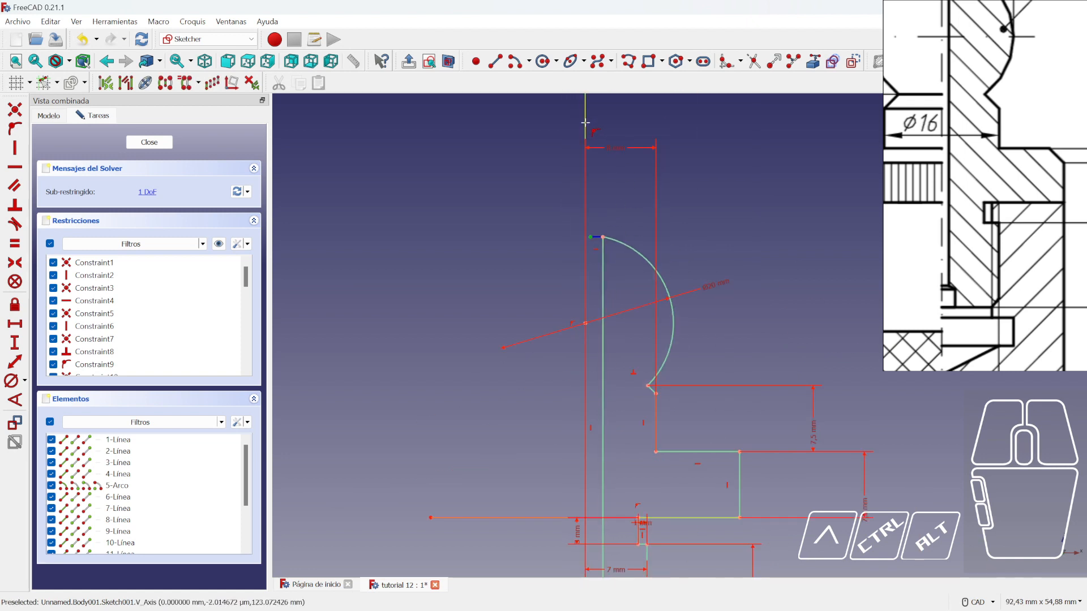
scroll(571, 267, "down", 3)
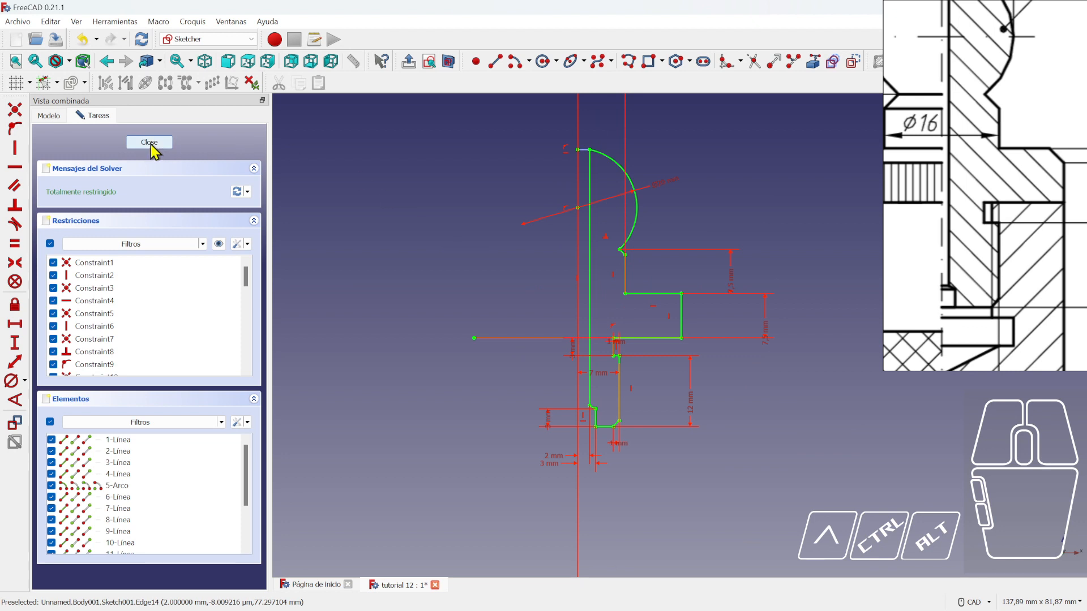
- Close the sketch, revolve Sketch001 into Revolution001, and show the plomada_2 body again
left_click(150, 144)
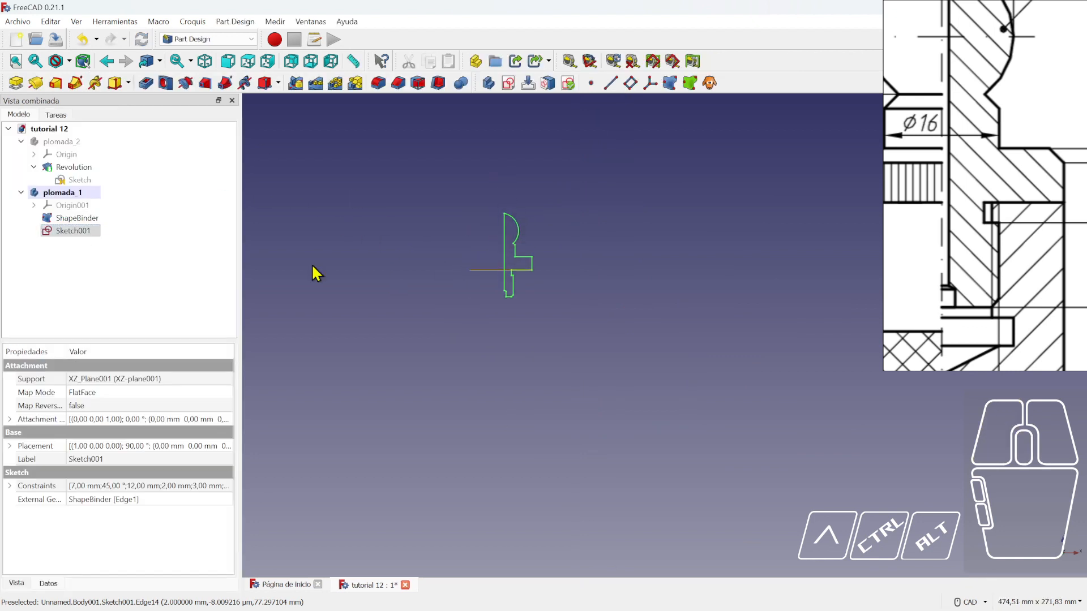
left_click(71, 232)
left_click(37, 85)
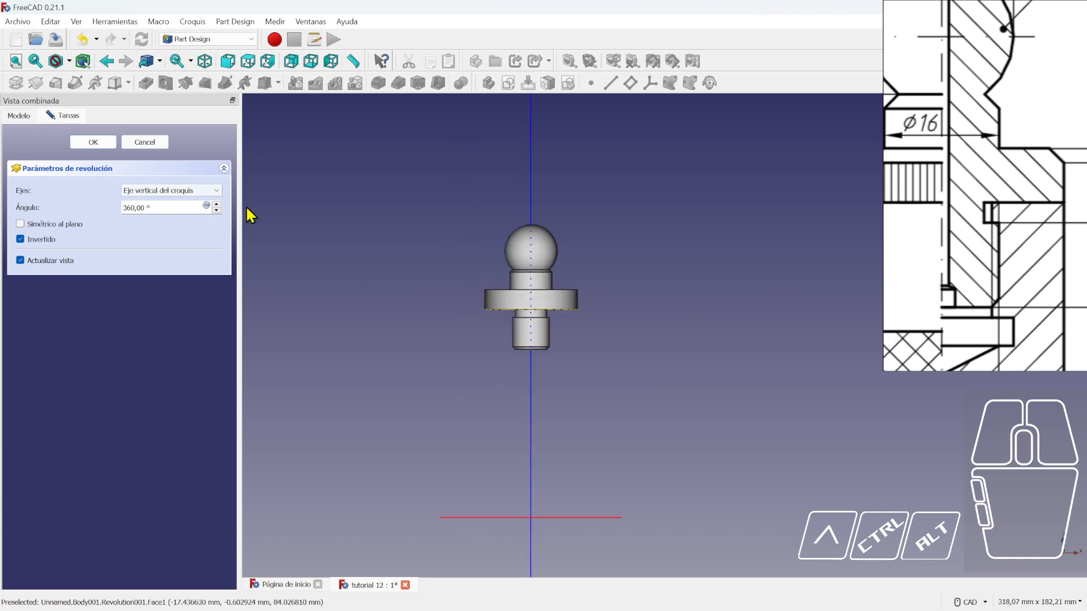
left_click(93, 142)
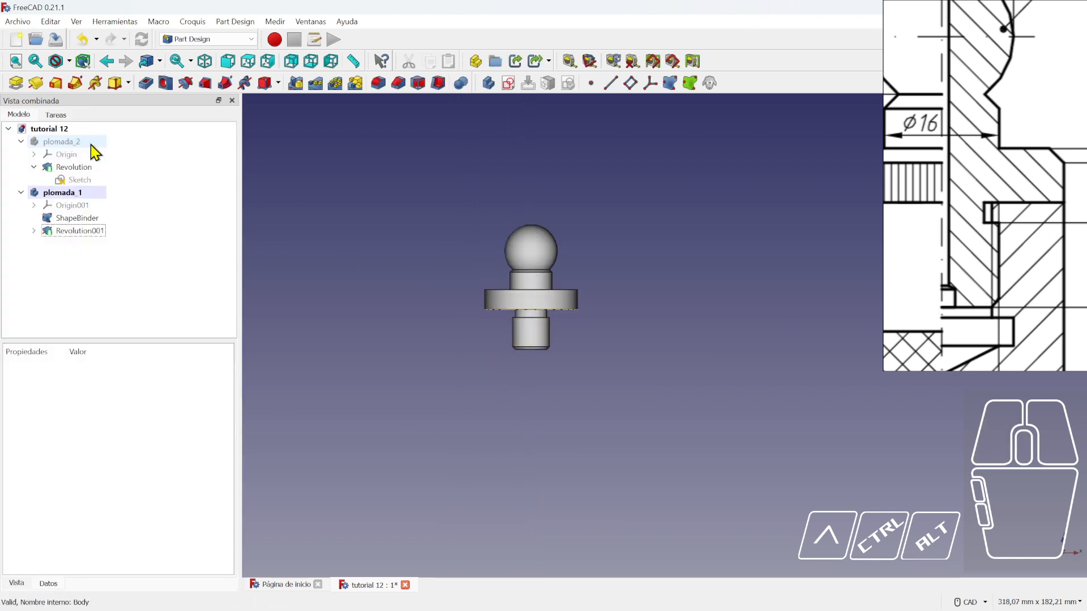
left_click(61, 142)
key("space")
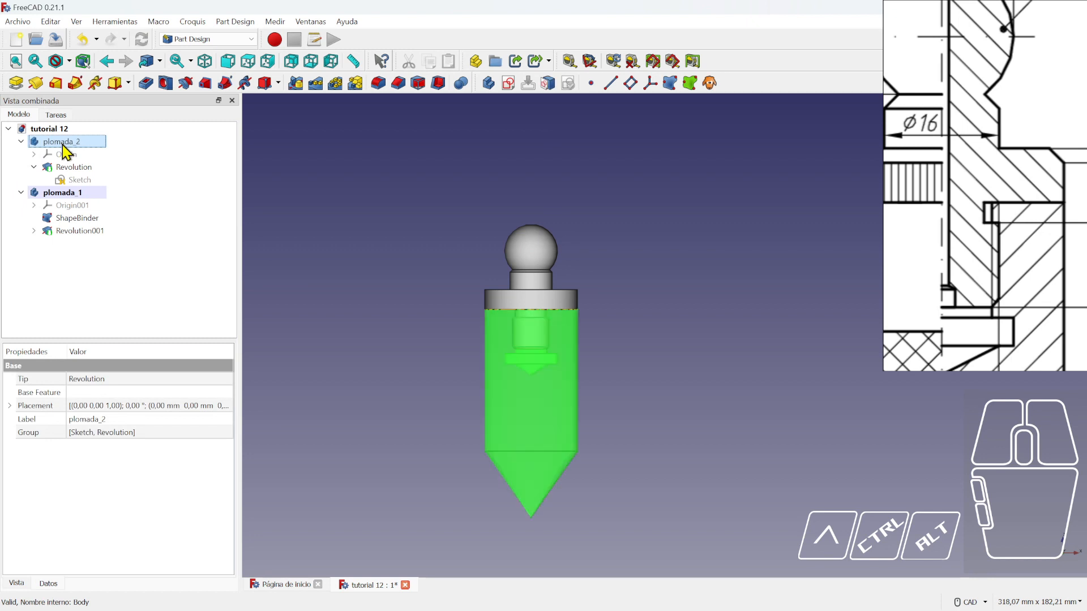
- Toggle plomada_2's visibility with Space until it is shown around plomada_1's shank
left_click(623, 388)
scroll(620, 338, "up", 3)
scroll(620, 340, "up", 2)
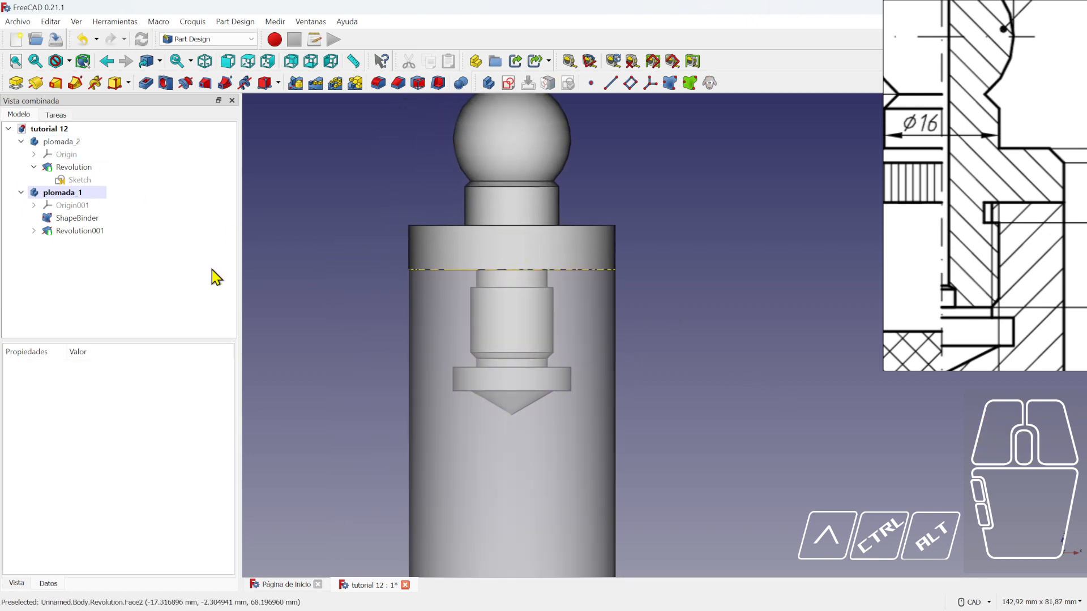
left_click(64, 194)
left_click(61, 142)
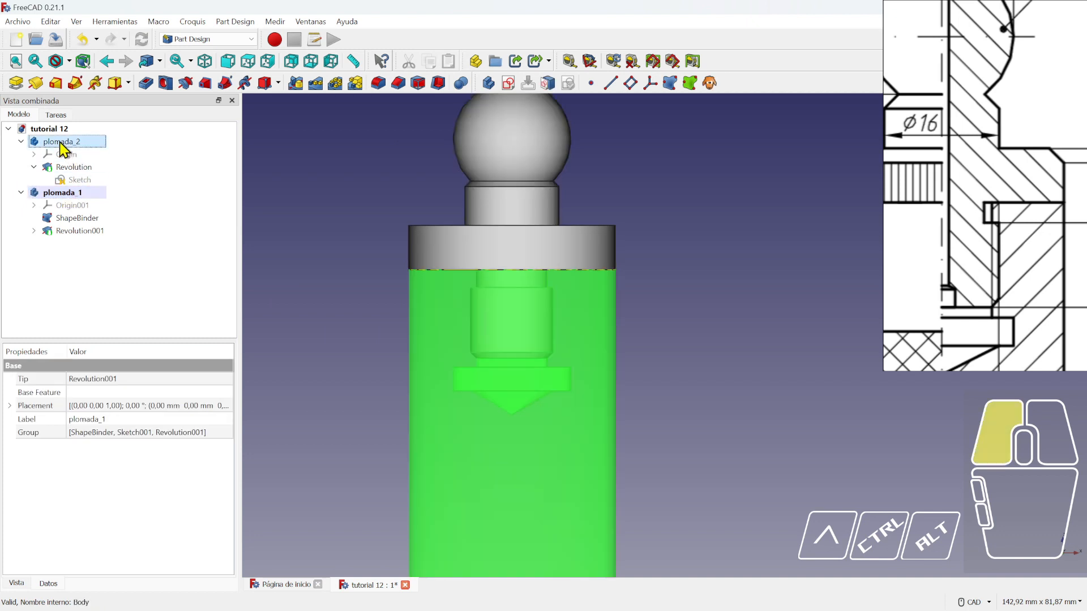
key("space")
key("space")
key("space")
key("space")
key("space")
key("space")
key("space")
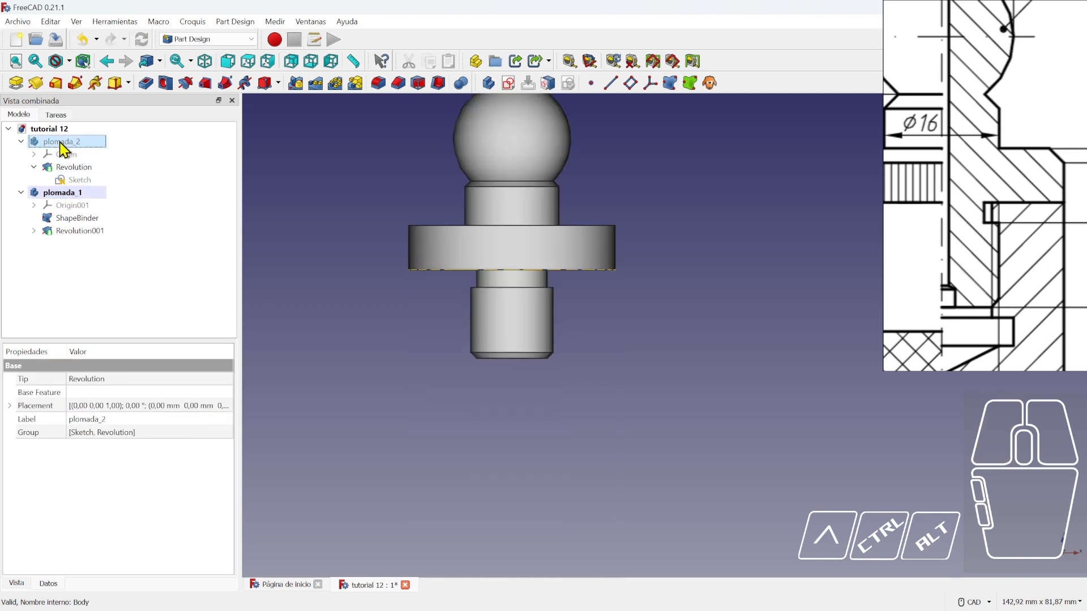
key("space")
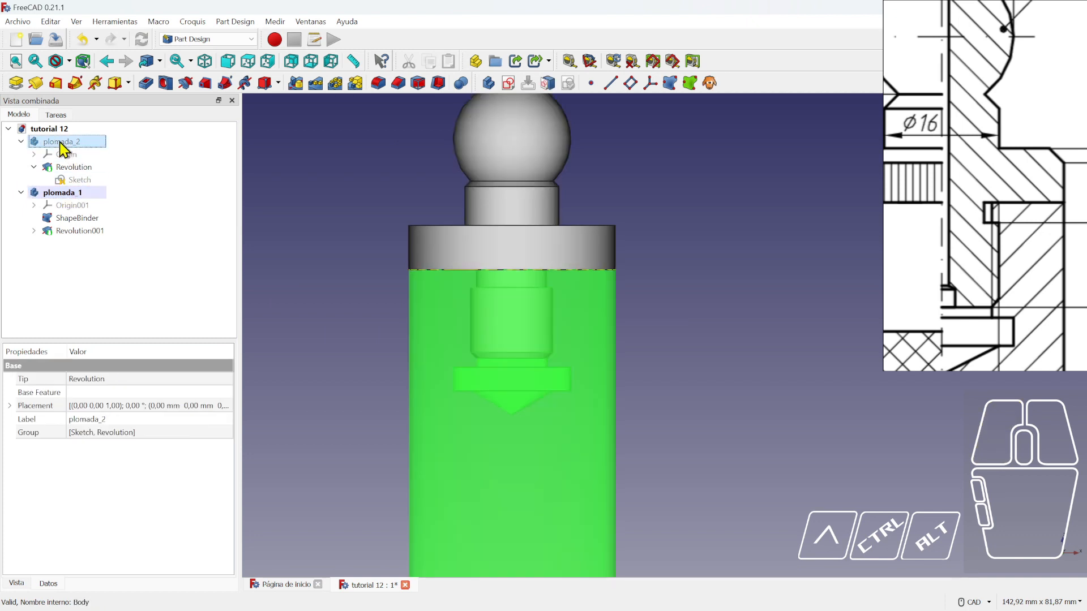
scroll(457, 393, "up", 2)
left_click(718, 346)
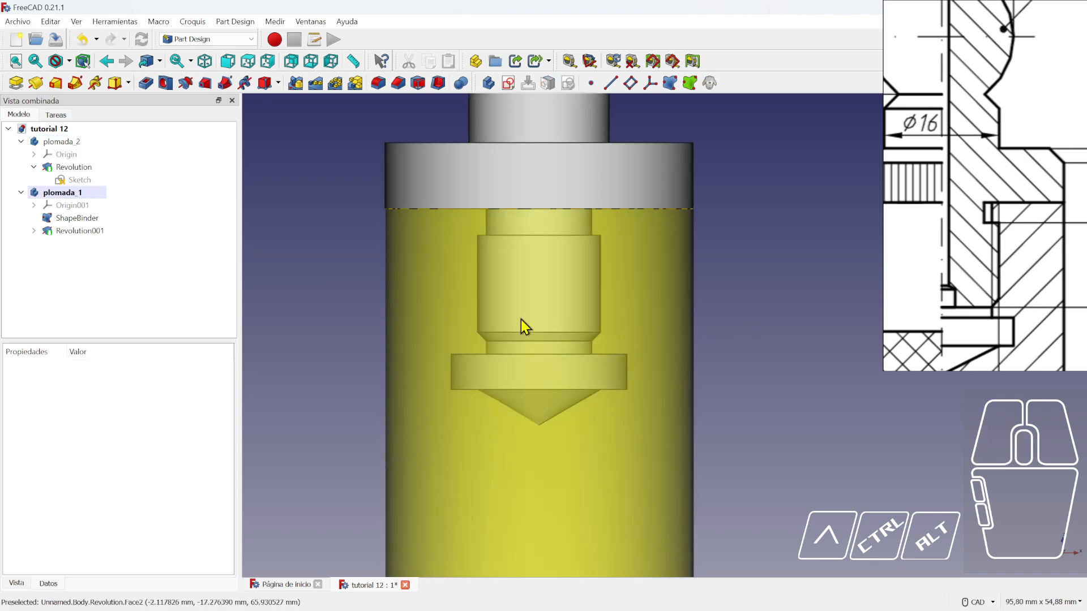
left_click(56, 144)
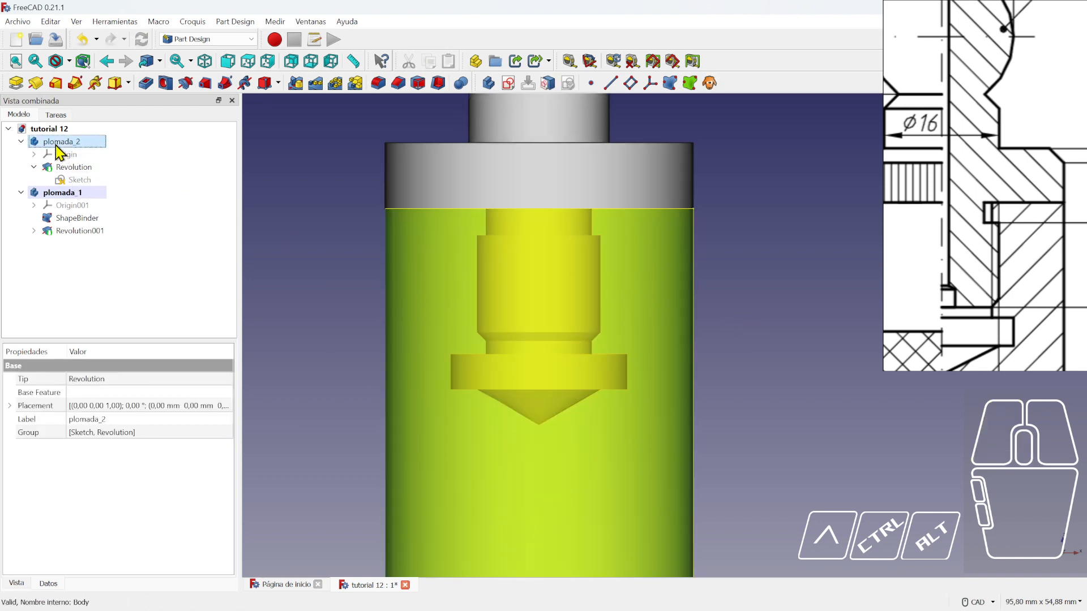
key("space")
key("space")
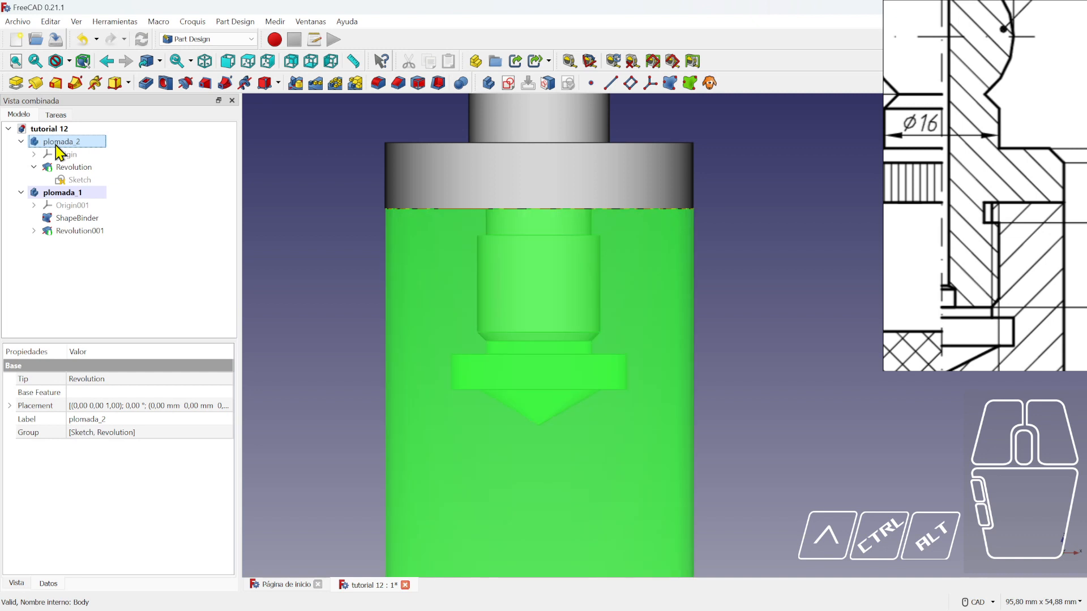
key("space")
key("space")
key("space")
key("space")
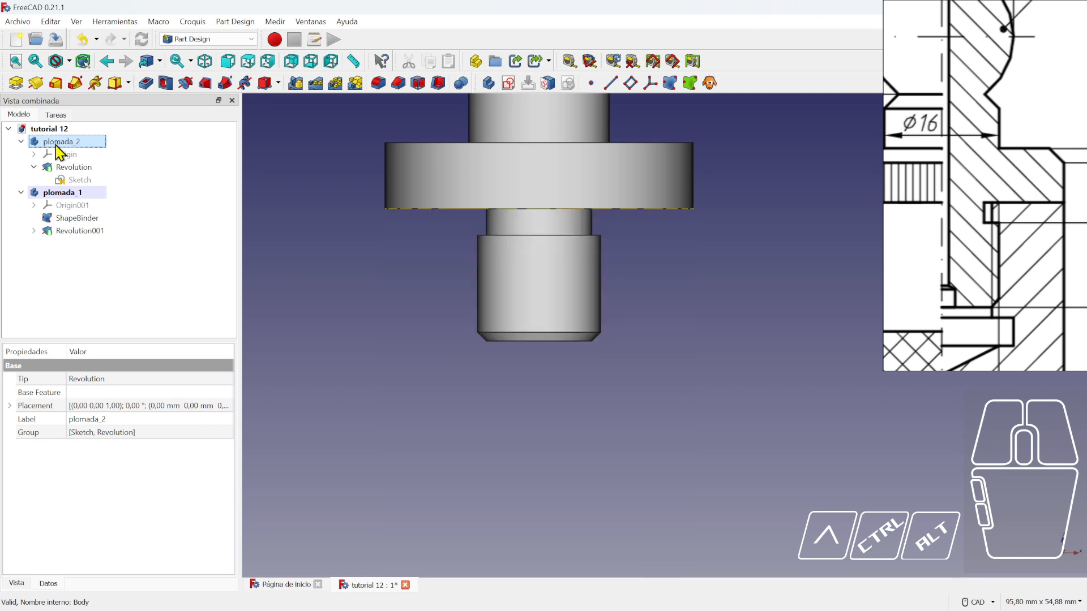
key("space")
key("space")
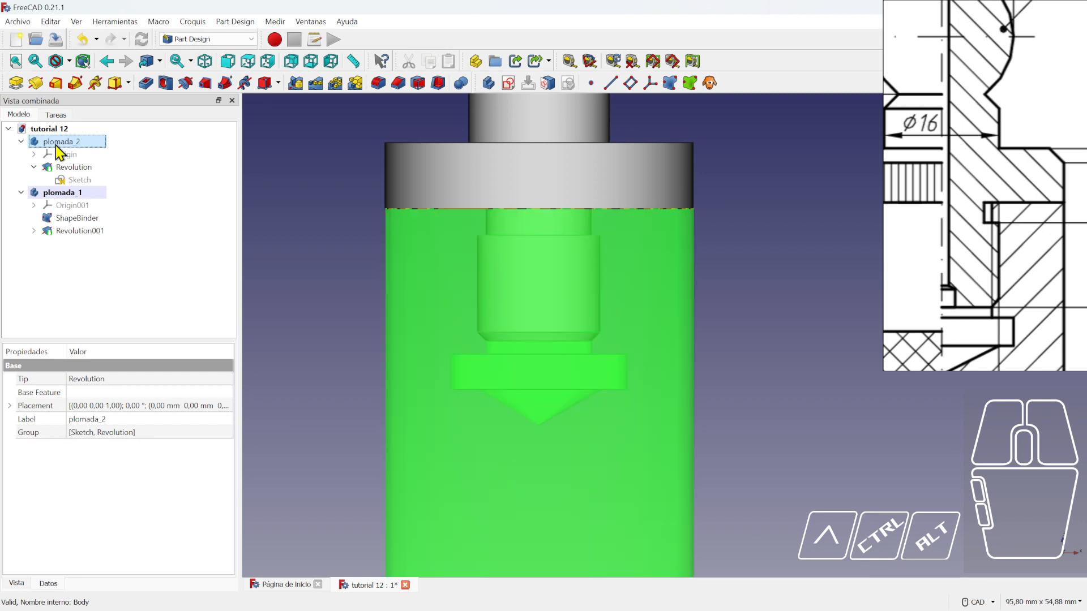
key("space")
key("space")
key("space")
key("space")
key("space")
left_click(66, 192)
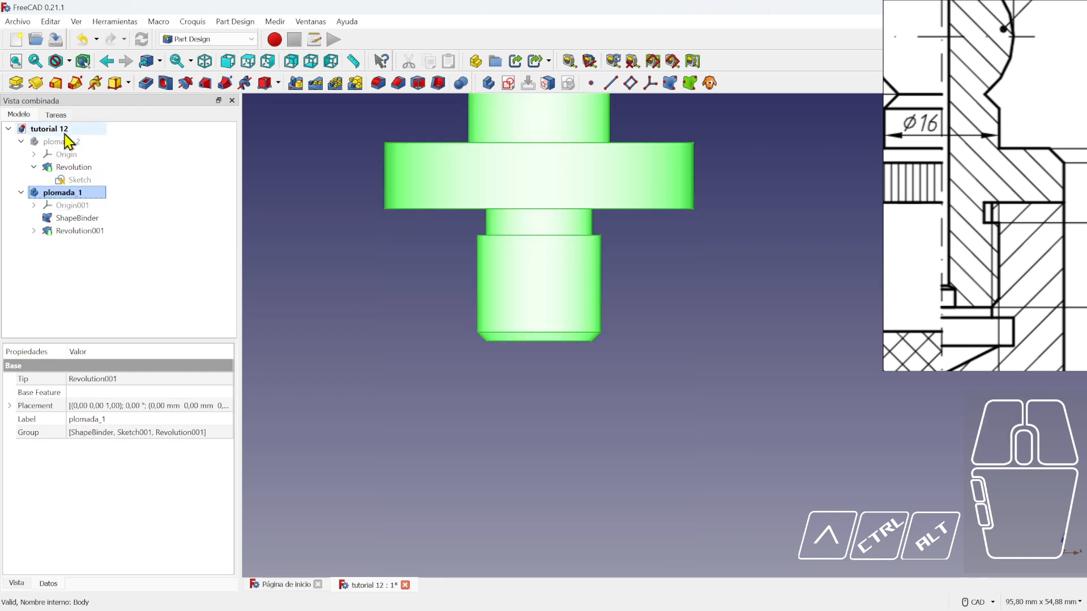
left_click(62, 142)
key("space")
key("space")
key("space")
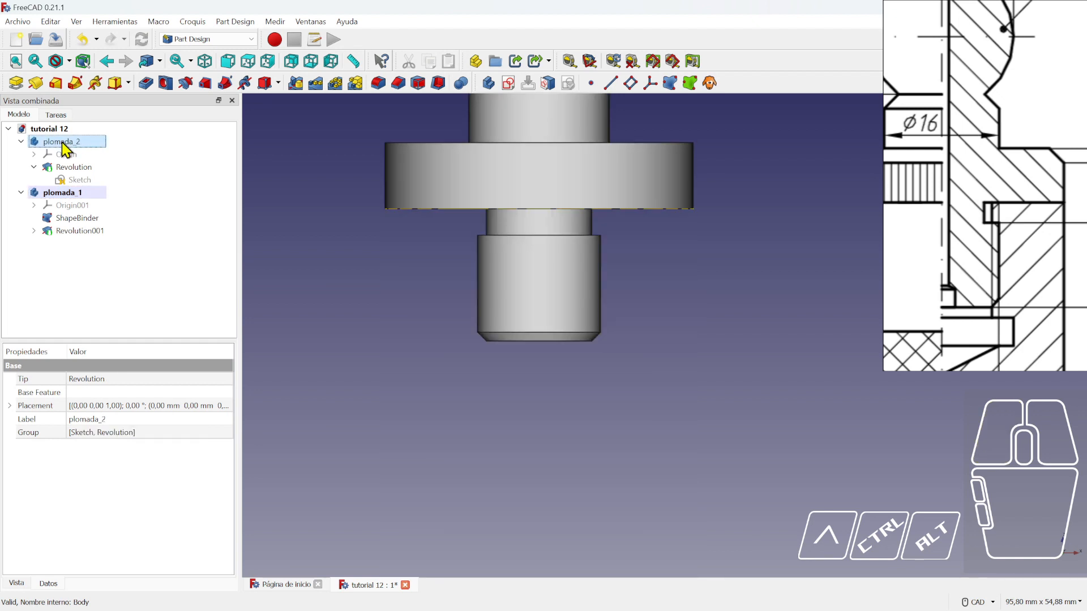
key("space")
key("space")
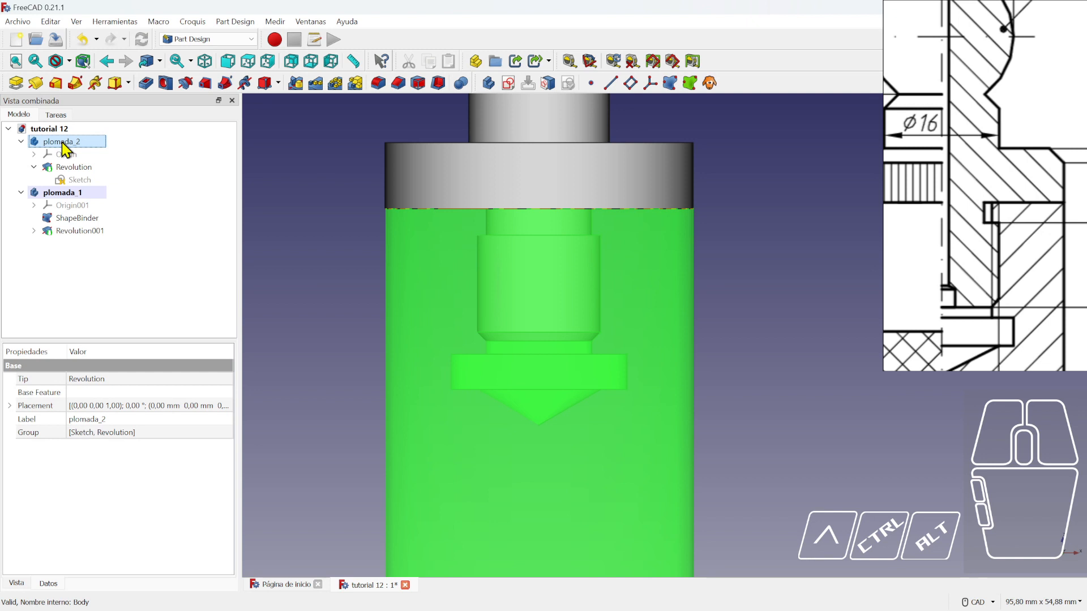
key("space")
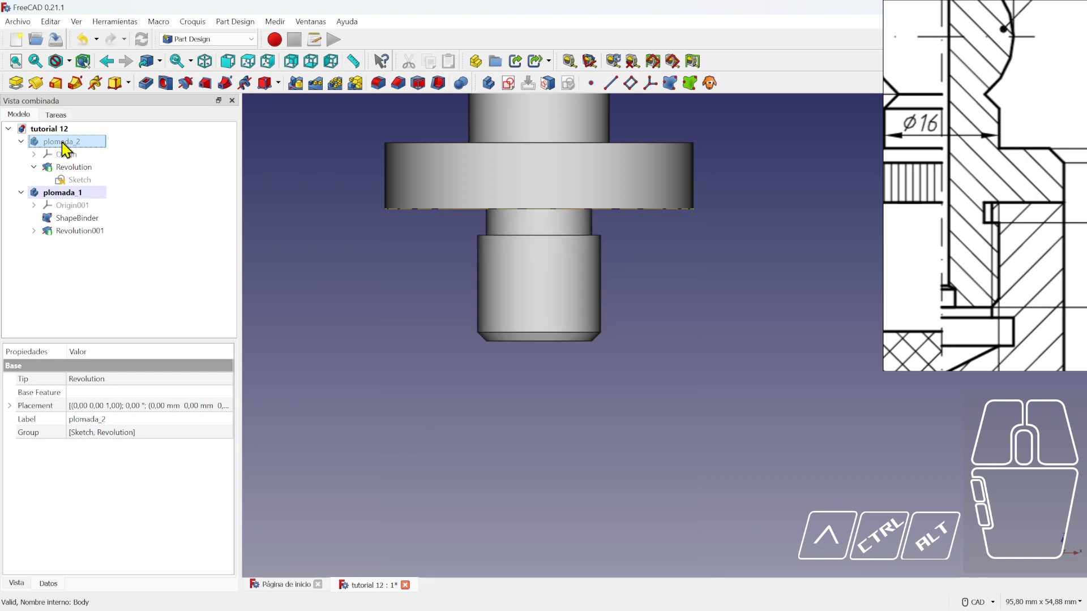
key("space")
scroll(963, 241, "down", 4)
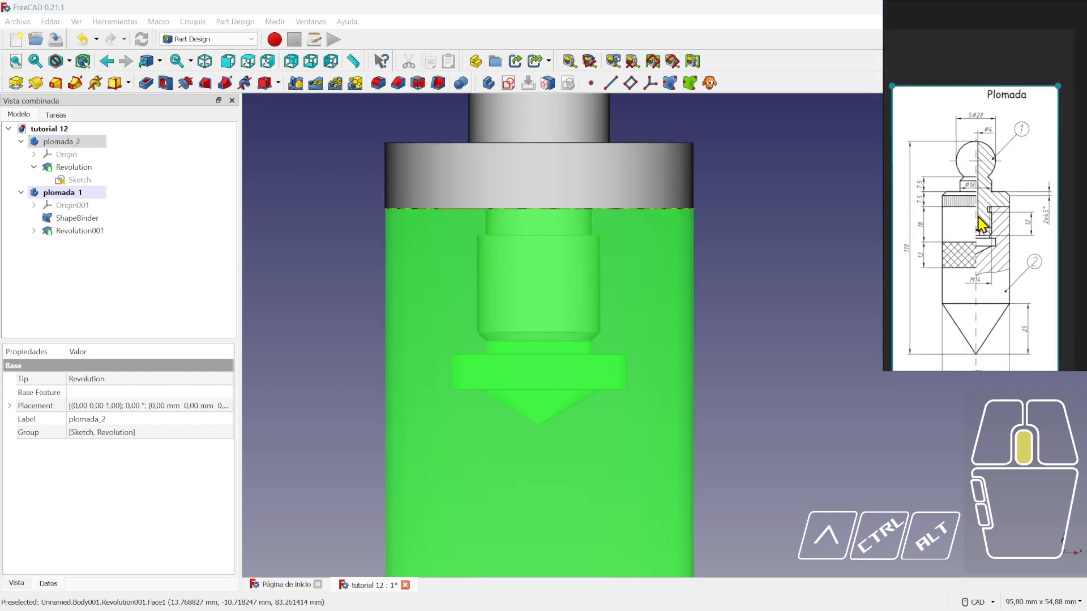
- Measure the 109,82 mm distance from sphere top to cone tip, then delete the measurement
left_click(765, 260)
scroll(731, 280, "down", 5)
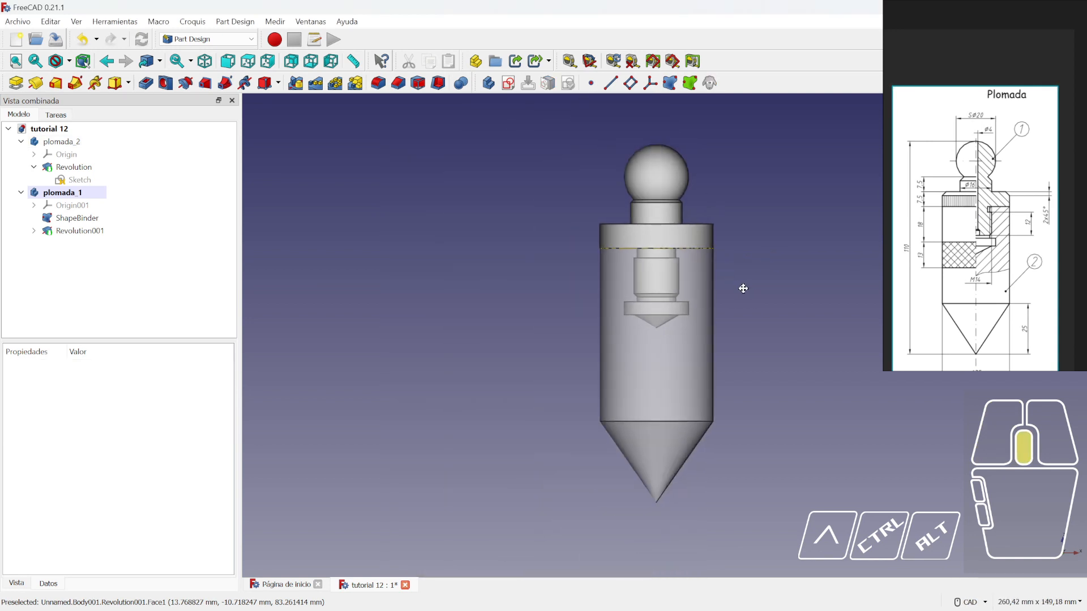
middle_click_drag(744, 288, 710, 291)
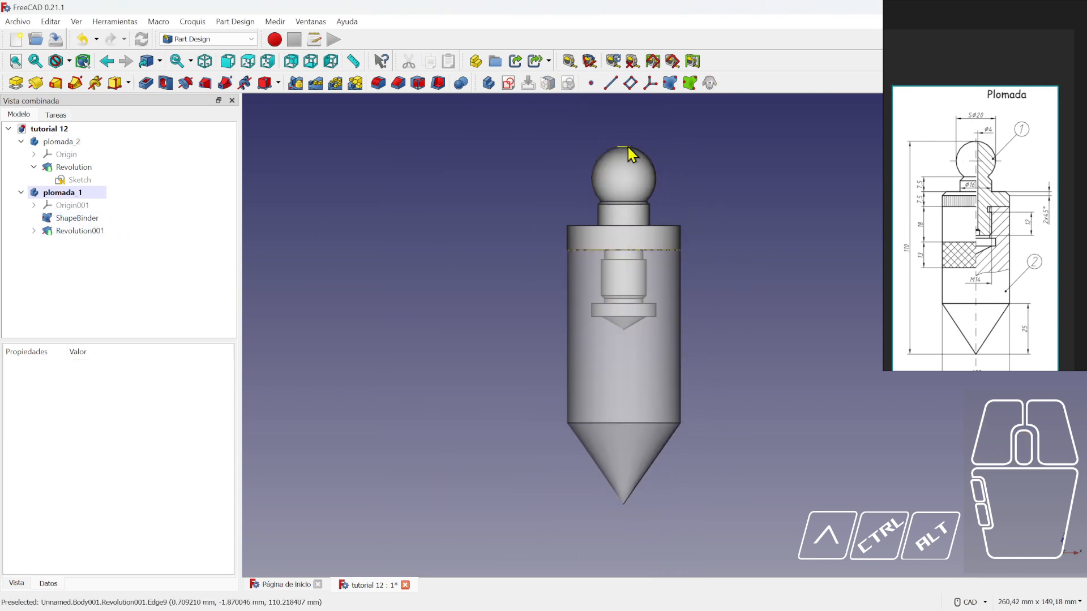
left_click(353, 61)
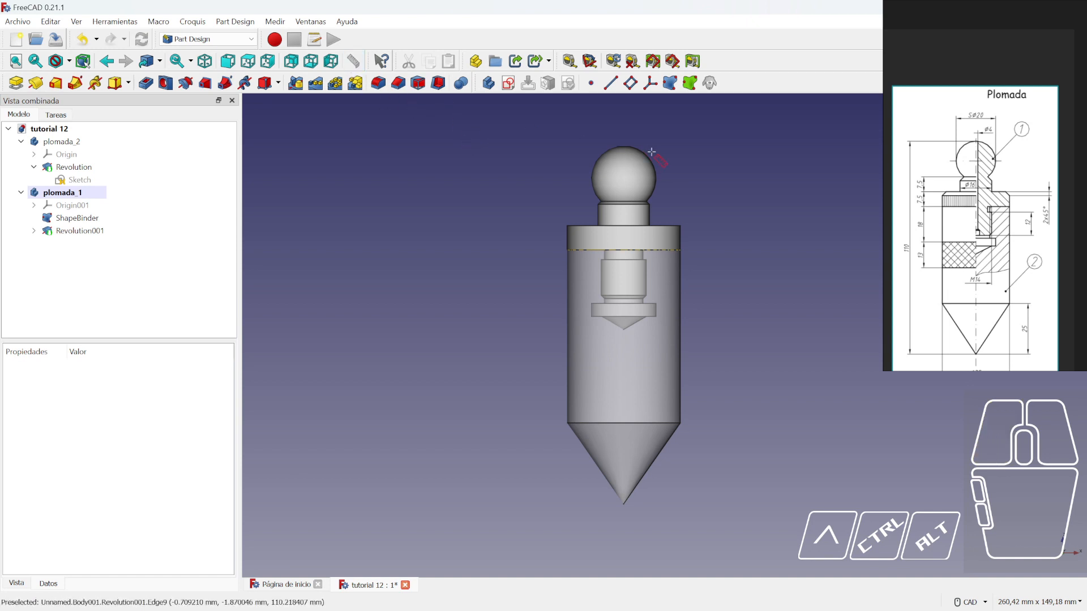
left_click(623, 146)
left_click(623, 504)
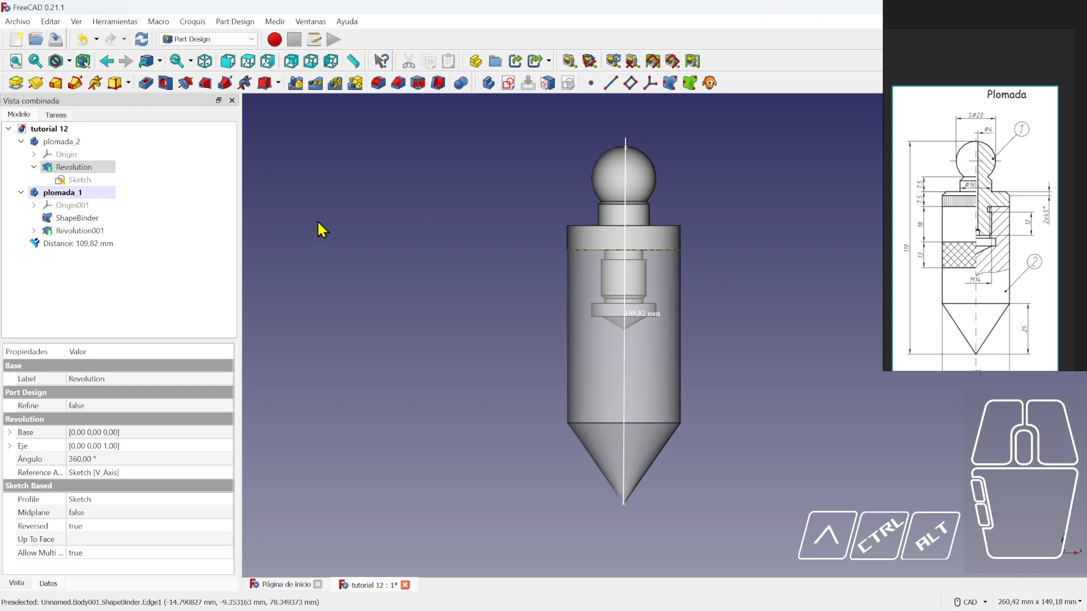
left_click(74, 244)
key("Delete")
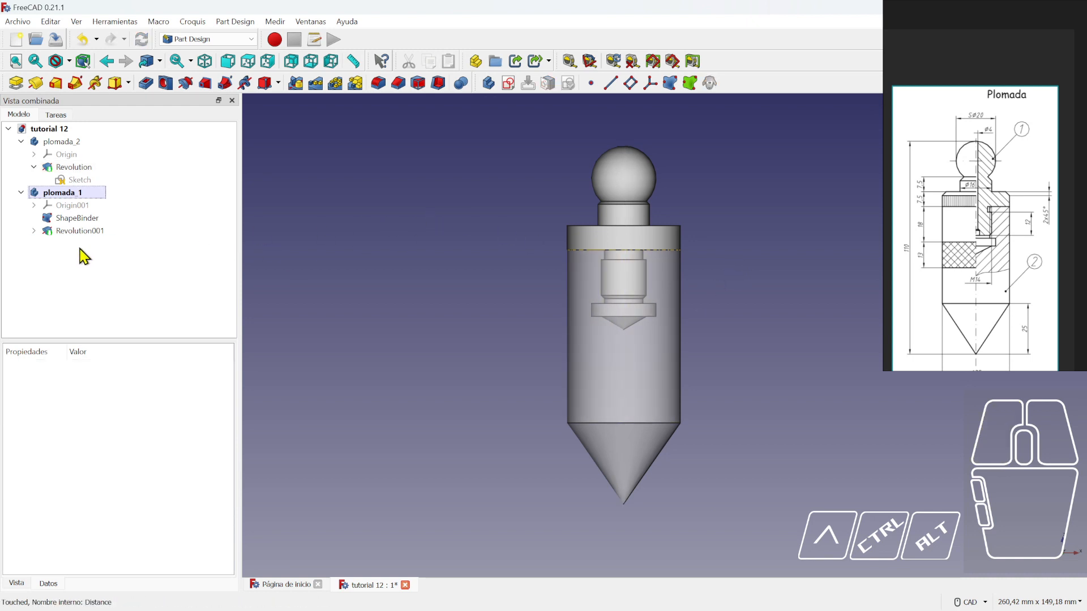
- Give the plomada_2 body a random colour (green)
left_click(65, 144)
right_click(64, 143)
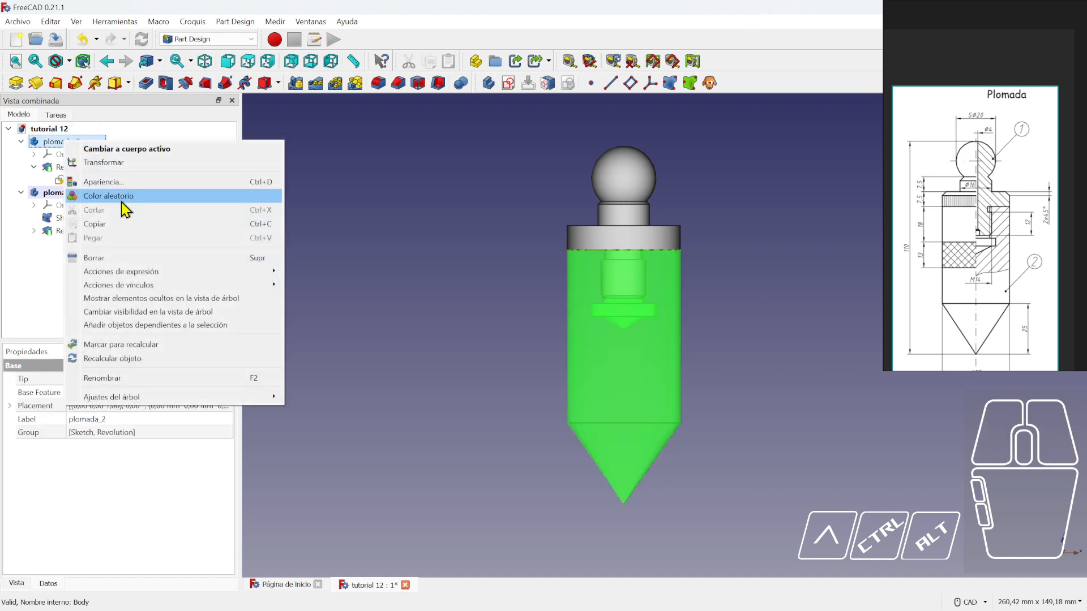
left_click(122, 209)
- Give the plomada_1 top piece a random colour (pink) too
right_click(74, 199)
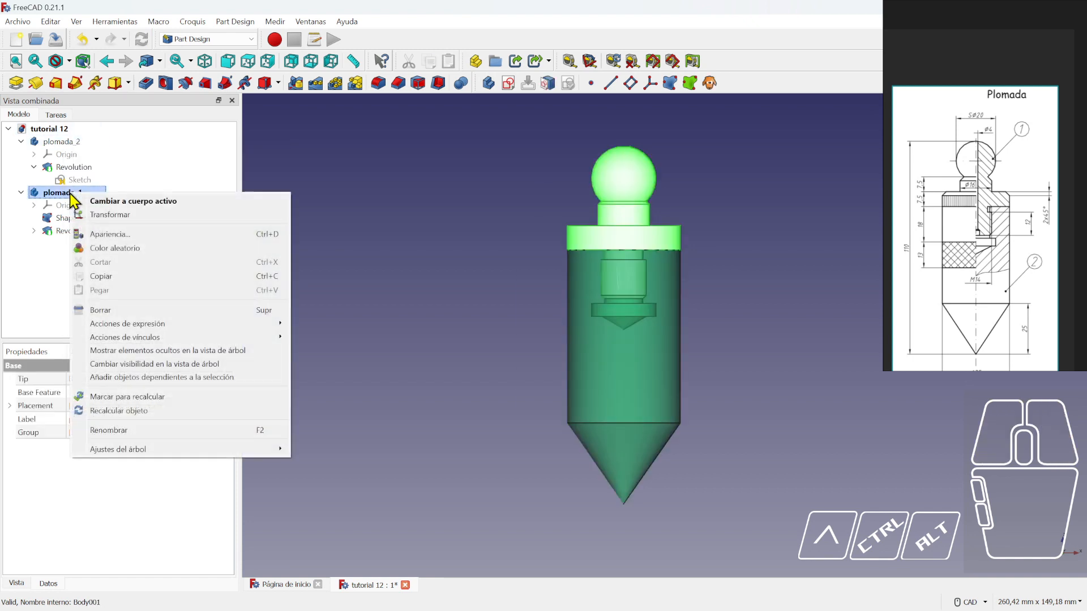
left_click(120, 244)
left_click(387, 214)
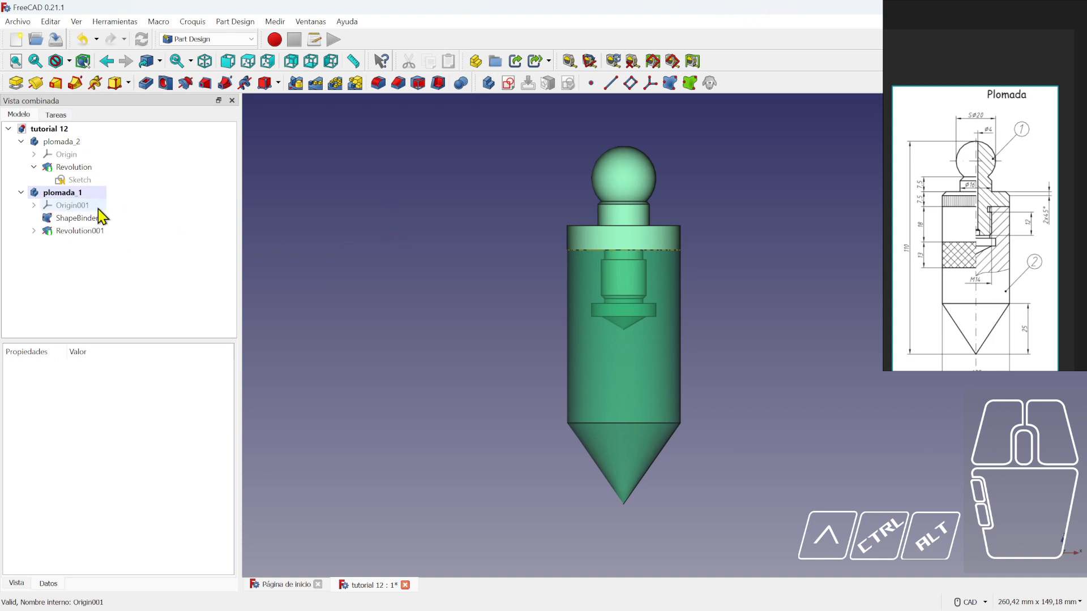
right_click(59, 194)
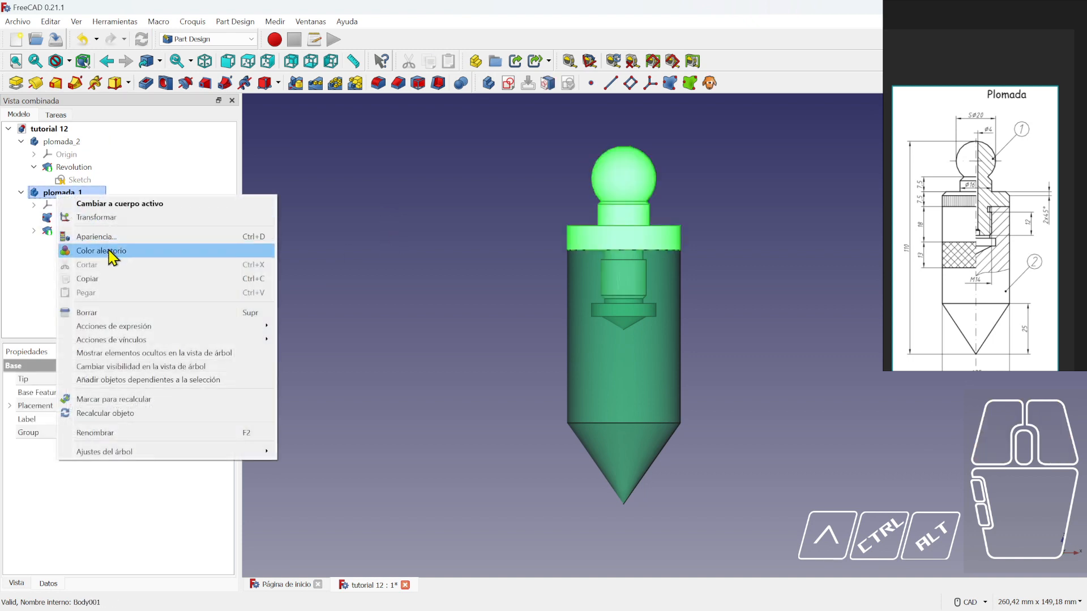
left_click(111, 253)
left_click(388, 236)
scroll(389, 235, "down", 2)
scroll(672, 283, "up", 3)
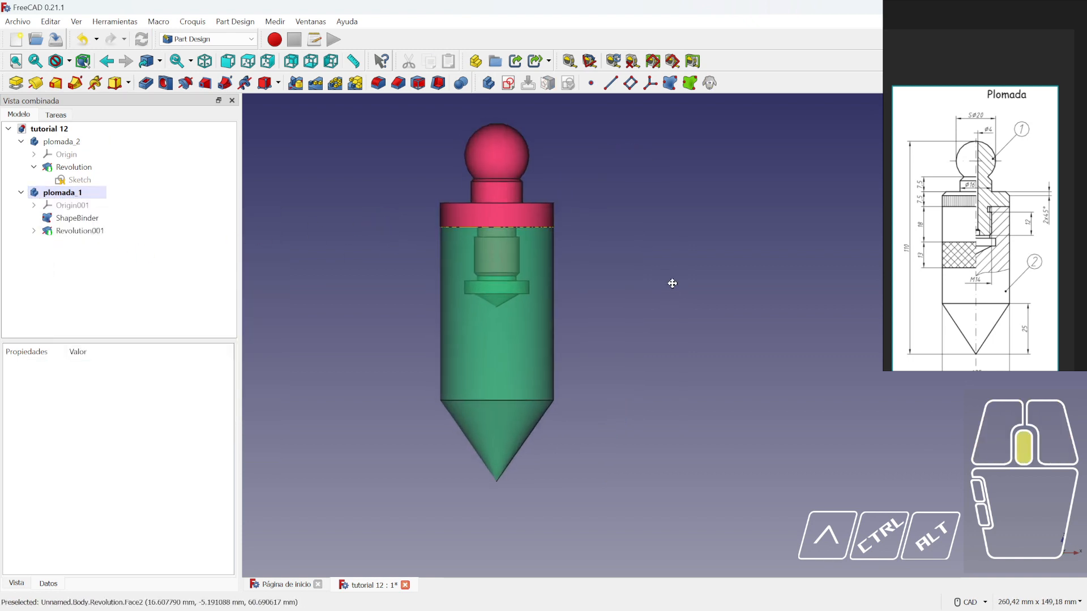
scroll(623, 284, "up", 4)
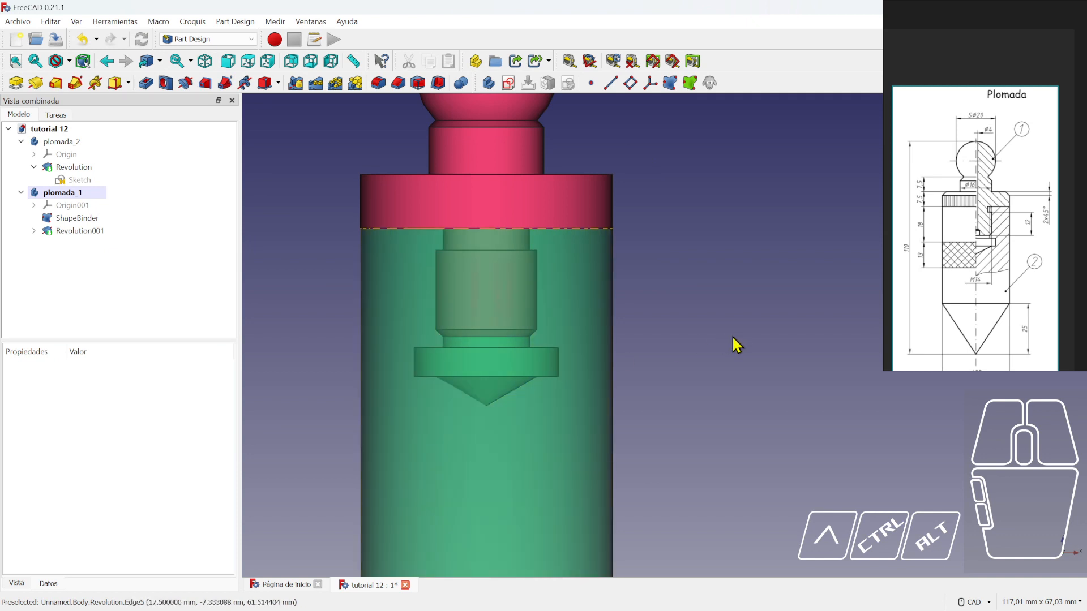
scroll(713, 358, "down", 3)
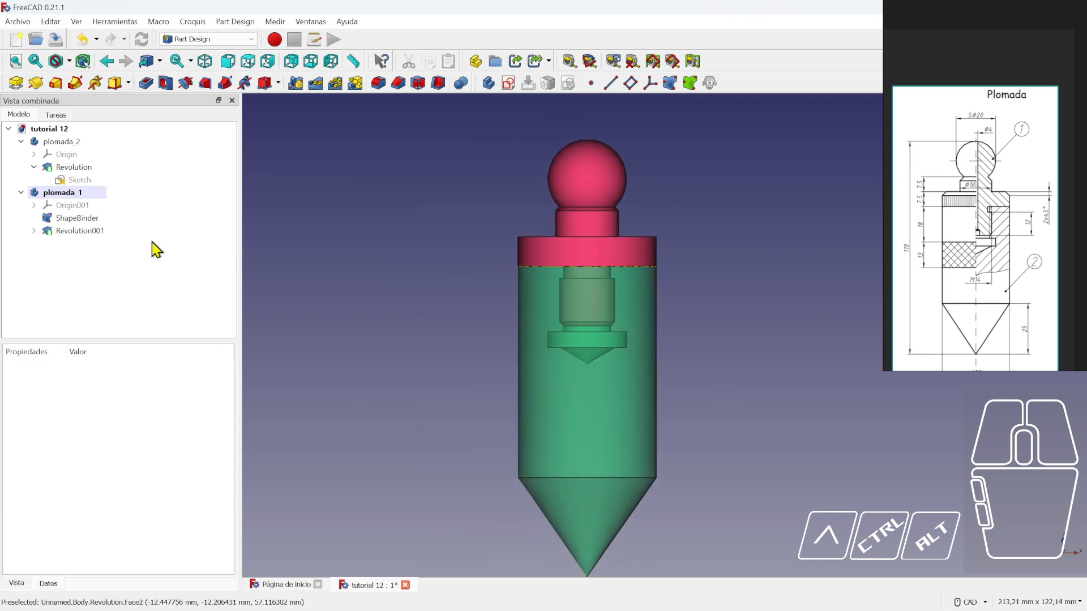
- Check plomada_1's Apariencia settings without changes and save the document
left_click(60, 196)
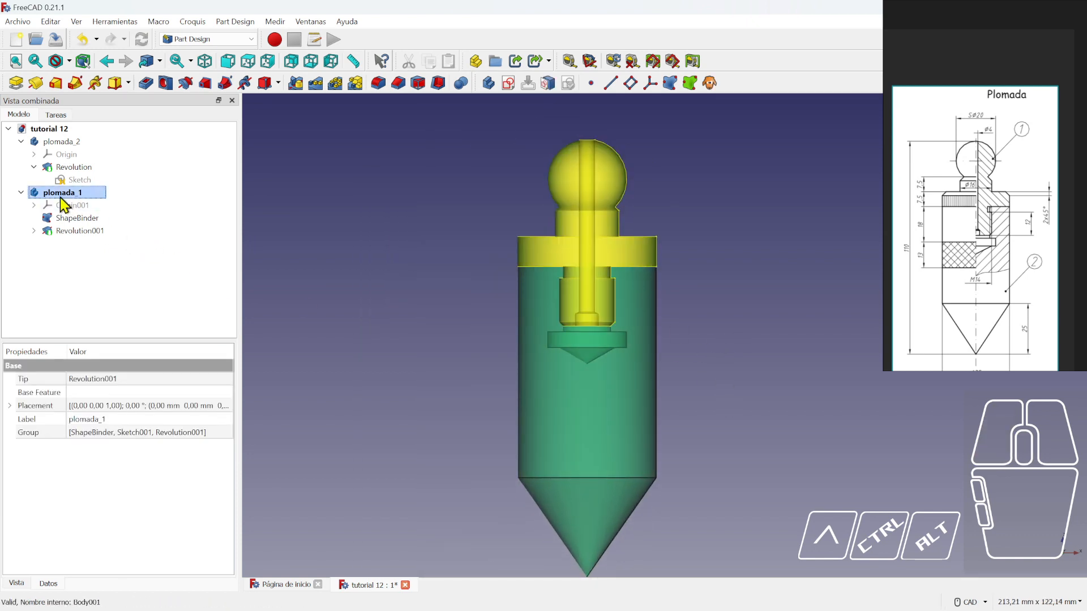
right_click(62, 201)
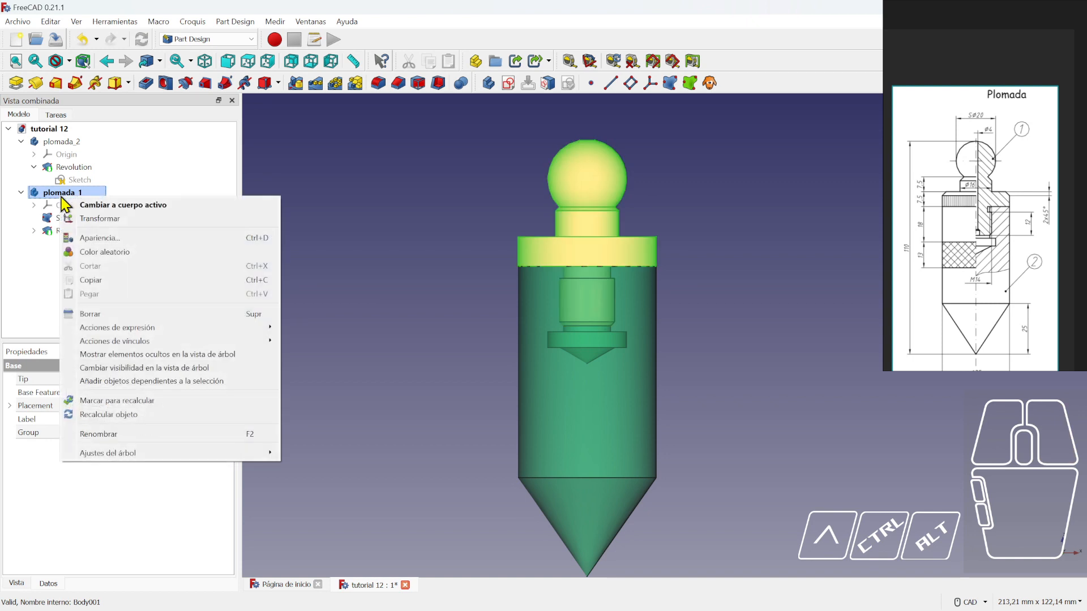
left_click(113, 239)
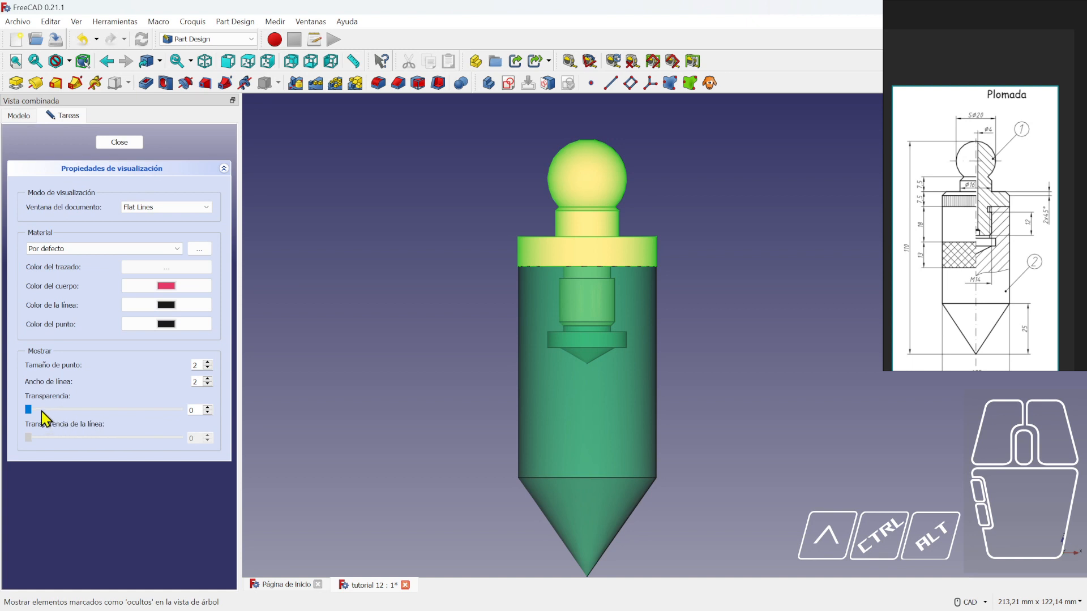
left_click(119, 142)
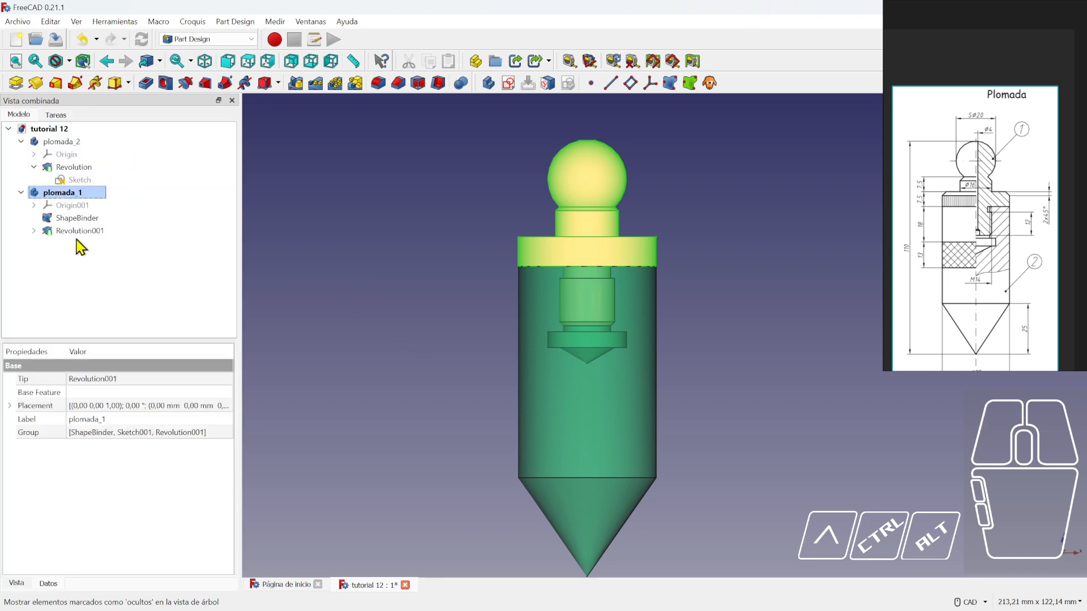
right_click(62, 143)
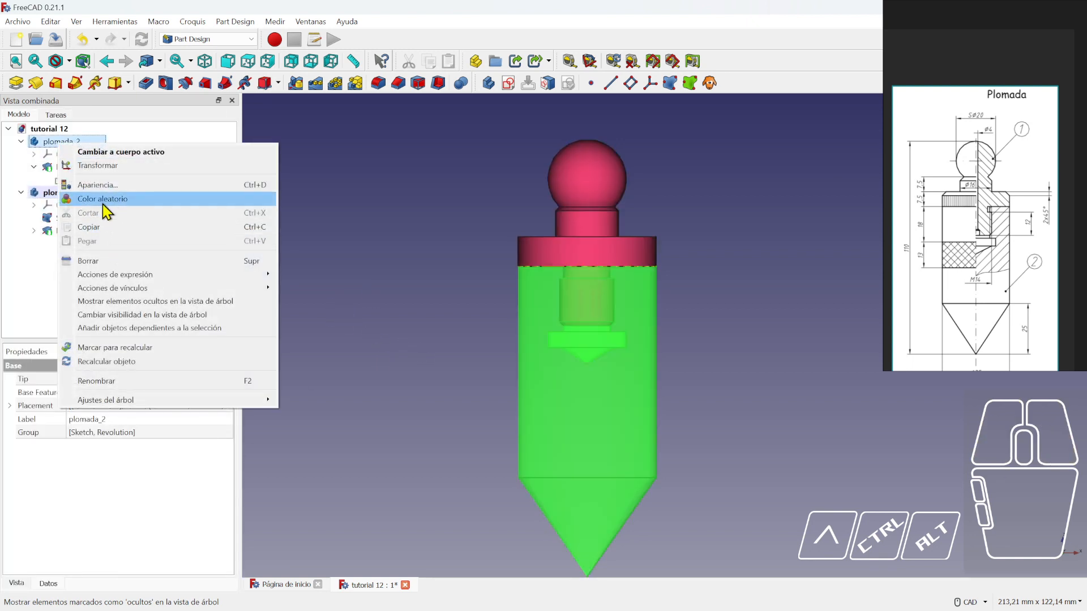
left_click(288, 185)
left_click(55, 39)
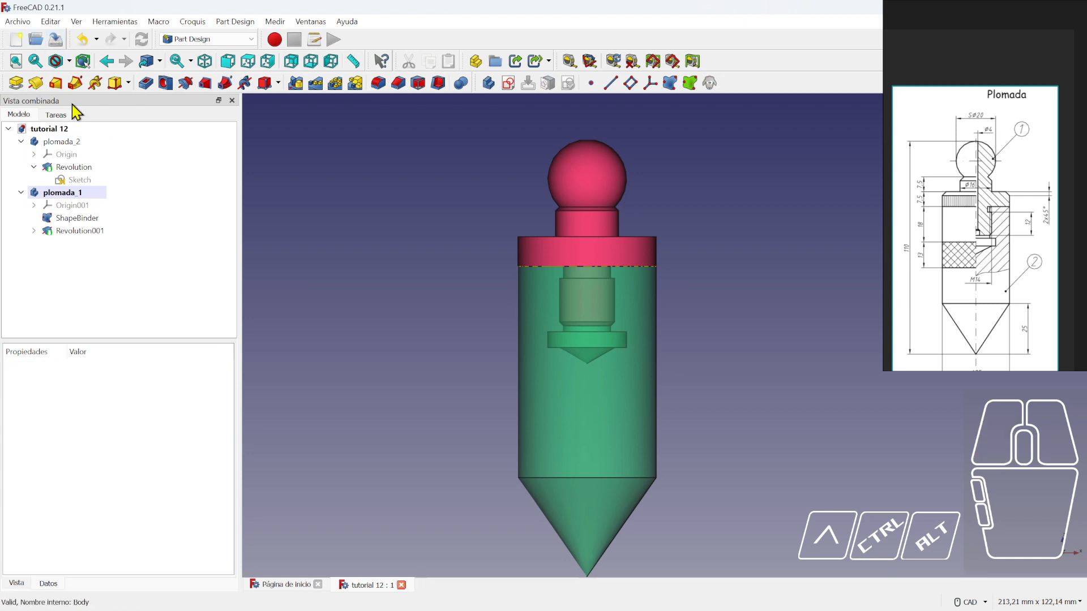
- Set plomada_2's Transparencia to 100 in its Apariencia dialog
left_click(62, 143)
right_click(63, 142)
left_click(100, 186)
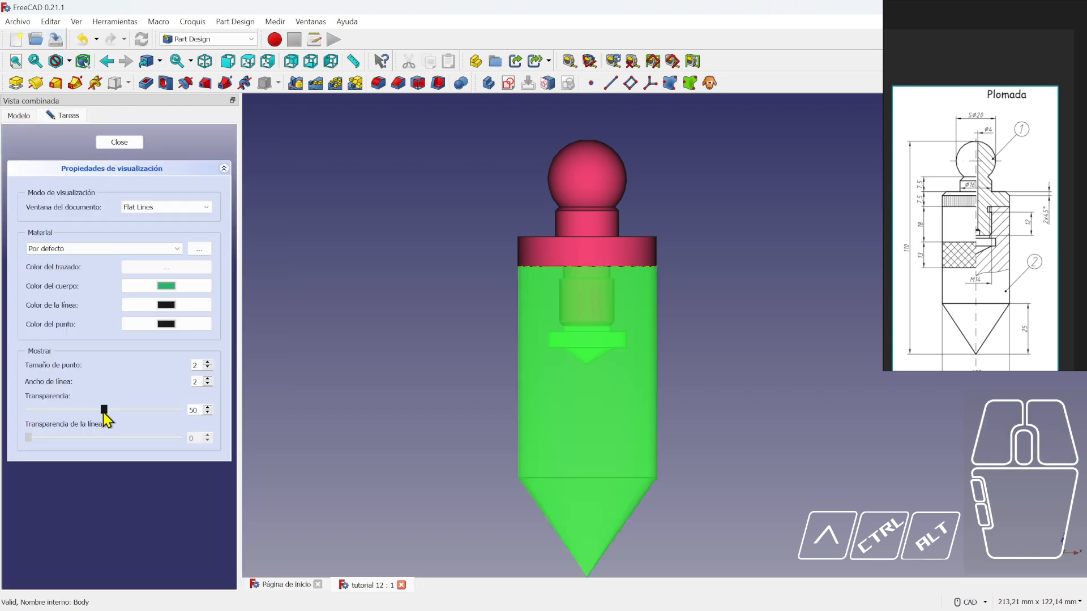
left_click_drag(105, 413, 204, 420)
left_click(119, 142)
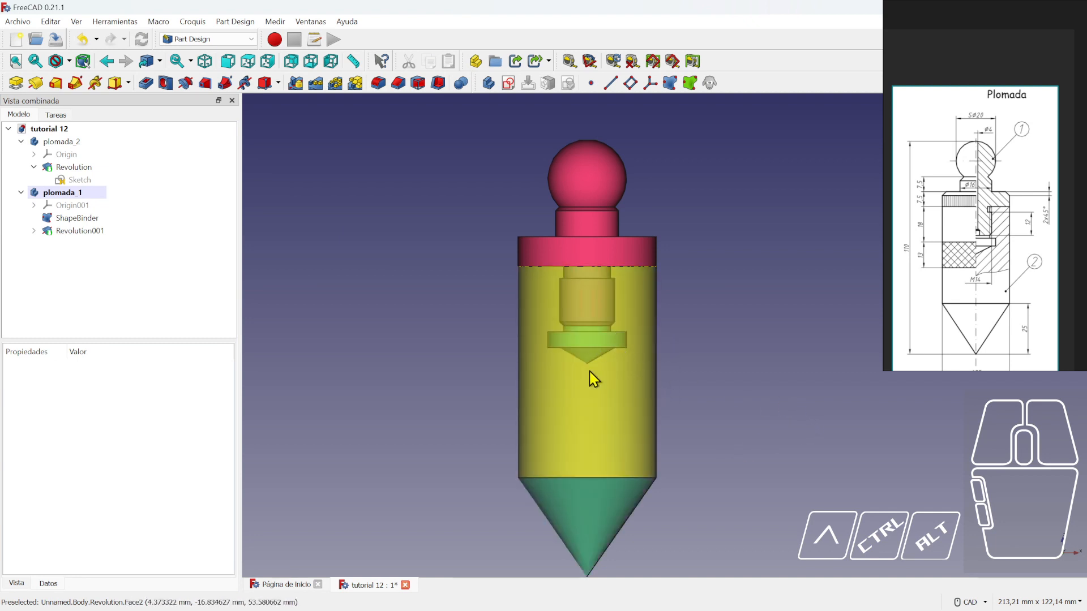
- Keep plomada_1's Transparencia at 0 in its Apariencia dialog
right_click(66, 193)
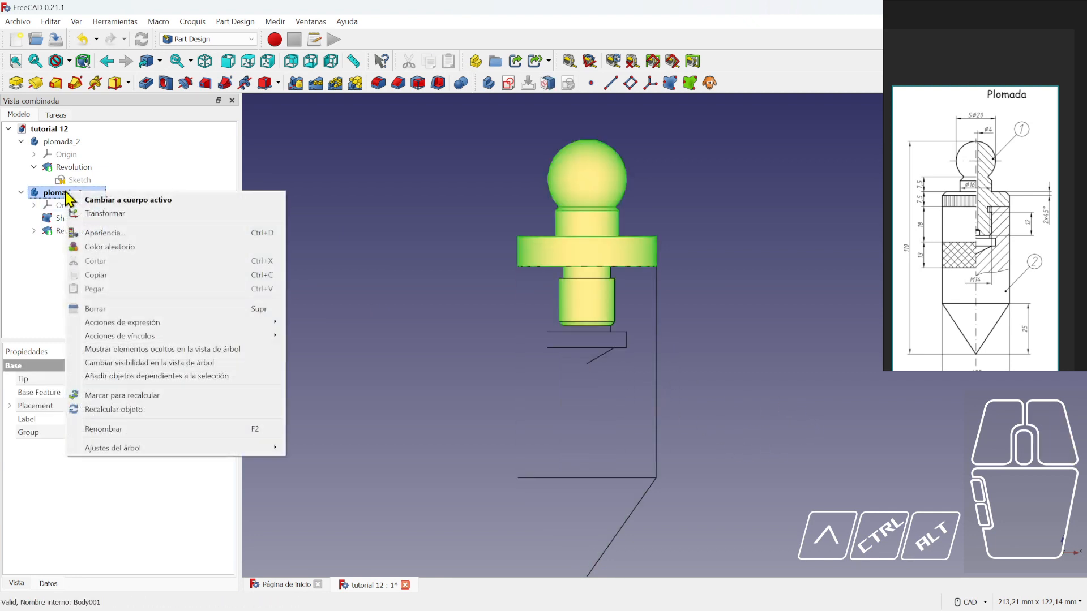
left_click(115, 233)
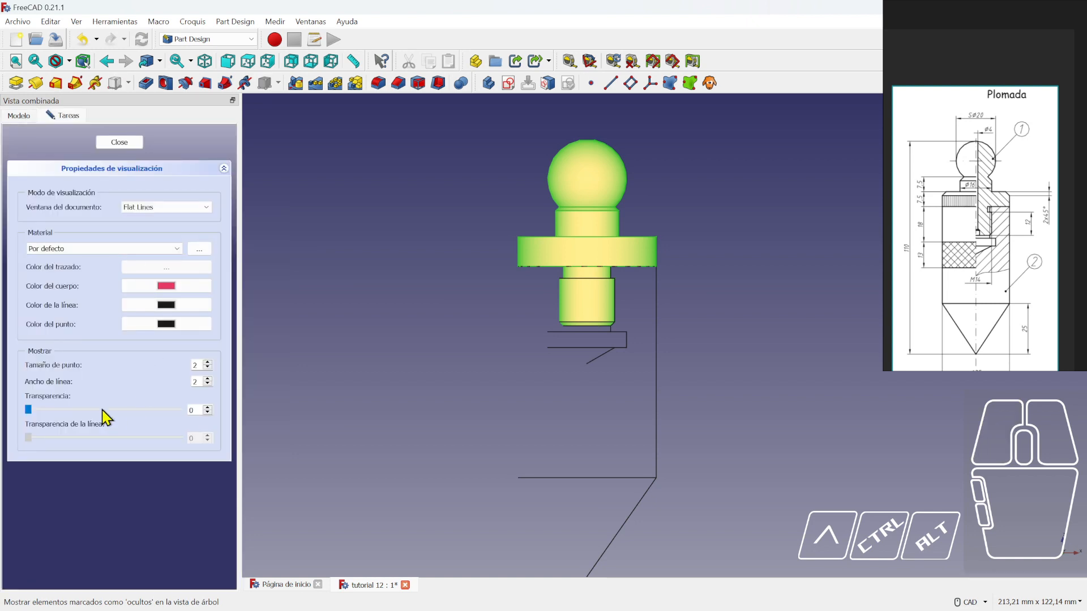
mouse_move(28, 409)
left_mouse_down()
mouse_move(45, 407)
mouse_move(15, 394)
left_mouse_up()
left_click(119, 142)
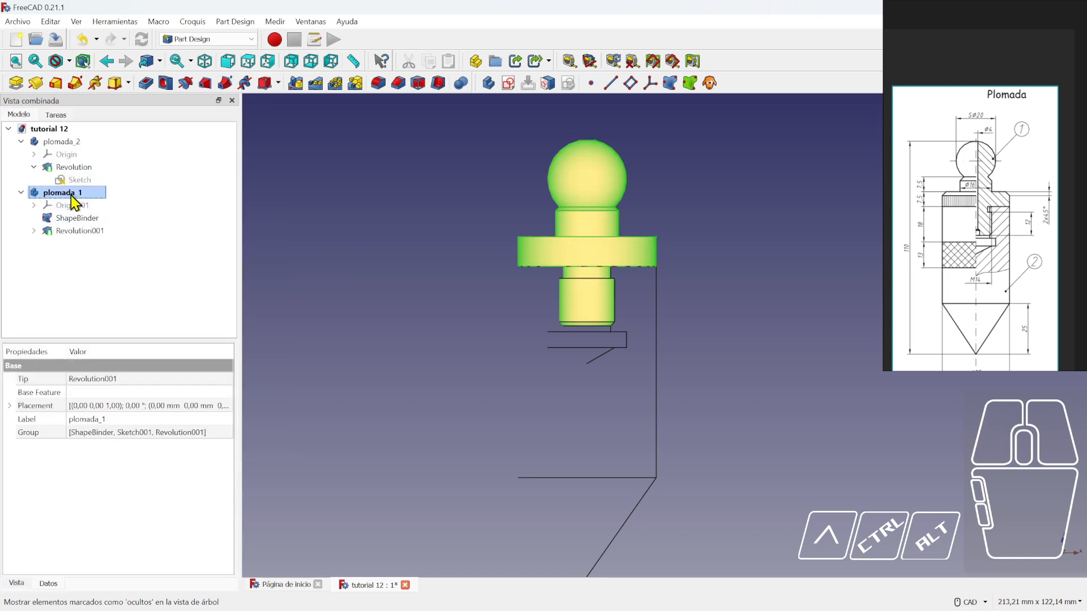
- Lower plomada_2's Transparencia to 40
right_click(60, 142)
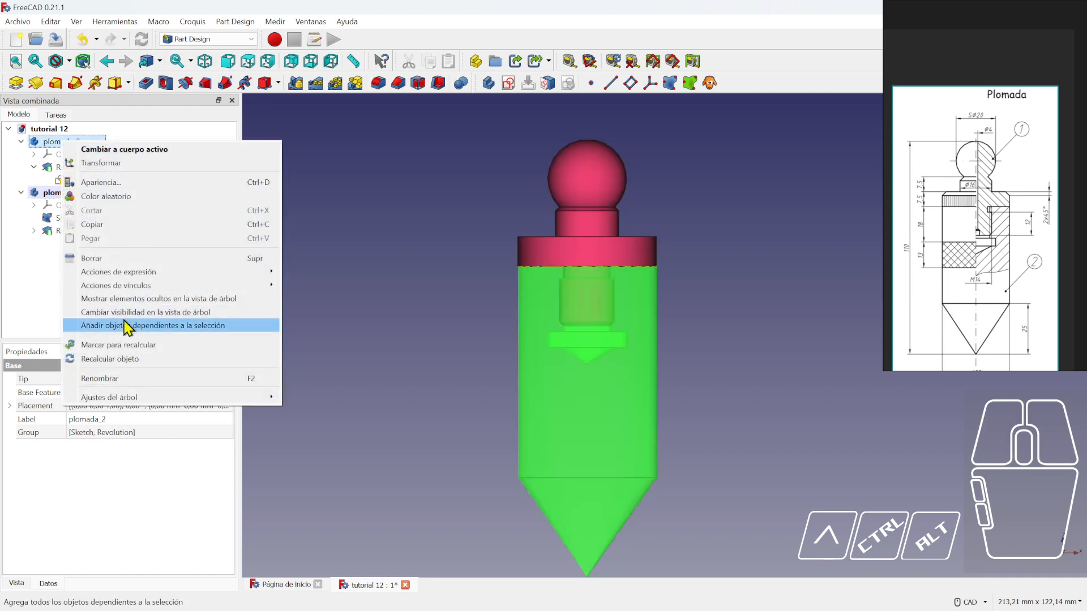
left_click(101, 182)
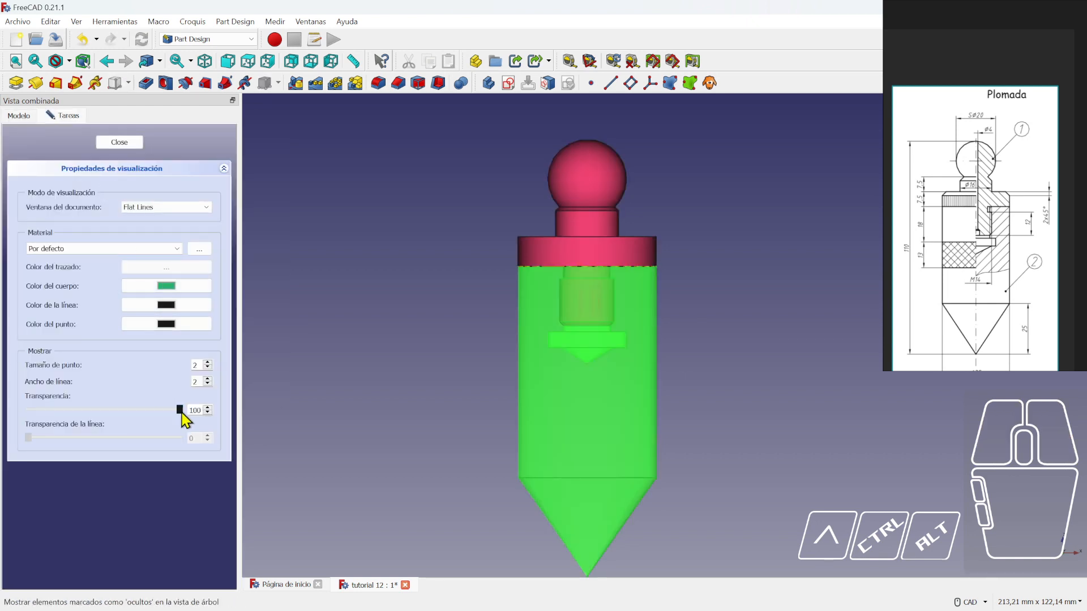
left_click_drag(180, 410, 90, 421)
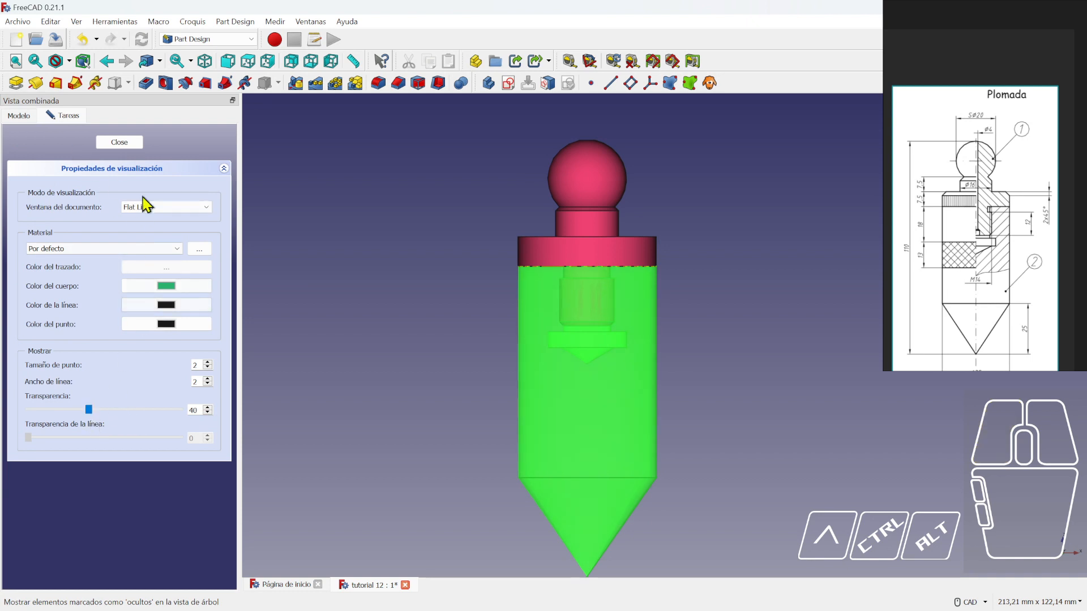
left_click(124, 143)
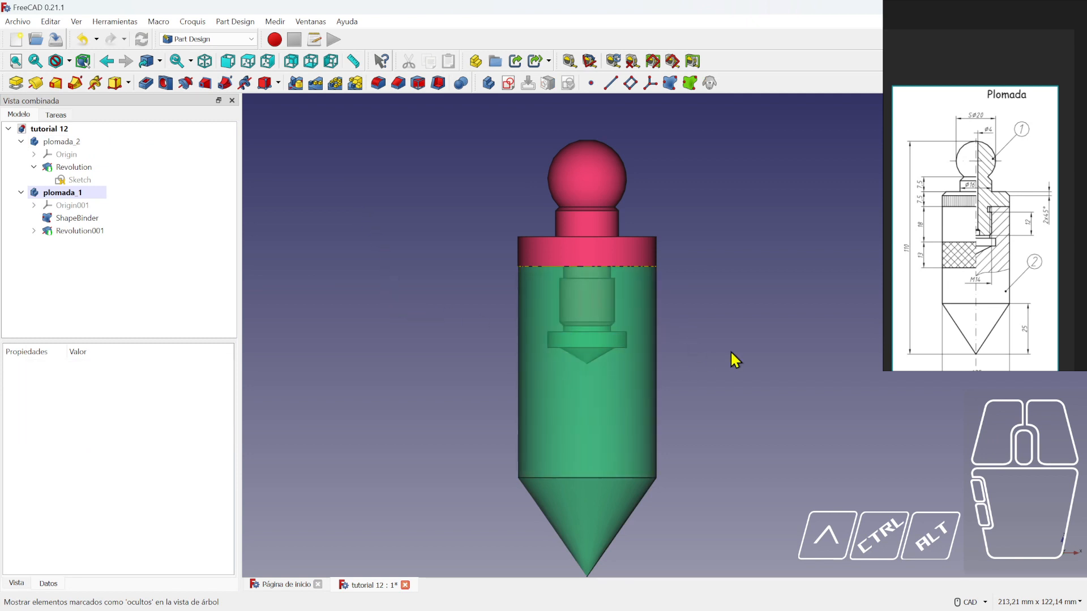
scroll(731, 354, "down", 3)
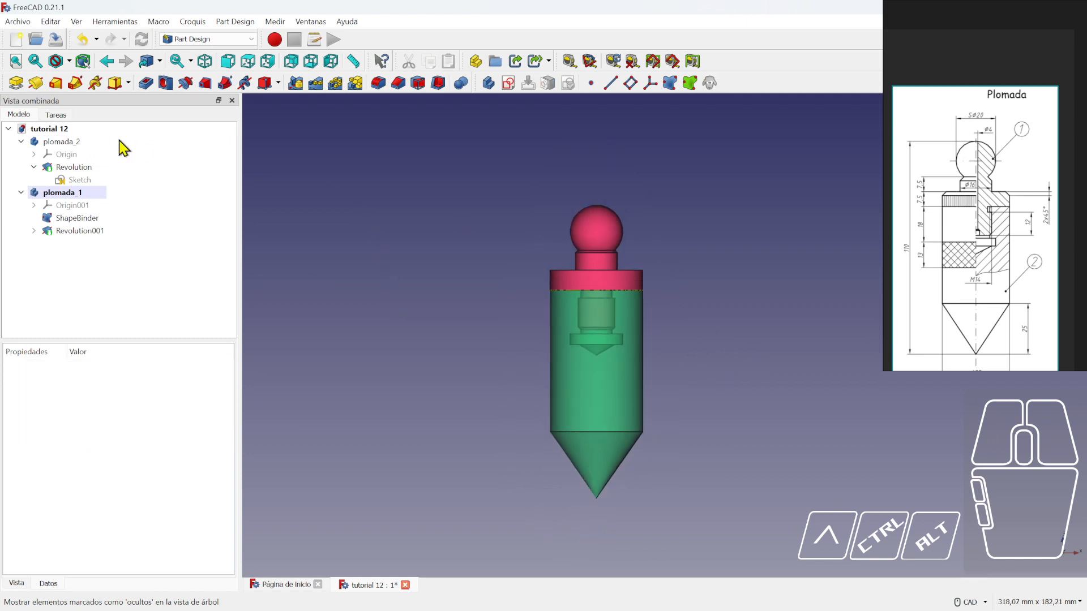
- Save the model, switch to TechDraw, and insert a default page with title block
left_click(55, 39)
middle_click_drag(483, 289, 466, 290)
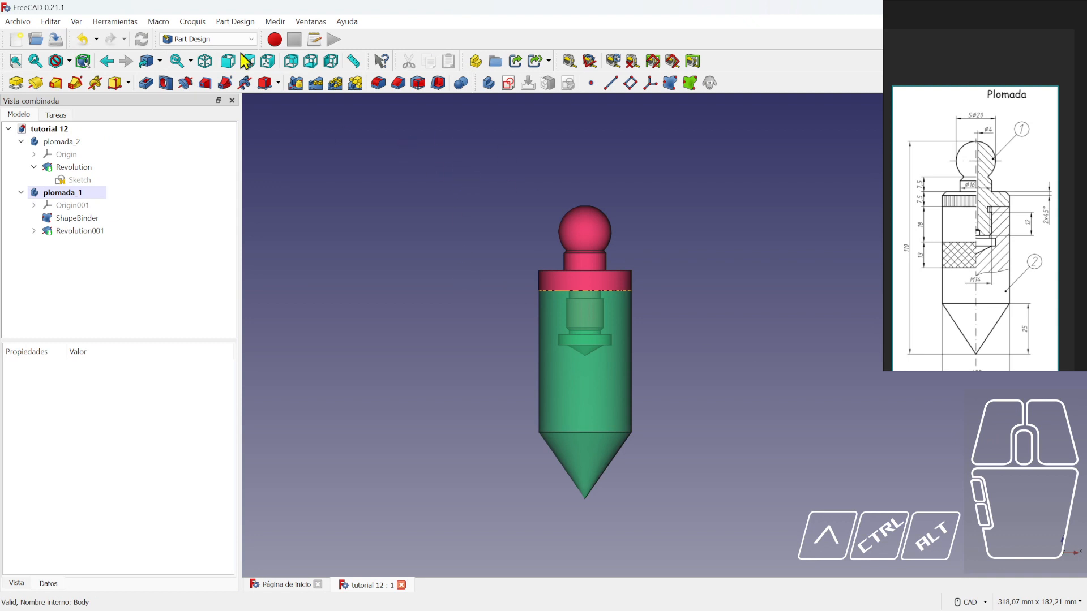
left_click(199, 40)
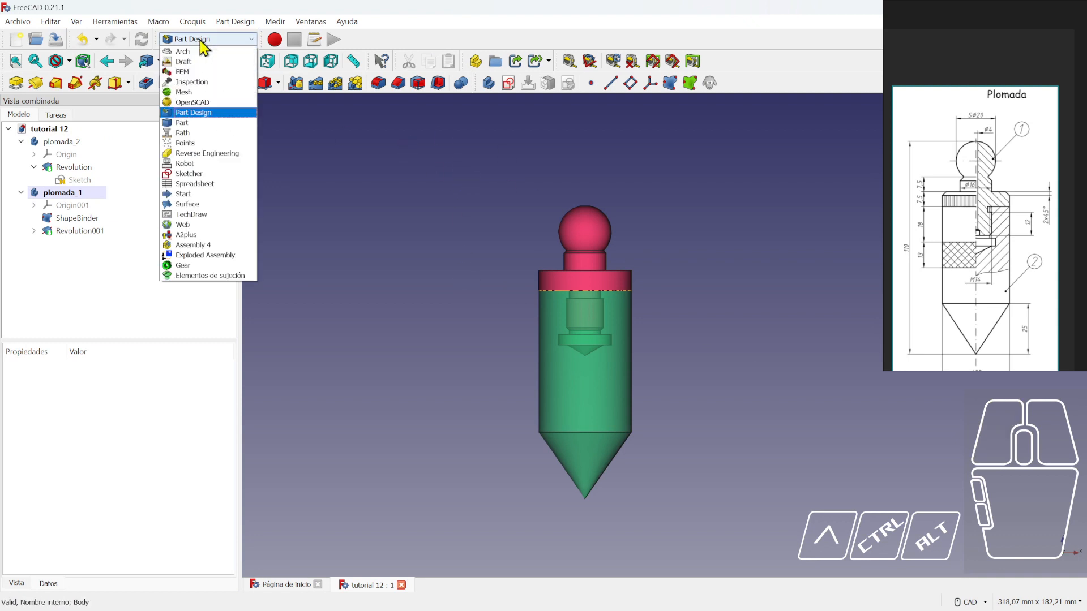
left_click(213, 217)
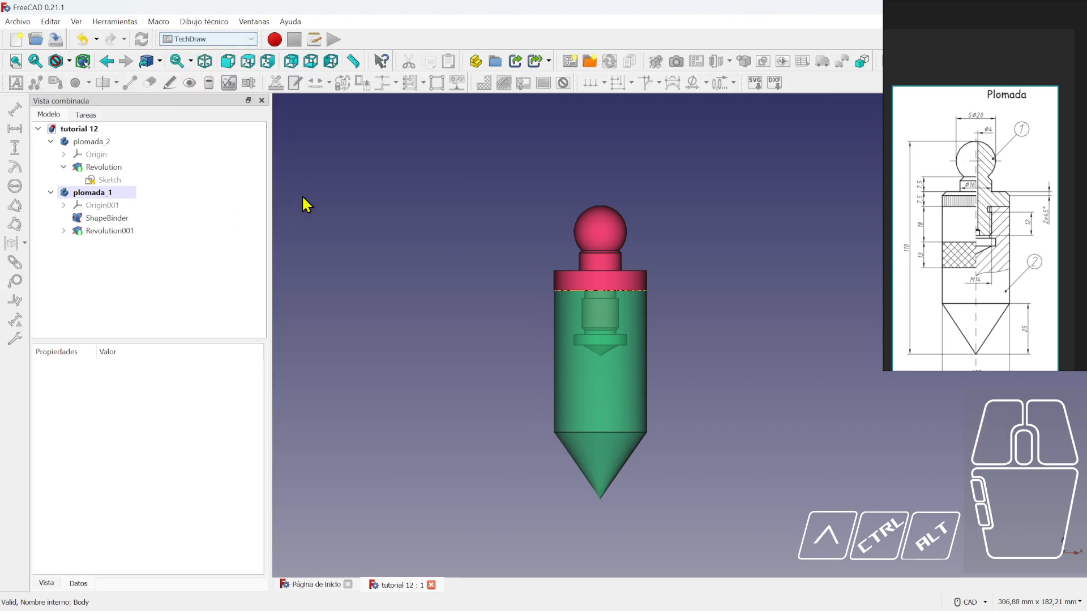
left_click(571, 61)
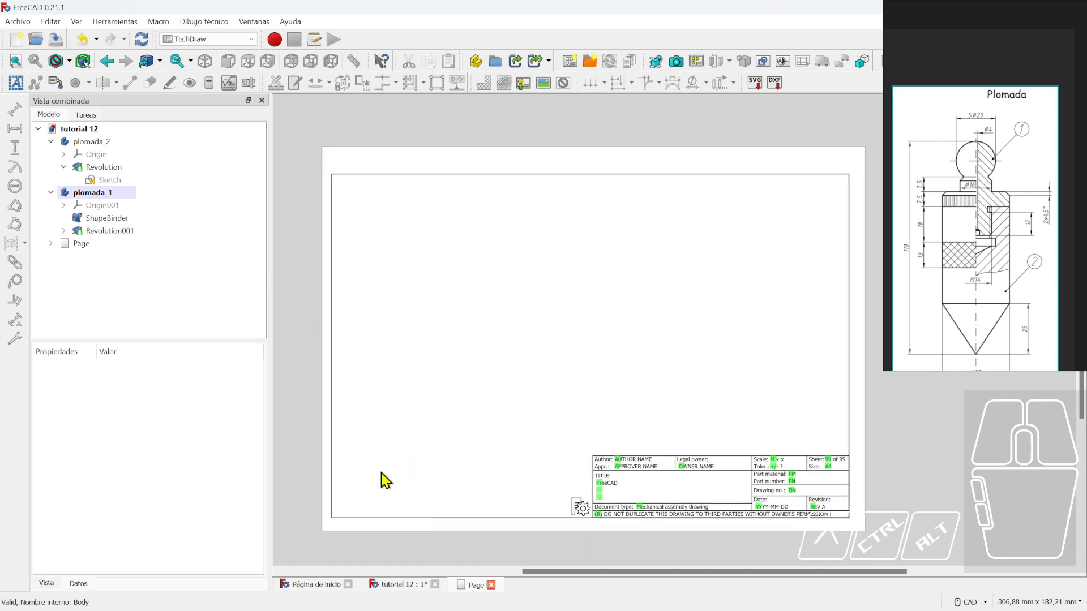
left_click(89, 142)
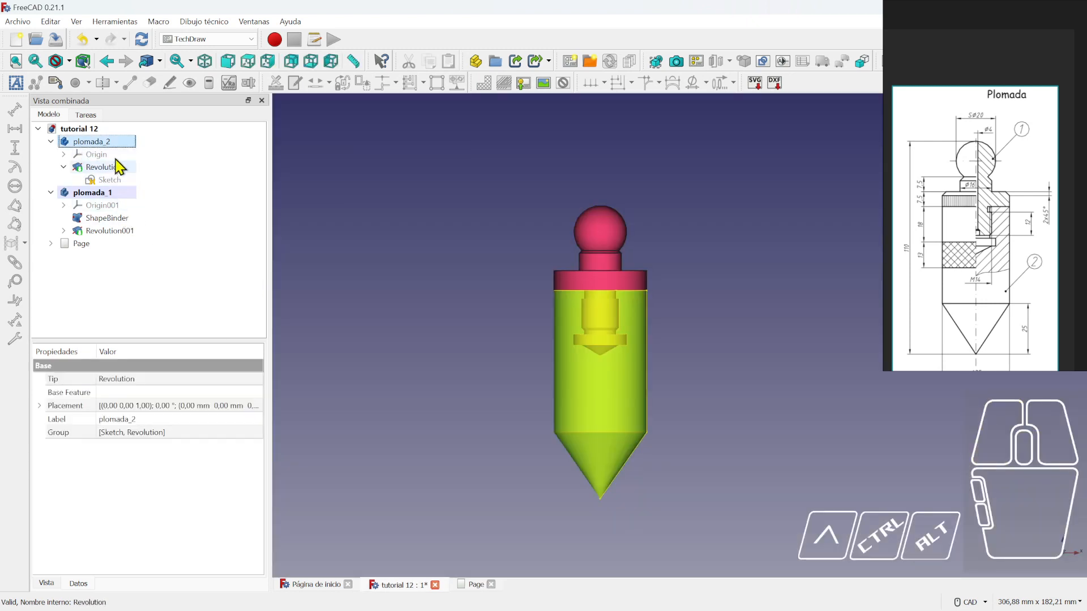
- Insert a view of plomada_1 and plomada_2 and move it to the page's left
left_click(110, 191)
left_click(99, 143, "ctrl")
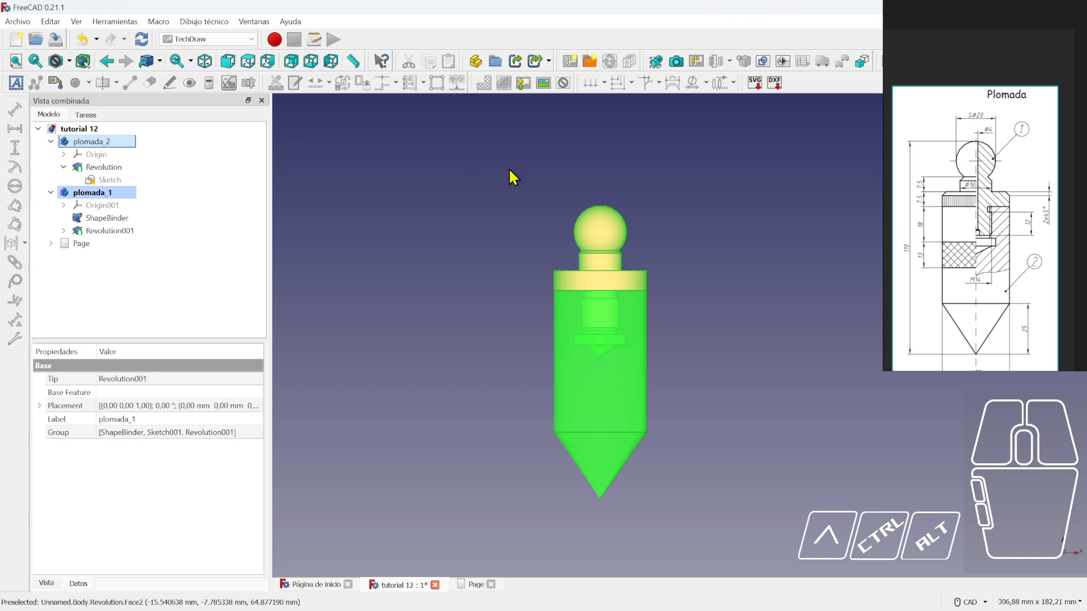
left_click(656, 62)
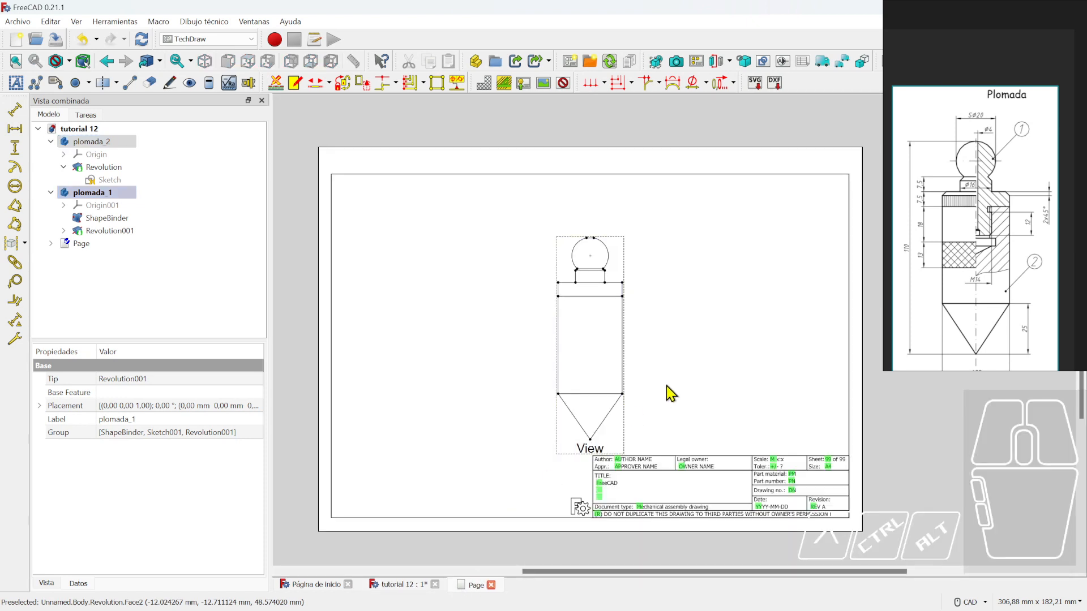
left_click_drag(623, 447, 508, 412)
scroll(520, 351, "up", 2)
middle_click_drag(578, 367, 582, 386)
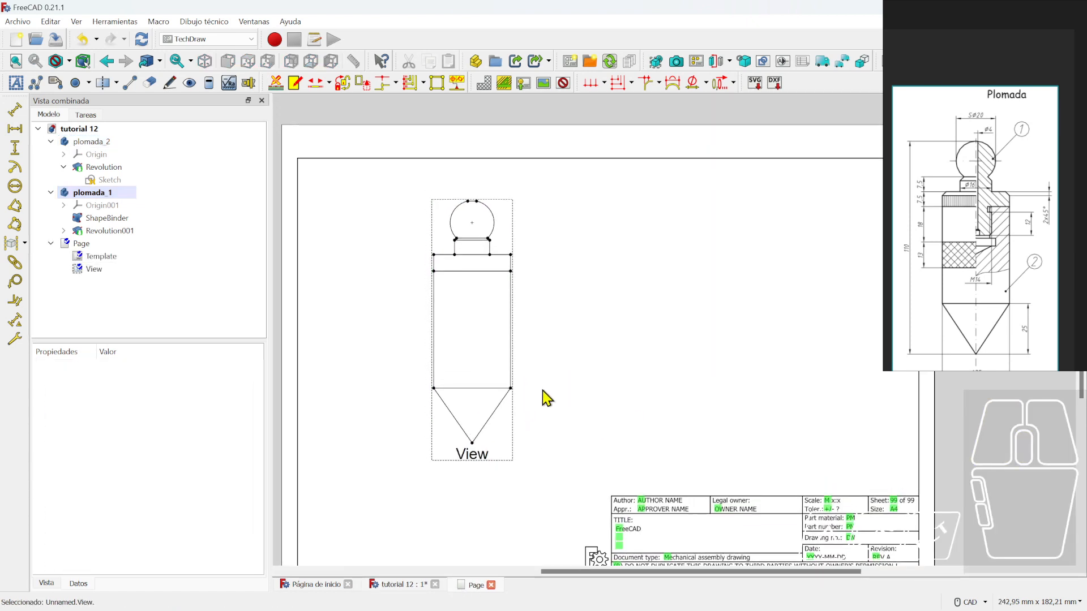
- Clear the front view's 'View' Label property
left_click(485, 460)
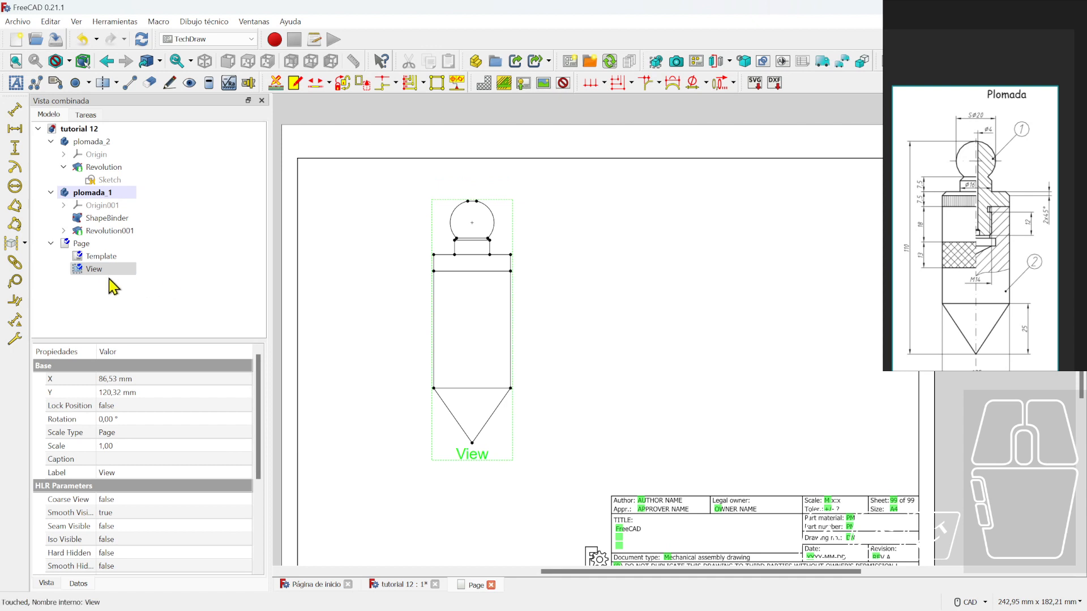
left_click(141, 472)
key("BackSpace")
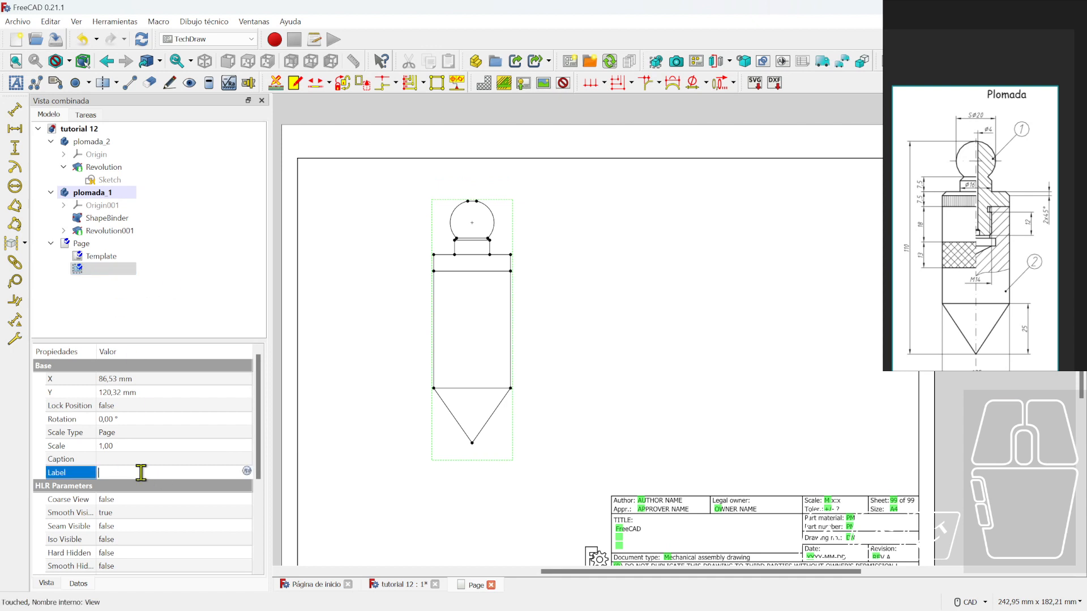
left_click(139, 291)
left_click(113, 272)
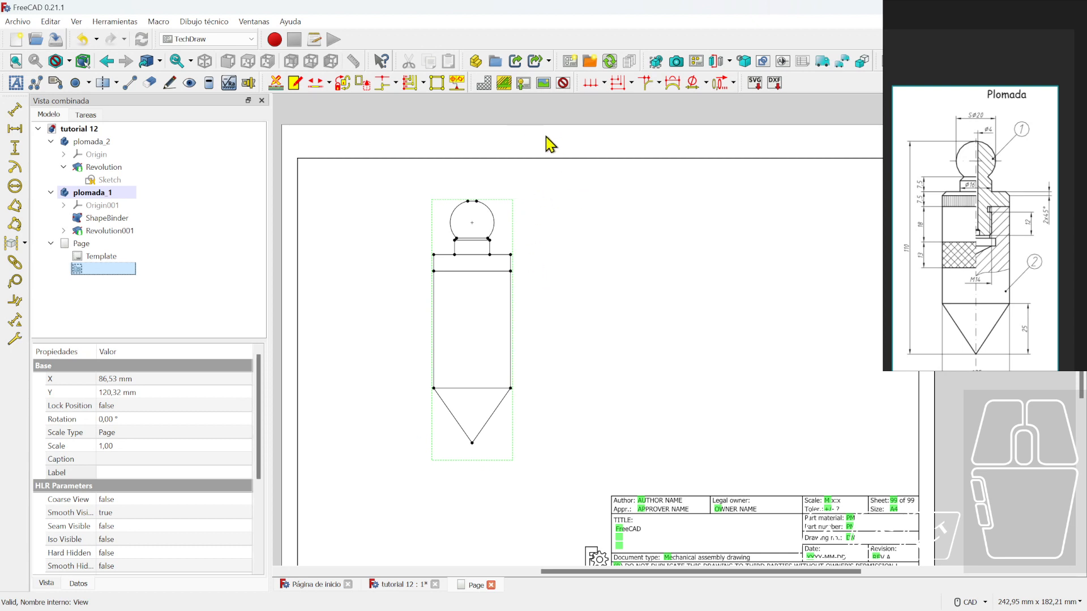
- Create a hatched section view of the front view and drag it to the right
left_click(719, 62)
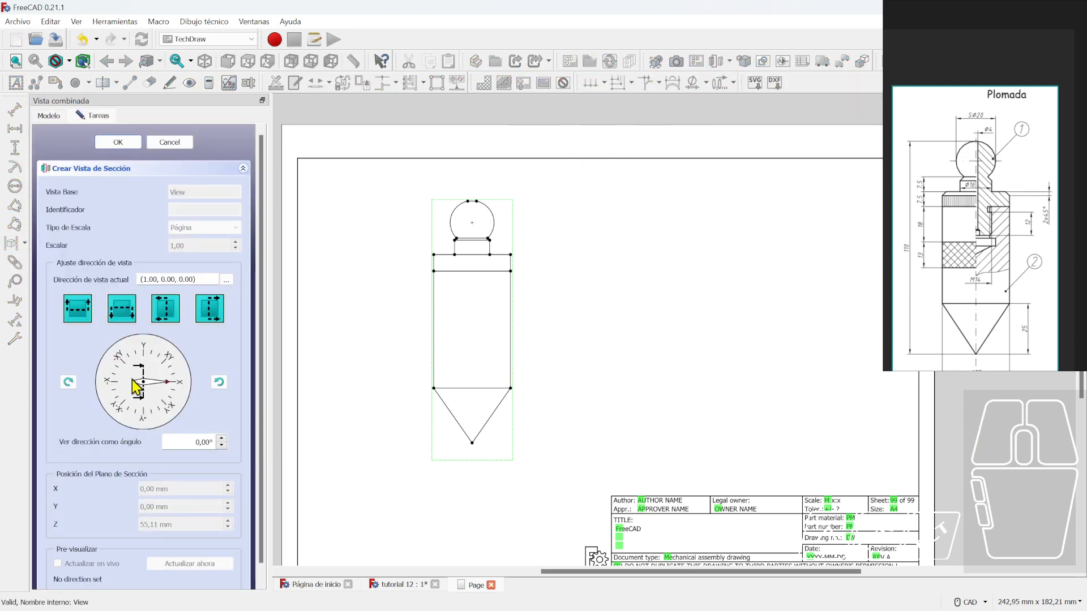
left_click(220, 313)
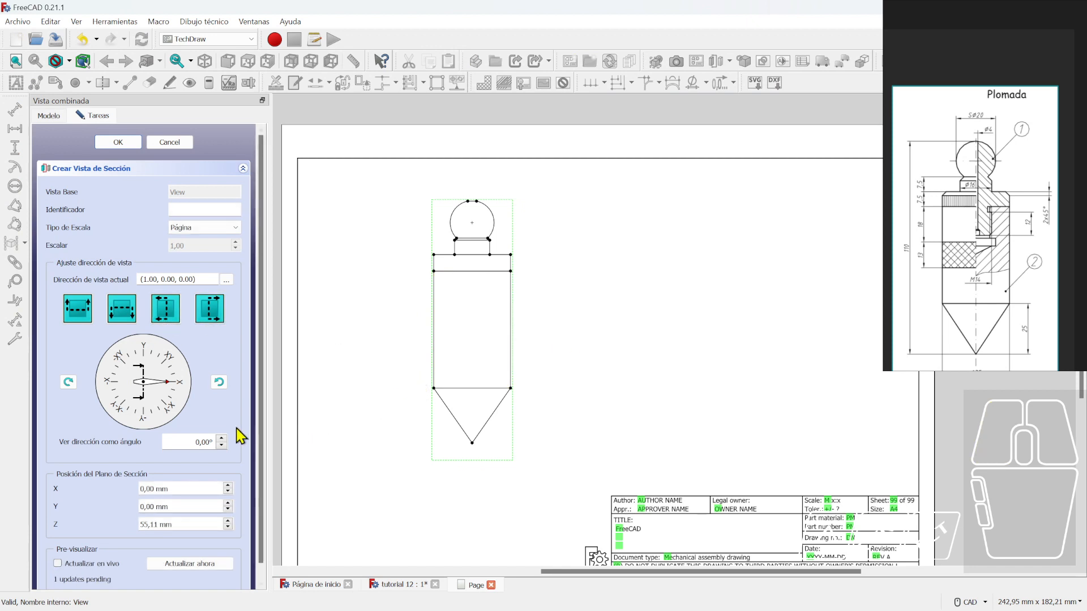
left_click(118, 142)
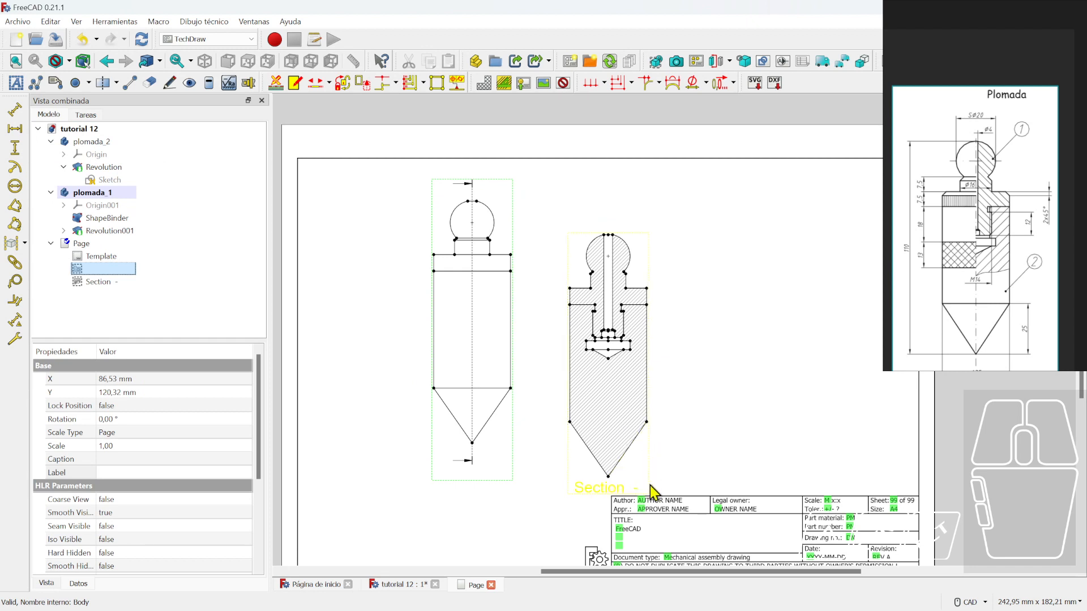
left_click_drag(609, 494, 623, 456)
left_click(540, 515)
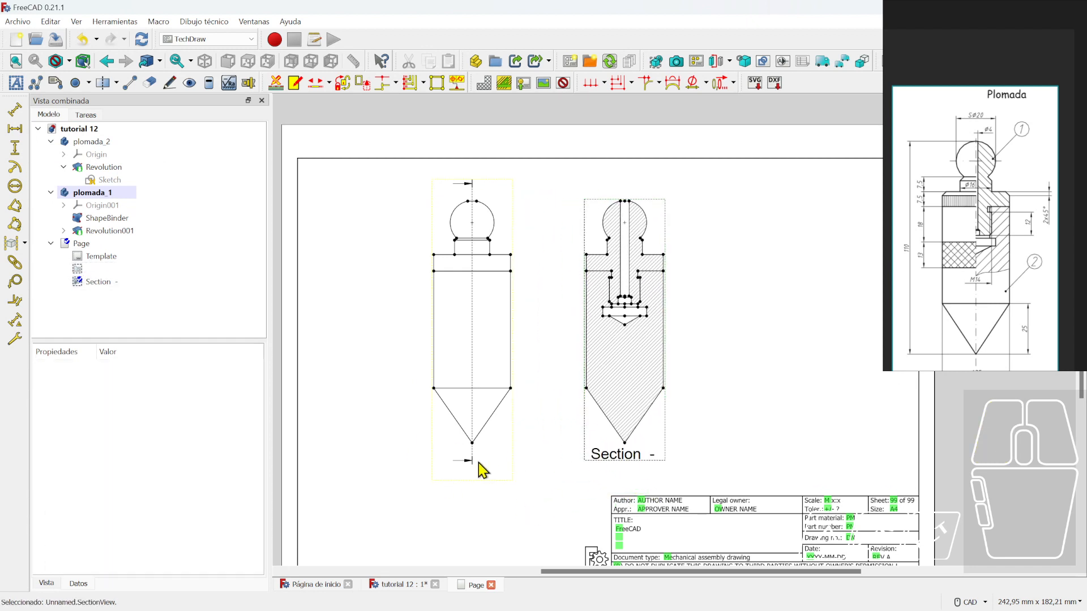
- Set the Section view's Y position to 120 mm
left_click(83, 244)
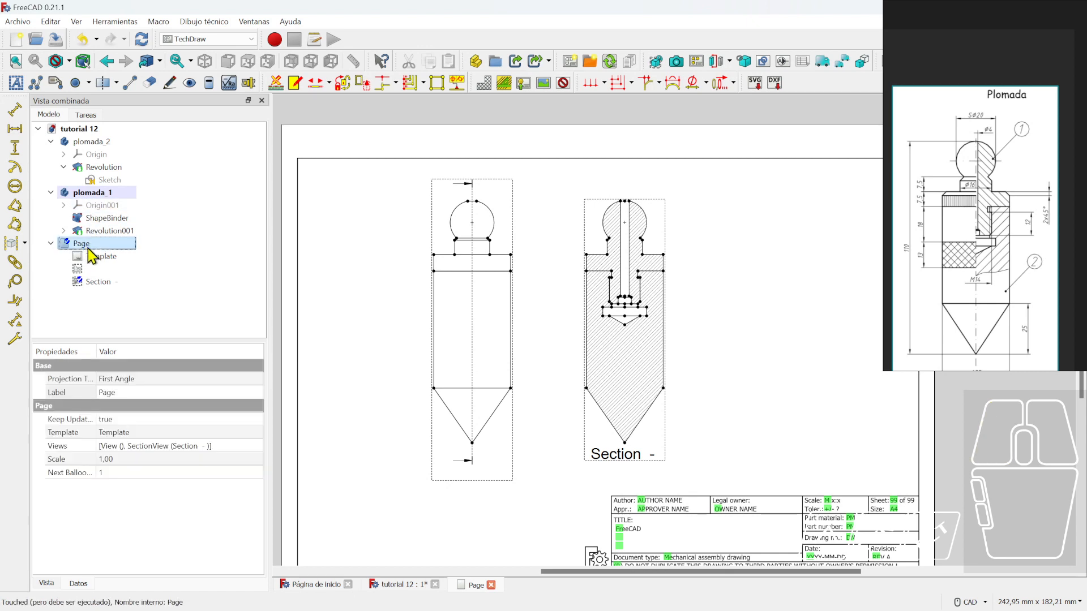
left_click(94, 286)
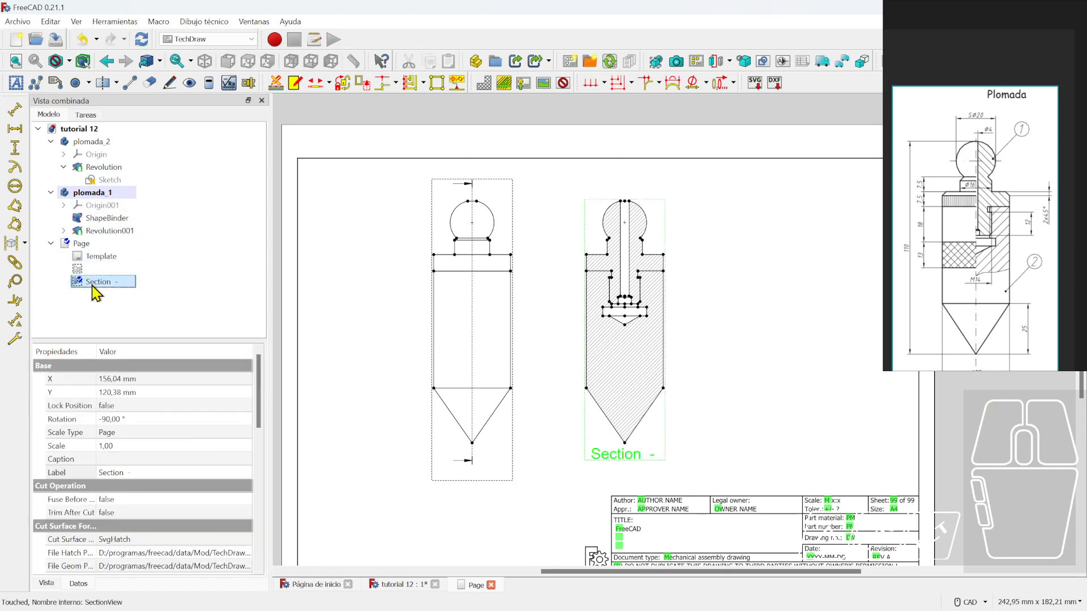
left_click(113, 393)
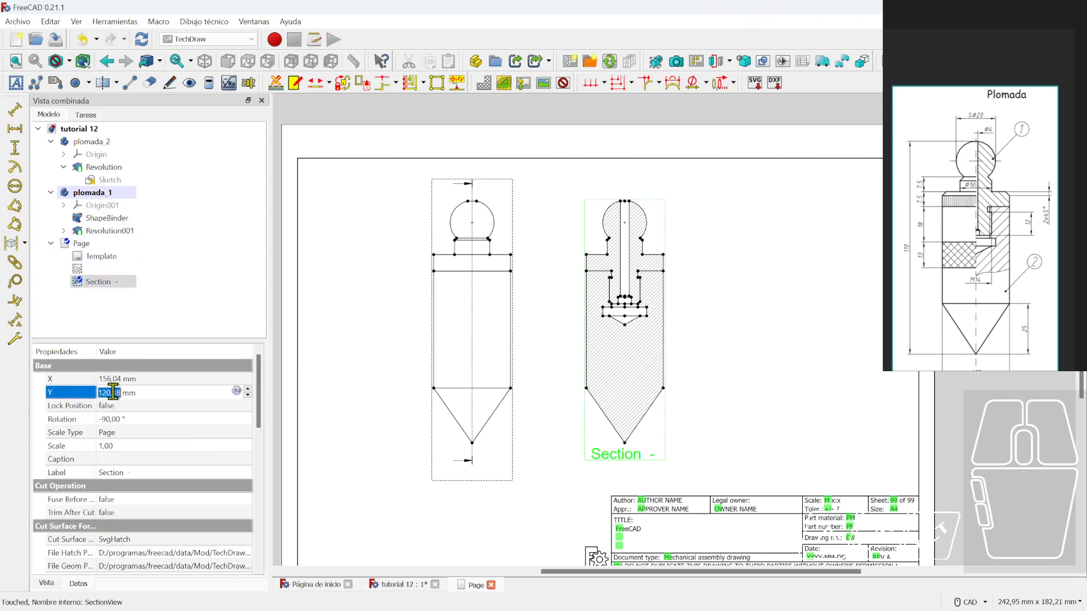
type("120")
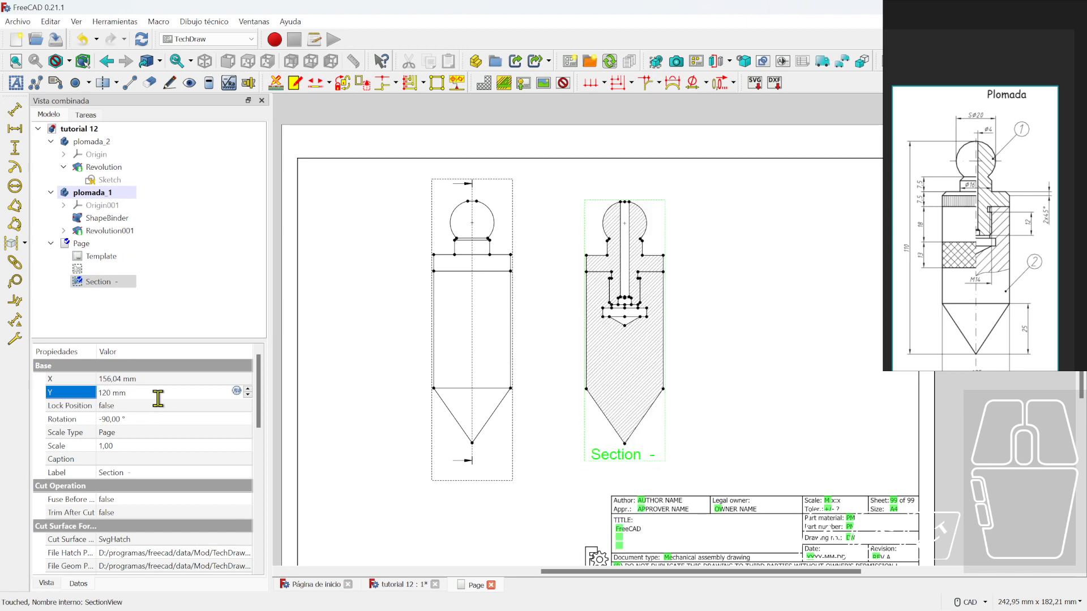
- Set the front view's Y position to 120 mm to match the section
left_click(474, 485)
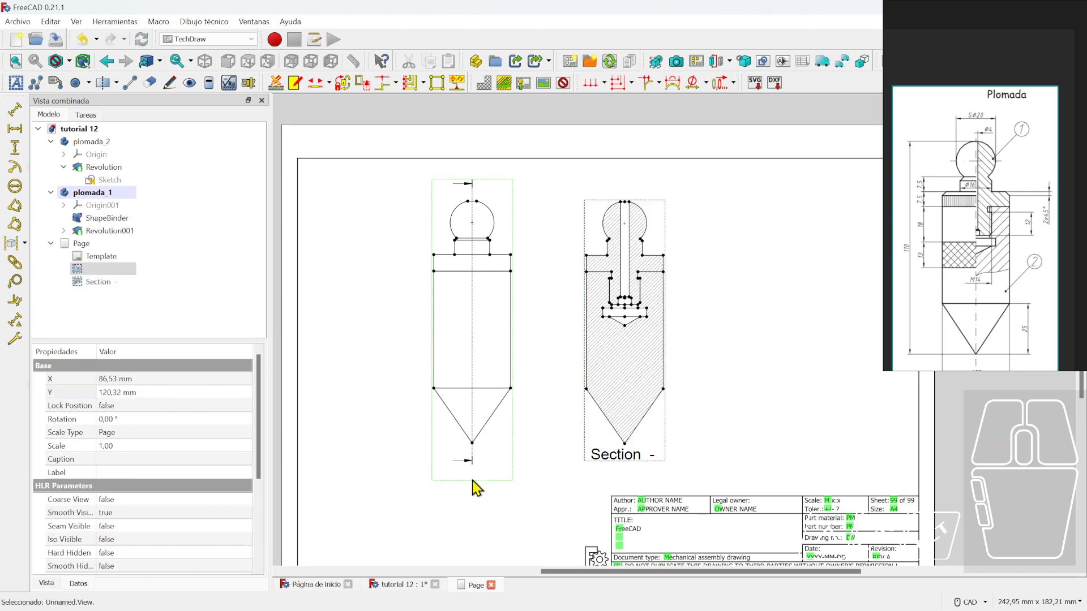
left_click(141, 393)
type("20")
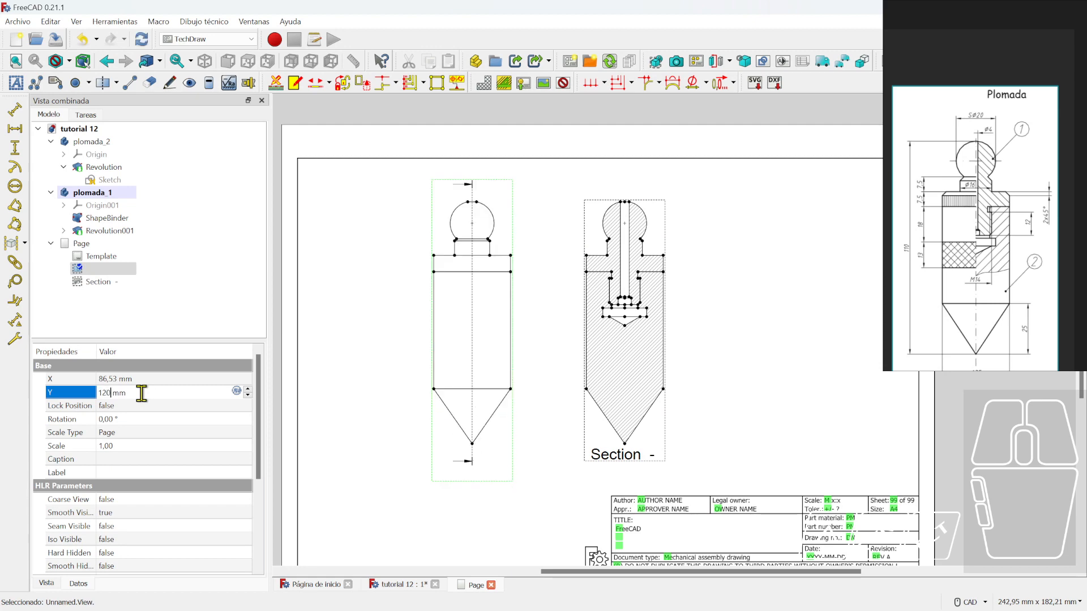
left_click(747, 322)
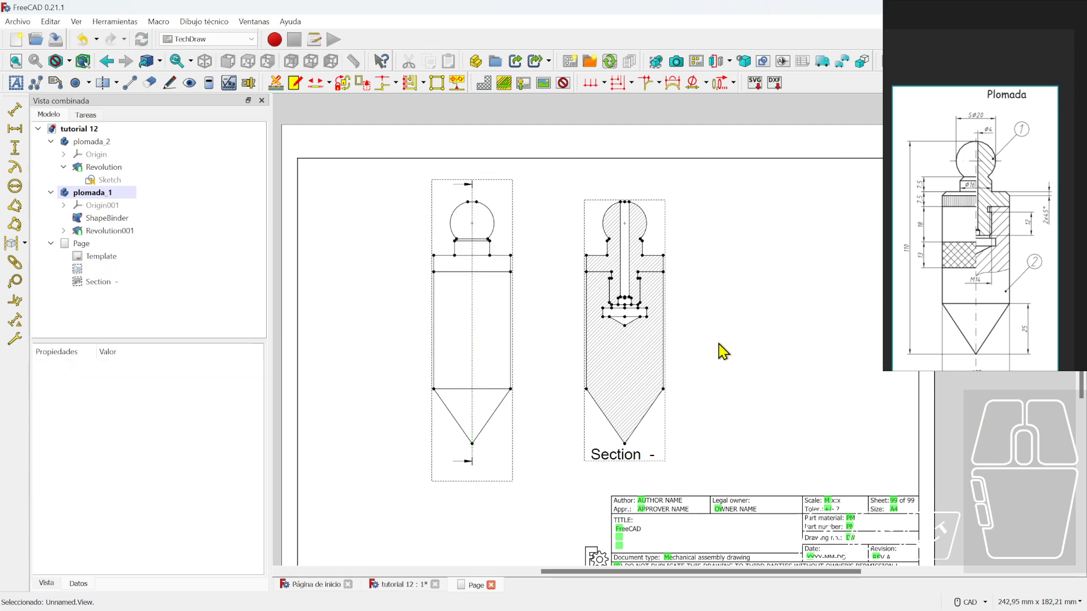
scroll(669, 350, "up", 3)
scroll(555, 255, "up", 2)
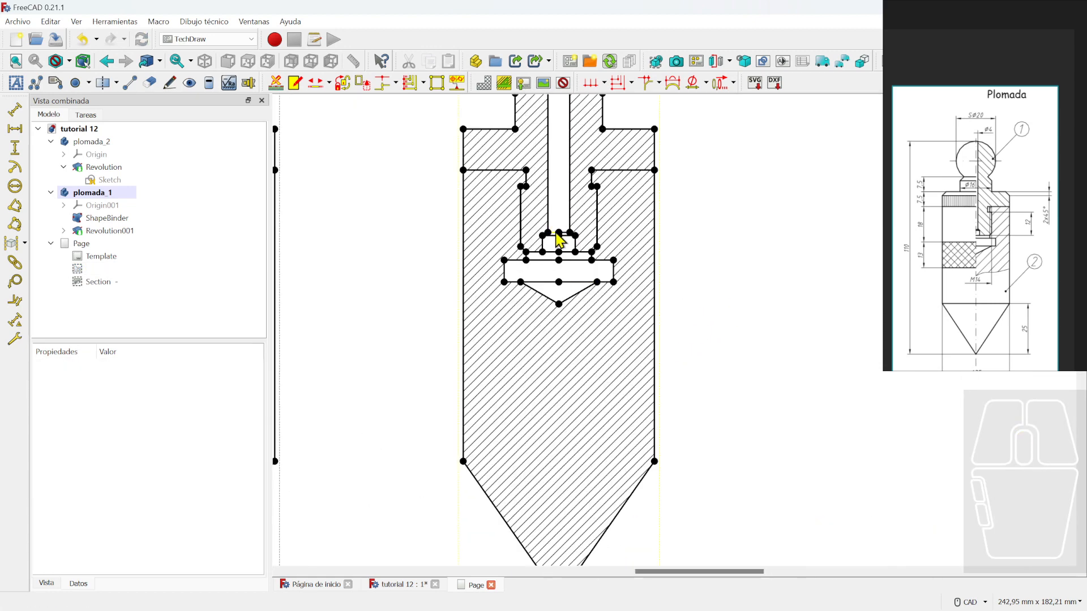
scroll(762, 334, "down", 3)
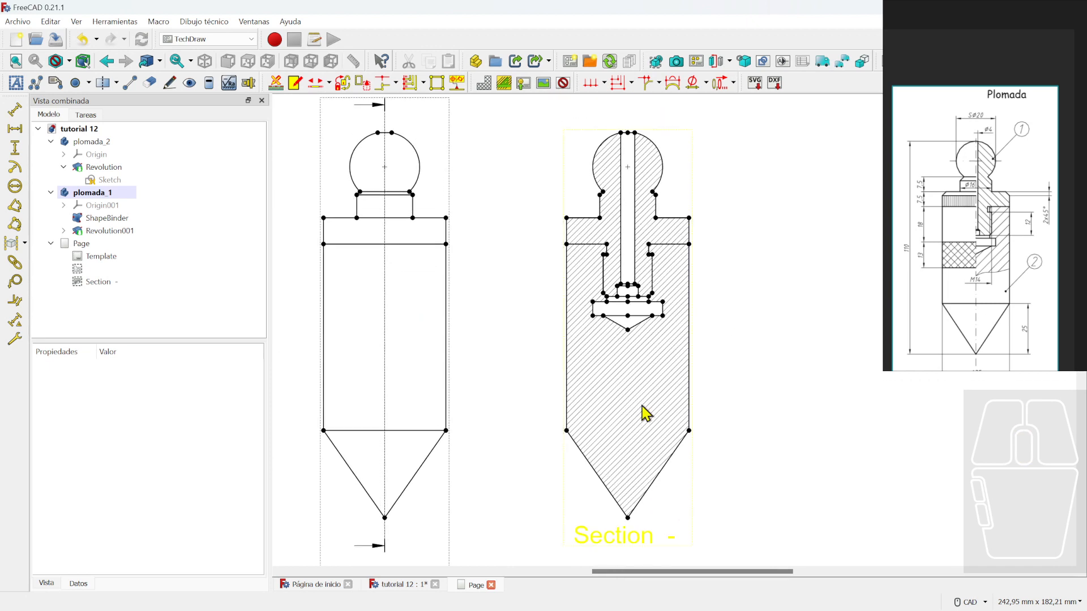
left_click(645, 414)
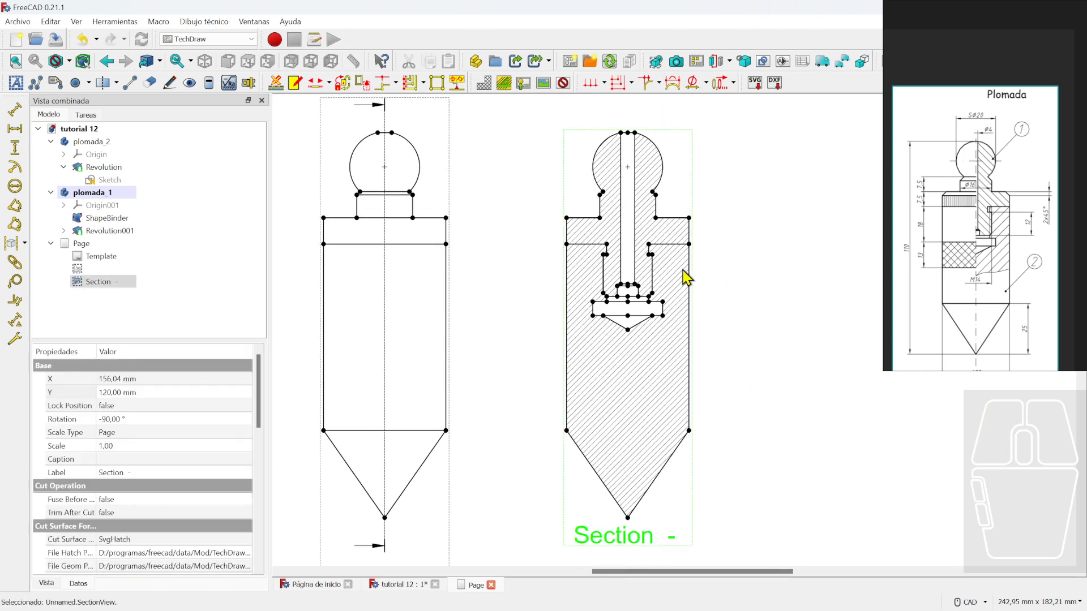
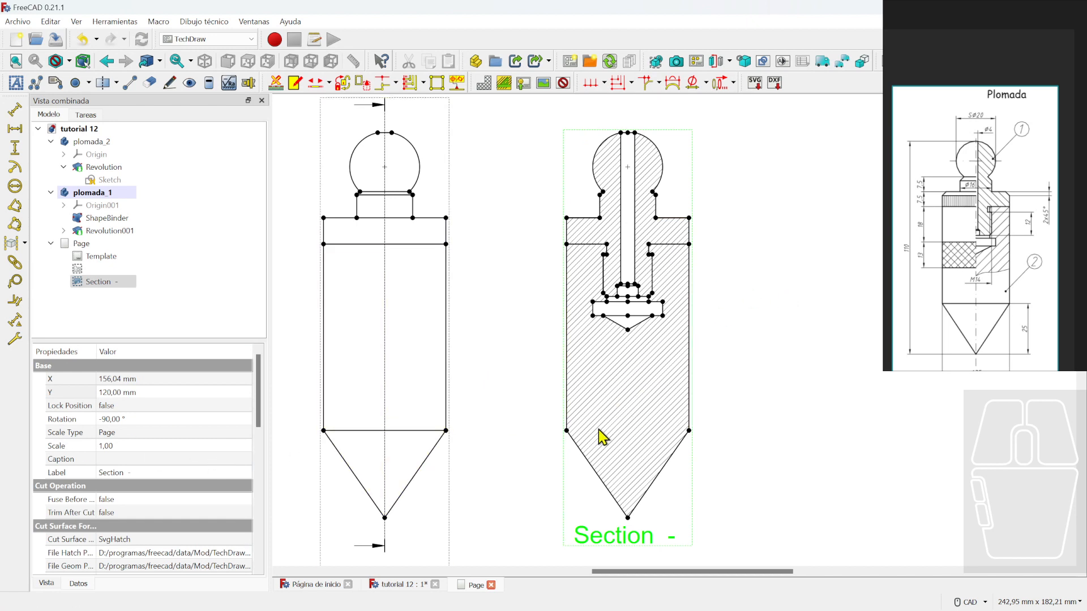
- Set the Section view's Cut Surface display to Hide so its cut faces lose the automatic hatching
left_click_drag(263, 429, 260, 453)
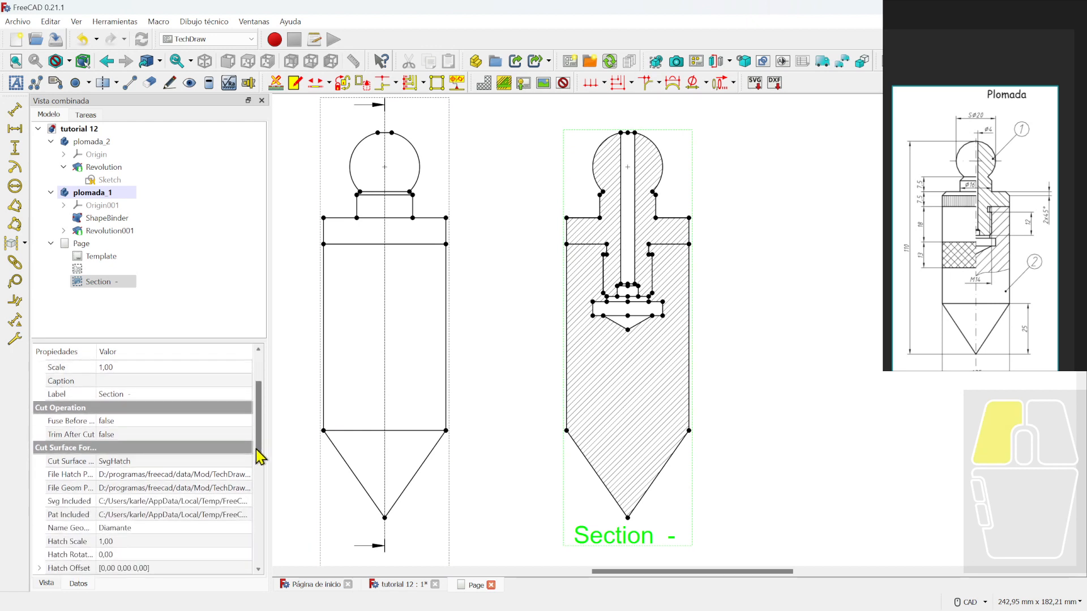
left_click(139, 468)
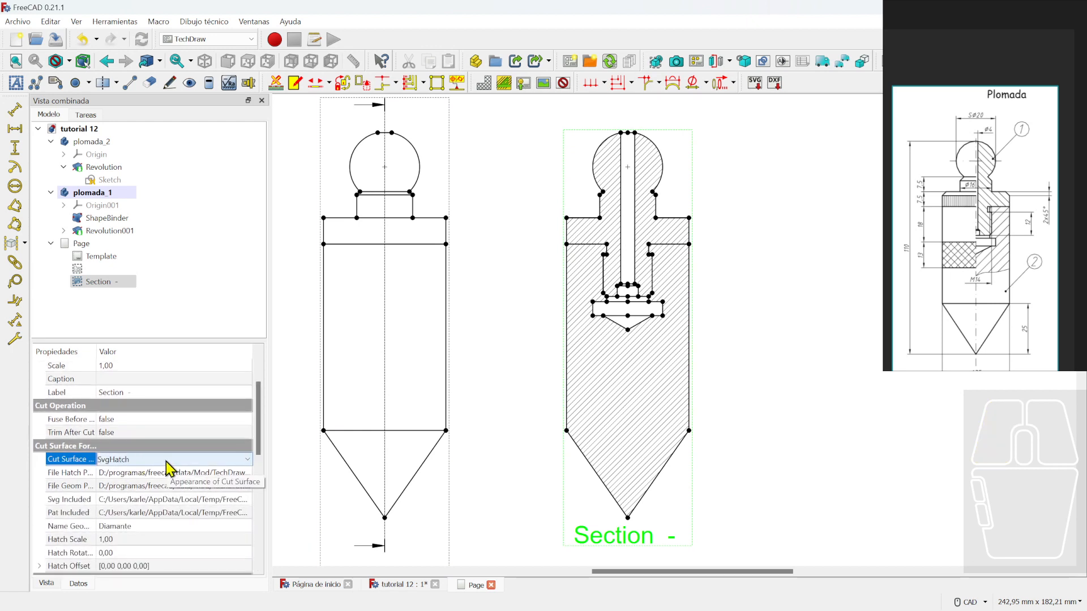
left_click(170, 459)
left_click(142, 473)
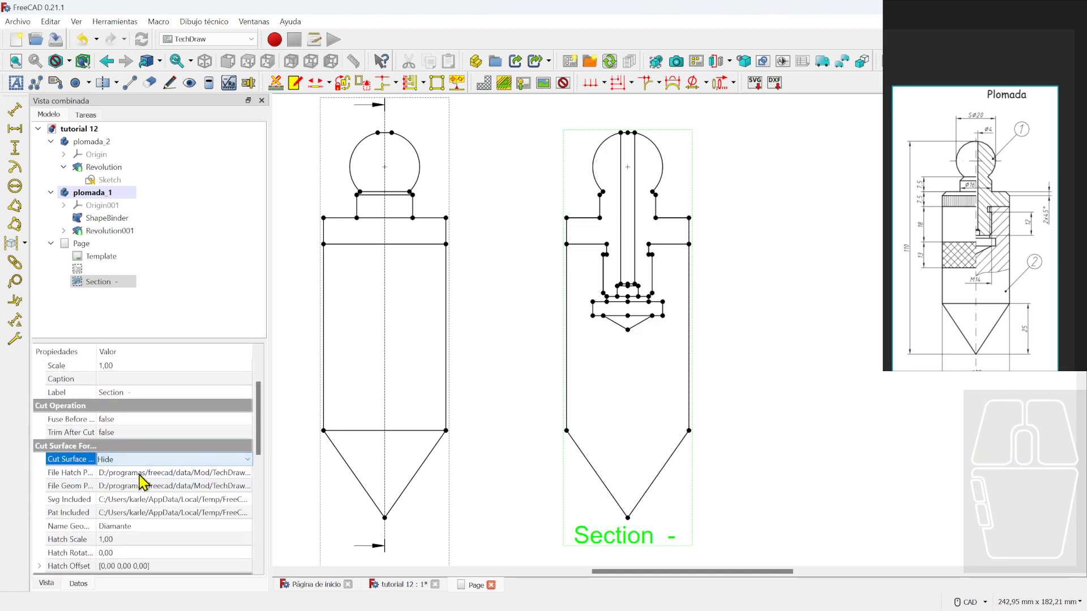
left_click(502, 353)
scroll(594, 364, "down", 3)
scroll(771, 347, "up", 3)
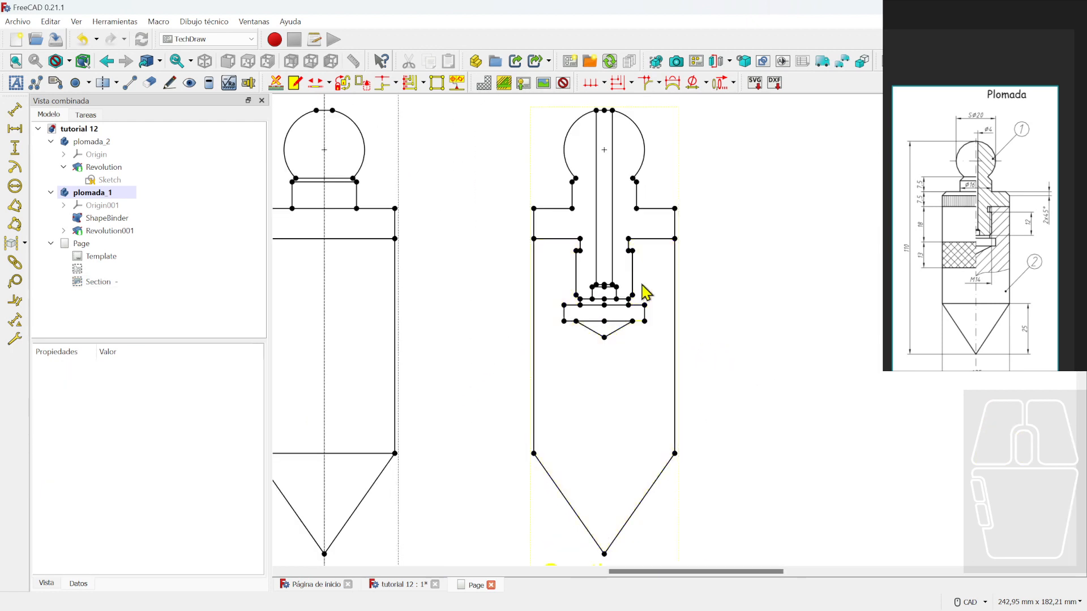
- Hatch the lower body face of the section with the simple.svg diagonal pattern
left_click(611, 349)
left_click(484, 82)
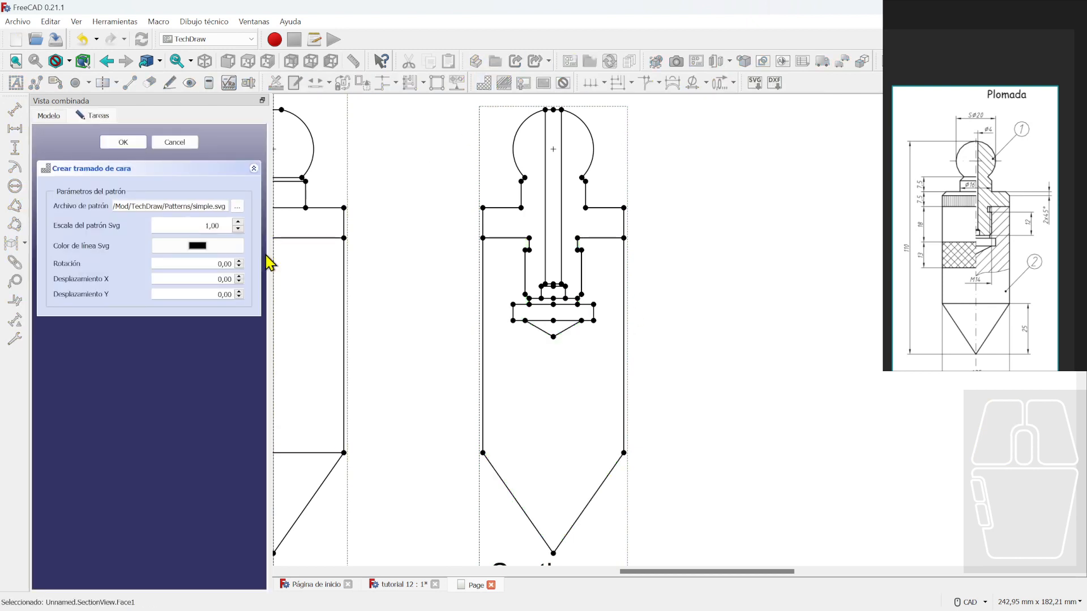
left_click(237, 207)
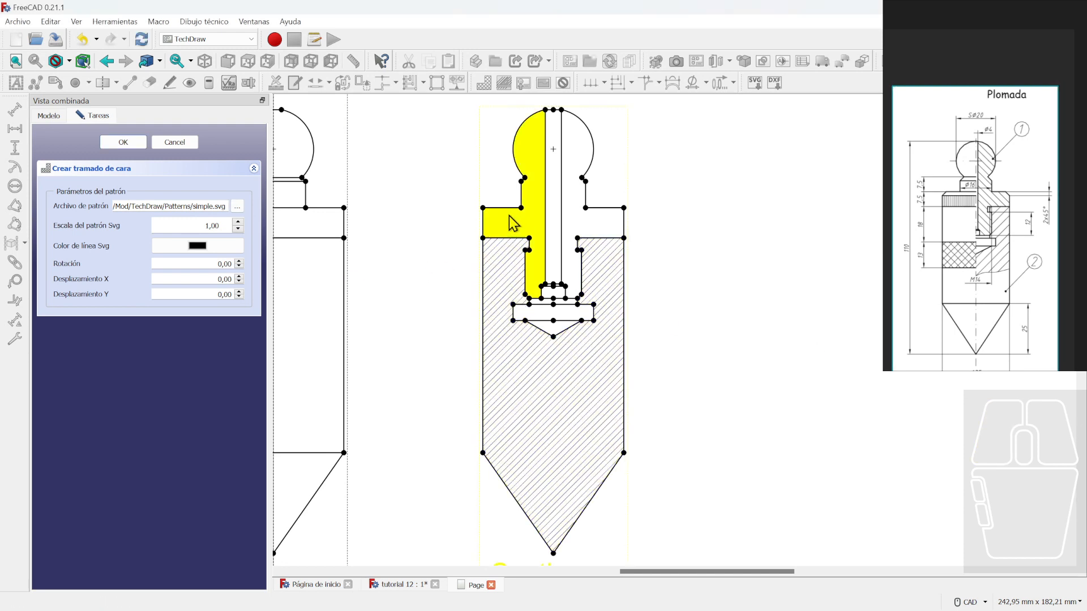
left_click(123, 142)
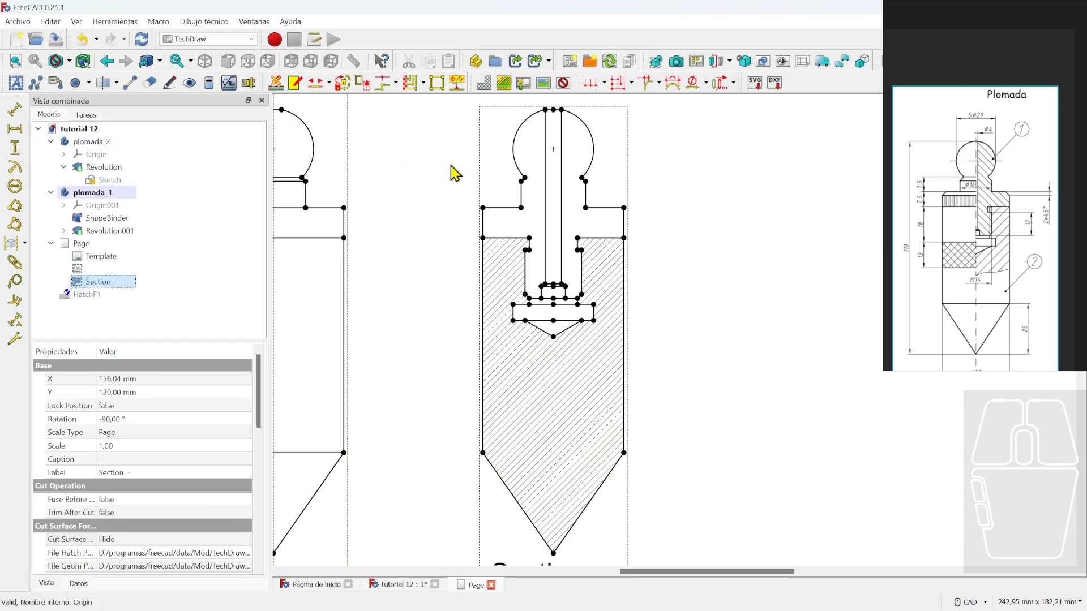
- Abandon the attempt to add a geometric hatch to the section faces
left_click(504, 85)
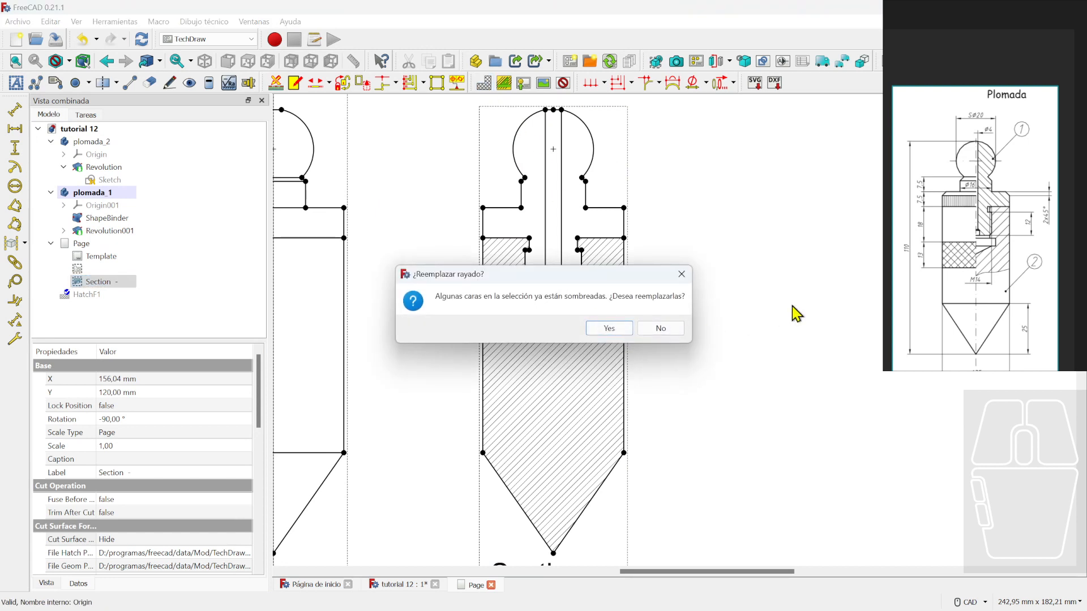
left_click(683, 275)
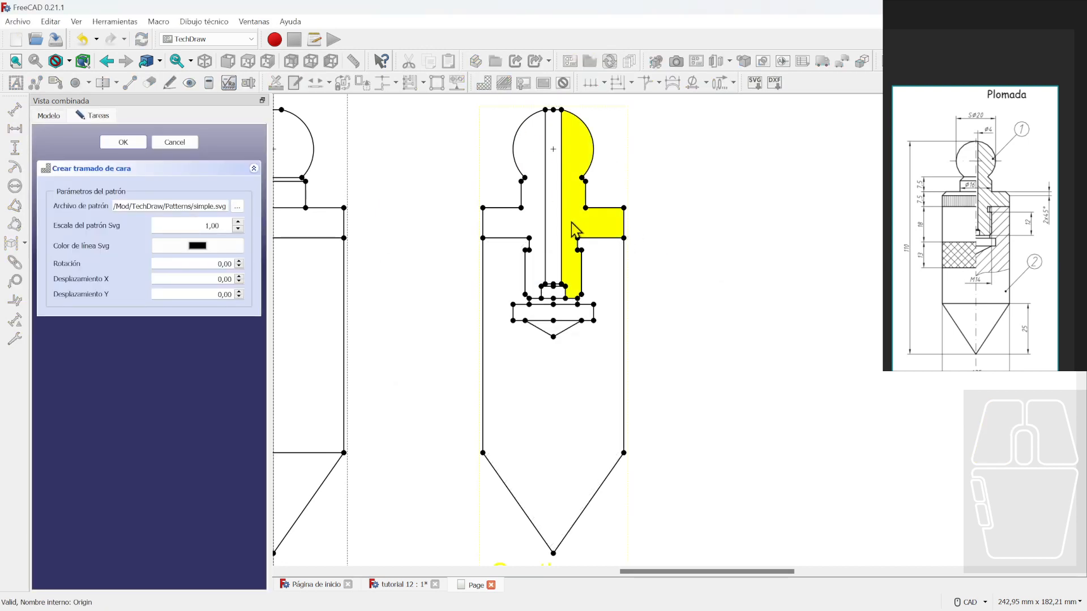
left_click(173, 142)
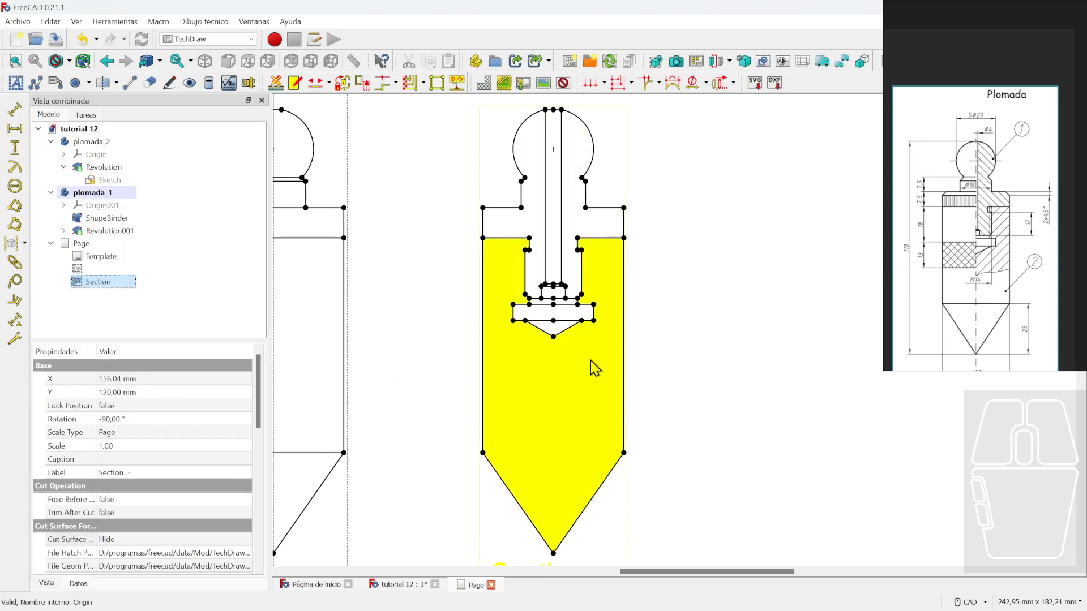
- Select the left and right cut faces of the head piece
left_click(616, 224, "ctrl")
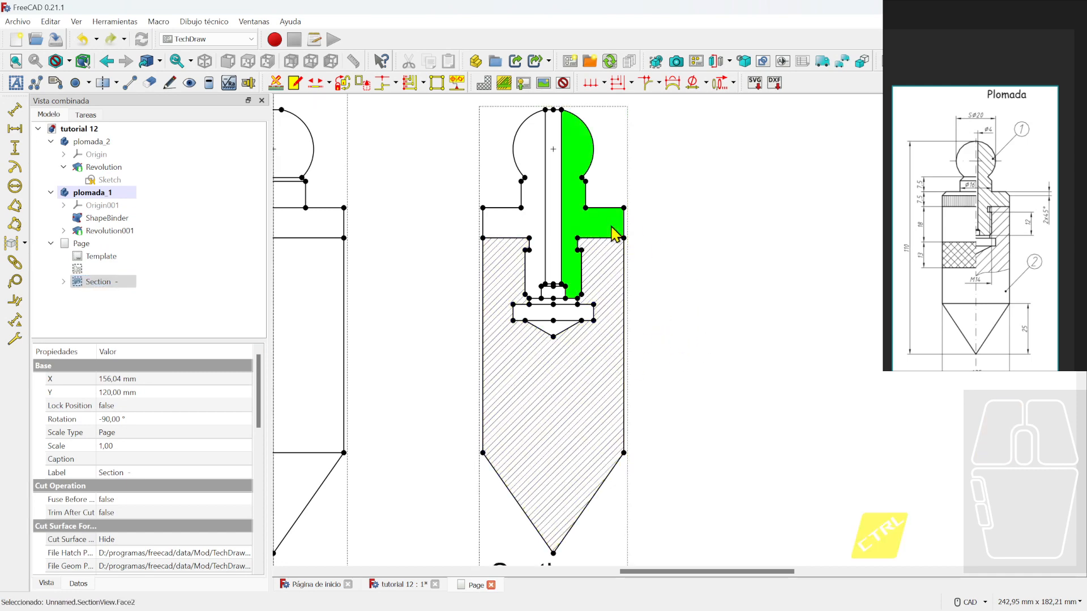
left_click(510, 225, "ctrl")
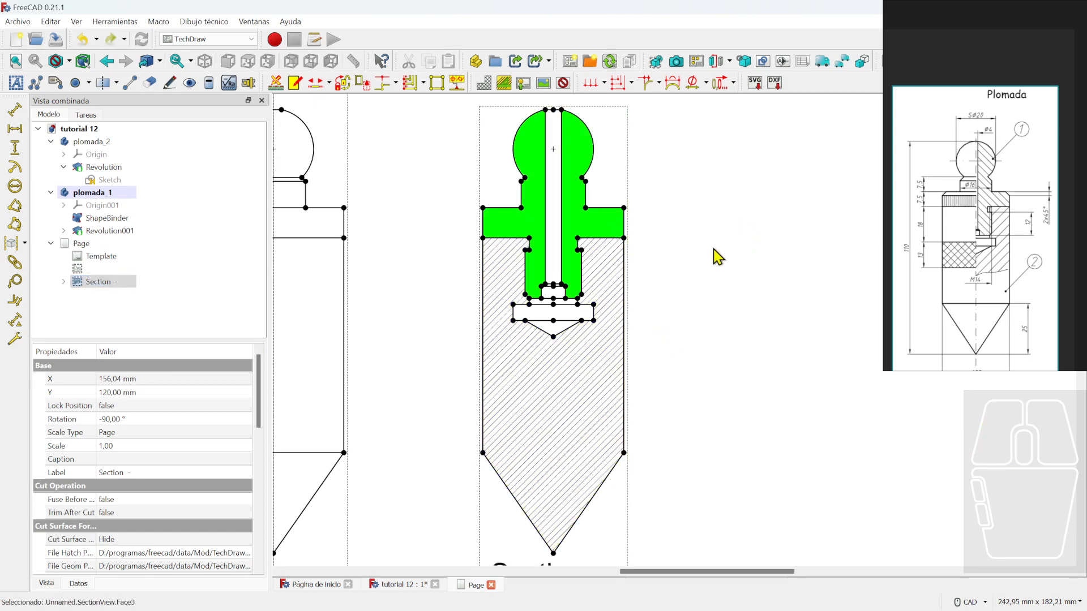
scroll(567, 317, "up", 5)
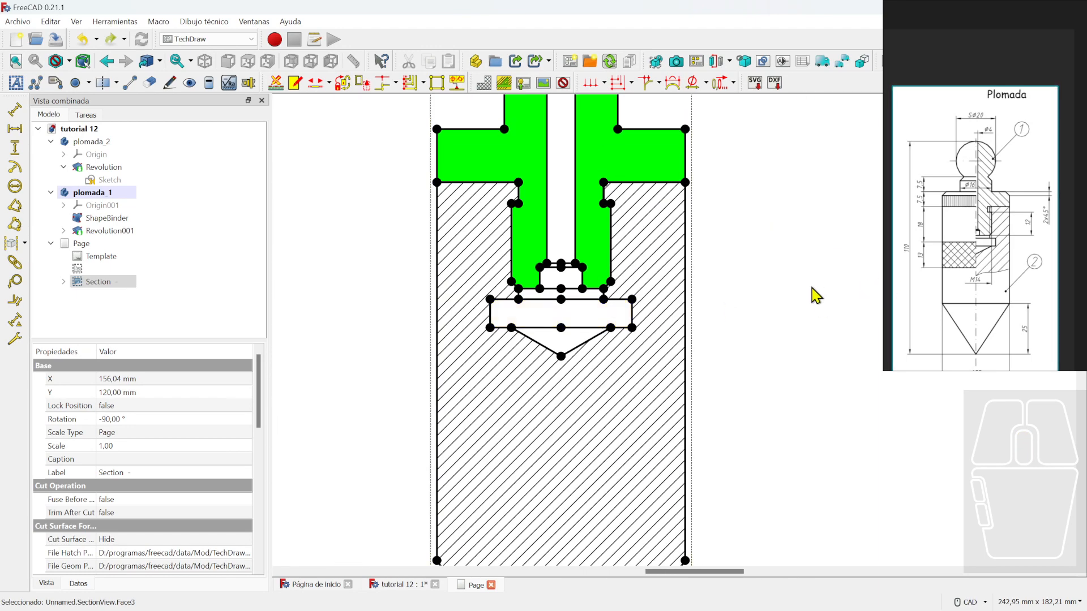
scroll(680, 298, "up", 3)
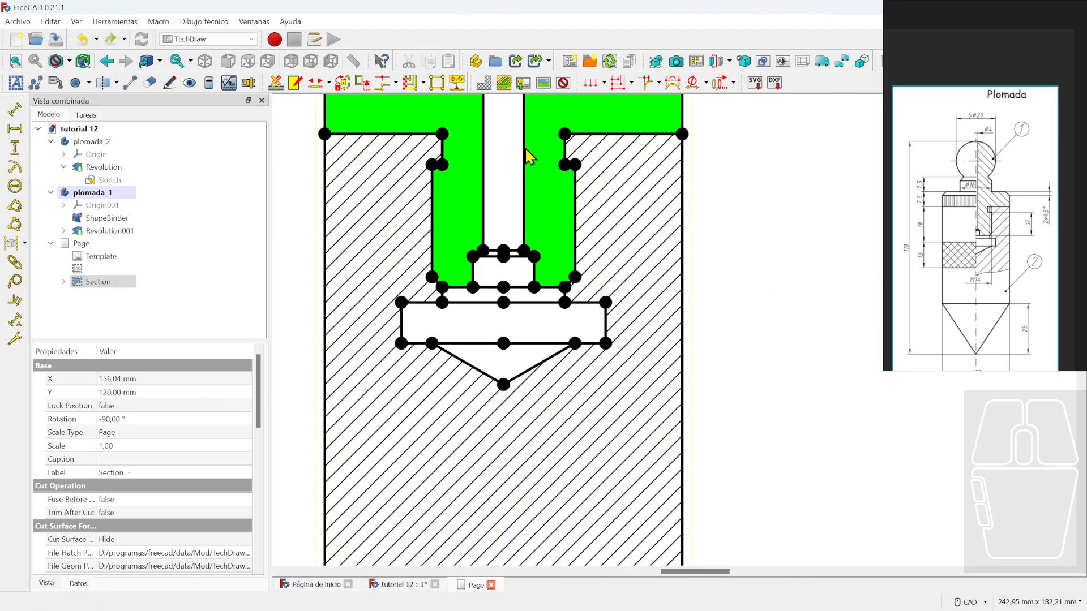
- Hatch both head cut faces with the image pattern rotated 90°
left_click(777, 267)
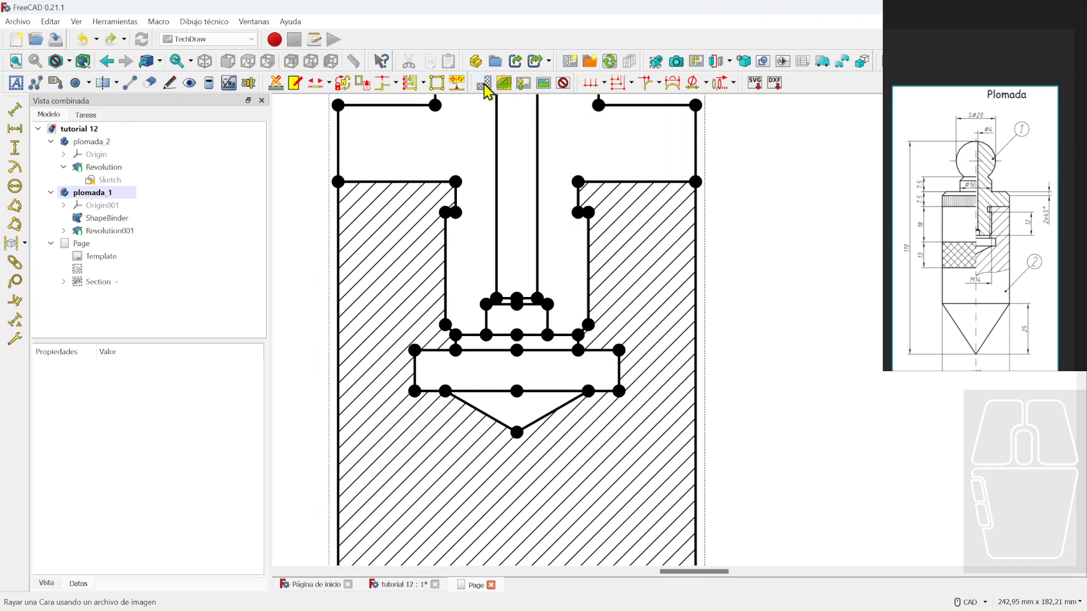
left_click(575, 231)
left_click(478, 226, "ctrl")
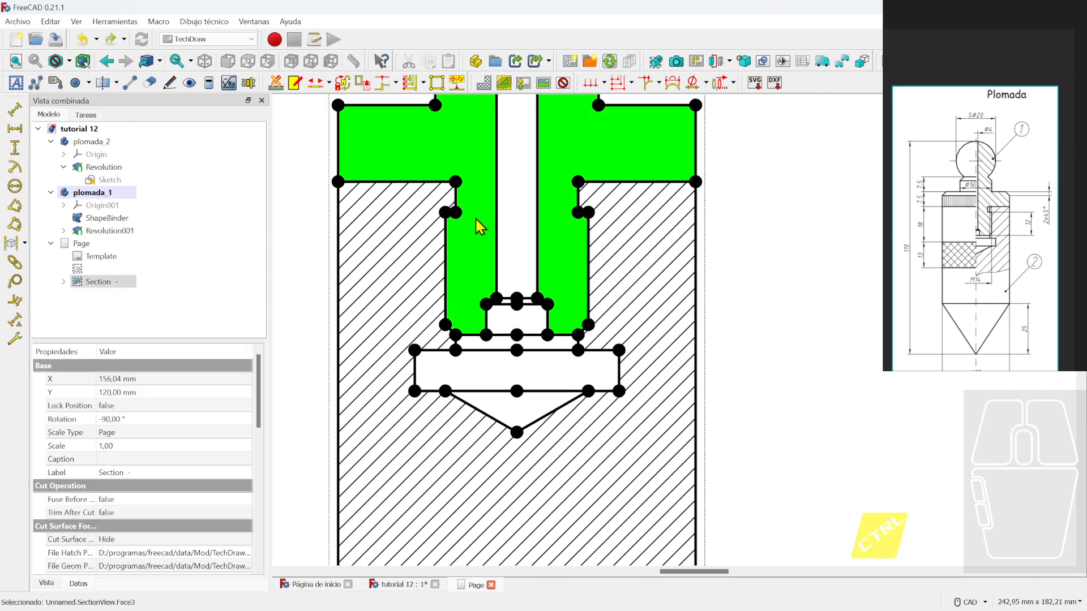
left_click(482, 87)
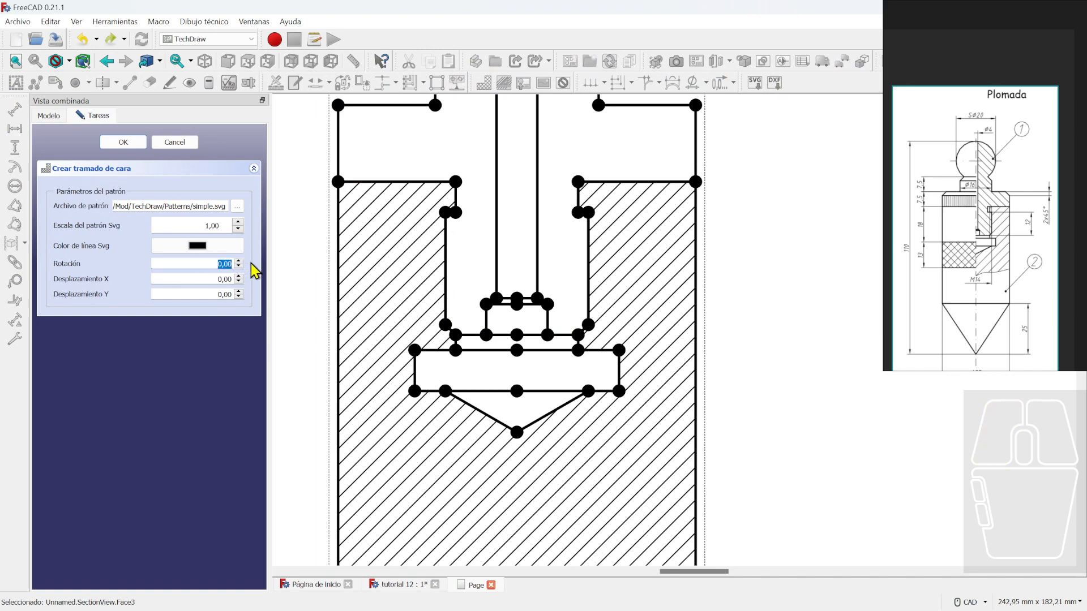
type("45")
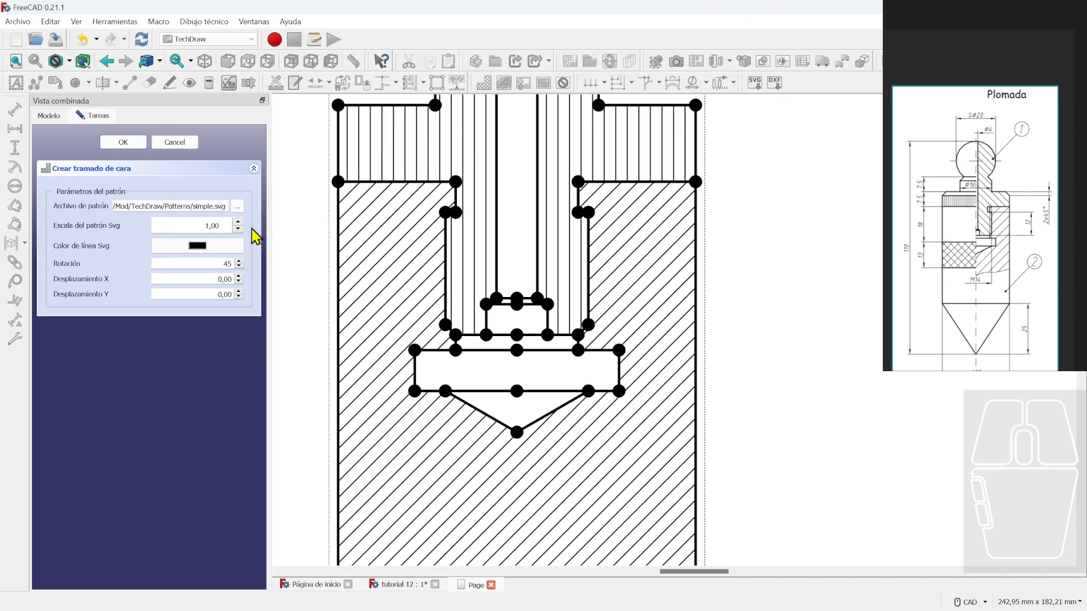
double_click(226, 265)
type("90")
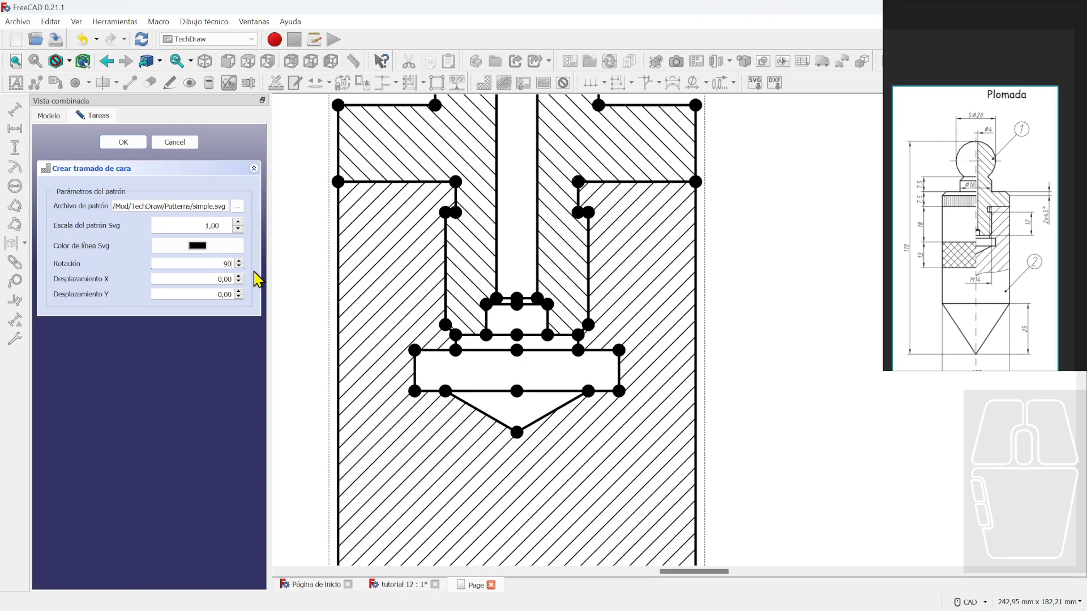
left_click(134, 143)
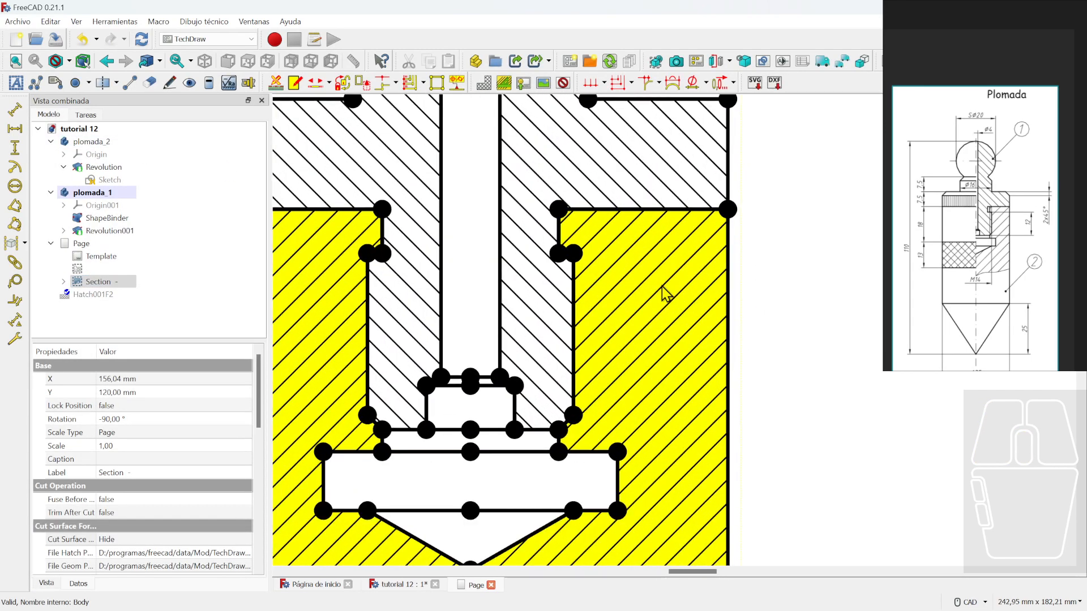
- Check the hatched faces, then switch to the plumb bob's 3D model tab
scroll(632, 262, "up", 3)
middle_click_drag(565, 267, 600, 307)
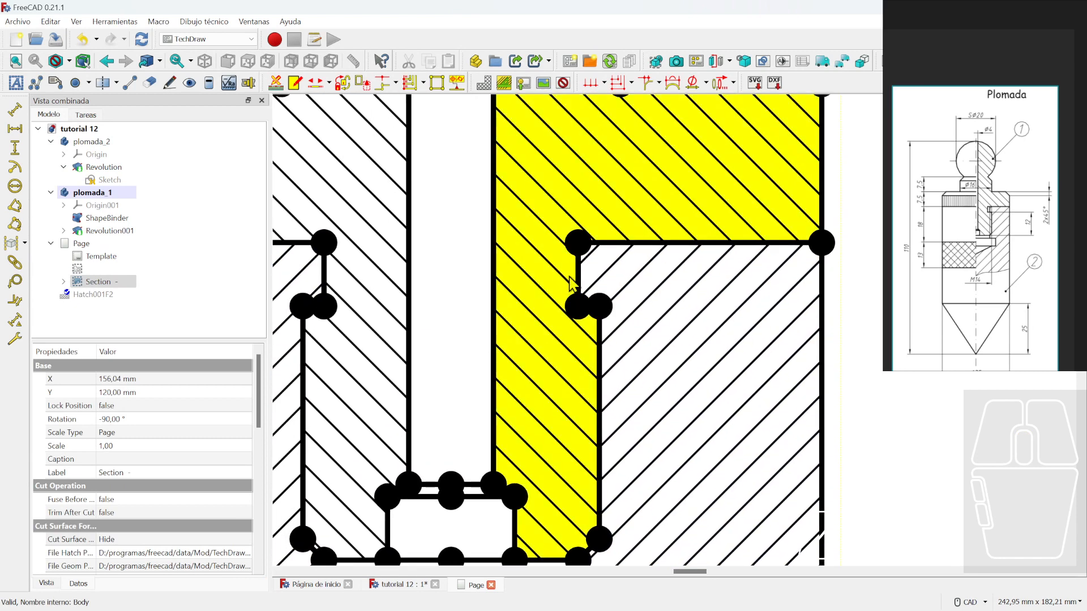
scroll(632, 351, "down", 3)
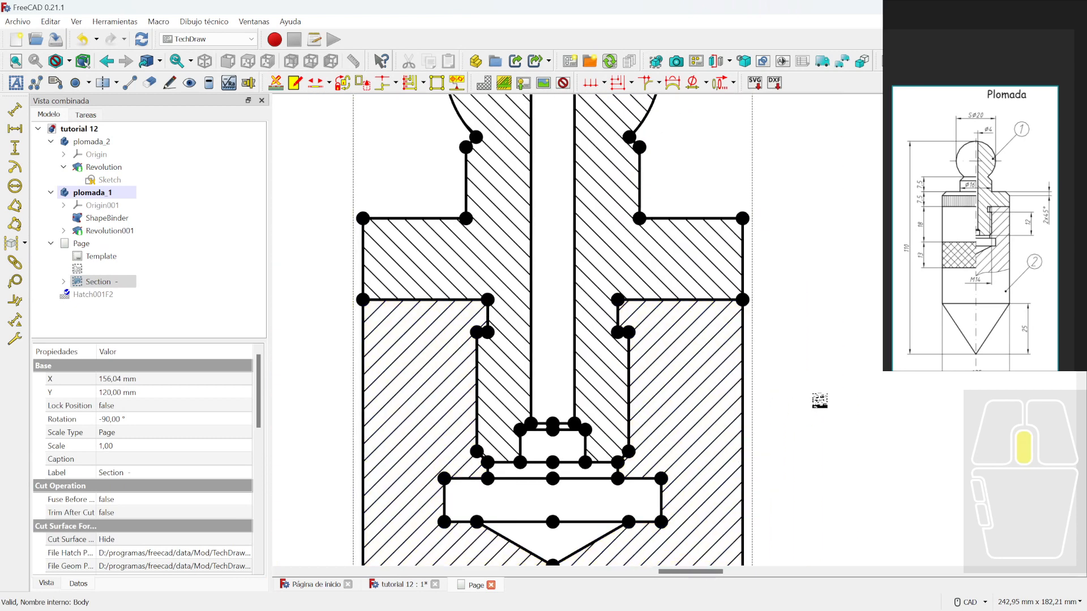
scroll(957, 226, "up", 10)
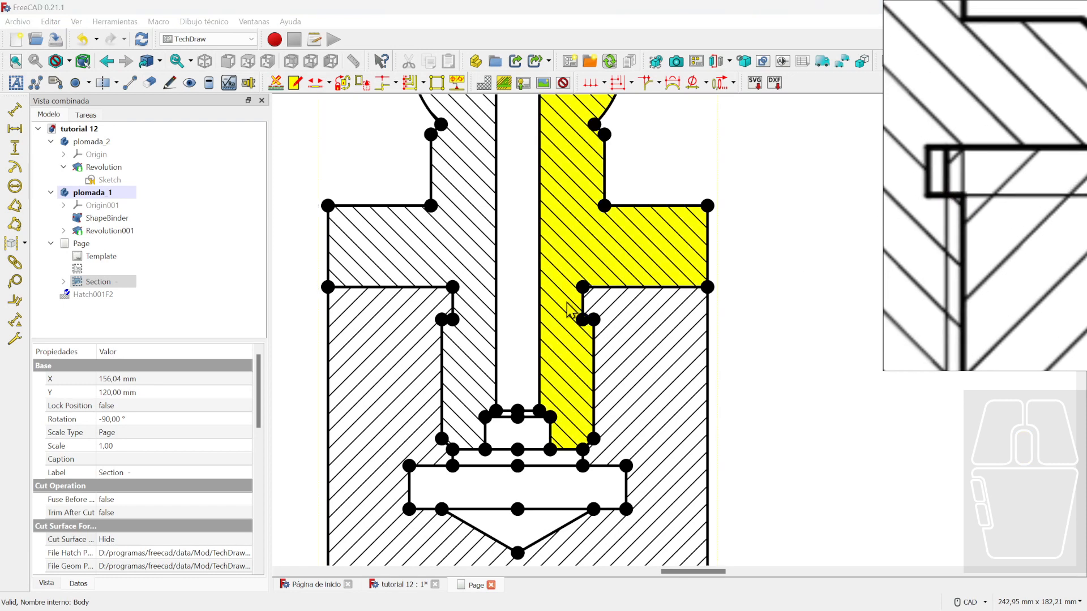
left_click(404, 585)
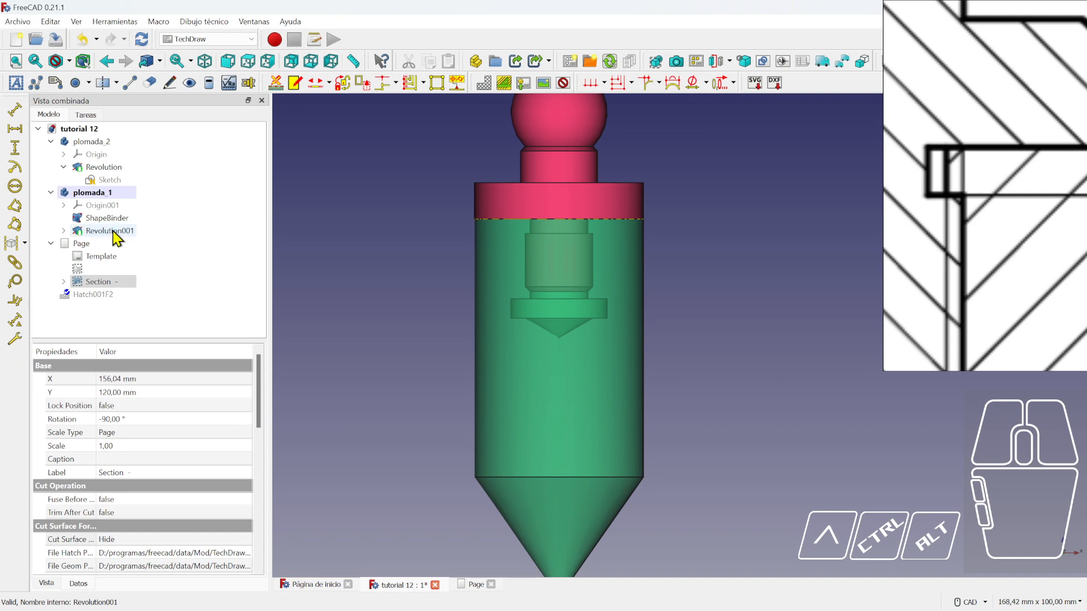
- Open the sketch under plumada_1's revolution feature for editing
left_click(113, 231)
double_click(114, 231)
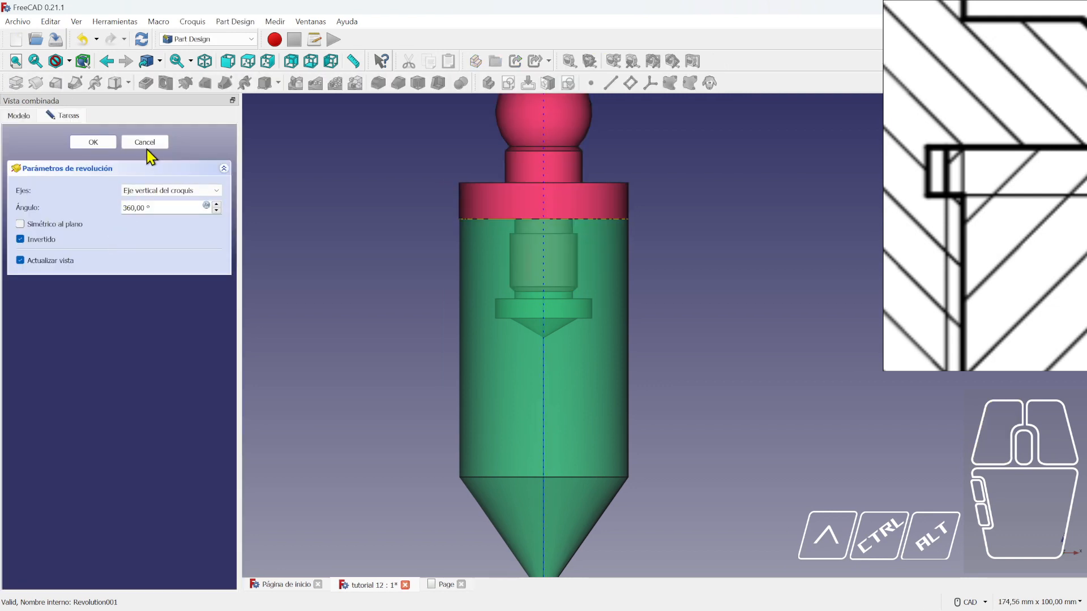
left_click(145, 143)
left_click(55, 114)
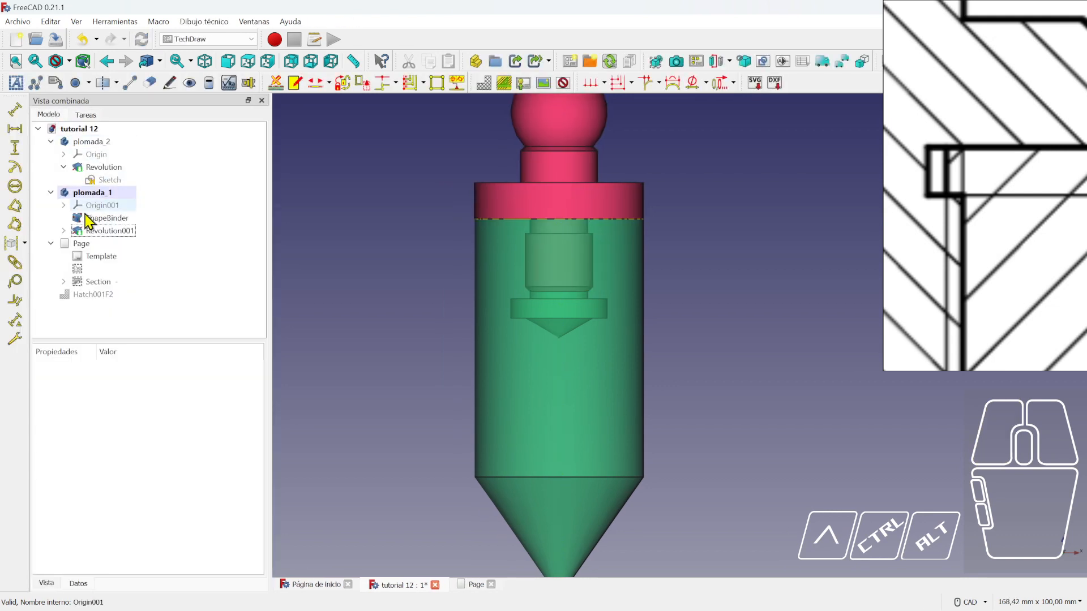
left_click(63, 231)
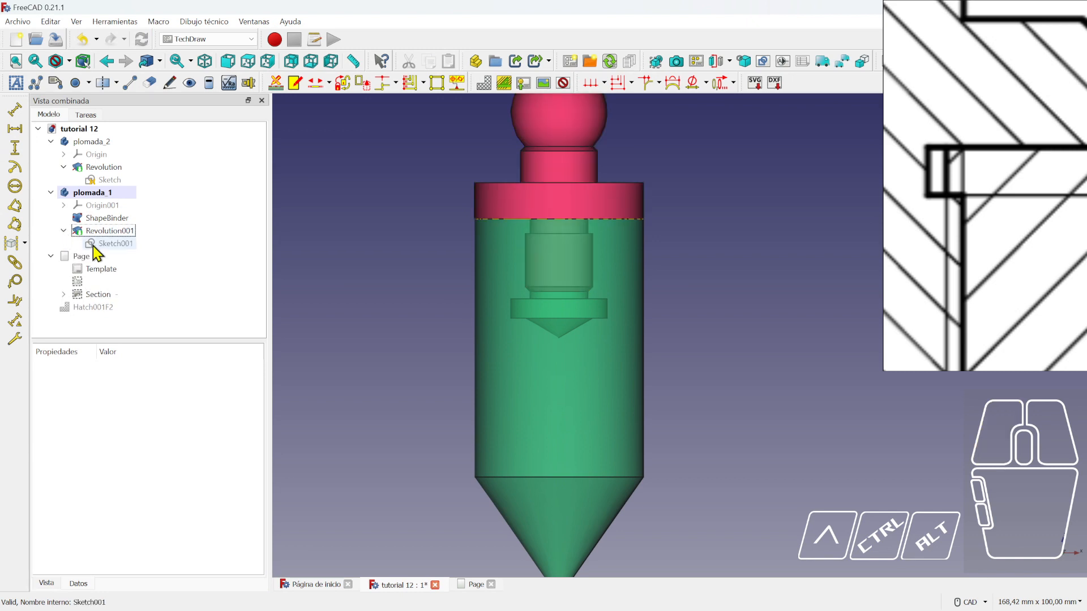
double_click(92, 244)
scroll(560, 258, "up", 3)
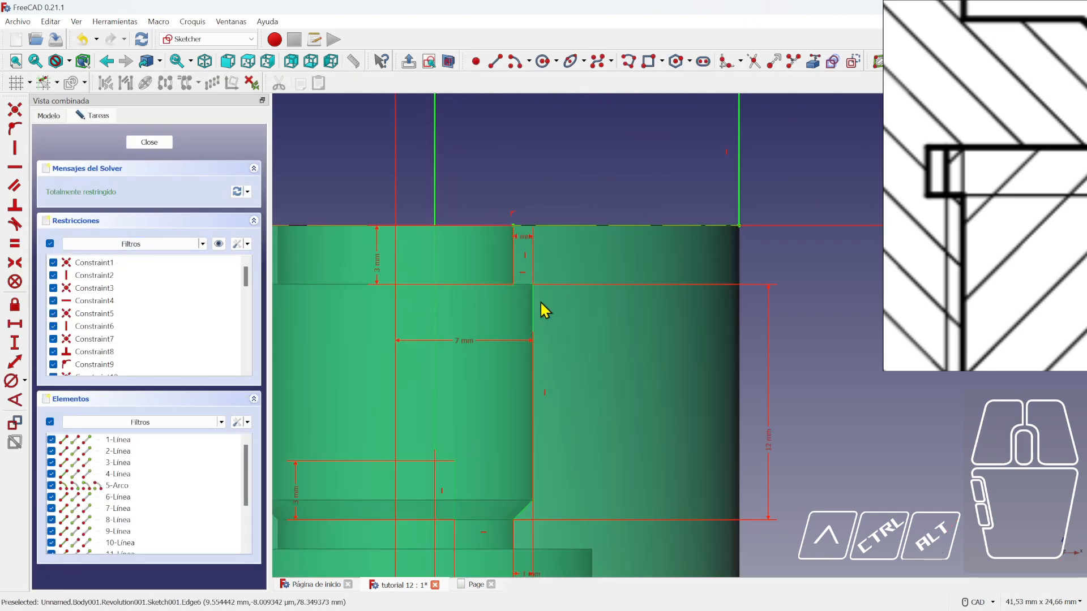
scroll(513, 300, "down", 2)
- Hide the plomada_2 body
left_click(50, 116)
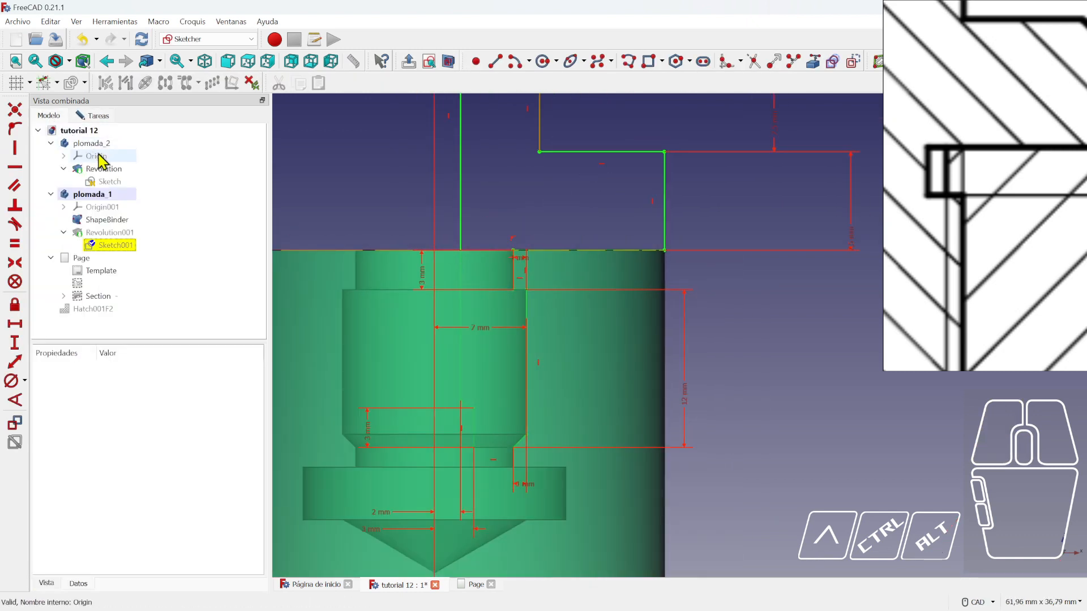
left_click(86, 144)
key("space")
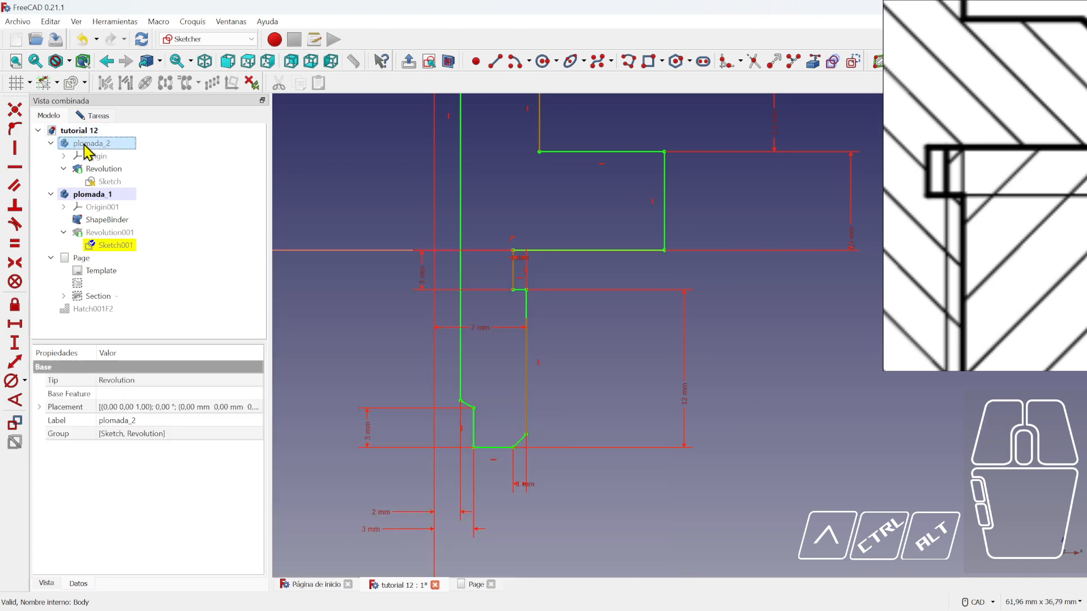
- Change the small step dimension from 1 mm to 2 mm and close the sketch
left_click(182, 249)
scroll(540, 280, "up", 2)
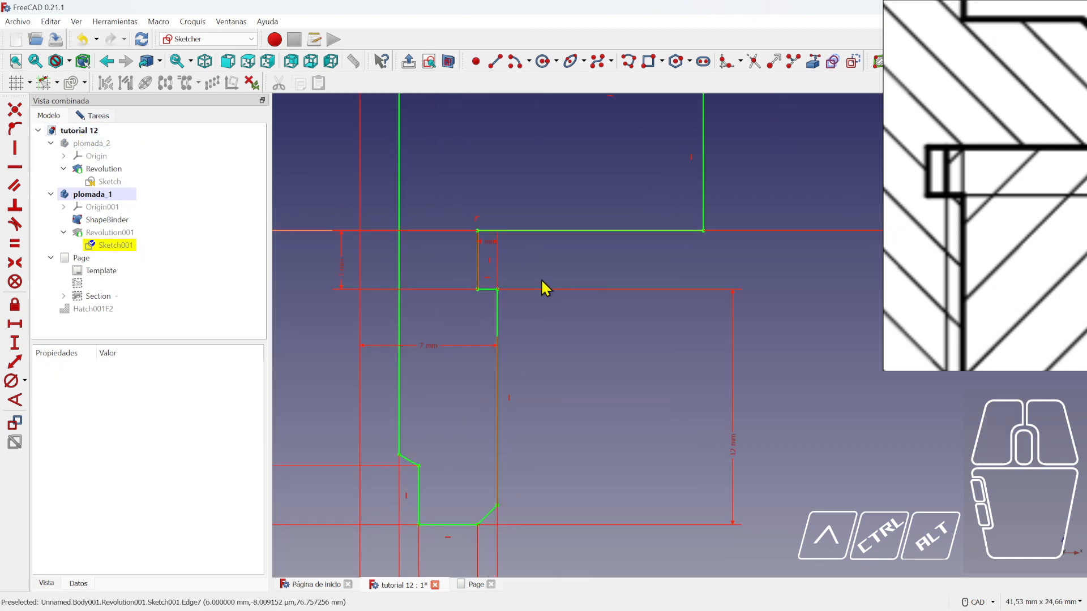
middle_click_drag(479, 254, 534, 266)
scroll(538, 273, "up", 3)
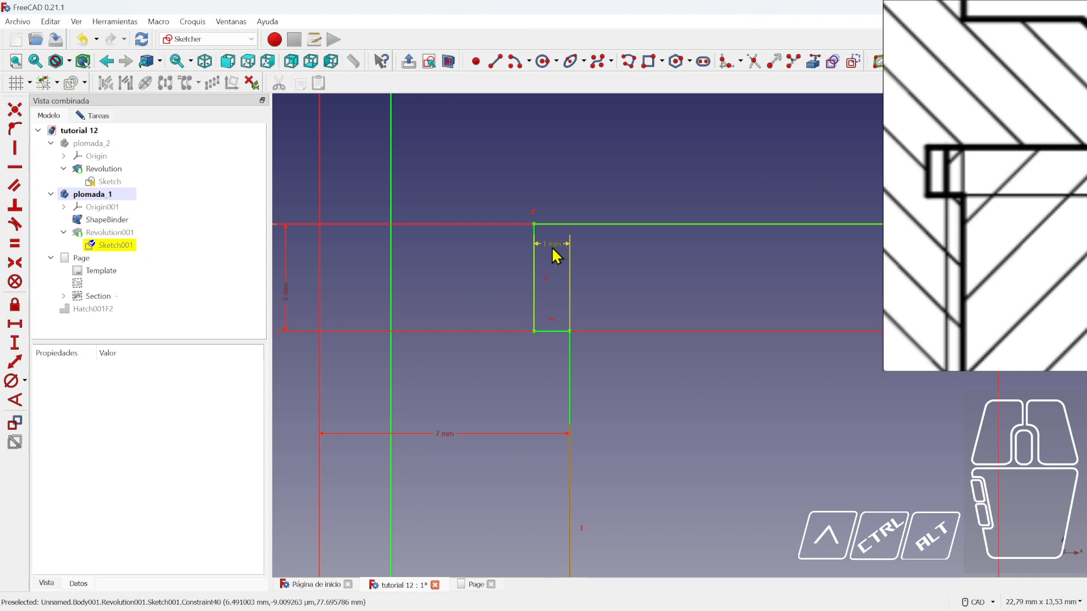
double_click(554, 253)
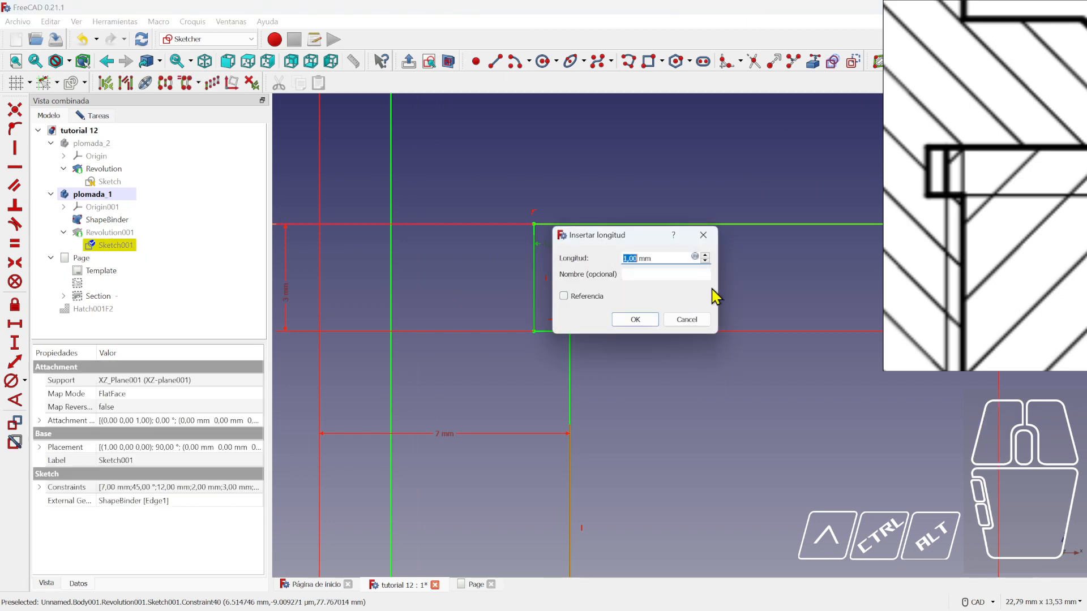
key("Return")
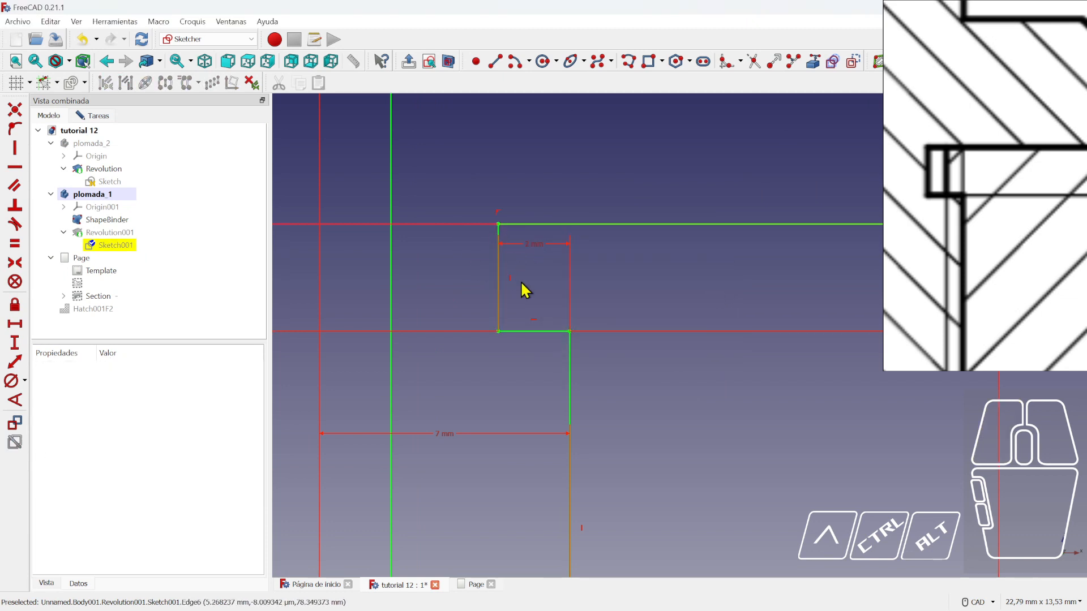
scroll(566, 293, "down", 3)
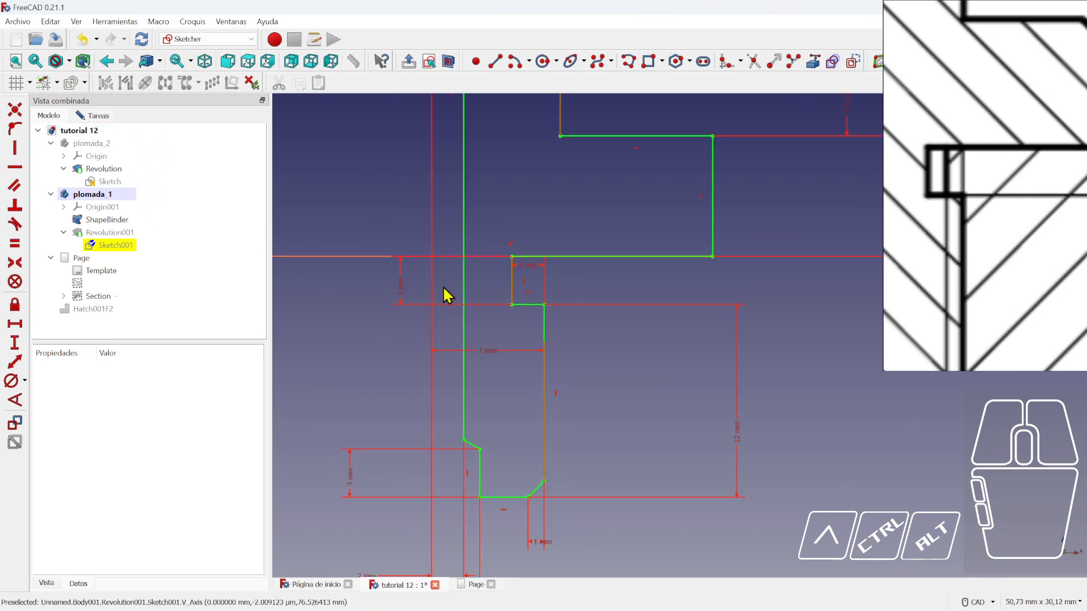
left_click(107, 118)
left_click(149, 143)
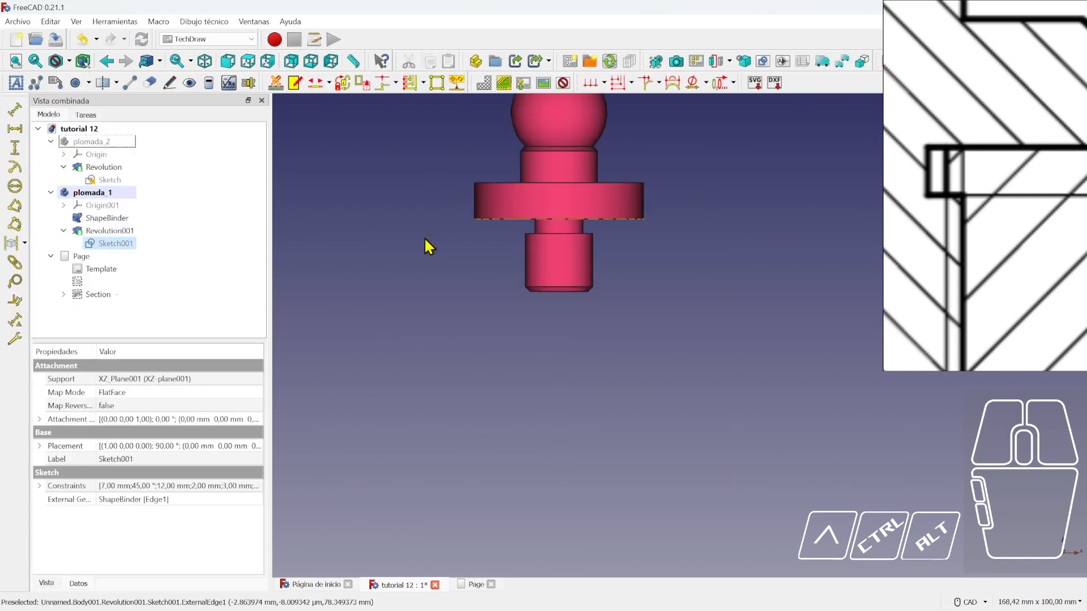
- Return to the drawing page and nudge the front view and Section view into position
left_click(475, 585)
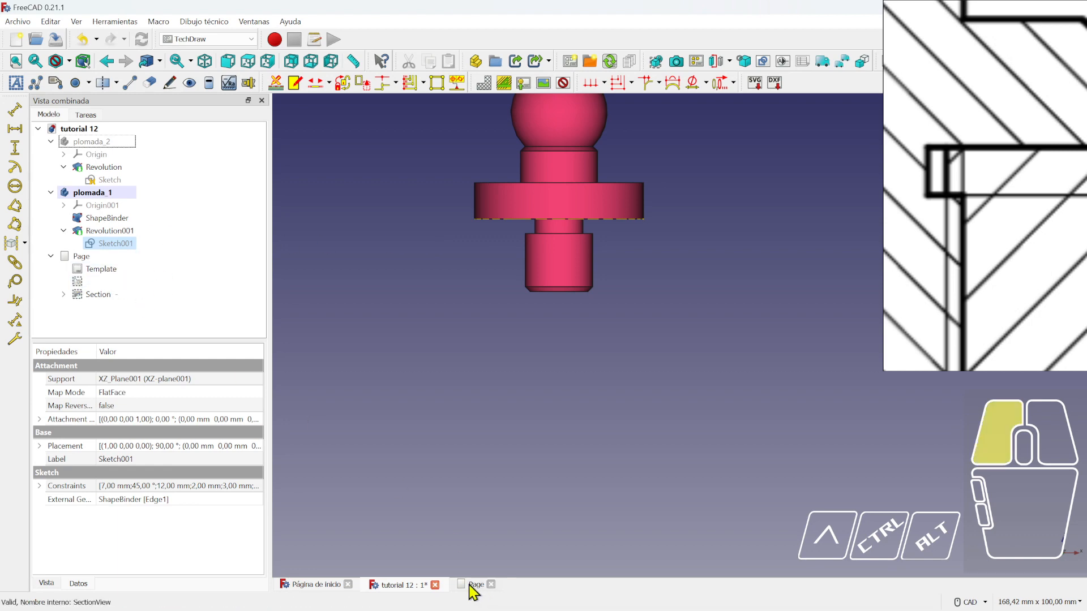
scroll(580, 308, "up", 3)
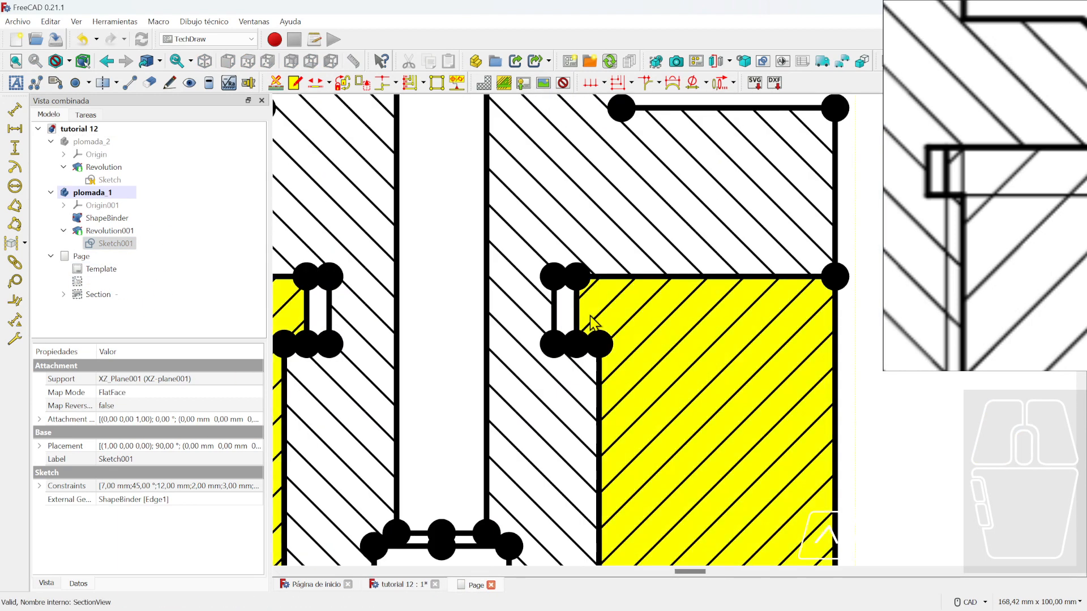
scroll(972, 277, "down", 5)
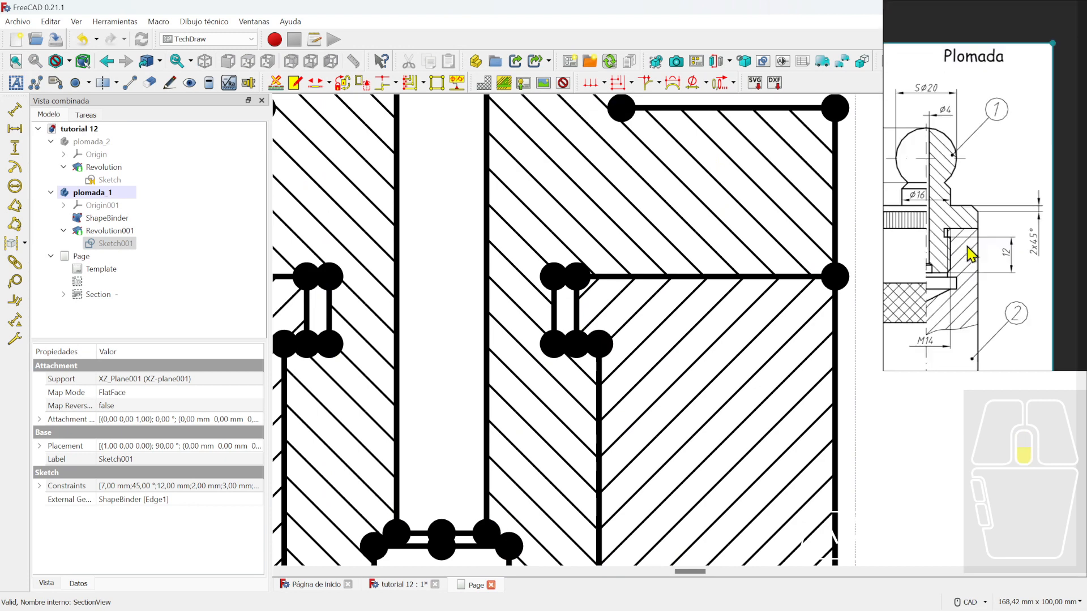
scroll(815, 340, "down", 5)
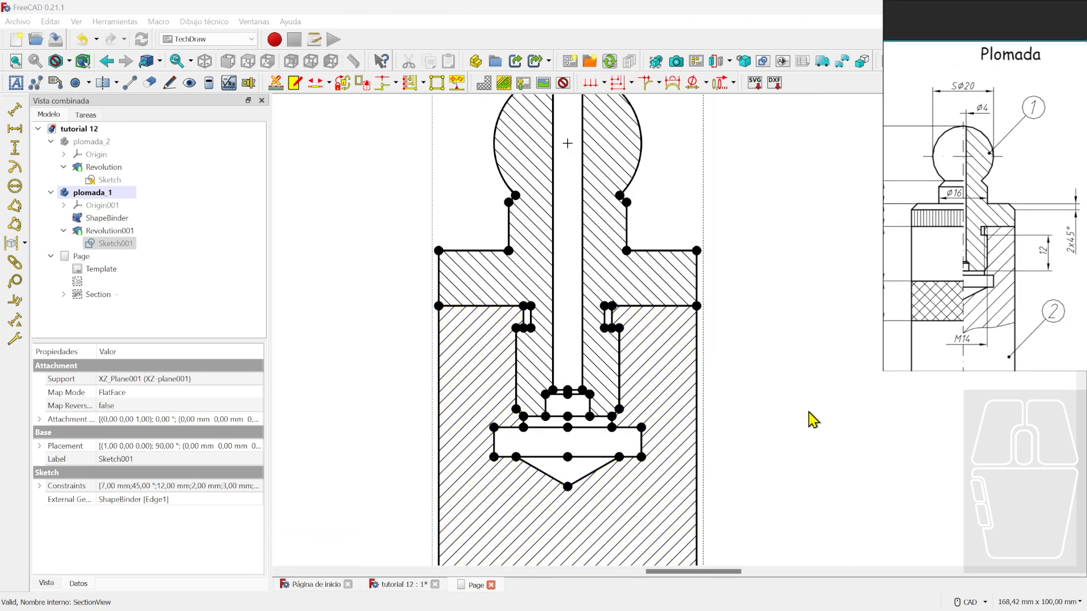
scroll(799, 403, "down", 5)
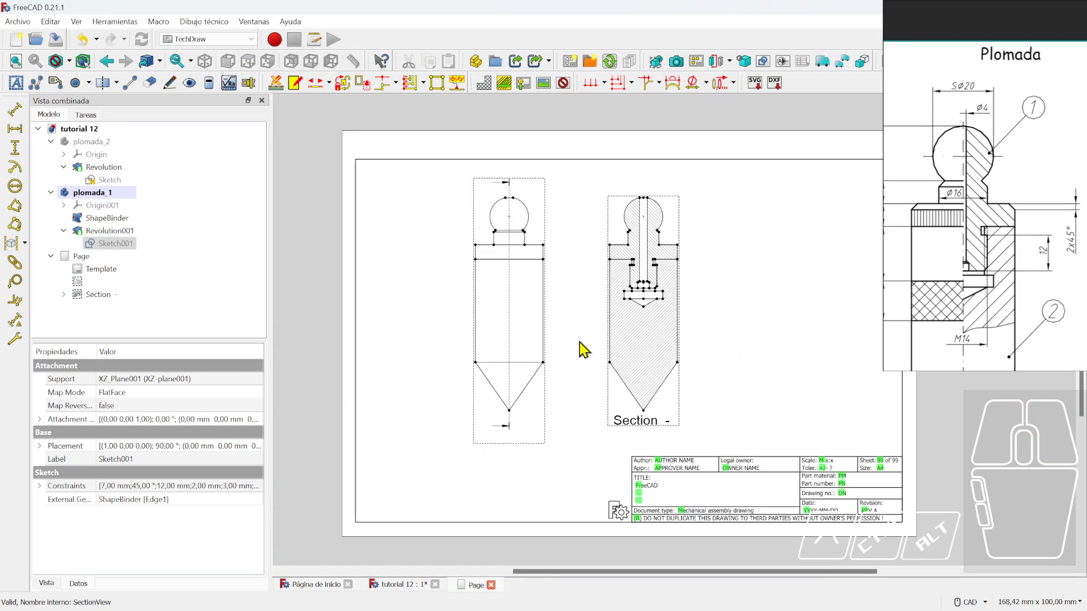
left_click(530, 384)
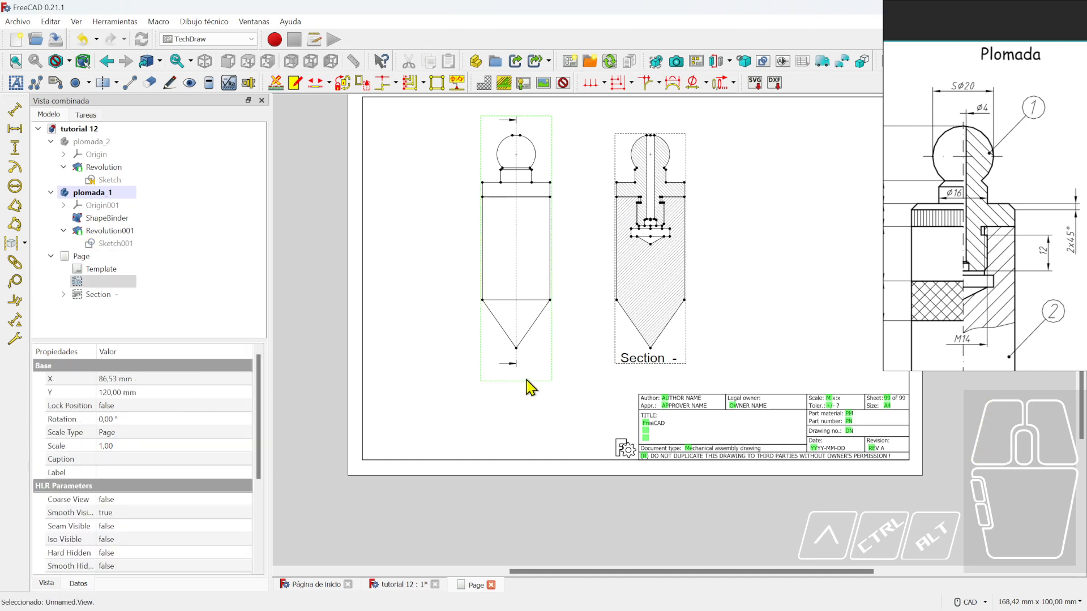
left_click(404, 420)
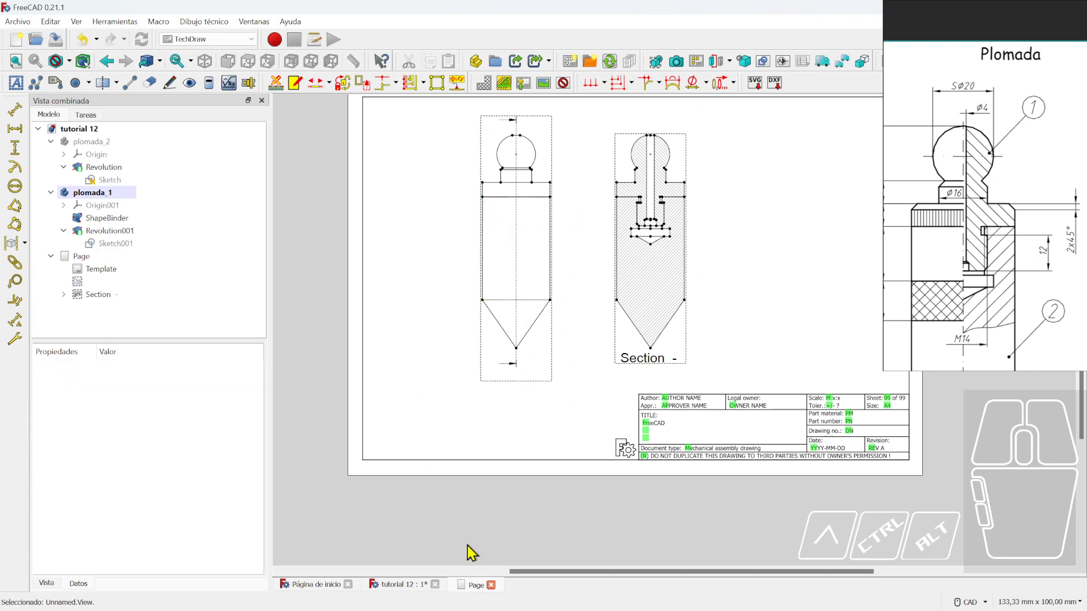
left_click_drag(519, 372, 526, 362)
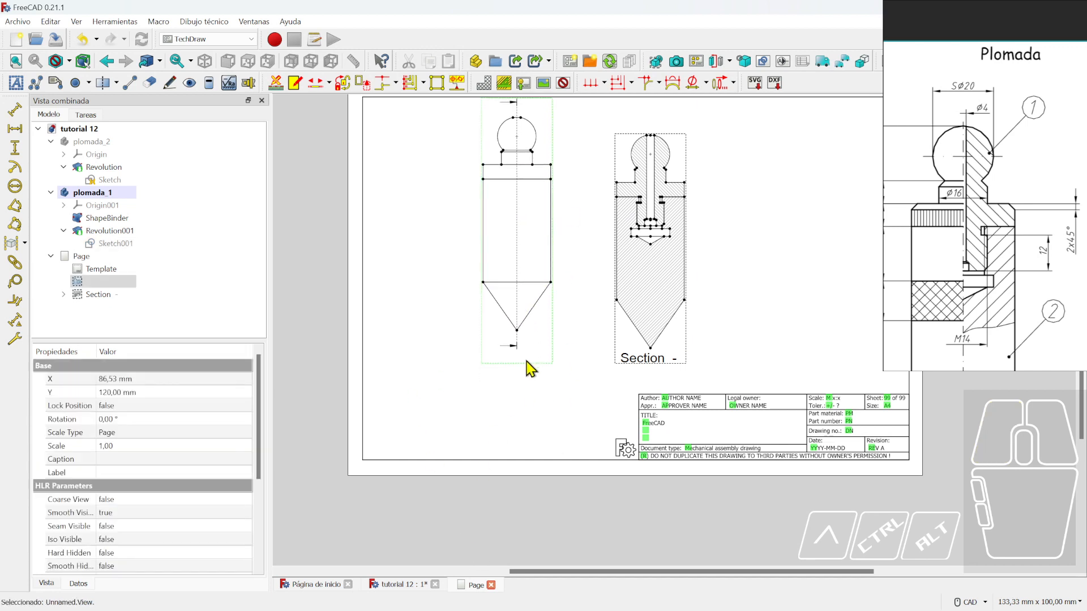
left_click_drag(660, 364, 659, 356)
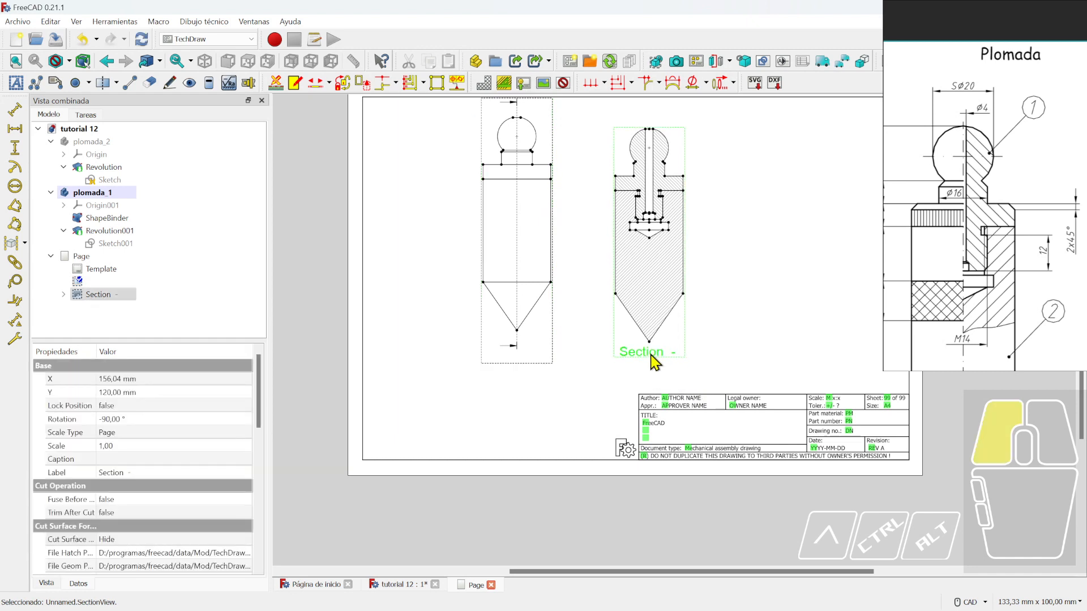
left_click_drag(508, 366, 511, 368)
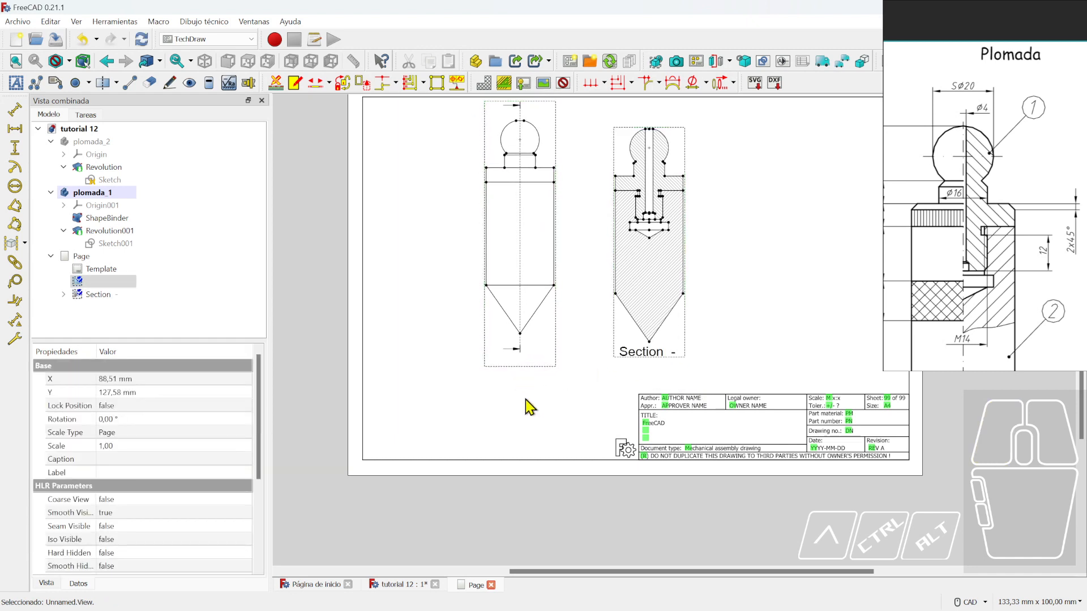
- Lower the front view and the Section view slightly on the sheet
left_click(520, 370)
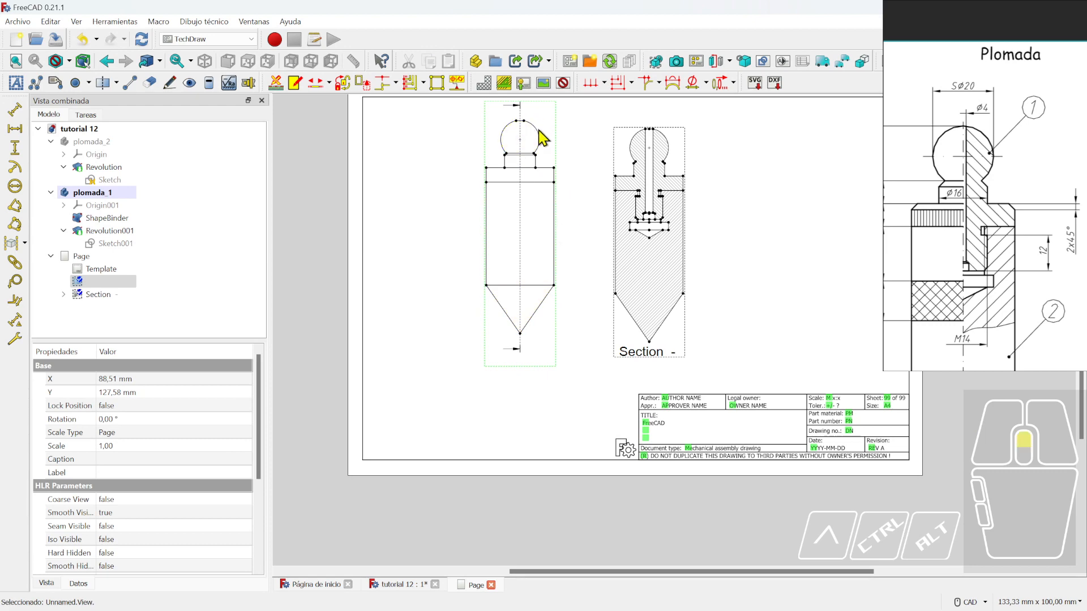
scroll(543, 138, "up", 3)
scroll(551, 442, "down", 3)
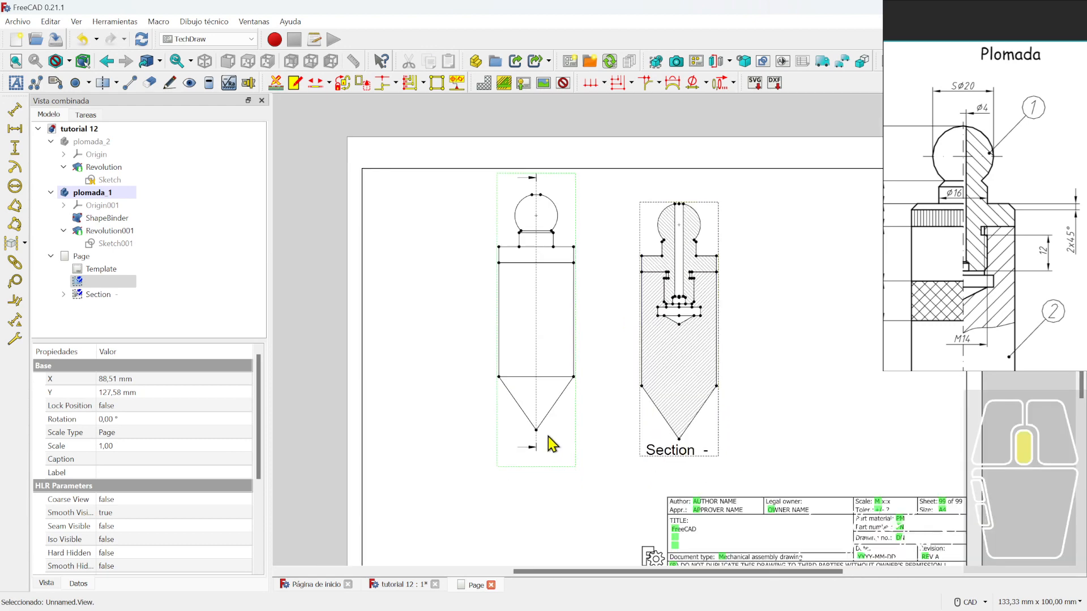
scroll(561, 322, "up", 1)
left_click(592, 298)
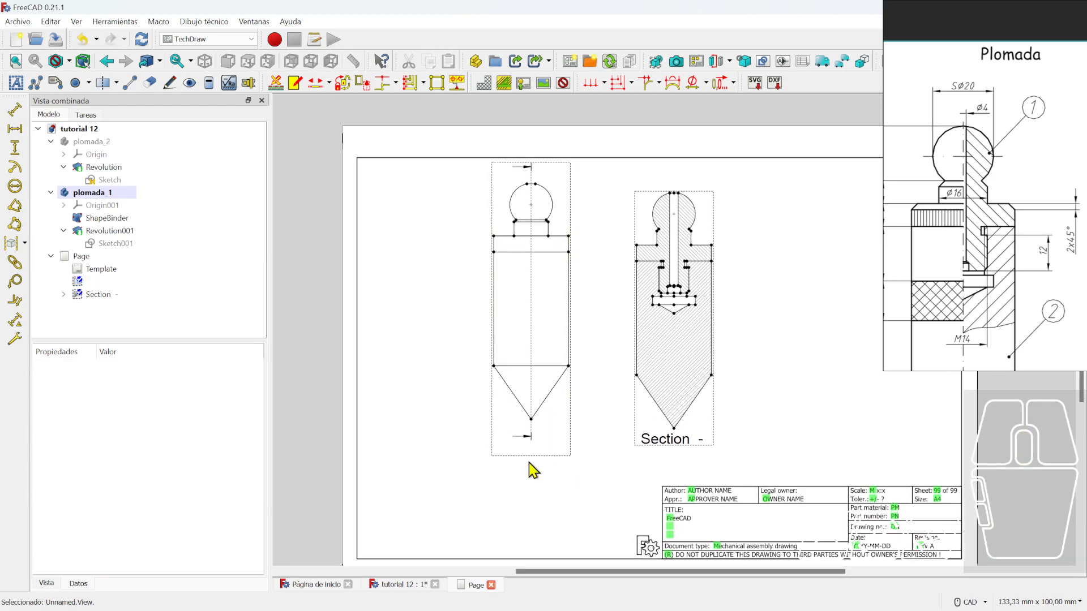
left_click_drag(526, 455, 525, 464)
left_click_drag(667, 440, 664, 455)
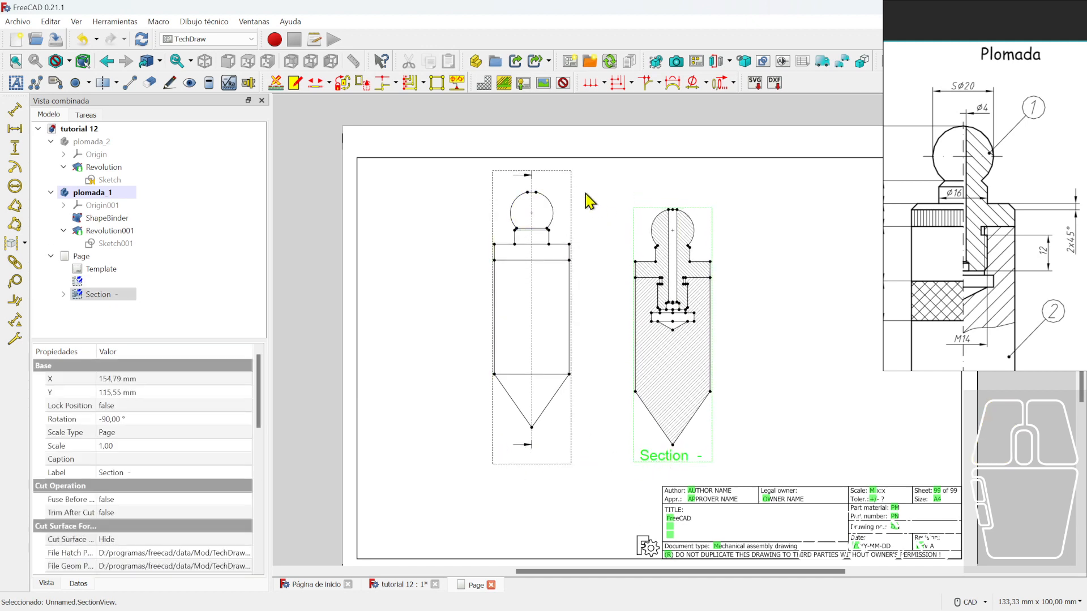
scroll(583, 192, "up", 2)
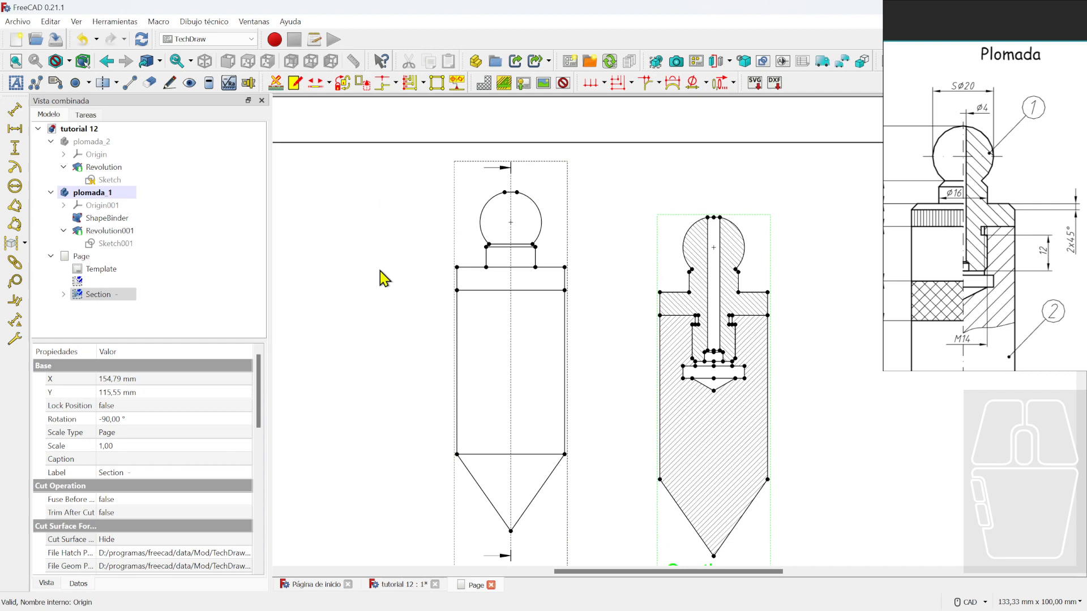
- Add a 35 horizontal dimension between the front view's top corners, placed above it
left_click(457, 267)
left_click(565, 267, "ctrl")
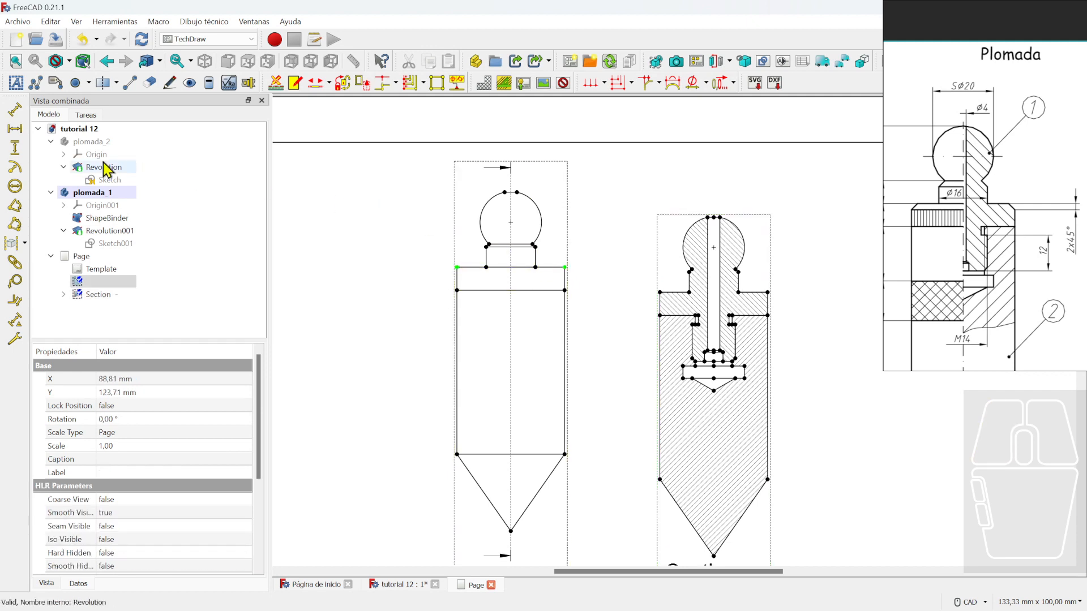
left_click(16, 129)
left_click_drag(513, 262, 516, 167)
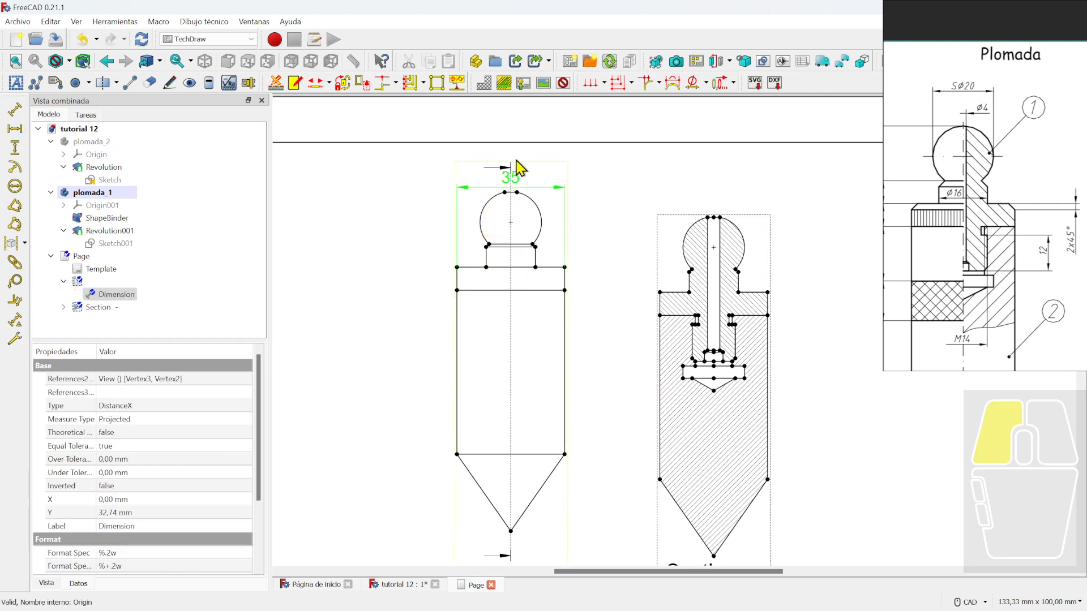
- Lower the front view slightly, raise the label, and give the 35 a ⌀ prefix
scroll(538, 224, "down", 3)
middle_click_drag(538, 226, 569, 422)
middle_click_drag(584, 546, 573, 474)
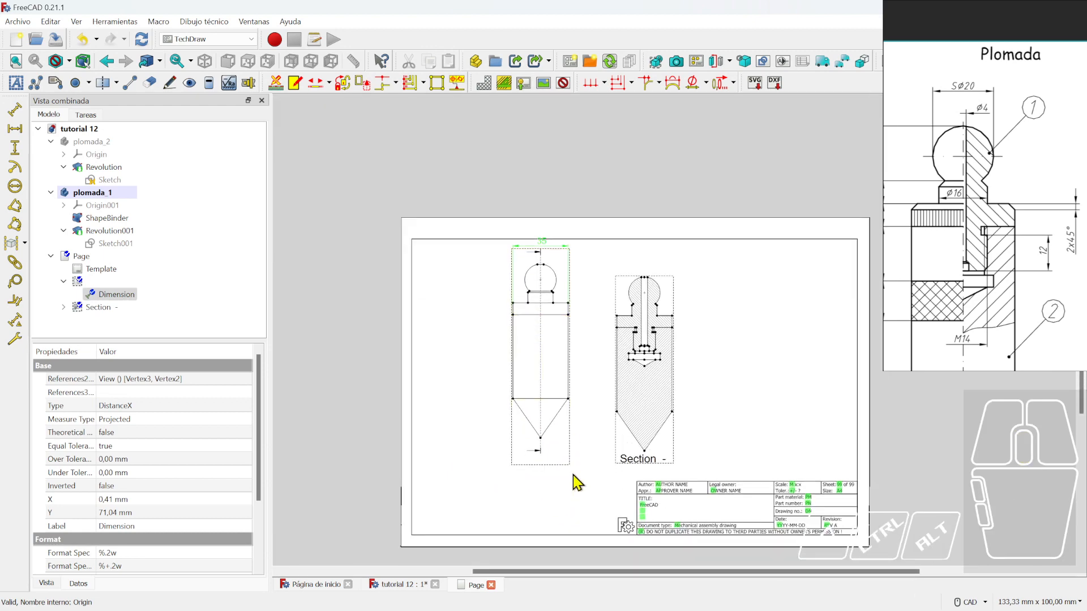
left_click_drag(566, 464, 566, 481)
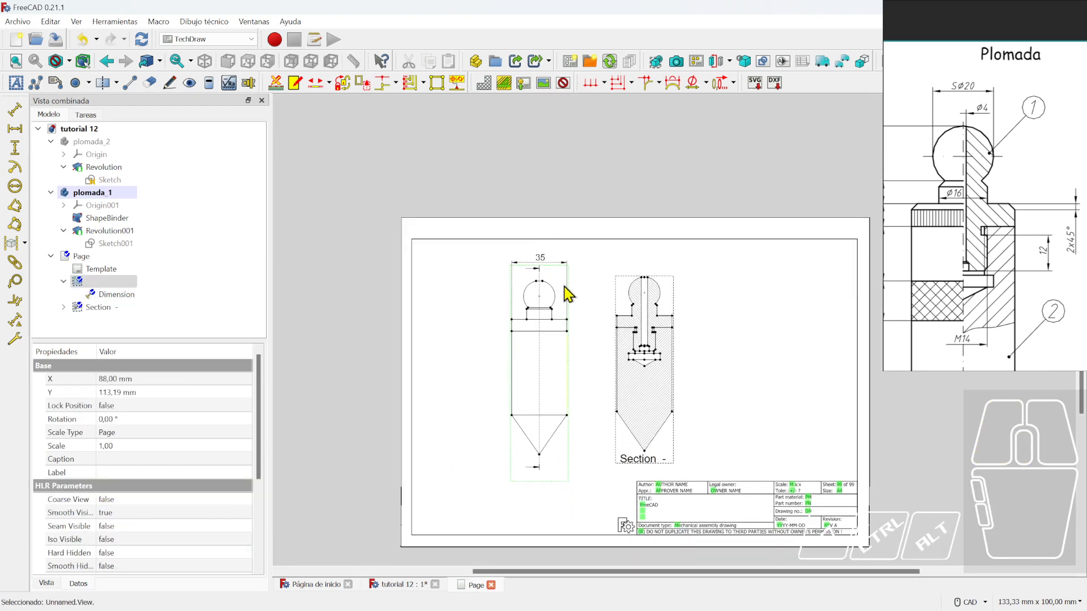
scroll(566, 291, "up", 3)
left_click_drag(531, 229, 530, 220)
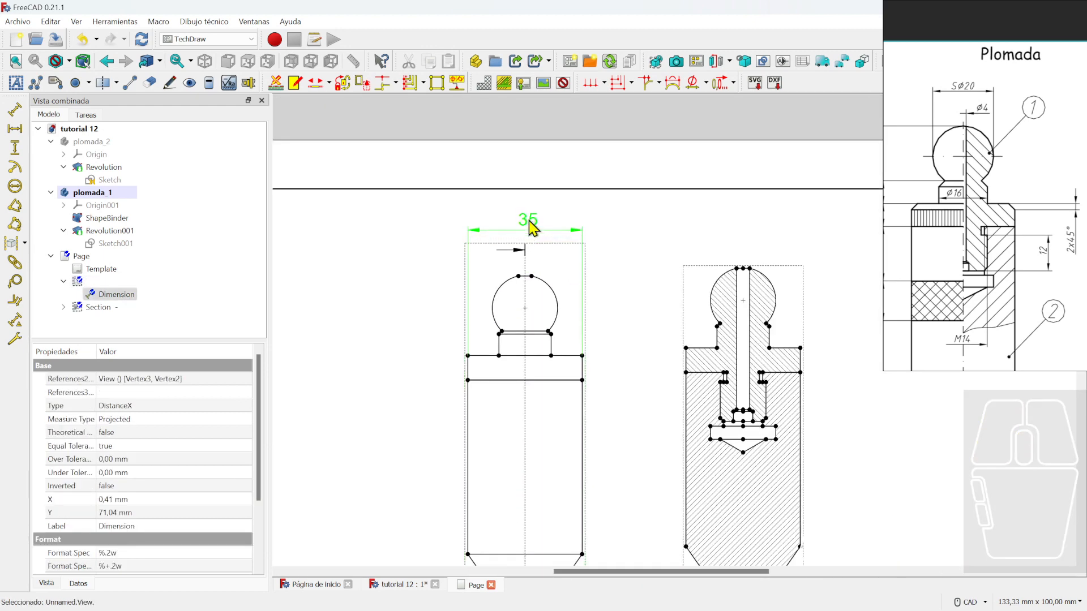
left_click(691, 83)
left_click(653, 236)
scroll(651, 283, "down", 2)
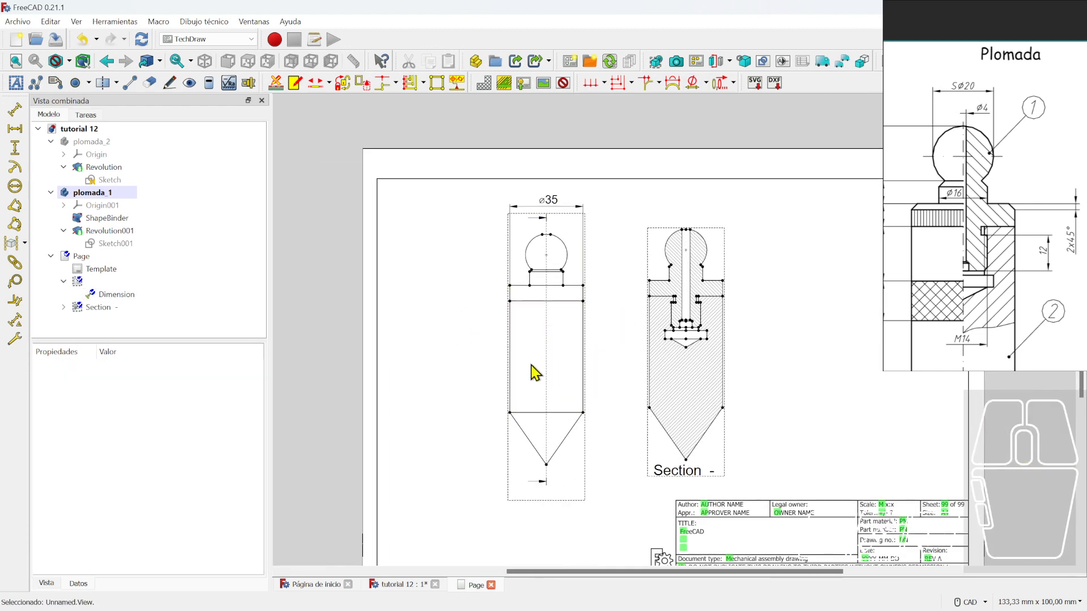
- Move the front view and the Section view to the left on the sheet
middle_click_drag(734, 377, 600, 362)
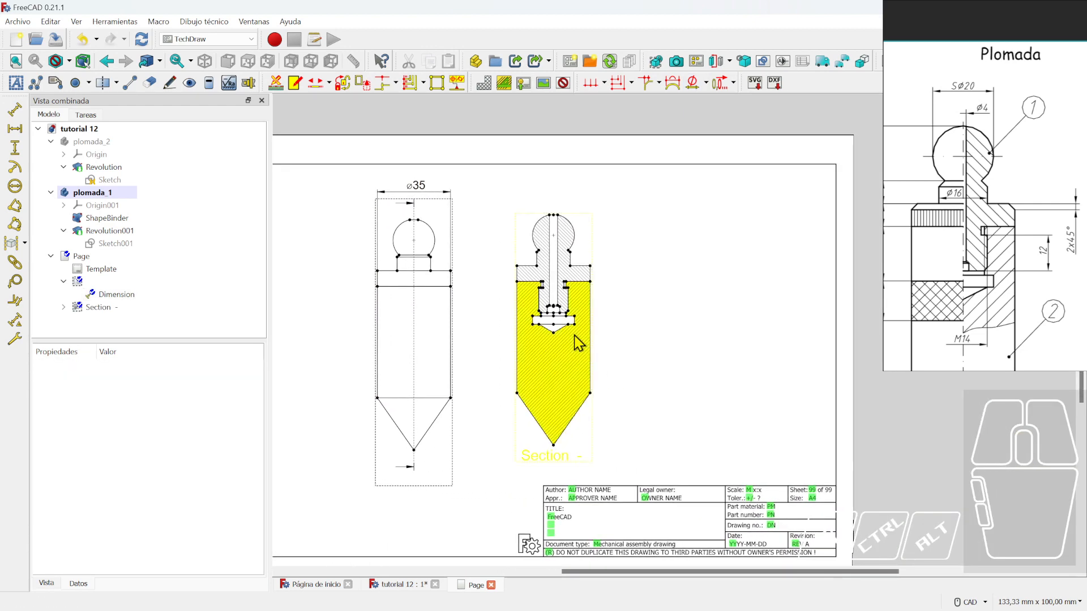
scroll(588, 316, "up", 1)
scroll(645, 335, "down", 2)
mouse_move(490, 465)
left_mouse_down()
mouse_move(425, 453)
mouse_move(460, 460)
left_mouse_up()
left_click_drag(586, 435, 518, 429)
- Make both plomada_1 and plomada_2 visible together in the 3D view
left_click(524, 471)
left_click(101, 194)
key("space")
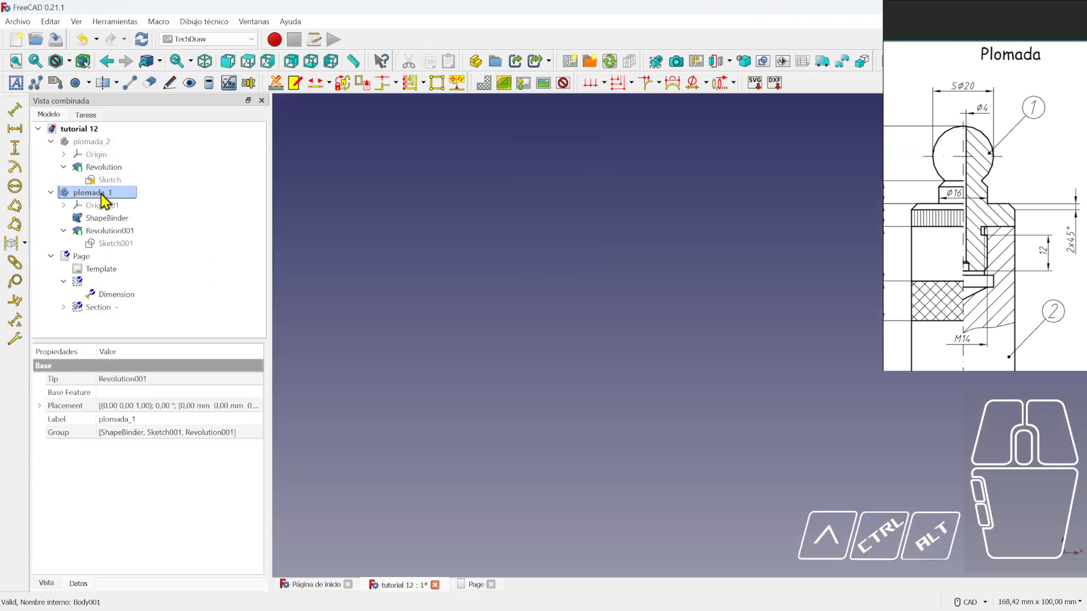
left_click(87, 142)
key("space")
left_click(101, 194)
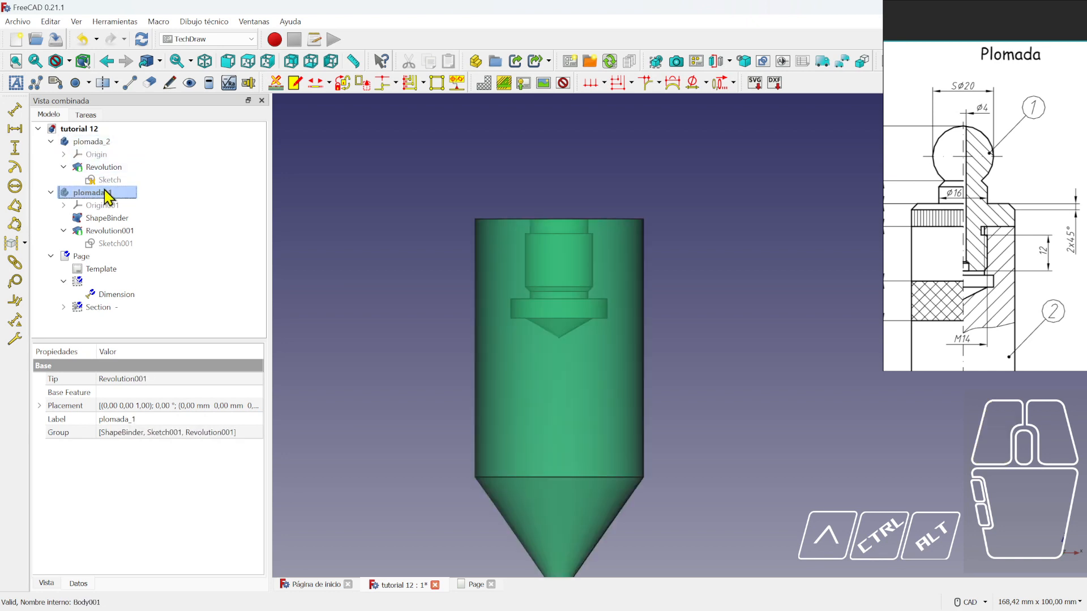
key("space")
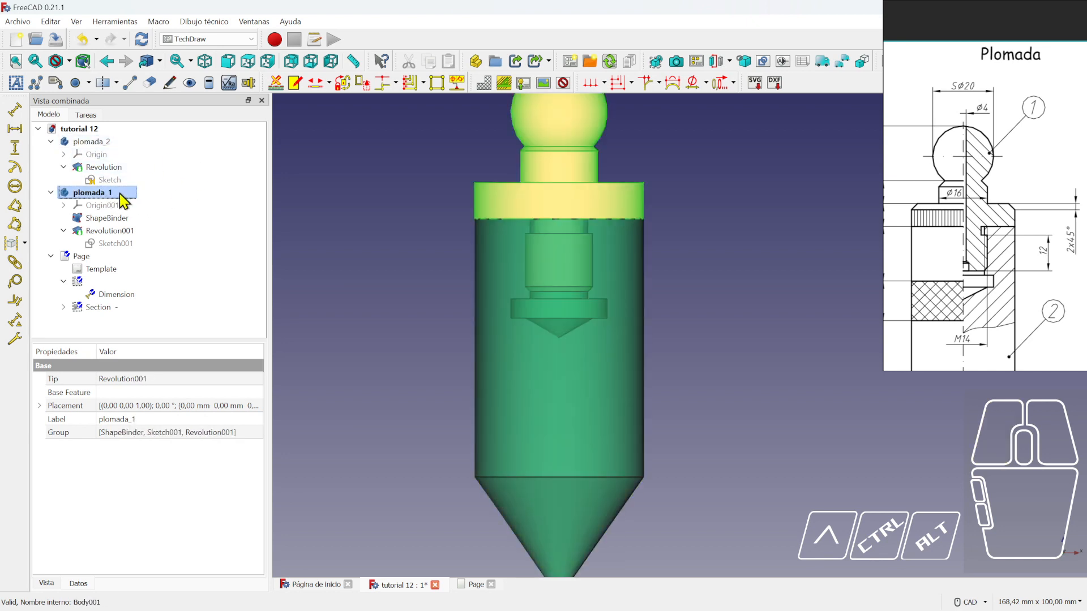
- Insert View001 of the plomada_1 head piece on the drawing page
left_click(473, 586)
left_click(657, 60)
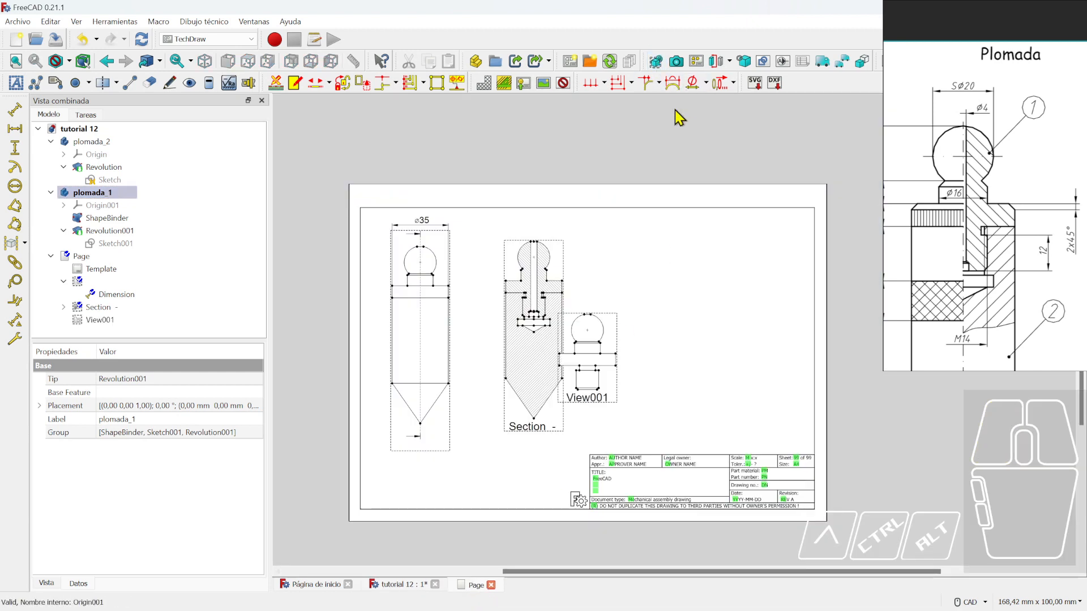
mouse_move(616, 397)
left_mouse_down()
mouse_move(695, 317)
mouse_move(652, 325)
mouse_move(651, 339)
left_mouse_up()
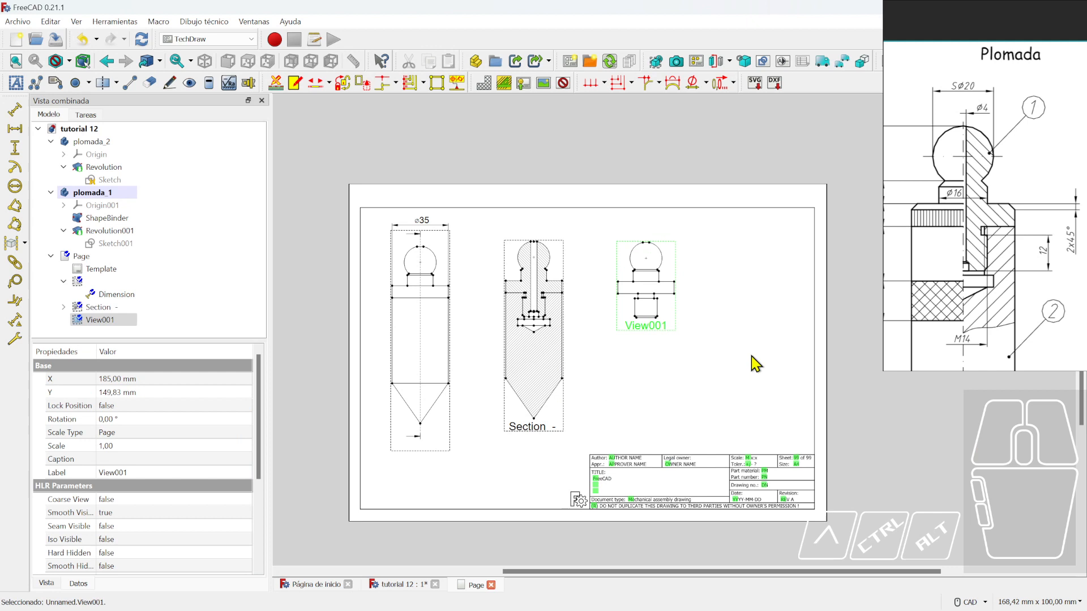
left_click(714, 354)
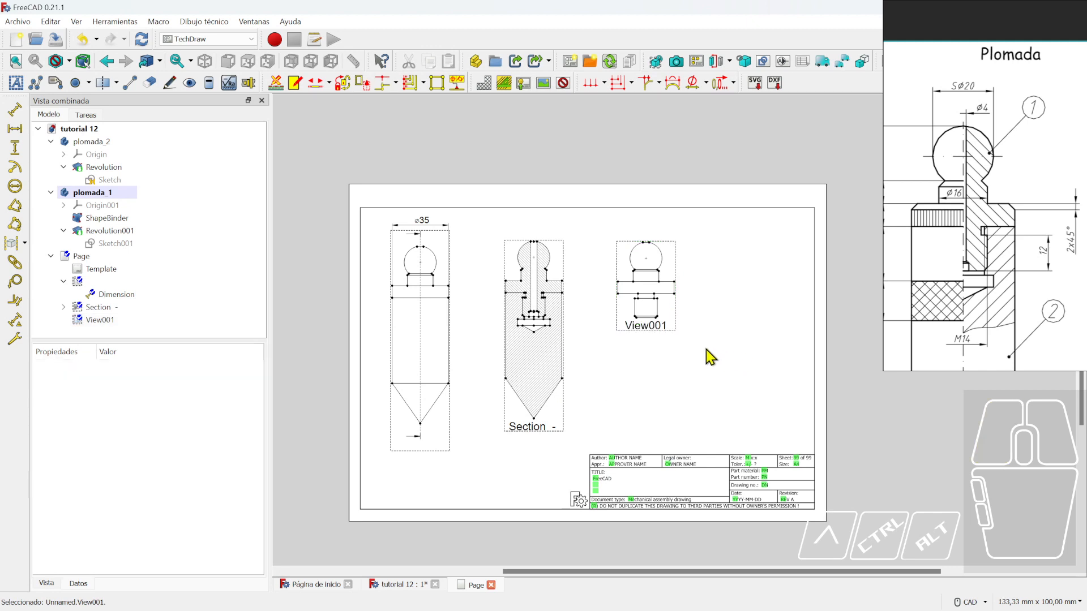
- Insert View002 of plomada_2 and place it right of View001
left_click(94, 141)
left_click(101, 192)
left_click(102, 153)
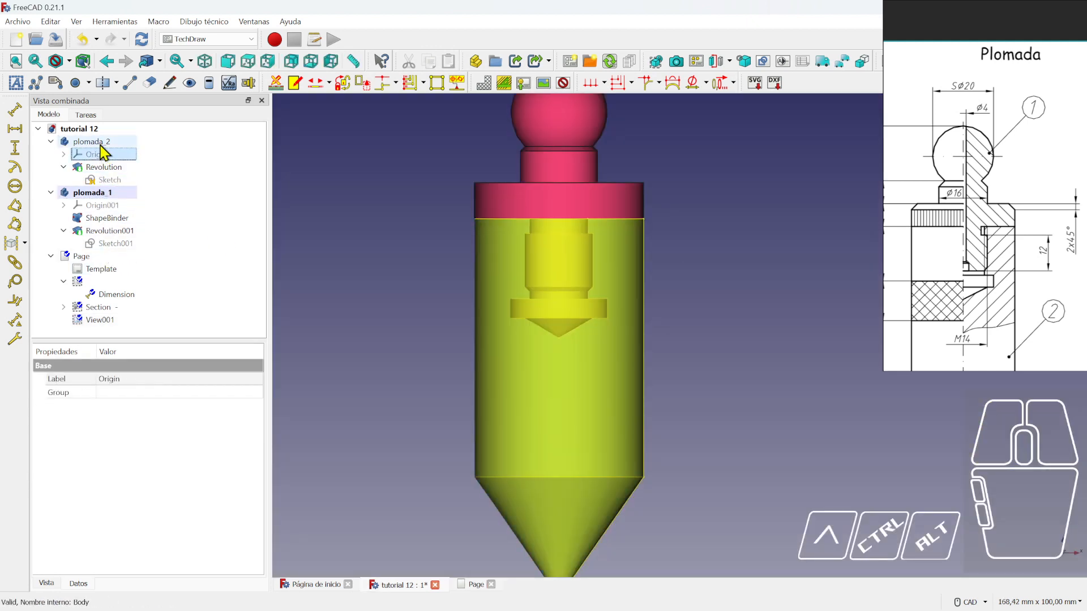
left_click(100, 143)
left_click(475, 585)
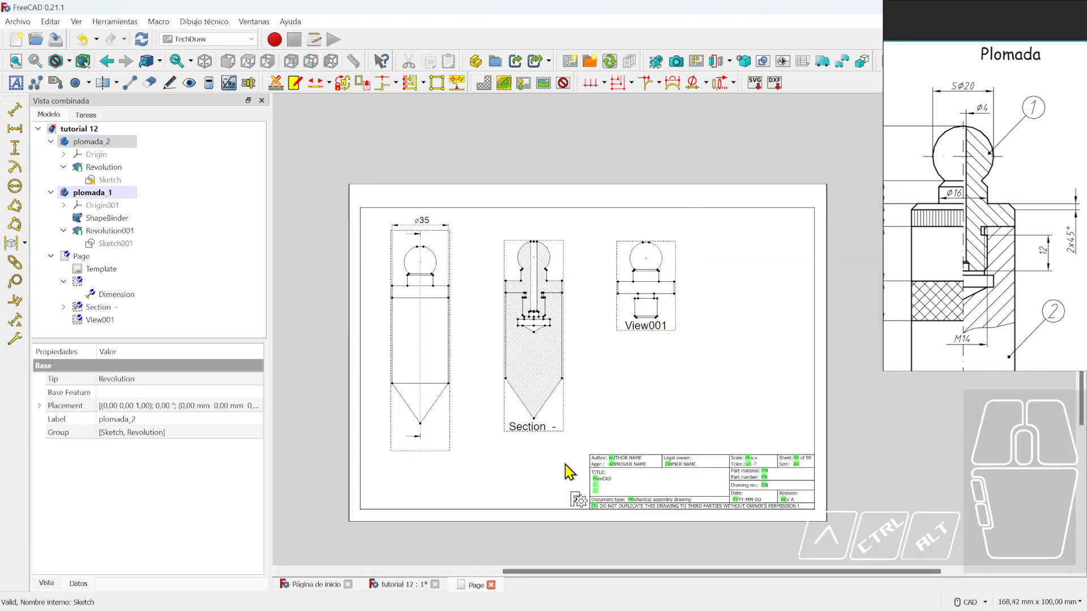
left_click(670, 63)
left_click_drag(598, 435, 752, 379)
mouse_move(716, 380)
middle_mouse_down()
mouse_move(546, 425)
mouse_move(621, 415)
middle_mouse_up()
- Move View002 and View001 out beside the sheet's right edge
scroll(564, 340, "up", 2)
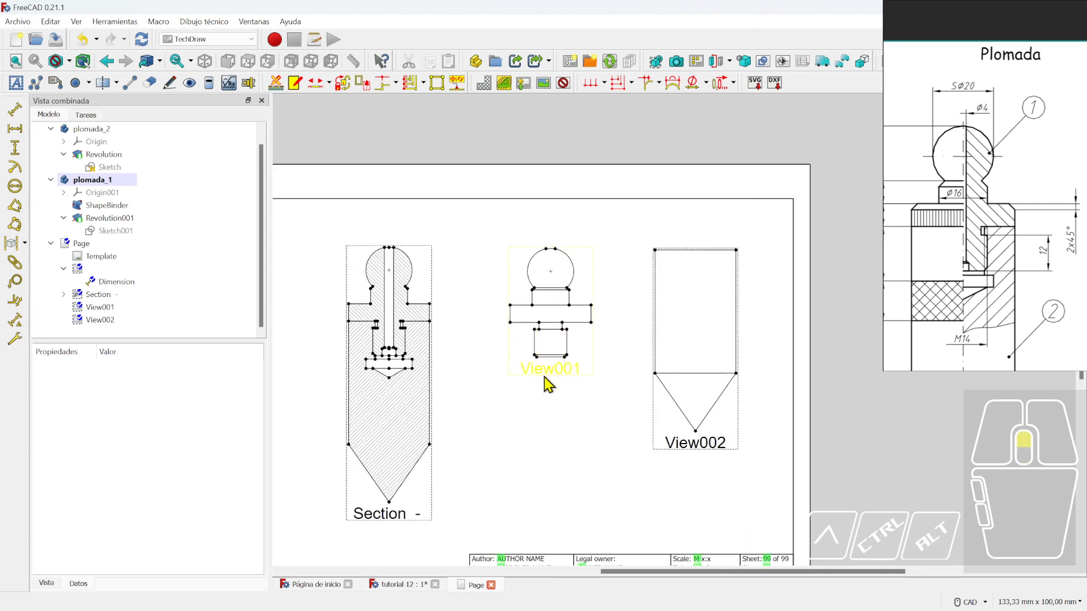
scroll(546, 385, "up", 1)
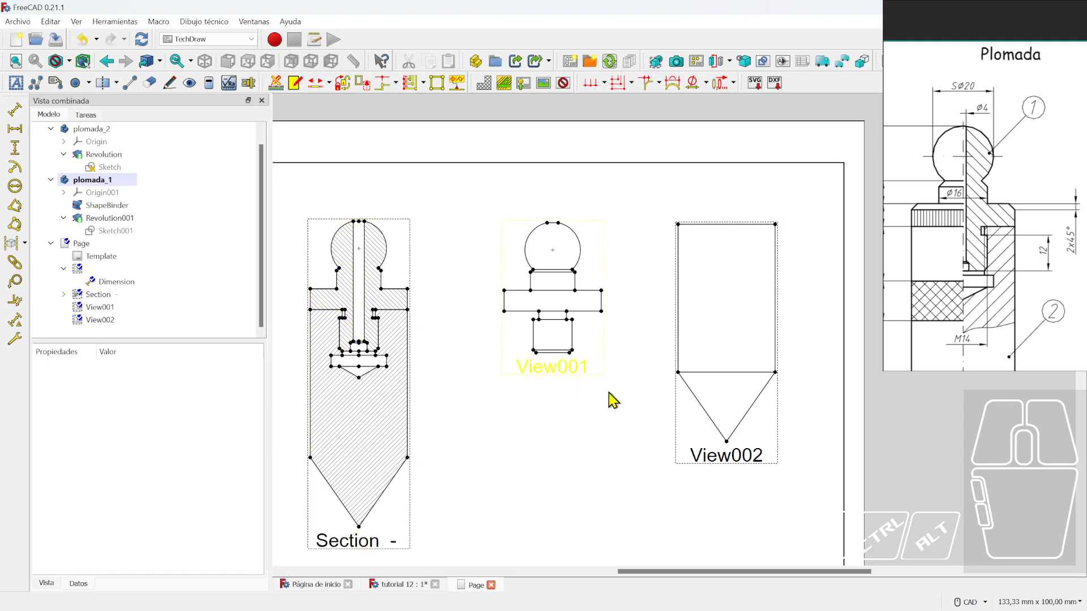
scroll(682, 413, "down", 2)
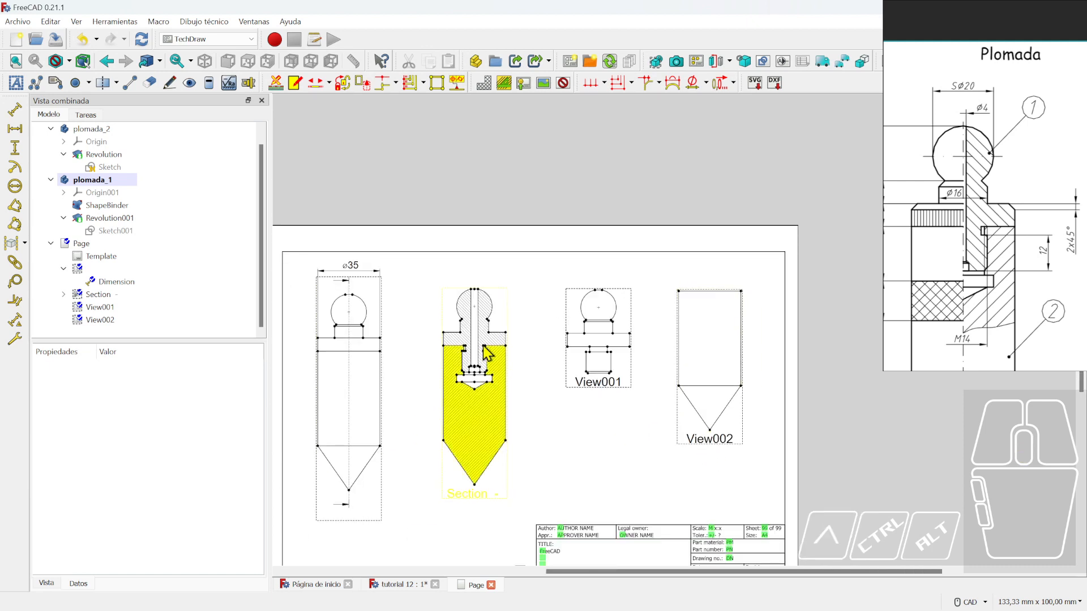
middle_click_drag(558, 393, 423, 415)
left_click_drag(575, 471, 812, 472)
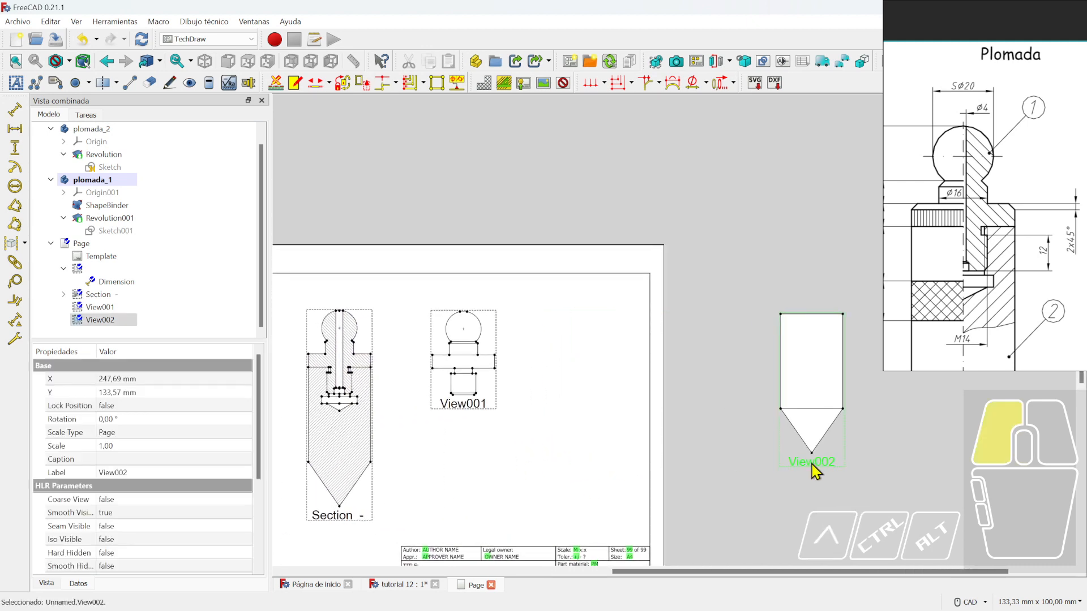
left_click_drag(476, 414, 923, 450)
middle_click_drag(917, 466, 551, 397)
left_click(706, 424)
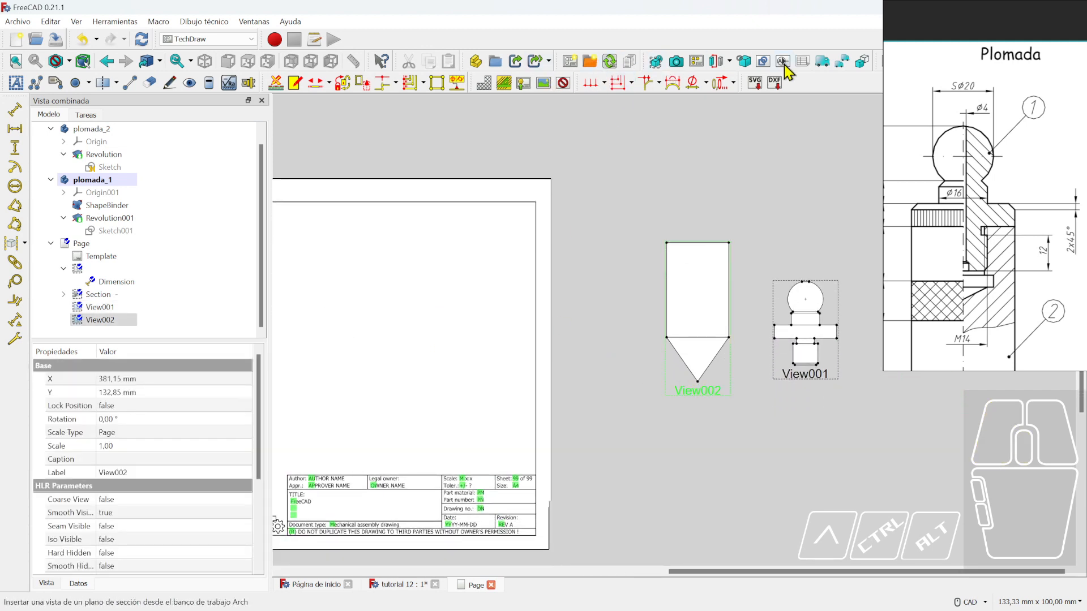
- Create Section001 from View002 and place it beside the first section
left_click(716, 61)
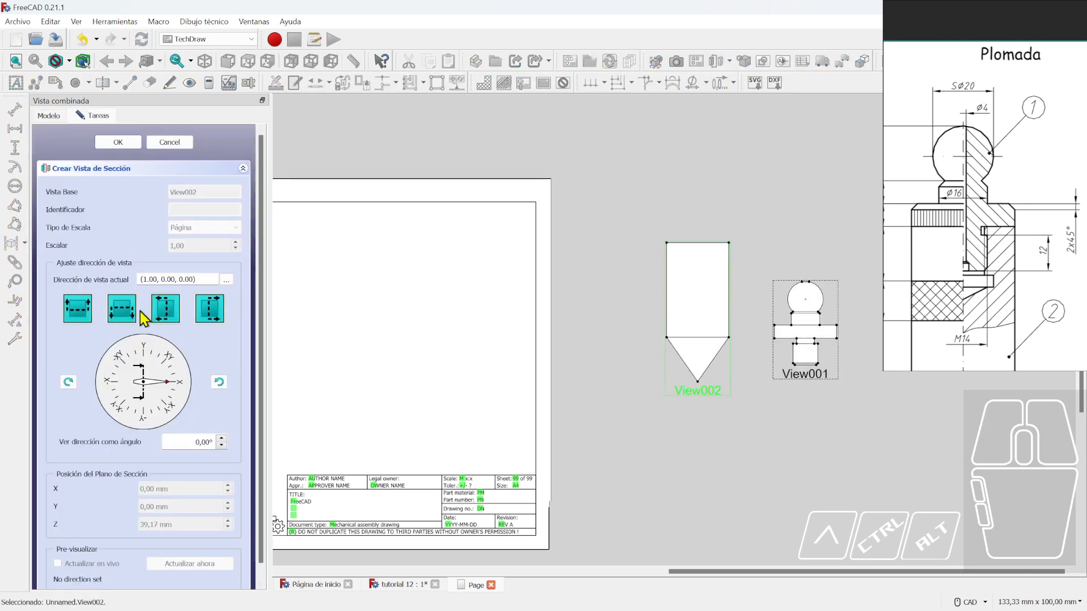
left_click(211, 313)
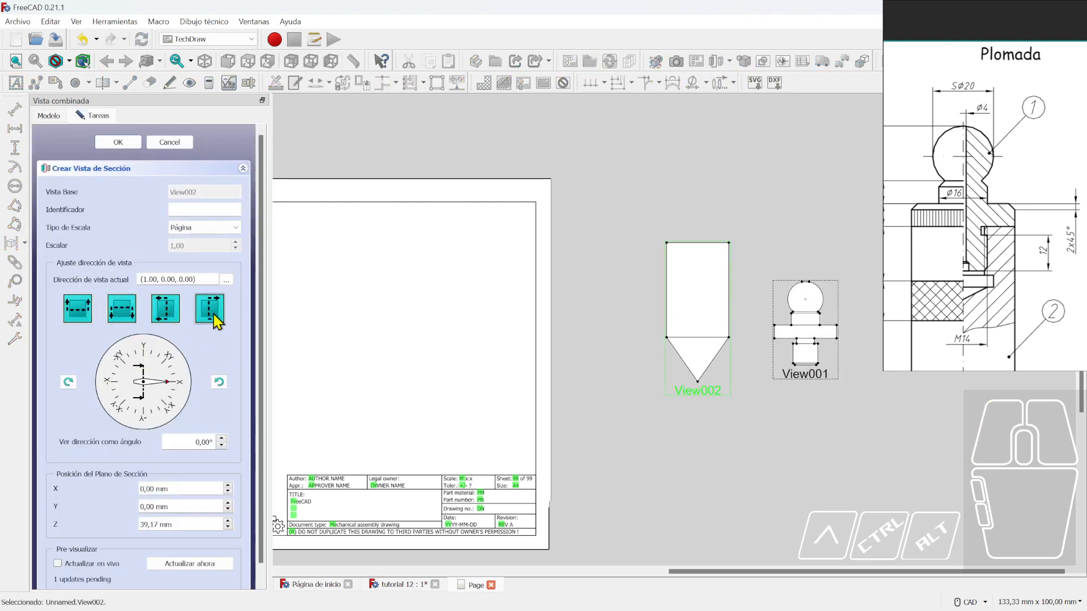
left_click(120, 142)
scroll(490, 381, "down", 3)
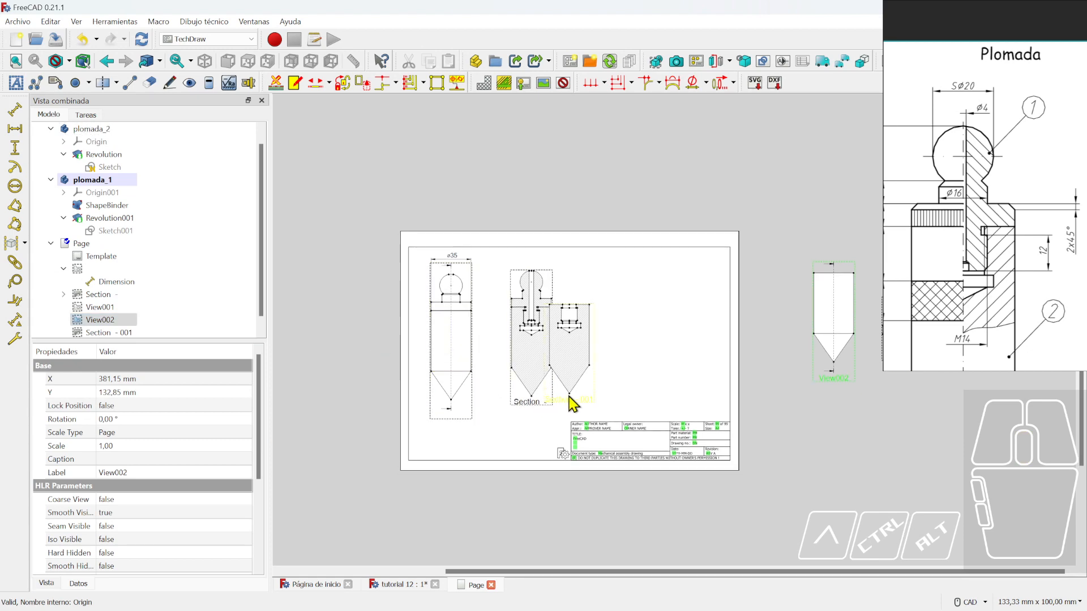
left_click_drag(568, 397, 610, 401)
scroll(689, 373, "up", 4)
left_click(690, 373)
scroll(689, 373, "down", 5)
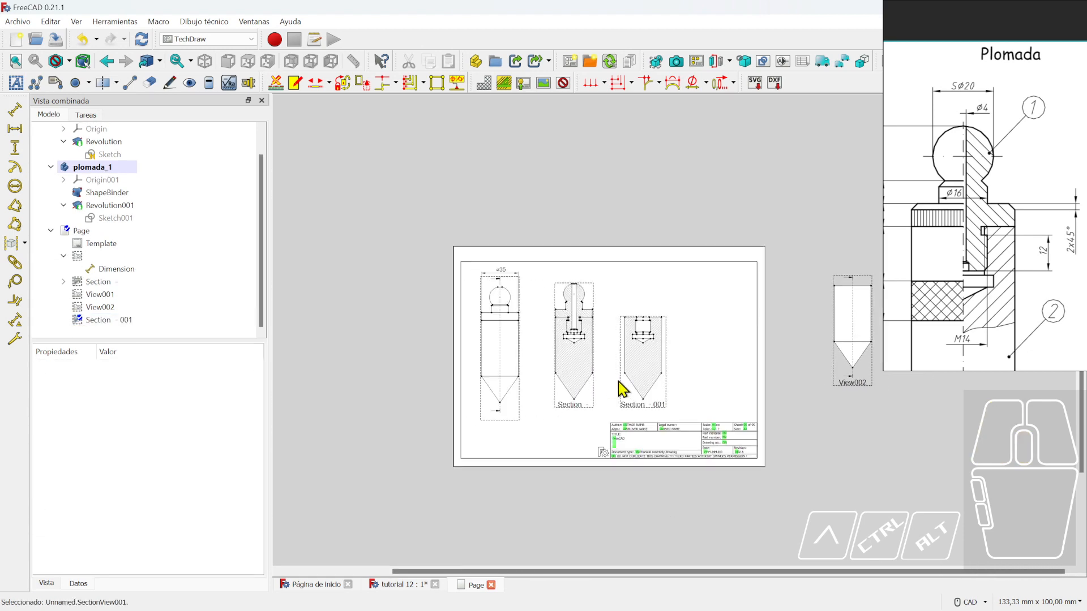
scroll(653, 401, "up", 2)
scroll(735, 393, "right", 2)
left_click(872, 358)
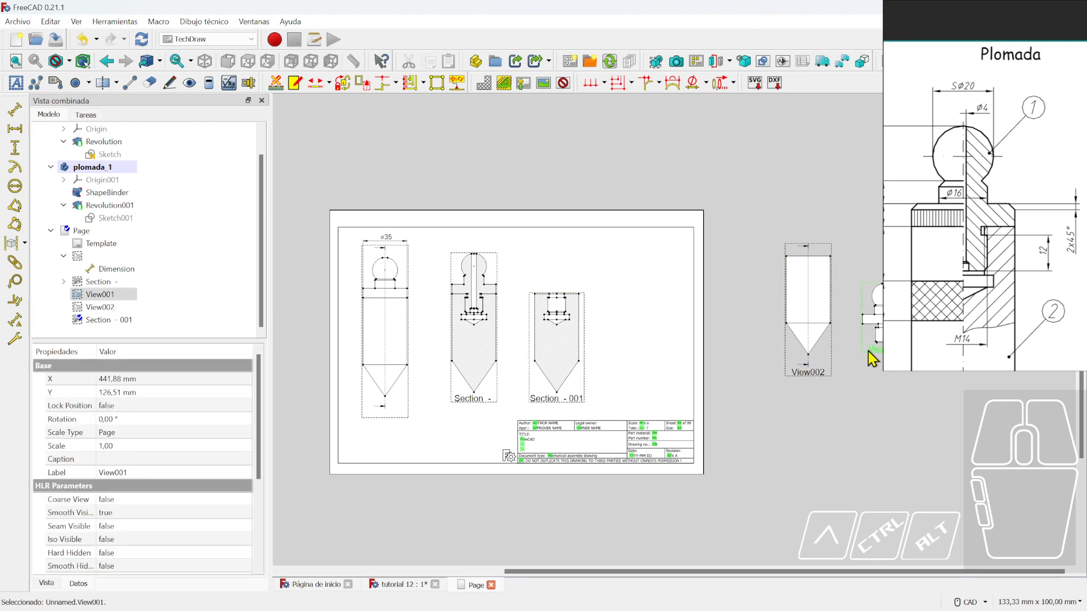
- Create Section 002 from View001 and align it in a row with Section 001
left_click(717, 61)
left_click(176, 318)
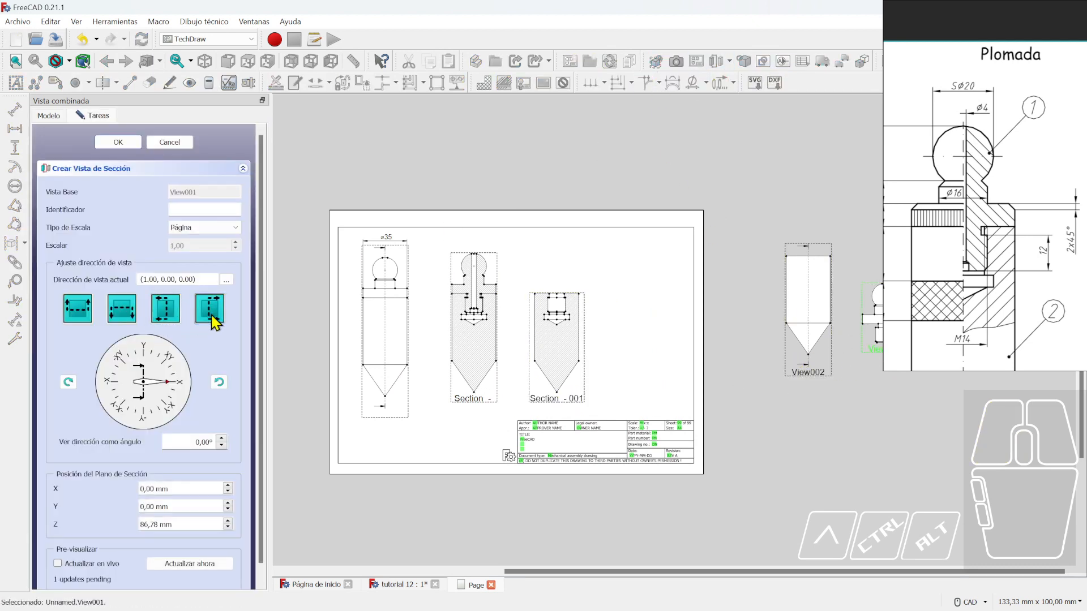
left_click(113, 143)
left_click_drag(532, 376, 637, 355)
mouse_move(557, 399)
left_mouse_down()
mouse_move(560, 373)
mouse_move(562, 385)
left_mouse_up()
scroll(419, 420, "down", 1)
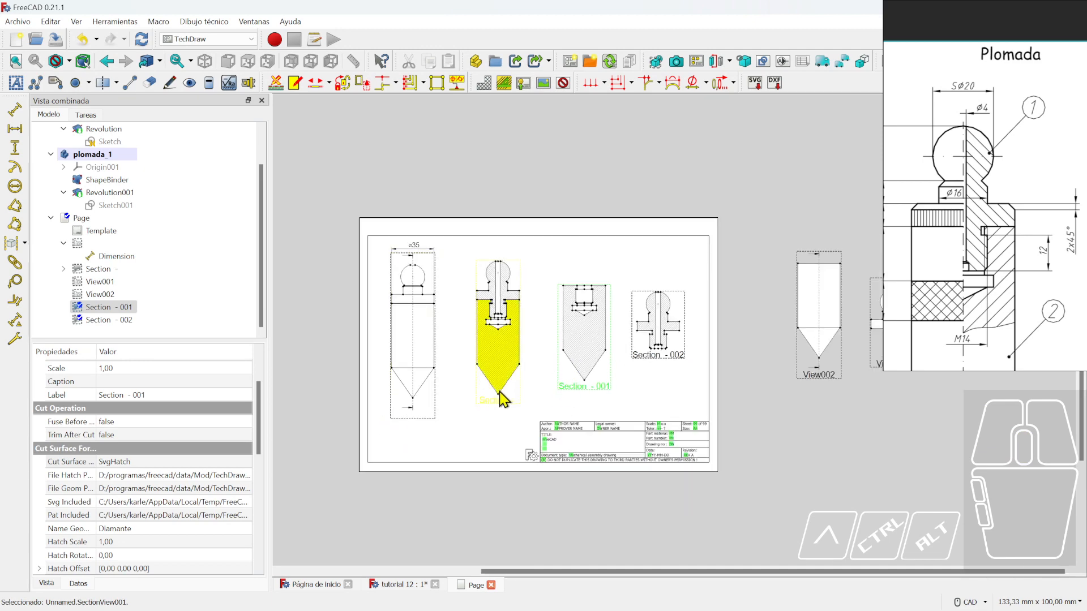
scroll(427, 260, "up", 5)
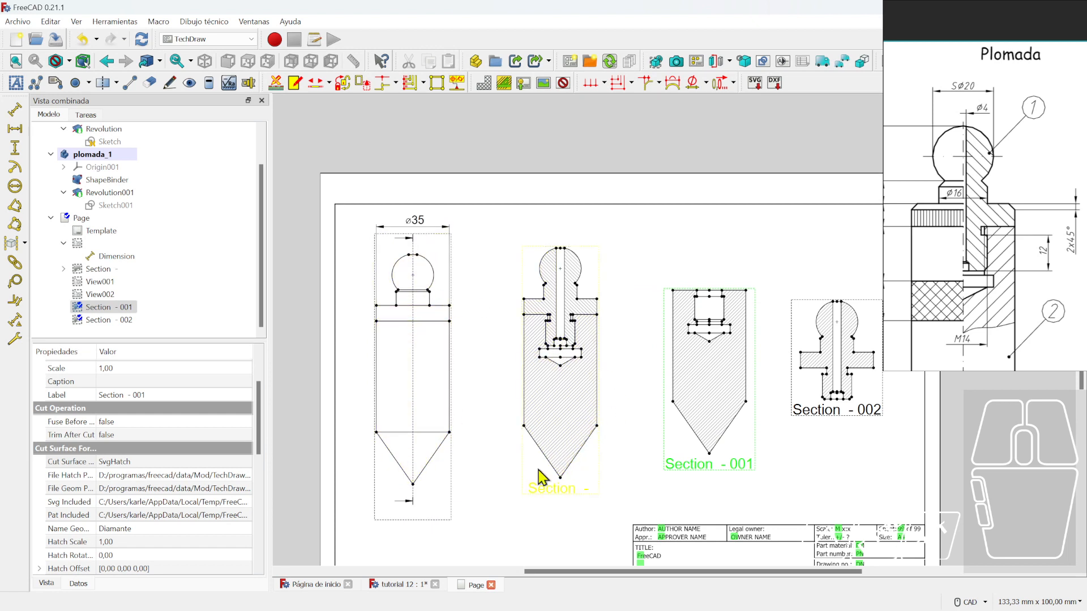
- Return to the tutorial 12 3D model tab and recenter the plumb bob in view
left_click(310, 586)
left_click(378, 585)
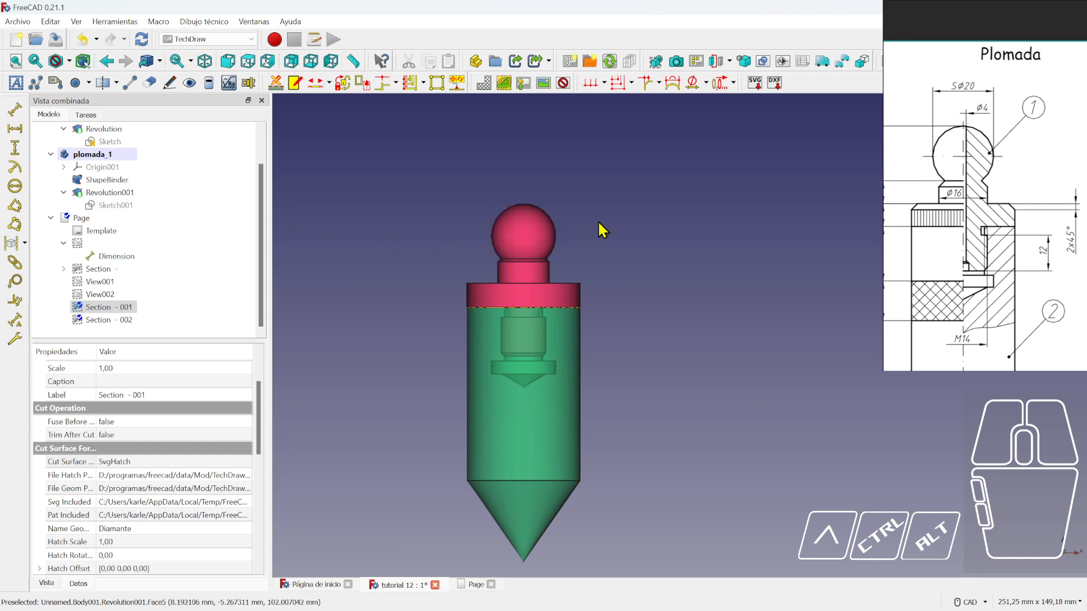
left_click(795, 197)
middle_click_drag(624, 301, 598, 239)
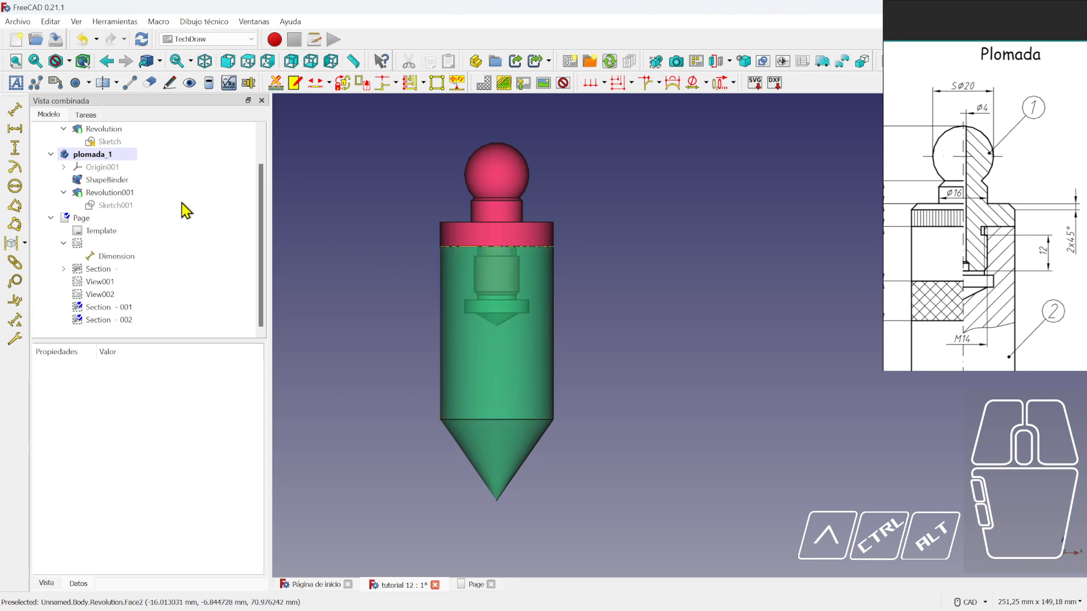
scroll(186, 211, "up", 3)
- Collapse plomada_2, plomada_1 and Page in the tree and view the plumb bob from the top
left_click(38, 129)
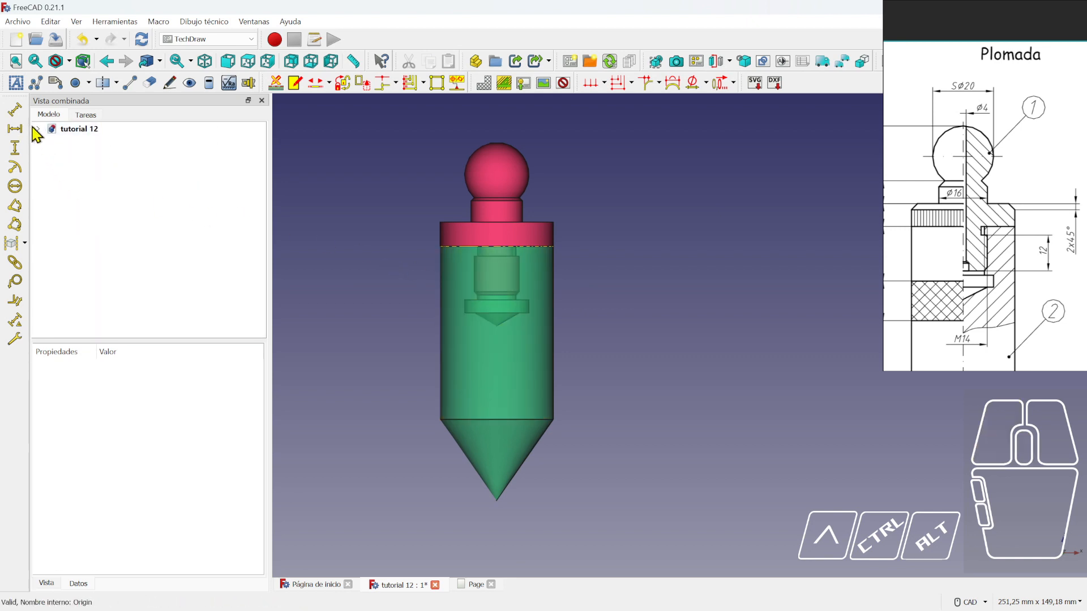
left_click(38, 129)
left_click(51, 141)
left_click(51, 154)
left_click(51, 167)
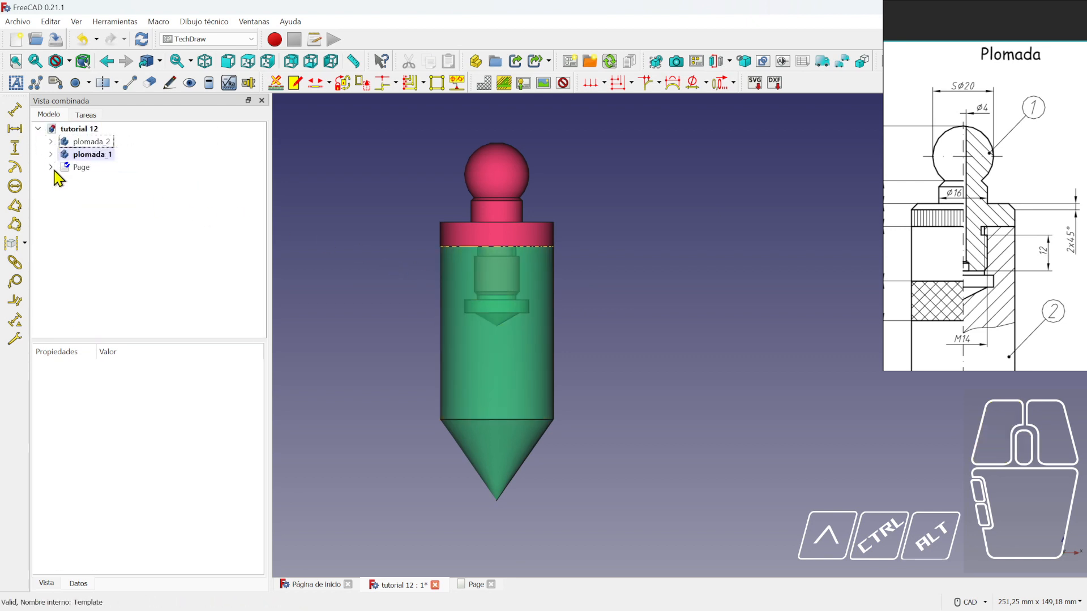
left_click(91, 154)
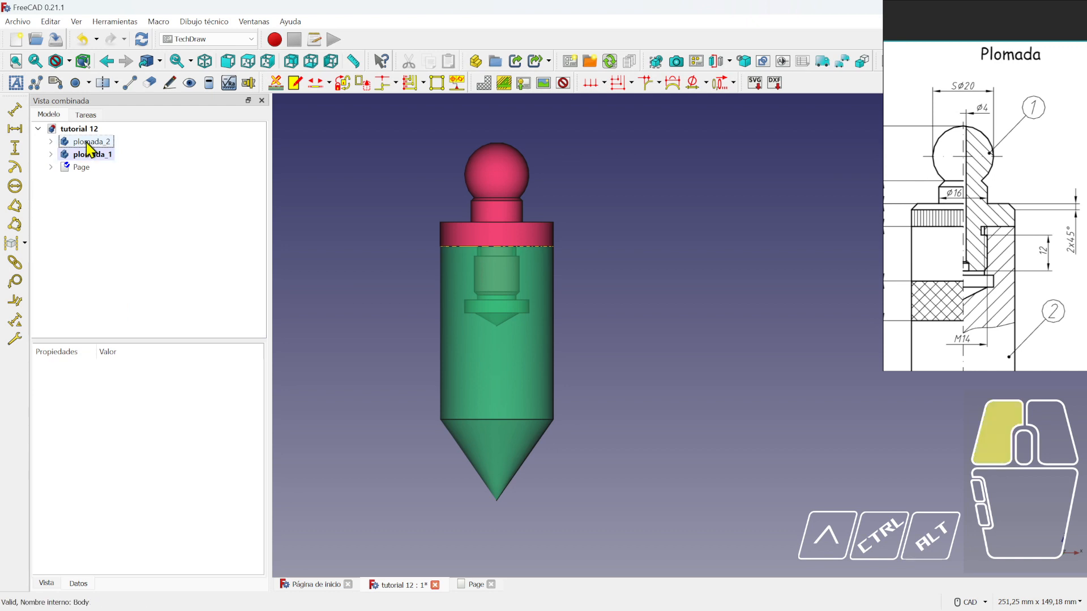
left_click(342, 180)
key("2")
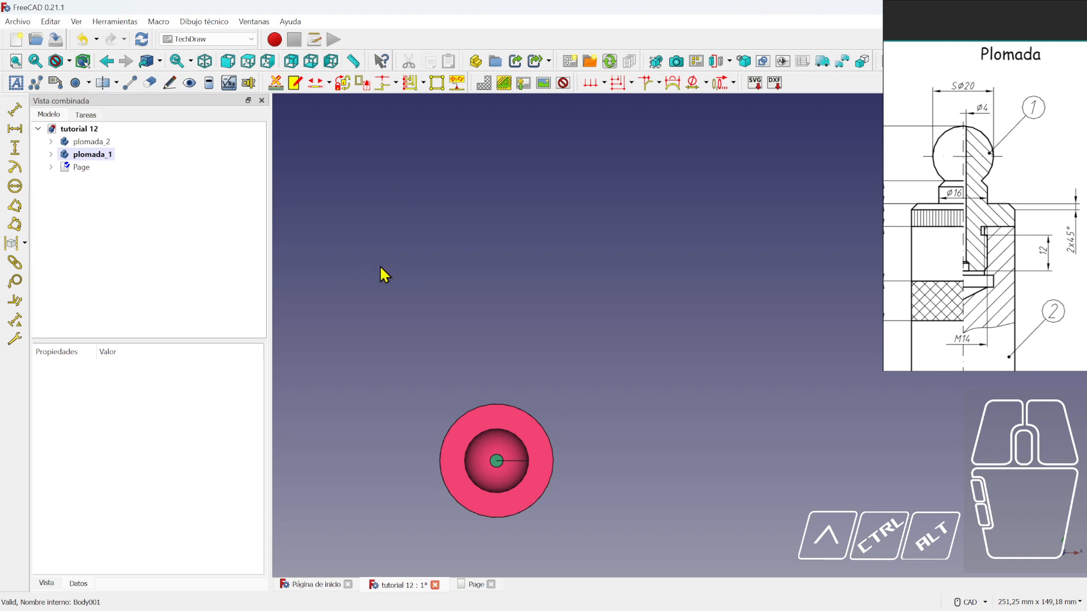
middle_click_drag(413, 280, 415, 193)
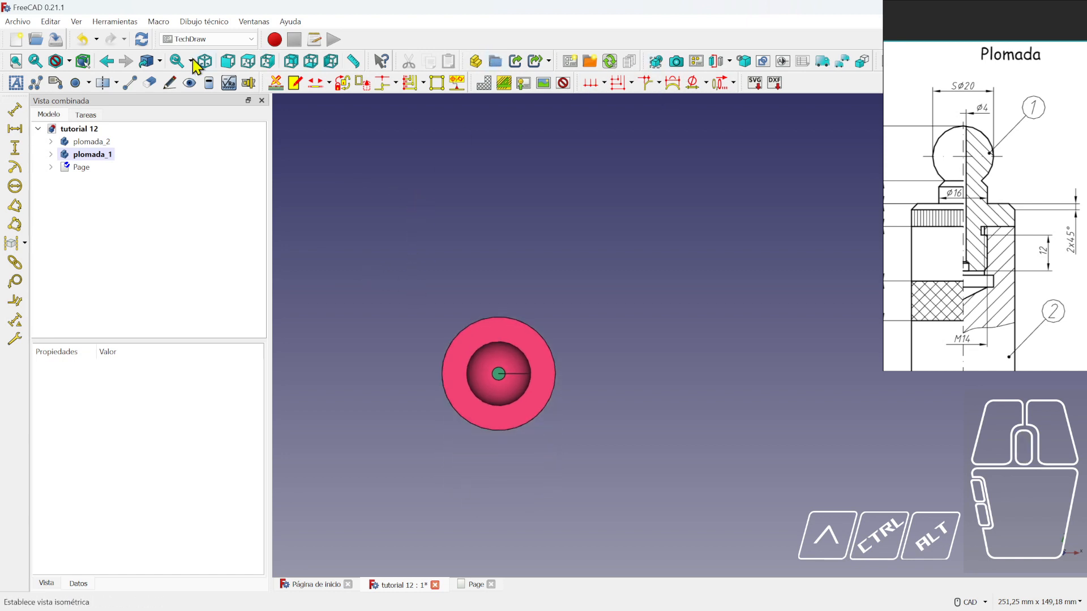
- Switch to Part Design and start a new sketch on the XY plane
left_click(207, 39)
left_click(214, 113)
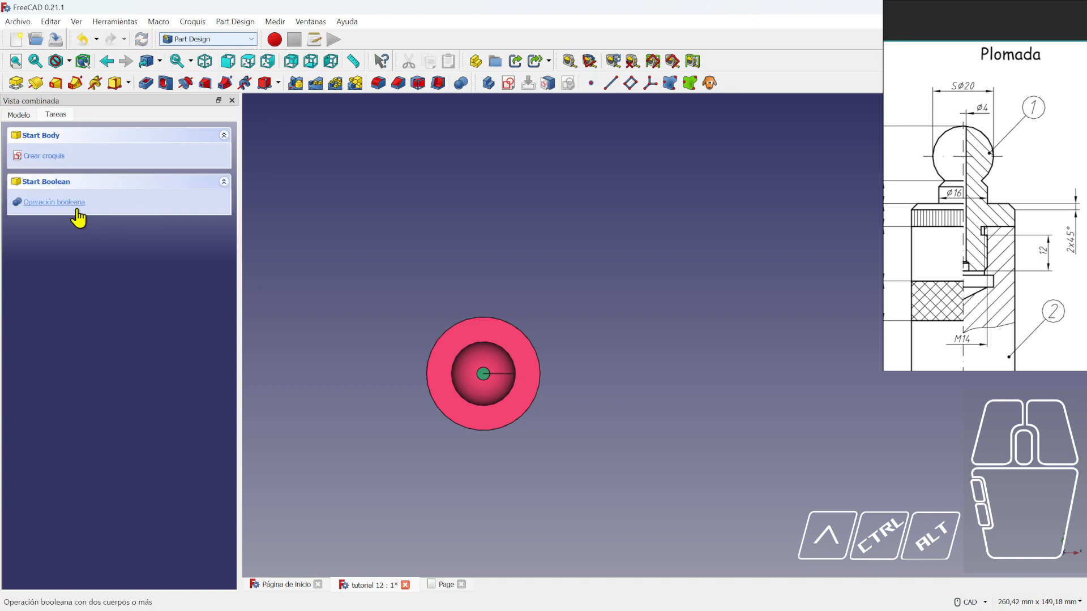
left_click(44, 156)
left_click(589, 343)
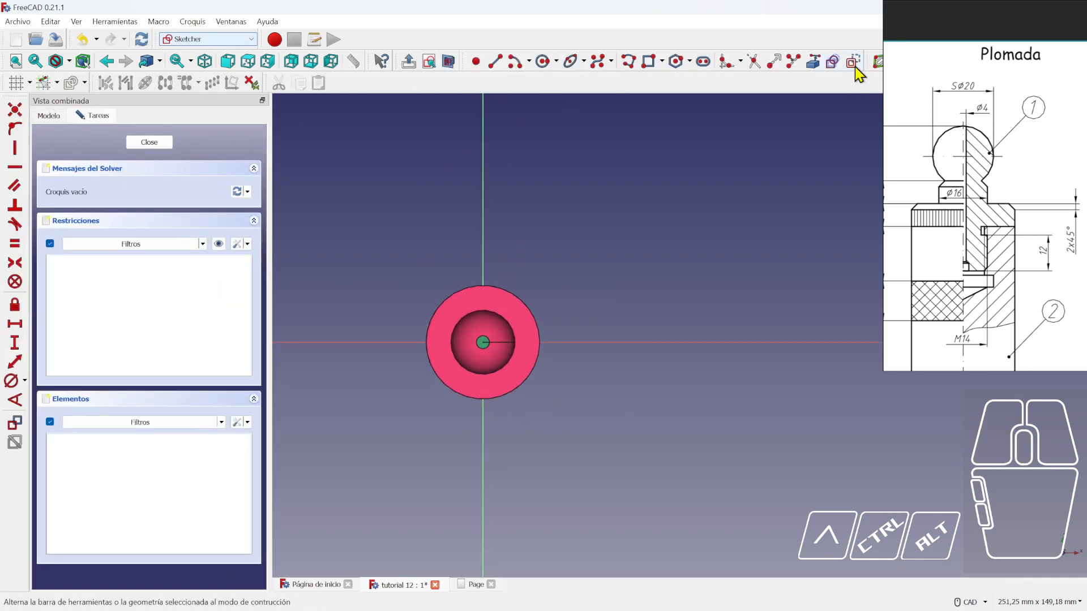
- Draw a rectangle from the origin down and to the right, then close the sketch
left_click(649, 61)
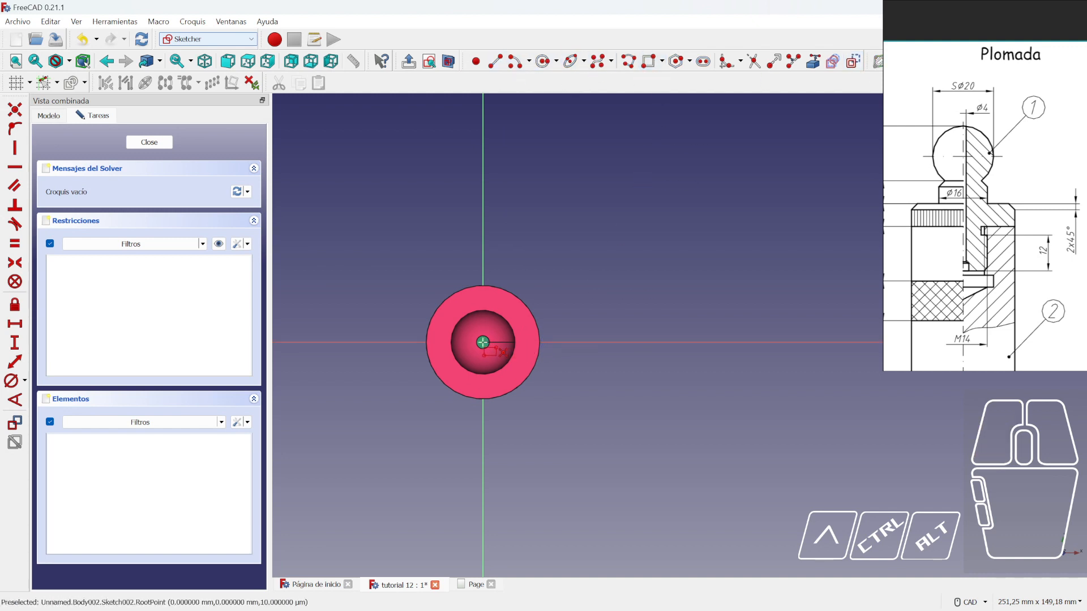
left_click(482, 342)
left_click(580, 443)
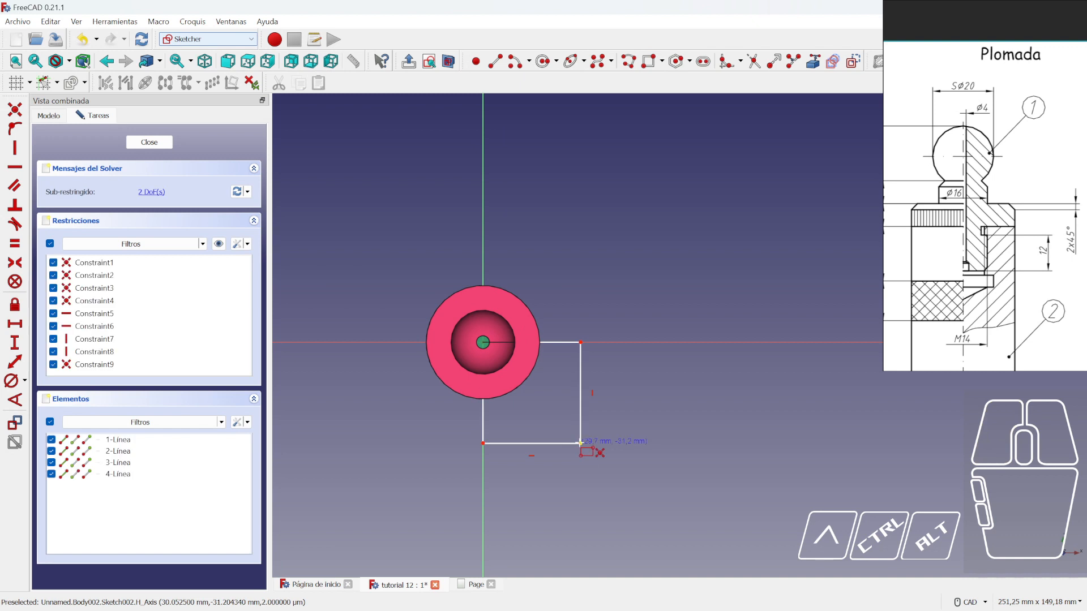
right_click(581, 444)
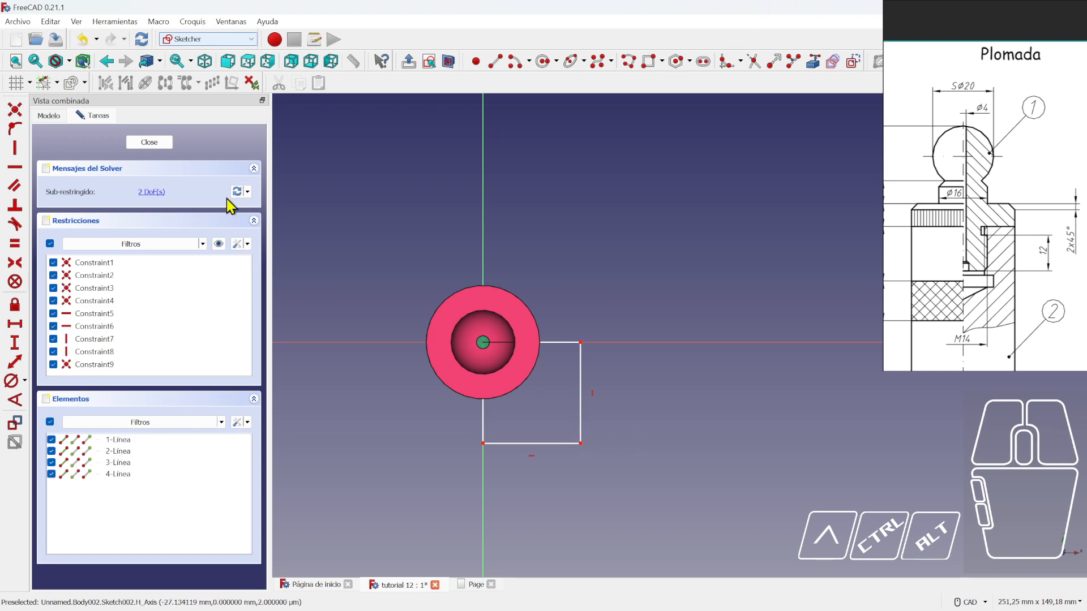
key("1")
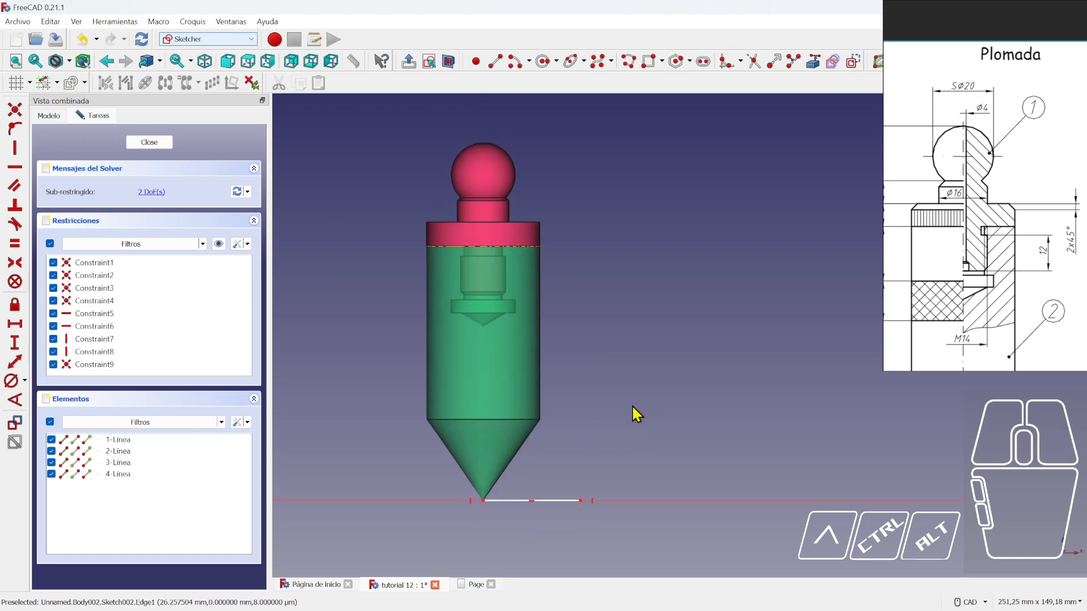
scroll(569, 191, "down", 2)
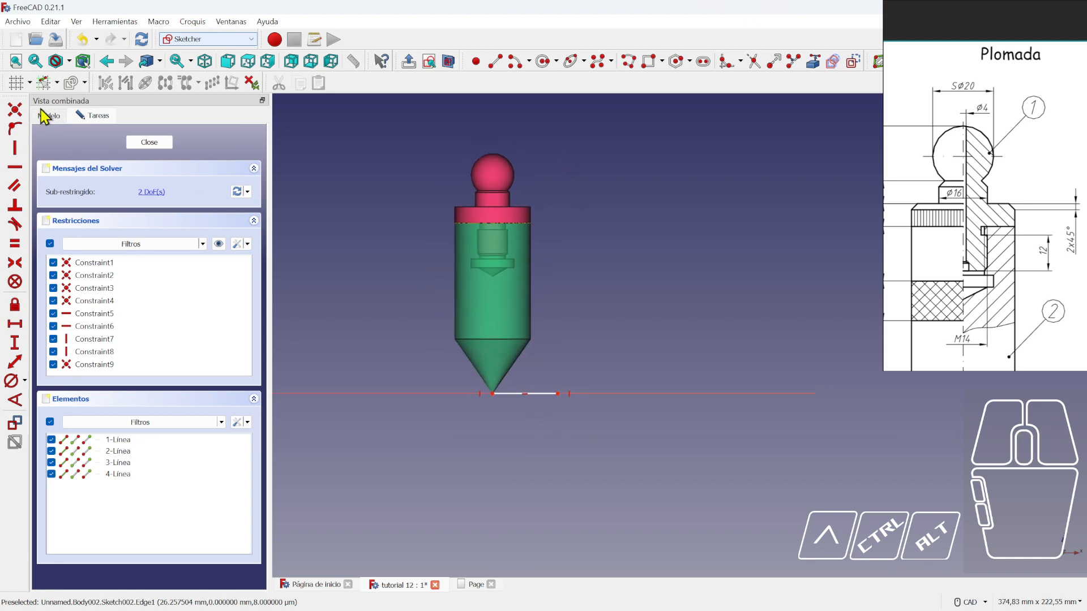
left_click(202, 43)
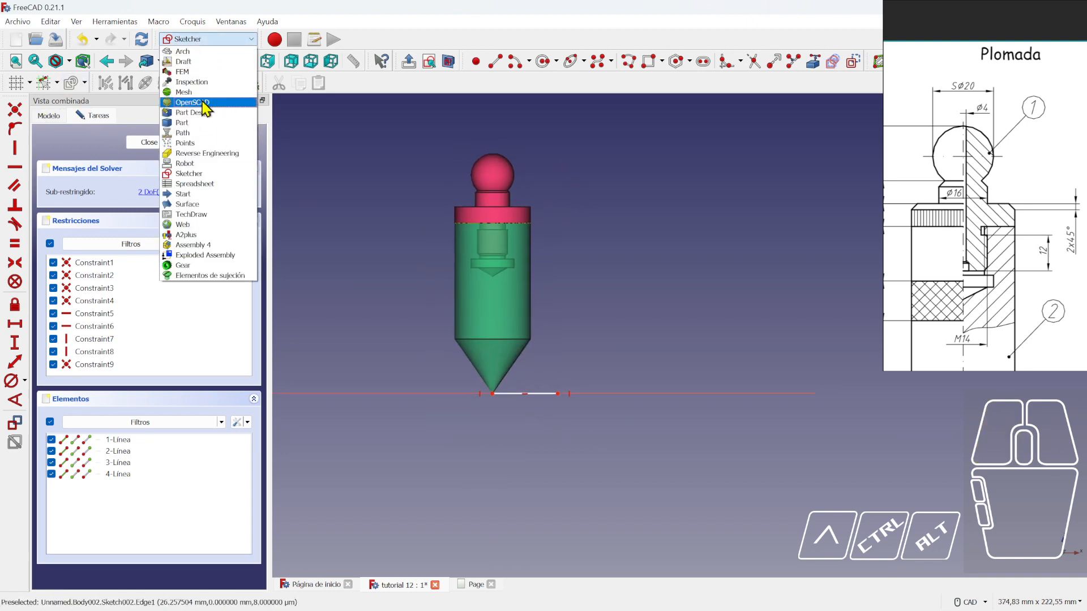
left_click(152, 142)
left_click(152, 143)
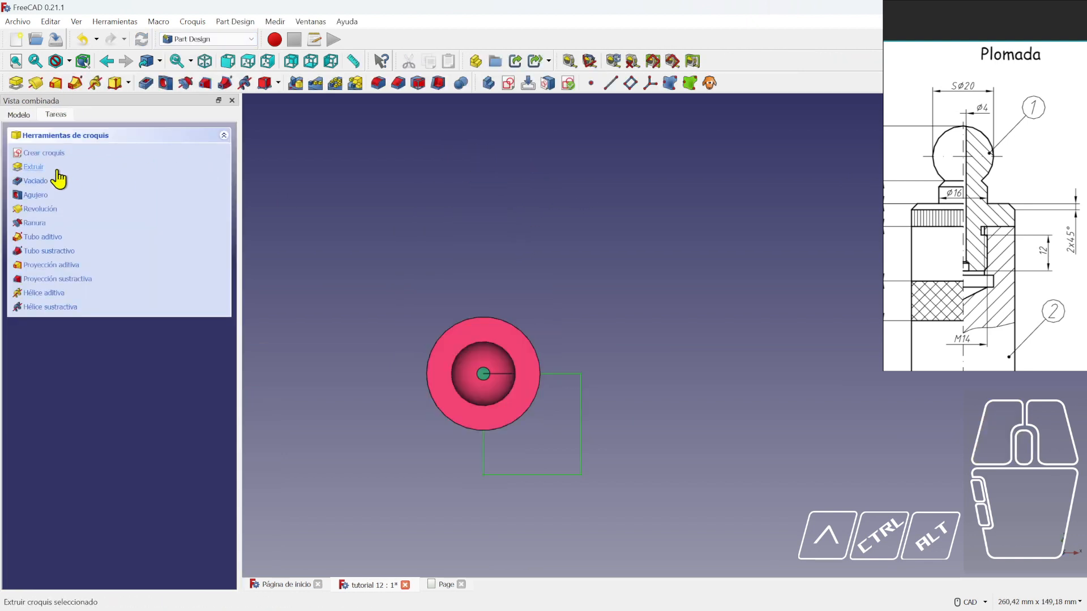
- Pad the square sketch, trying Up to last face before returning to a fixed-length pad
left_click(34, 167)
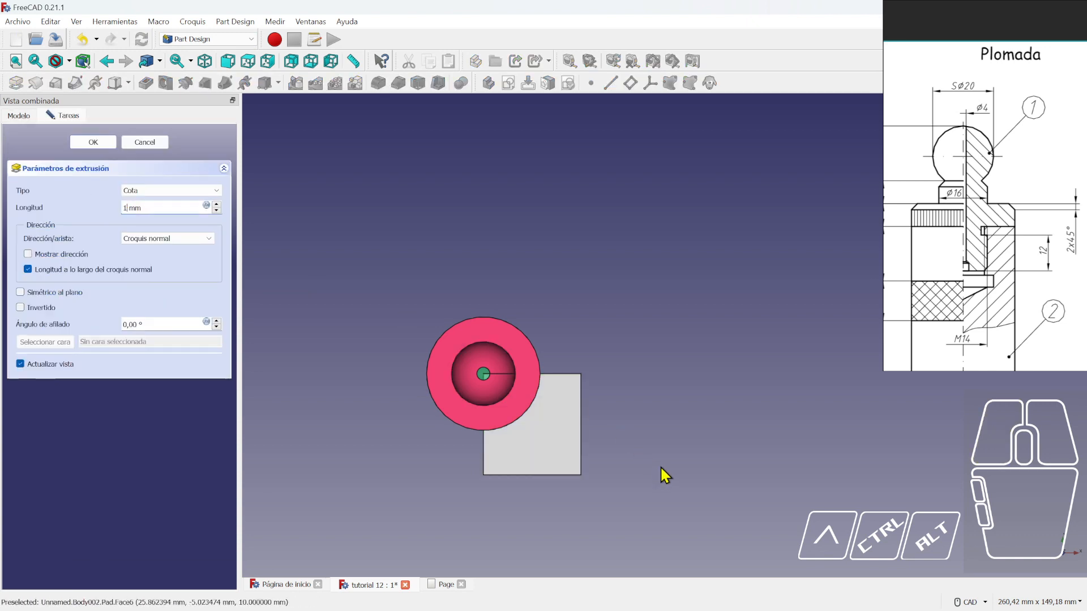
key("0")
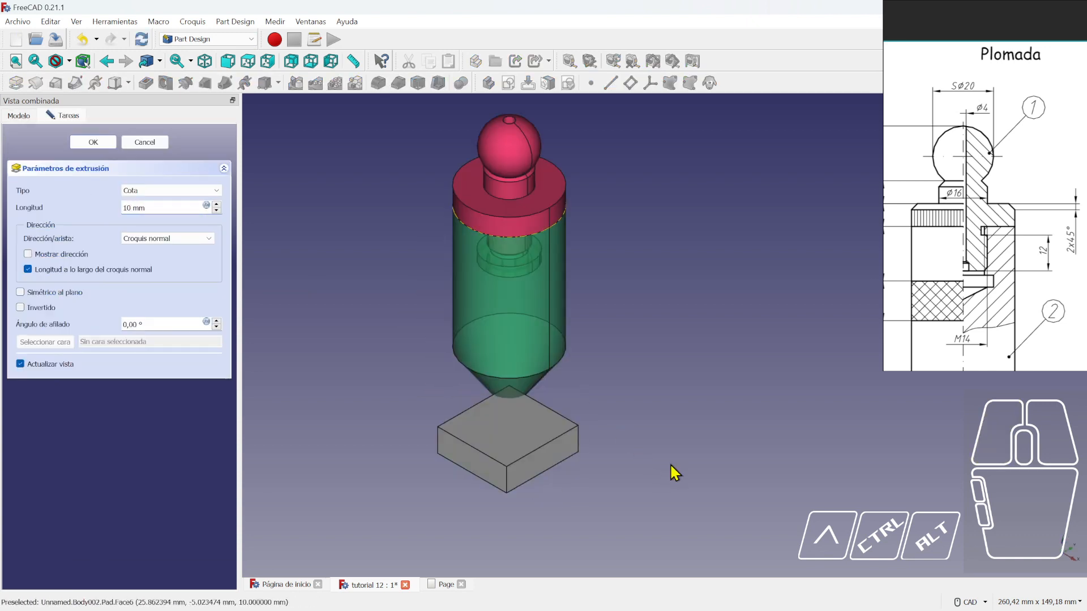
left_click(187, 191)
left_click(188, 193)
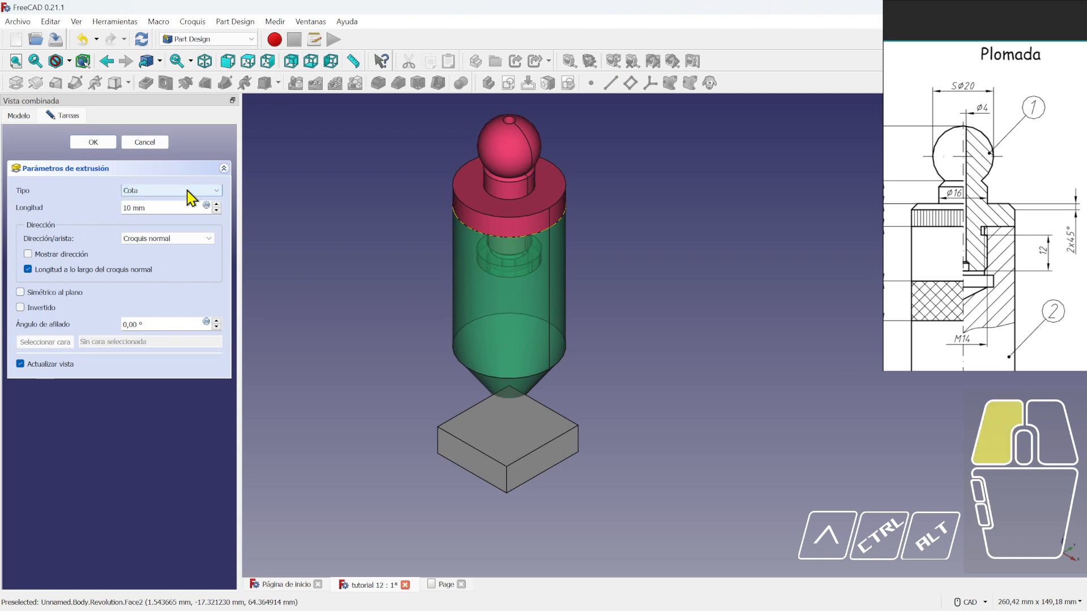
left_click(189, 192)
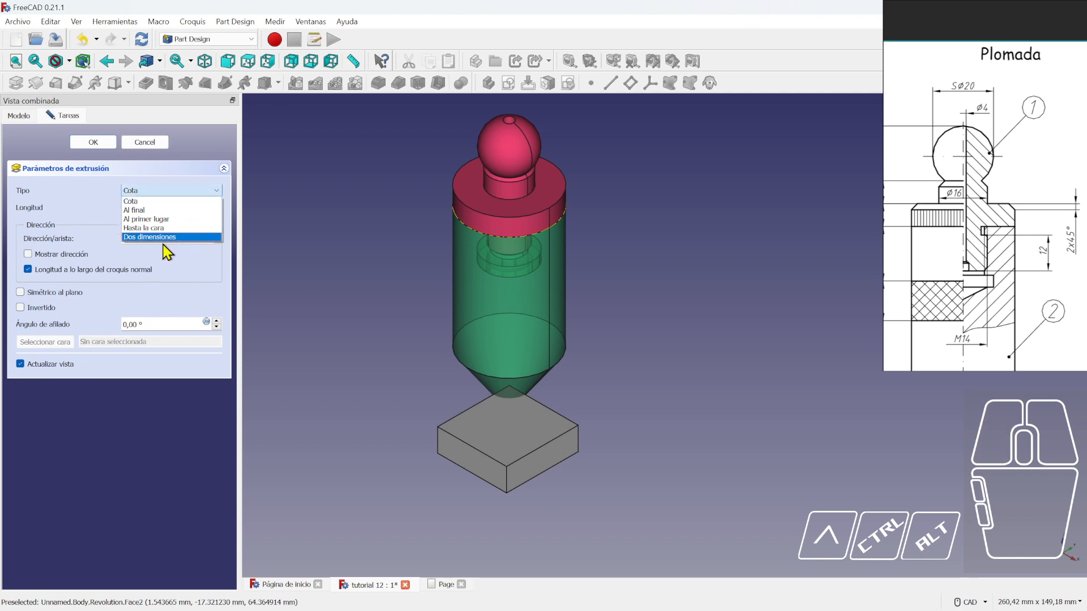
left_click(150, 209)
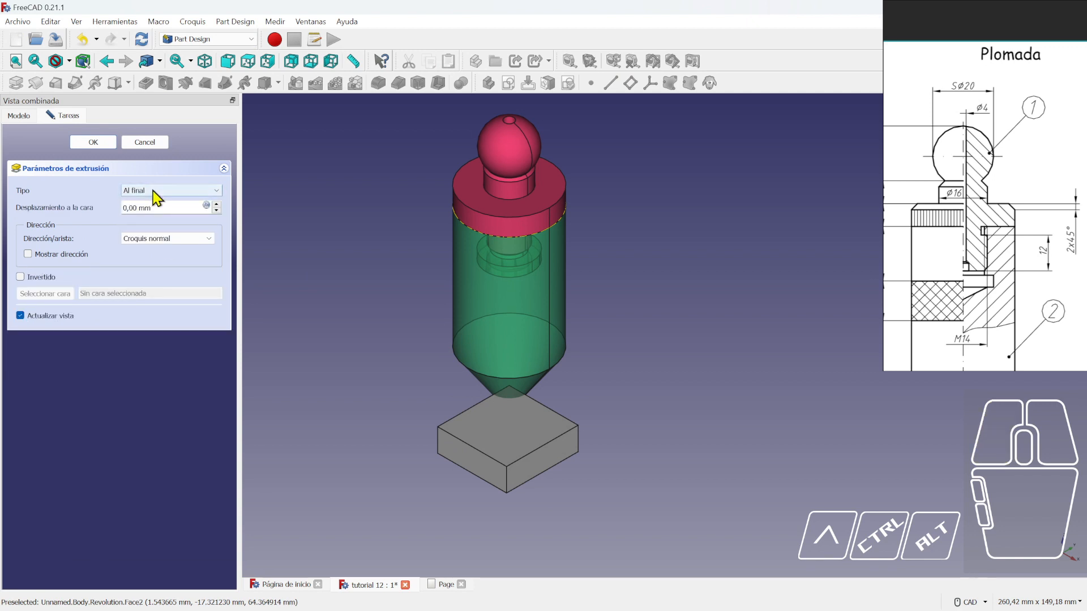
left_click(218, 204)
left_click(215, 204)
left_click(216, 205)
left_click(219, 205)
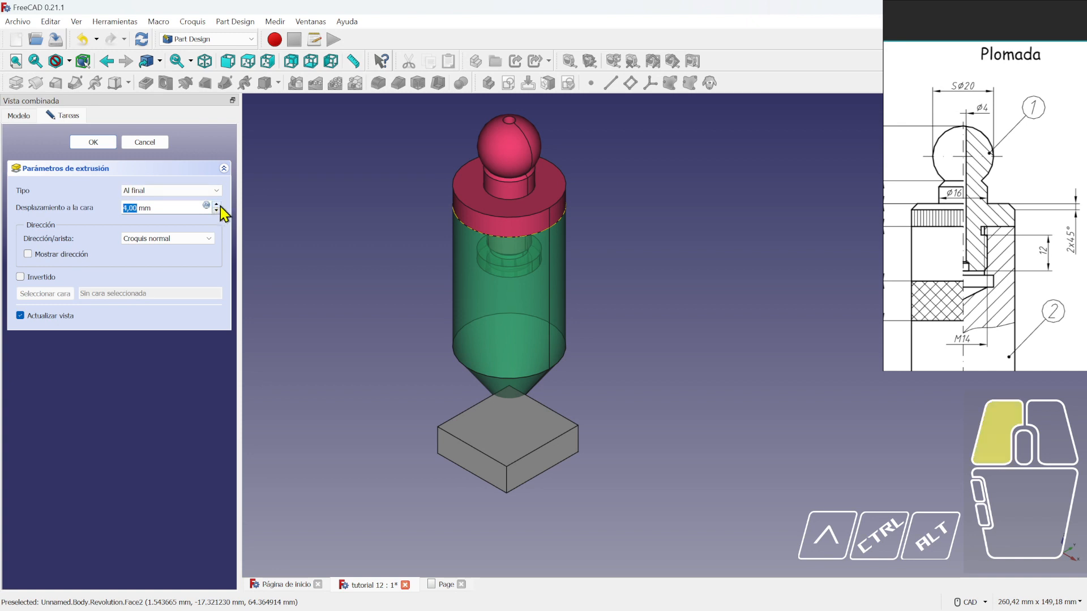
left_click(219, 205)
left_click(194, 193)
left_click(172, 203)
- Set the pad length to 120 mm and confirm the pad
left_click(217, 204)
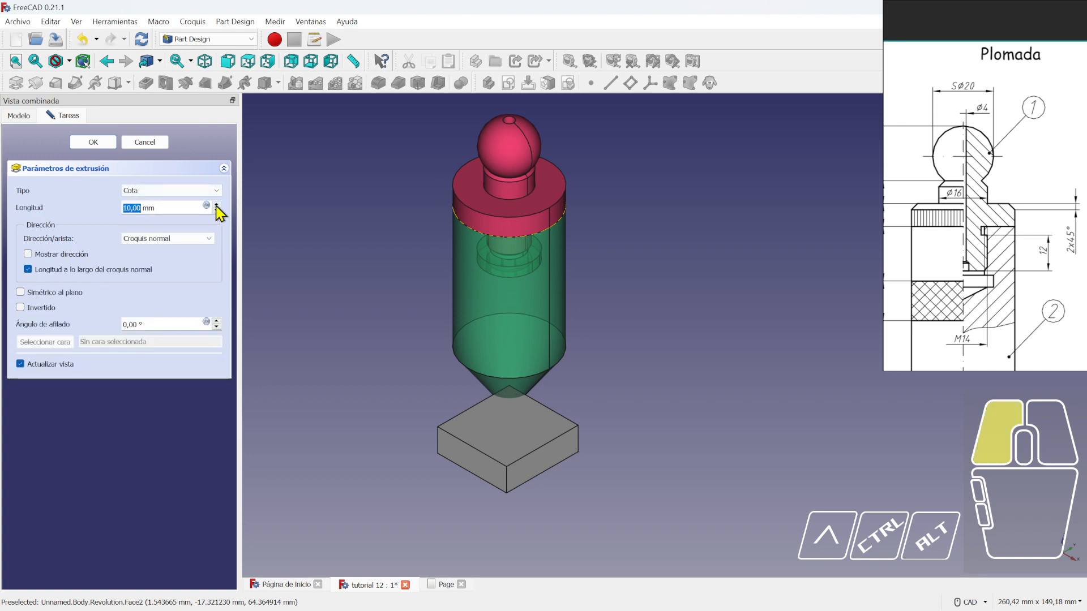
left_click(218, 204)
left_click(218, 204)
left_click(218, 206)
left_click(219, 205)
left_click(218, 206)
left_click(219, 205)
left_click(218, 205)
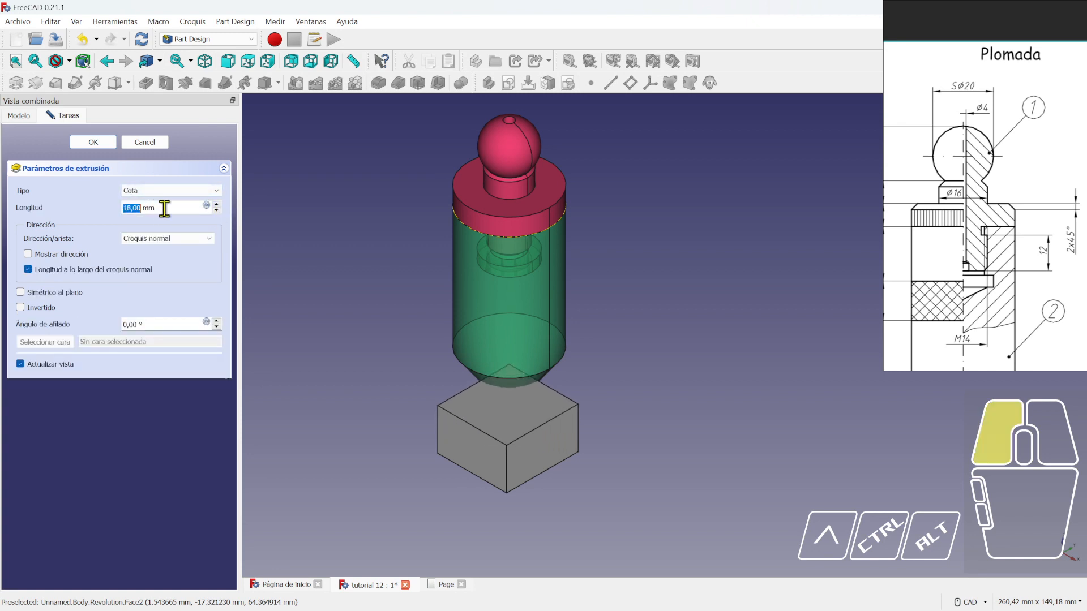
left_click_drag(165, 208, 96, 205)
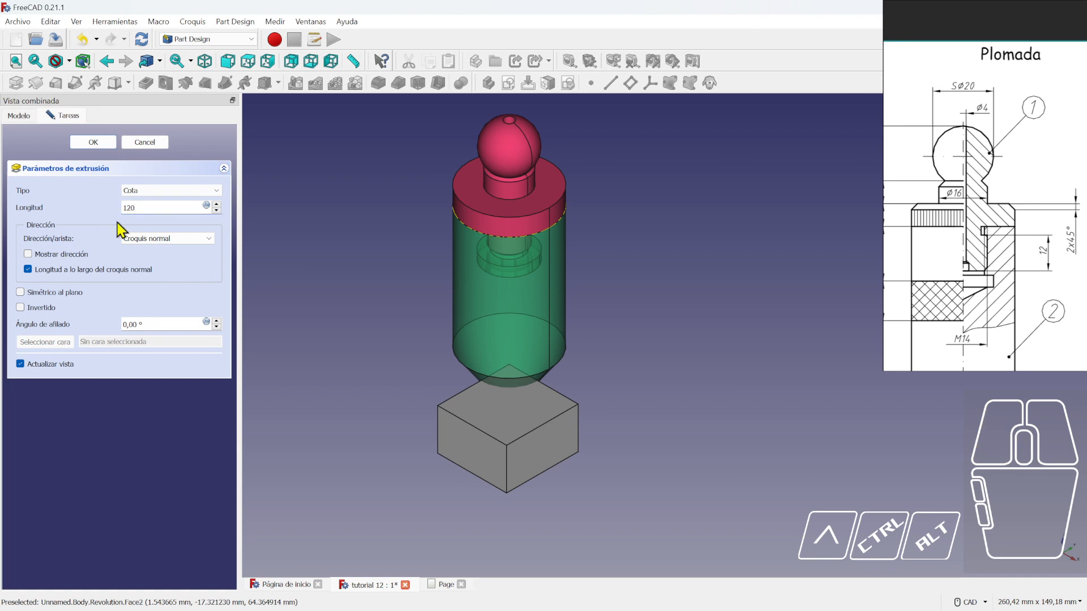
middle_click_drag(468, 296, 568, 322)
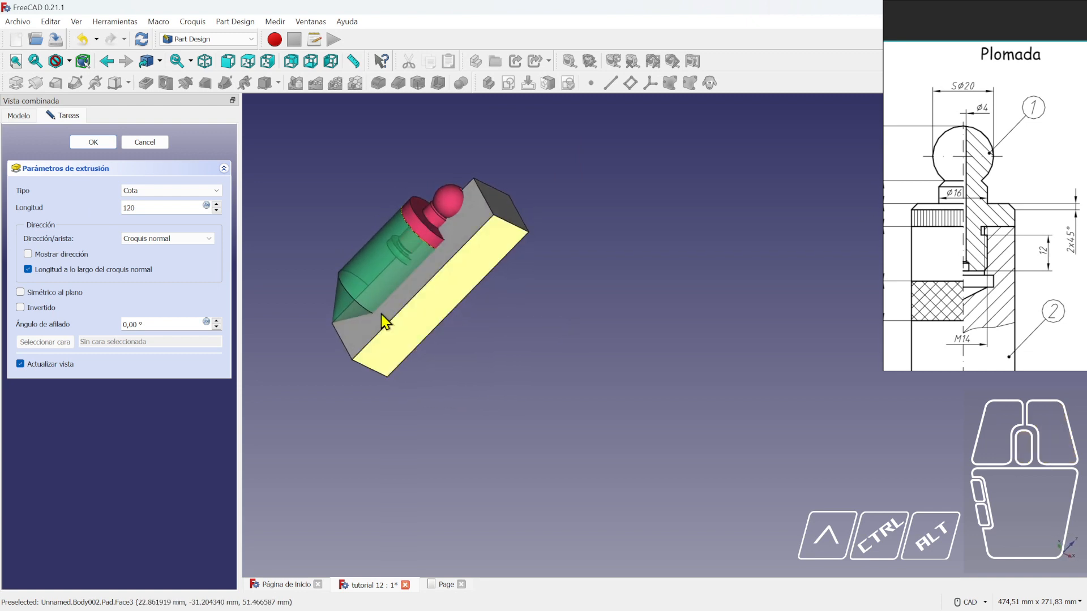
left_click(96, 142)
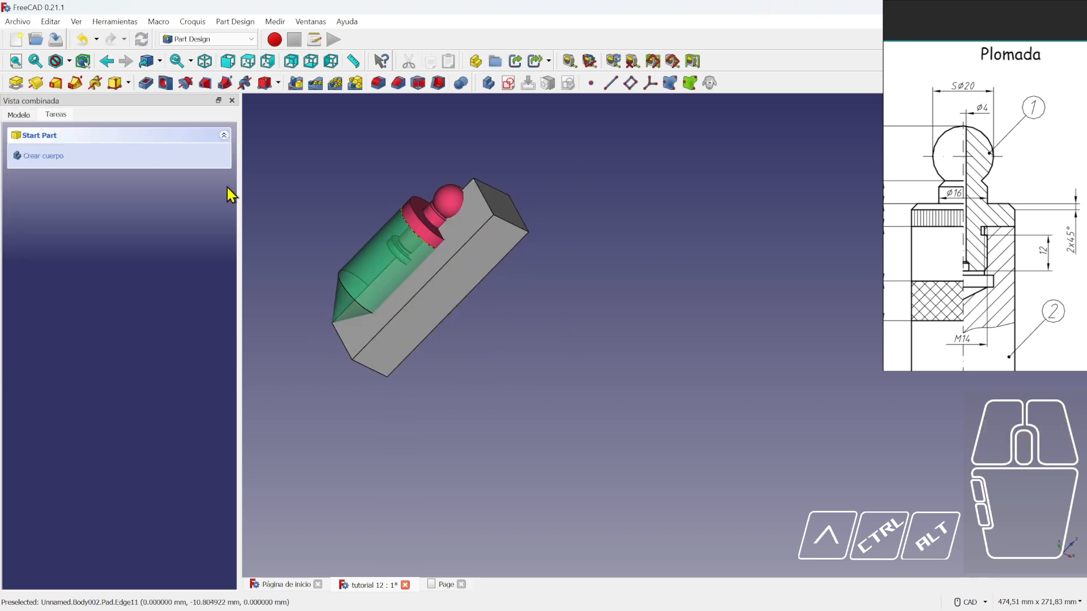
- Return to the isometric view, recenter the model and save the document
key("0")
middle_click_drag(718, 351, 699, 370)
scroll(598, 353, "up", 1)
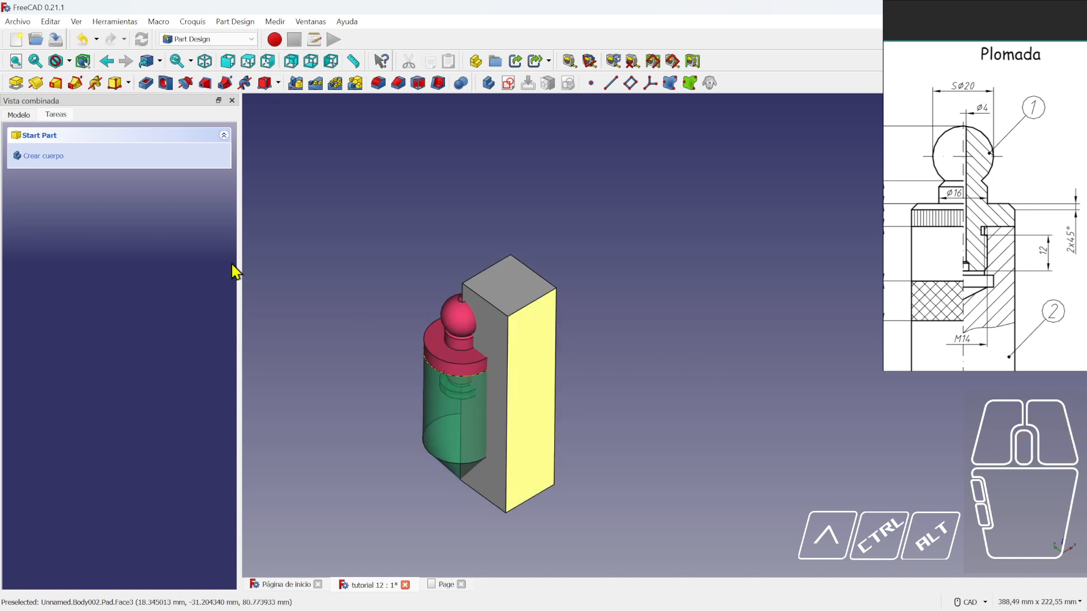
left_click(19, 115)
left_click(53, 40)
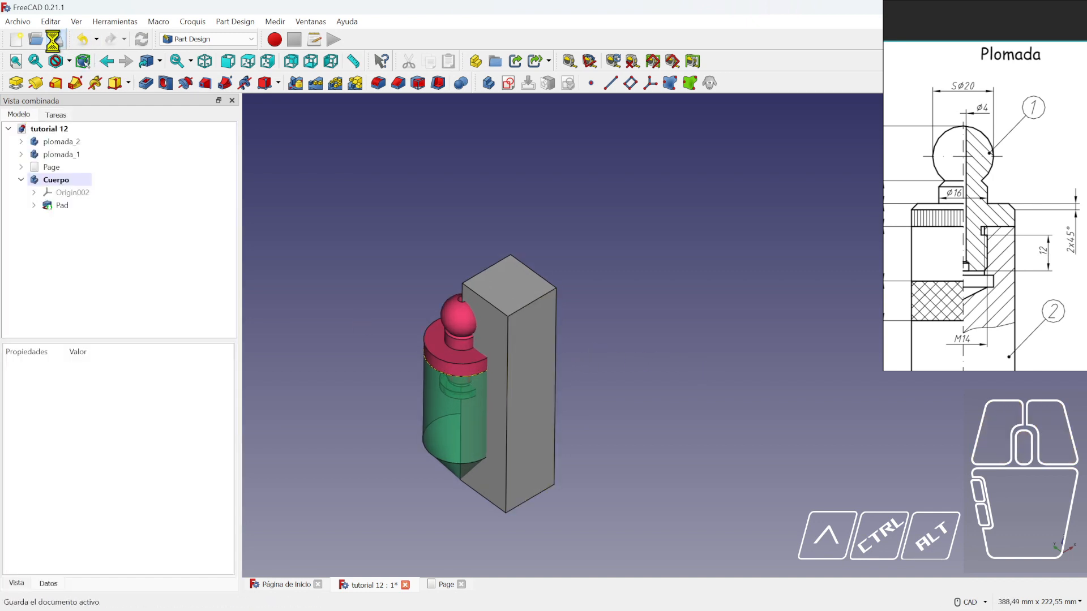
- Rename the Cuerpo body to 'corte'
left_click(22, 180)
left_click(58, 181)
left_click(57, 181)
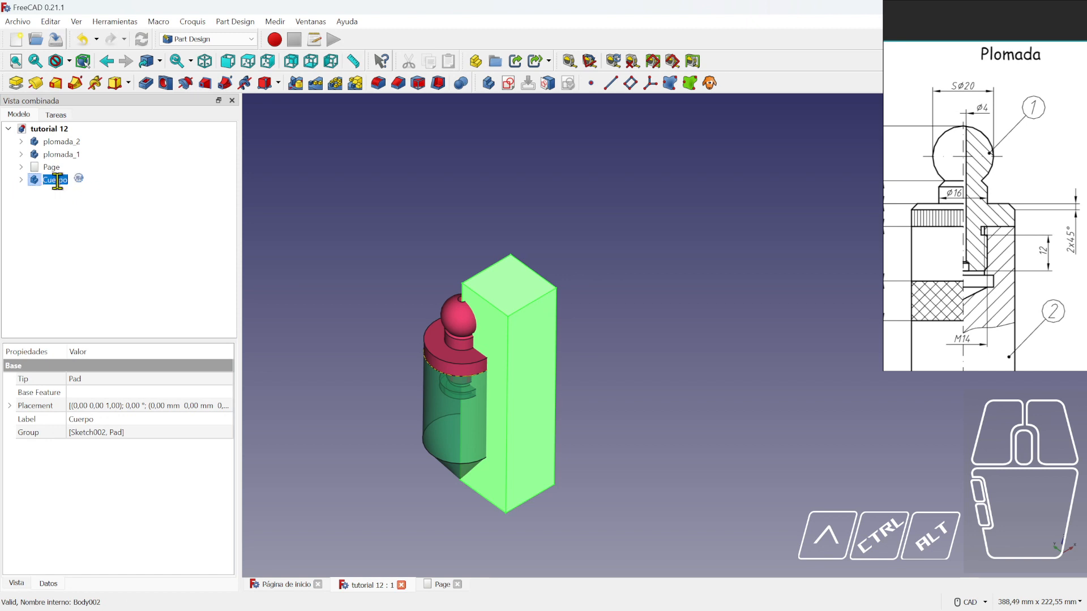
type("corte")
key("Return")
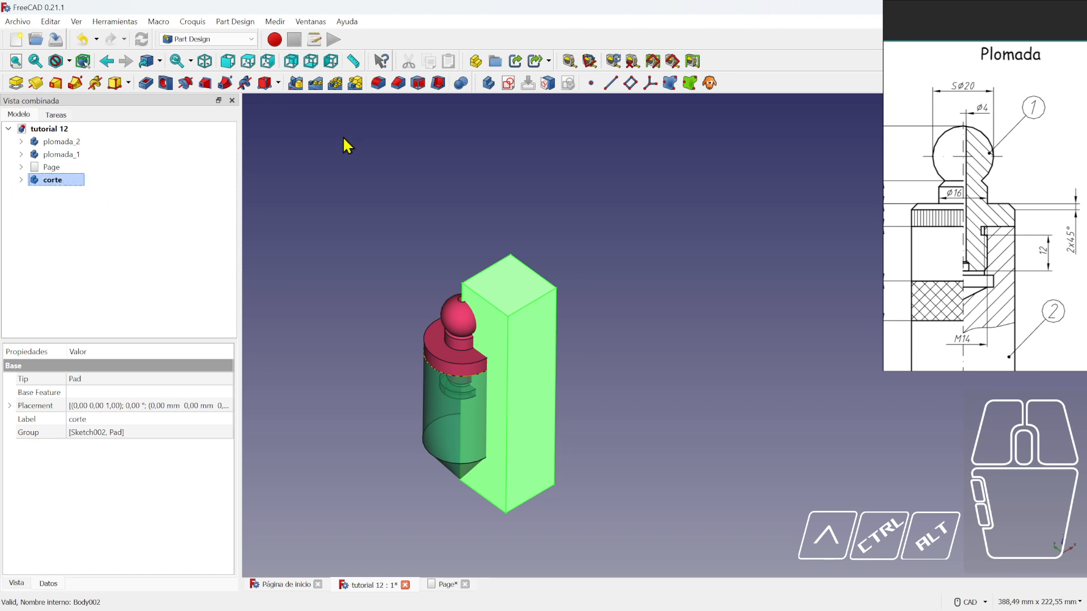
left_click(226, 39)
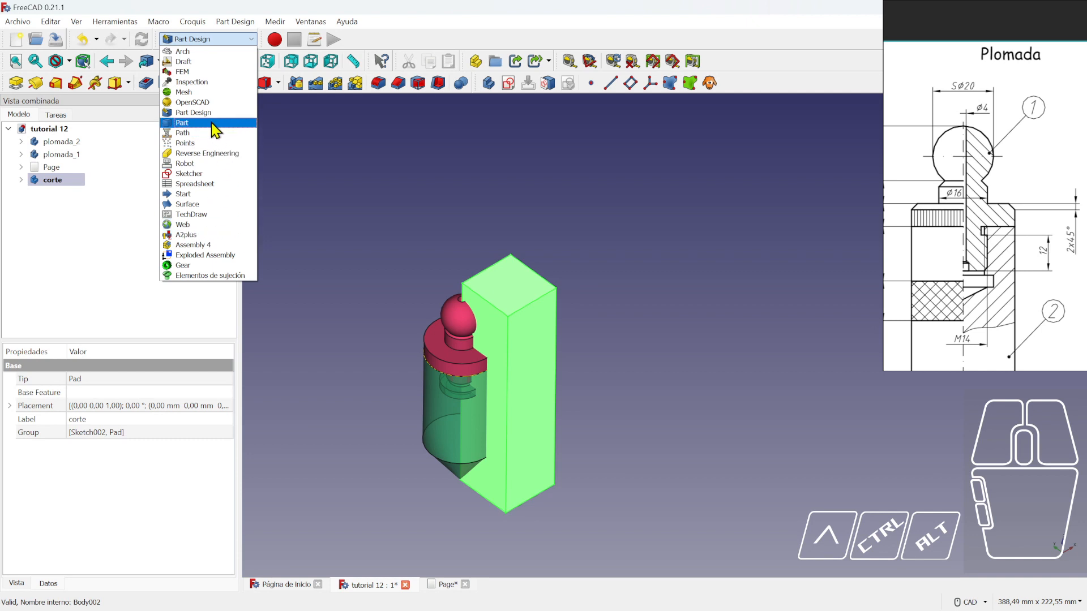
- In Part, try Slice apart with nothing selected and dismiss the two-object warning
left_click(213, 124)
left_click(334, 135)
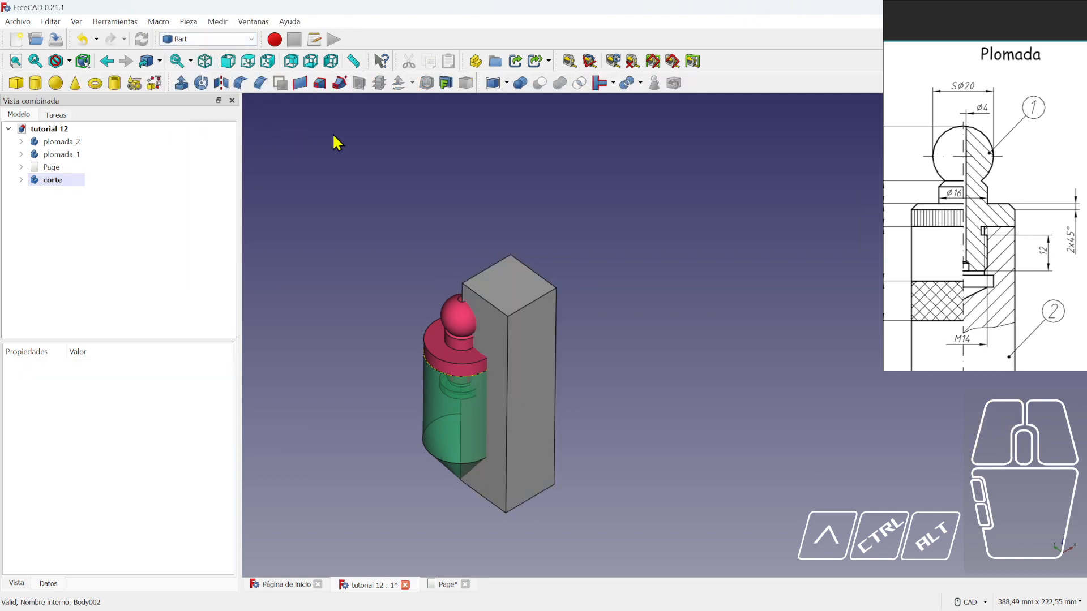
left_click(642, 84)
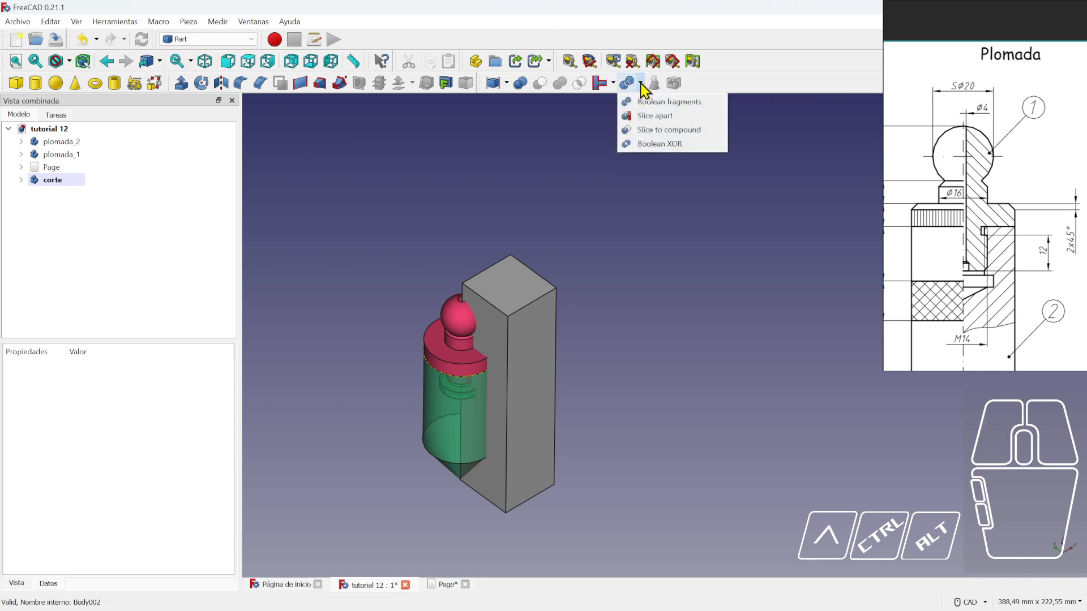
left_click(655, 116)
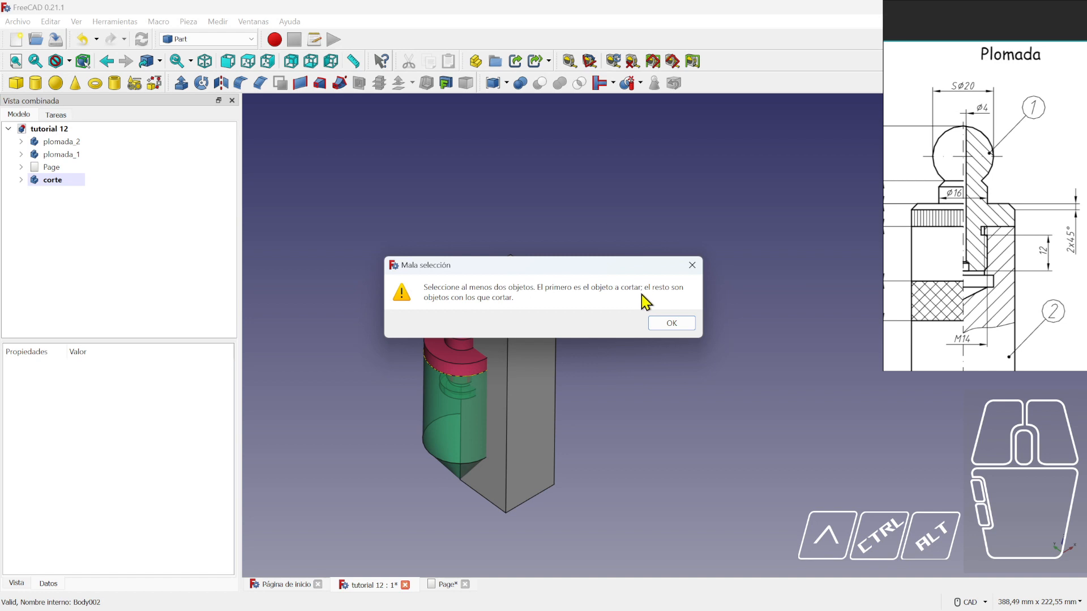
left_click(679, 326)
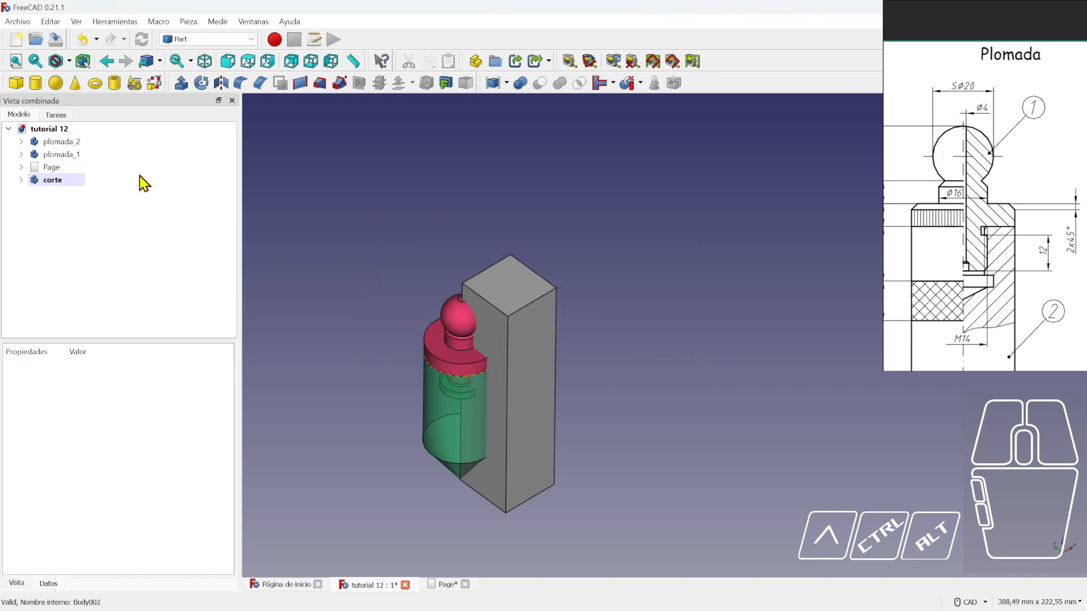
- Slice plomada_1 apart with the corte block and expand the resulting Exploded Slice tree
left_click(69, 159)
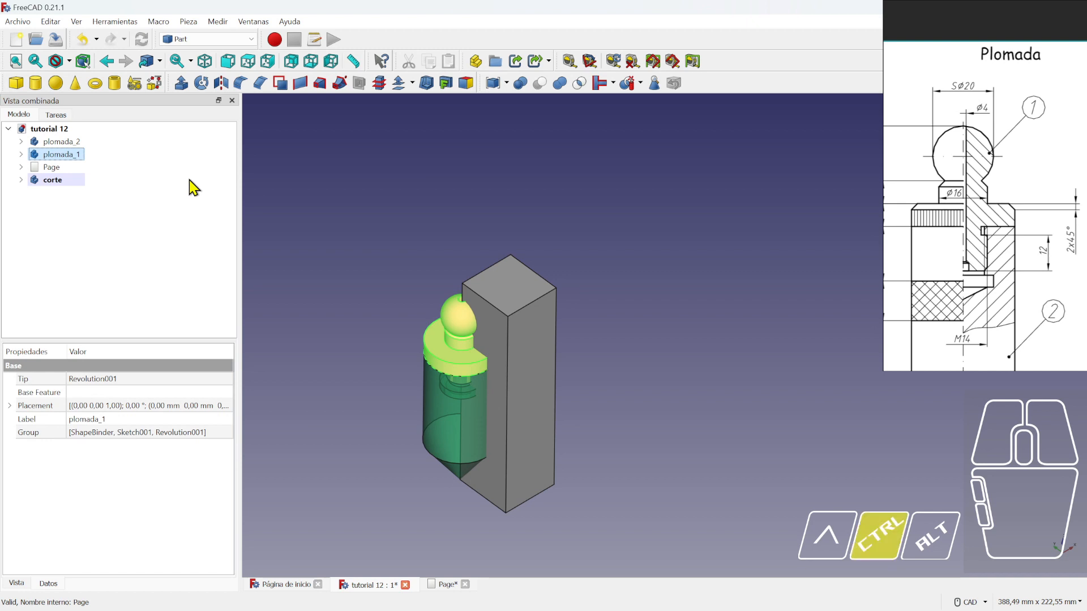
left_click(57, 182, "ctrl")
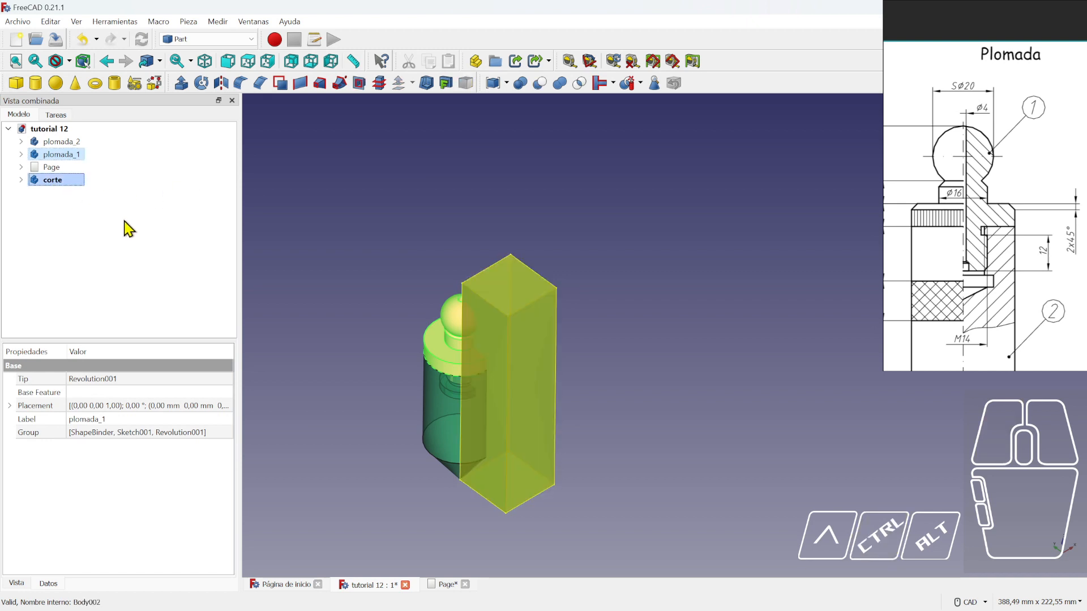
left_click(627, 83)
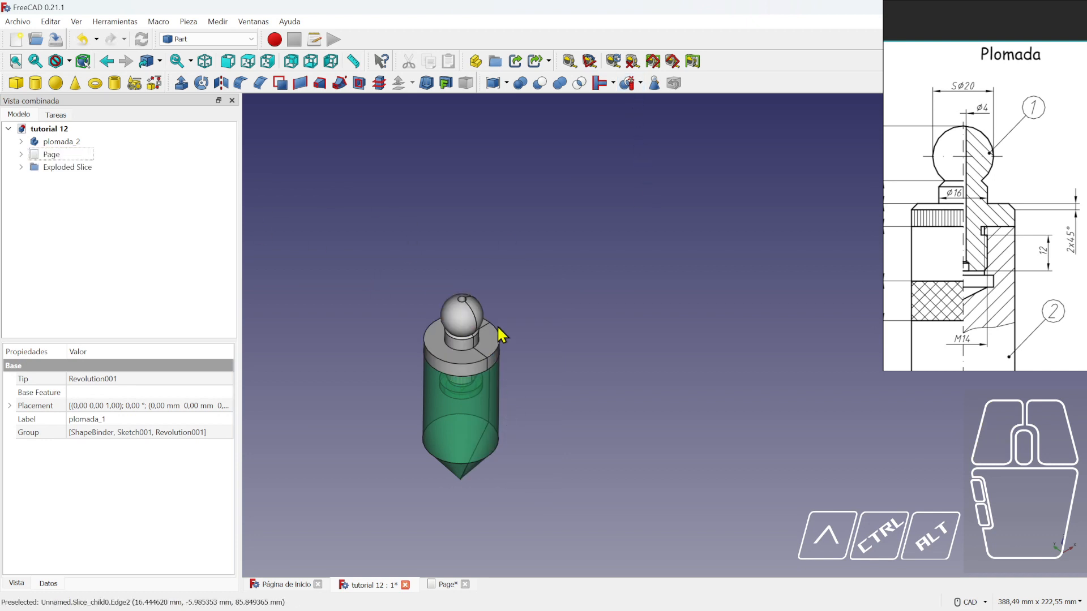
left_click(68, 167)
left_click(23, 168)
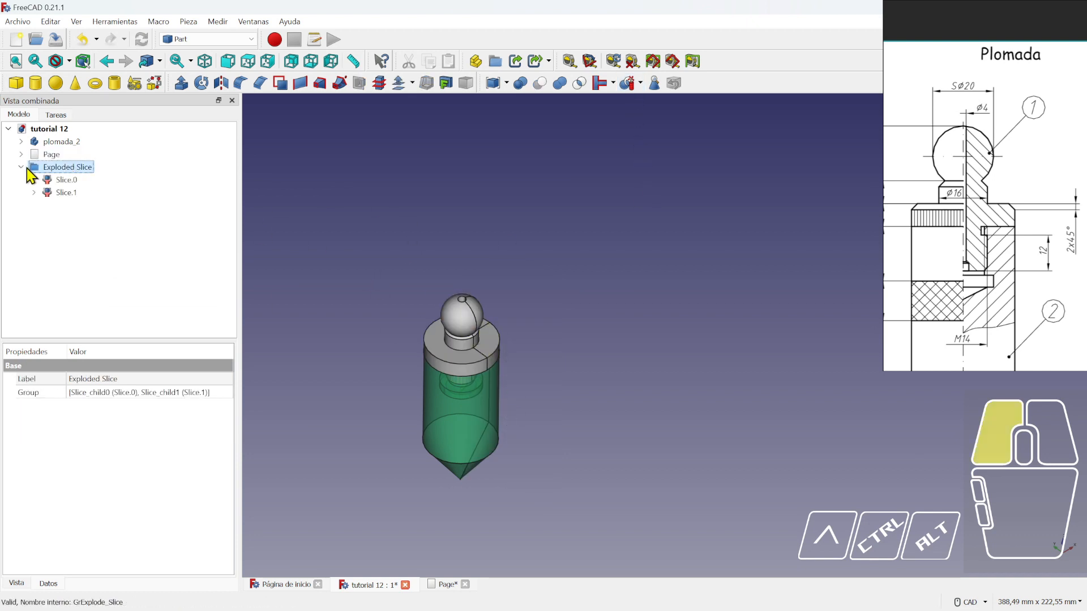
left_click(64, 180)
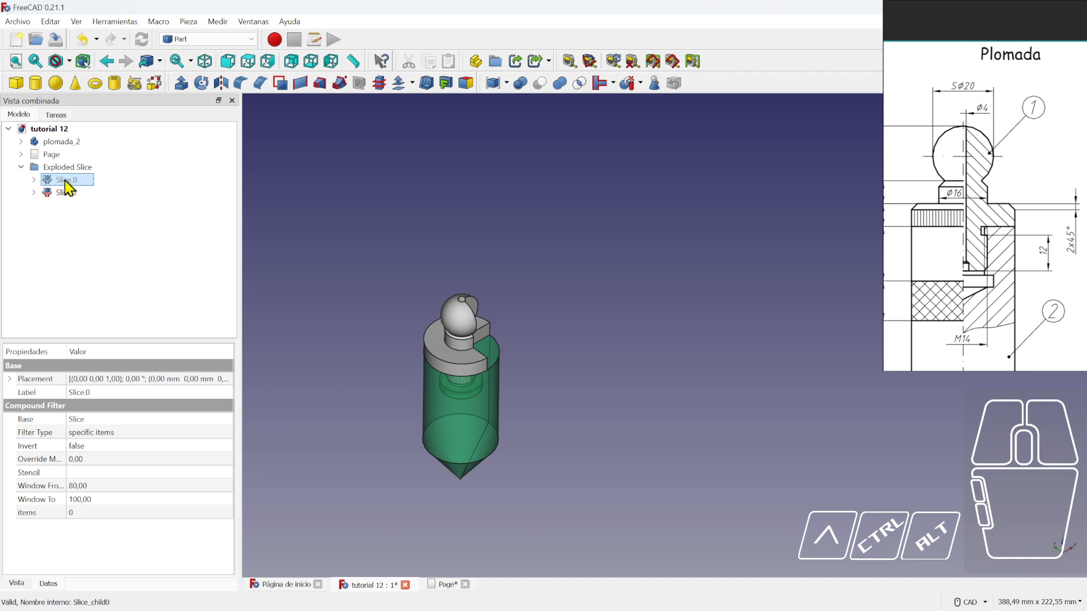
left_click(34, 193)
left_click(34, 180)
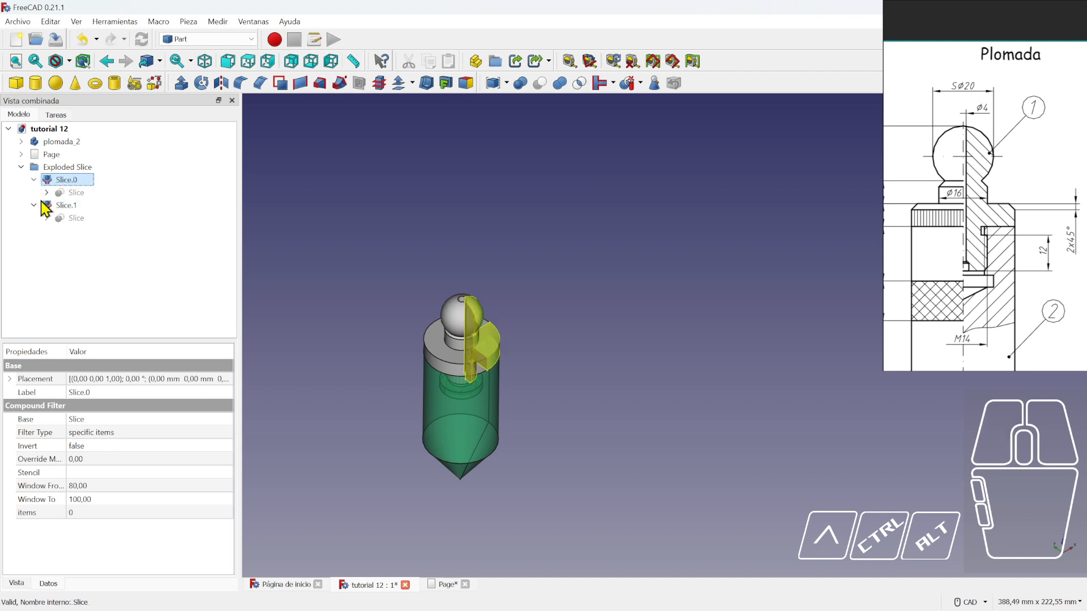
left_click(47, 193)
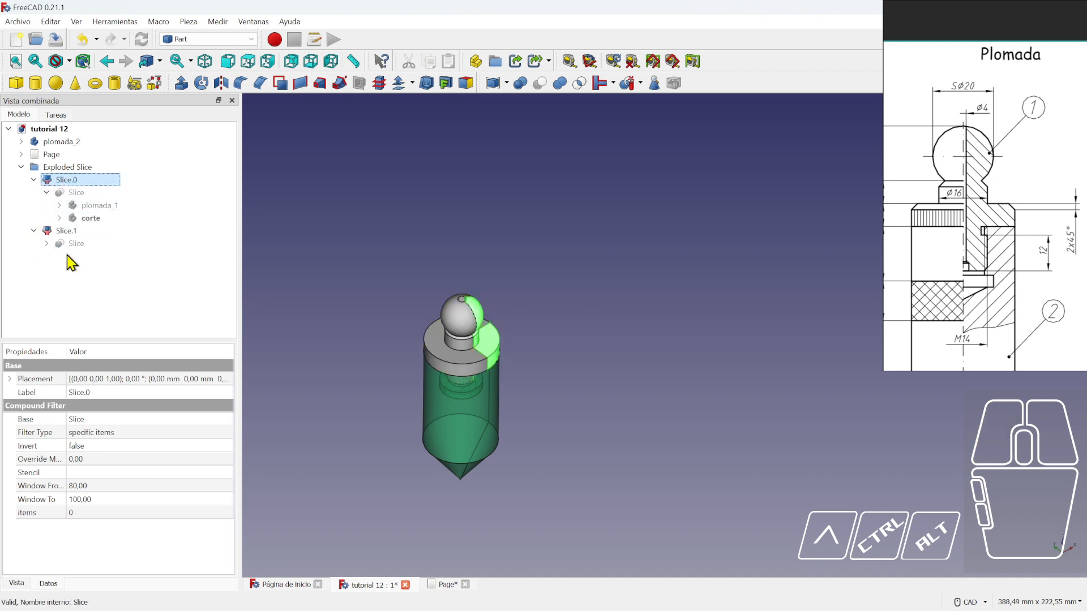
left_click(34, 231)
left_click(47, 243)
- Make the corte block under Slice.1 visible, then select plomada_2 together with corte
left_click(88, 269)
key("space")
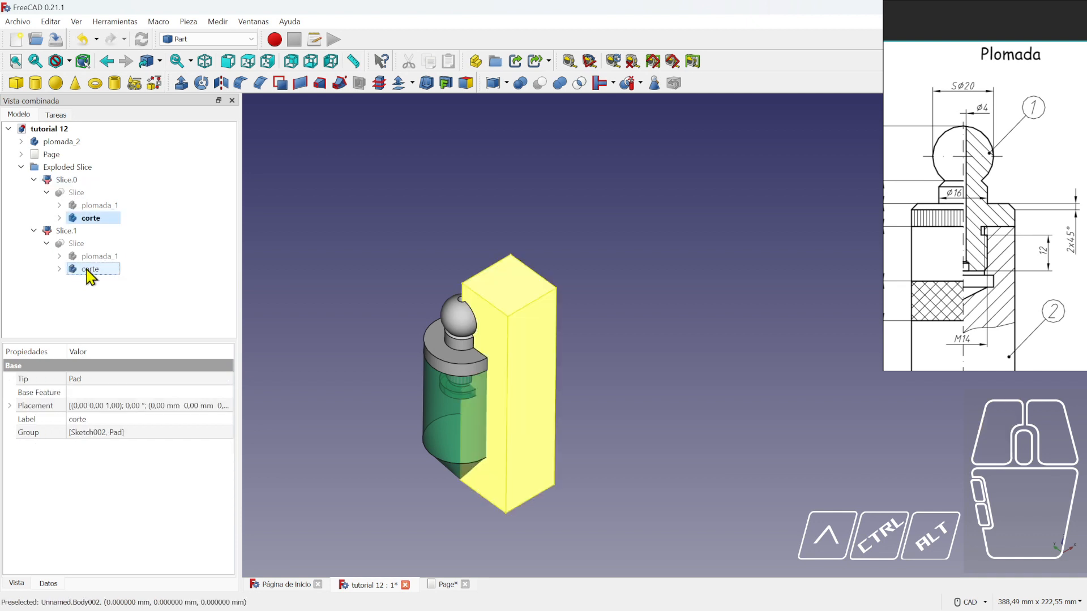
left_click(101, 272)
key("space")
left_click(197, 247)
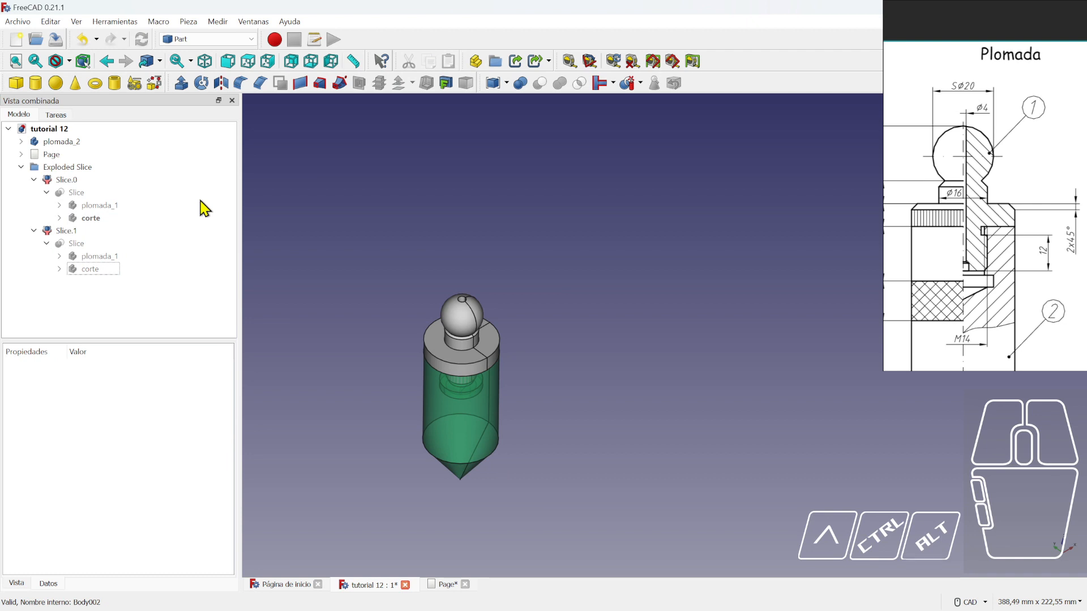
left_click(89, 269)
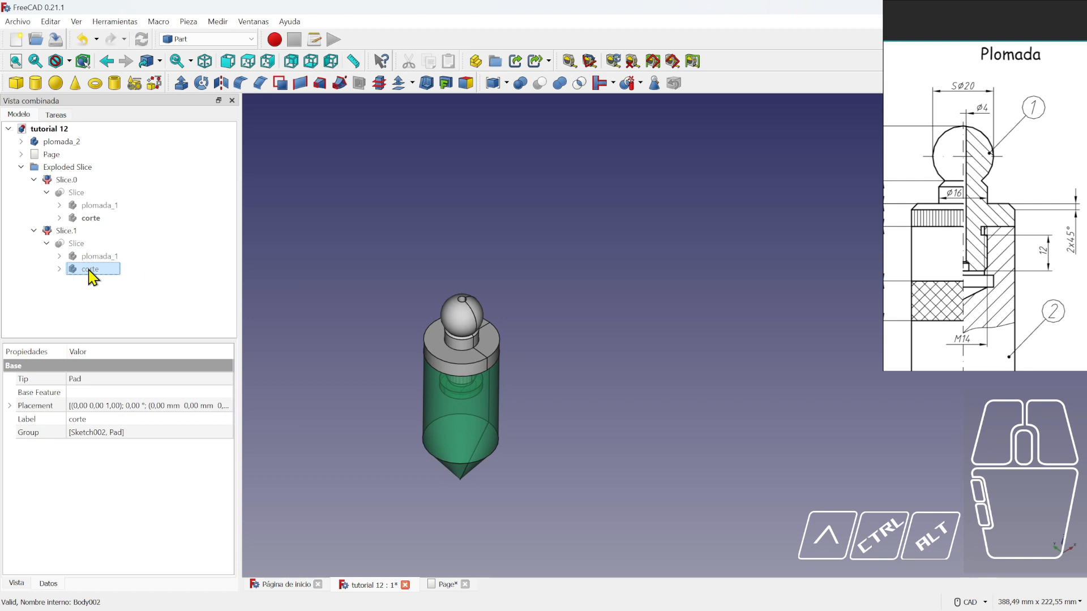
key("space")
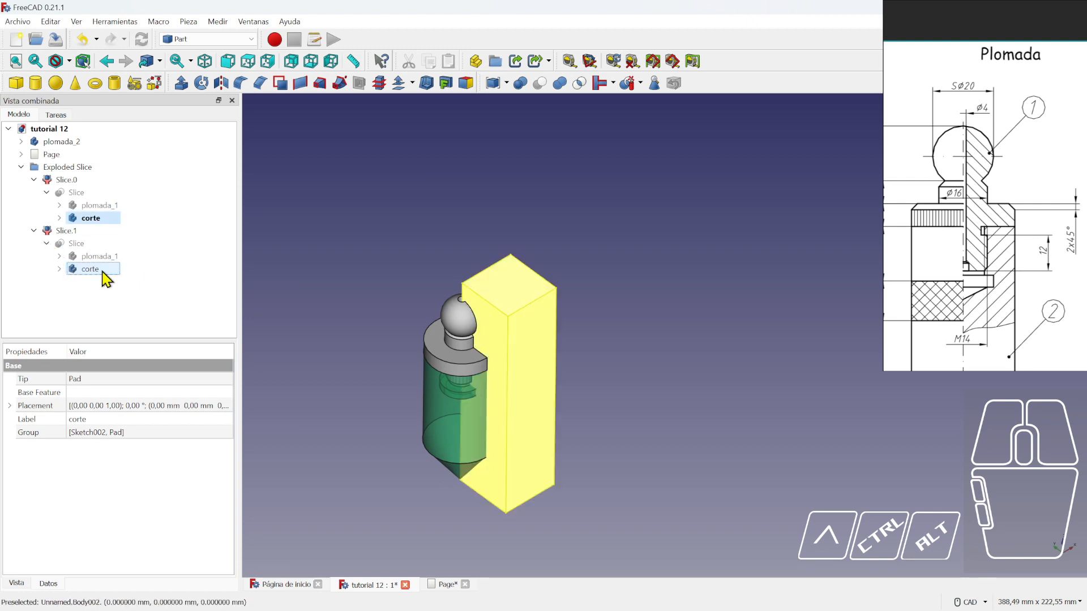
left_click(201, 290)
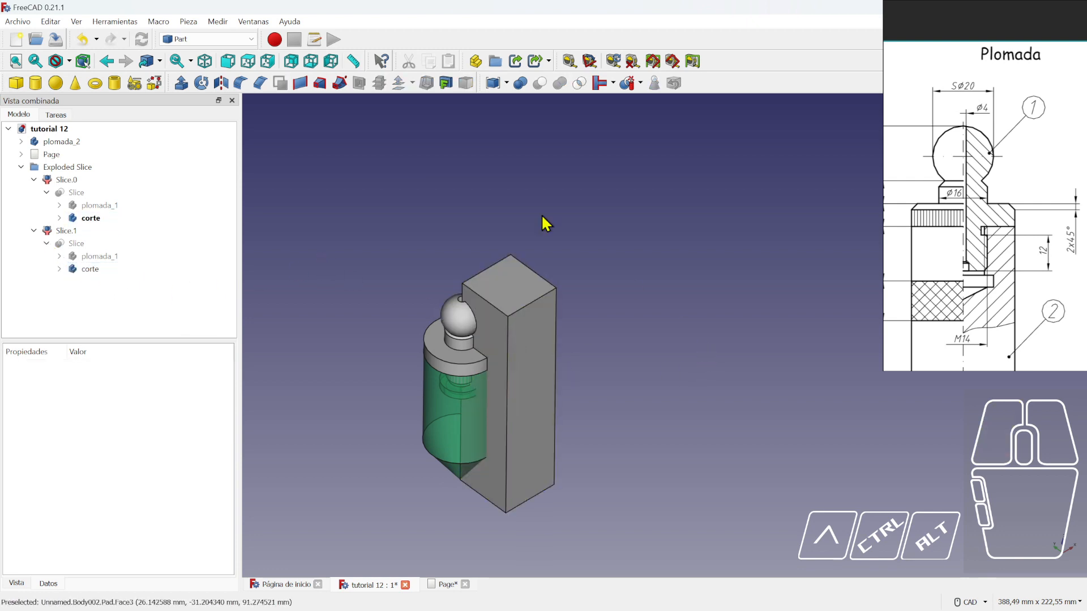
left_click(60, 145)
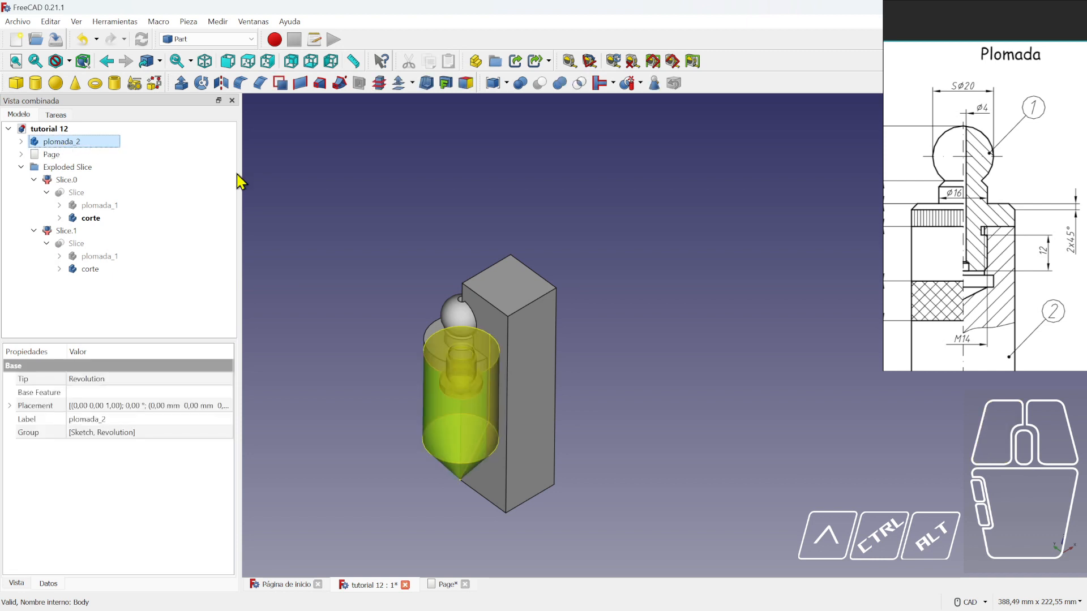
left_click(90, 270, "ctrl")
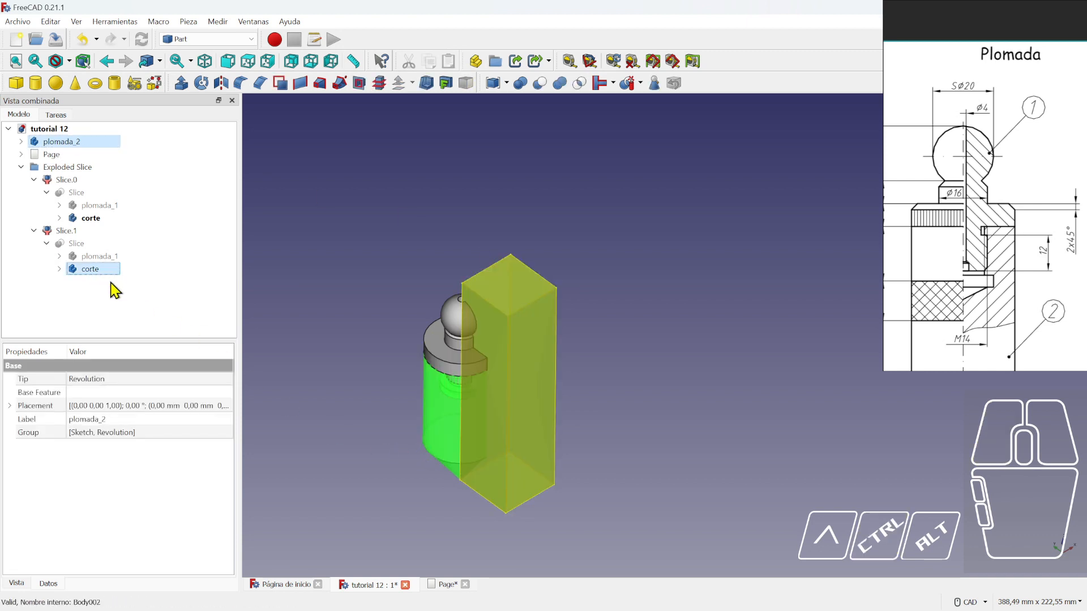
- Slice plomada_2 apart with corte and inspect the new Slice001.0 and Slice001.1 pieces
left_click(628, 83)
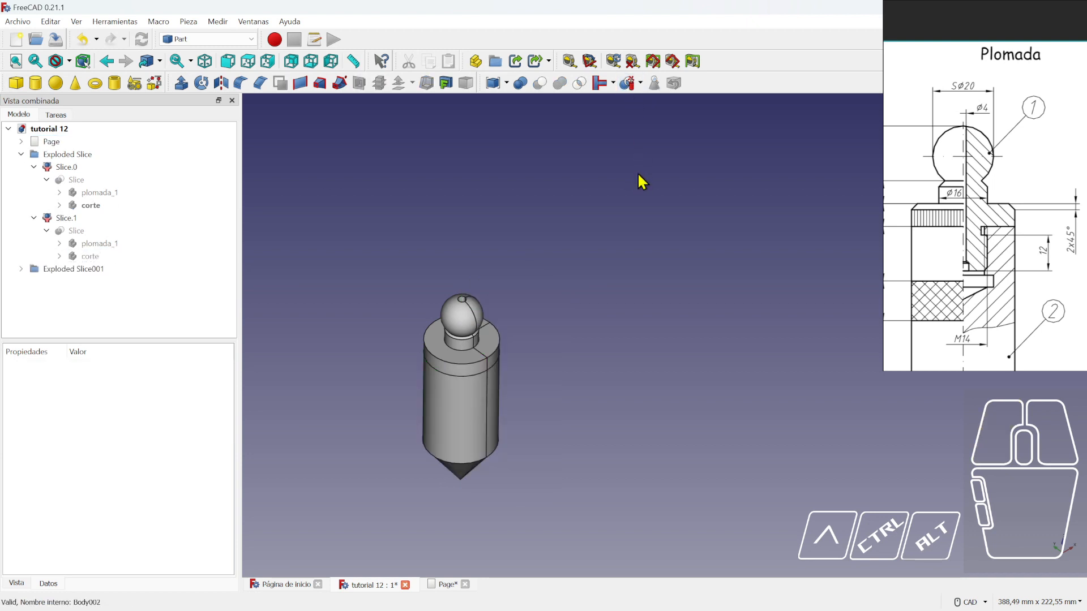
left_click(65, 167)
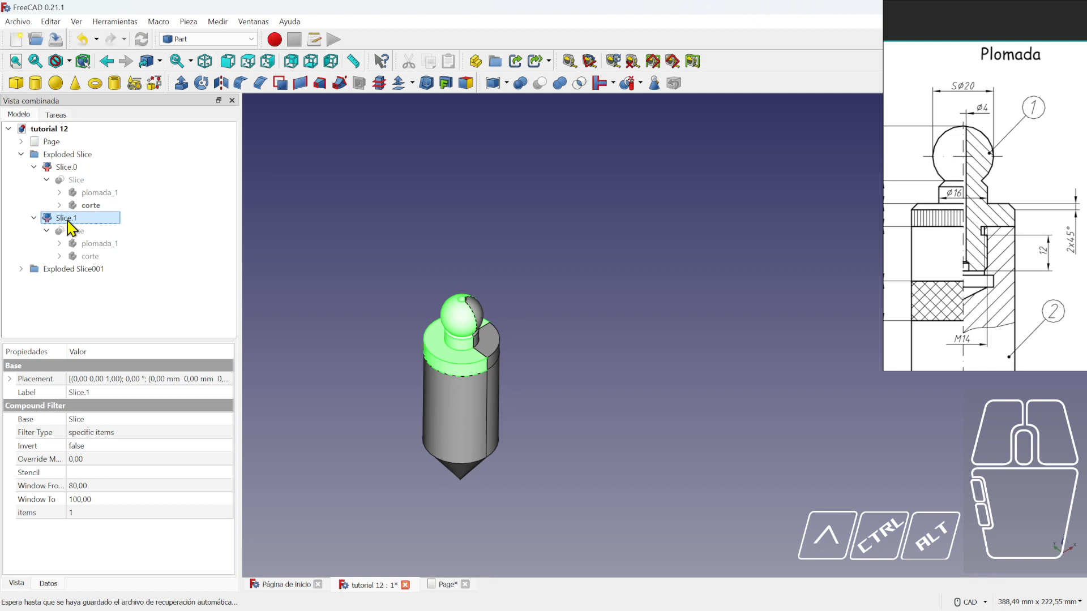
left_click(34, 167)
left_click(21, 154)
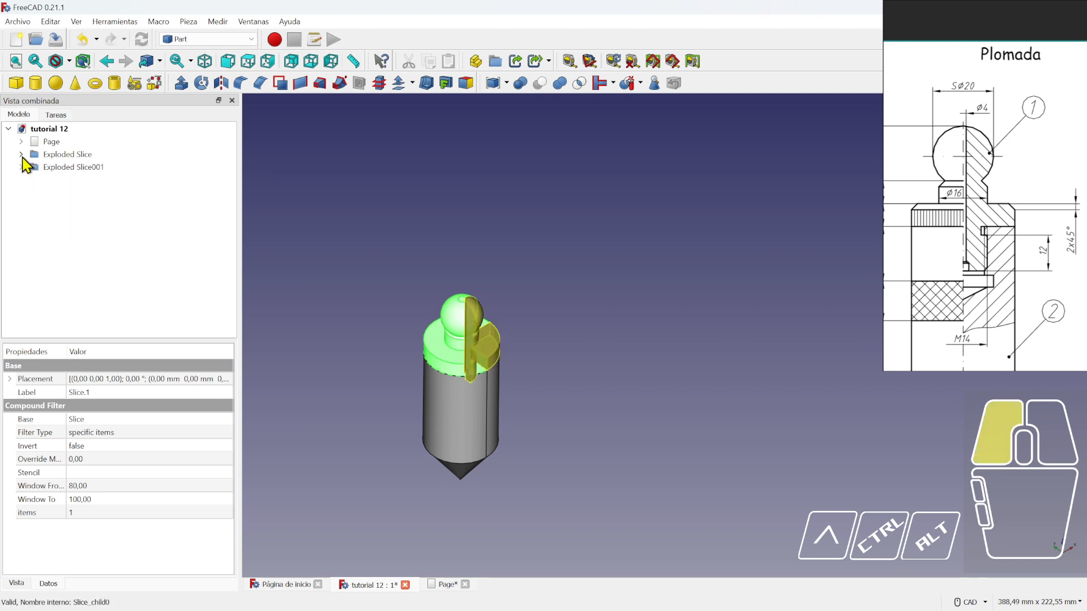
left_click(21, 166)
left_click(60, 181)
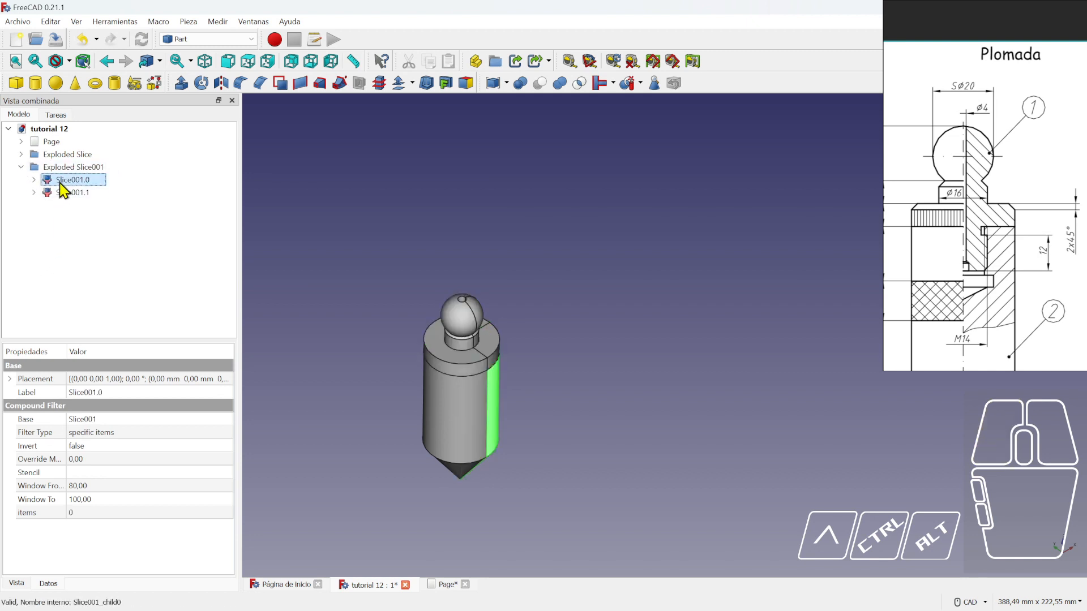
left_click(66, 194)
left_click(157, 214)
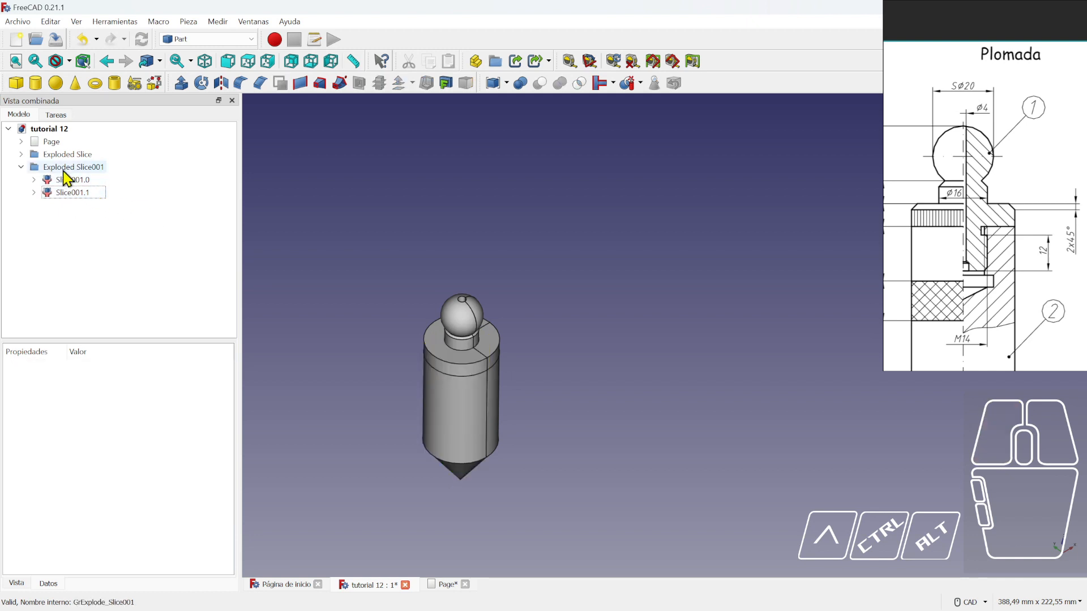
- Rename the Exploded Slice group to plomada_01 and begin renaming Exploded Slice001
left_click(62, 168)
left_click(68, 159)
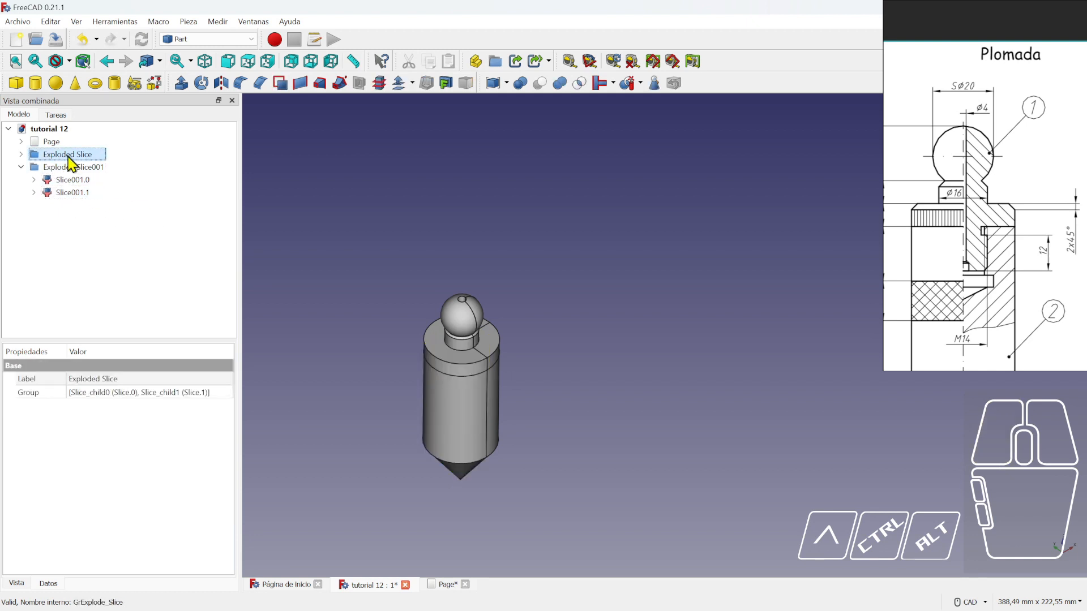
left_click(68, 159)
key("Return")
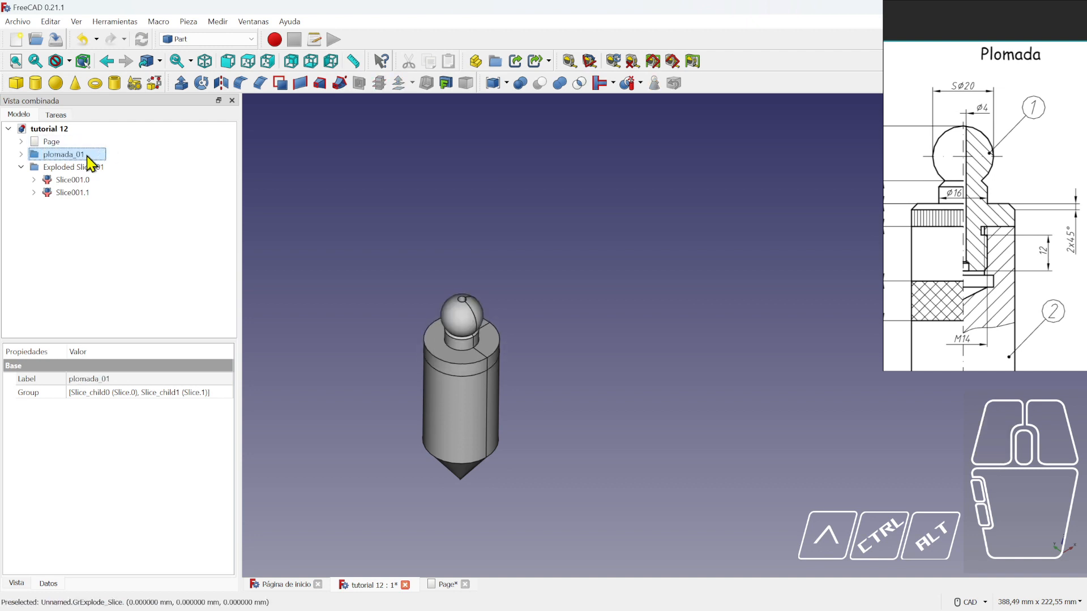
left_click(77, 170)
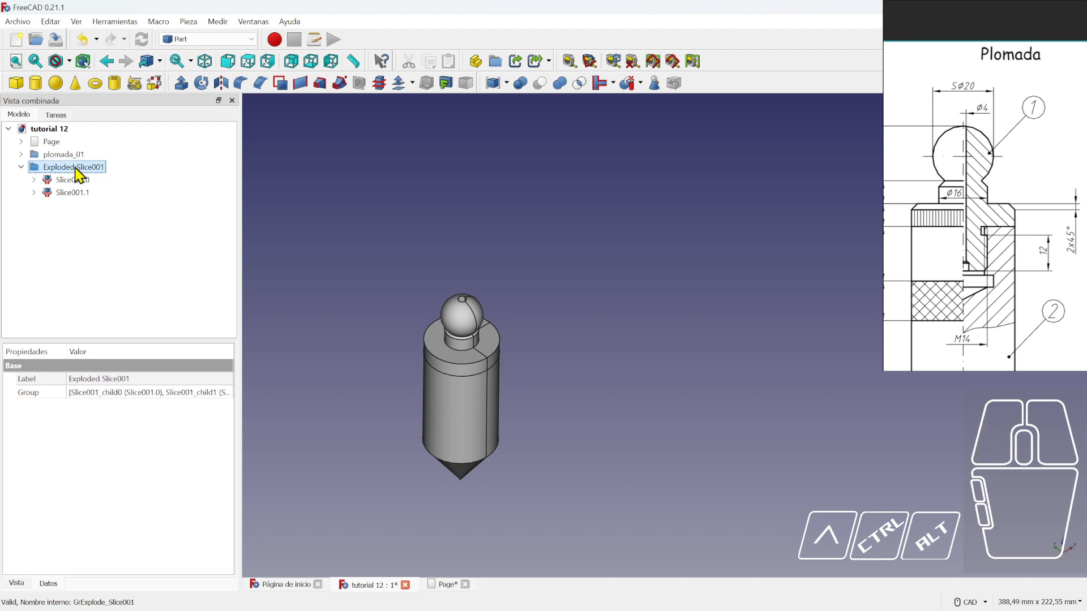
left_click(76, 168)
- Name the second slice group plomada_02 and save the document
key("Return")
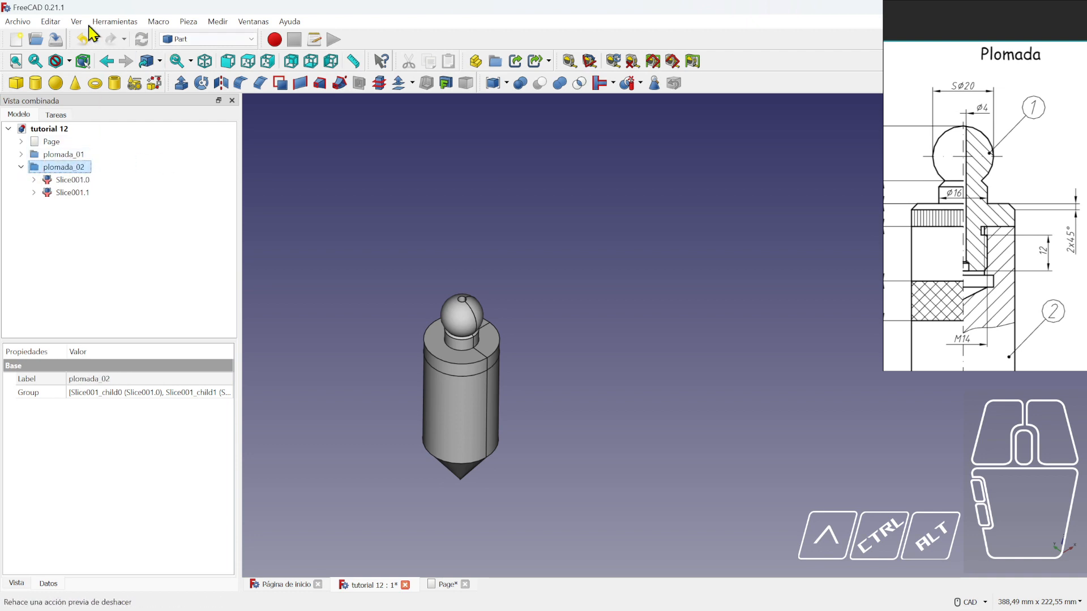
left_click(55, 39)
left_click(156, 158)
left_click(21, 154)
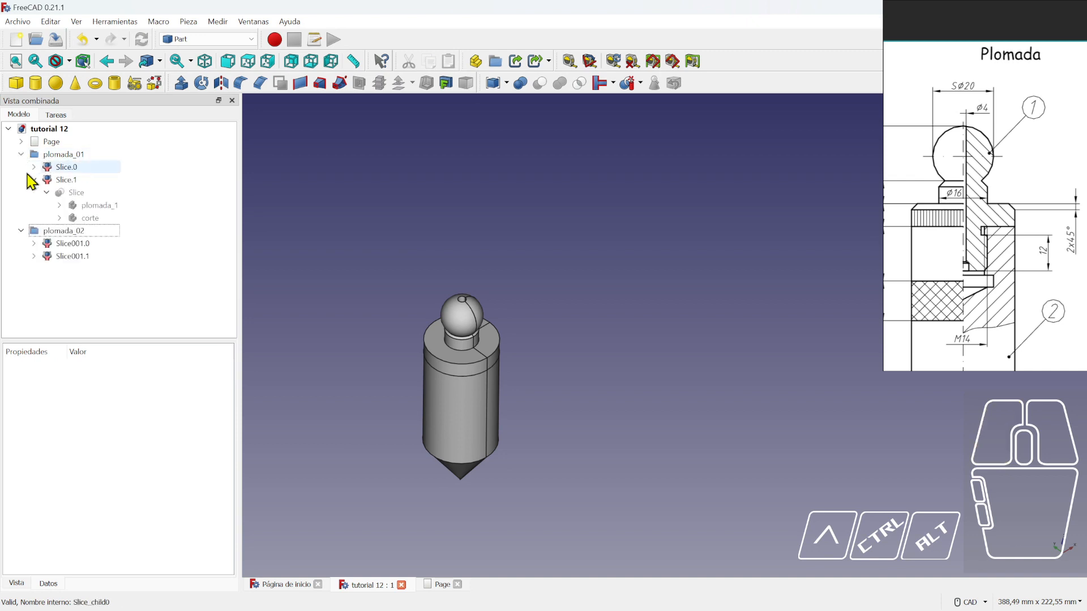
left_click(486, 327)
left_click(157, 180)
left_click(34, 180)
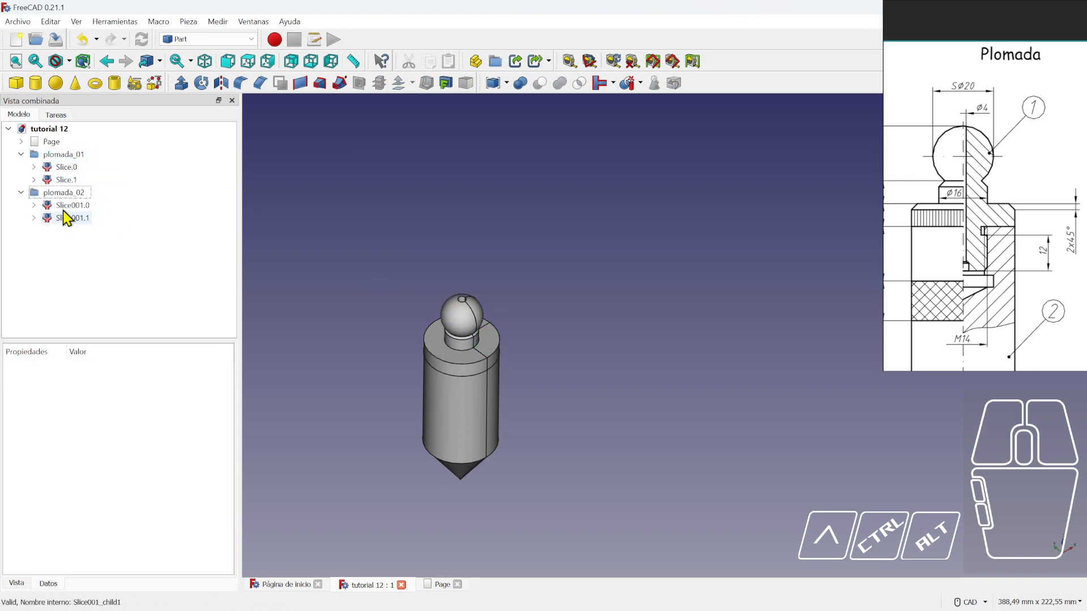
- Hide Slice.0 and Slice001.0 to expose the cut, then view from the front
middle_click_drag(558, 409, 442, 401)
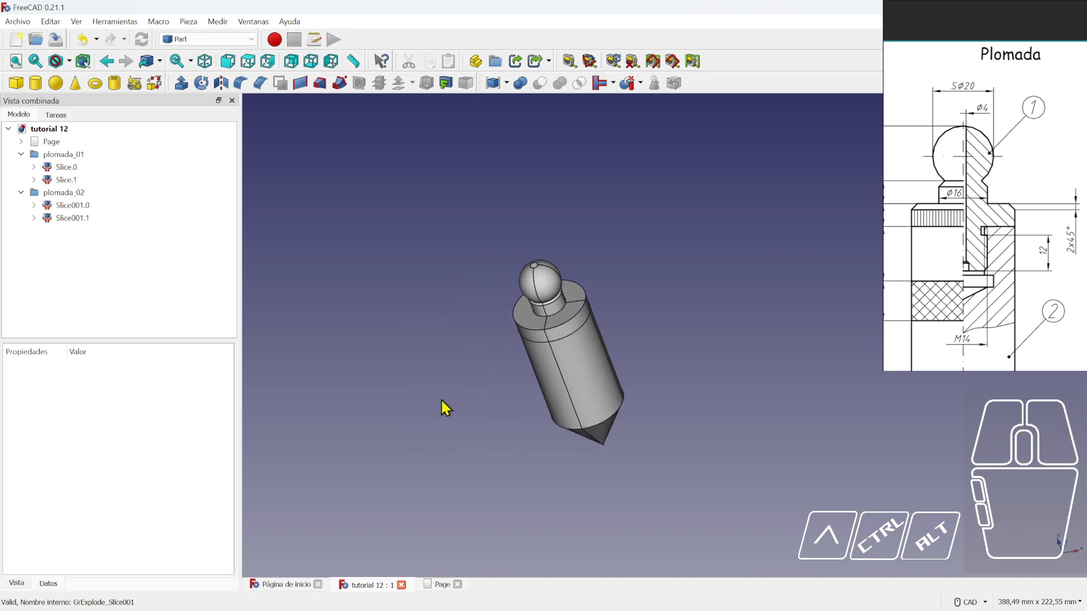
left_click(569, 320)
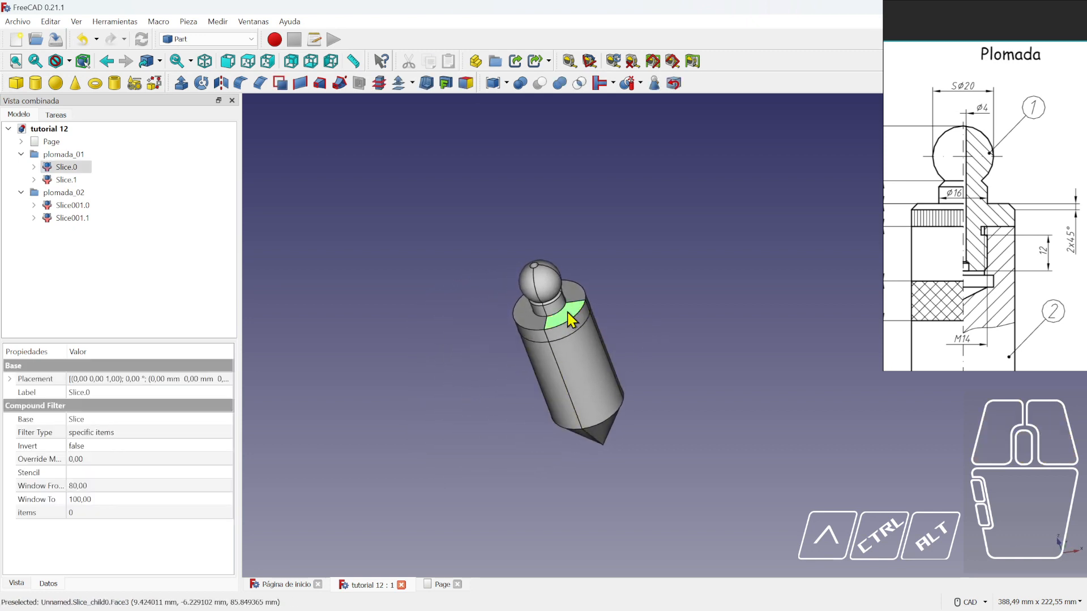
key("space")
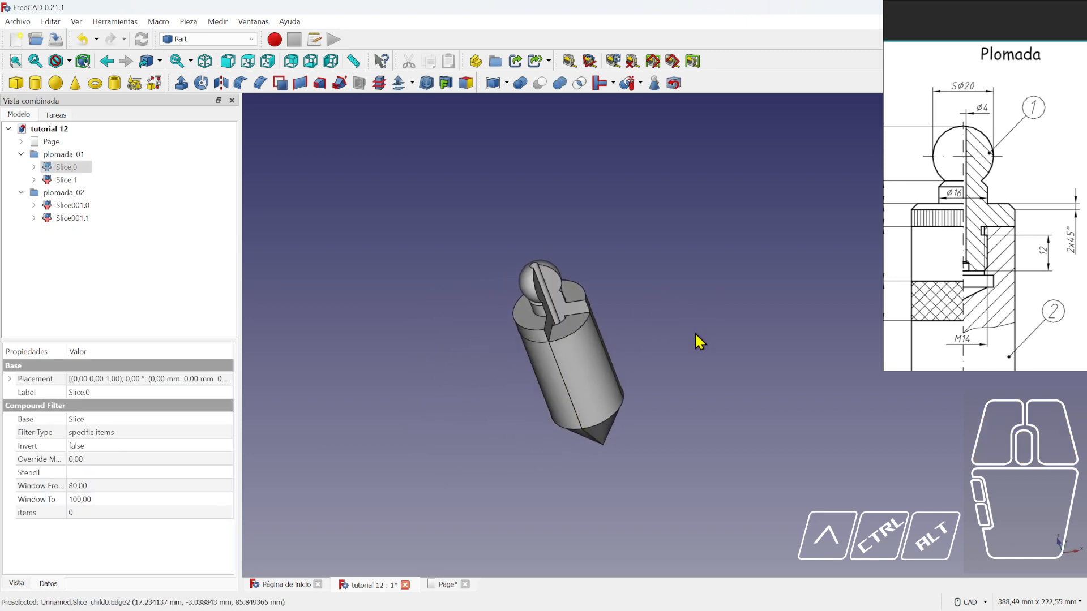
left_click(578, 354)
key("space")
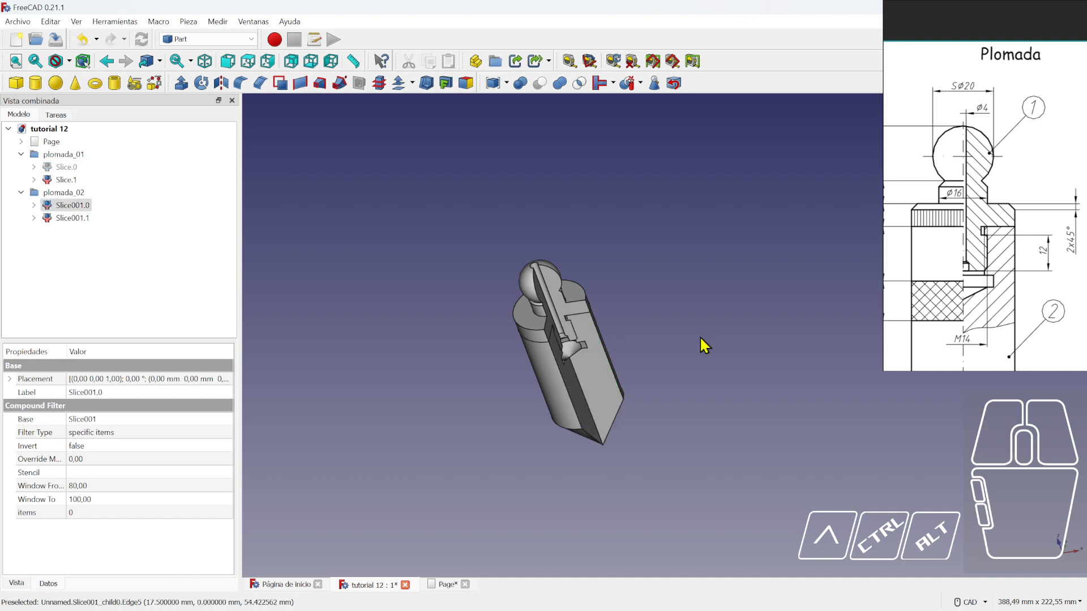
left_click(691, 321)
key("1")
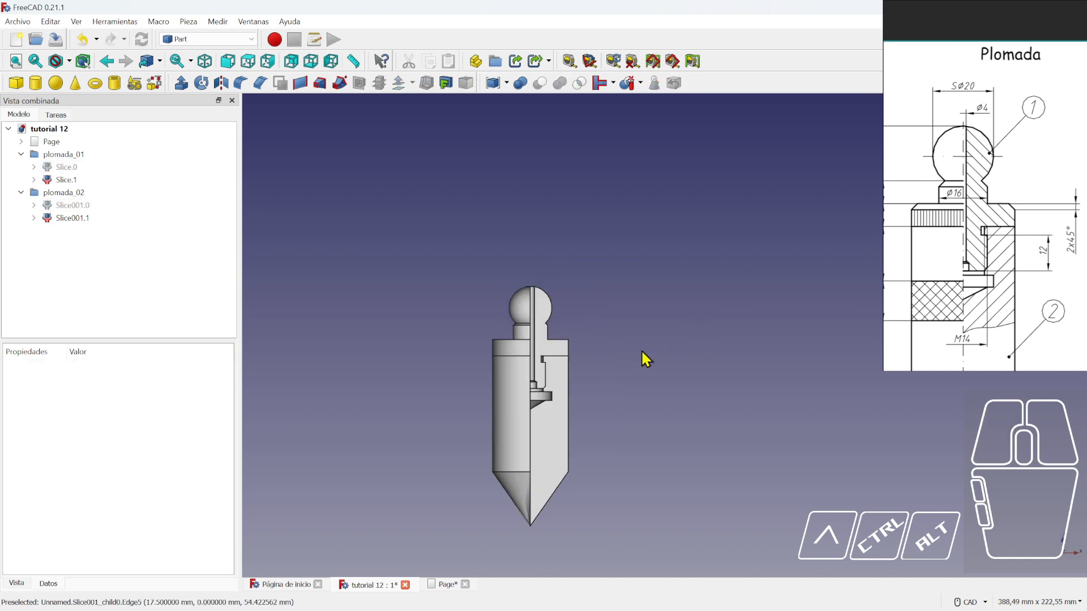
scroll(570, 417, "up", 5)
scroll(529, 284, "down", 3)
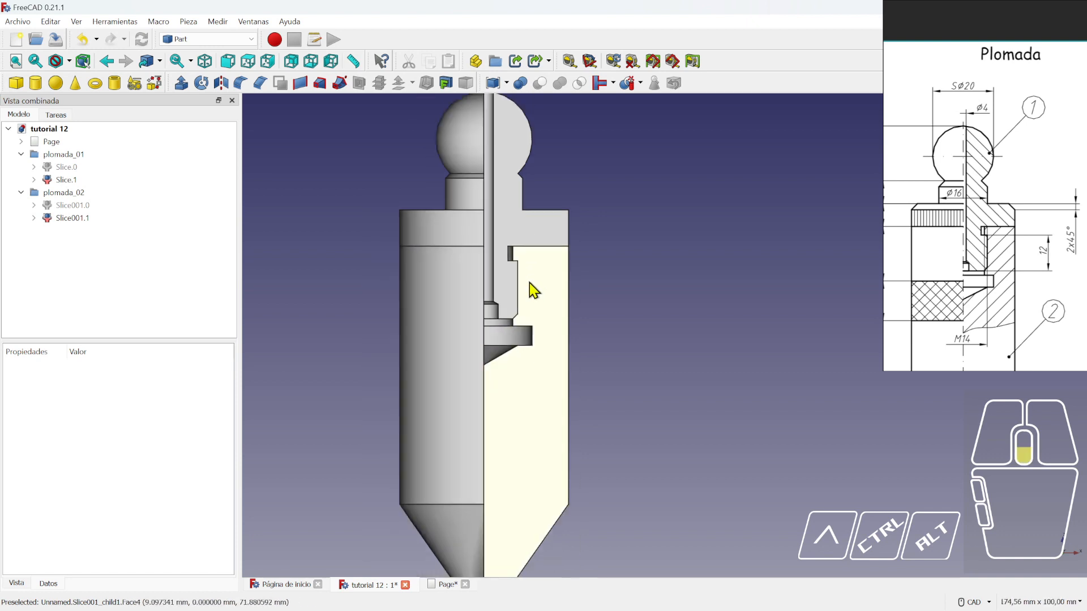
- On the TechDraw page, delete the Section, Section - 001 and Section - 002 views
left_click(447, 586)
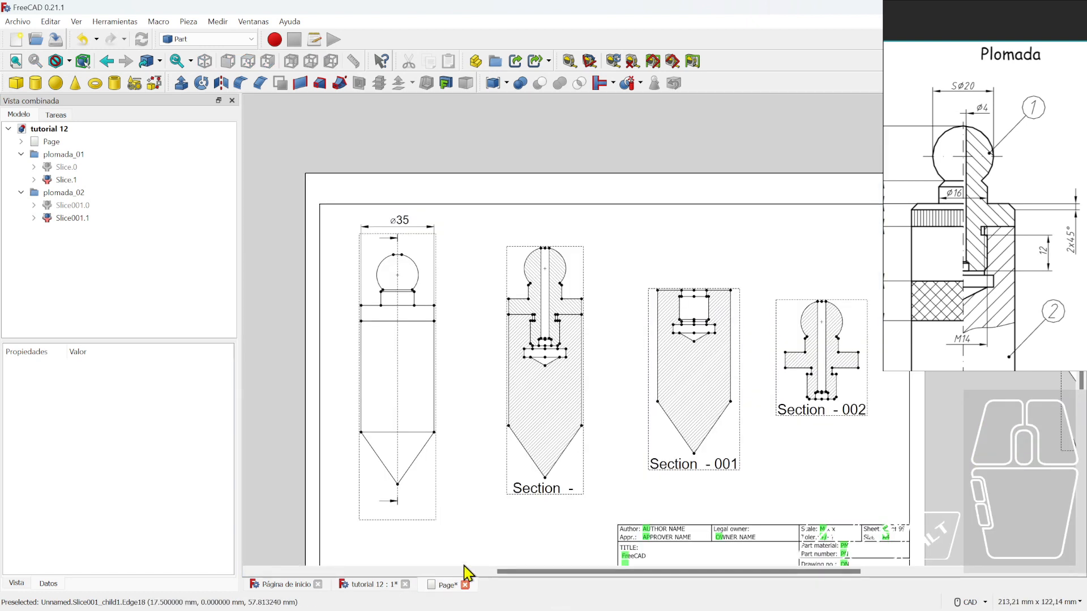
left_click(439, 519)
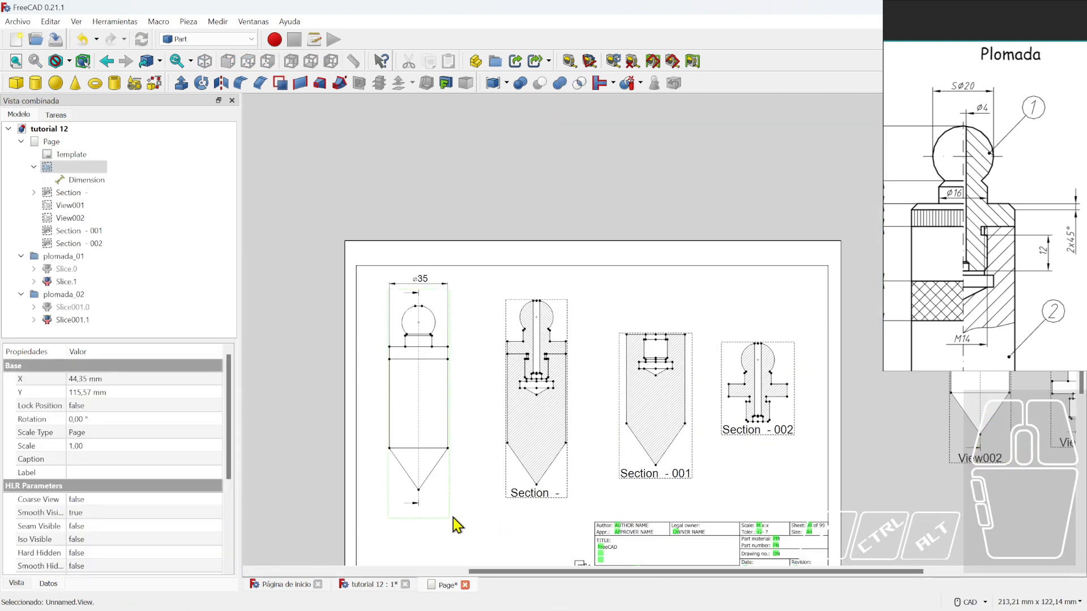
key("Delete")
left_click(664, 334)
left_click(537, 495)
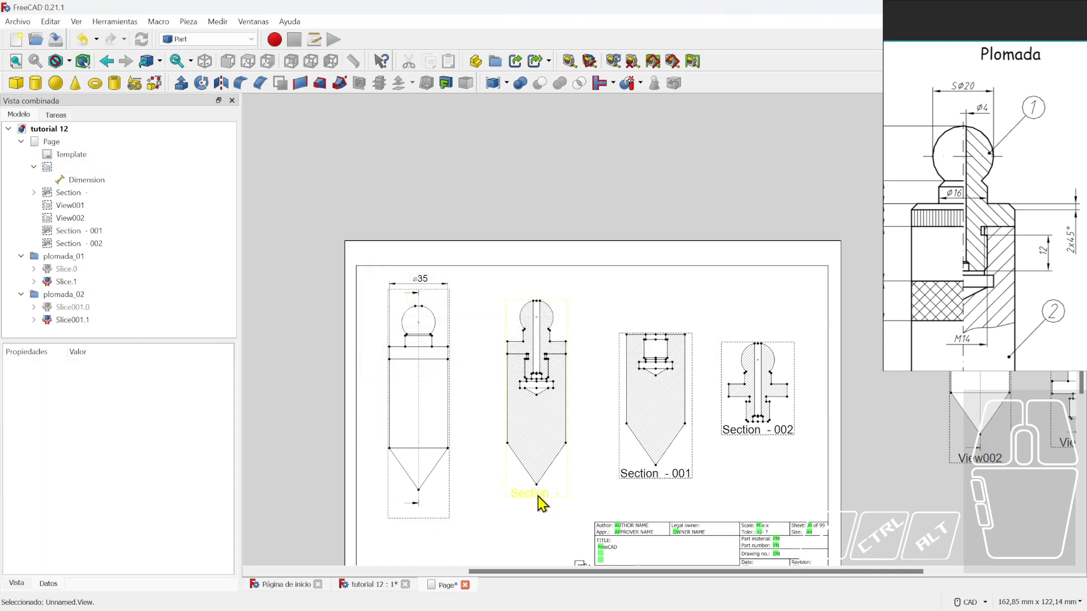
key("Delete")
left_click(648, 475)
left_click(504, 468)
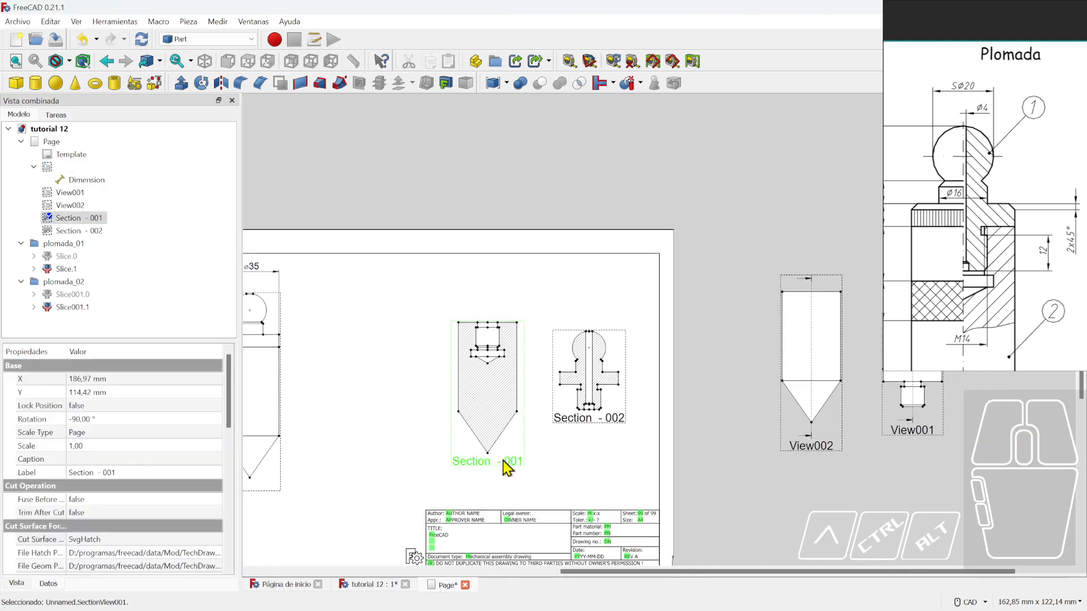
key("Delete")
left_click(583, 420)
key("Delete")
- Delete View002, View001 and the remaining plumb bob view, leaving the empty template
left_click(811, 432)
key("Delete")
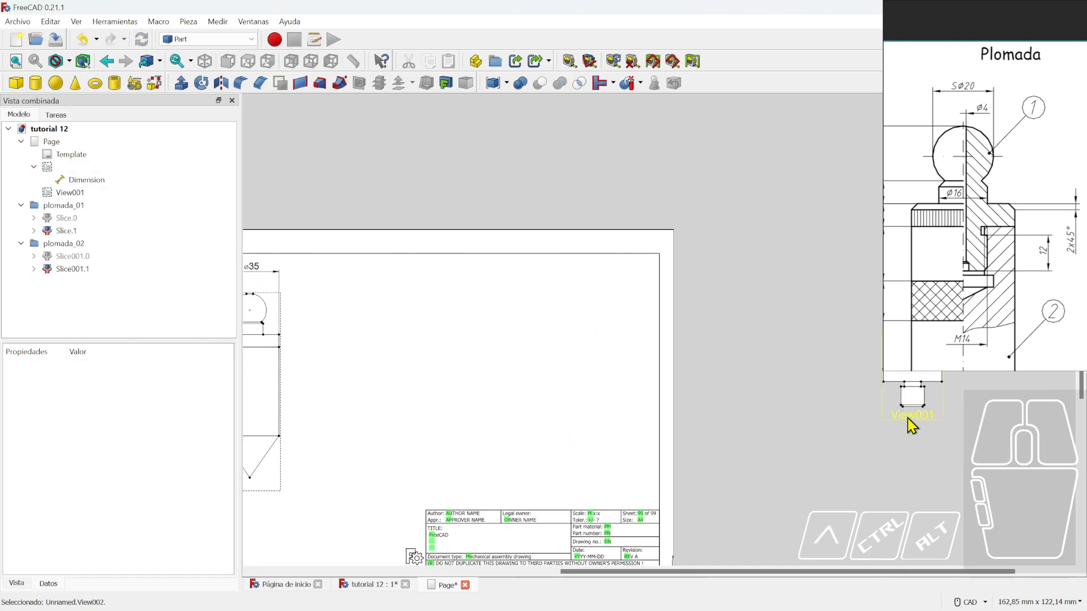
left_click(909, 416)
key("Delete")
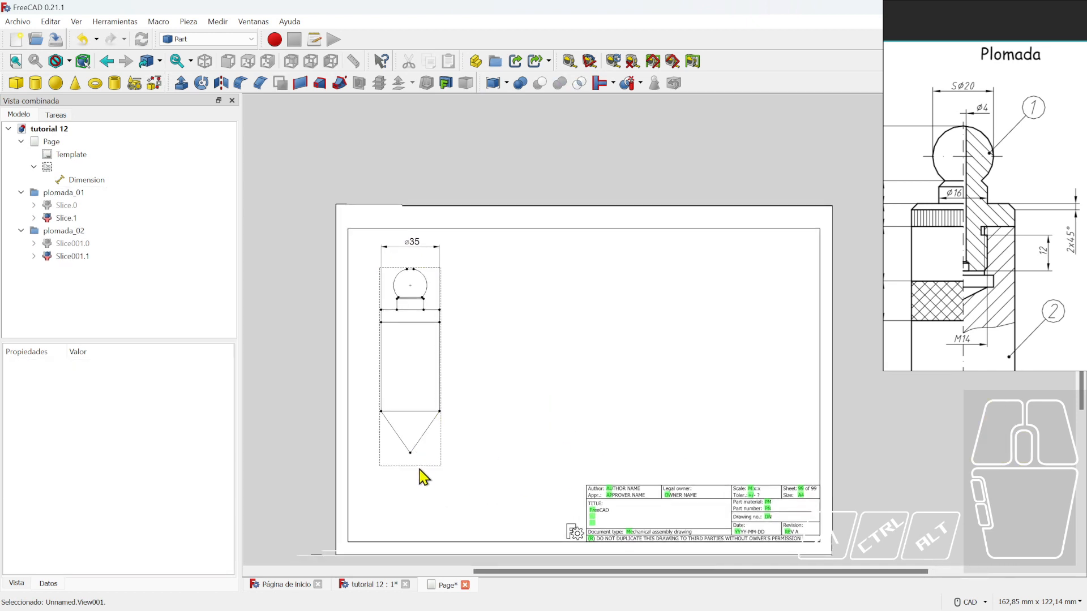
left_click(414, 465)
key("Delete")
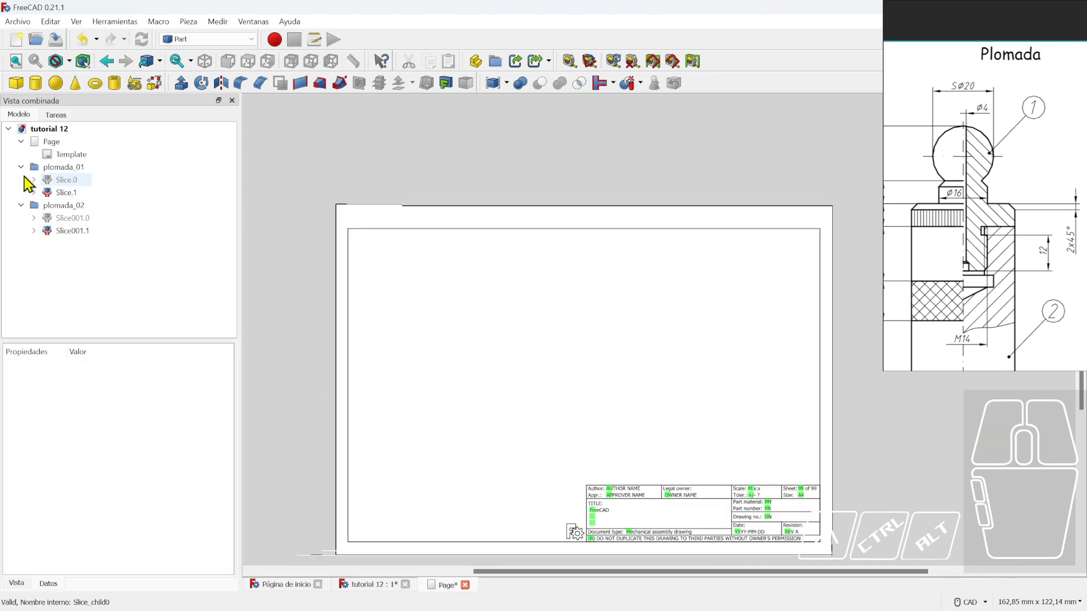
left_click(21, 142)
left_click(21, 143)
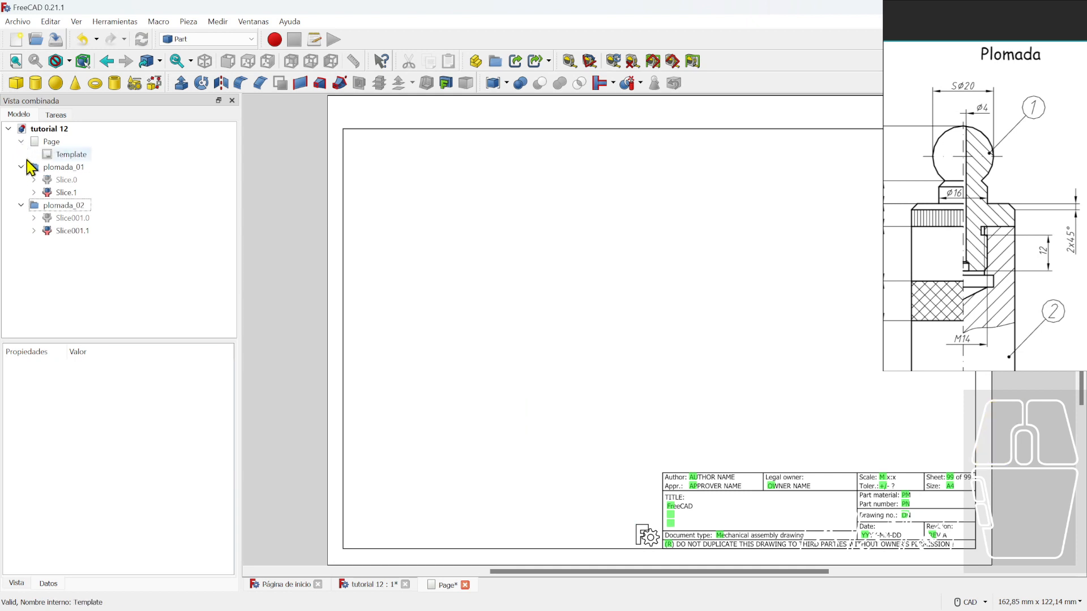
left_click(73, 231)
- Select both plumb-bob slices and switch to the TechDraw workbench on the drawing page
left_click(79, 193, "ctrl")
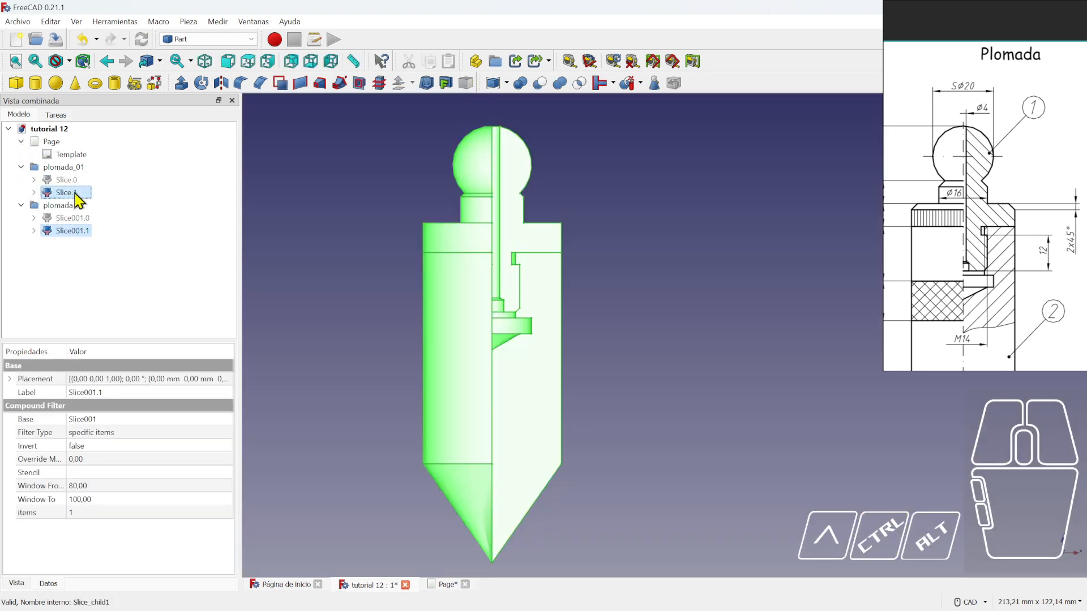
left_click(451, 586)
scroll(562, 376, "down", 2)
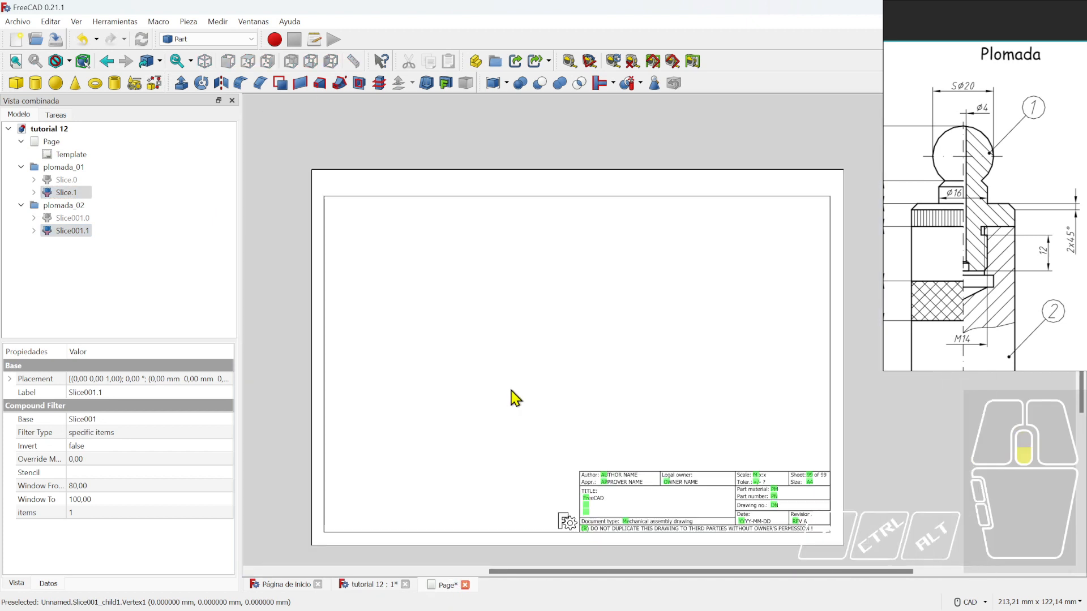
scroll(517, 398, "up", 1)
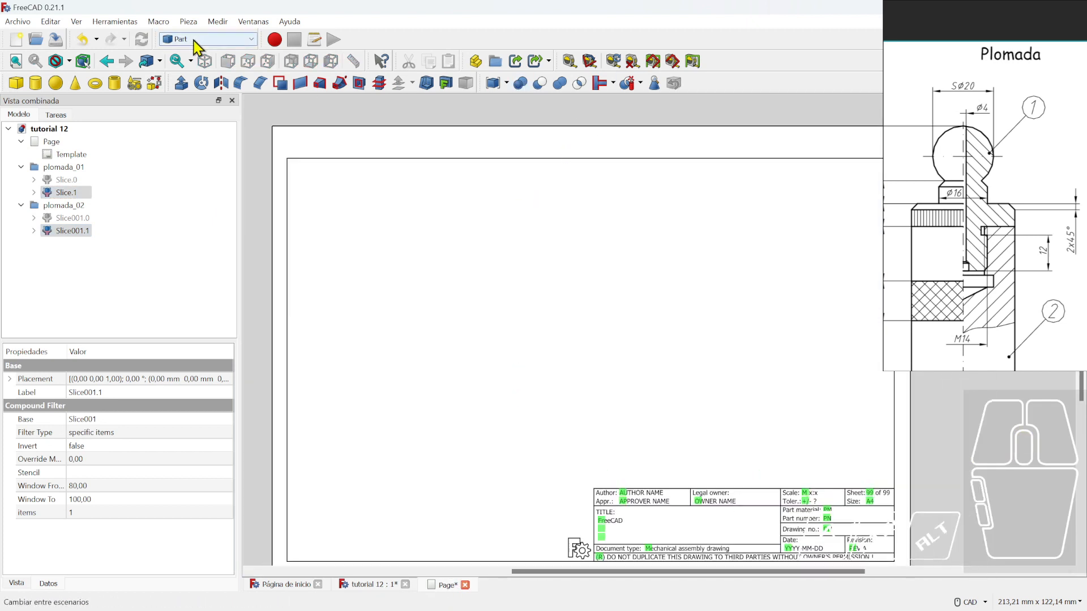
left_click(215, 39)
left_click(237, 214)
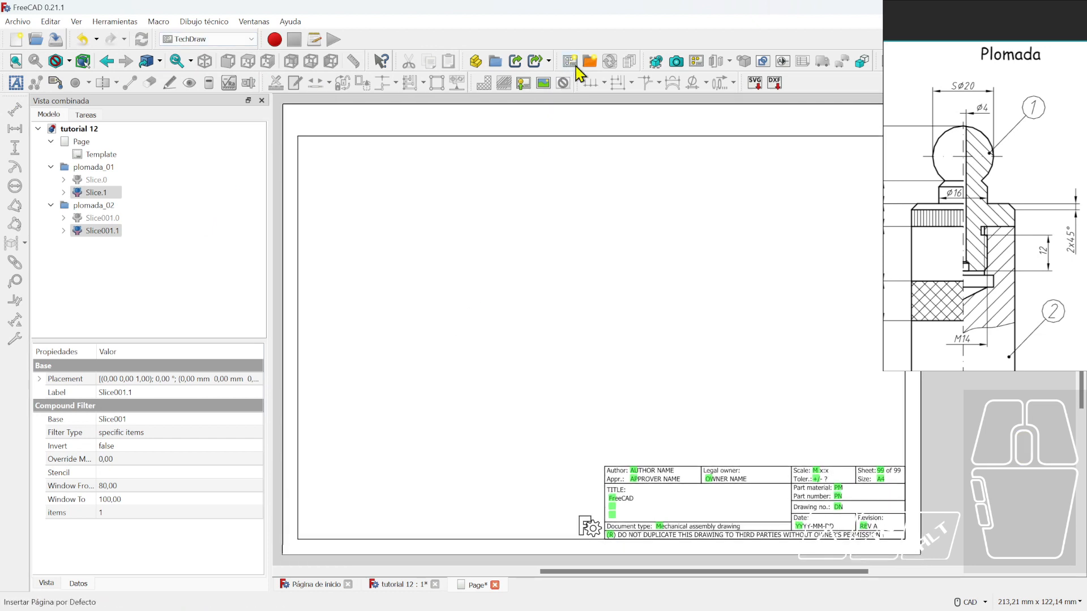
- Insert a view of Slice.1 and Slice001.1 and move it toward the upper left
left_click(658, 60)
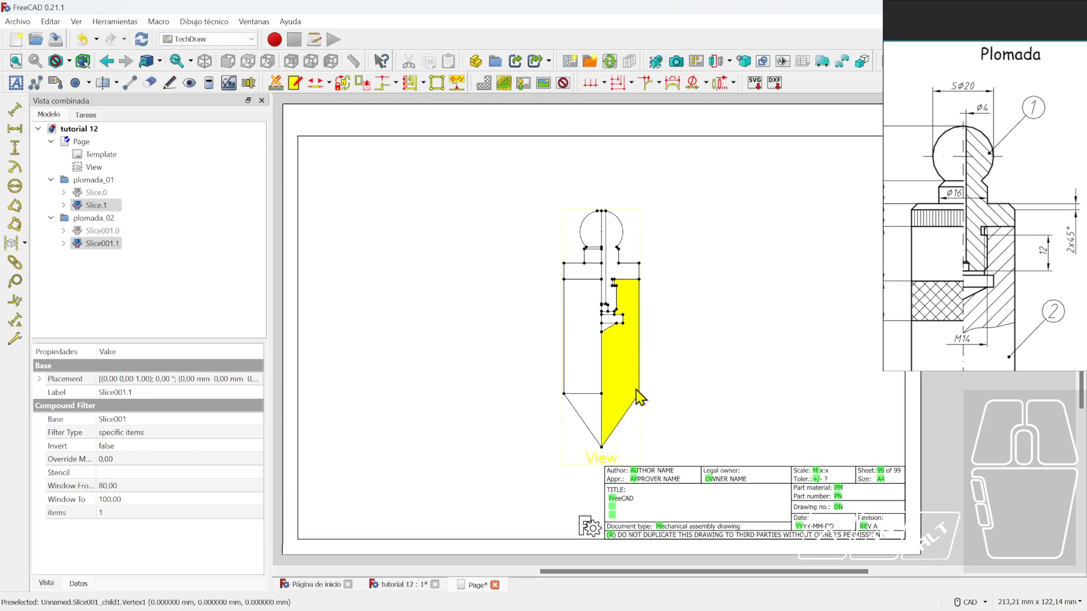
left_click_drag(603, 448, 433, 418)
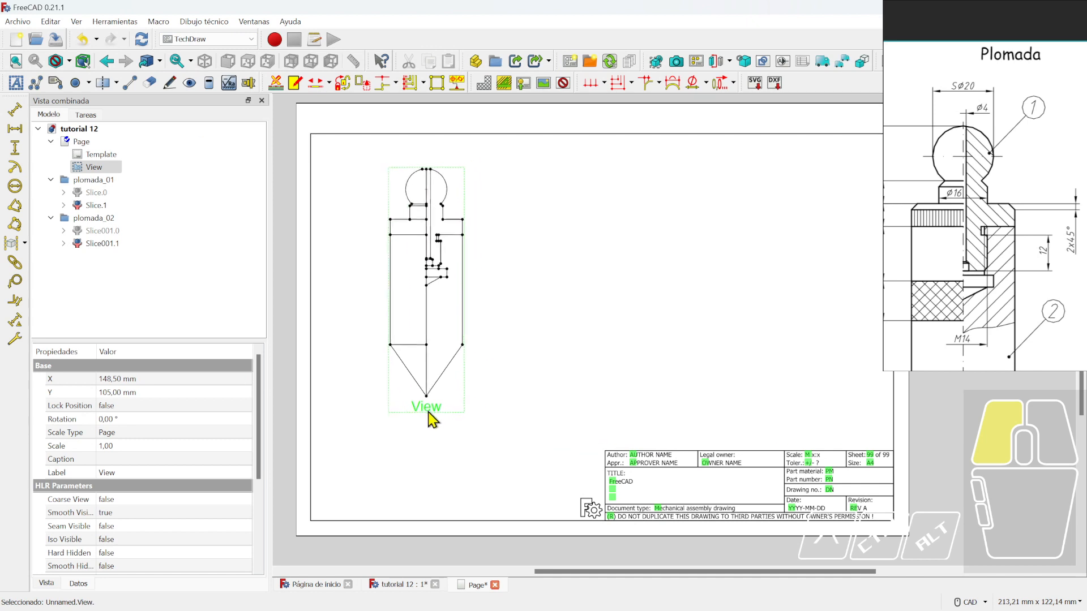
scroll(535, 391, "up", 2)
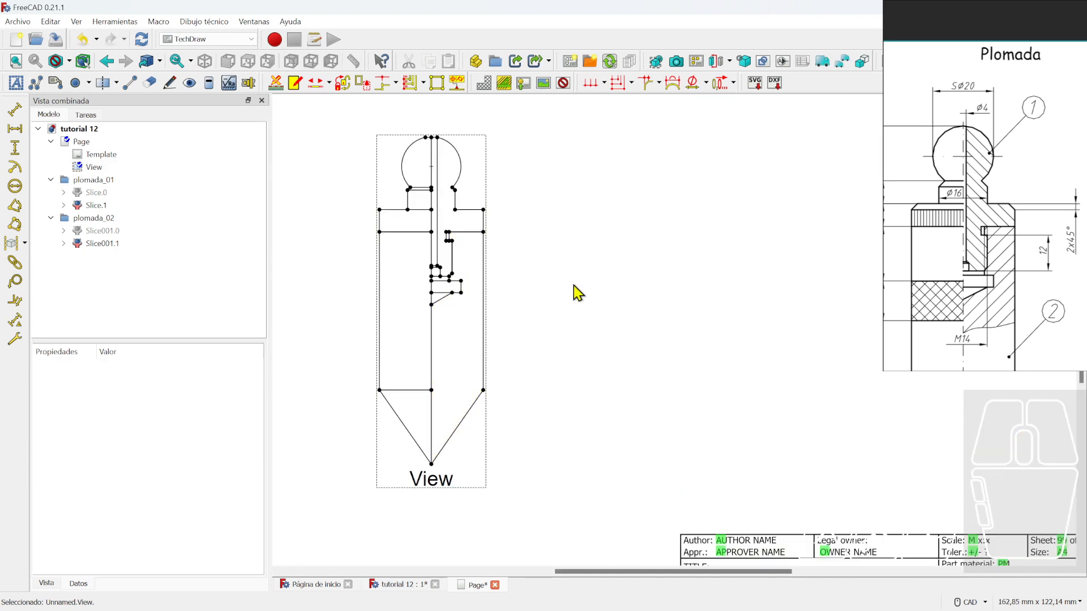
scroll(574, 293, "up", 1)
left_click(494, 356)
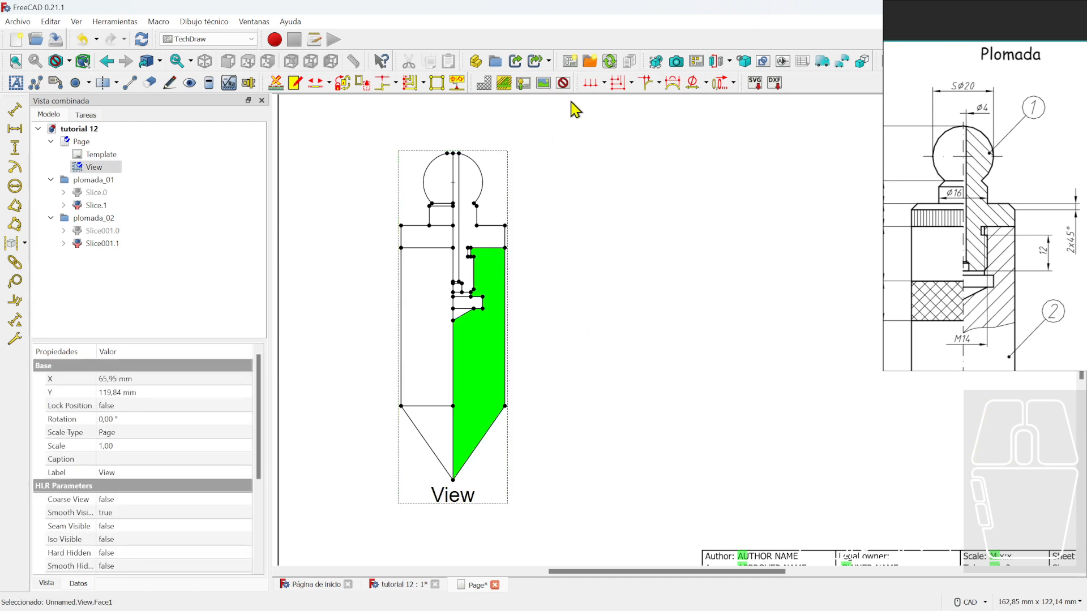
- Hatch the lower section face with simple.svg at 0° rotation
left_click(485, 83)
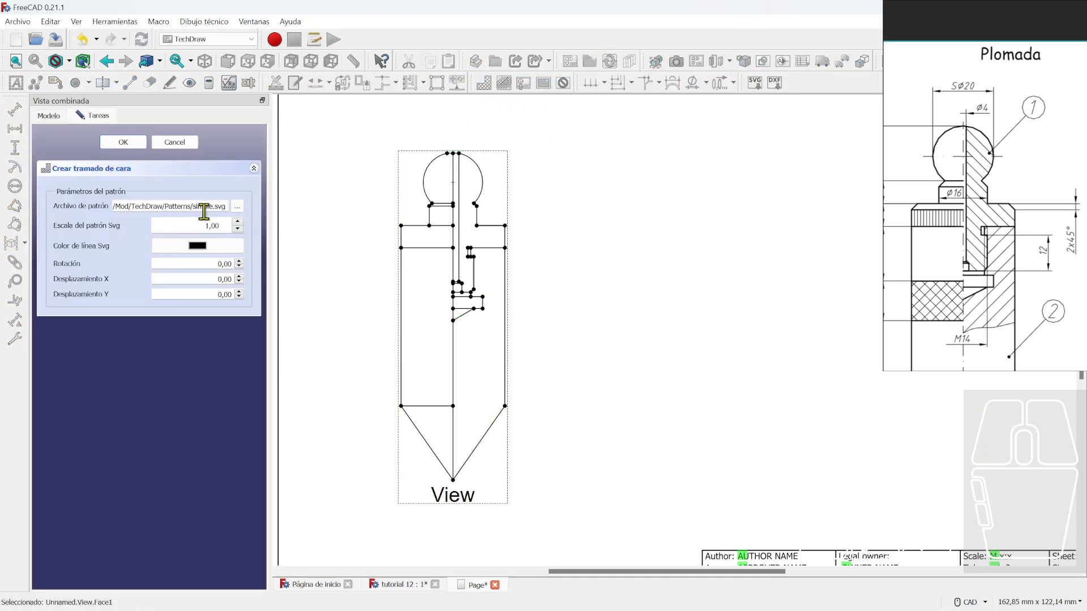
left_click(239, 262)
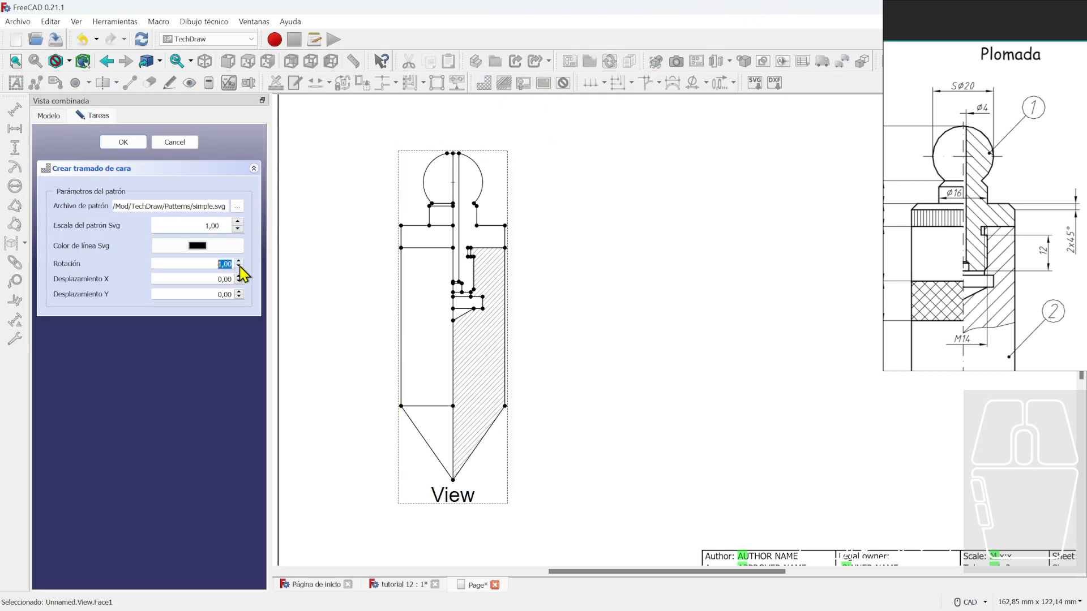
left_click(239, 266)
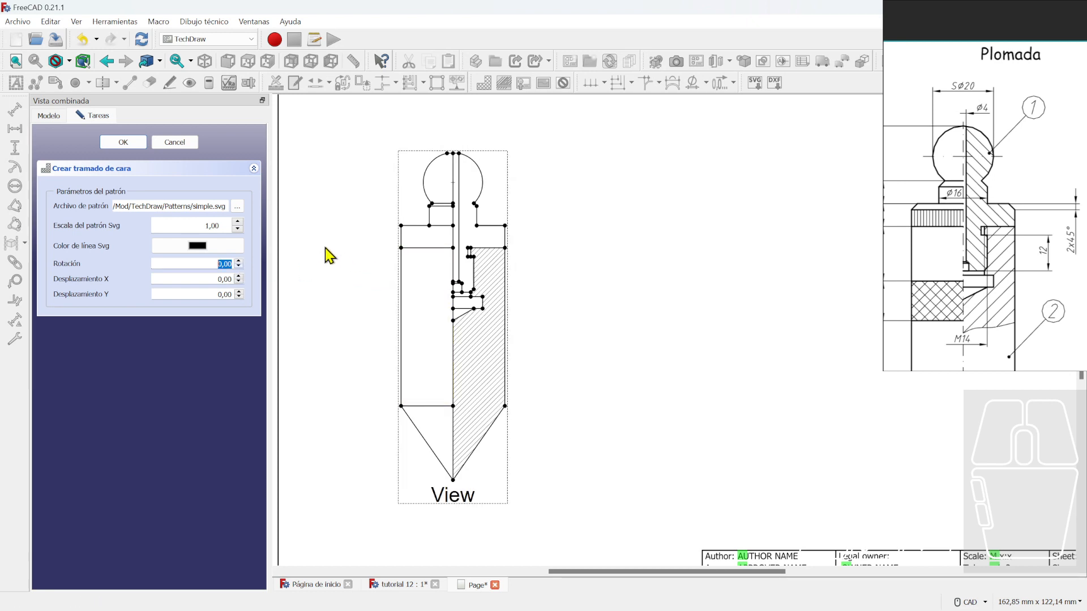
left_click(123, 143)
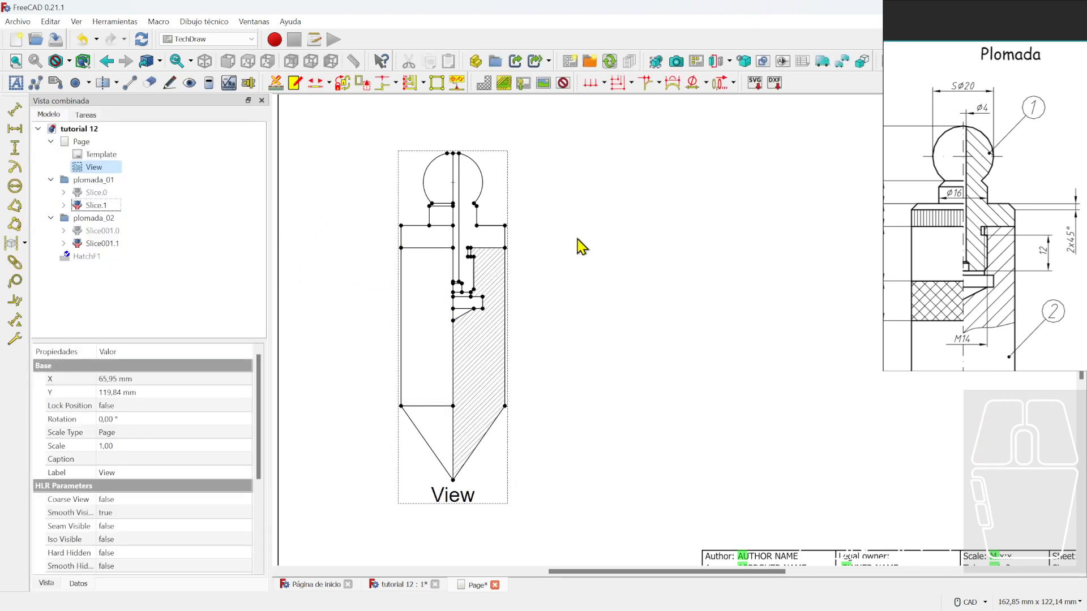
left_click(484, 84)
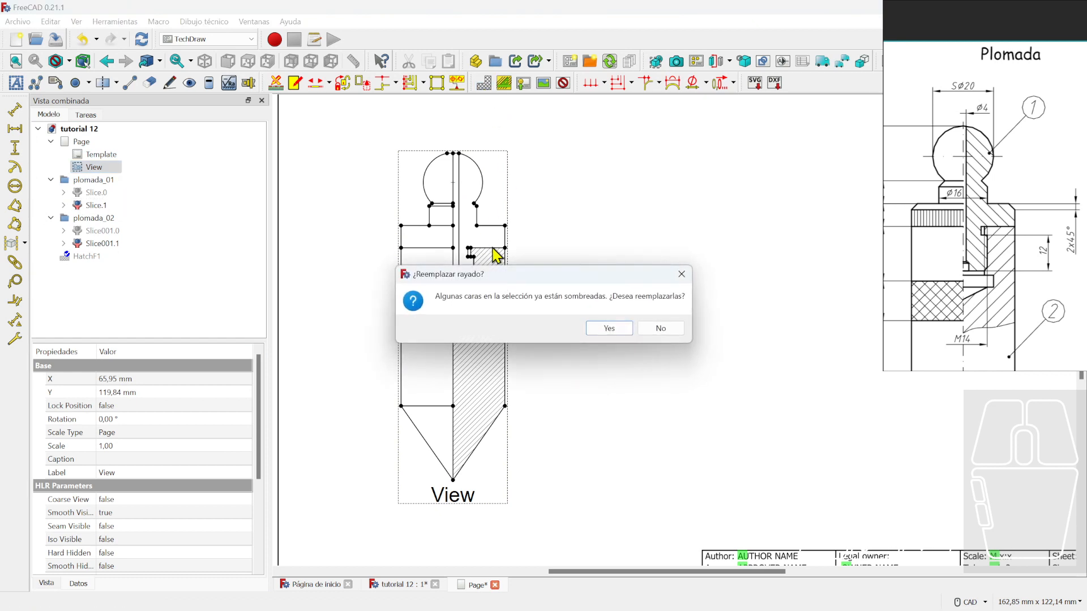
left_click(666, 328)
left_click(200, 143)
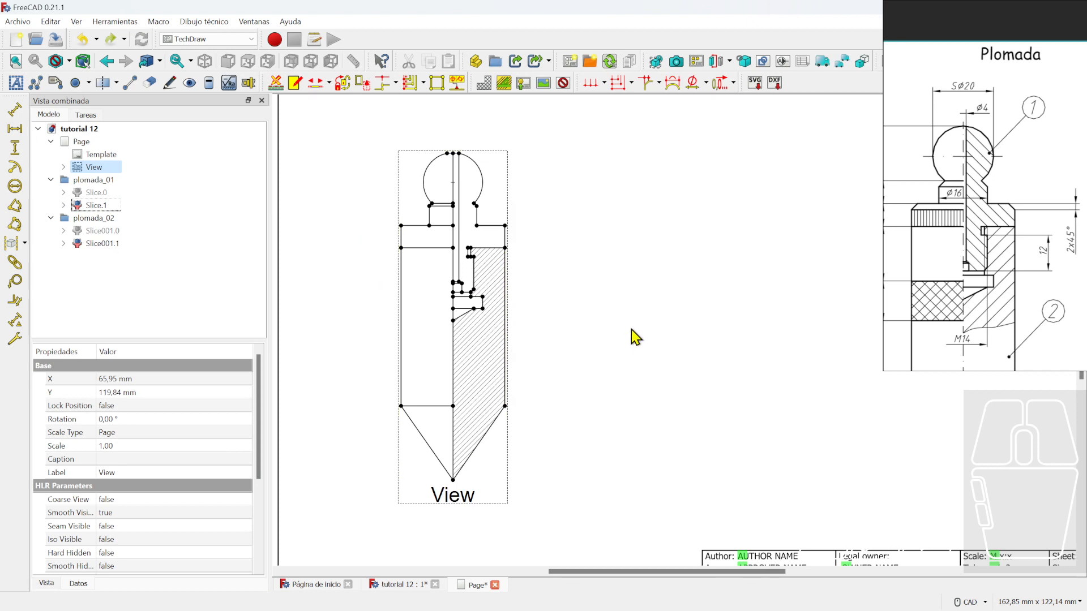
- Hatch the upper section face with the hatch rotated 90°
left_click(481, 245)
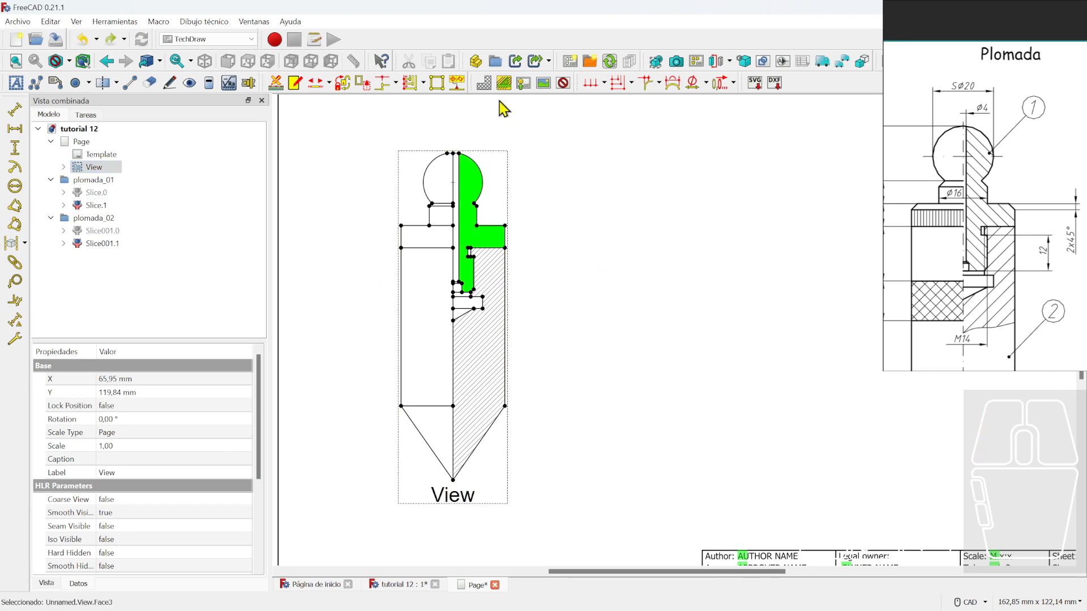
left_click(484, 84)
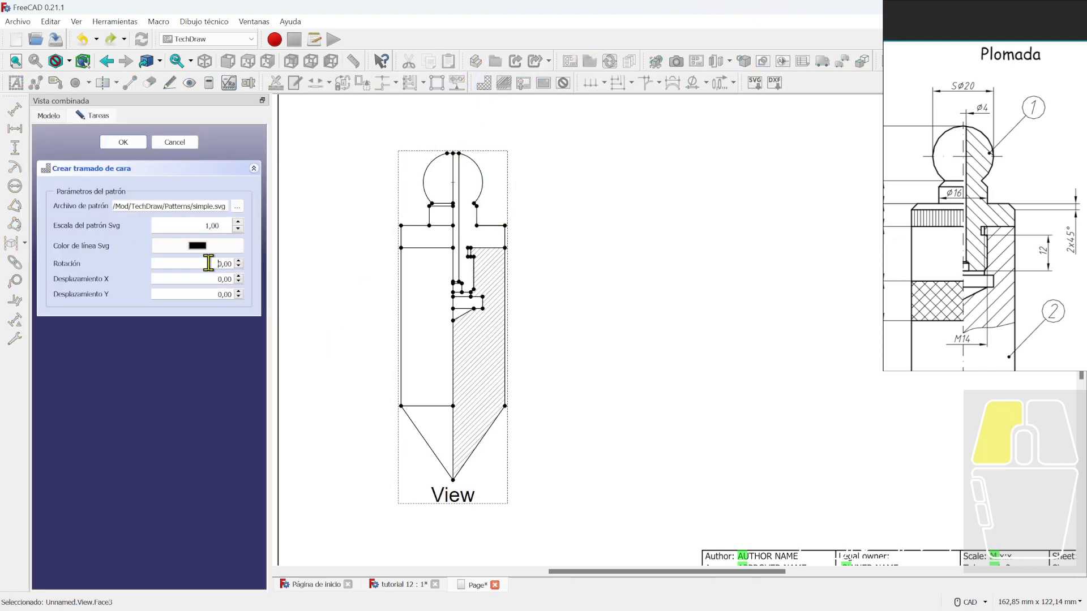
type("90")
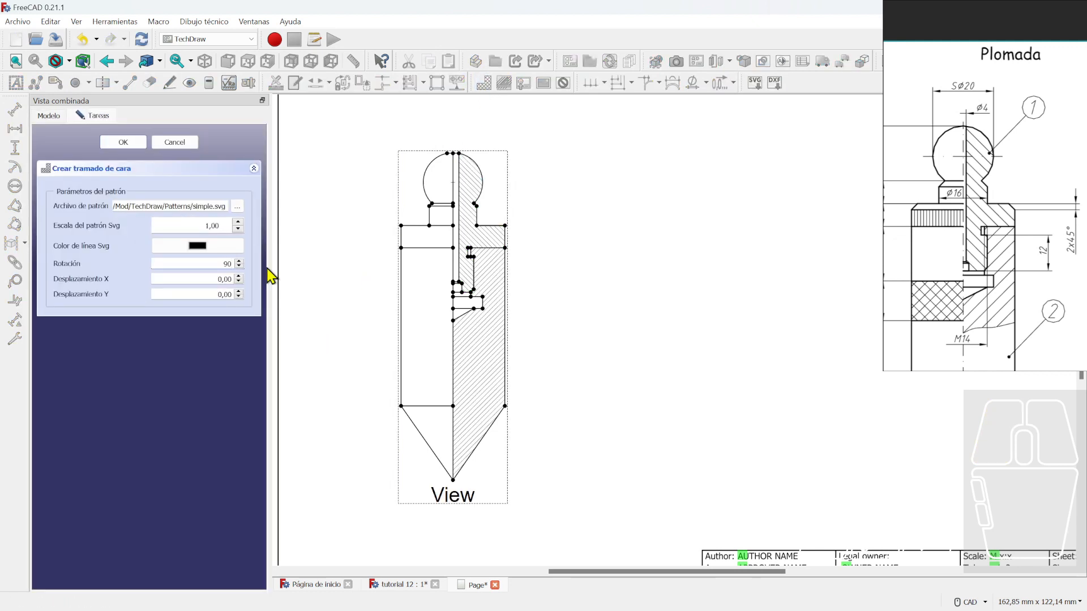
key("Return")
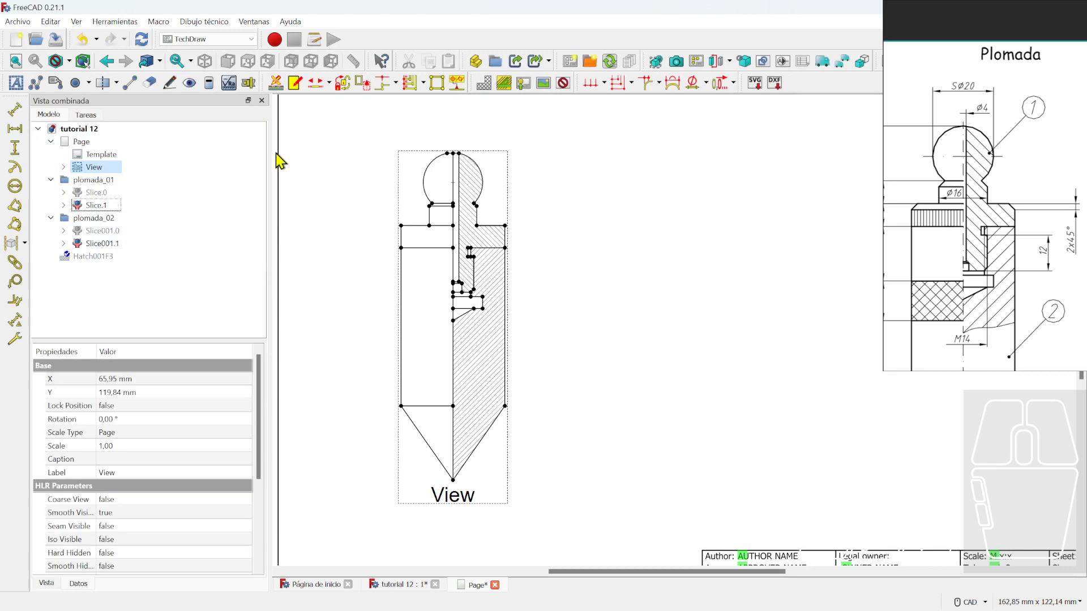
scroll(553, 266, "up", 2)
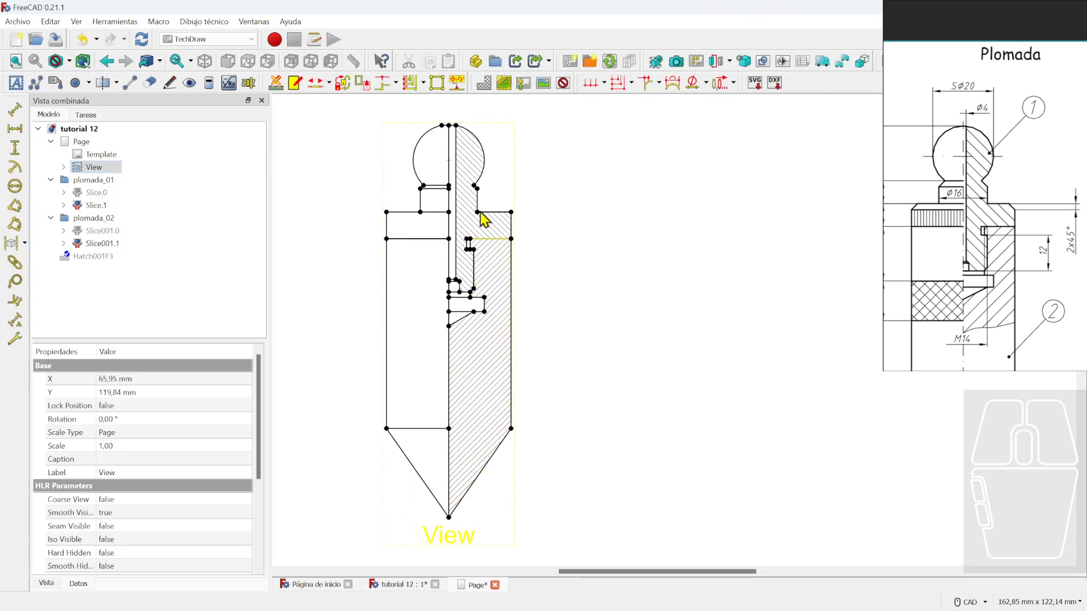
- Clear the section view's 'View' label
left_click(449, 546)
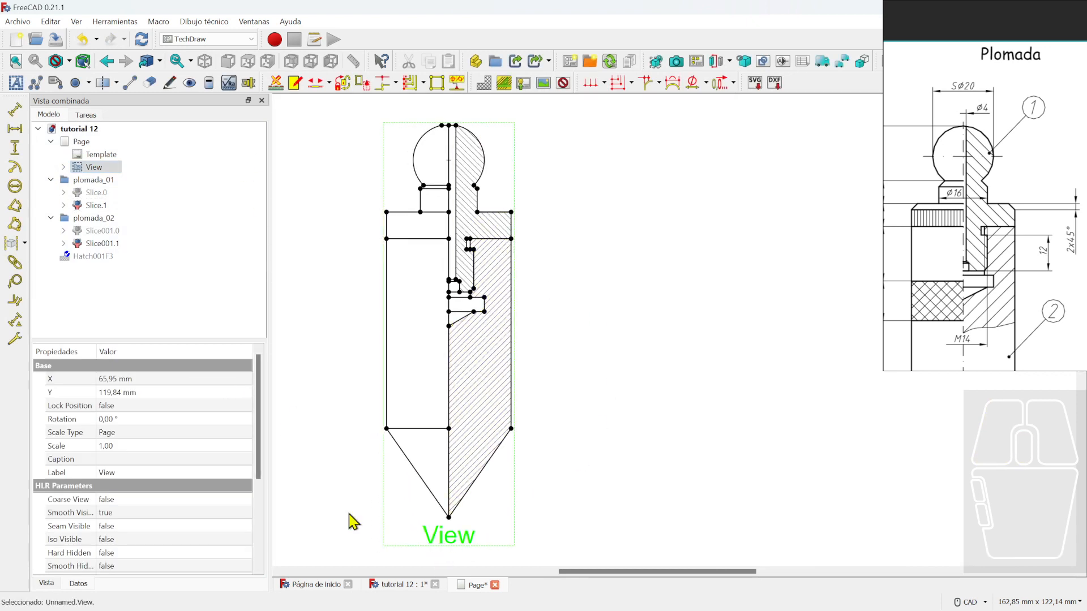
left_click(164, 474)
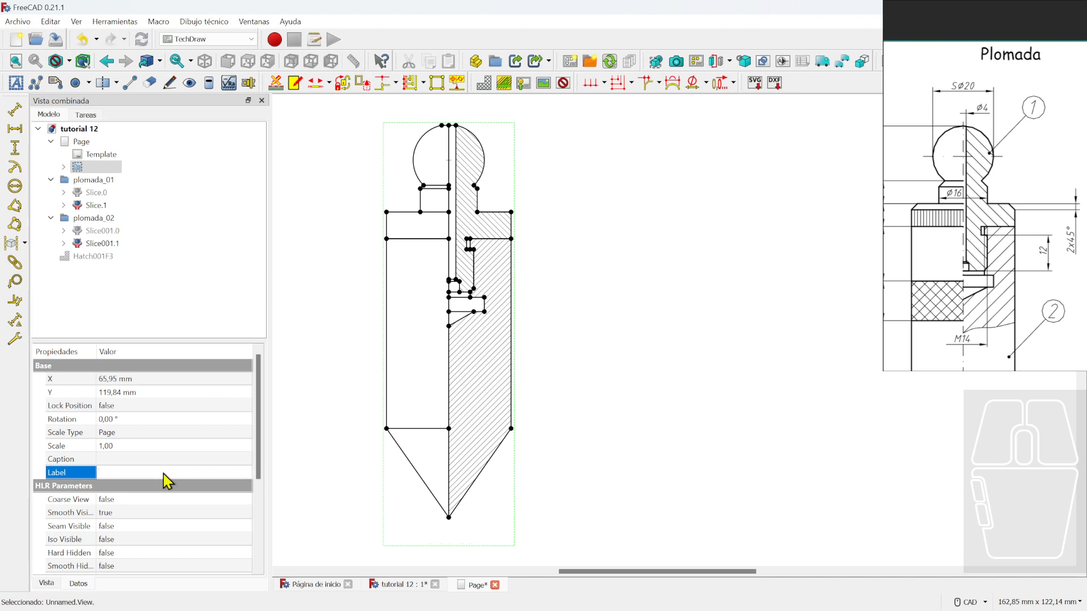
left_click(606, 470)
- Frame the page and hide the lower body Slice001.1 in the 3D view
scroll(651, 425, "down", 3)
scroll(608, 370, "up", 2)
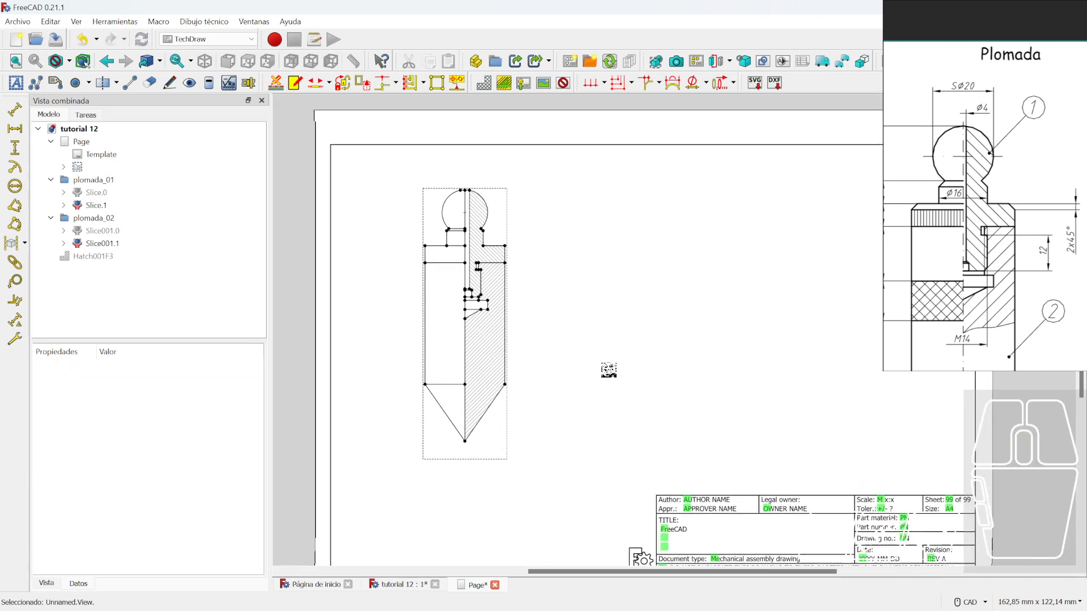
mouse_move(648, 297)
middle_mouse_down()
mouse_move(632, 291)
mouse_move(638, 301)
middle_mouse_up()
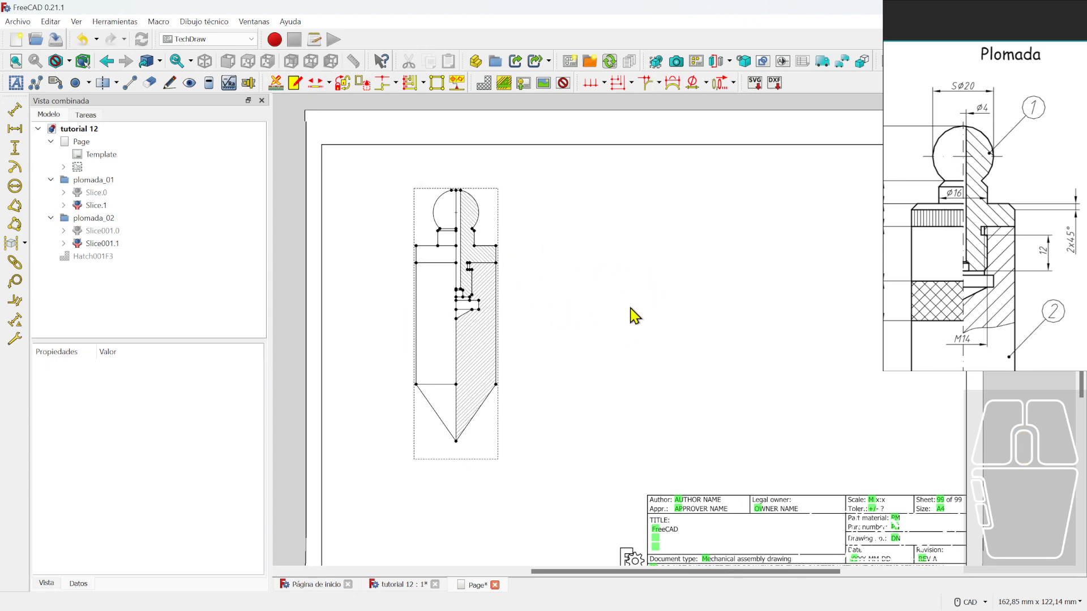
mouse_move(775, 258)
middle_mouse_down()
mouse_move(704, 243)
mouse_move(683, 314)
middle_mouse_up()
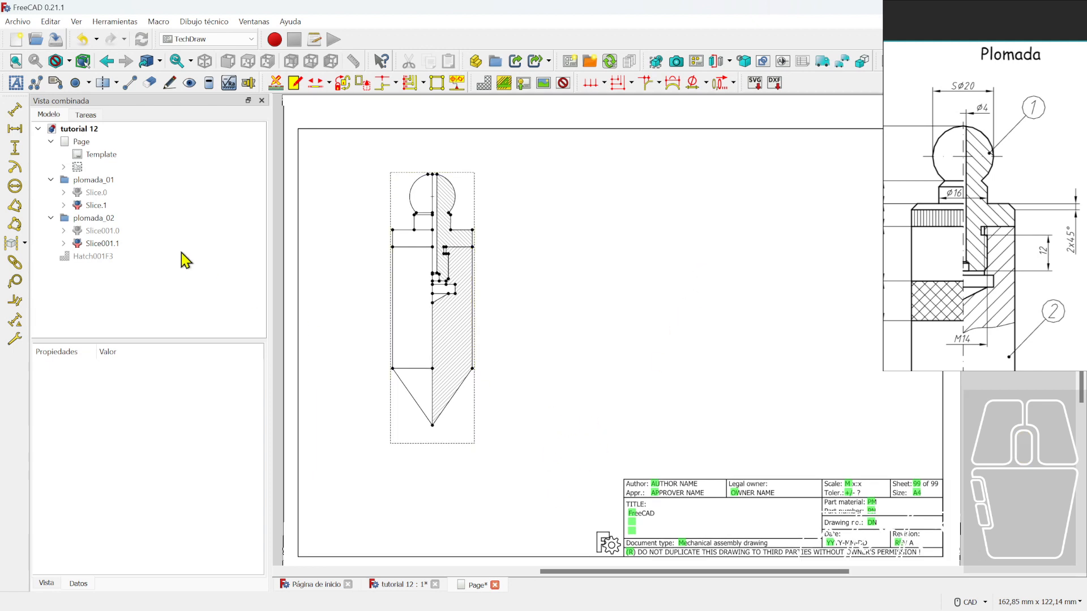
left_click(97, 220)
key("space")
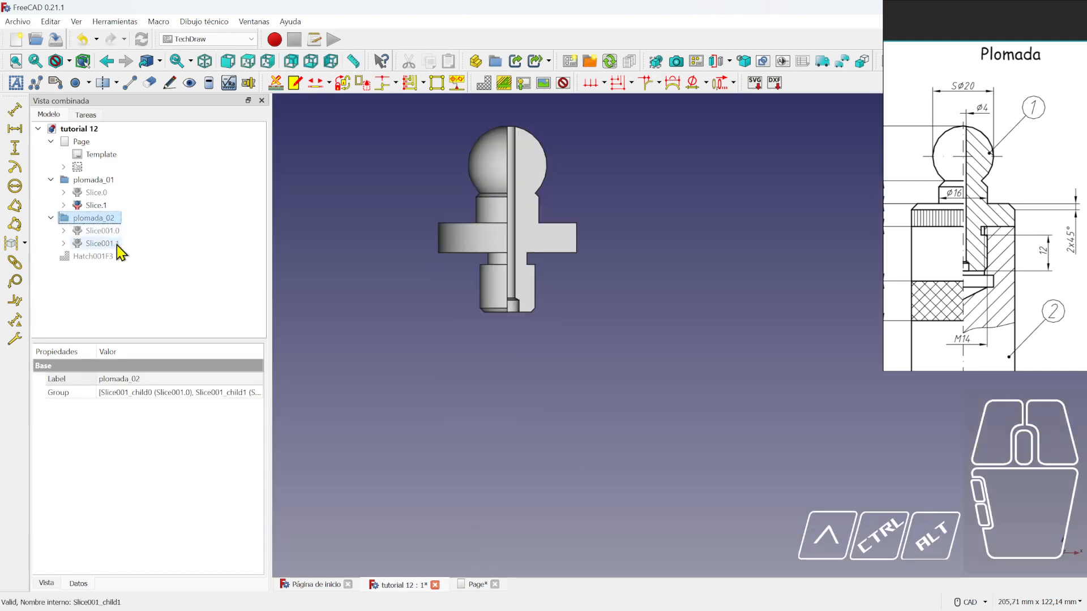
- Insert View001 of the ball-head Slice.1 and nudge it up and right
left_click(477, 586)
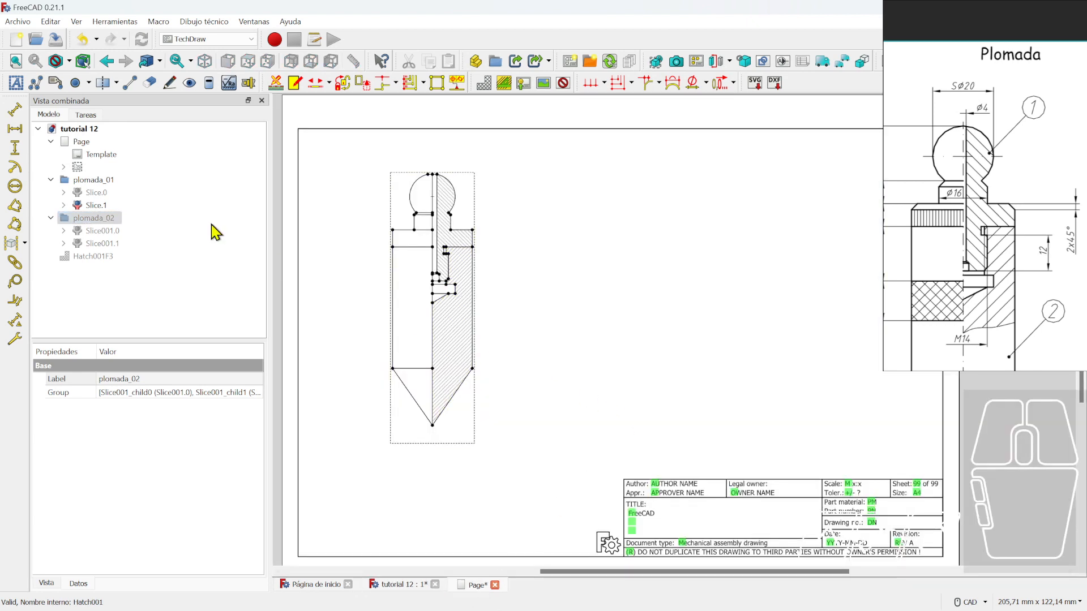
left_click(97, 205)
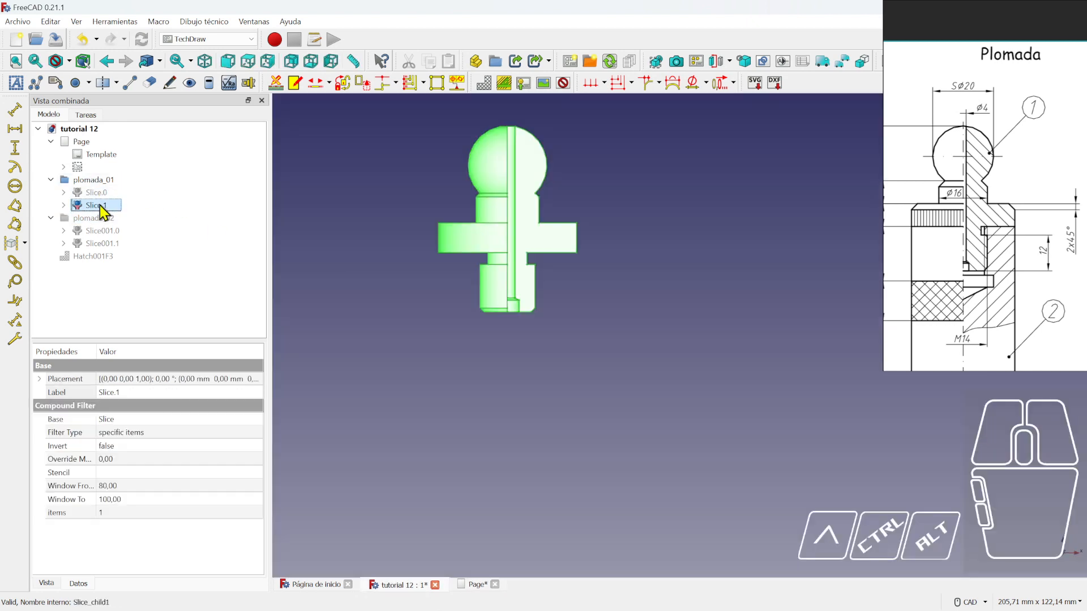
left_click(477, 586)
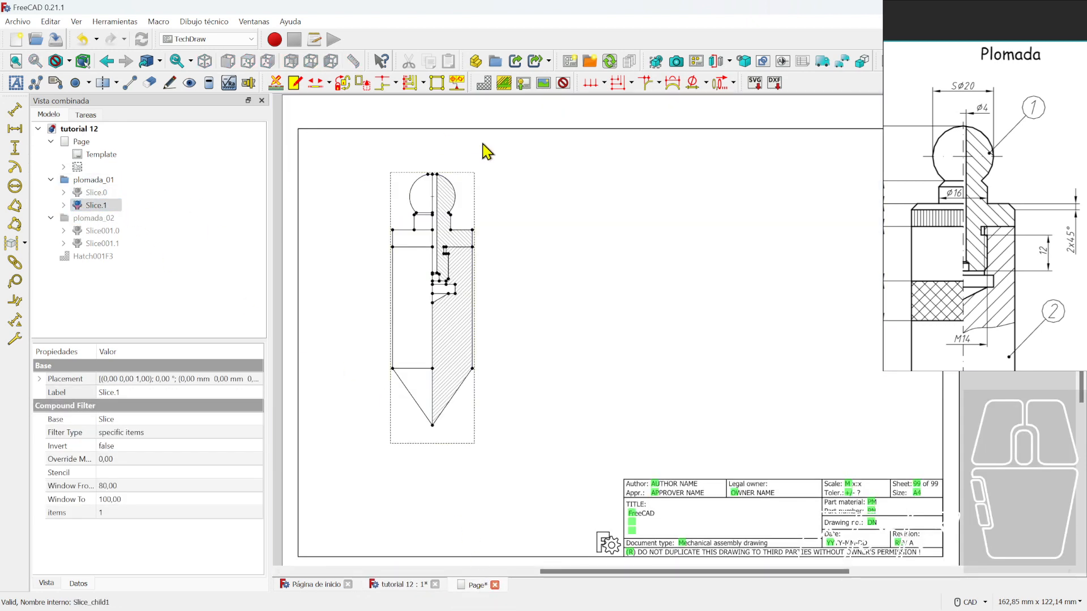
left_click(657, 68)
left_click(662, 308)
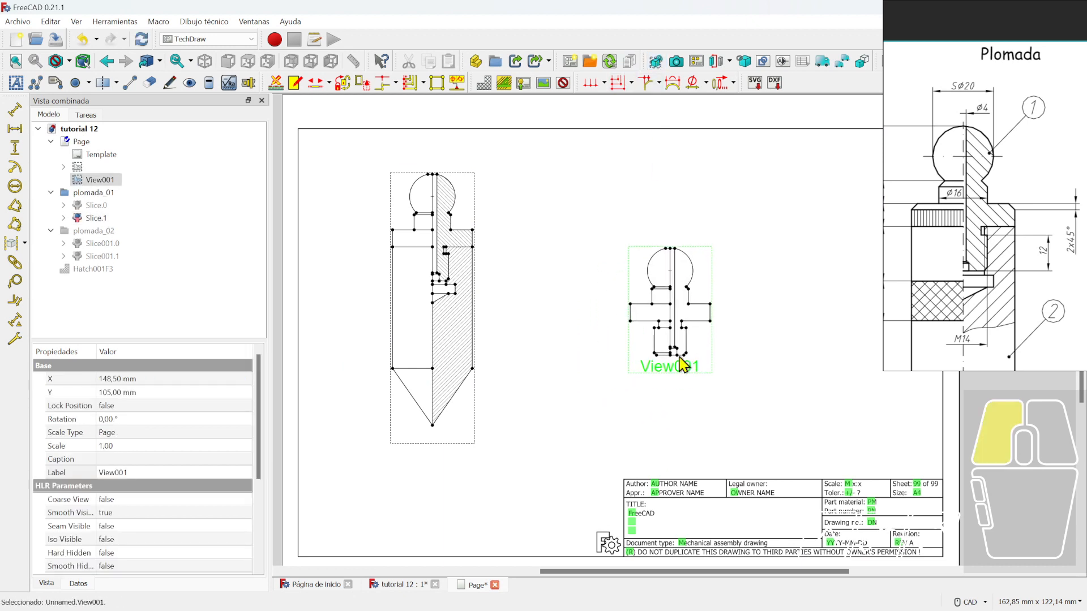
left_click_drag(662, 313, 665, 299)
- Hide Slice.1, show plomada_02, hide Slice001.0 and select the pointed Slice001.1
left_click(638, 351)
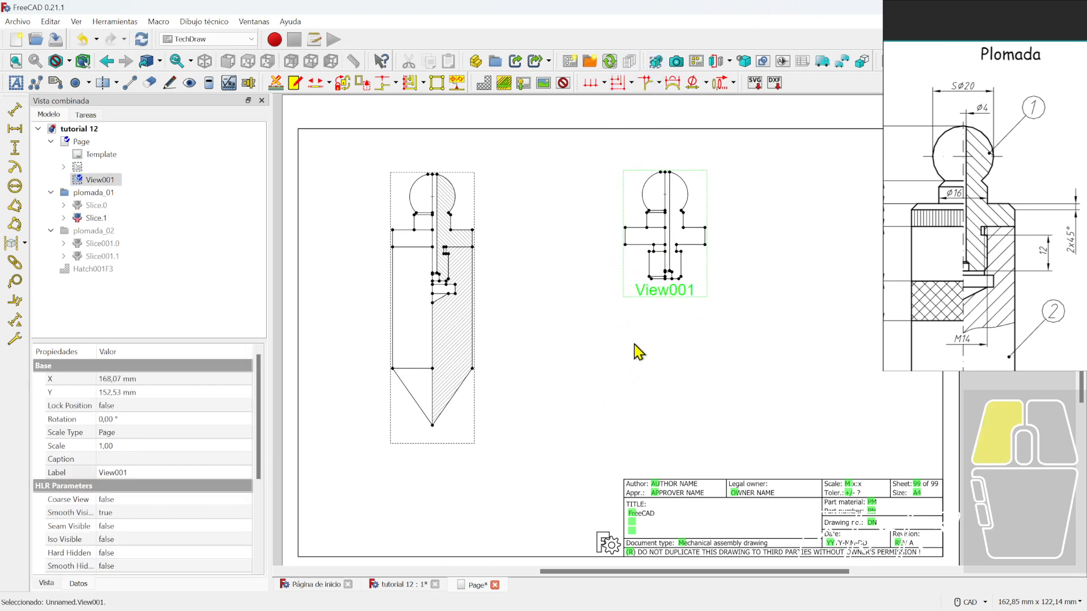
left_click(91, 193)
left_click(95, 218)
key("space")
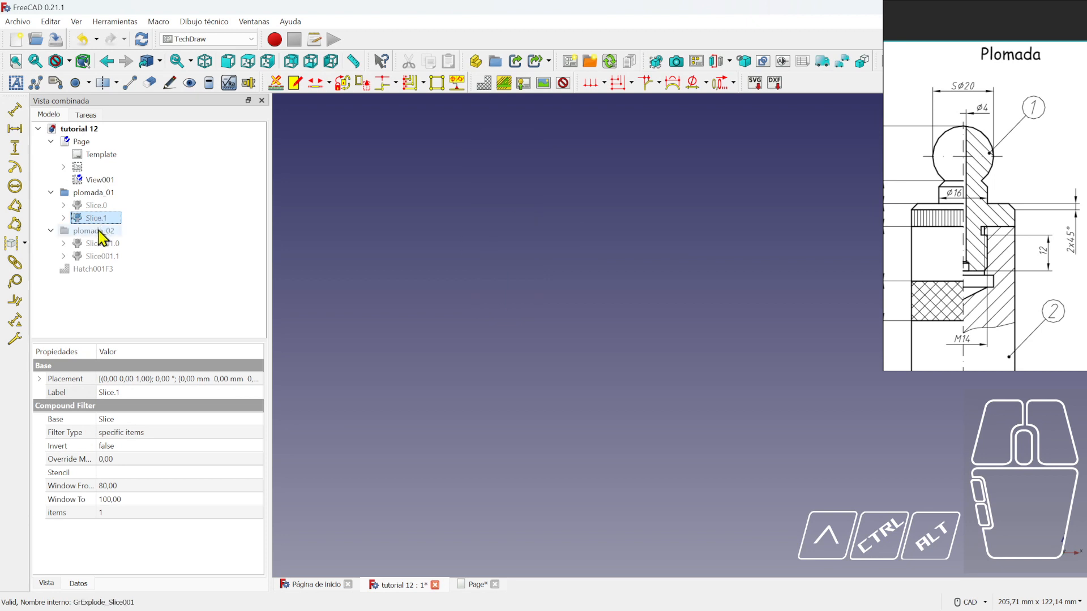
left_click(85, 193)
left_click(51, 193)
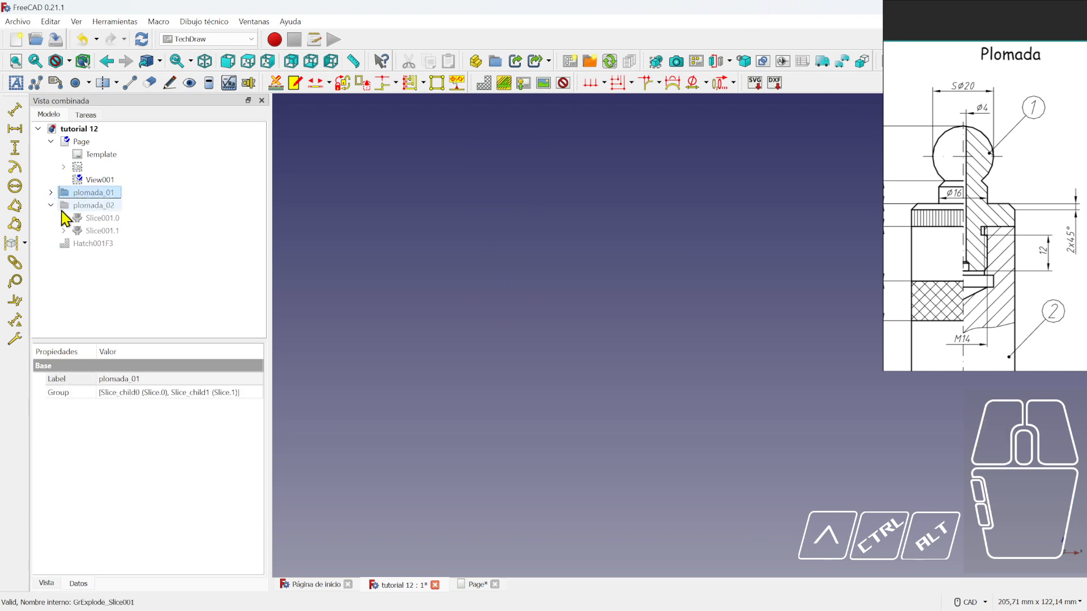
left_click(94, 206)
key("space")
left_click(100, 219)
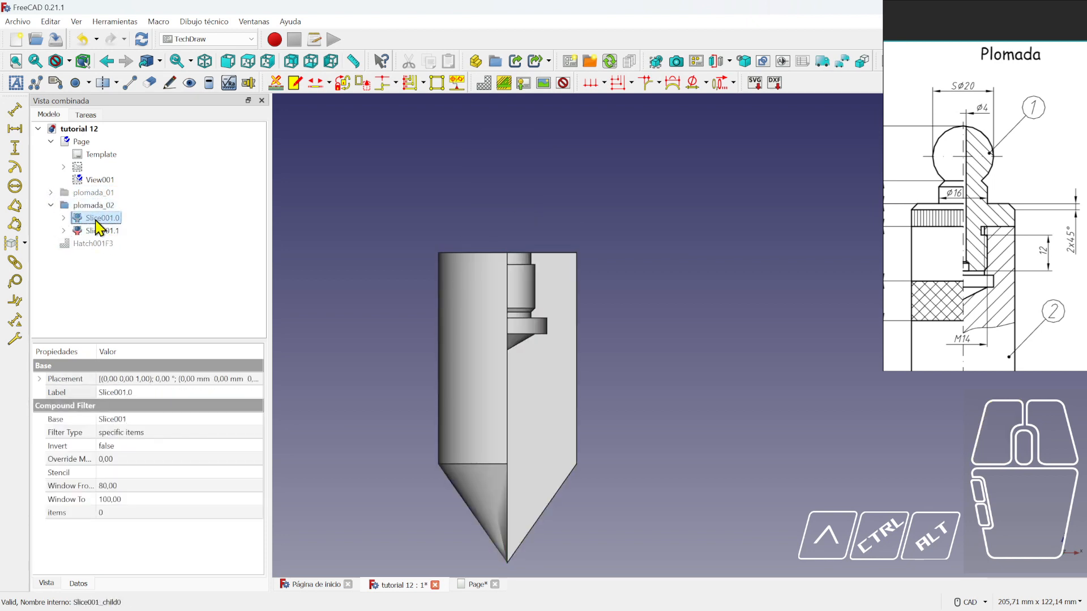
key("space")
left_click(102, 231)
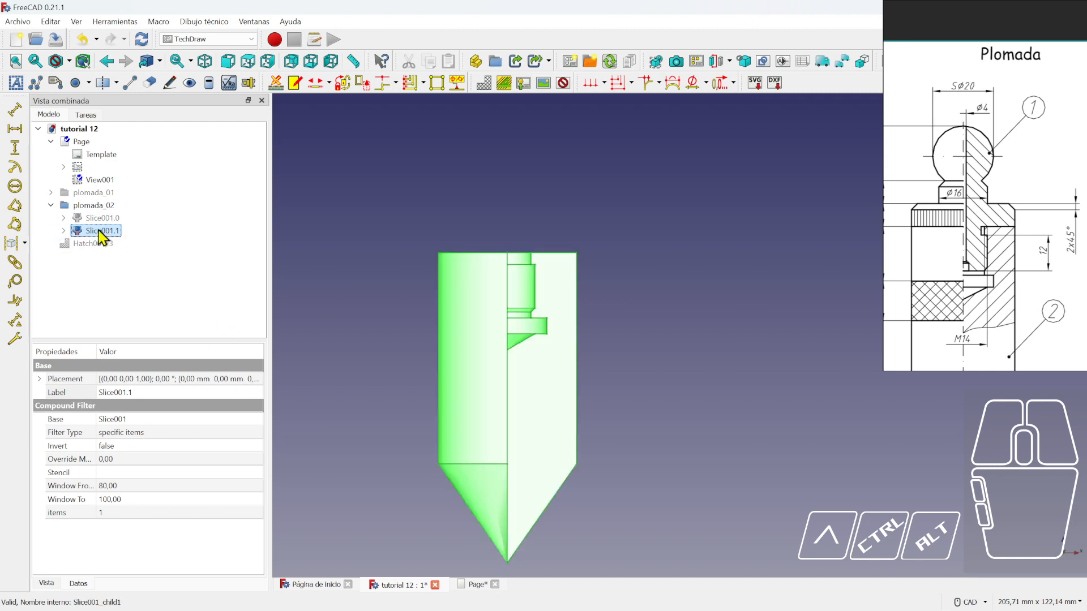
- Insert View002 of Slice001.1 and place it to the right of View001
left_click(474, 588)
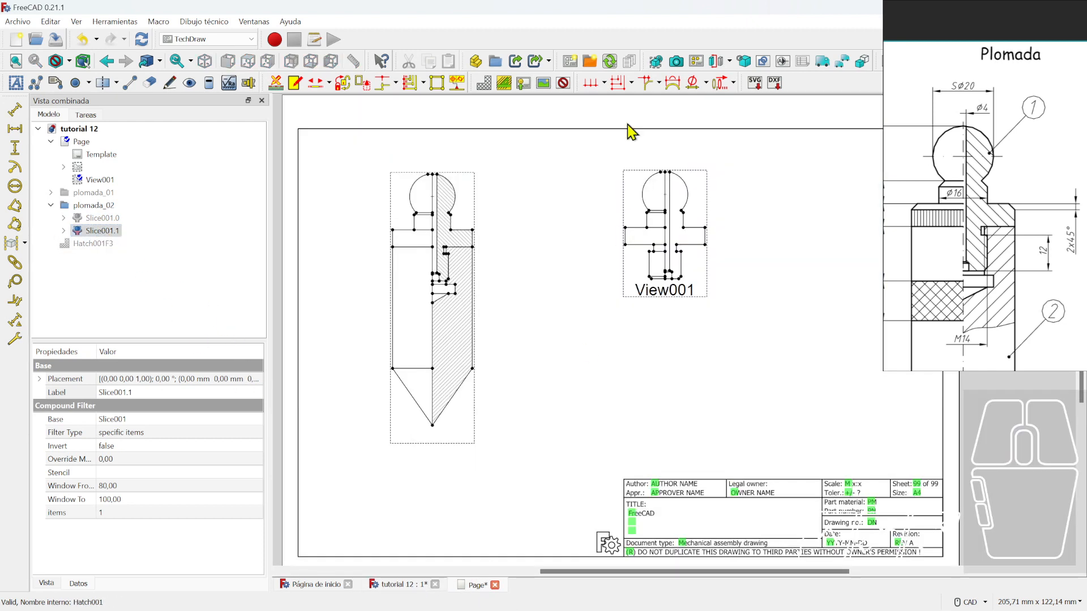
left_click(656, 62)
middle_click_drag(686, 321, 463, 338)
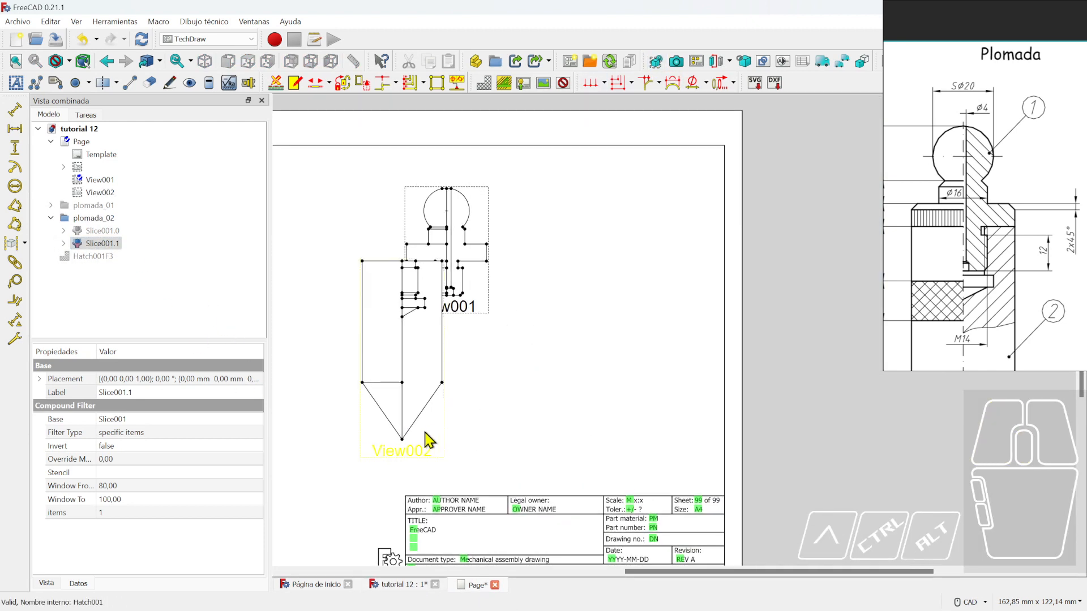
left_click_drag(427, 439, 597, 396)
left_click(422, 317)
left_click_drag(421, 316, 391, 321)
middle_click_drag(470, 383, 602, 368)
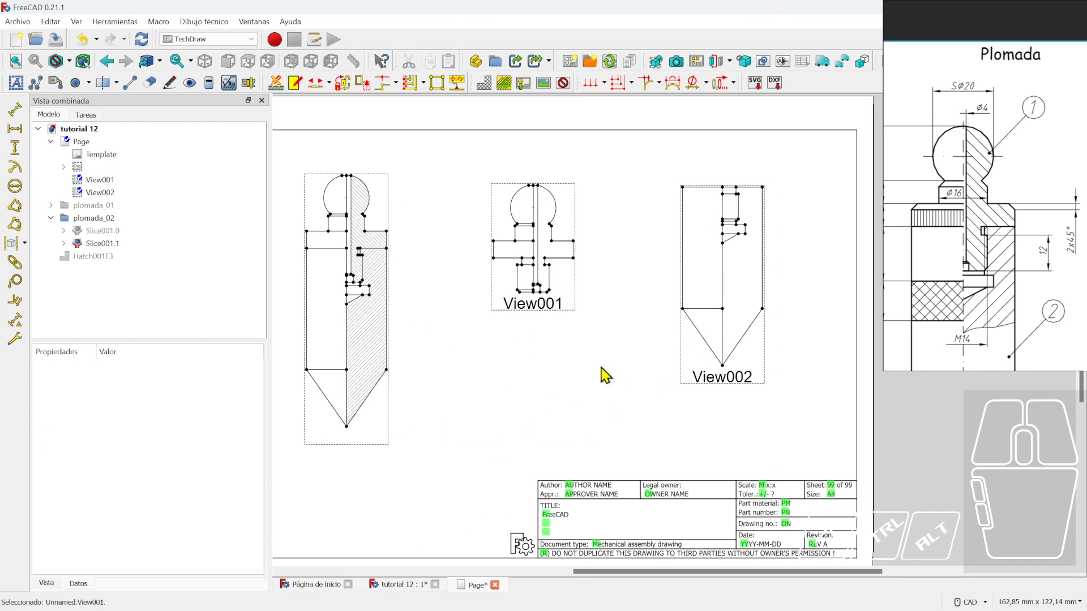
left_click(102, 244)
left_click(94, 220)
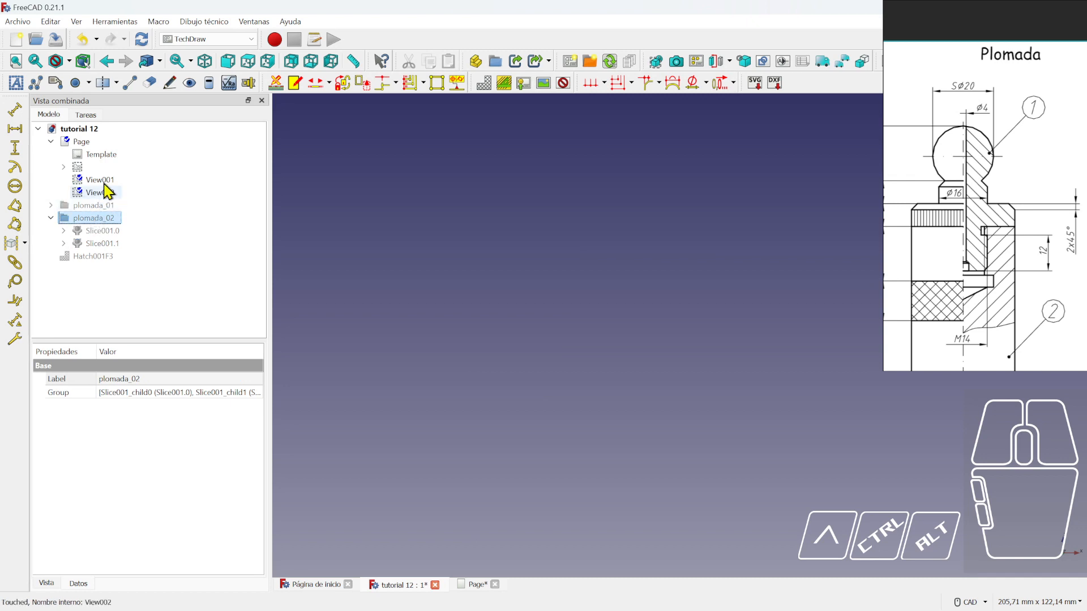
- Clear the View001 and View002 labels and nudge View001 slightly down-right
left_click(473, 585)
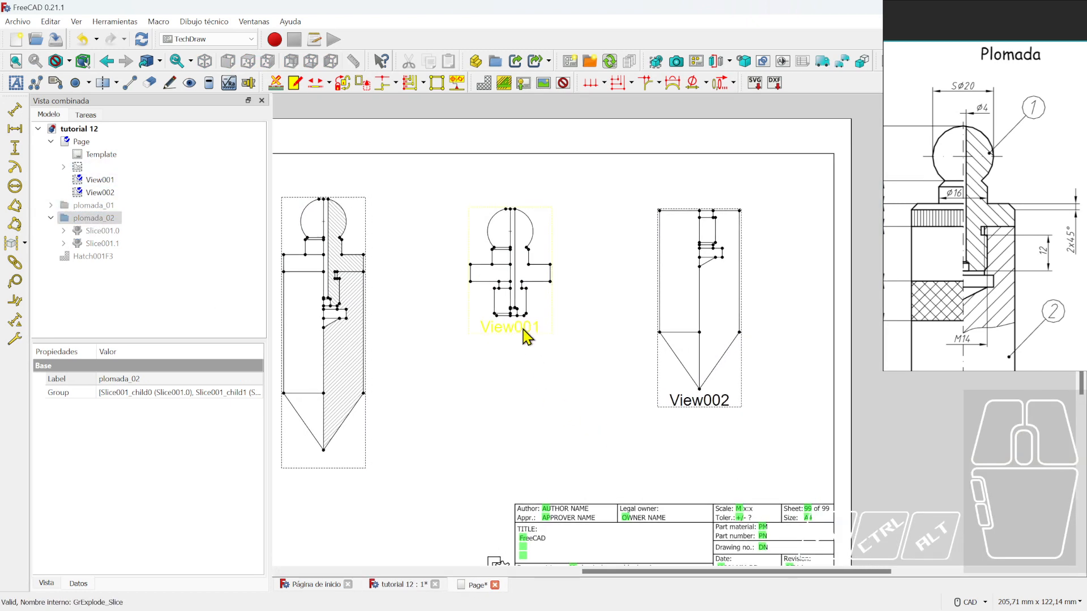
left_click(525, 333)
left_click(134, 473)
key("BackSpace")
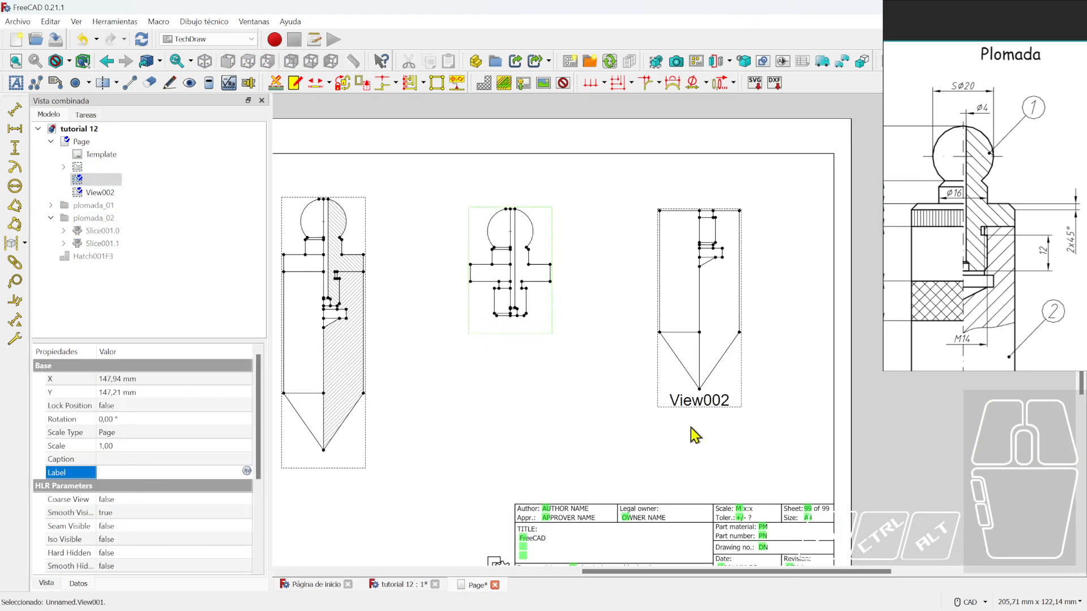
left_click(699, 404)
left_click(139, 474)
key("BackSpace")
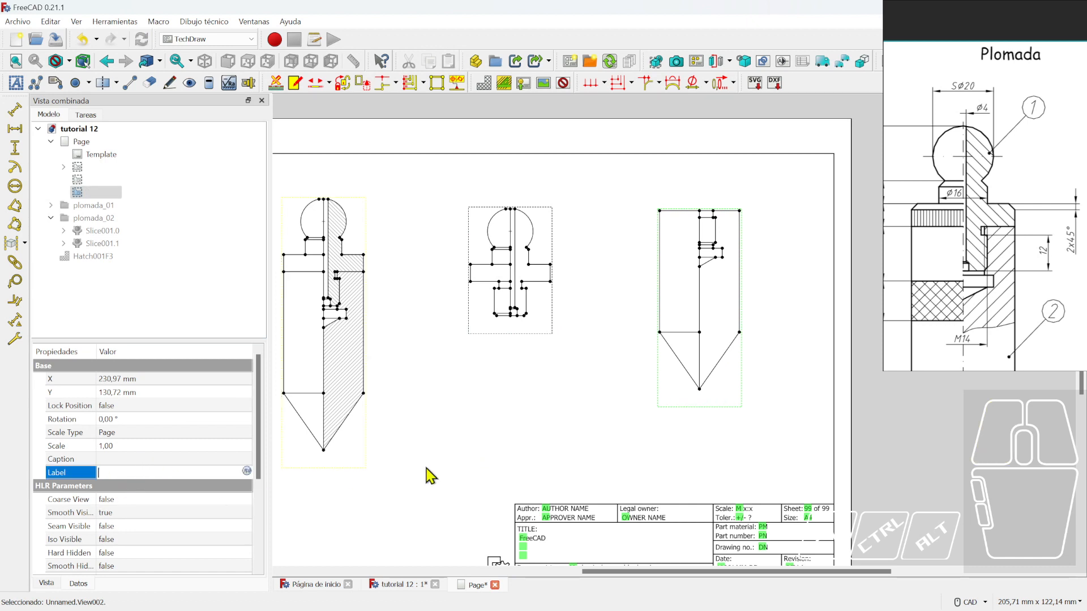
left_click(427, 469)
left_click_drag(508, 334, 513, 351)
left_click(608, 389)
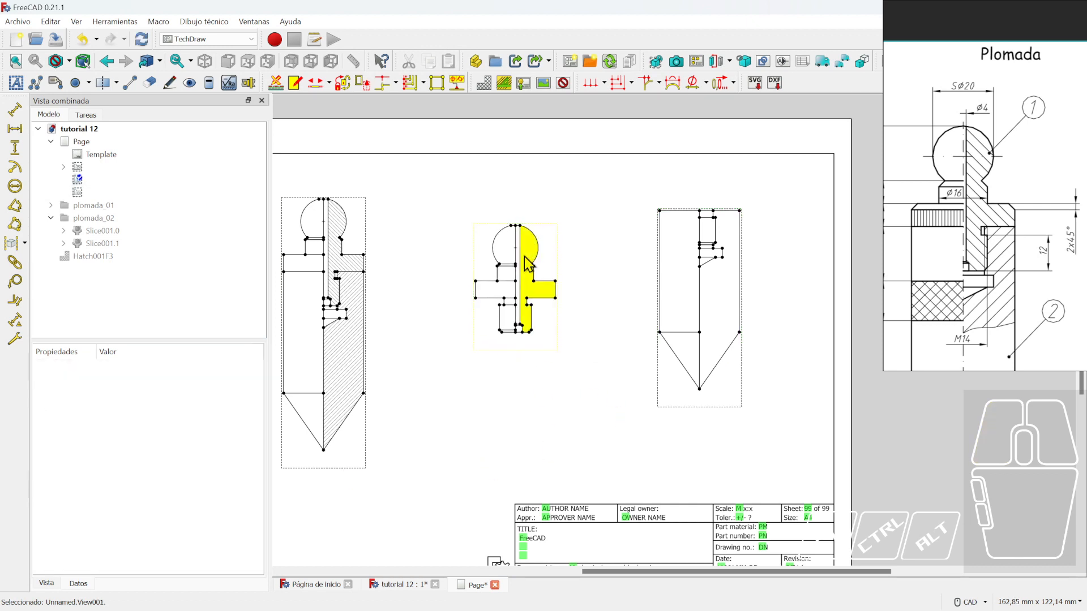
left_click(527, 260)
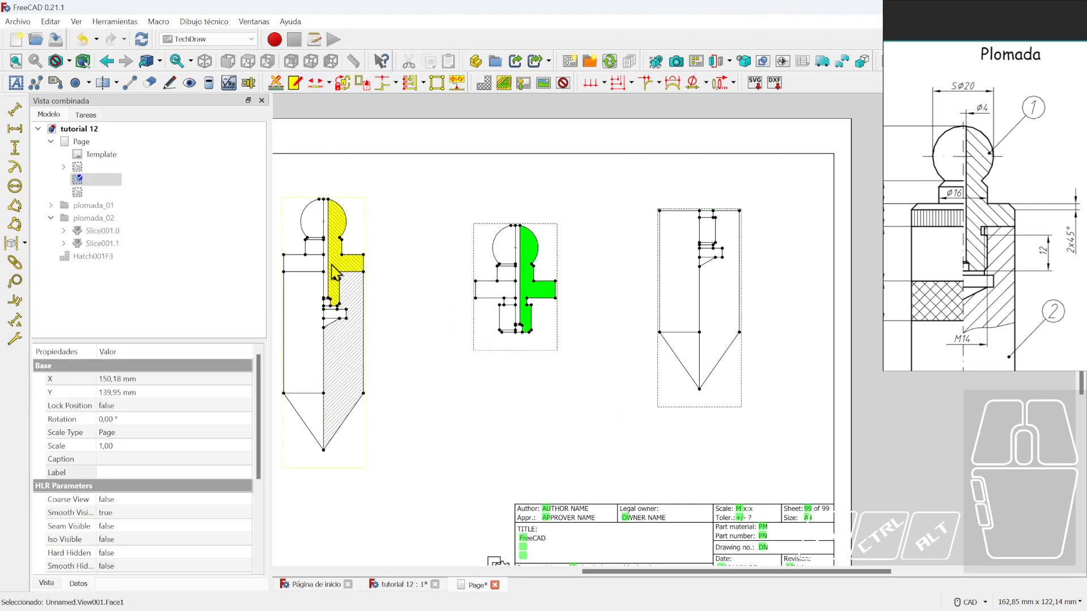
- Hatch the ball-head view's cut face with rotation 90
left_click(484, 83)
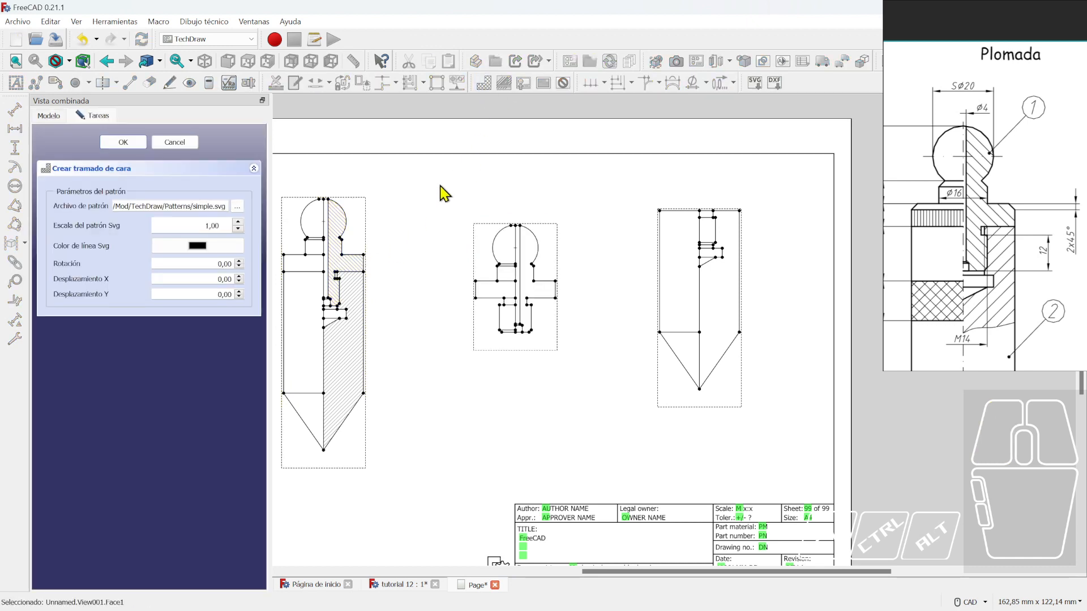
double_click(220, 264)
type("9")
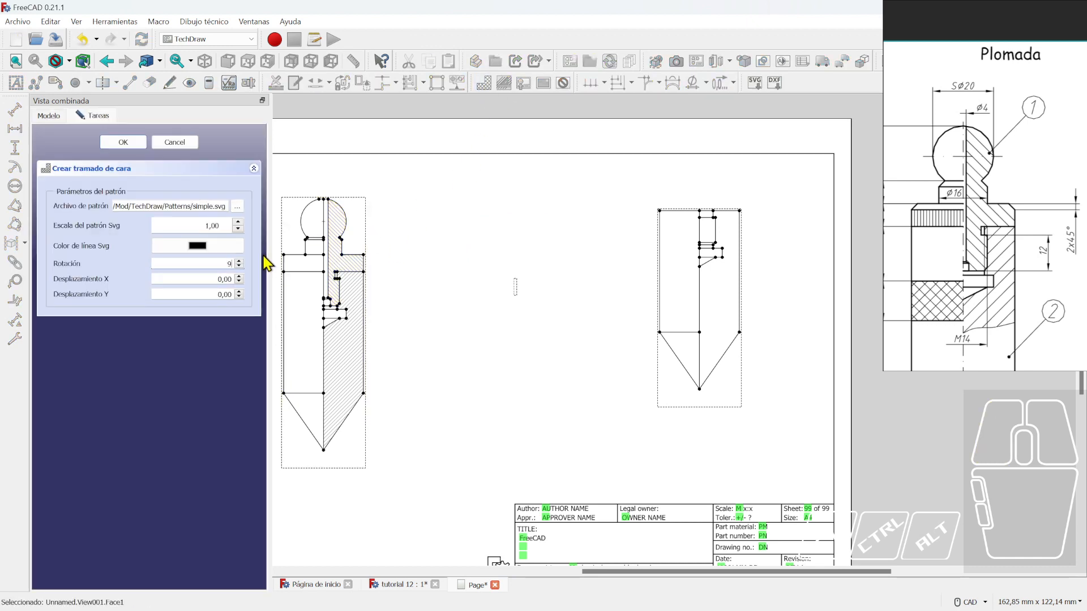
type("0")
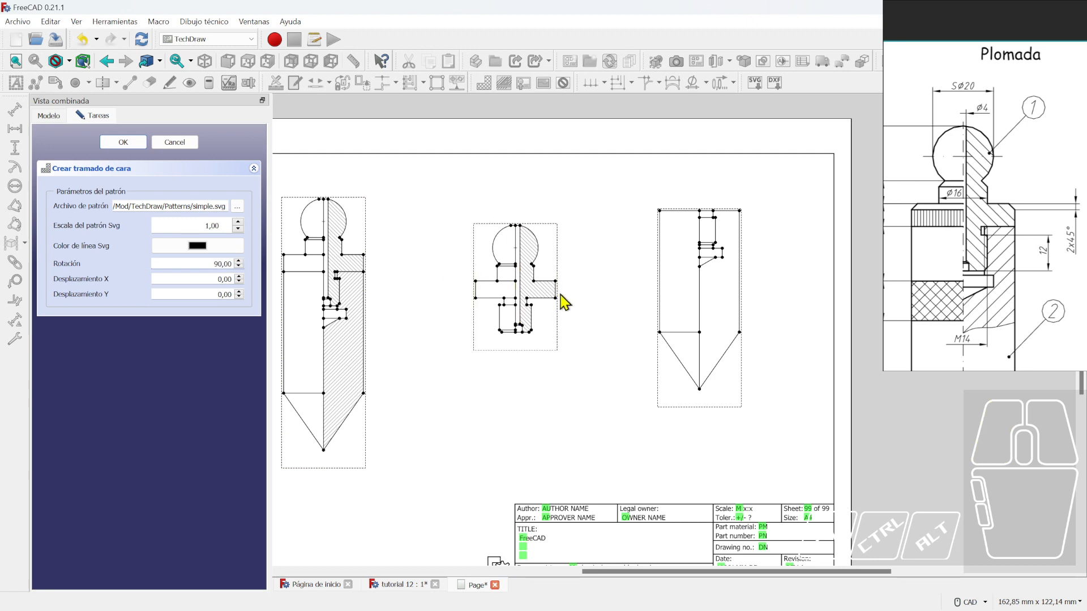
left_click(134, 143)
left_click(503, 82)
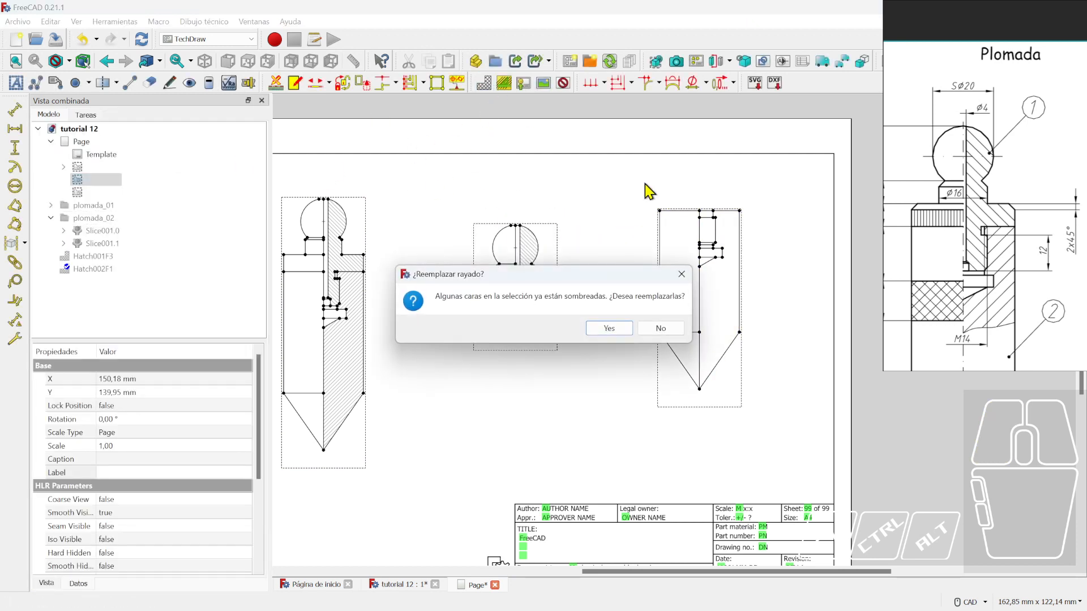
left_click(661, 328)
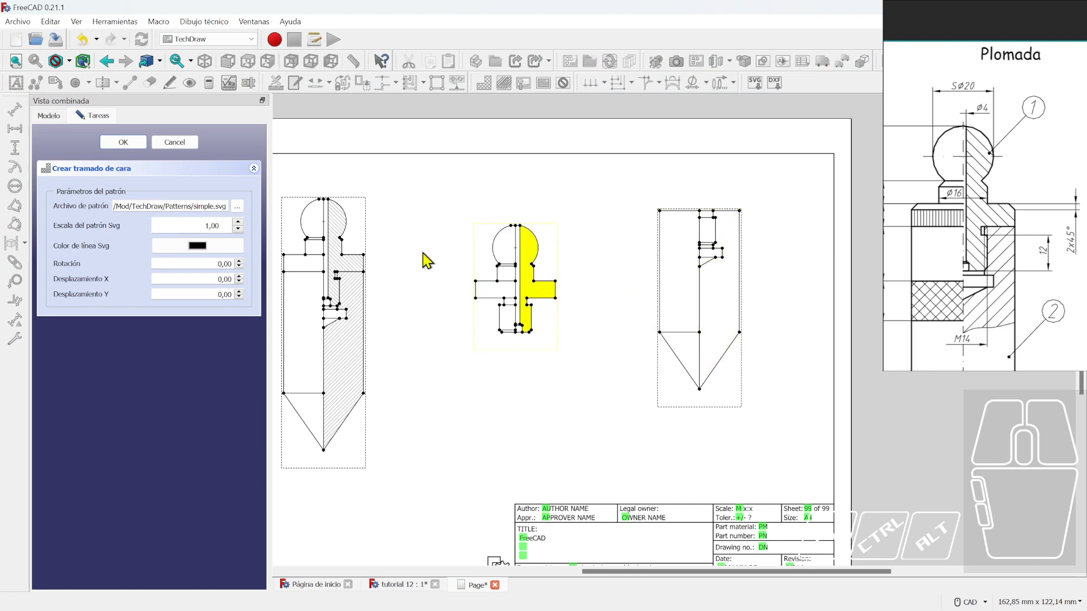
left_click(175, 143)
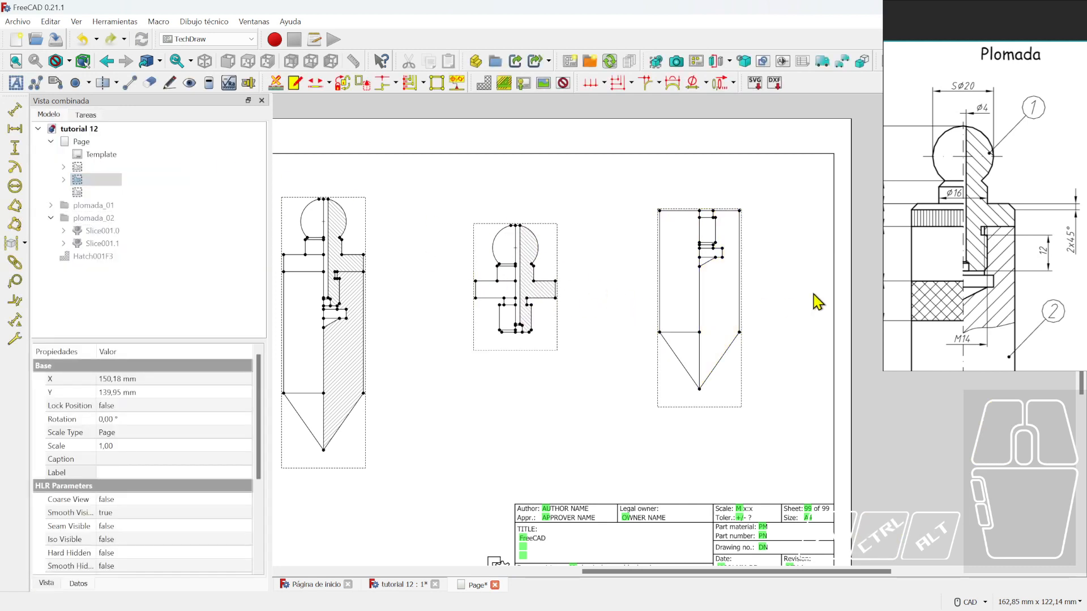
- Hatch the pointed part's cut face at 0° and shift the ball-head view right and down
left_click(711, 297)
left_click(503, 83)
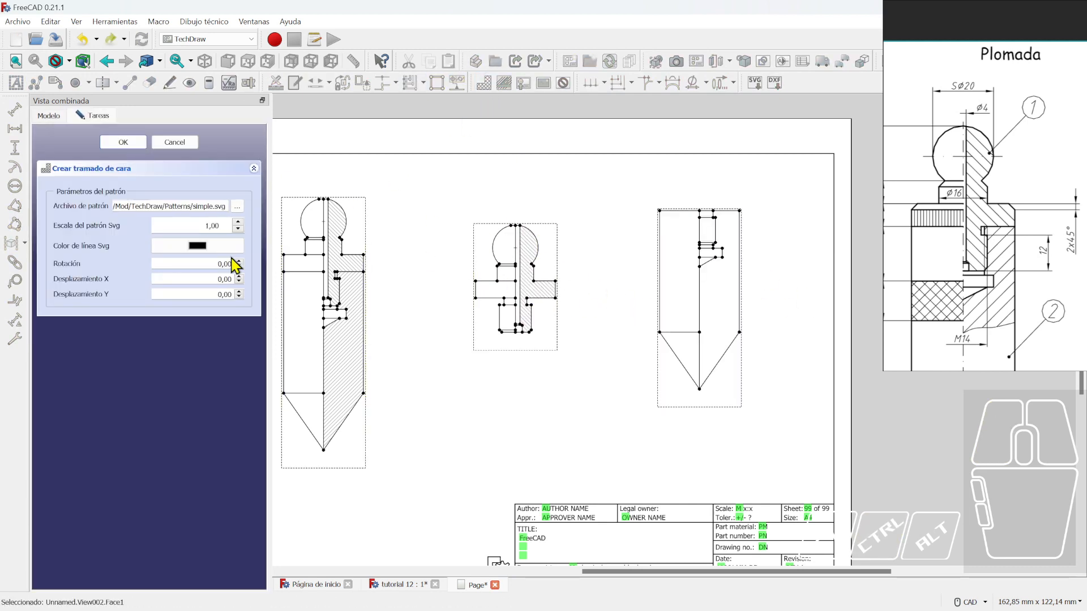
left_click(238, 262)
left_click(239, 266)
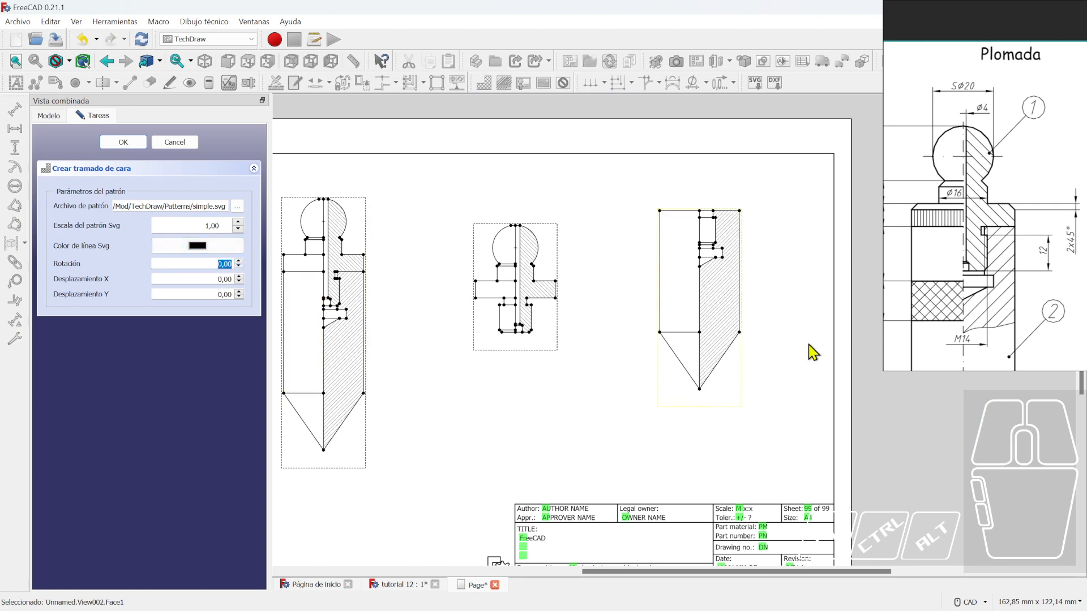
left_click(131, 137)
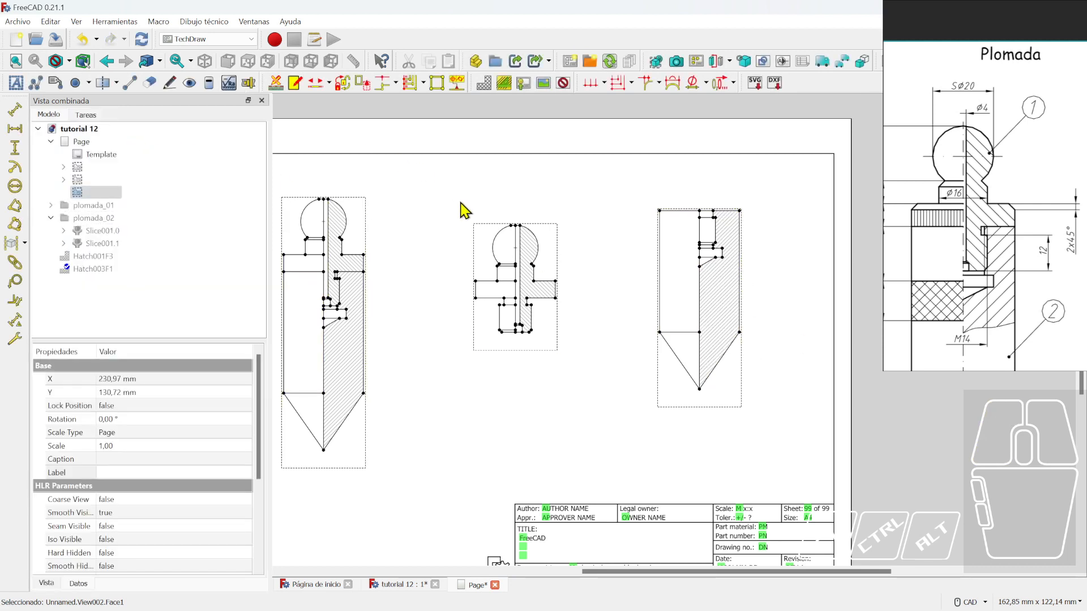
scroll(497, 279, "down", 4)
left_click_drag(523, 329, 550, 338)
scroll(429, 299, "up", 2)
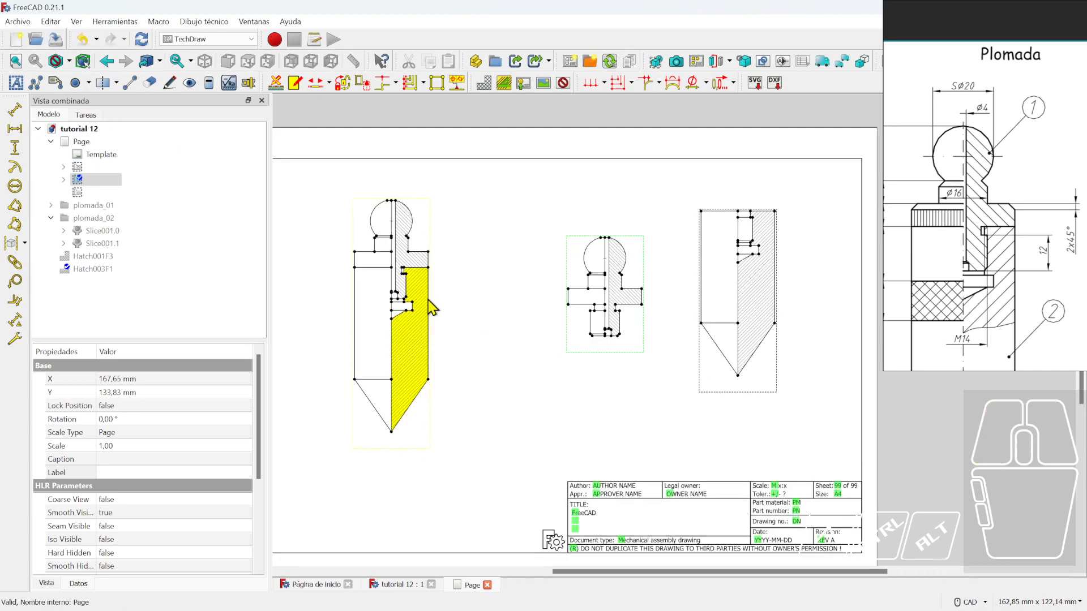
- Add balloon 1 above the ball-head hatched face of the section view
middle_click_drag(464, 306, 483, 315)
scroll(493, 289, "up", 1)
middle_click_drag(500, 277, 536, 280)
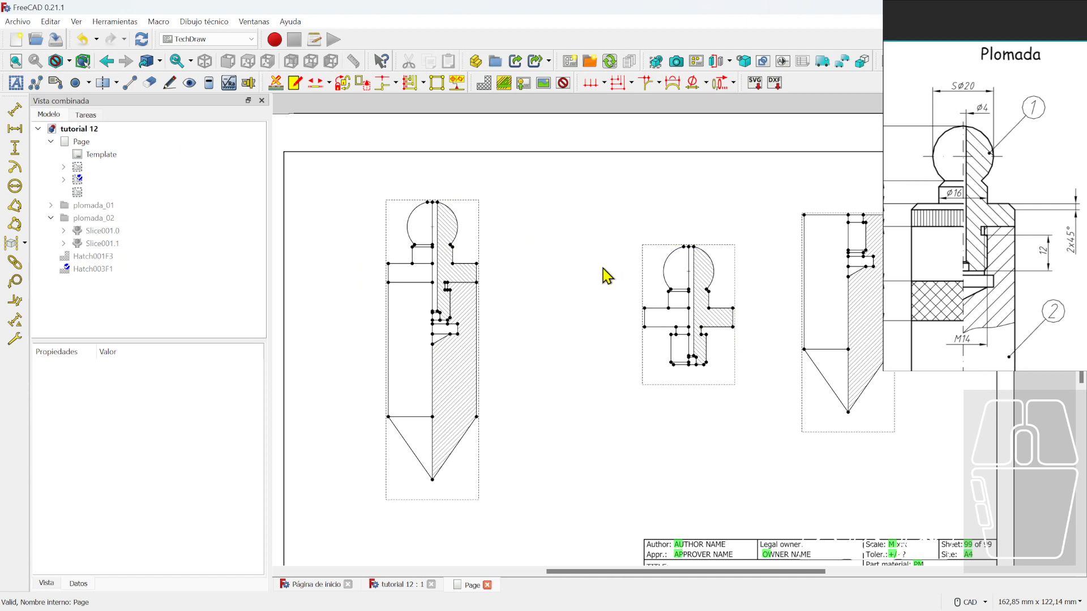
left_click(15, 282)
left_click(604, 330)
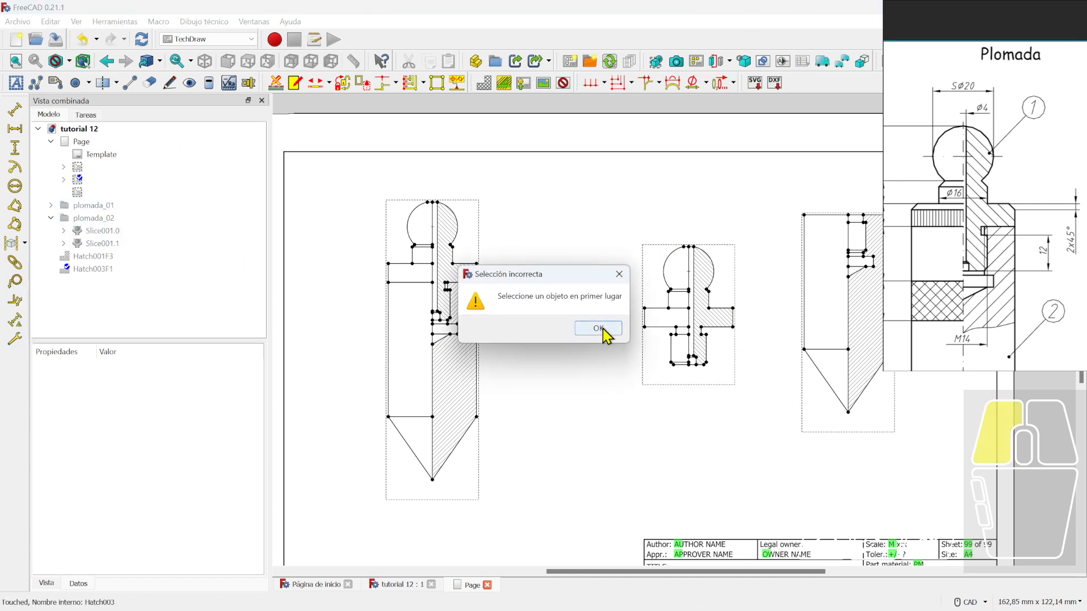
scroll(467, 218, "up", 3)
left_click(429, 218)
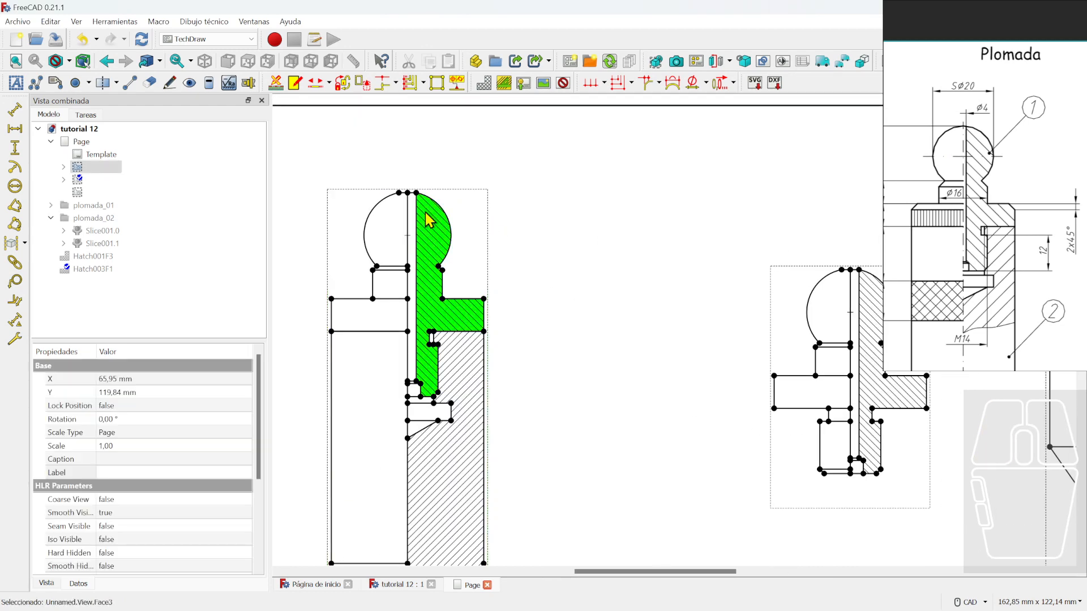
left_click(15, 282)
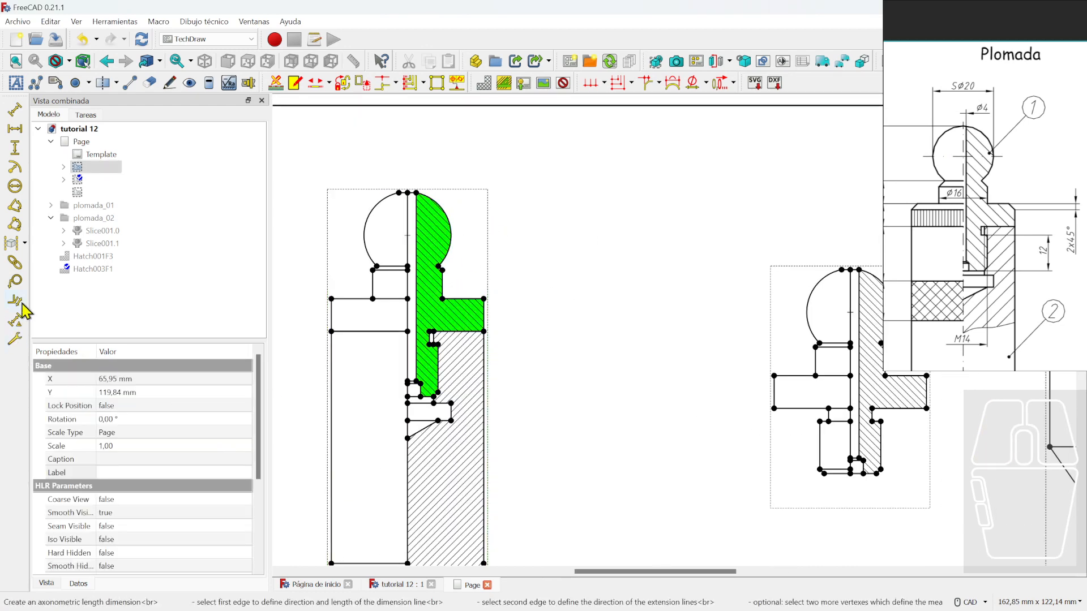
left_click(443, 215)
- Add balloon 2 beside the lower hatched face of the section
middle_click_drag(559, 234, 514, 291)
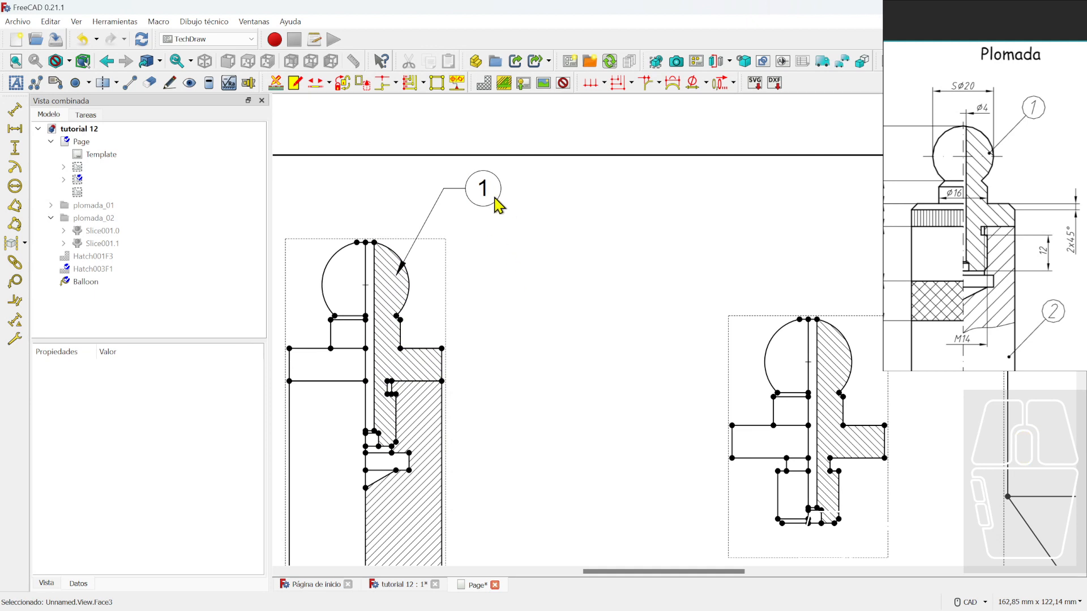
scroll(606, 359, "down", 4)
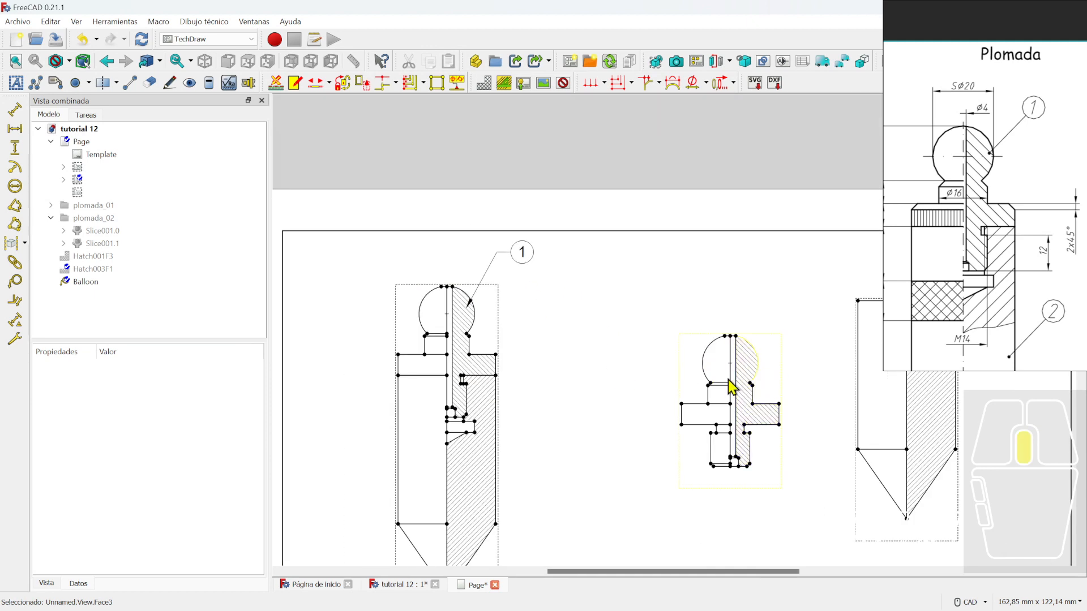
left_click(413, 436)
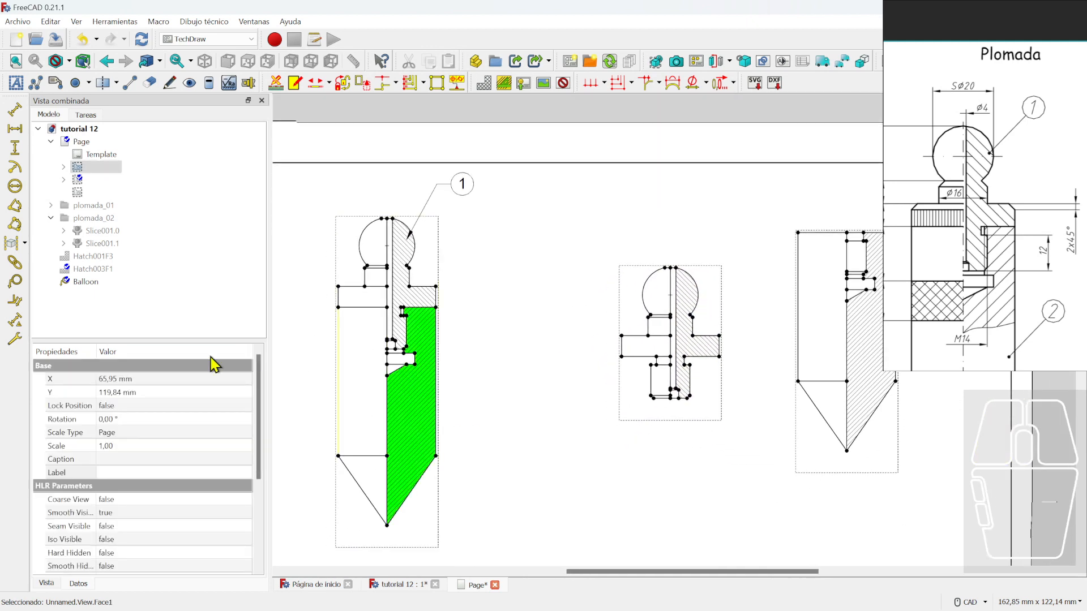
left_click(16, 321)
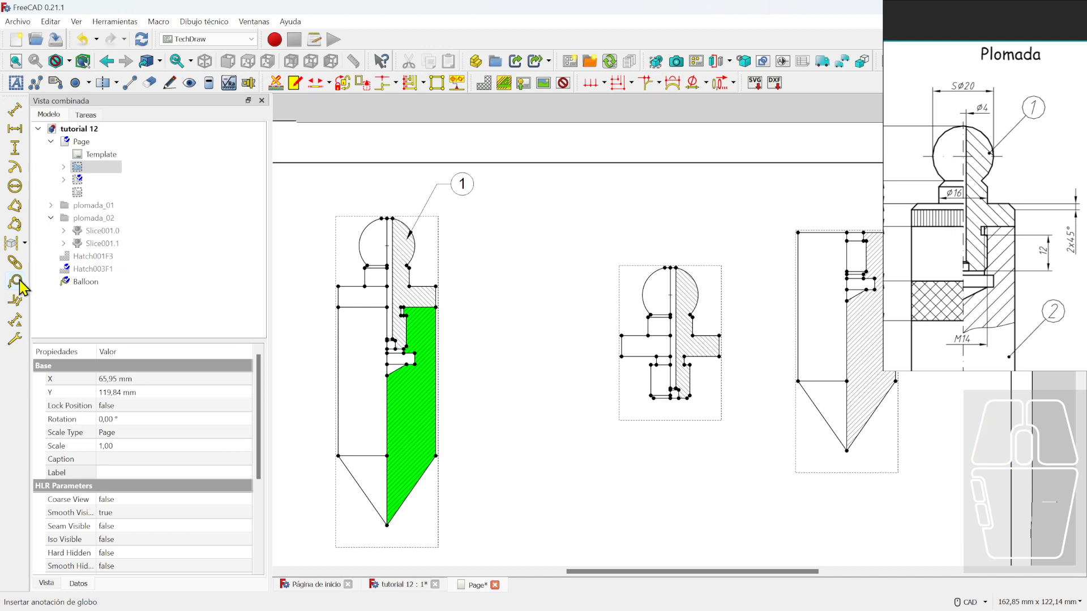
left_click(423, 415)
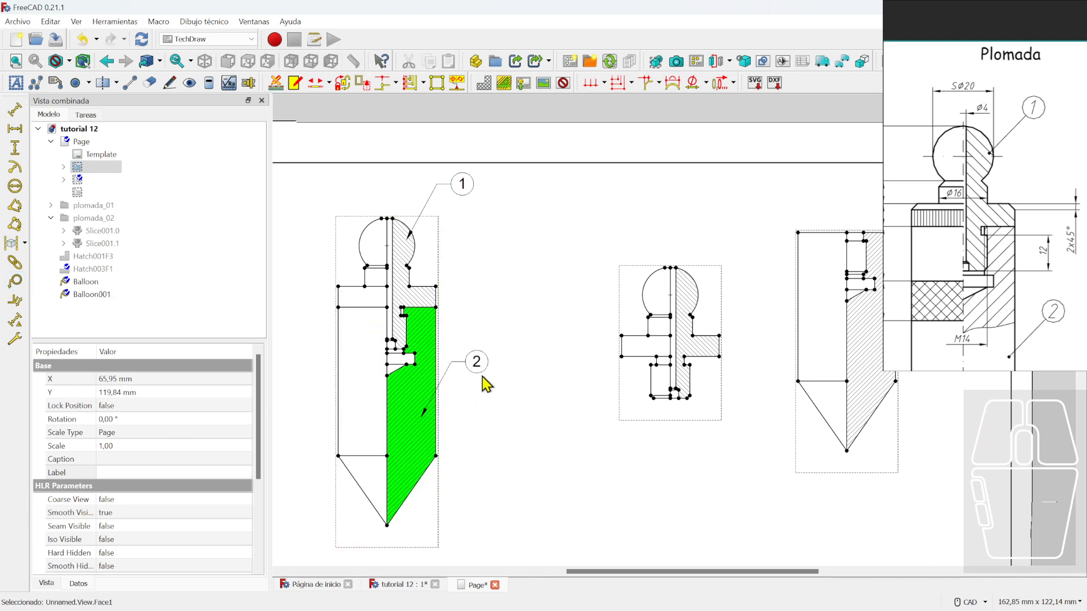
left_click(532, 438)
- Pan to the middle part view and select its hatched cut face
scroll(528, 439, "down", 3)
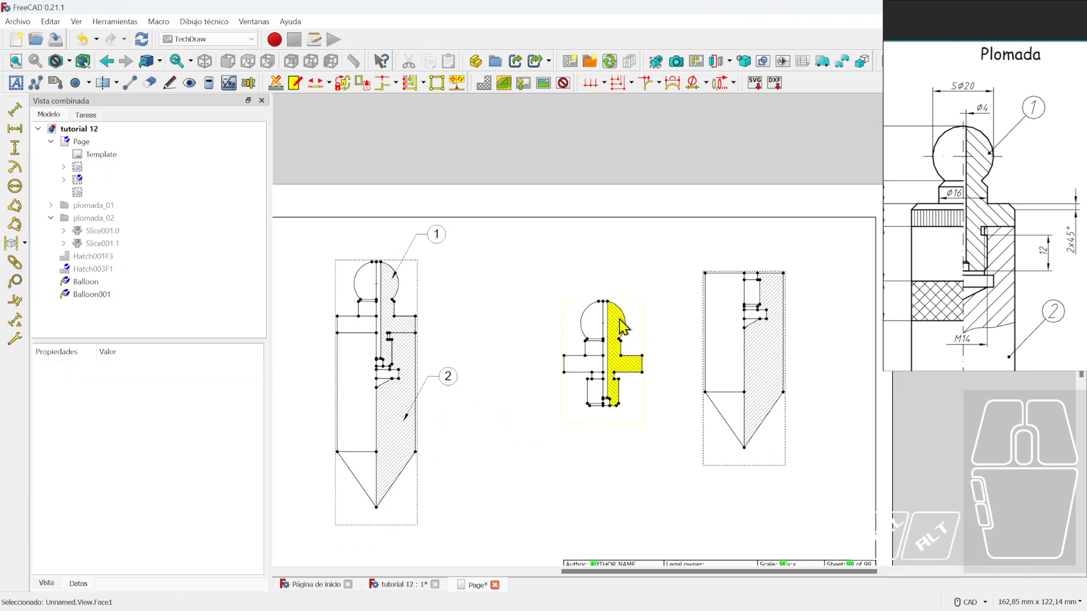
left_click(620, 319)
middle_click_drag(654, 372, 554, 403)
left_click(515, 357)
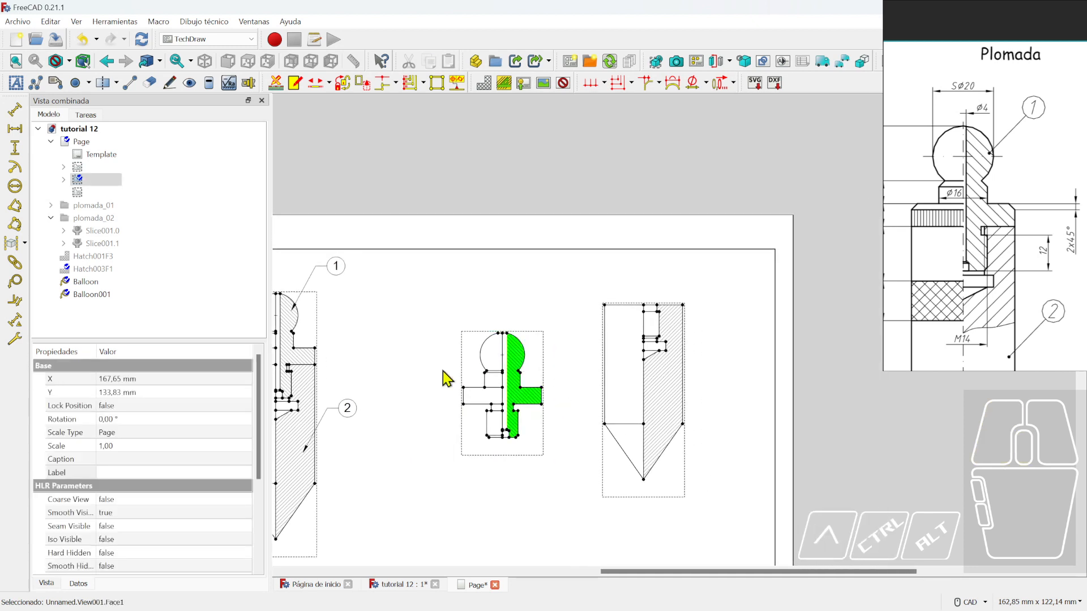
left_click(491, 501)
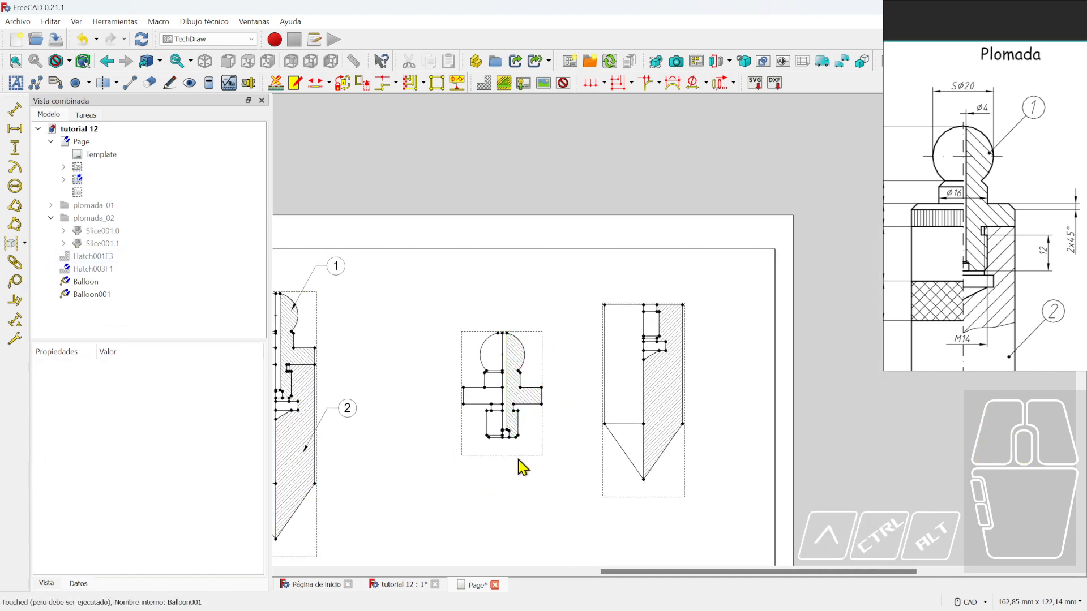
- Label the middle part view 1 and the right part view 2
left_click(514, 455)
left_click(155, 473)
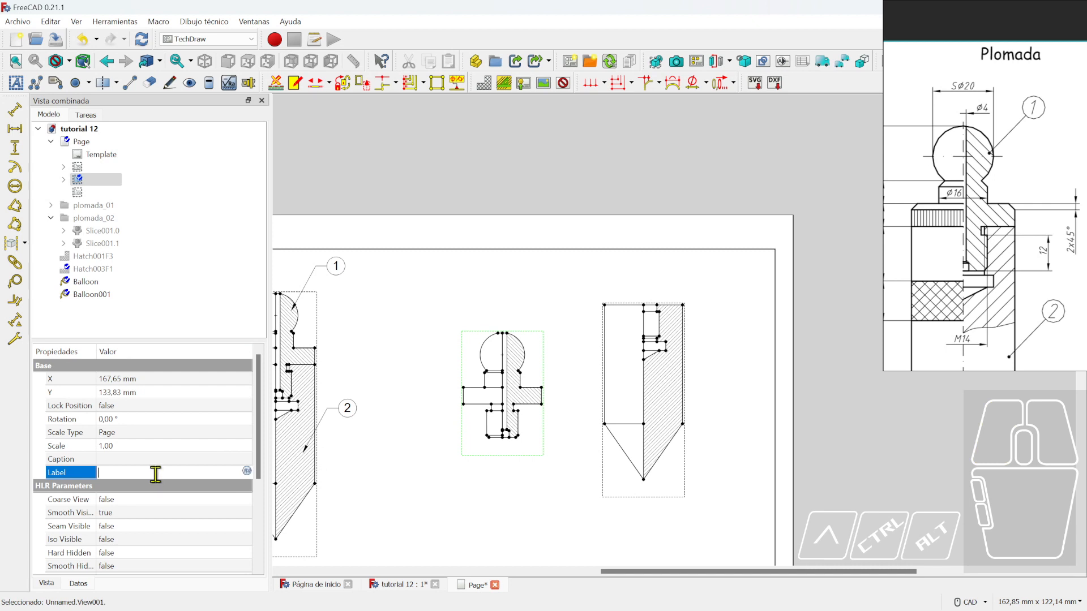
type("1")
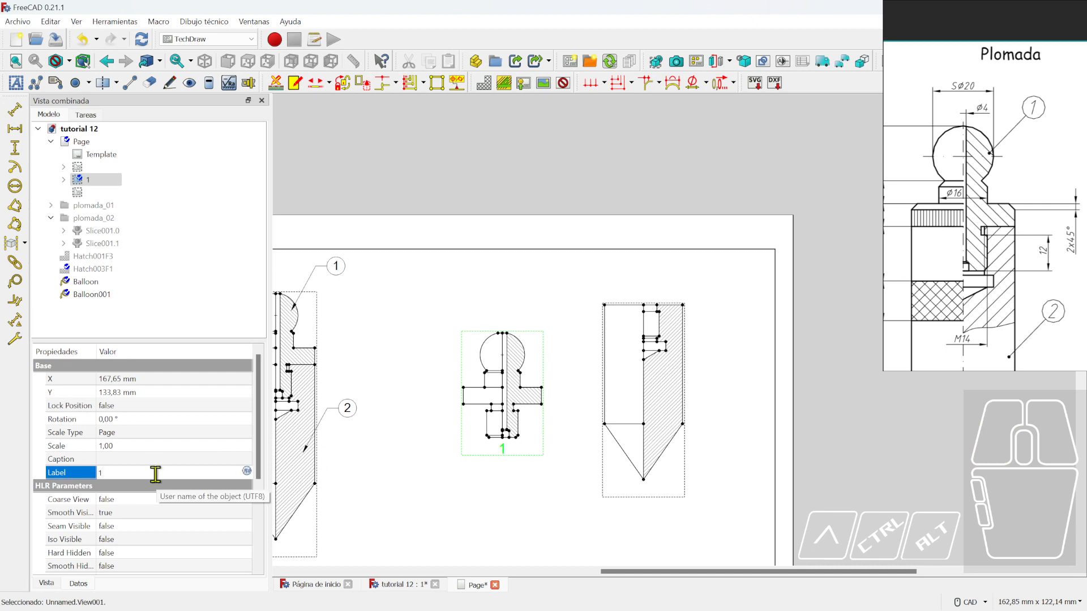
left_click(567, 516)
left_click(641, 492)
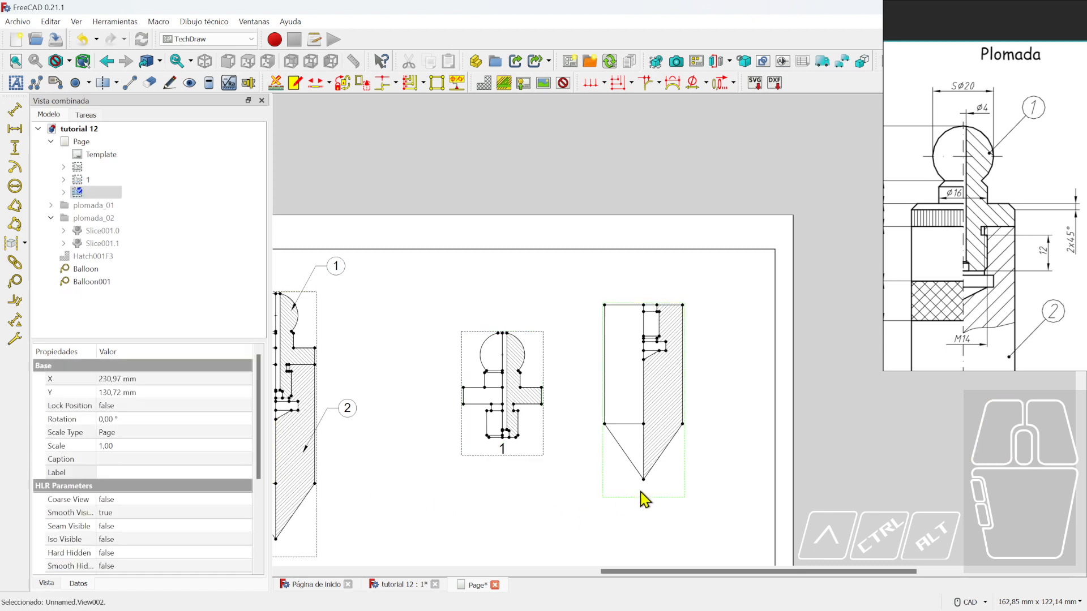
left_click(131, 472)
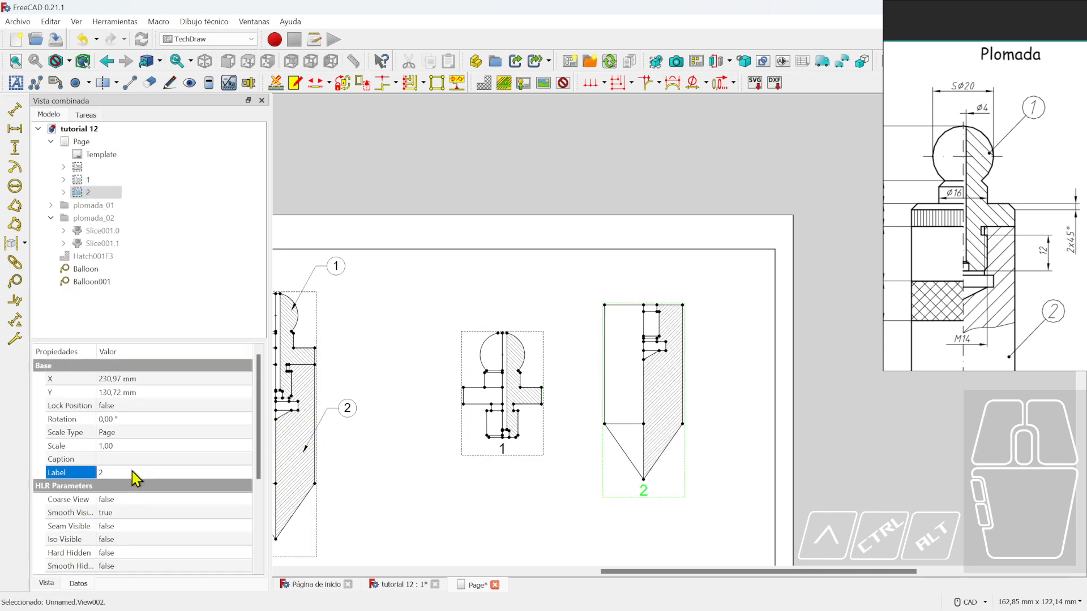
left_click(502, 532)
- Set the half-section's Y position to 12 and drag view 1 up beside it
scroll(566, 509, "down", 4)
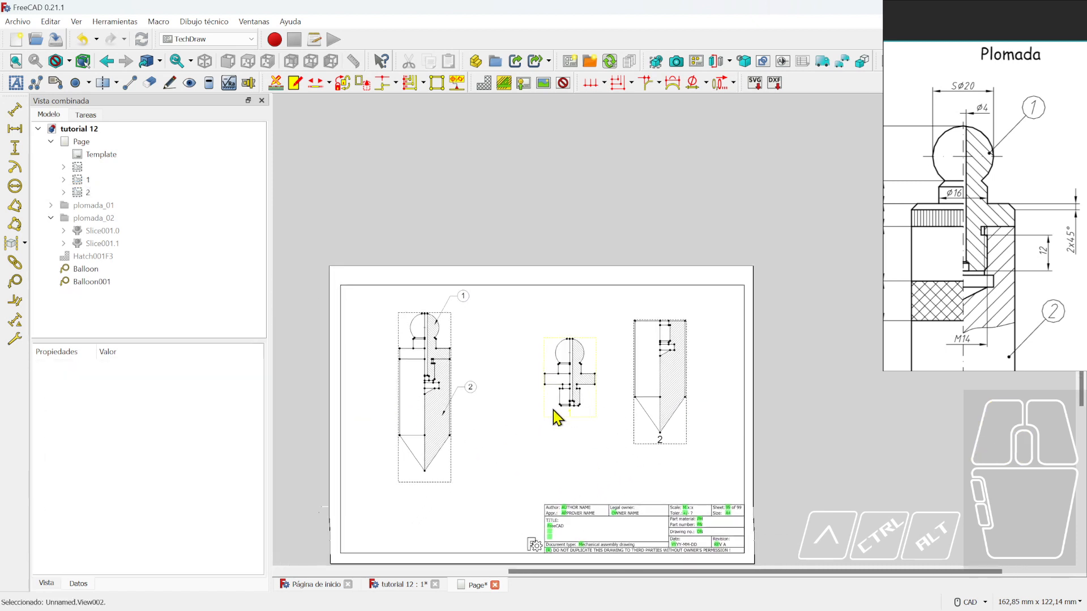
scroll(612, 463, "up", 1)
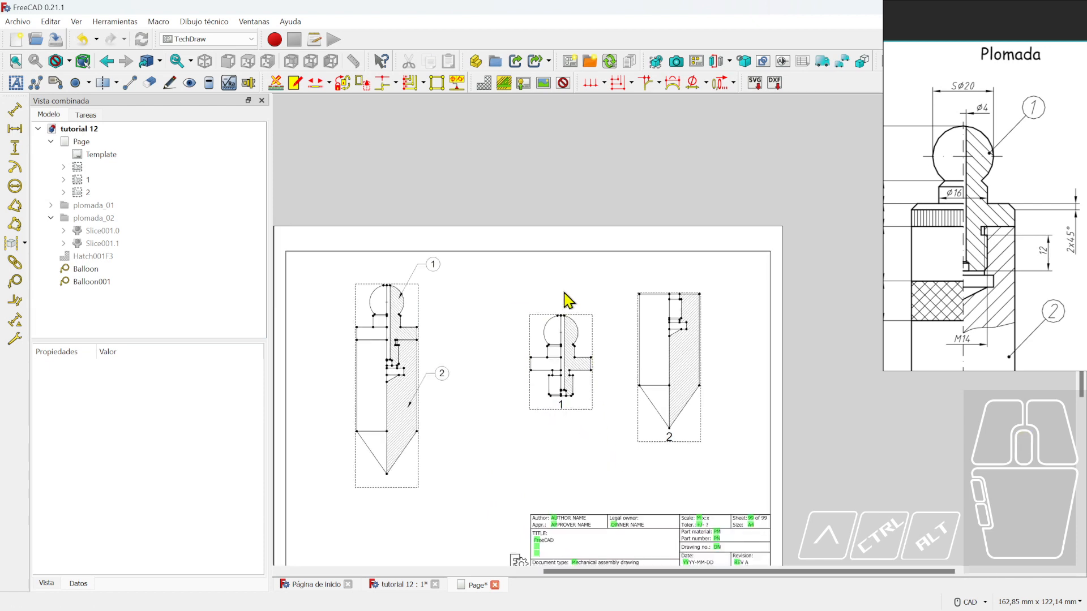
middle_click_drag(459, 473, 477, 450)
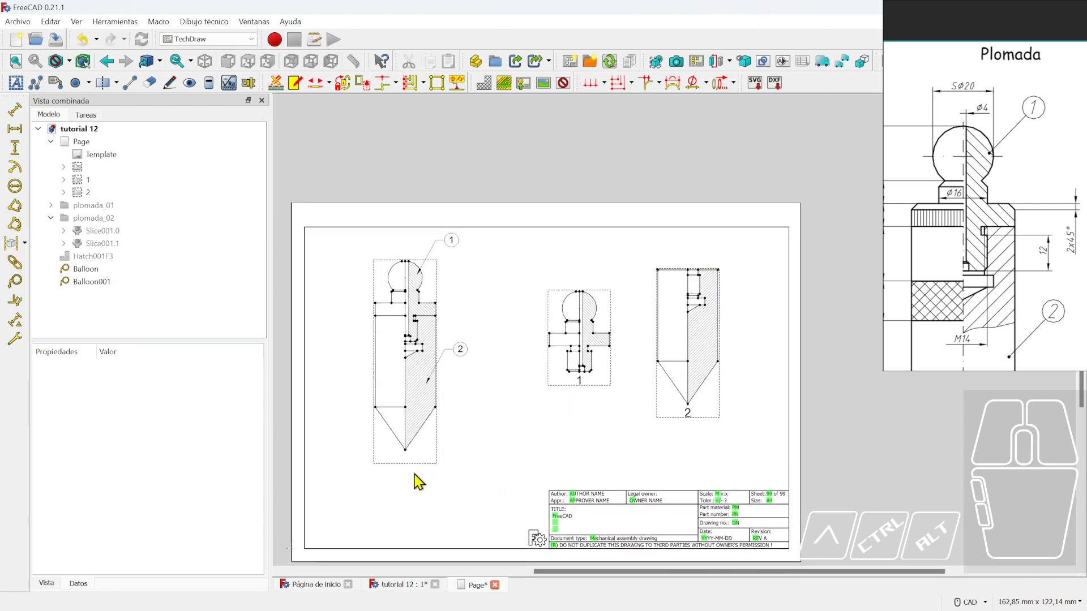
left_click(403, 463)
left_click(191, 395)
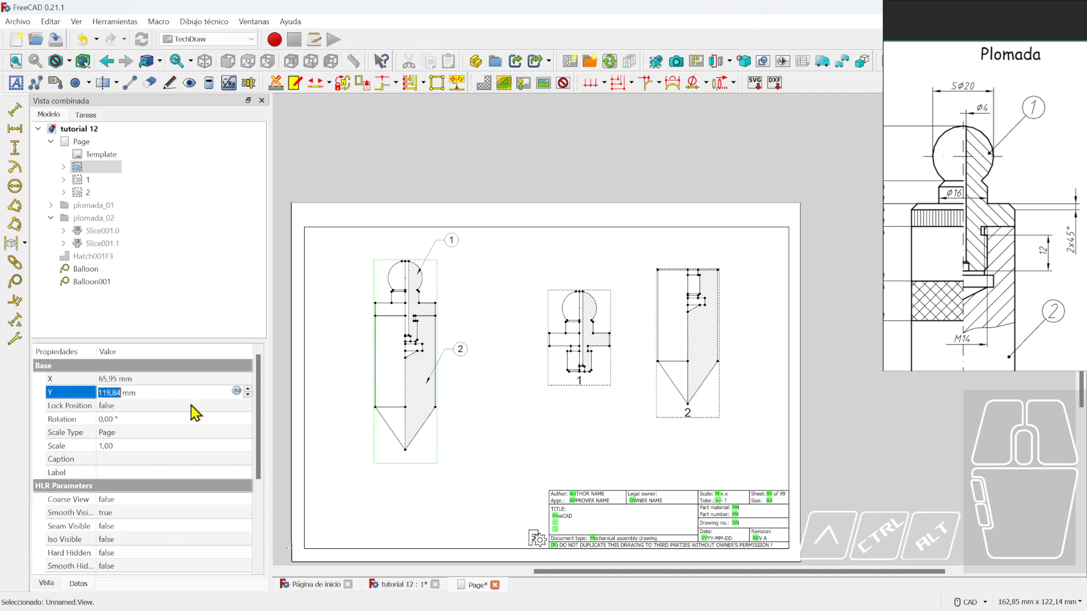
type("12")
key("Return")
left_click(572, 456)
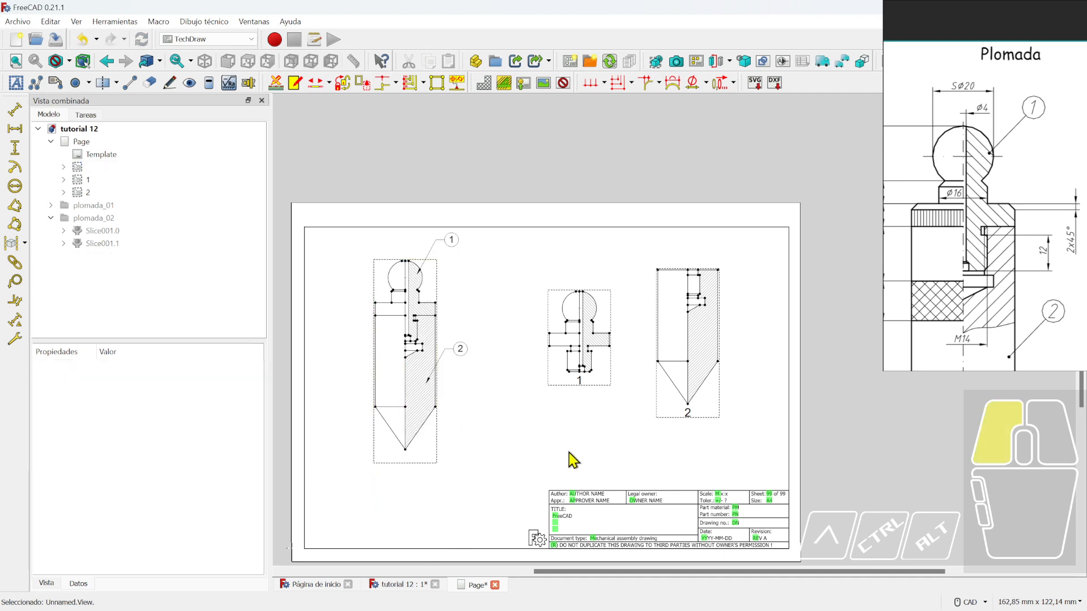
left_click(582, 382)
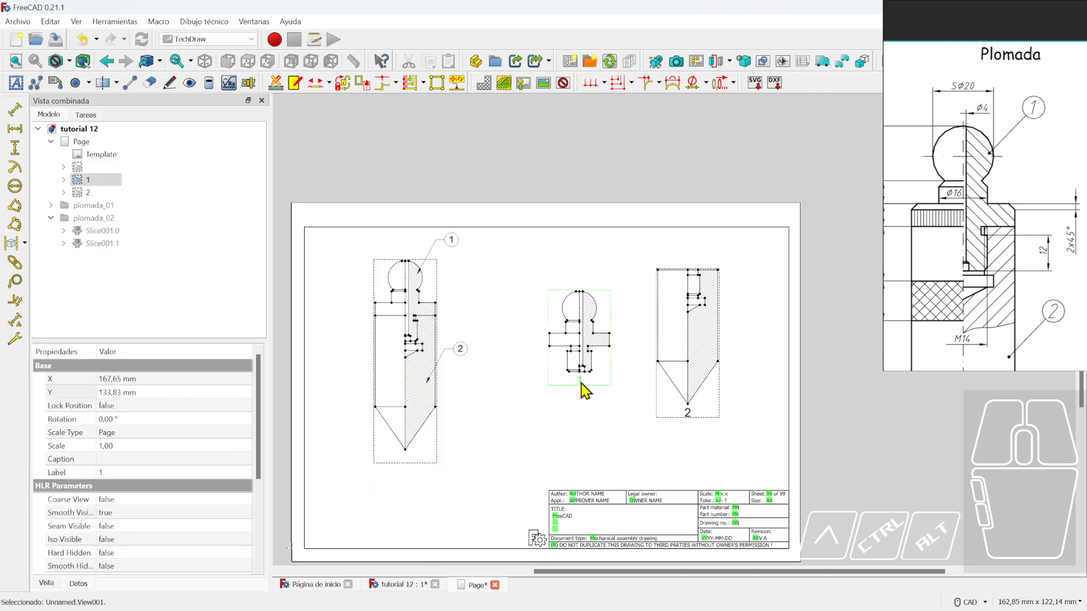
left_click_drag(582, 385, 470, 362)
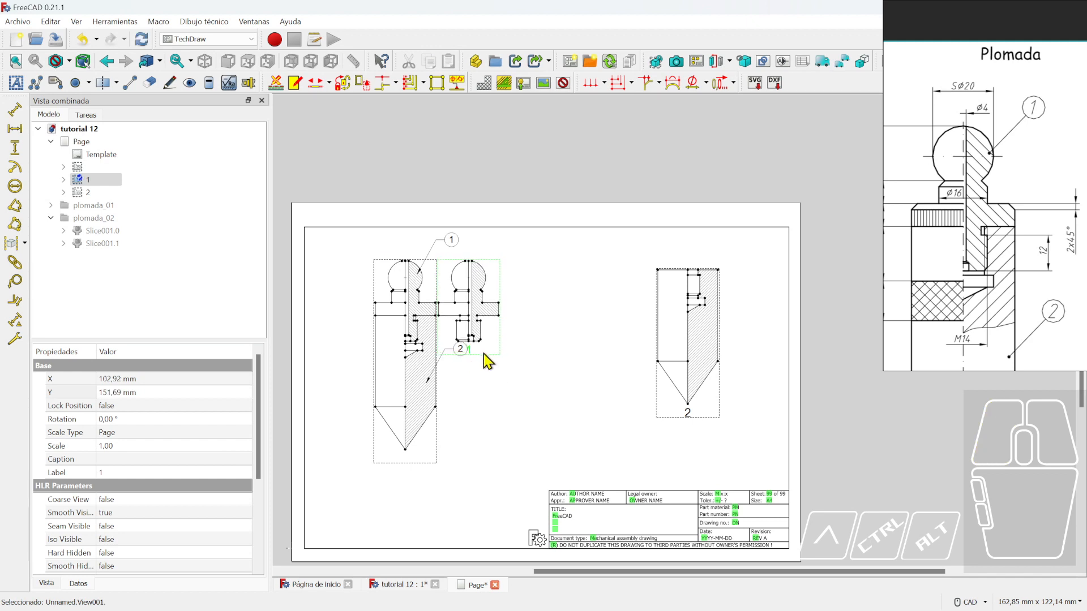
- Set part view 1's Y position to 151.8 mm
left_click(154, 393)
type("150")
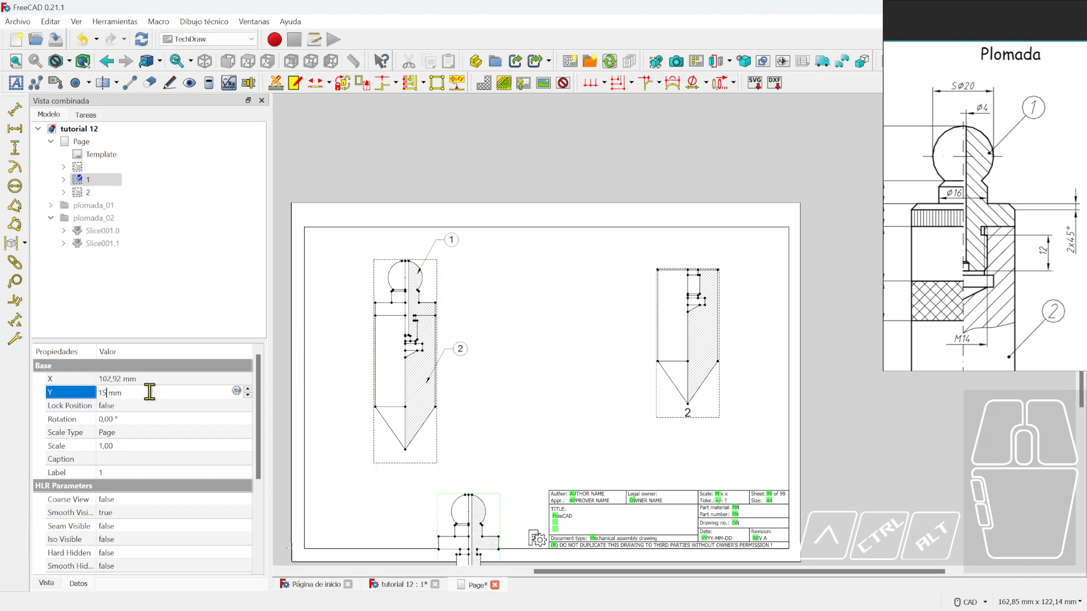
key("Return")
left_click(144, 393)
type("151")
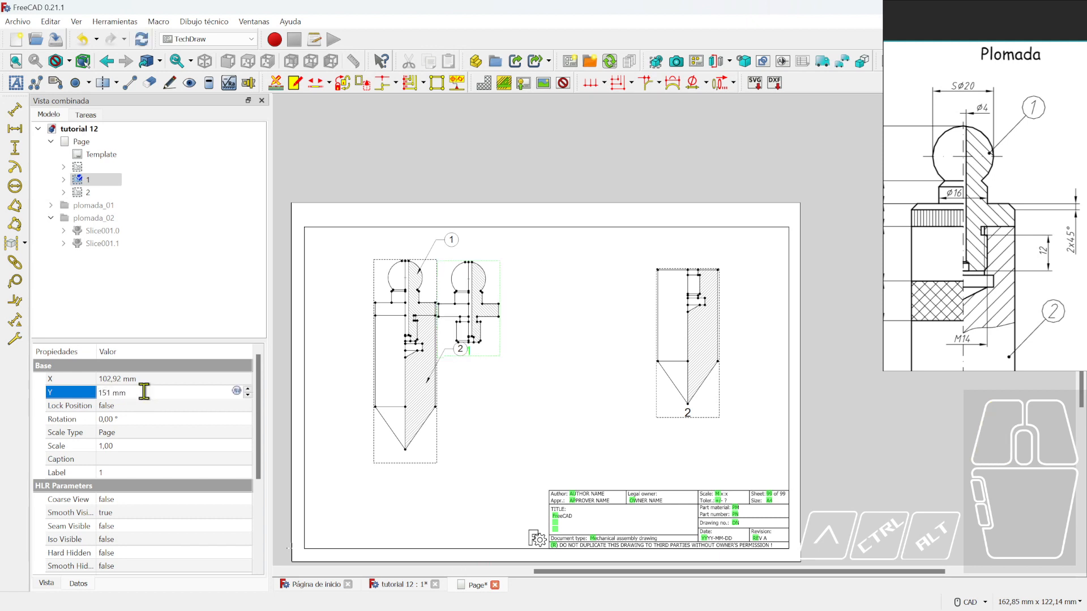
key("BackSpace")
type("2")
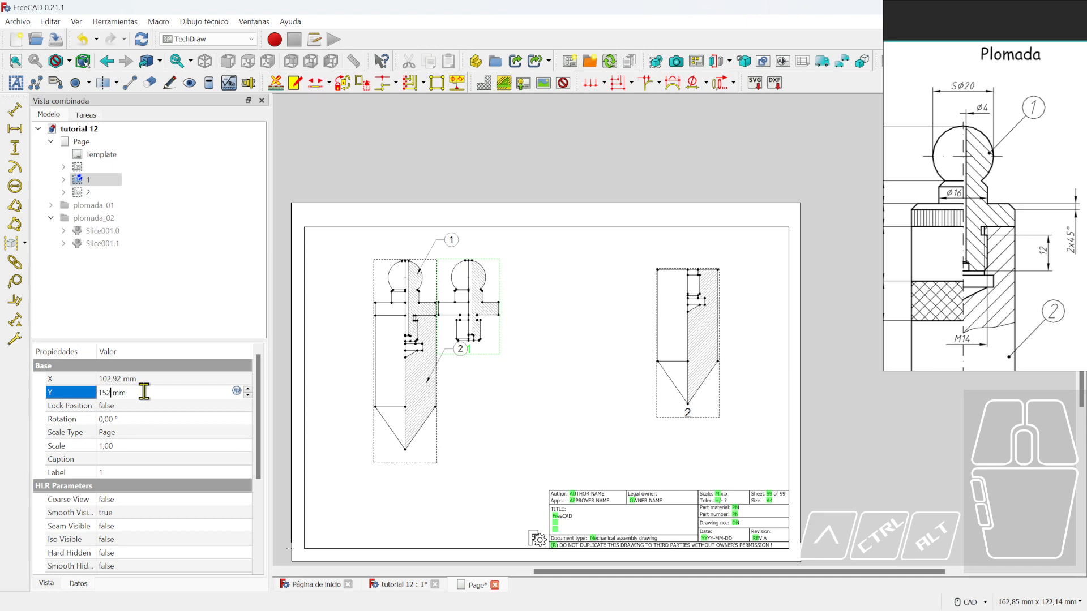
key("BackSpace")
type("1")
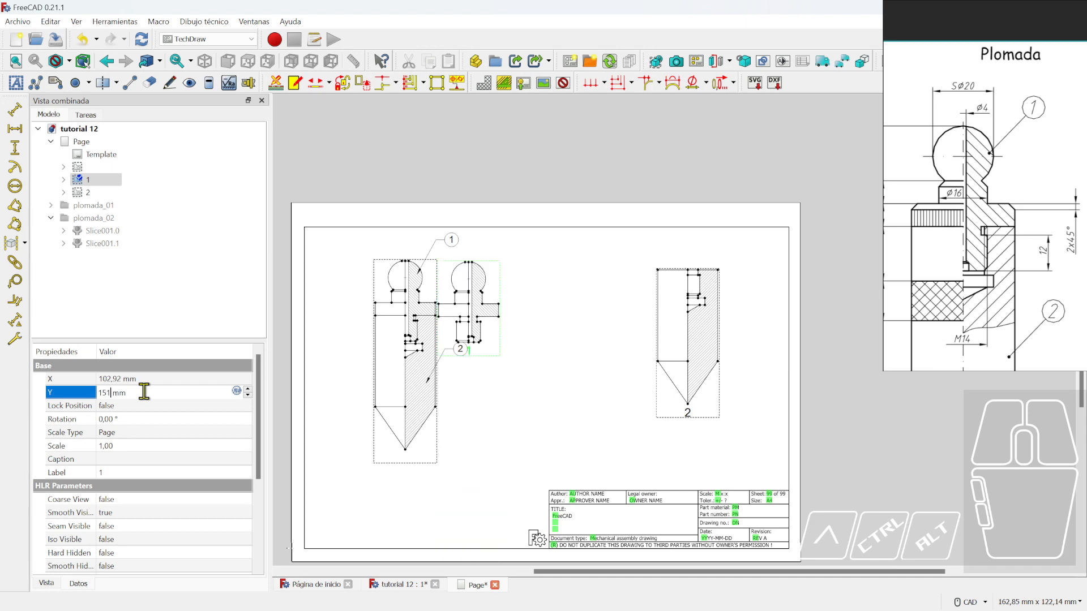
type(".5")
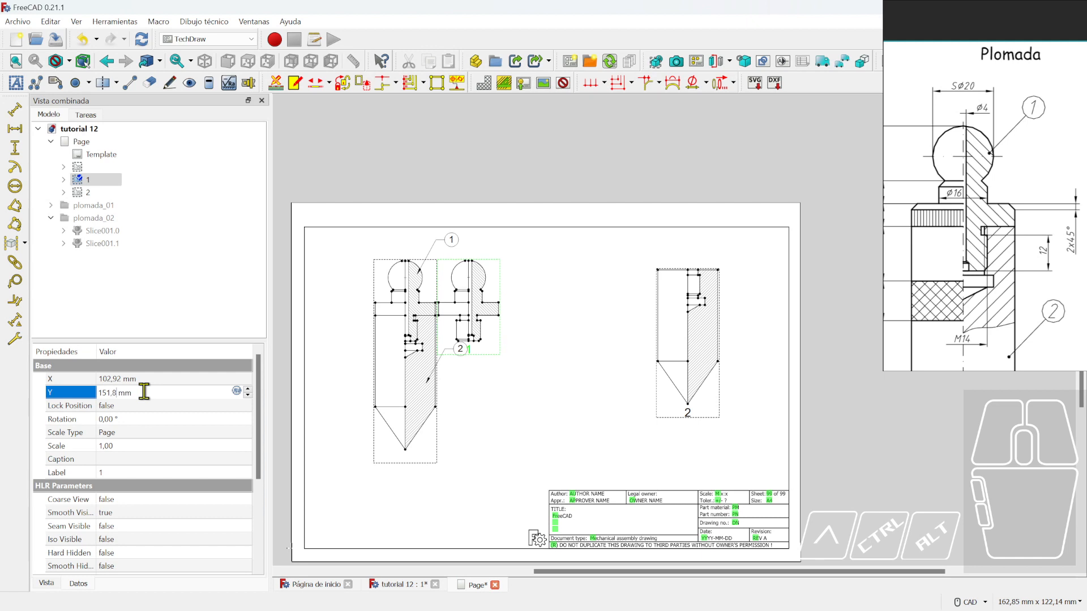
left_click(157, 378)
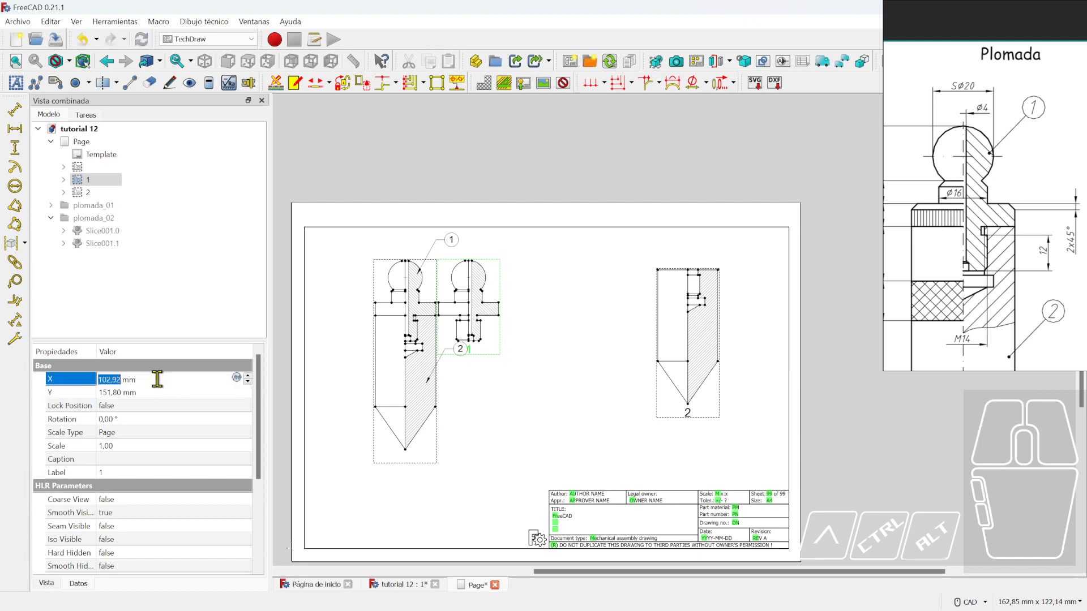
- Set part view 1's X position to 160 mm
type("120")
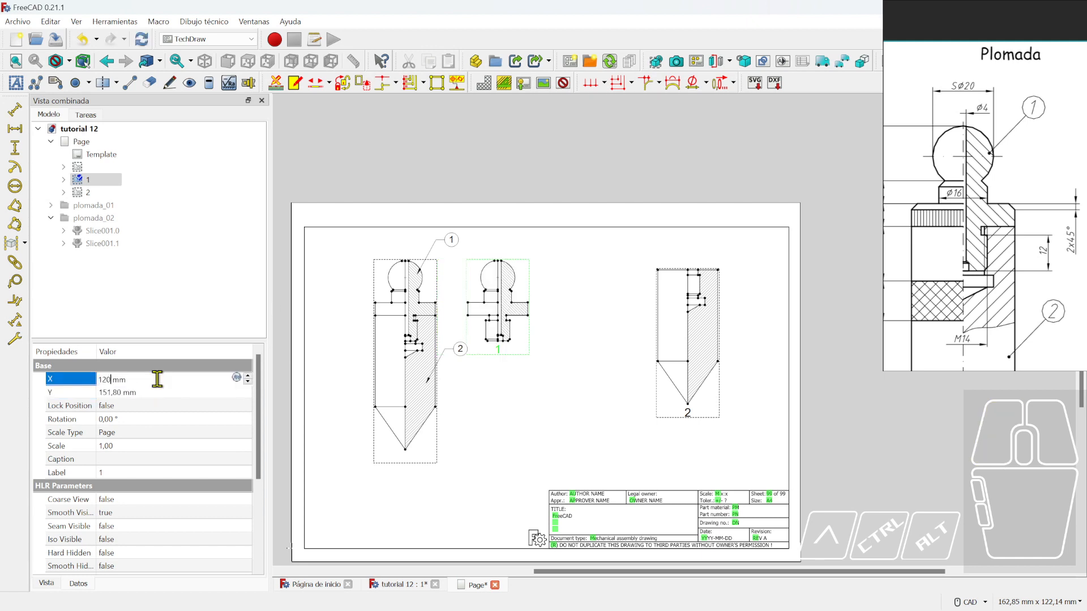
key("BackSpace")
key("BackSpace")
type("40")
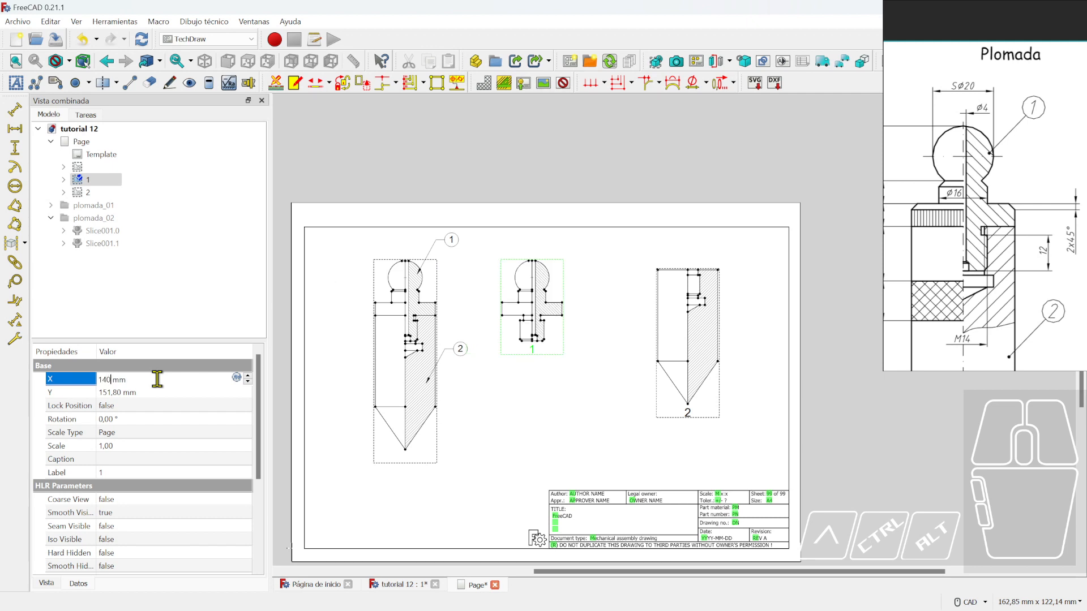
key("BackSpace")
key("BackSpace")
type("60")
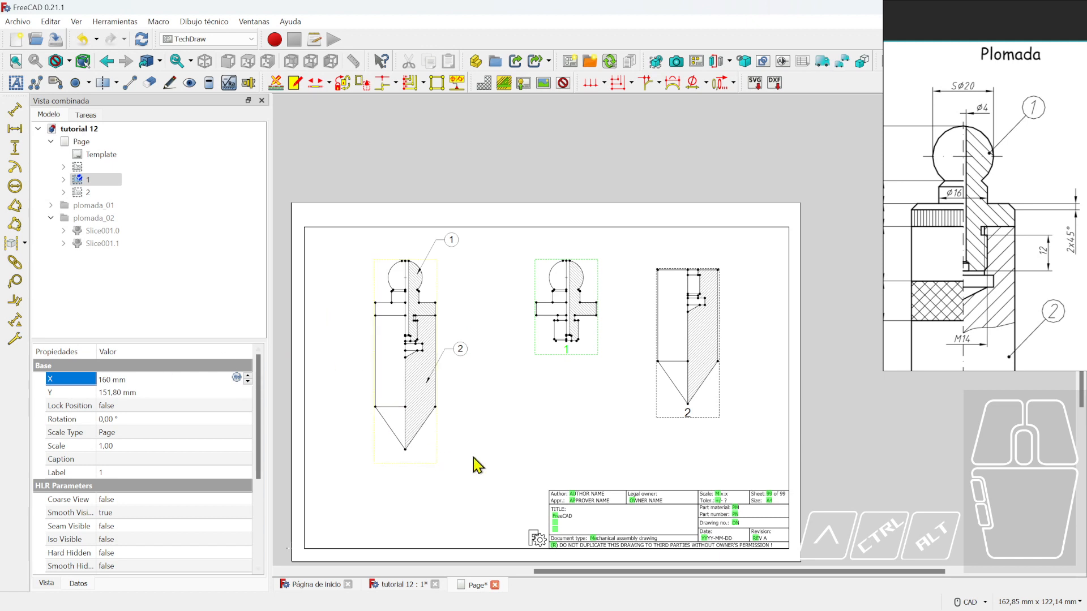
left_click(624, 406)
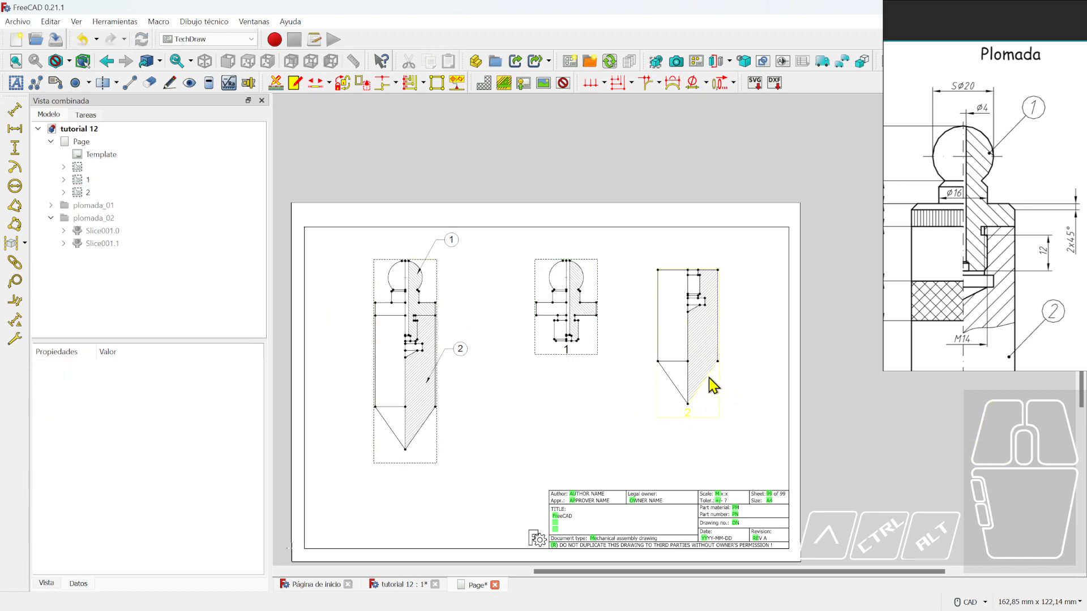
- Move part view 2 to X 230 mm, right of view 1, and recentre the page
left_click_drag(705, 422, 416, 468)
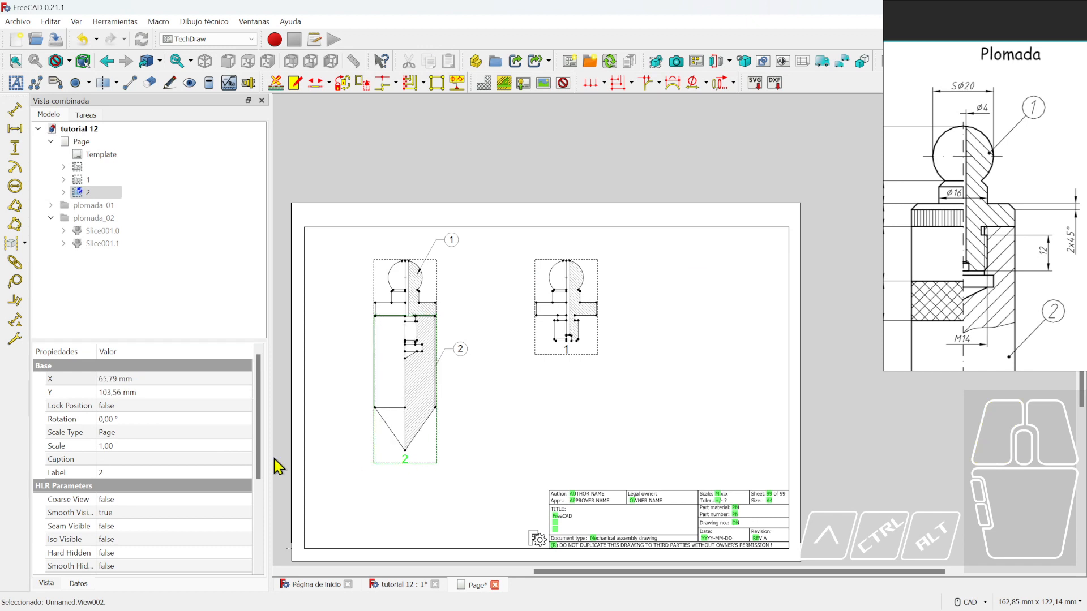
left_click(130, 391)
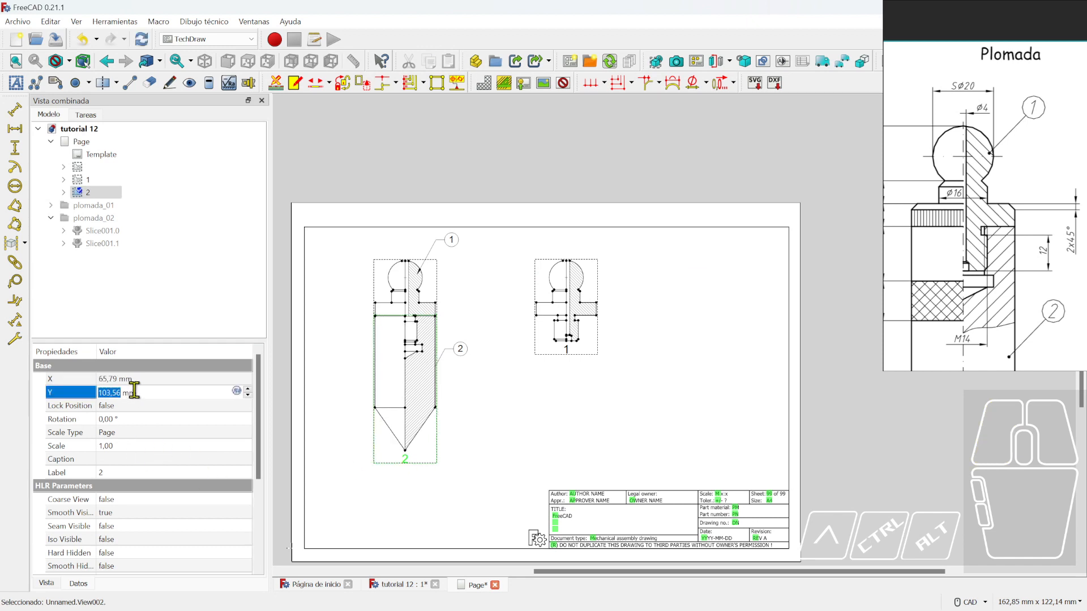
left_click(137, 379)
type("1")
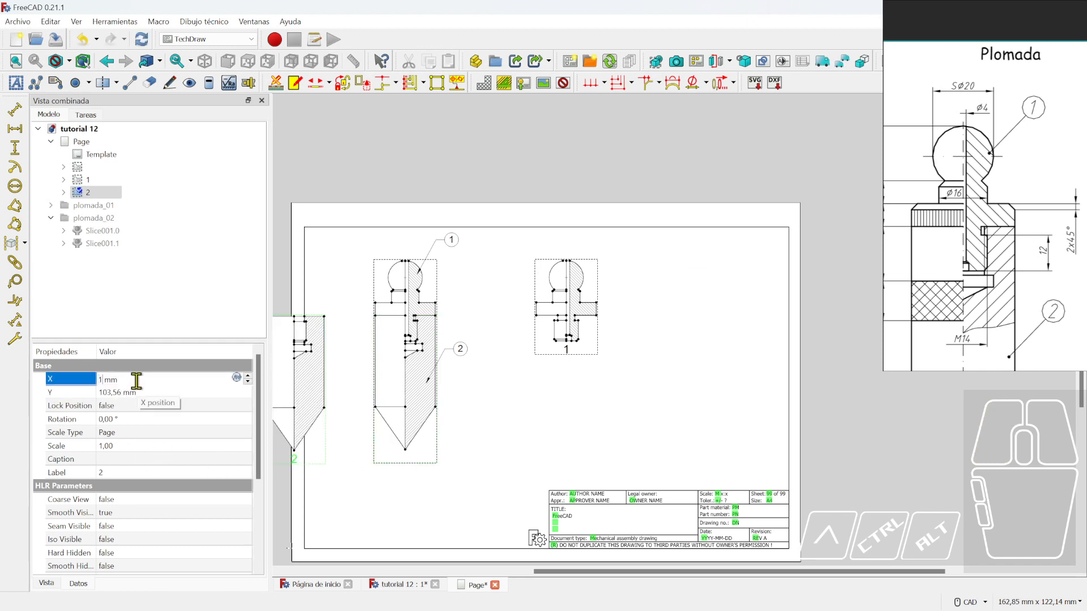
type("80")
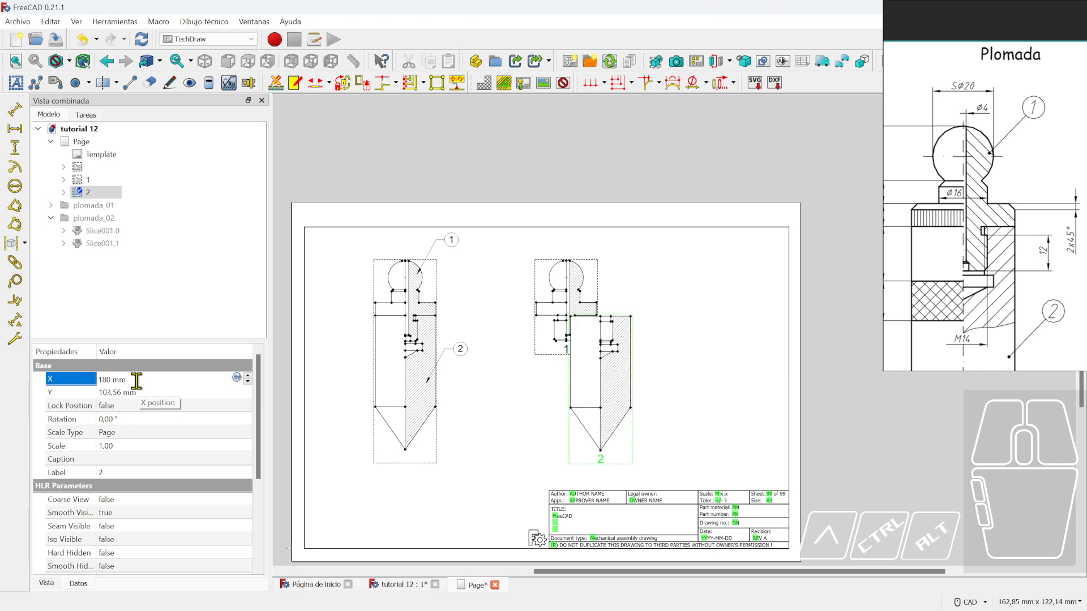
key("BackSpace")
key("BackSpace")
type("220")
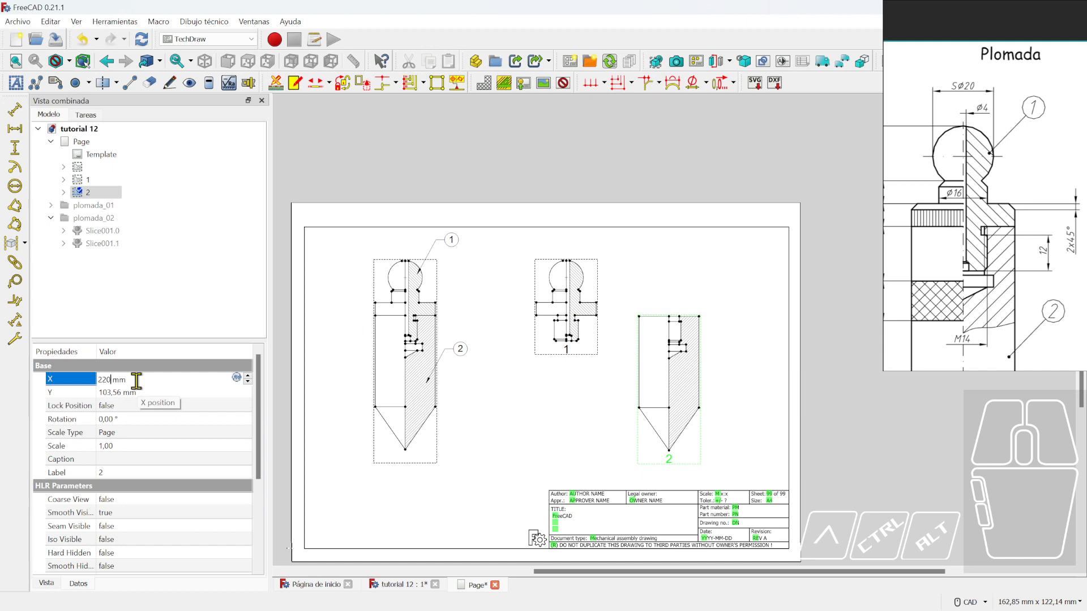
key("BackSpace")
key("BackSpace")
type("40")
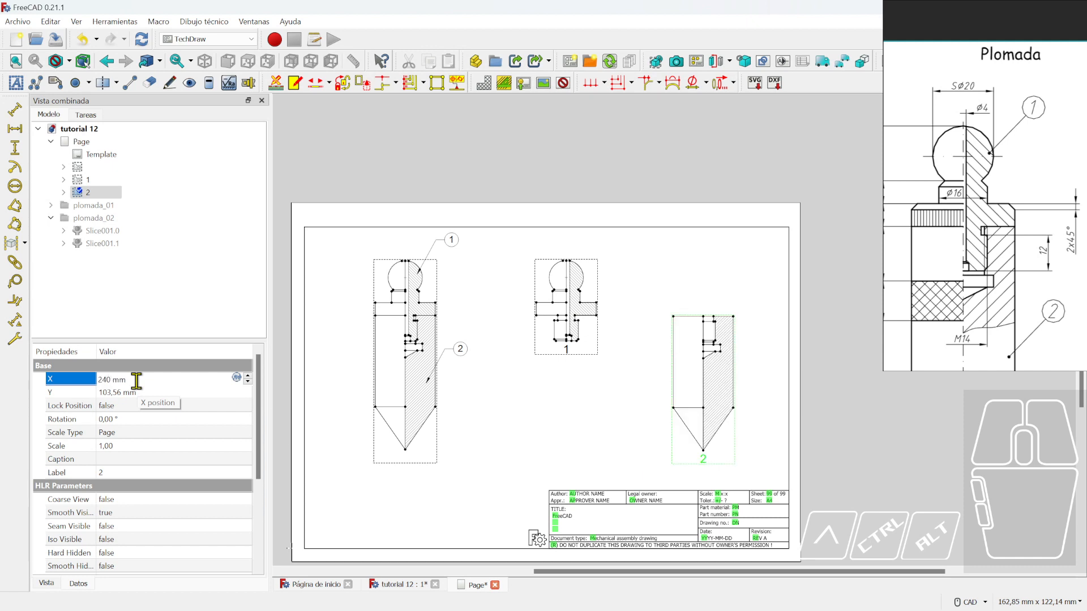
key("BackSpace")
key("BackSpace")
type("30")
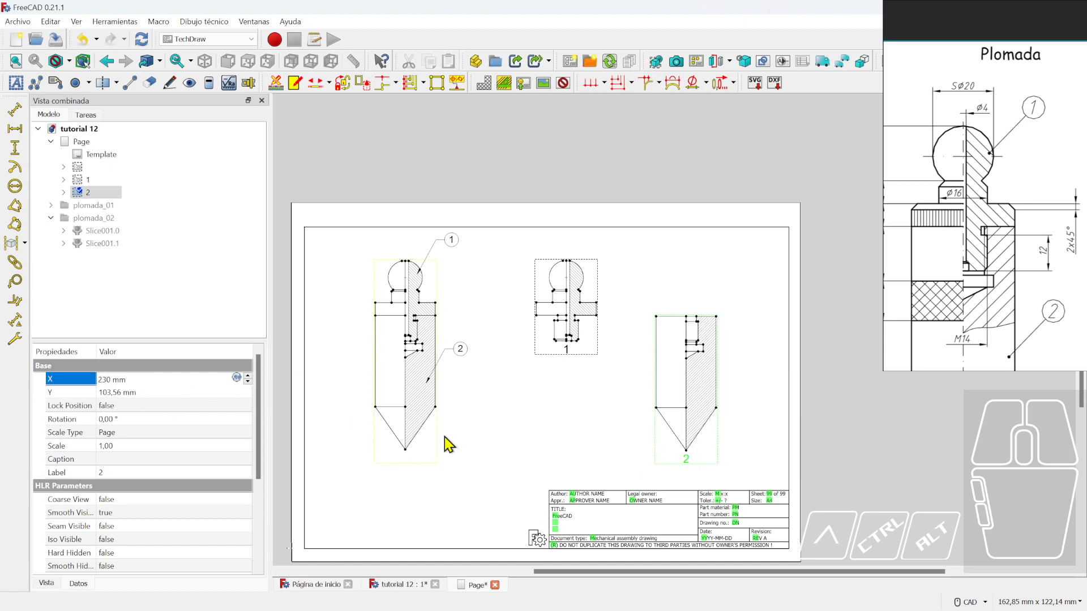
left_click(577, 449)
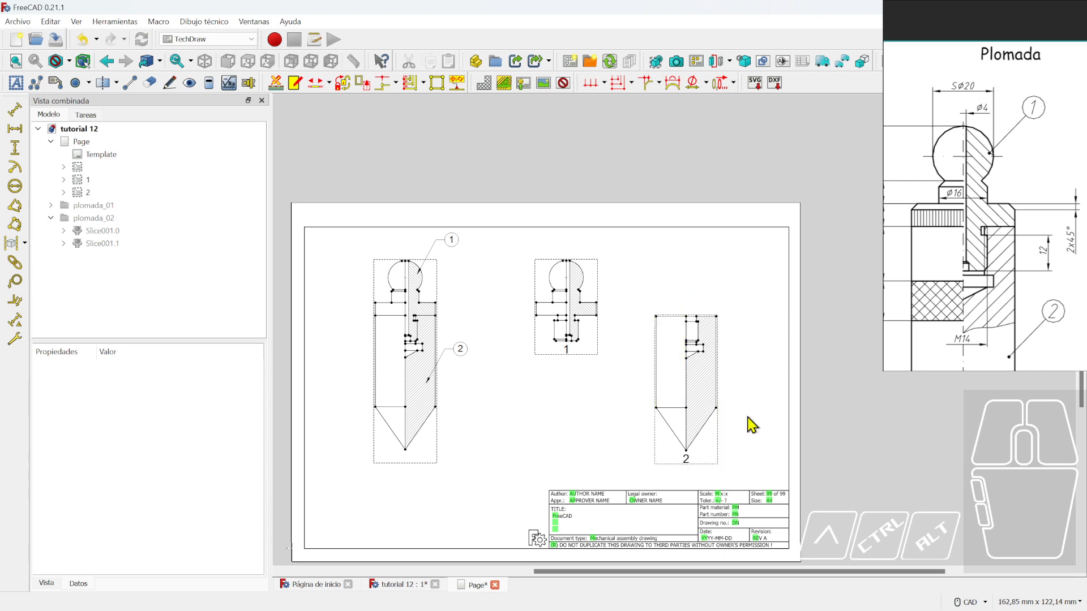
middle_click_drag(586, 412, 613, 372)
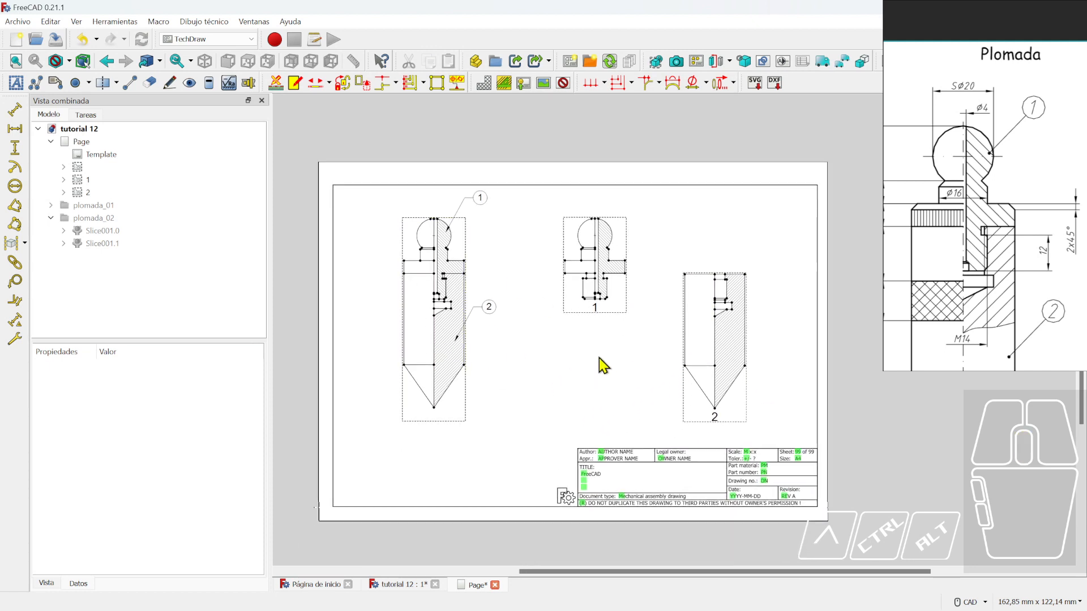
- Switch back to the 'tutorial 12 : 1' 3D model tab
scroll(987, 272, "down", 3)
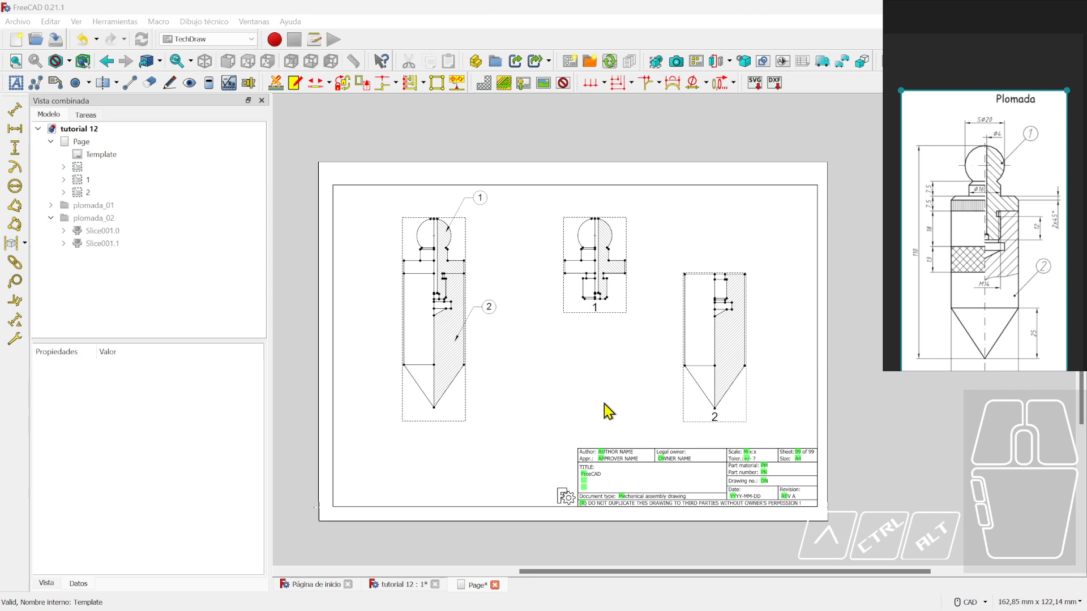
left_click(402, 586)
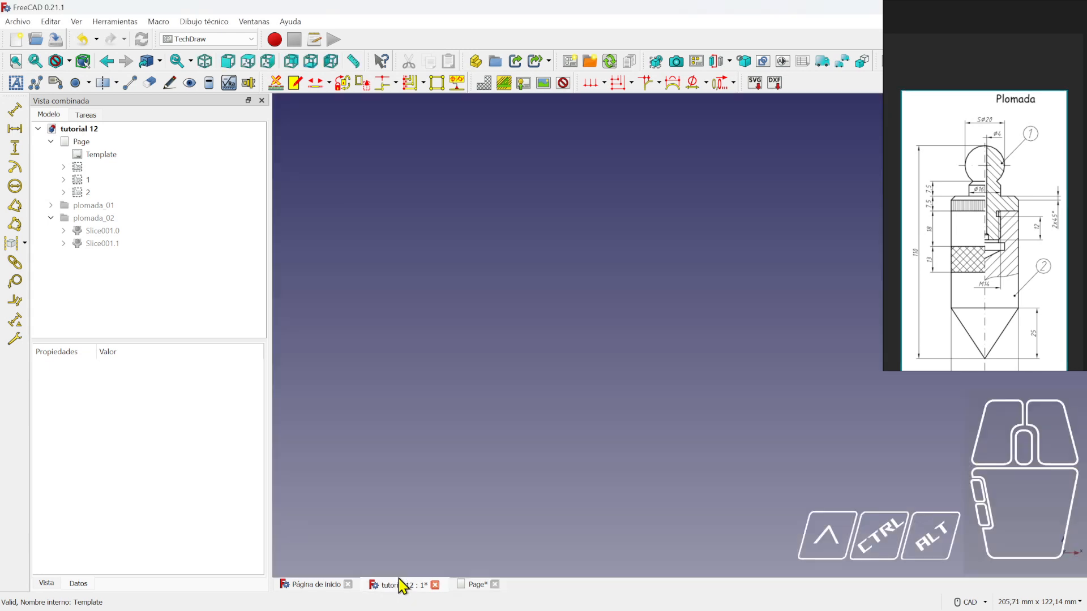
- Make the plomada_02 and plomada_01 groups visible and view the model from above
left_click(93, 216)
key("space")
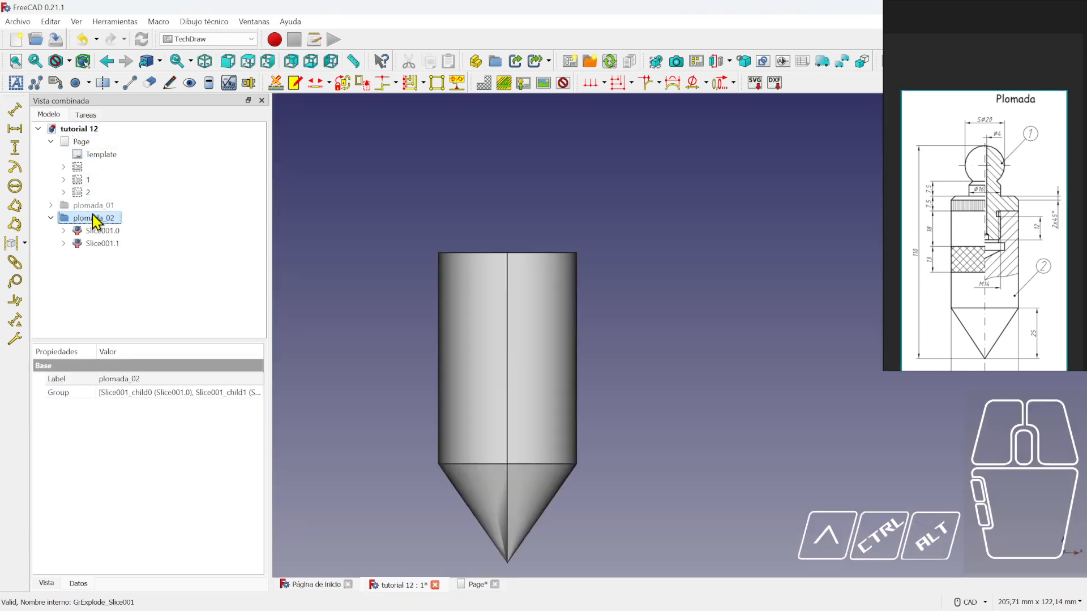
left_click(95, 206)
key("space")
scroll(639, 335, "down", 2)
middle_click_drag(606, 348, 688, 396)
- Expand plomada_01 and hide its Slice.0 and Slice.1 pieces
left_click(51, 206)
left_click(63, 218)
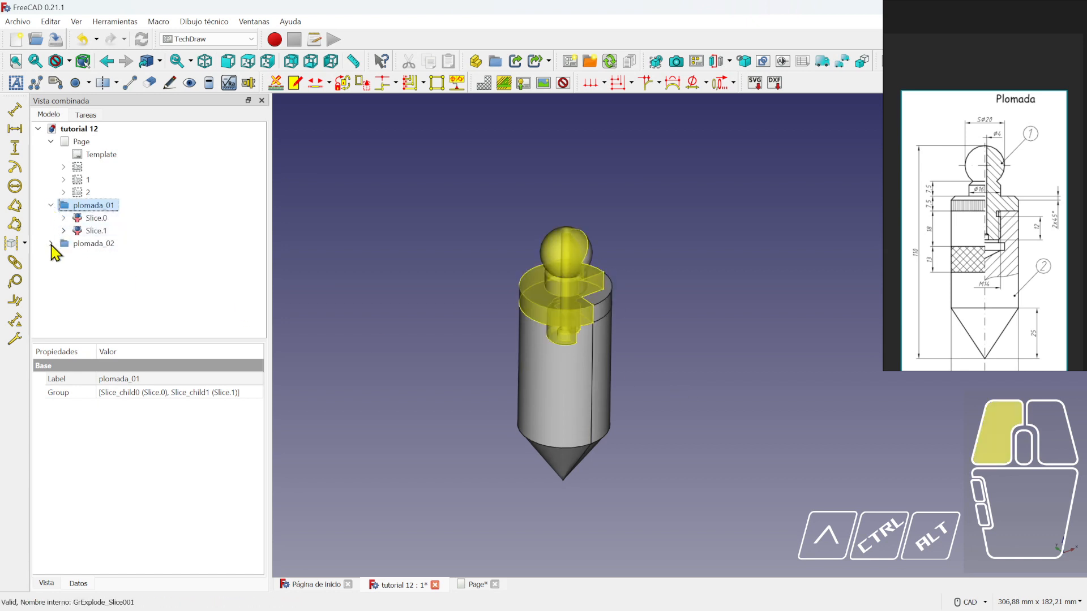
left_click(63, 269)
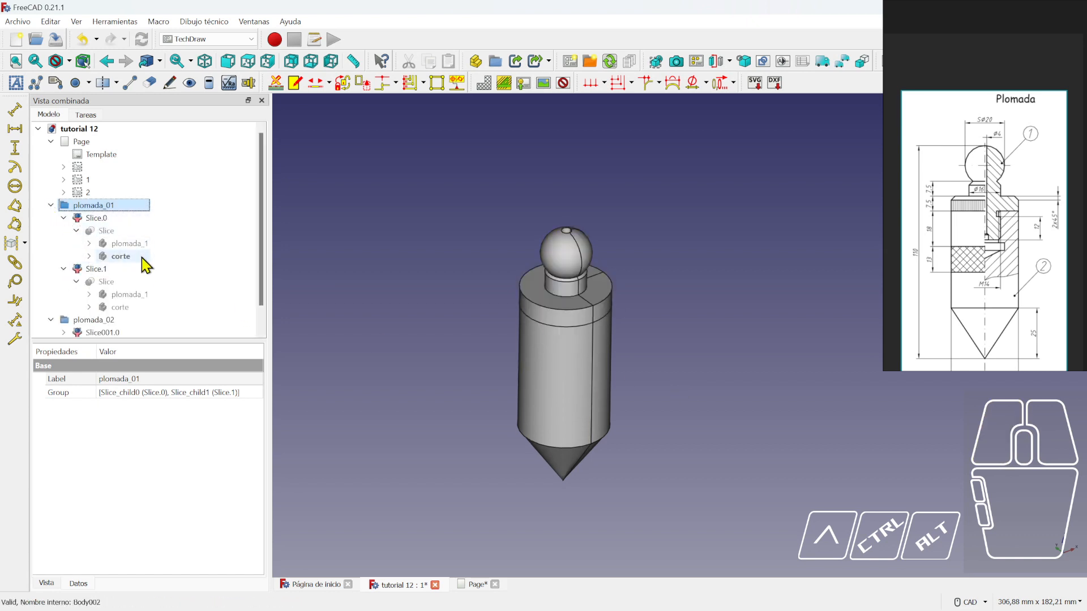
left_click(102, 220)
key("space")
left_click(96, 272)
key("space")
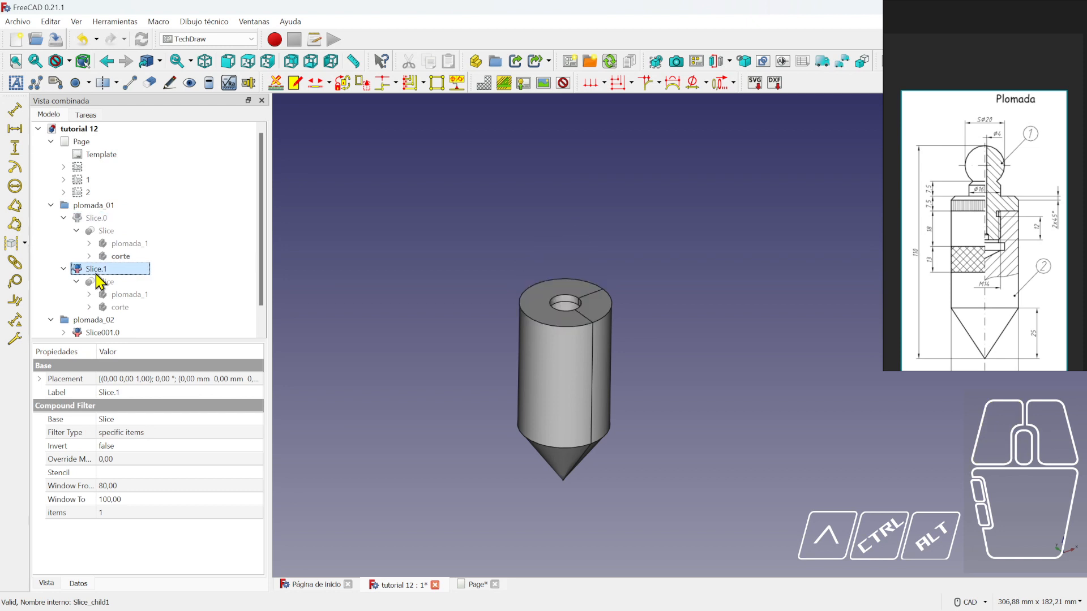
scroll(115, 276, "down", 1)
- Hide the Slice001.1 and Slice001.0 body pieces and show the plomada_1 top part
left_click(573, 359)
key("space")
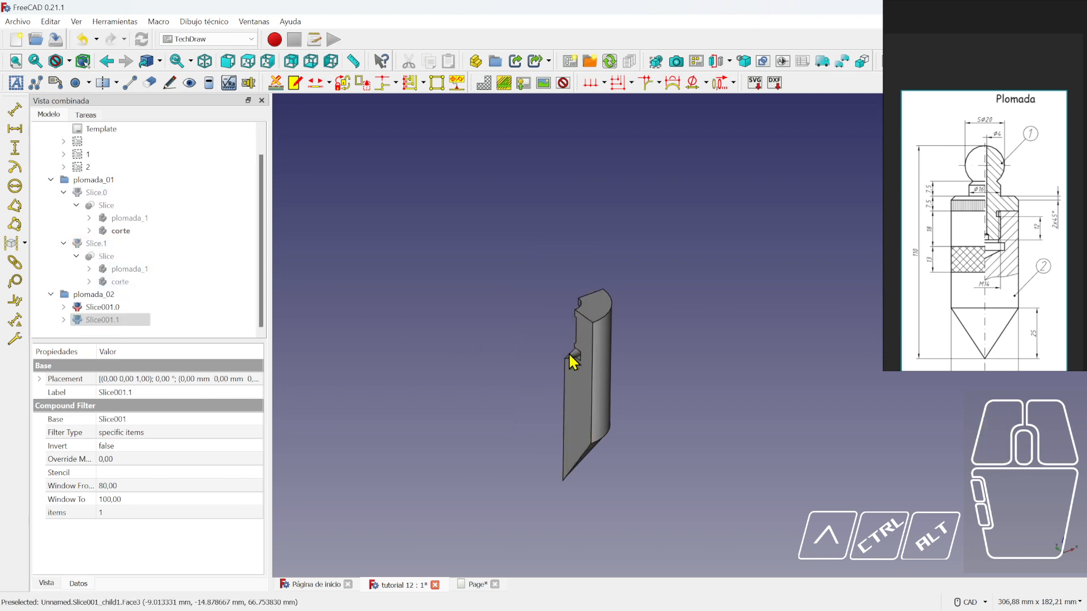
left_click(600, 340)
key("space")
left_click(126, 270)
key("space")
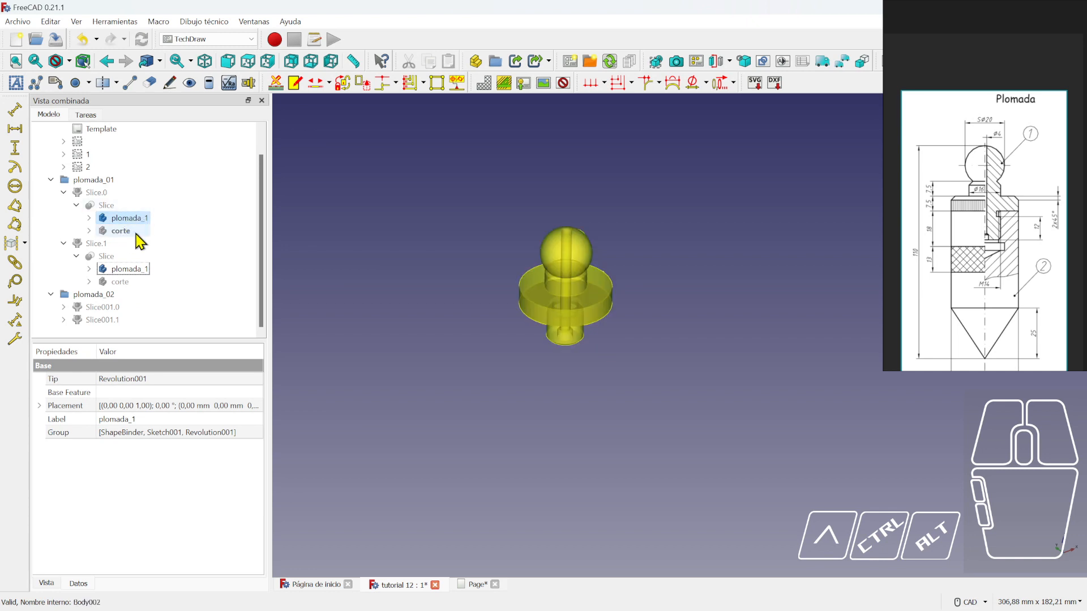
- Expand the plomada_02 branch down to plomada_2 and switch to the front view
left_click(50, 295)
left_click(51, 320)
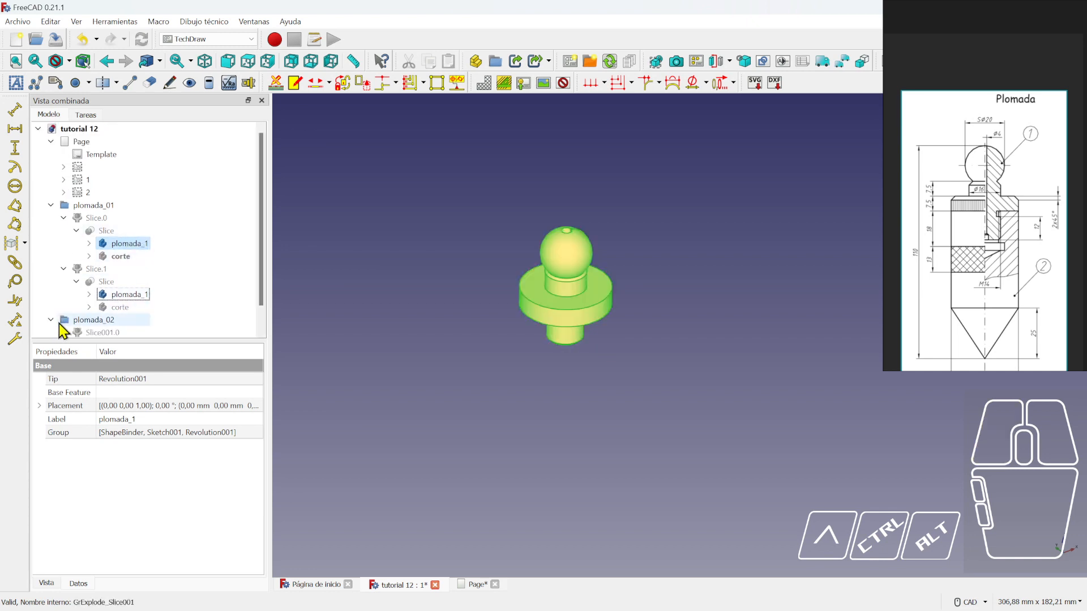
scroll(100, 318, "down", 1)
left_click(63, 295)
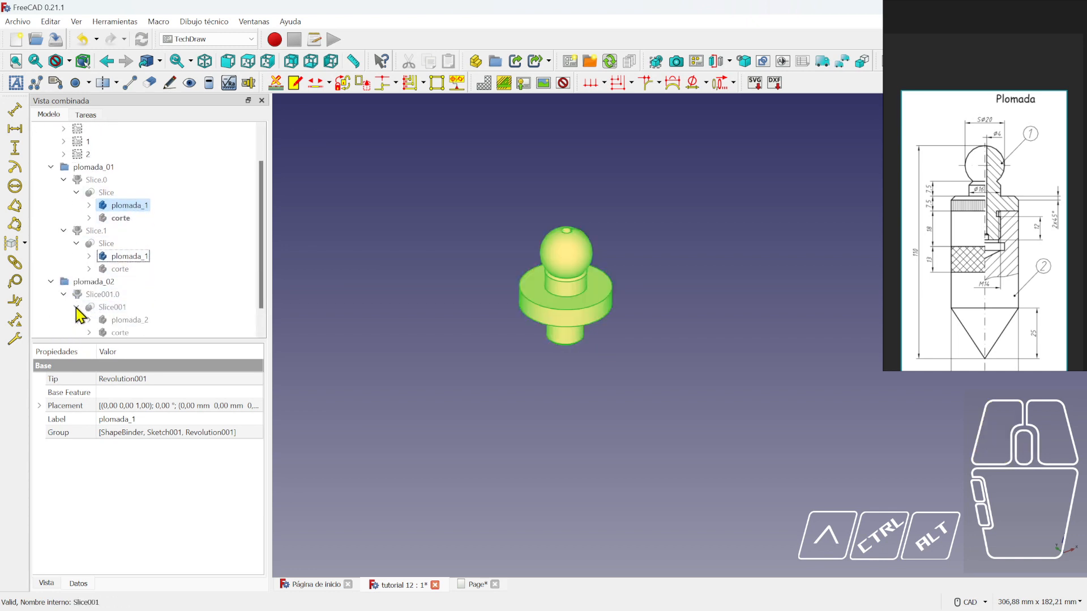
left_click(75, 307)
left_click(136, 296)
left_click(465, 341)
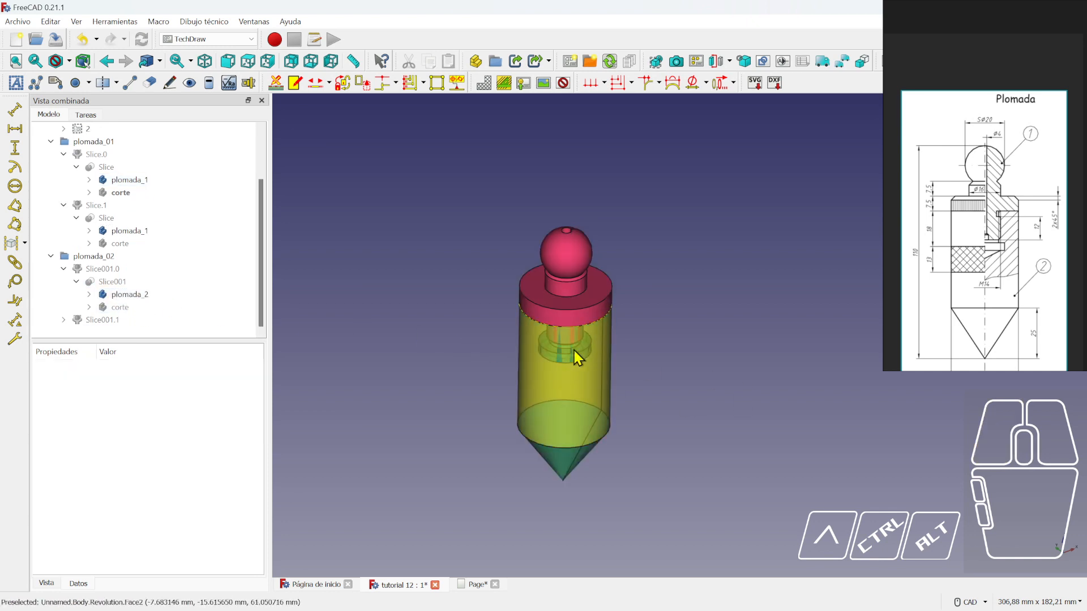
middle_click_drag(726, 433, 706, 374)
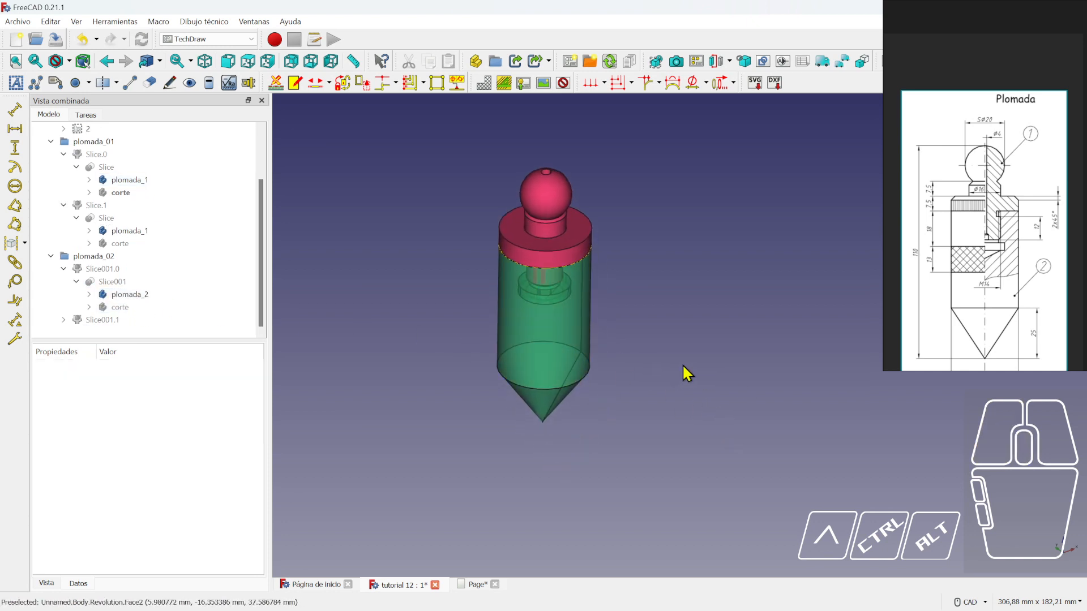
key("1")
scroll(683, 367, "up", 4)
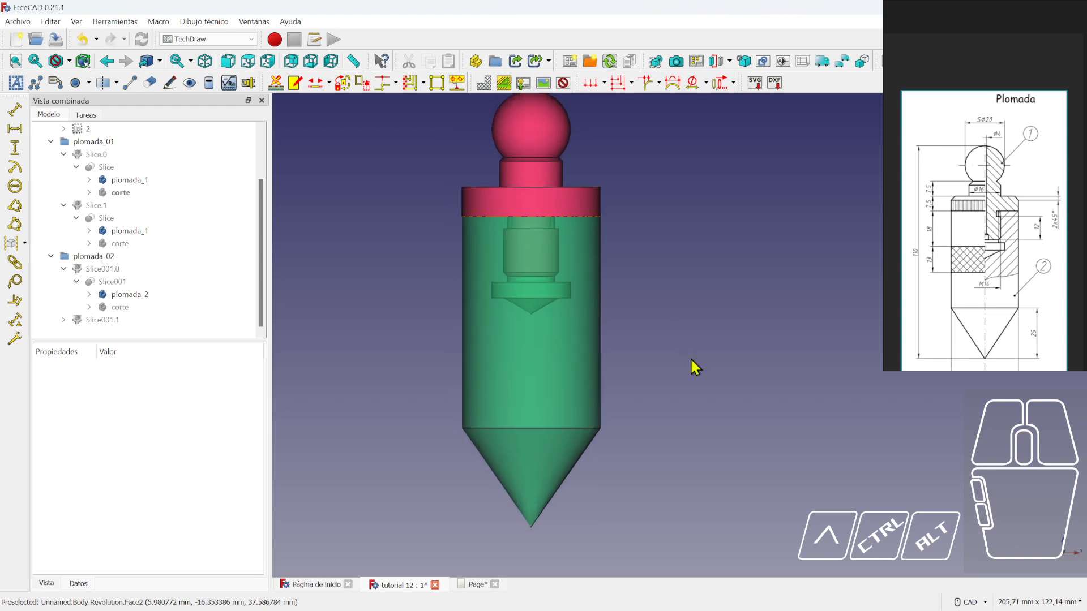
- Set plomada_2's Transparencia to 0 in its Apariencia settings
scroll(91, 201, "up", 2)
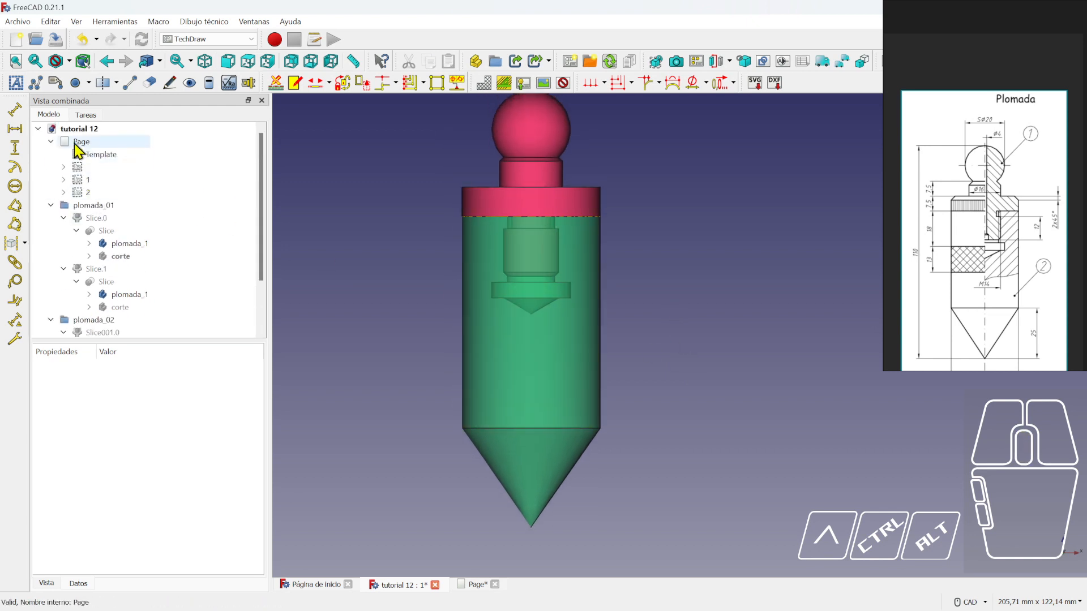
left_click(38, 130)
left_click(41, 129)
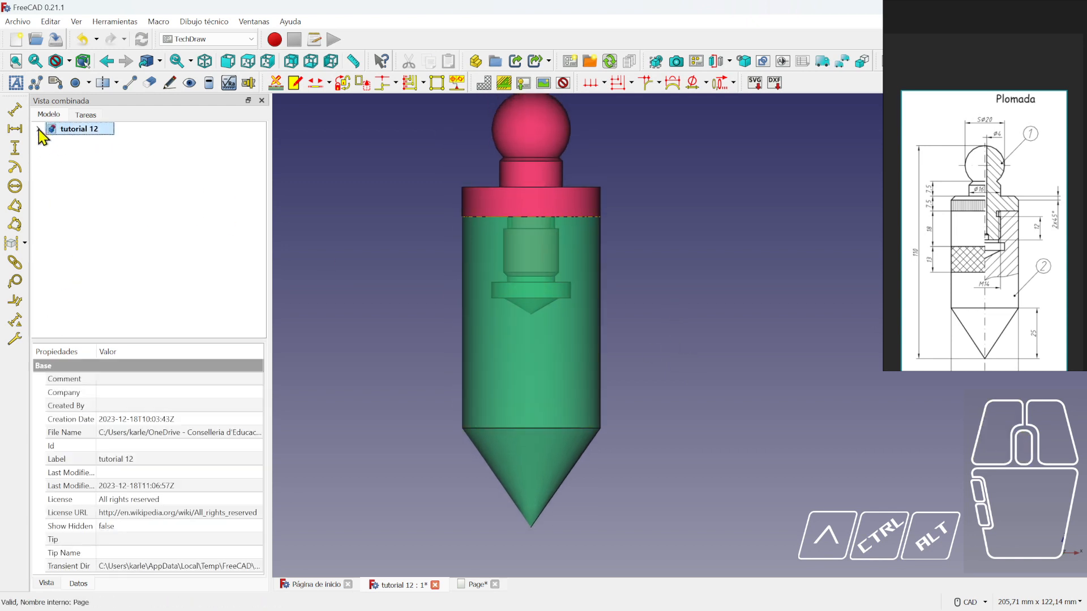
left_click(38, 129)
scroll(151, 291, "down", 1)
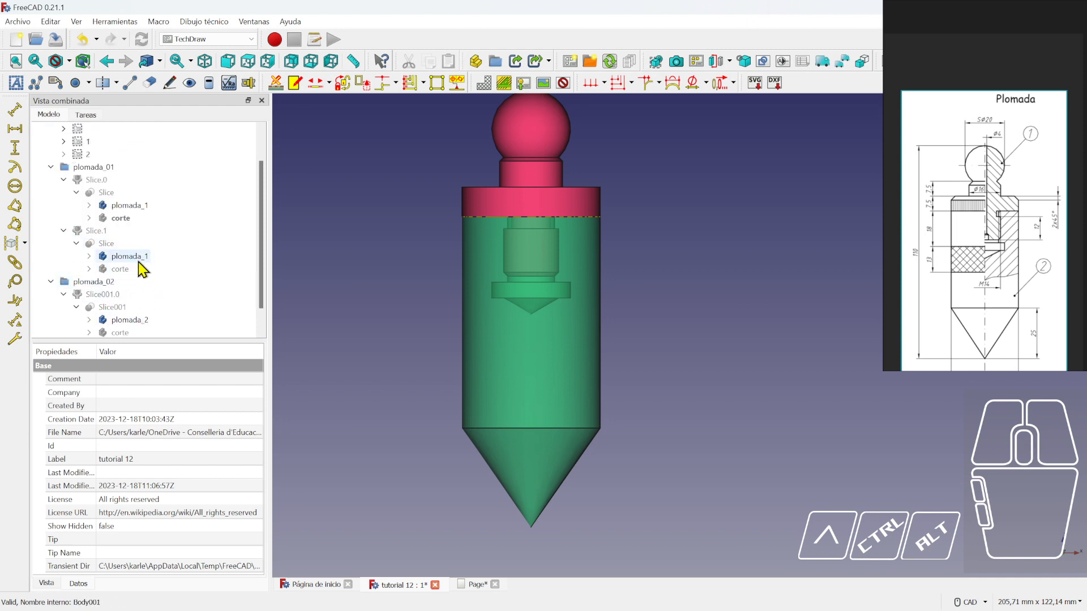
left_click(573, 373)
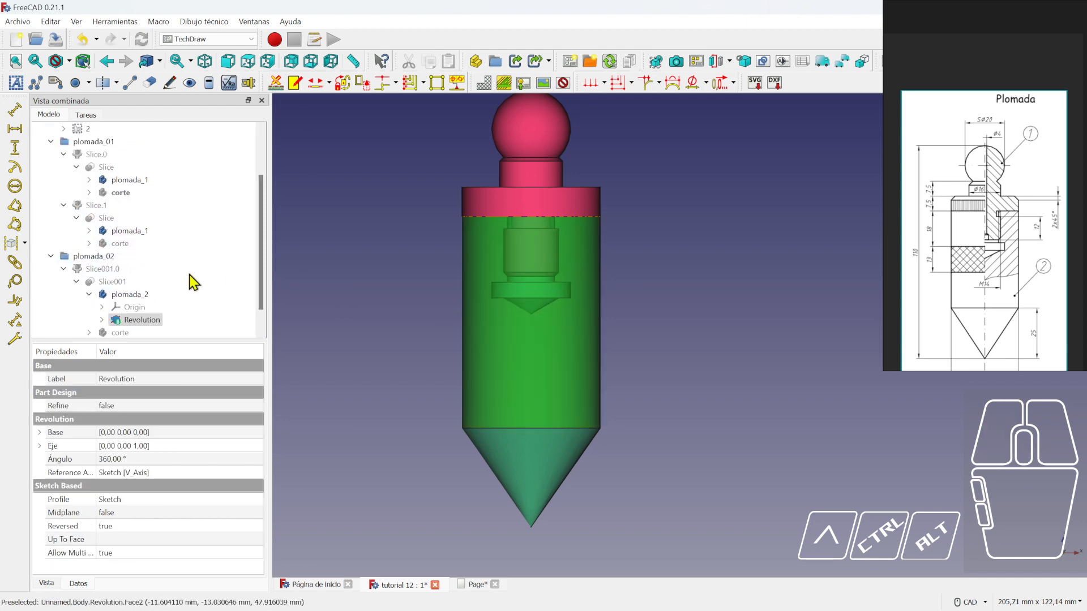
left_click(129, 295)
right_click(131, 295)
left_click(176, 118)
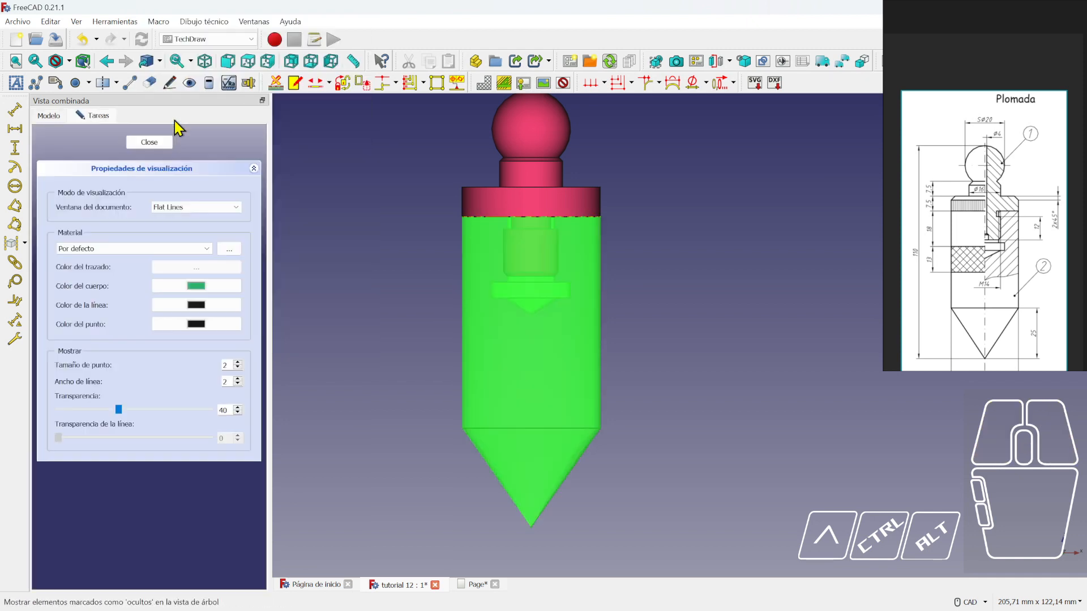
left_click_drag(119, 410, 35, 415)
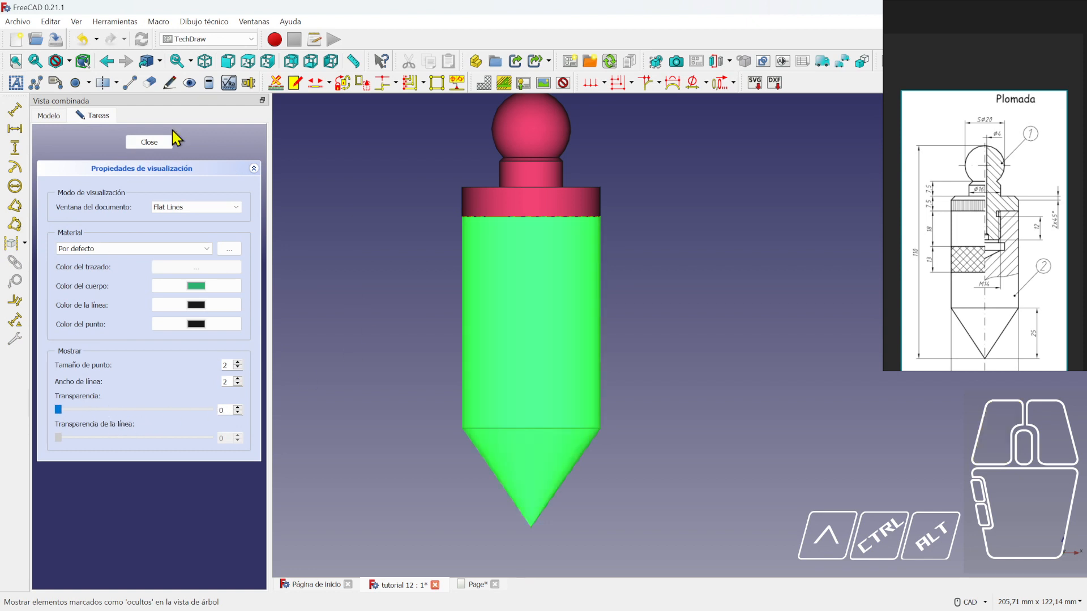
left_click(163, 142)
scroll(377, 277, "down", 2)
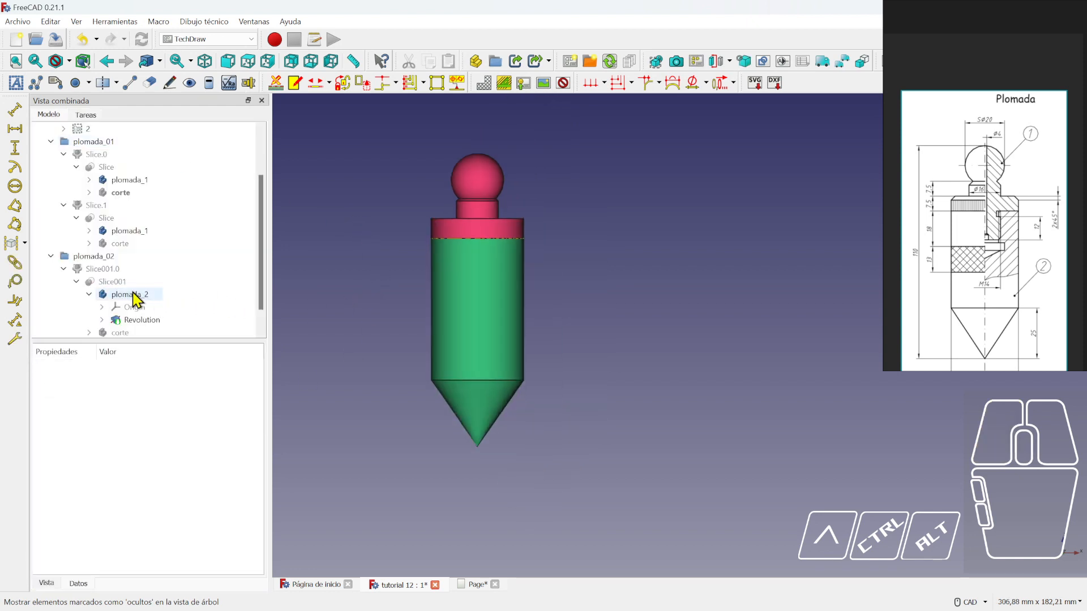
- Hide Slice001, show its Slice001.0 half-piece, and orbit to view the cut face
left_click(111, 283)
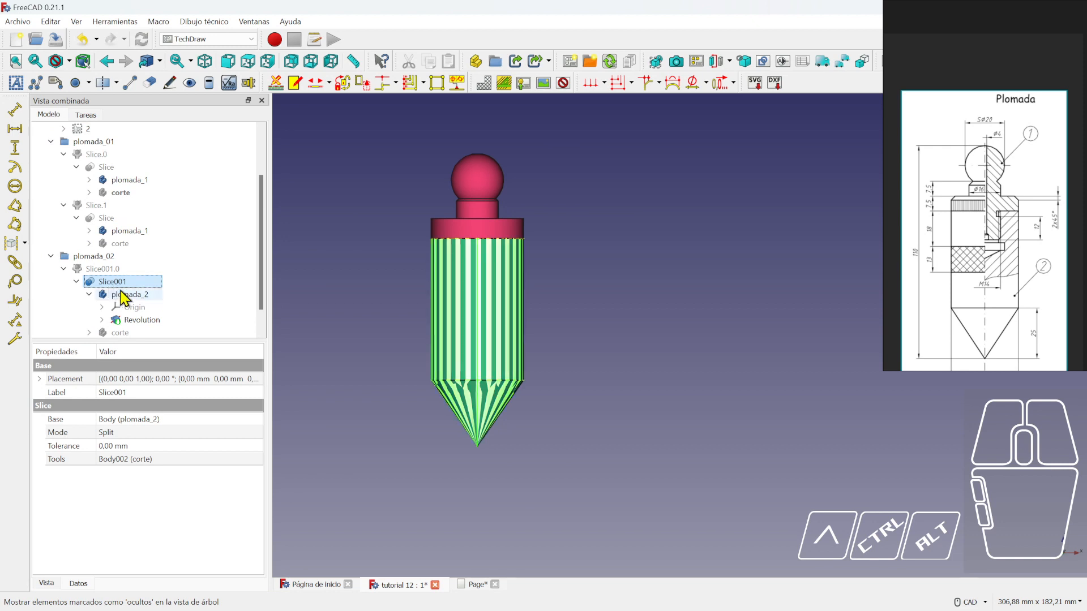
left_click(128, 296)
left_click(510, 293)
key("space")
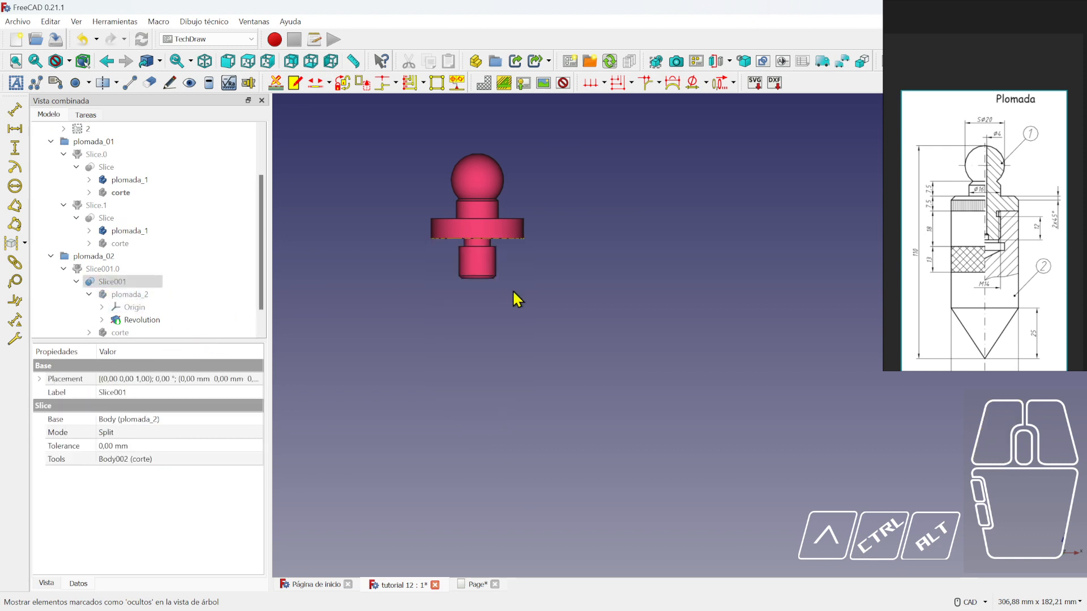
scroll(170, 300, "down", 1)
left_click(102, 243)
key("space")
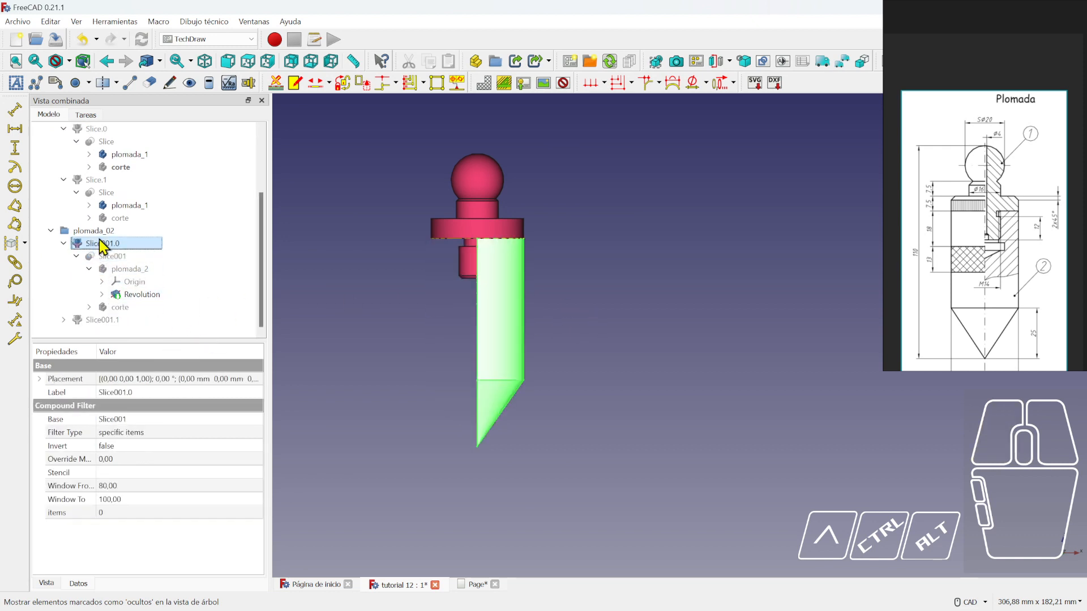
left_click(143, 296)
left_click(422, 335)
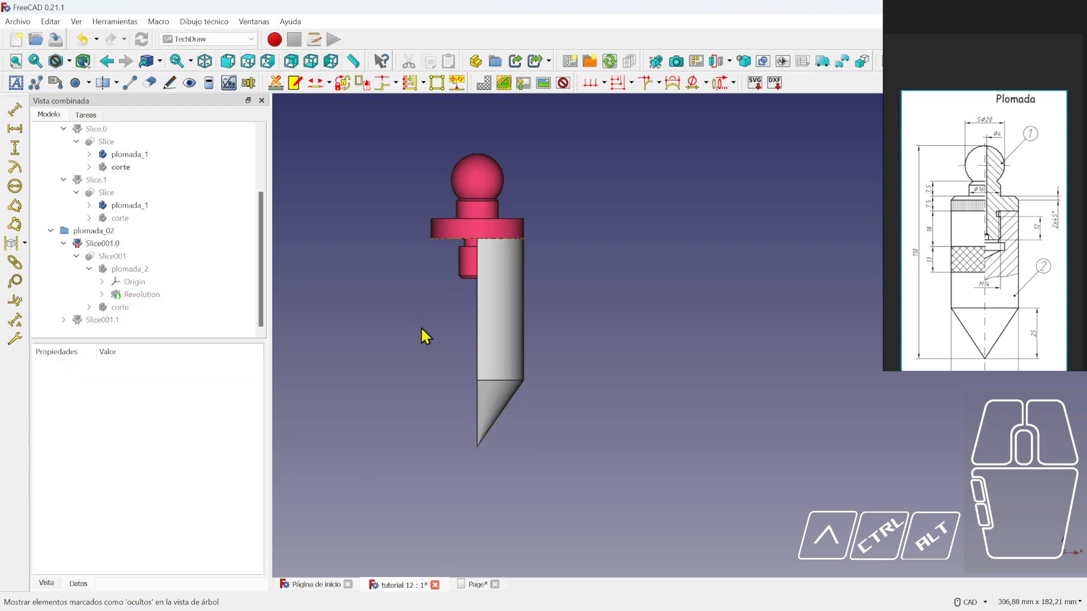
middle_click_drag(422, 334, 705, 331)
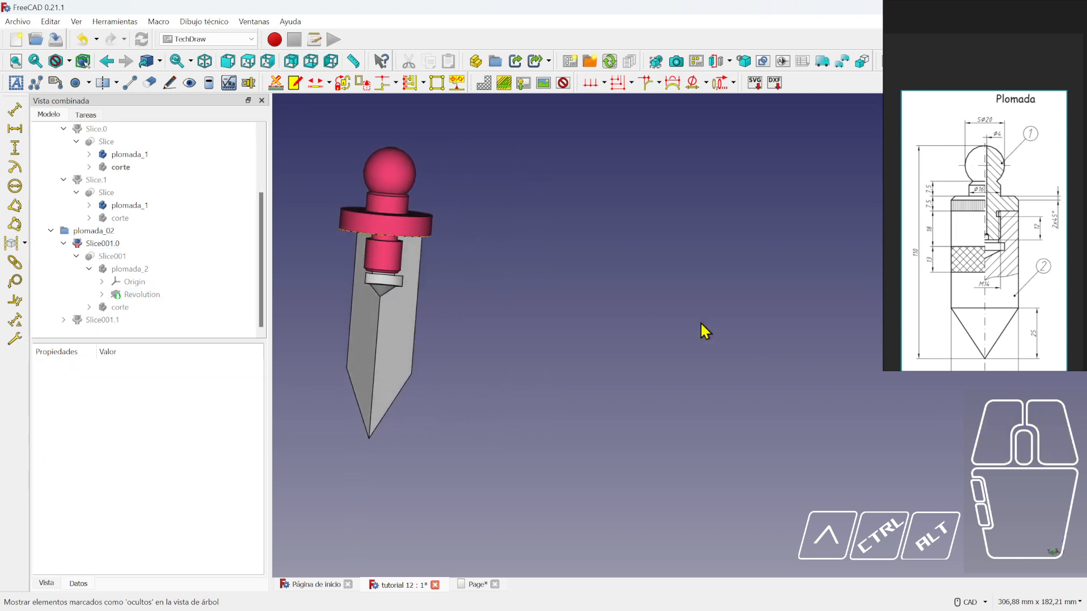
middle_click_drag(512, 301, 573, 310)
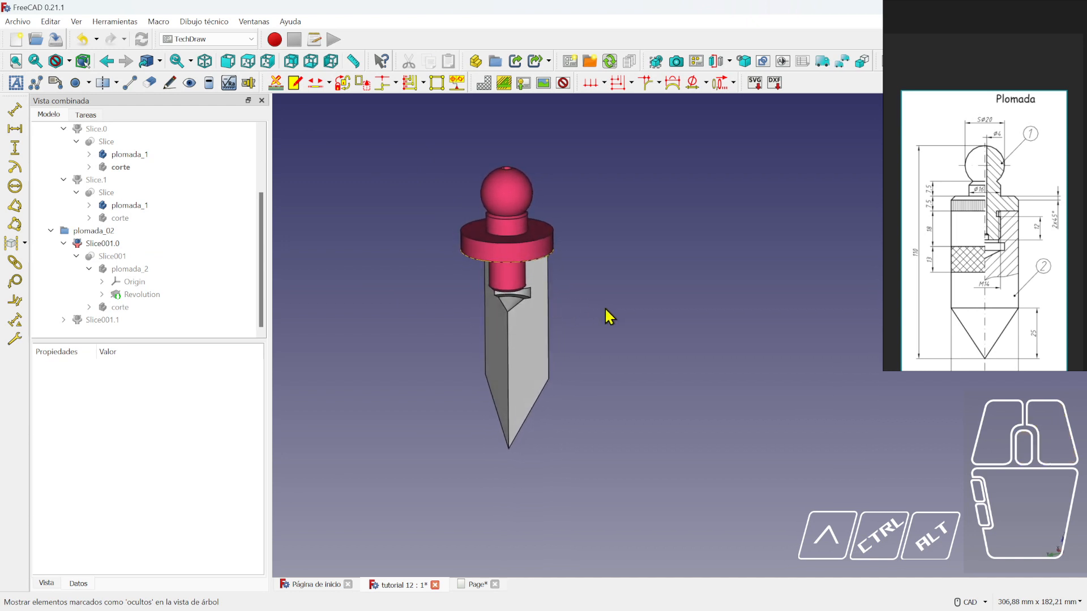